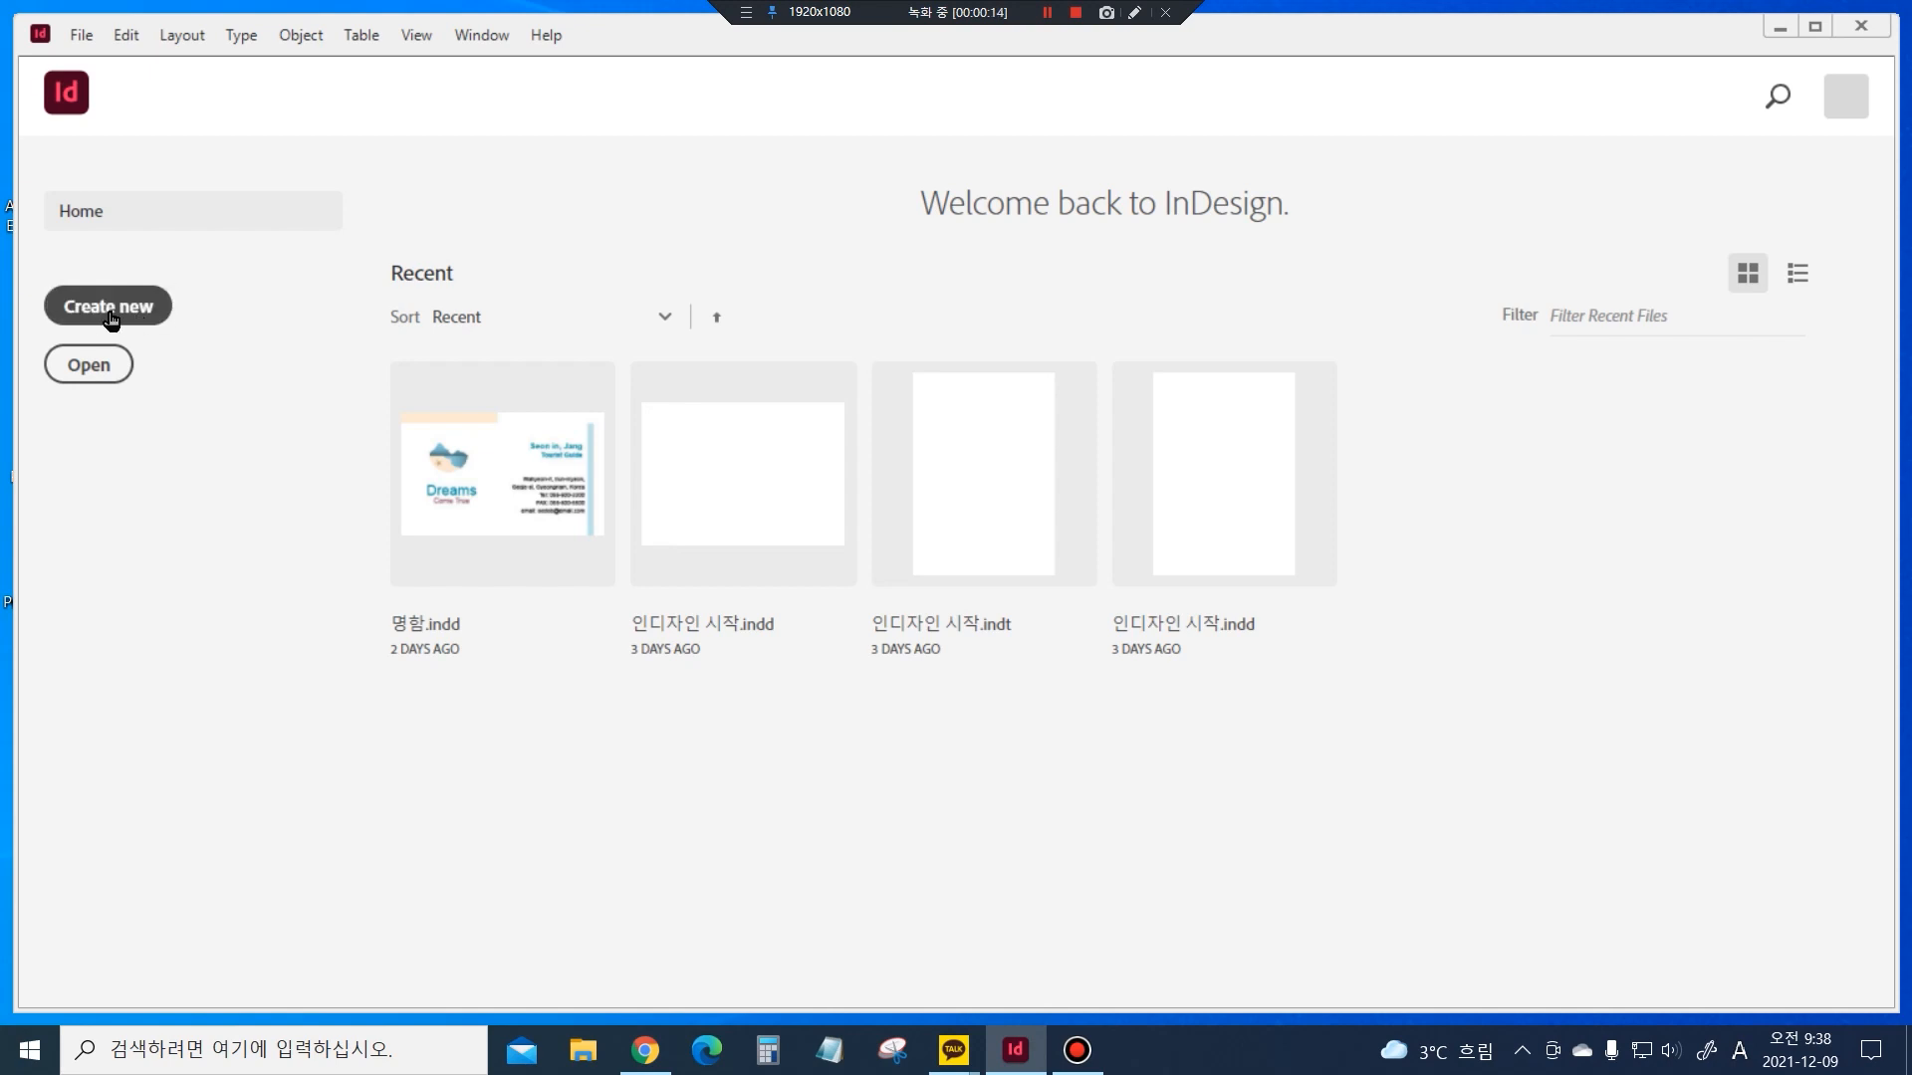
Start a new document and name it 인디자인 재복습
{"action": "left_click", "coordinate": [124, 317]}
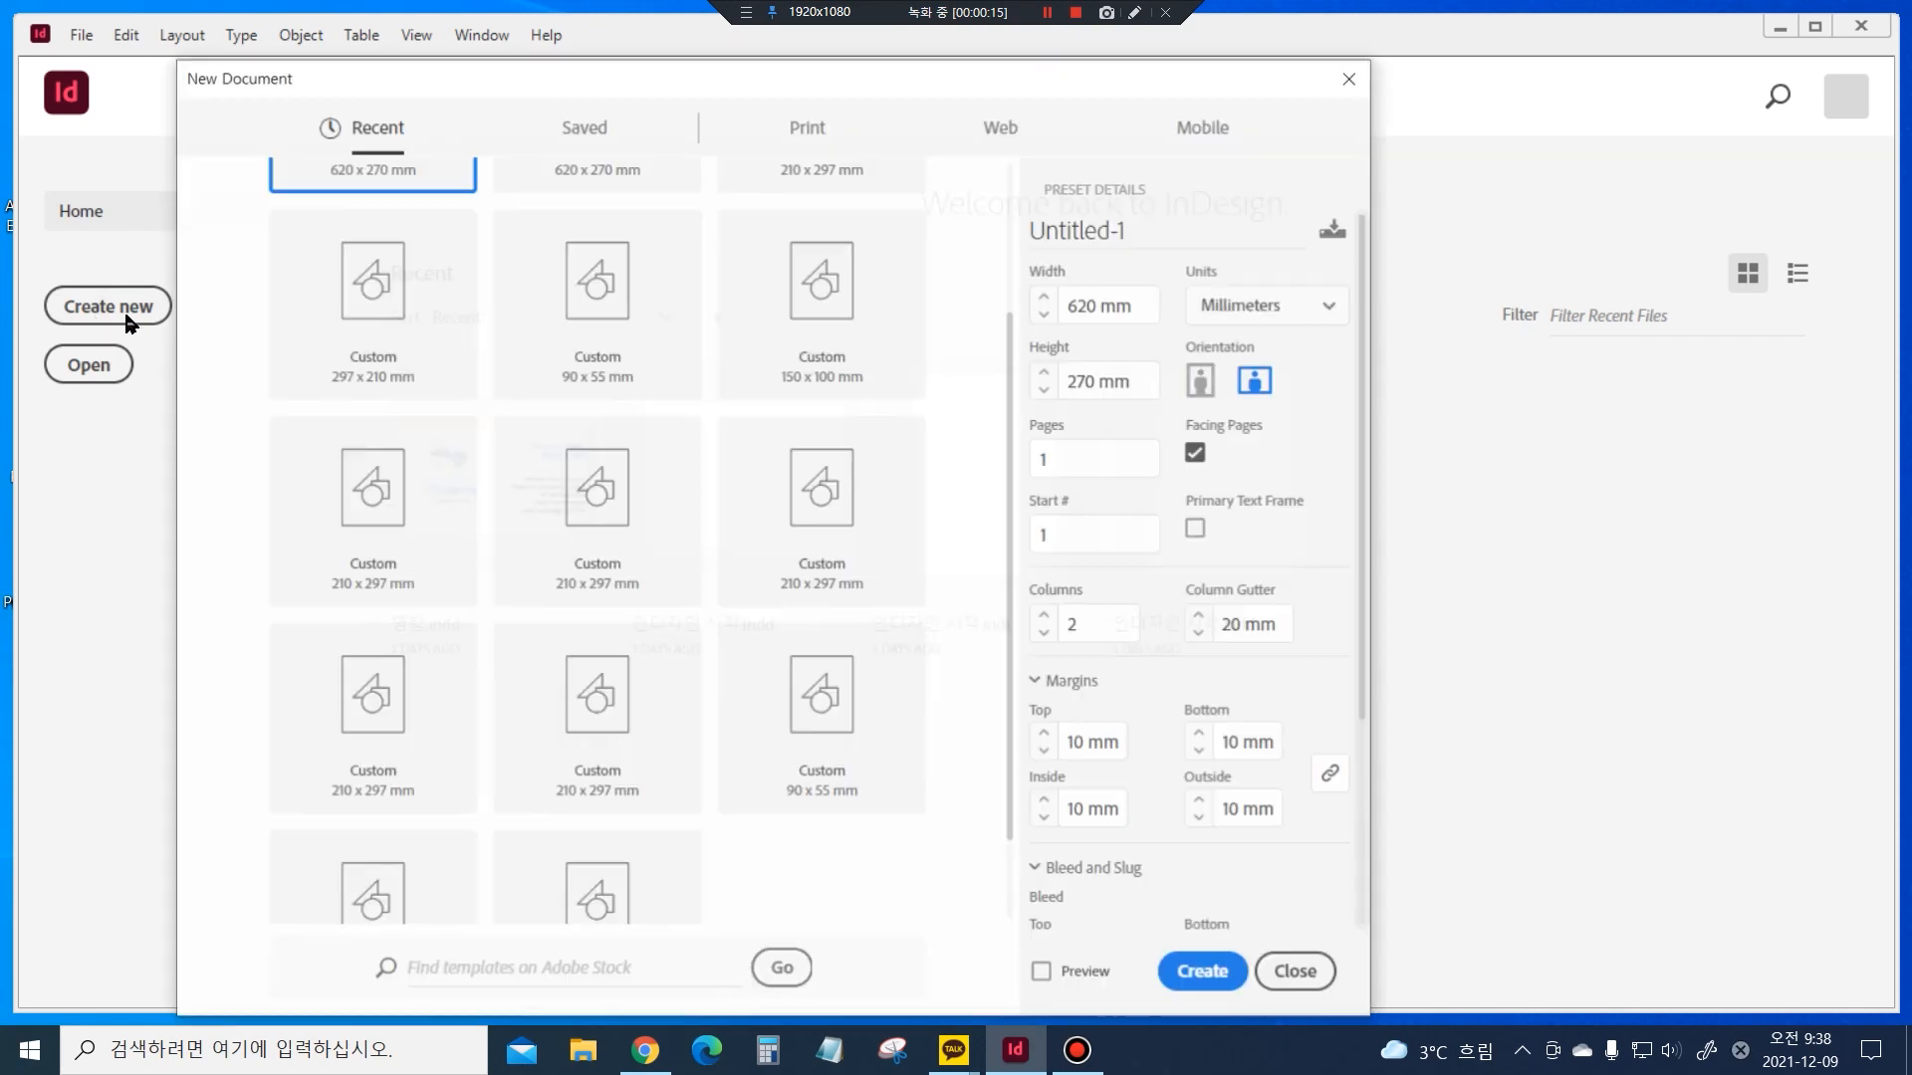
{"action": "left_click", "coordinate": [1130, 230]}
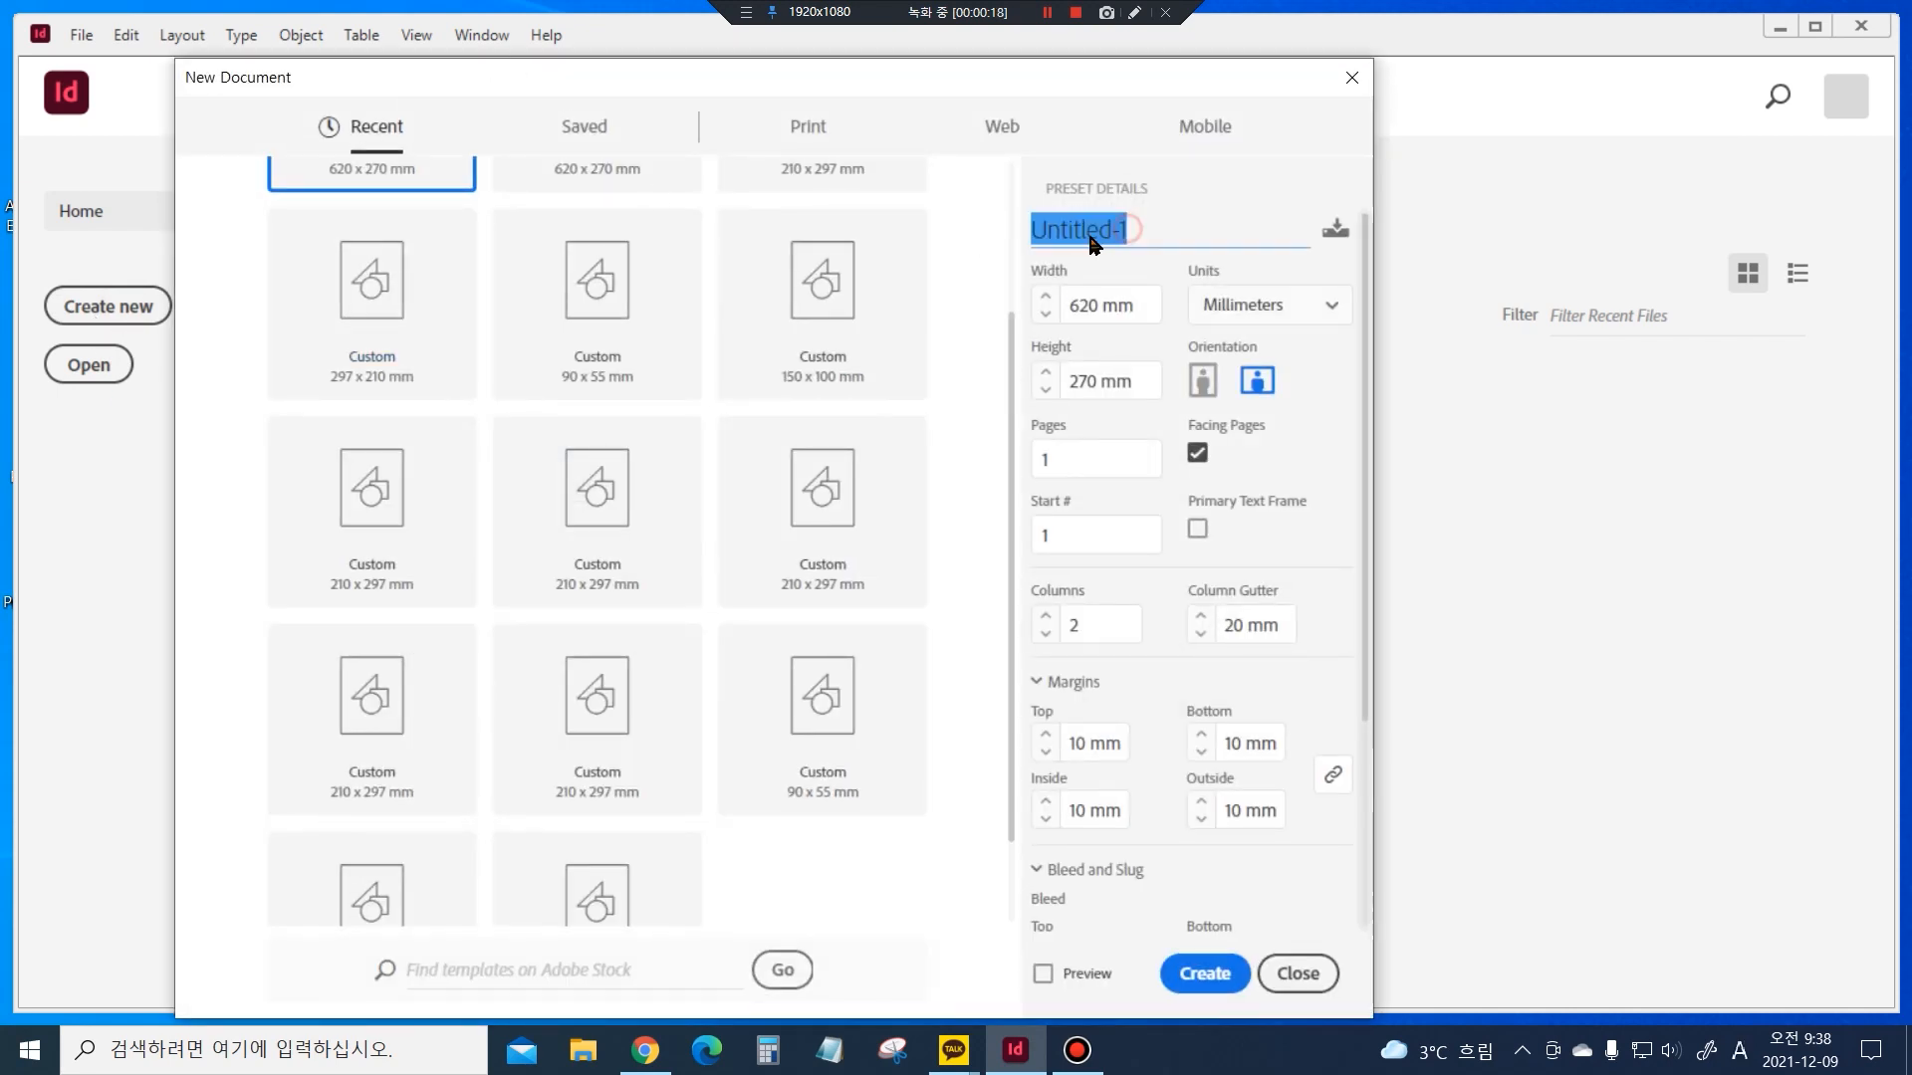
{"action": "type", "text": "dls"}
{"action": "key", "text": "BackSpace"}
{"action": "key", "text": "BackSpace"}
{"action": "key", "text": "BackSpace"}
{"action": "key", "text": "Hangul"}
{"action": "type", "text": "인디"}
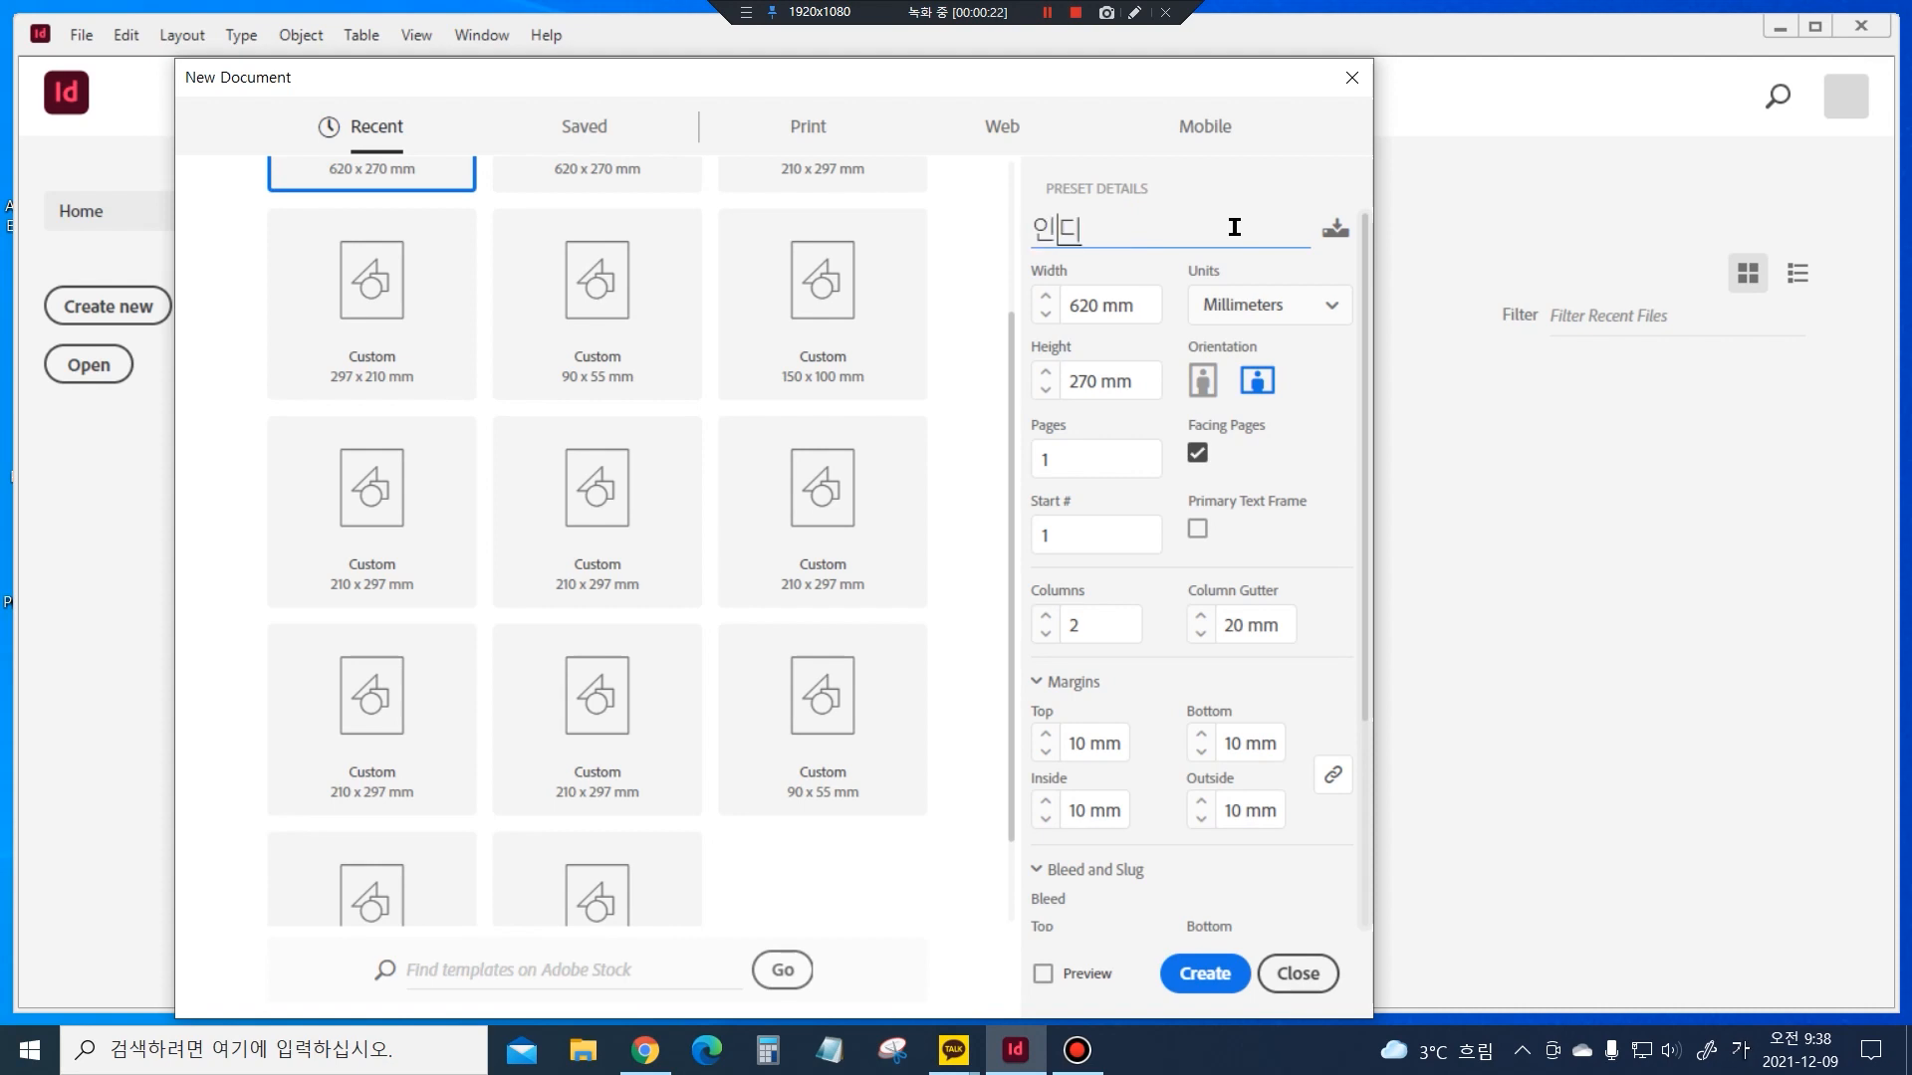
{"action": "type", "text": "자인 재복습"}
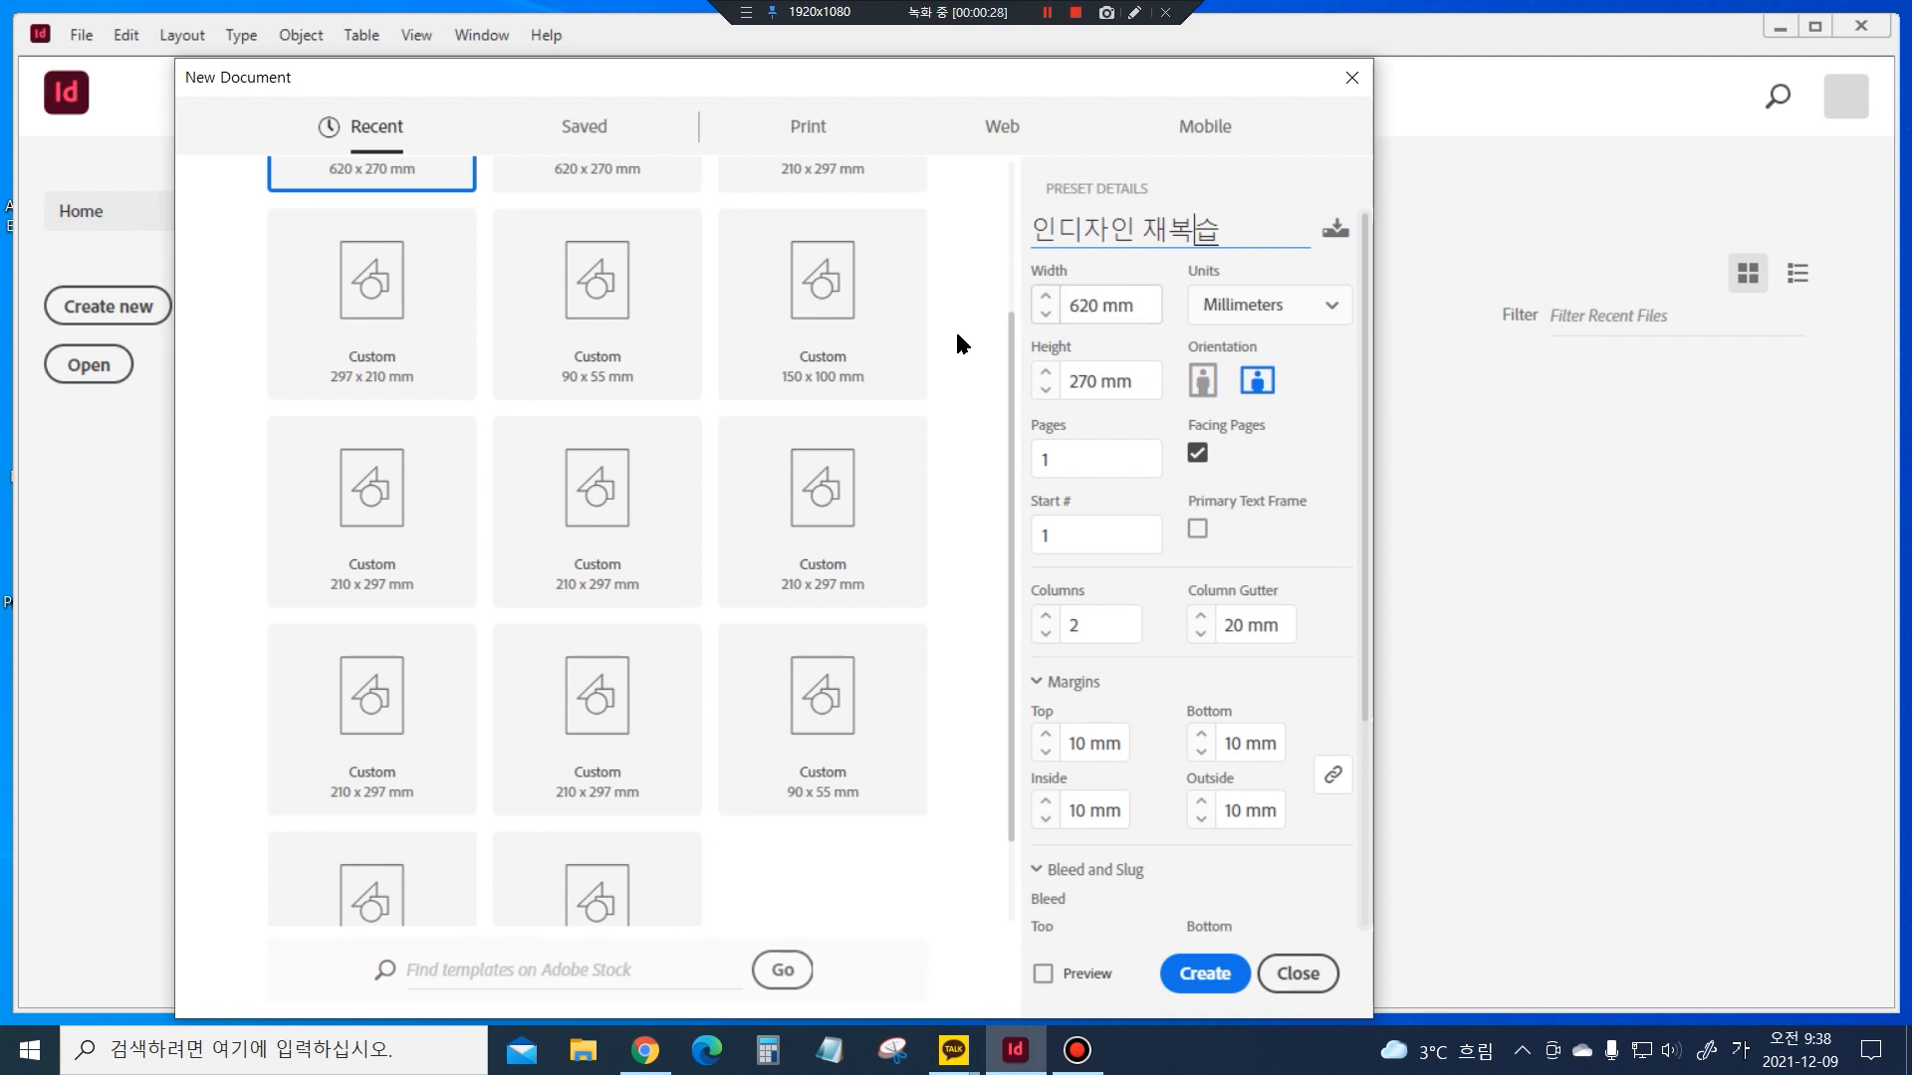
Create the document from the recent 210 x 297 mm preset with 5 pages and 2 columns
{"action": "scroll", "coordinate": [637, 324], "scroll_direction": "up", "scroll_amount": 3}
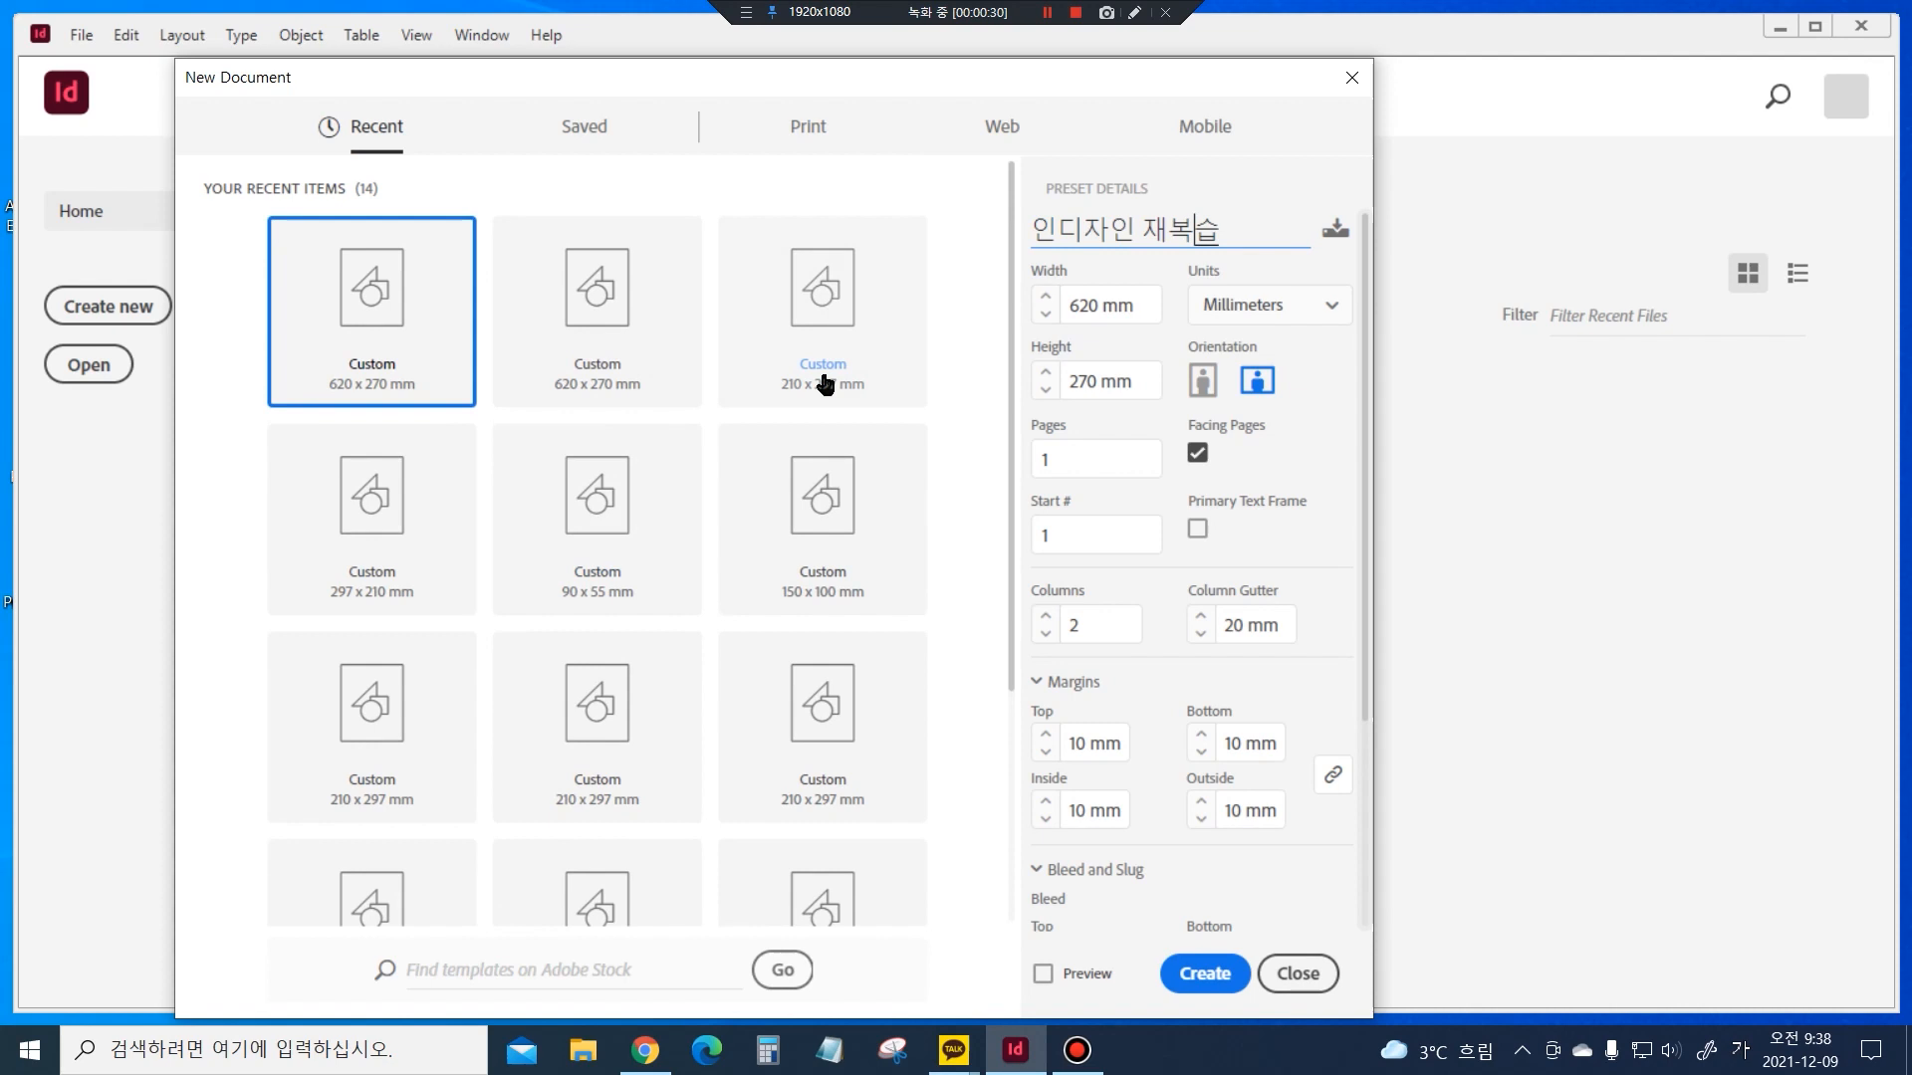
{"action": "left_click", "coordinate": [815, 315]}
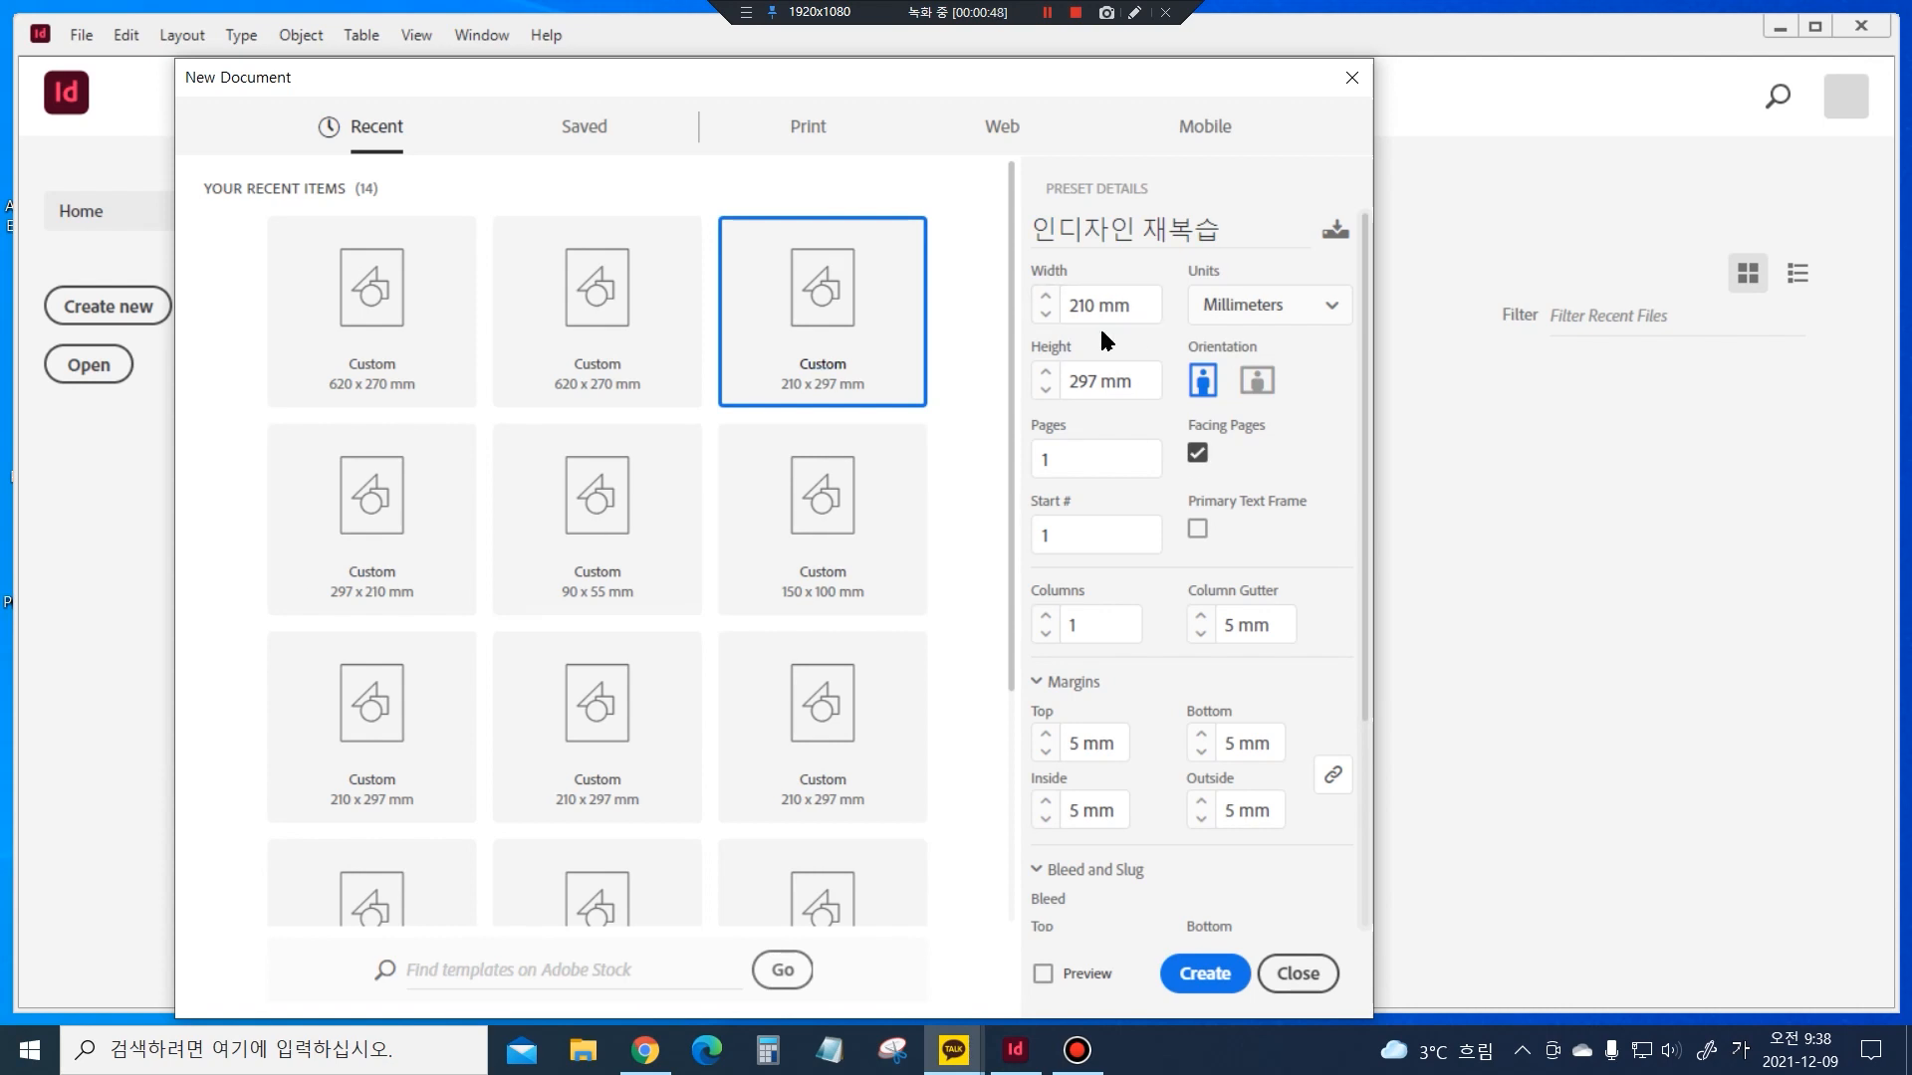
{"action": "left_click", "coordinate": [1044, 463]}
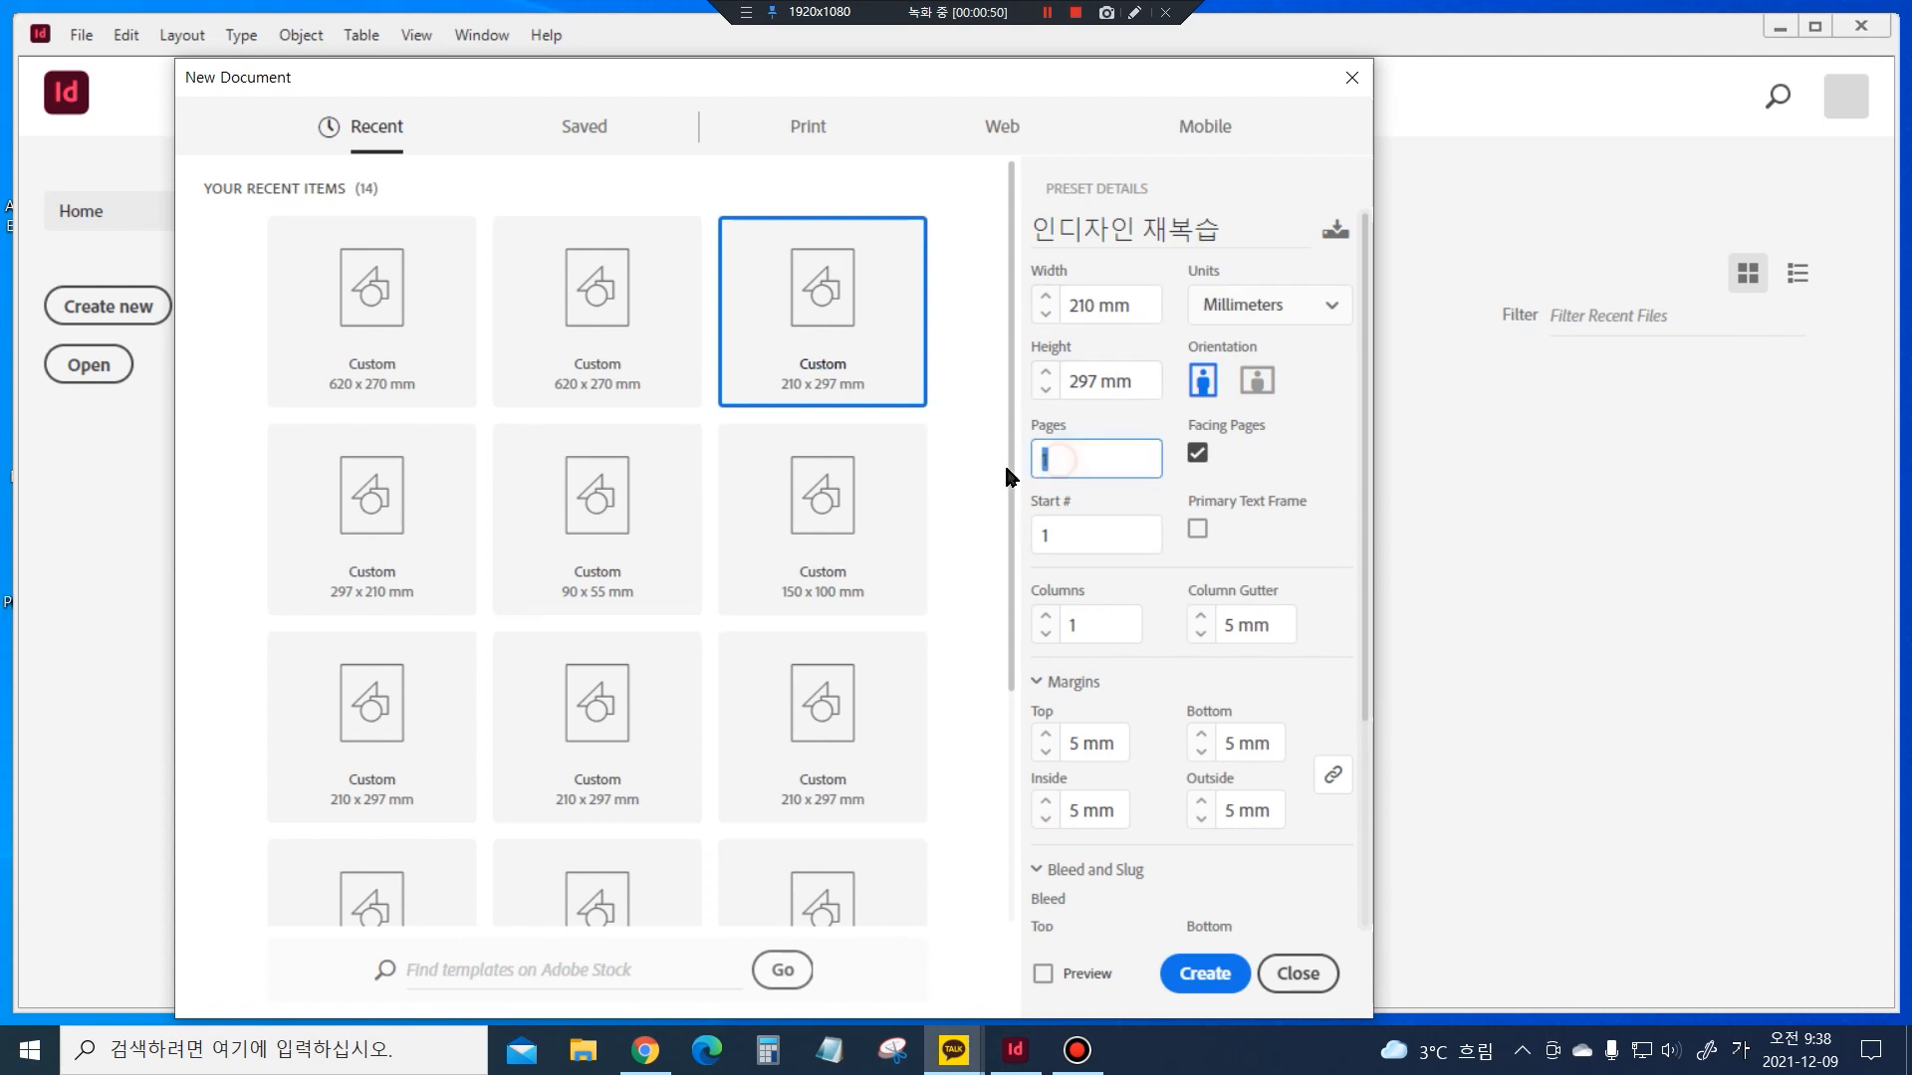
{"action": "type", "text": "5"}
{"action": "left_click", "coordinate": [1045, 616]}
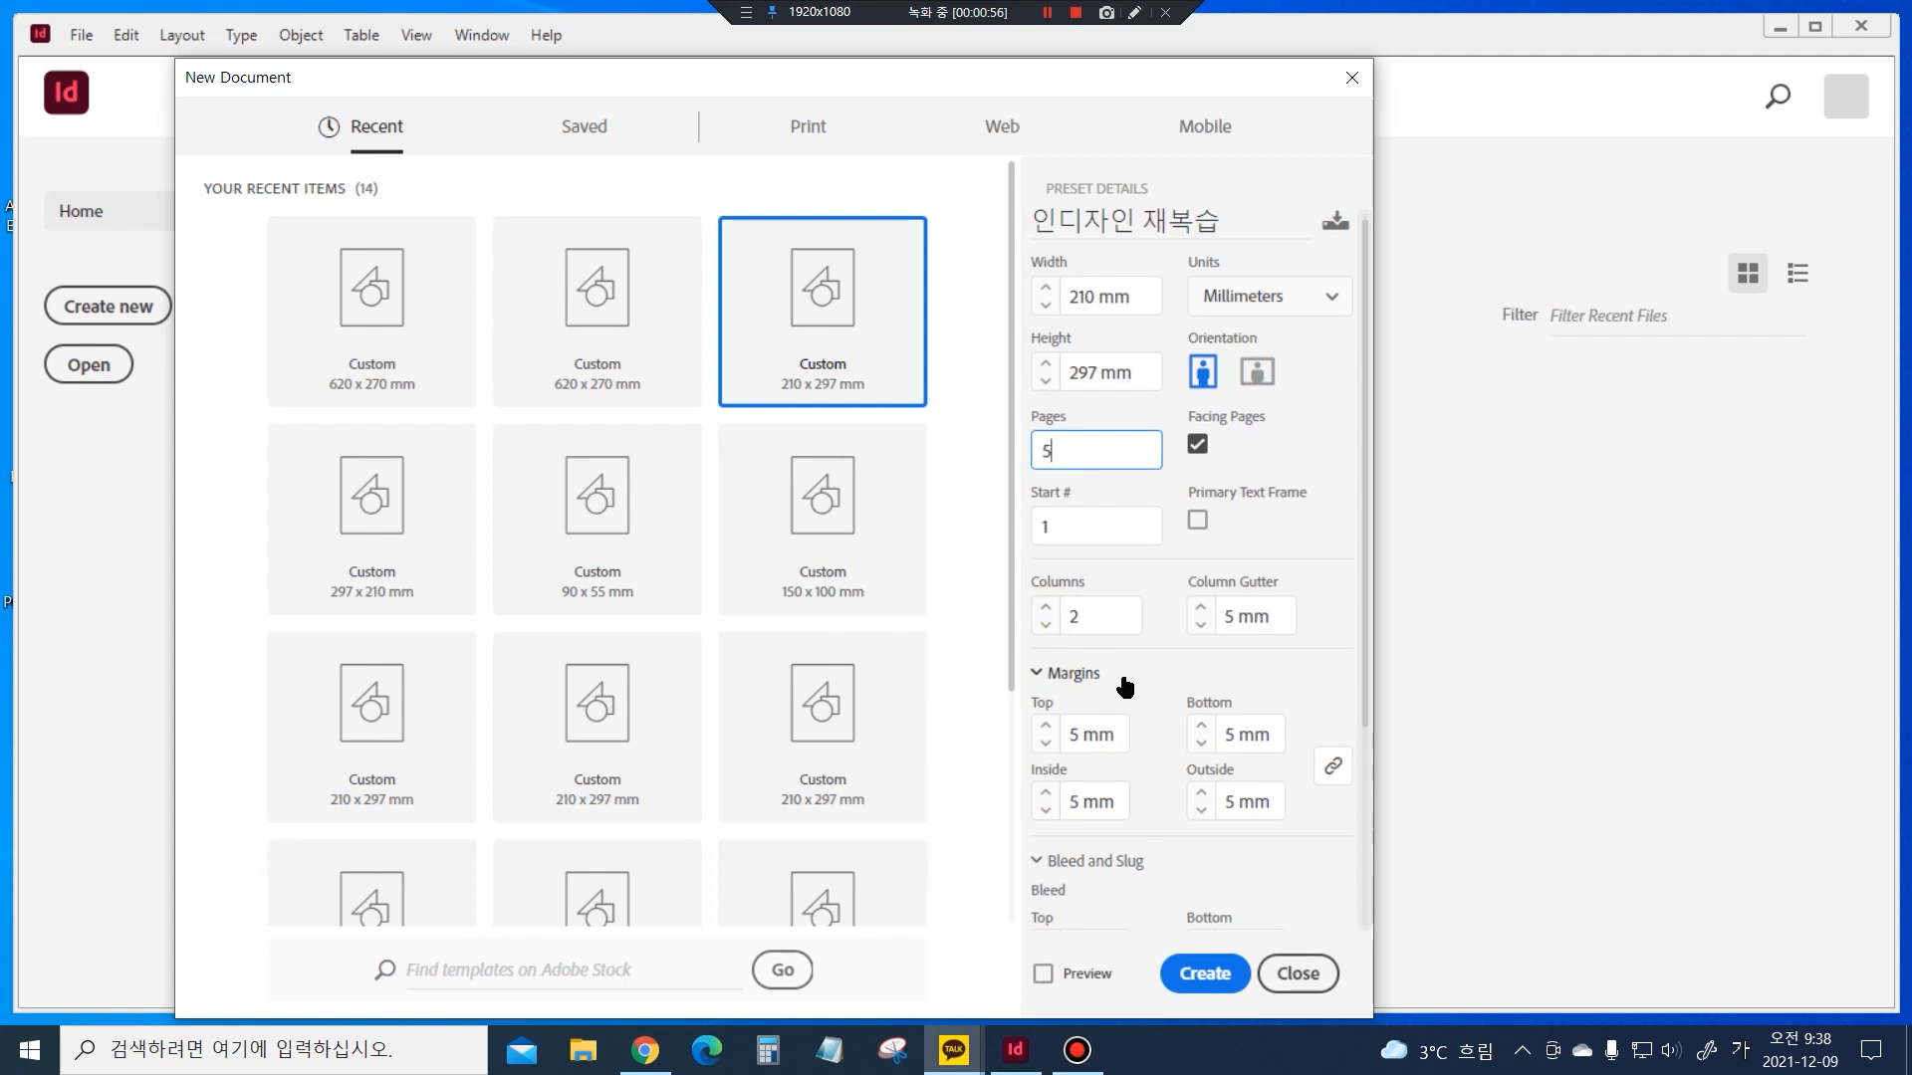
{"action": "scroll", "coordinate": [1095, 617], "scroll_direction": "down", "scroll_amount": 3}
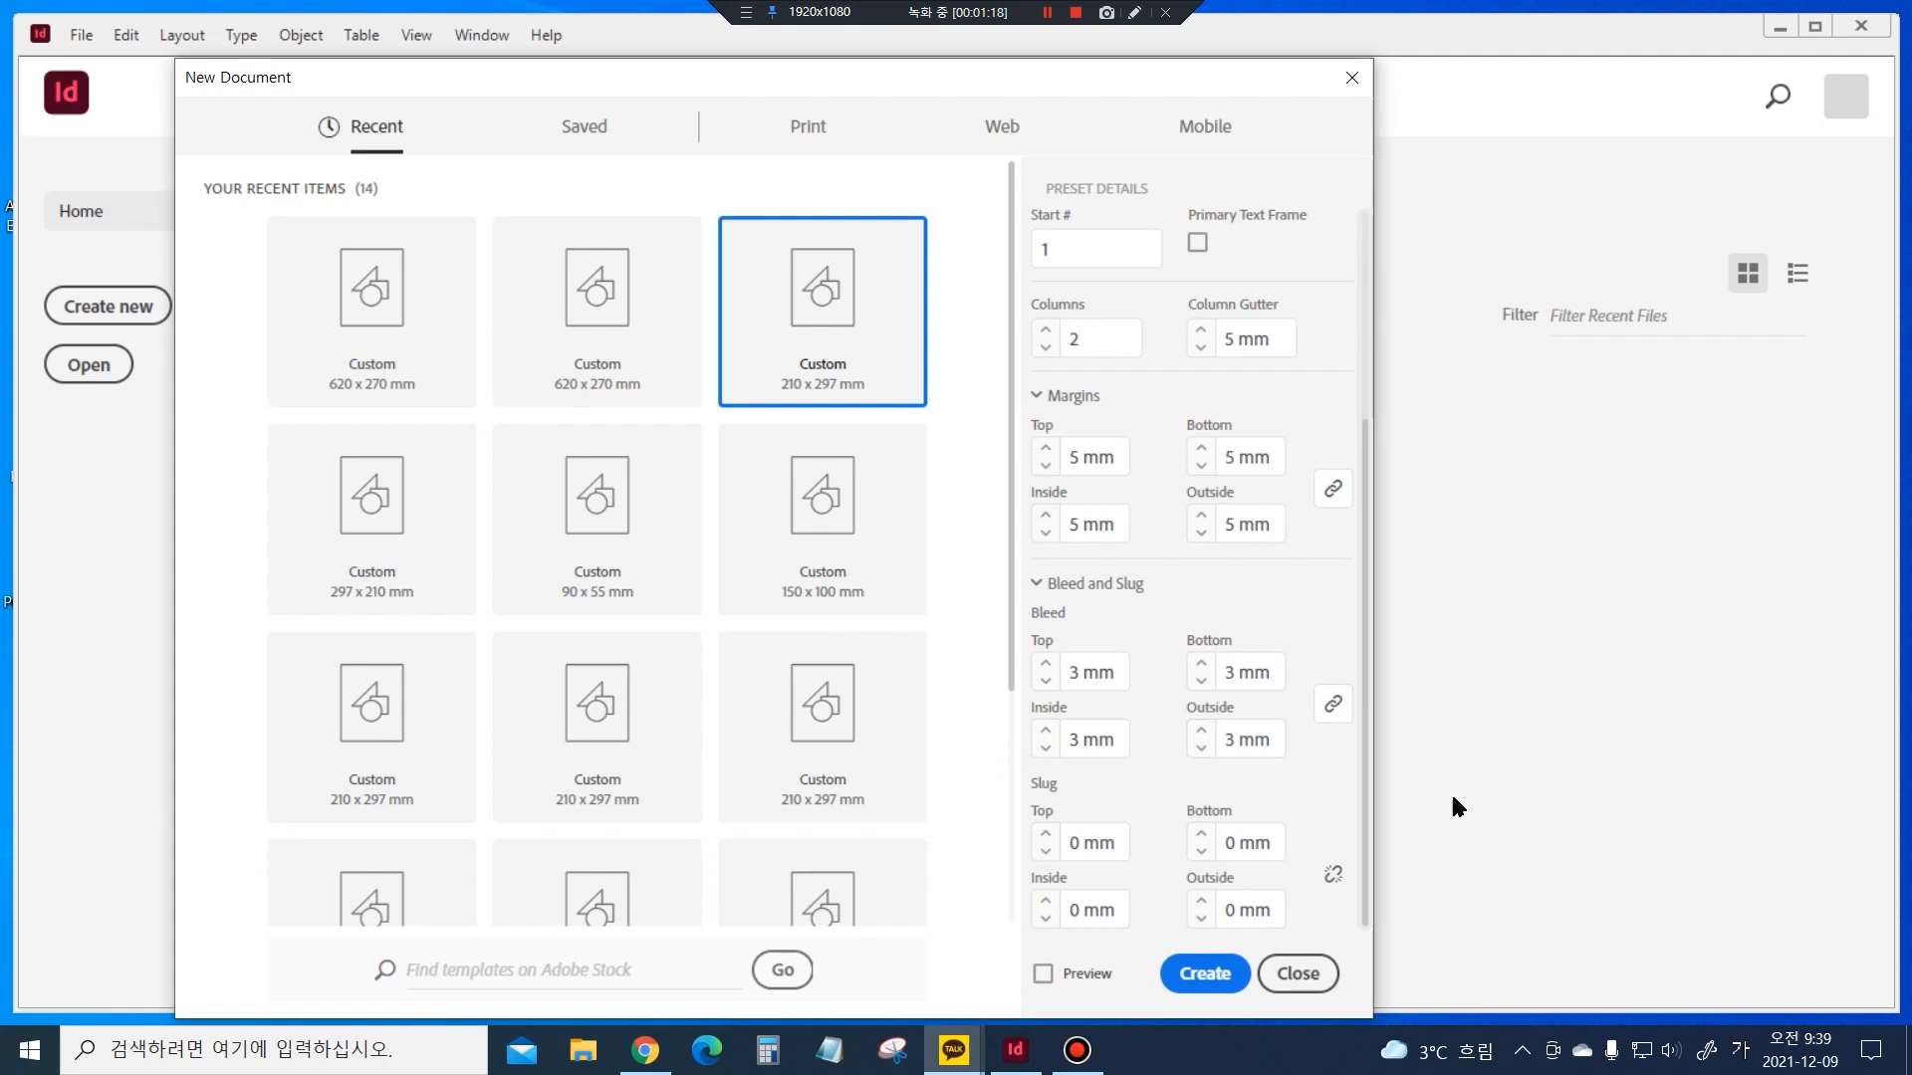
{"action": "left_click", "coordinate": [1203, 976]}
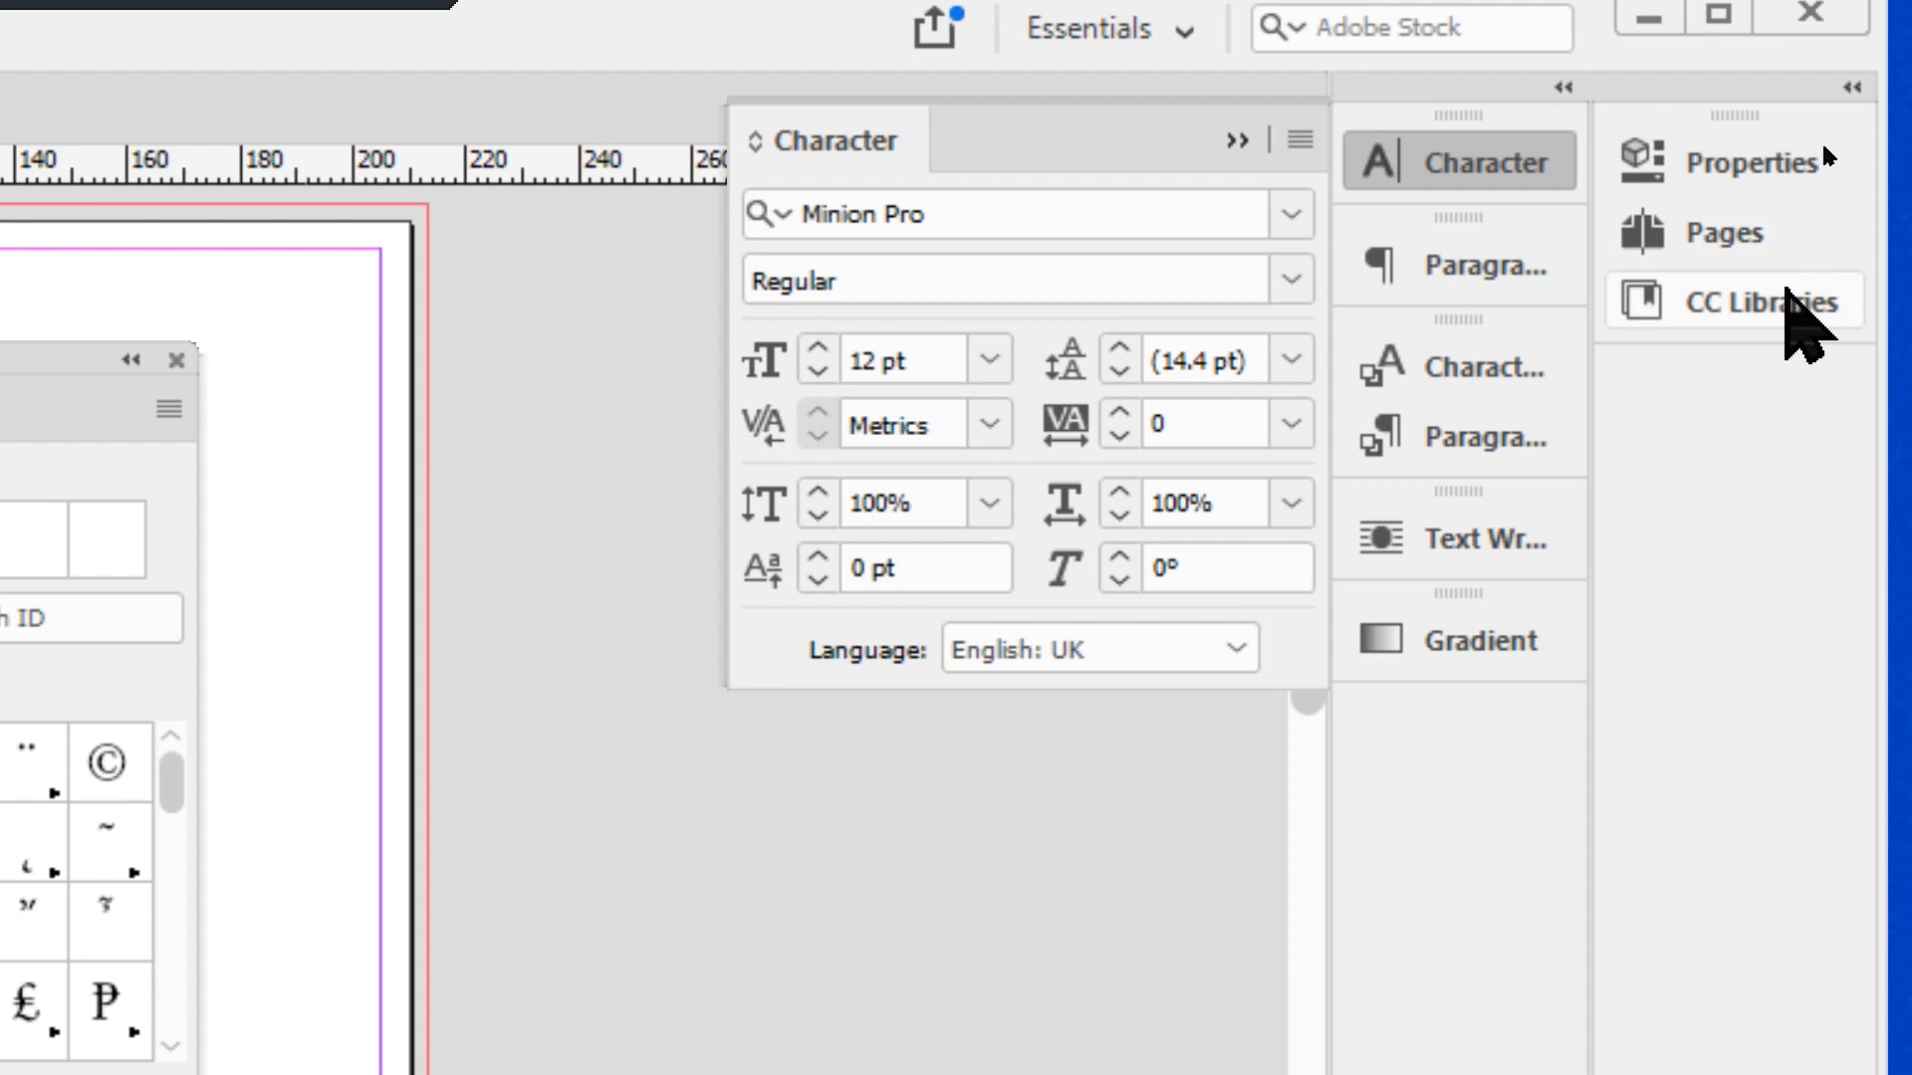
Show the document's page thumbnails and open the A-Master spread for editing
{"action": "left_click", "coordinate": [1820, 137]}
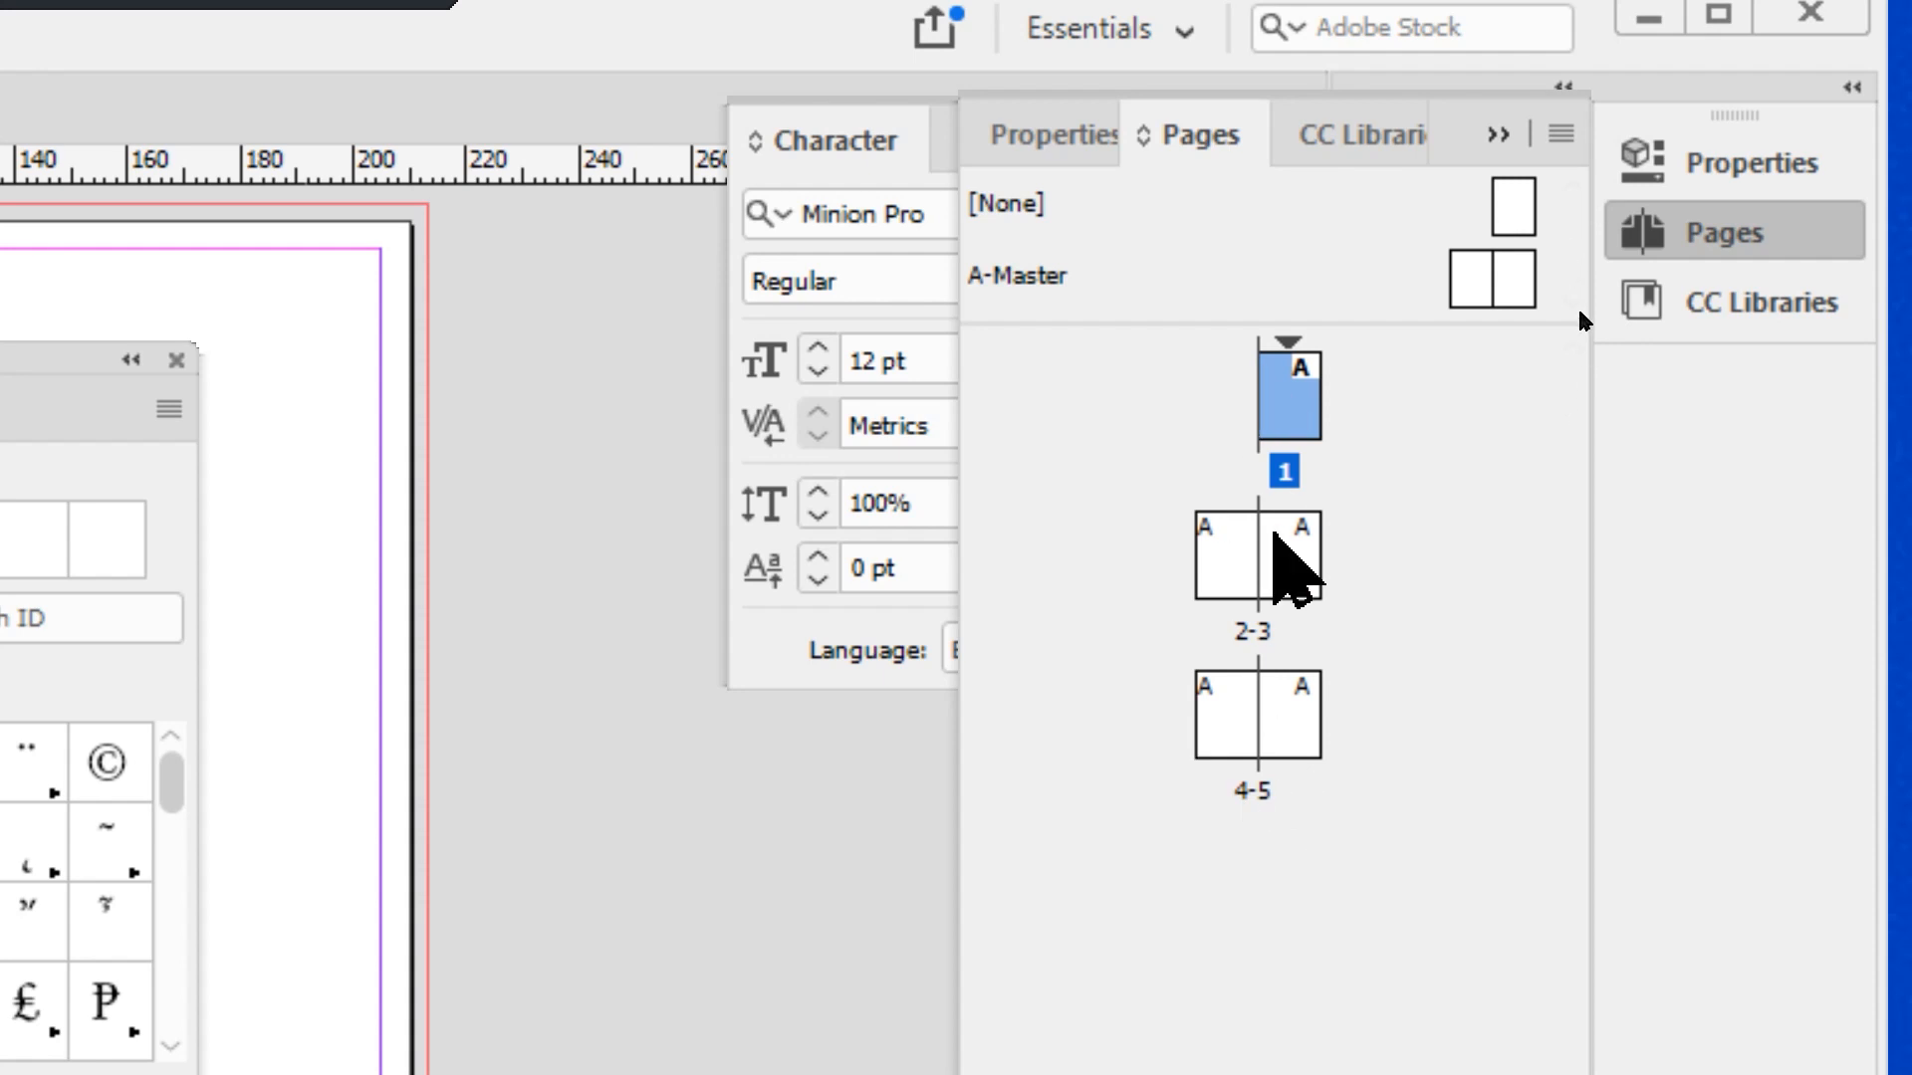
{"action": "mouse_move", "coordinate": [1249, 538]}
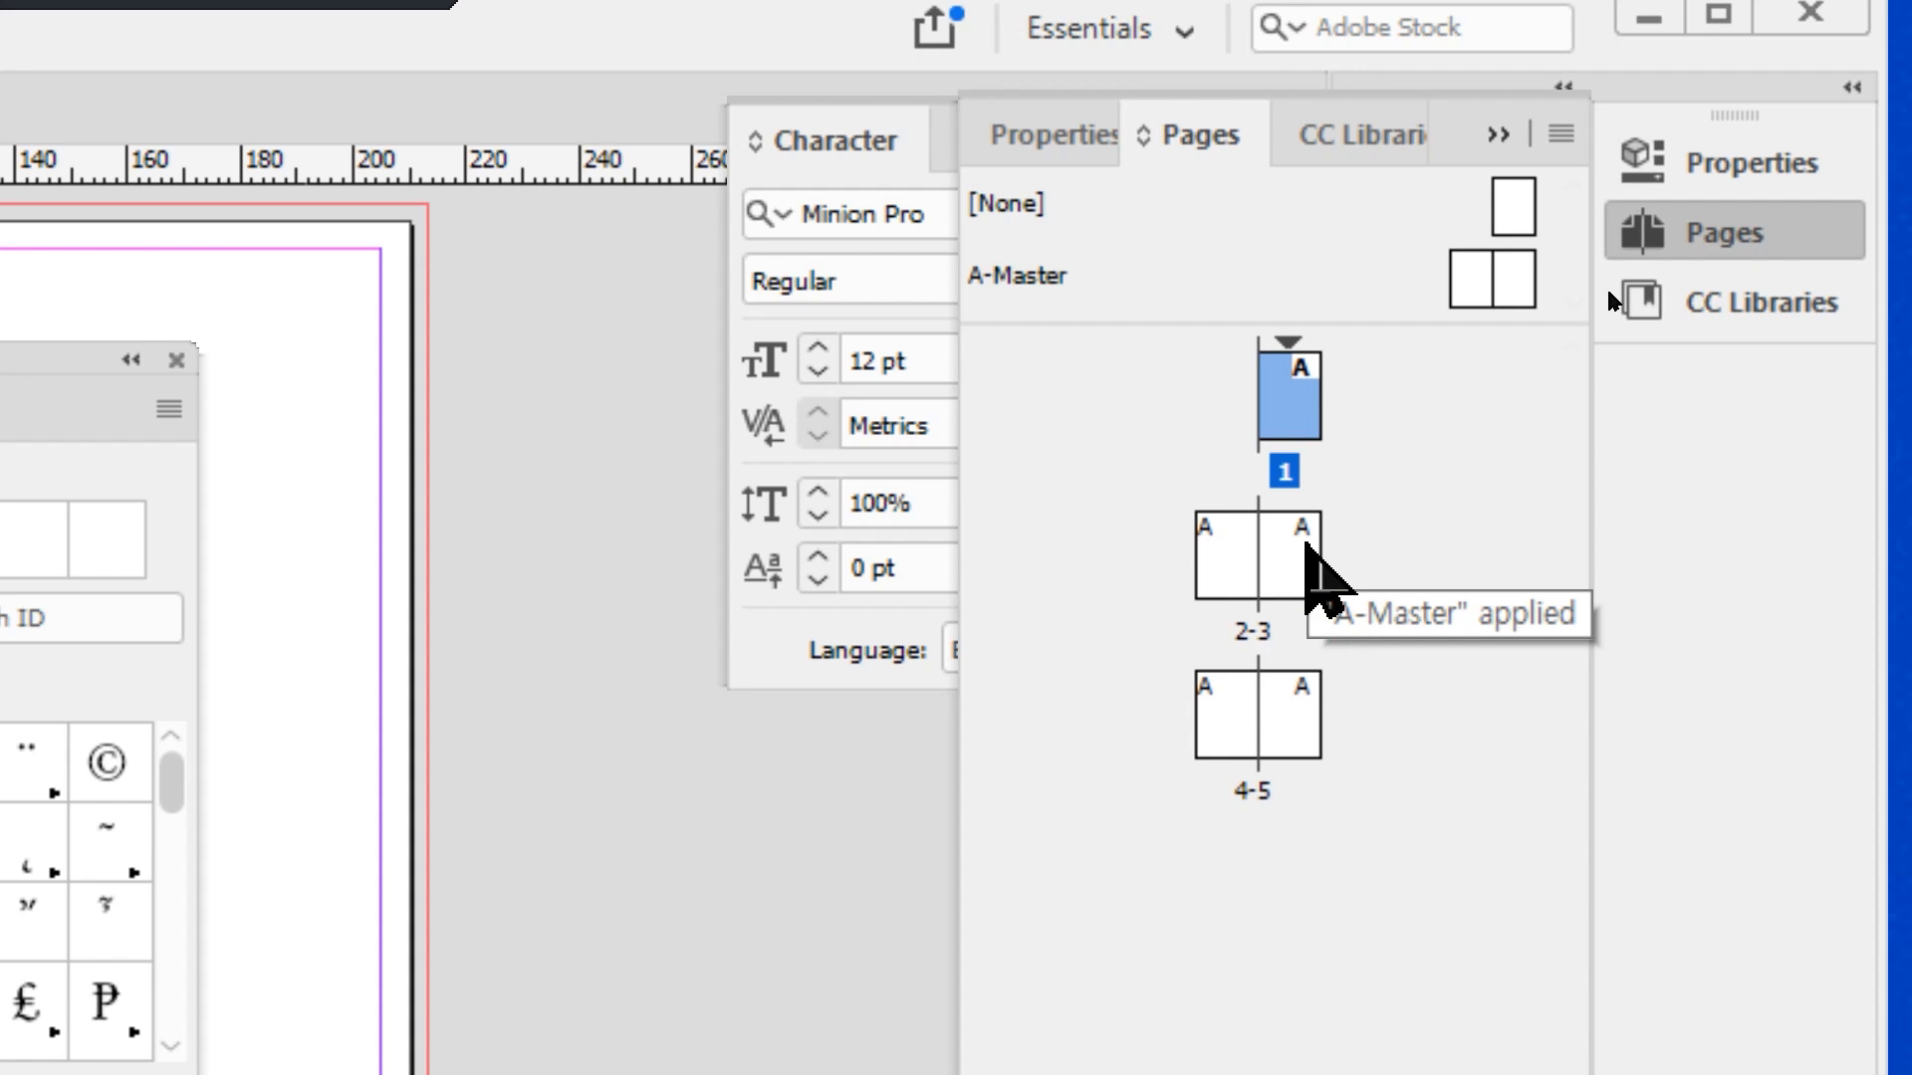
{"action": "left_click", "coordinate": [1306, 553]}
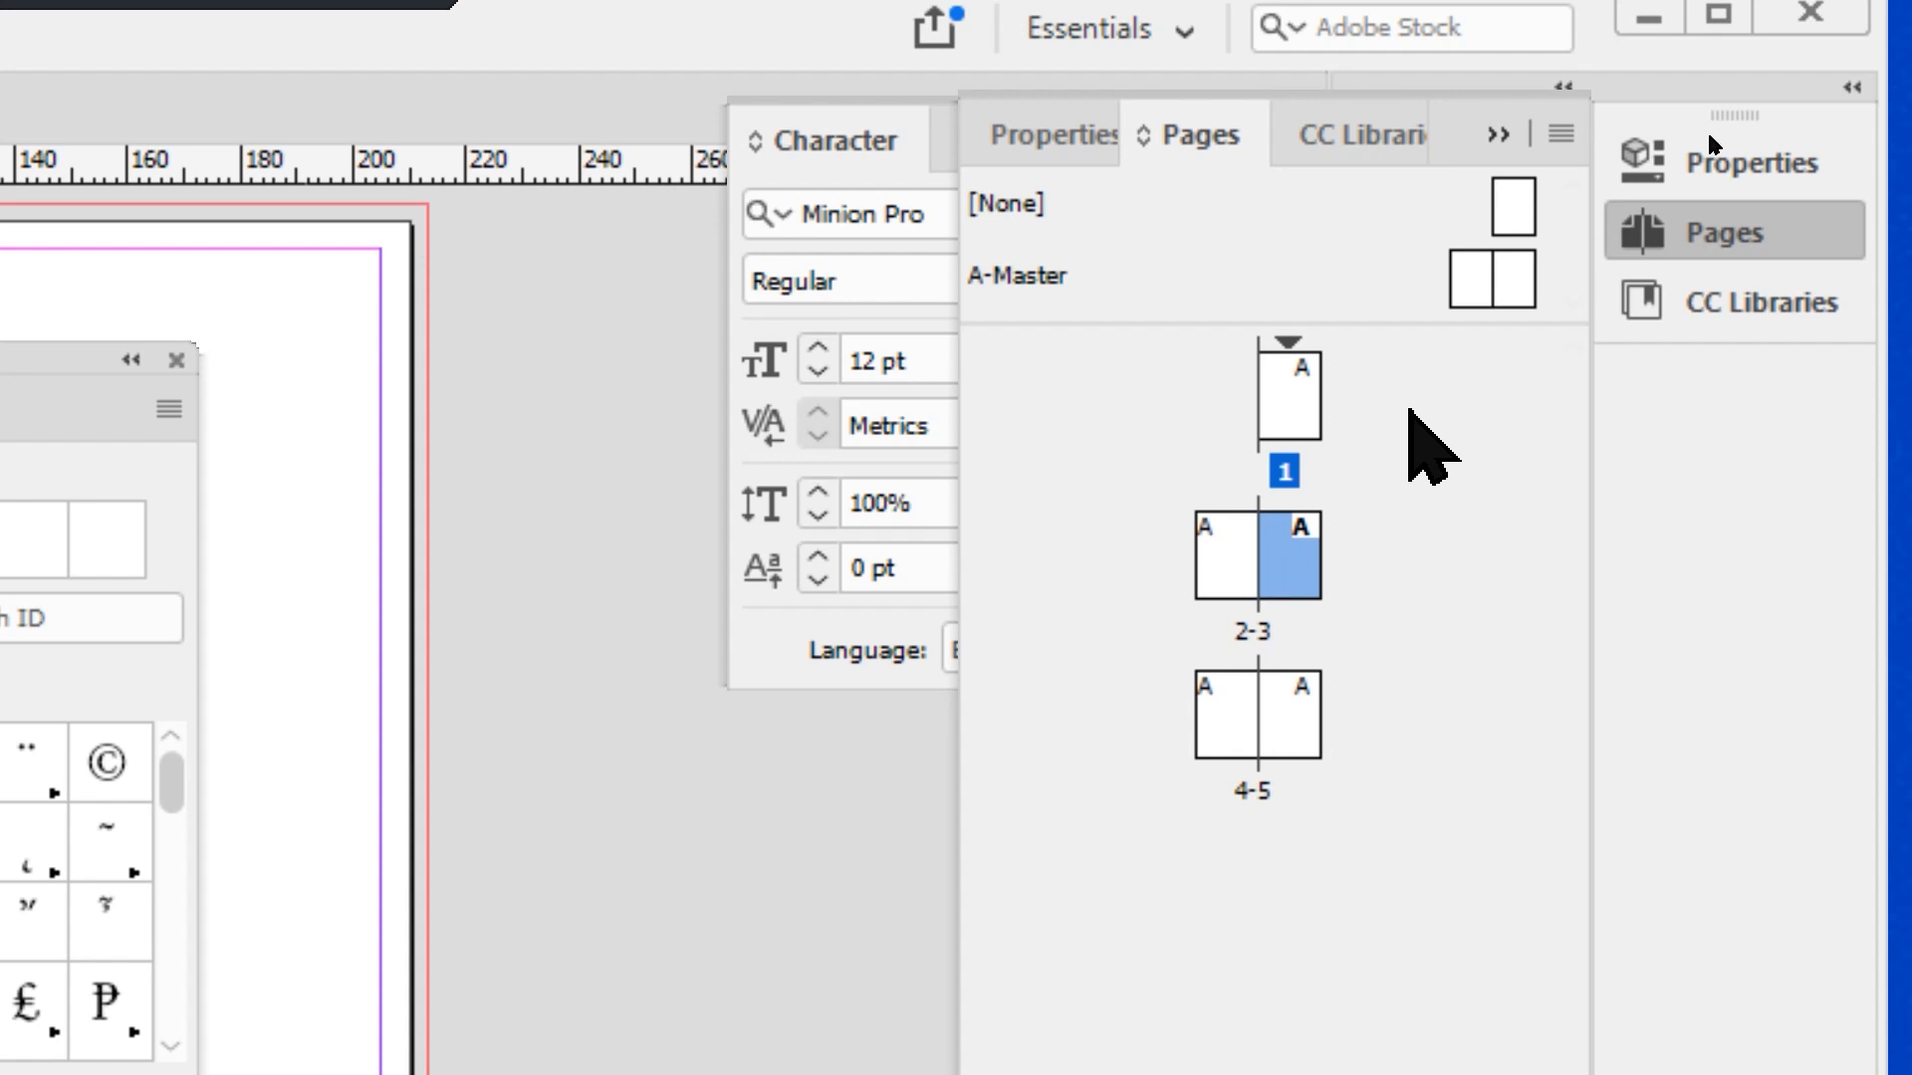
{"action": "left_click", "coordinate": [1468, 285]}
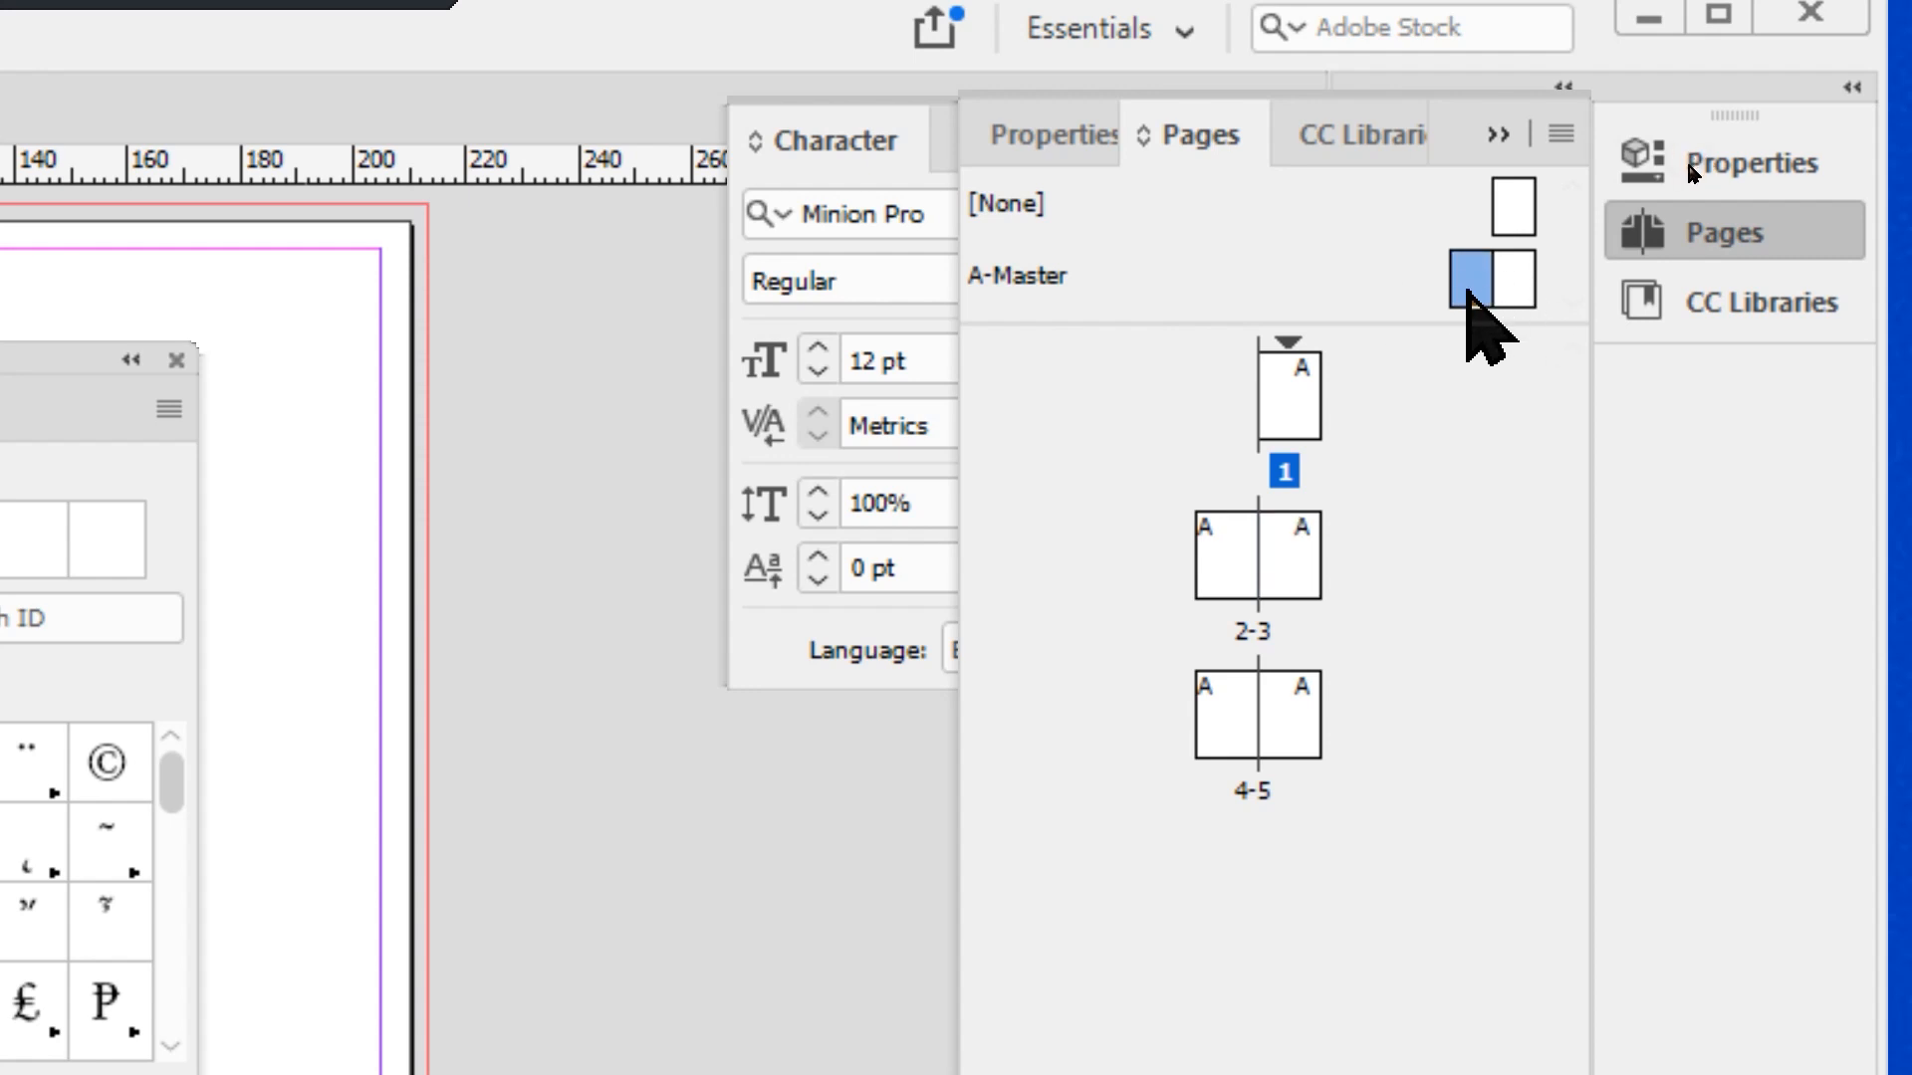
{"action": "double_click", "coordinate": [1469, 292]}
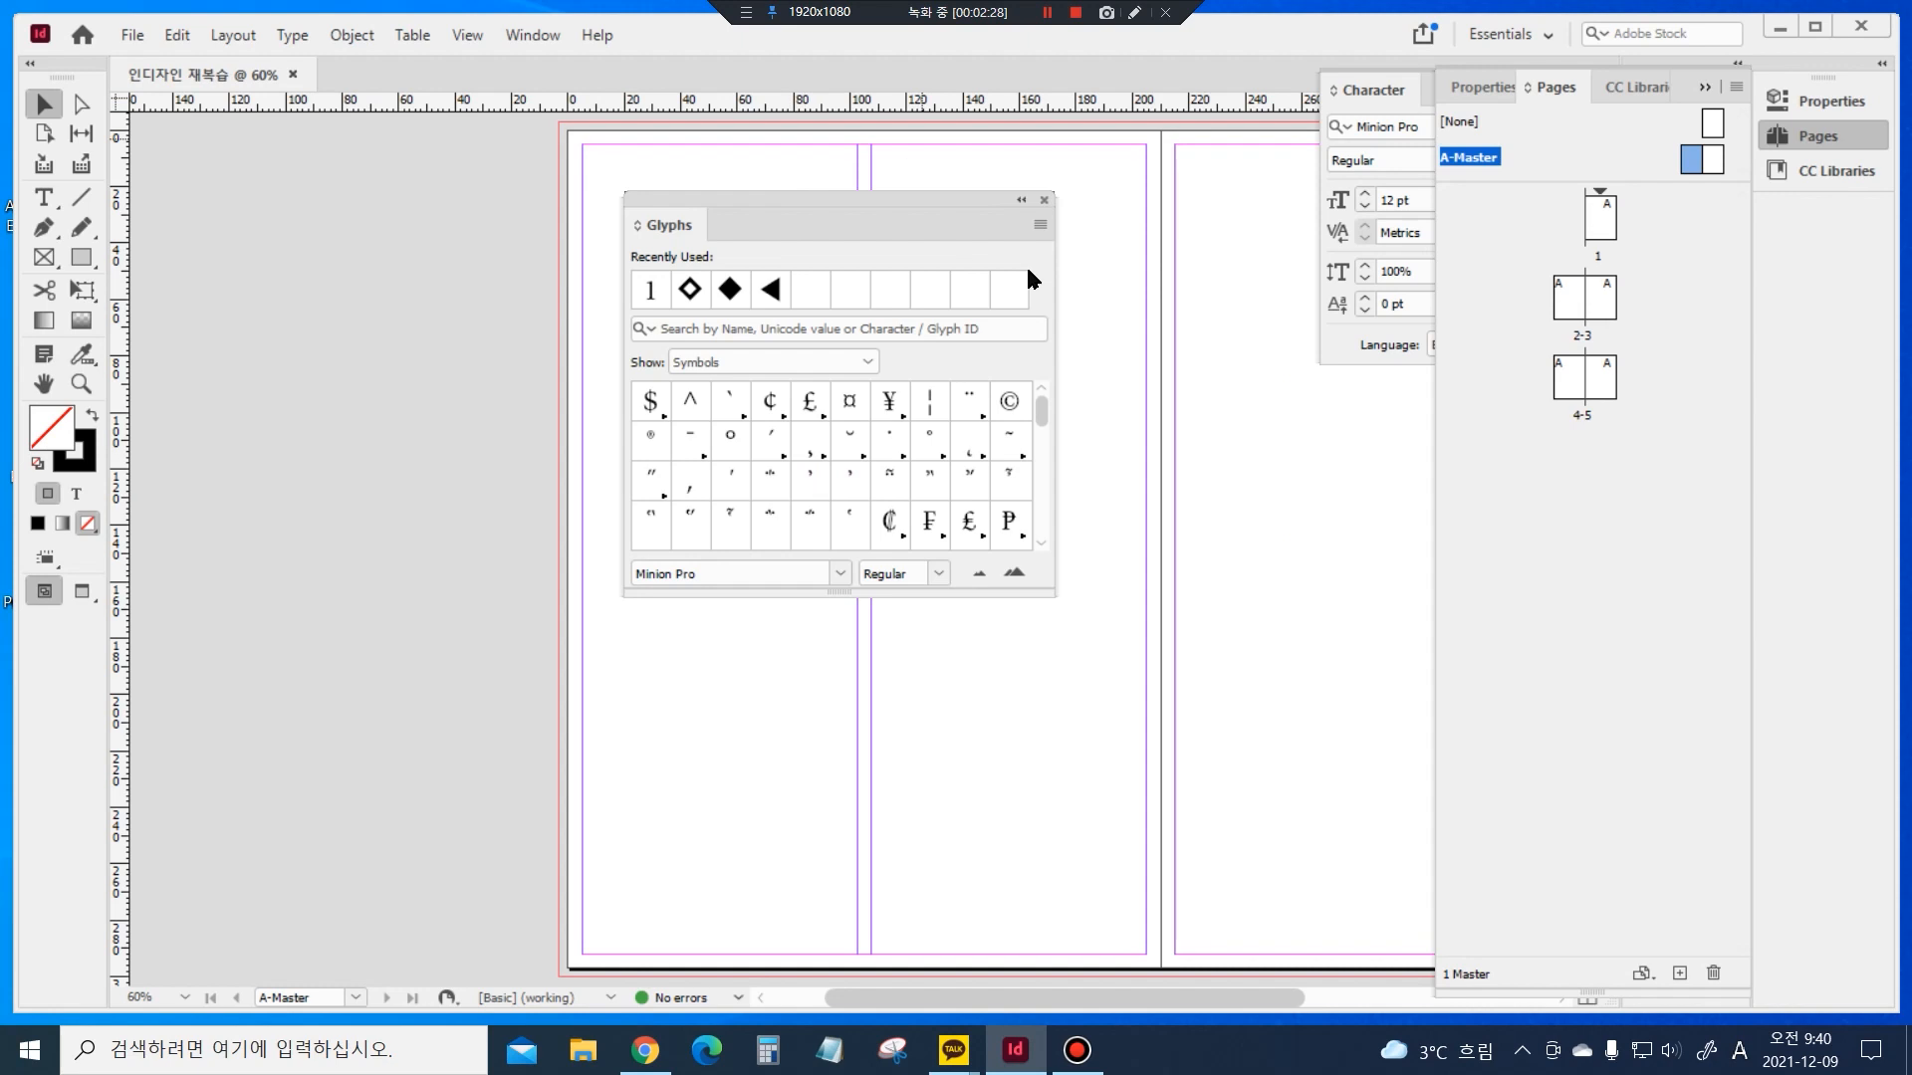
Collapse the Glyphs panel and dock it below Gradient, clearing the page area, and show the page thumbnails again
{"action": "left_click", "coordinate": [1022, 200]}
{"action": "left_click_drag", "start_coordinate": [689, 209], "coordinate": [1807, 213]}
{"action": "left_click_drag", "start_coordinate": [1645, 237], "coordinate": [1364, 394]}
{"action": "left_click", "coordinate": [1705, 87]}
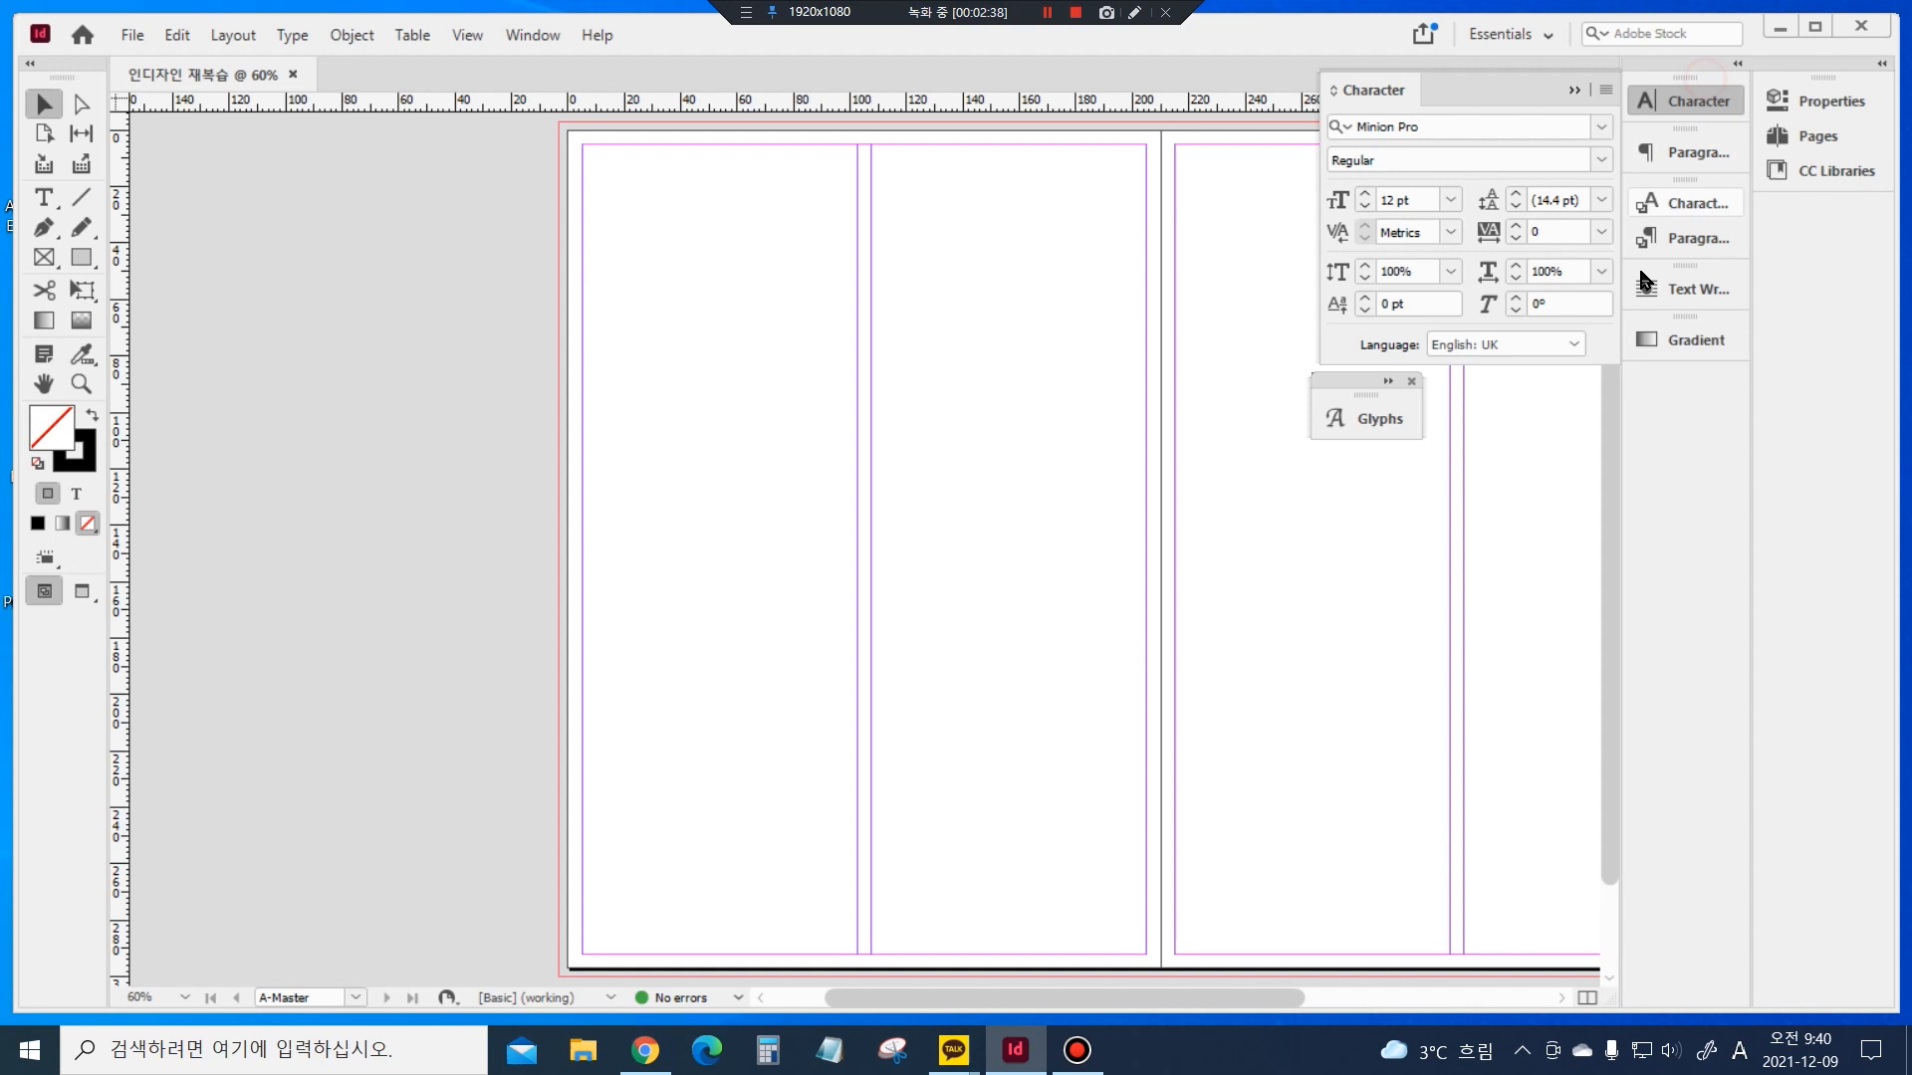
{"action": "left_click_drag", "start_coordinate": [1369, 398], "coordinate": [1682, 376]}
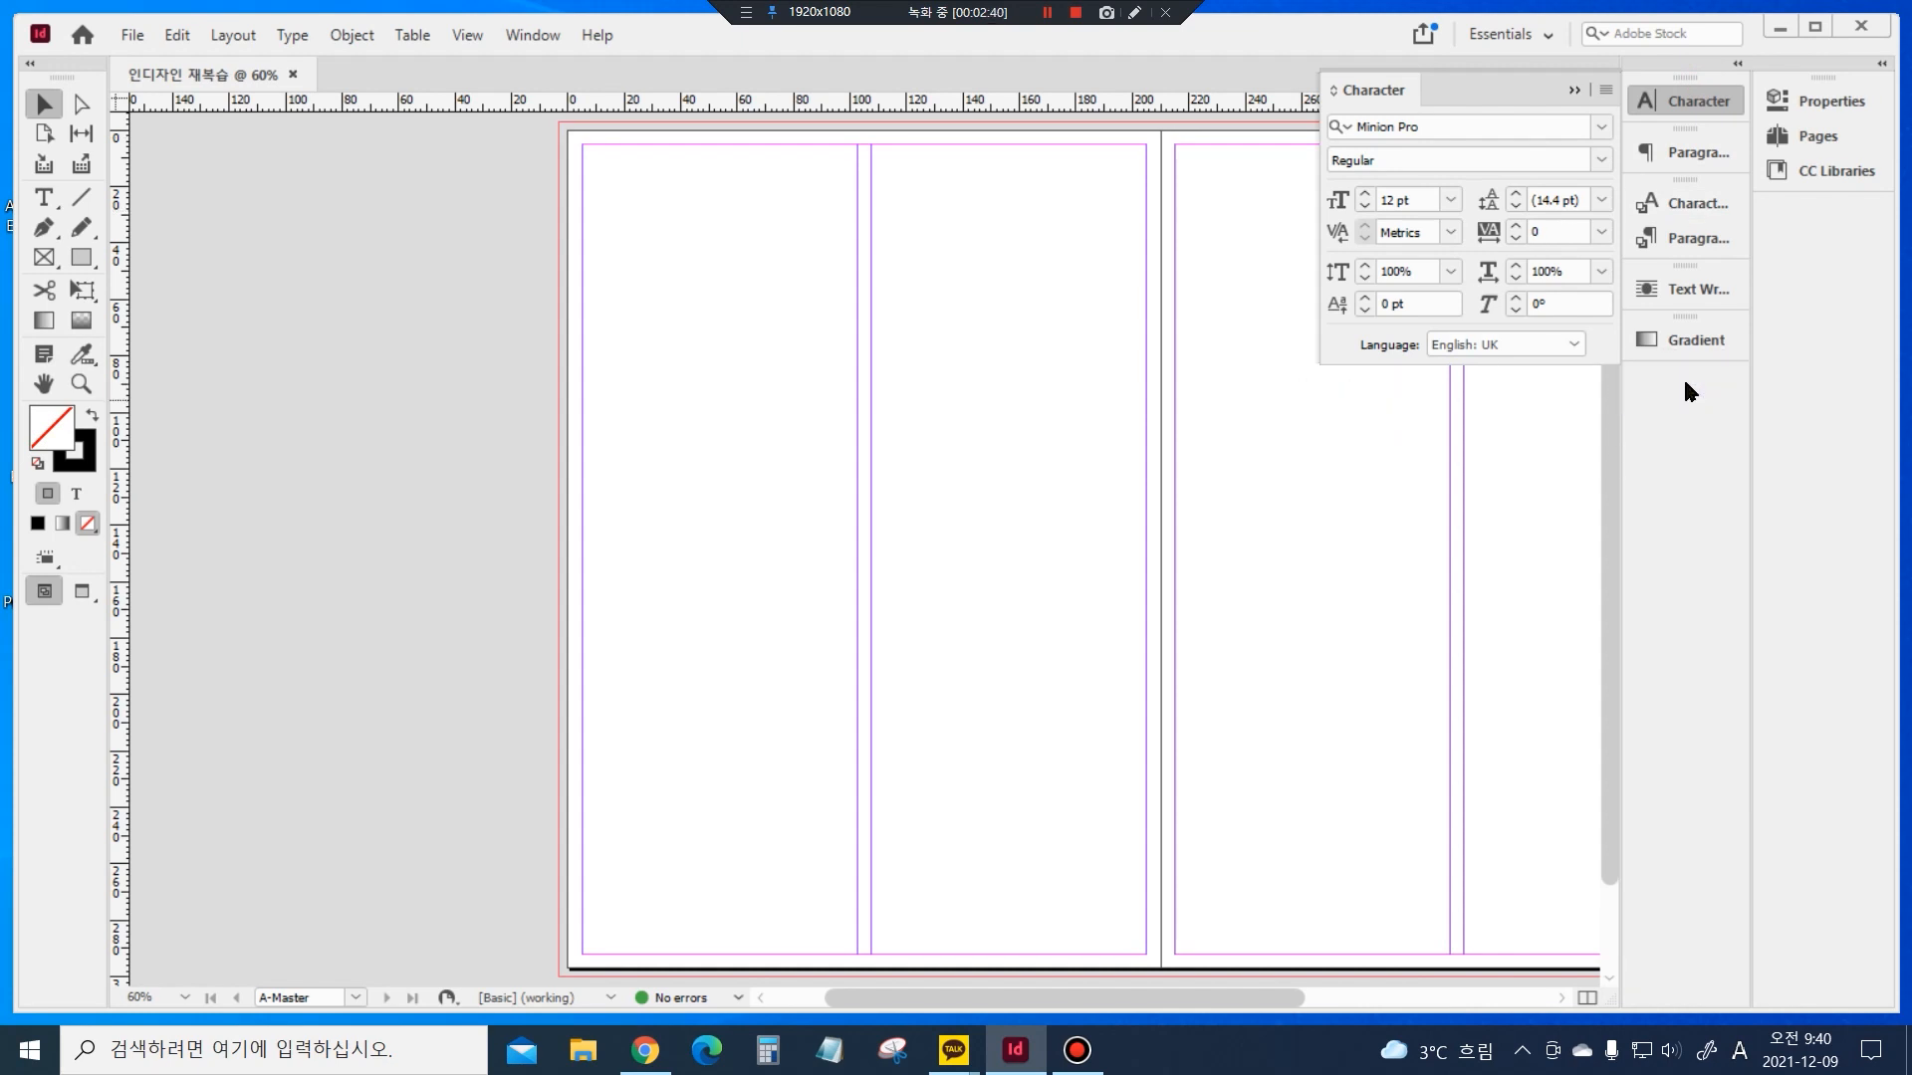
{"action": "left_click", "coordinate": [1574, 90]}
{"action": "left_click", "coordinate": [1819, 135]}
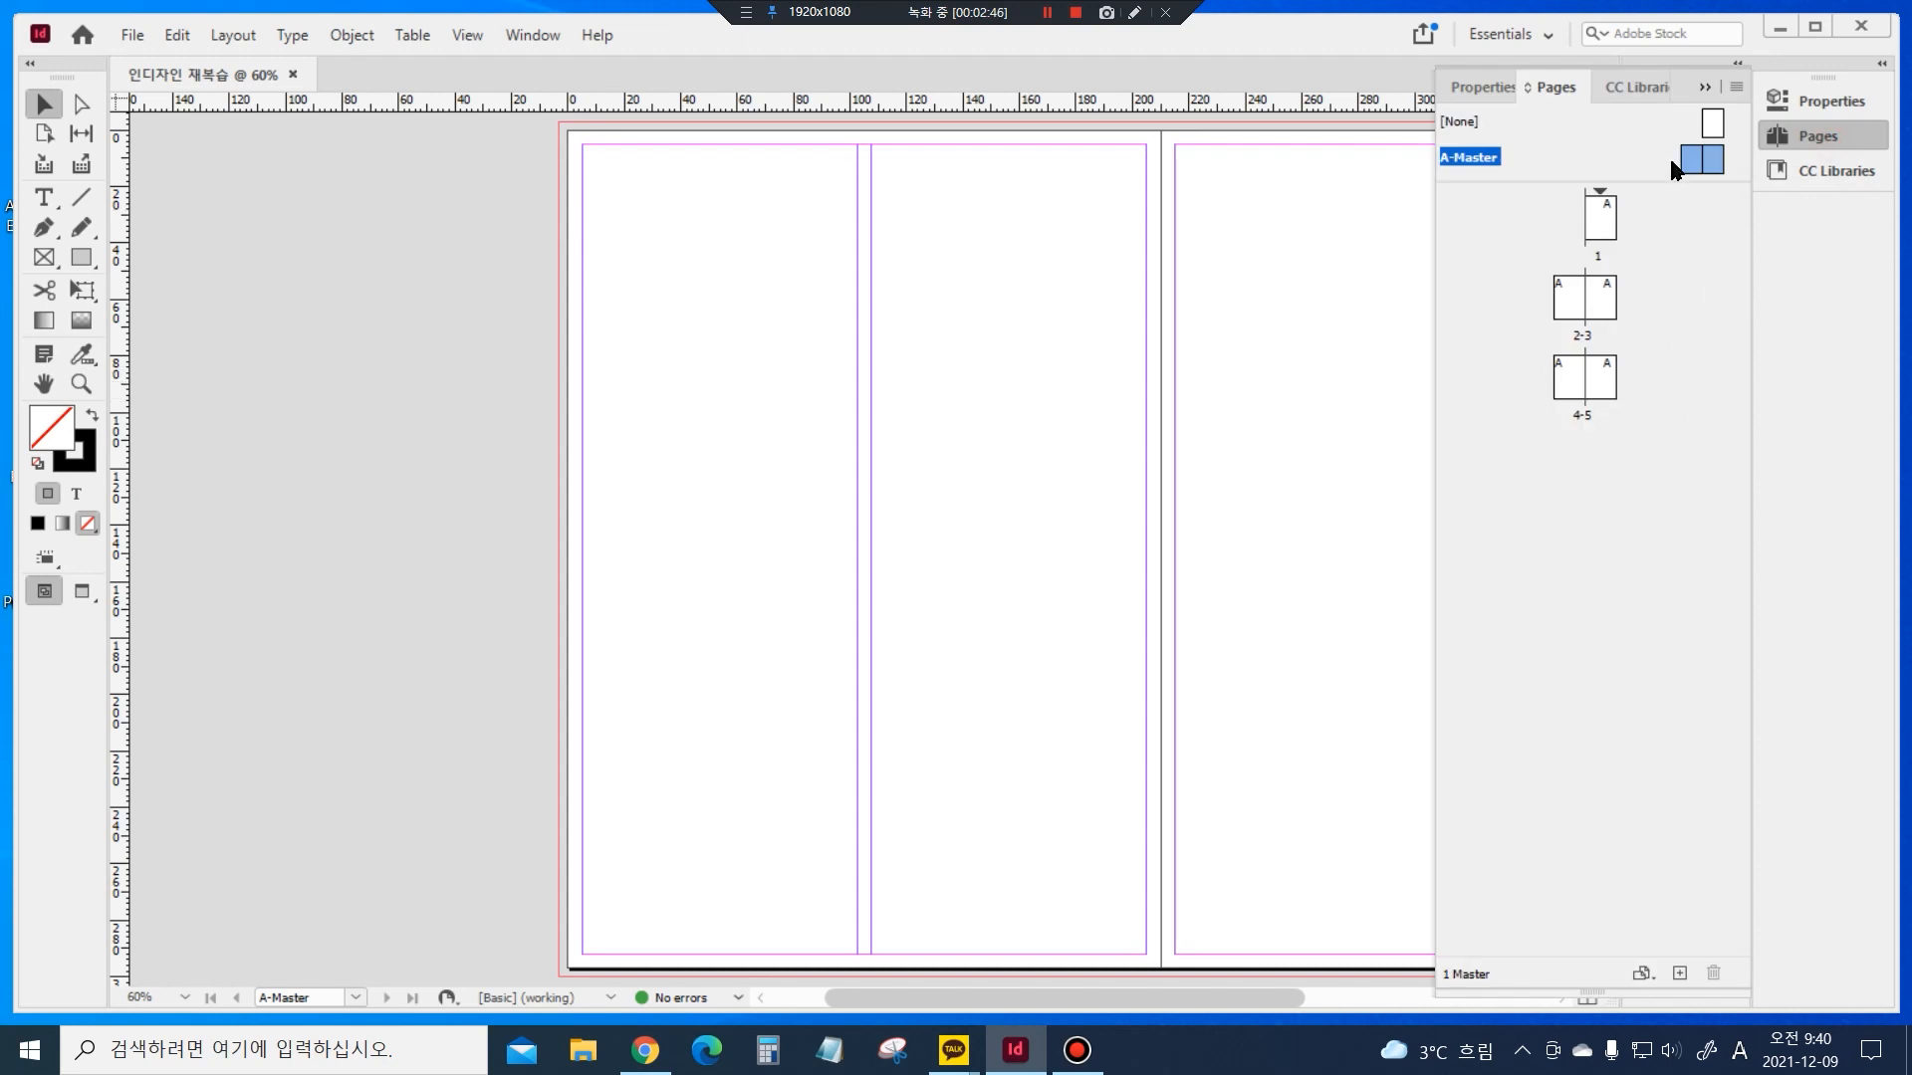
Create a five-pointed star polygon, 50 mm wide and 50 mm high with a 50% star inset, on the left master page
{"action": "left_click_drag", "start_coordinate": [1053, 610], "coordinate": [711, 658]}
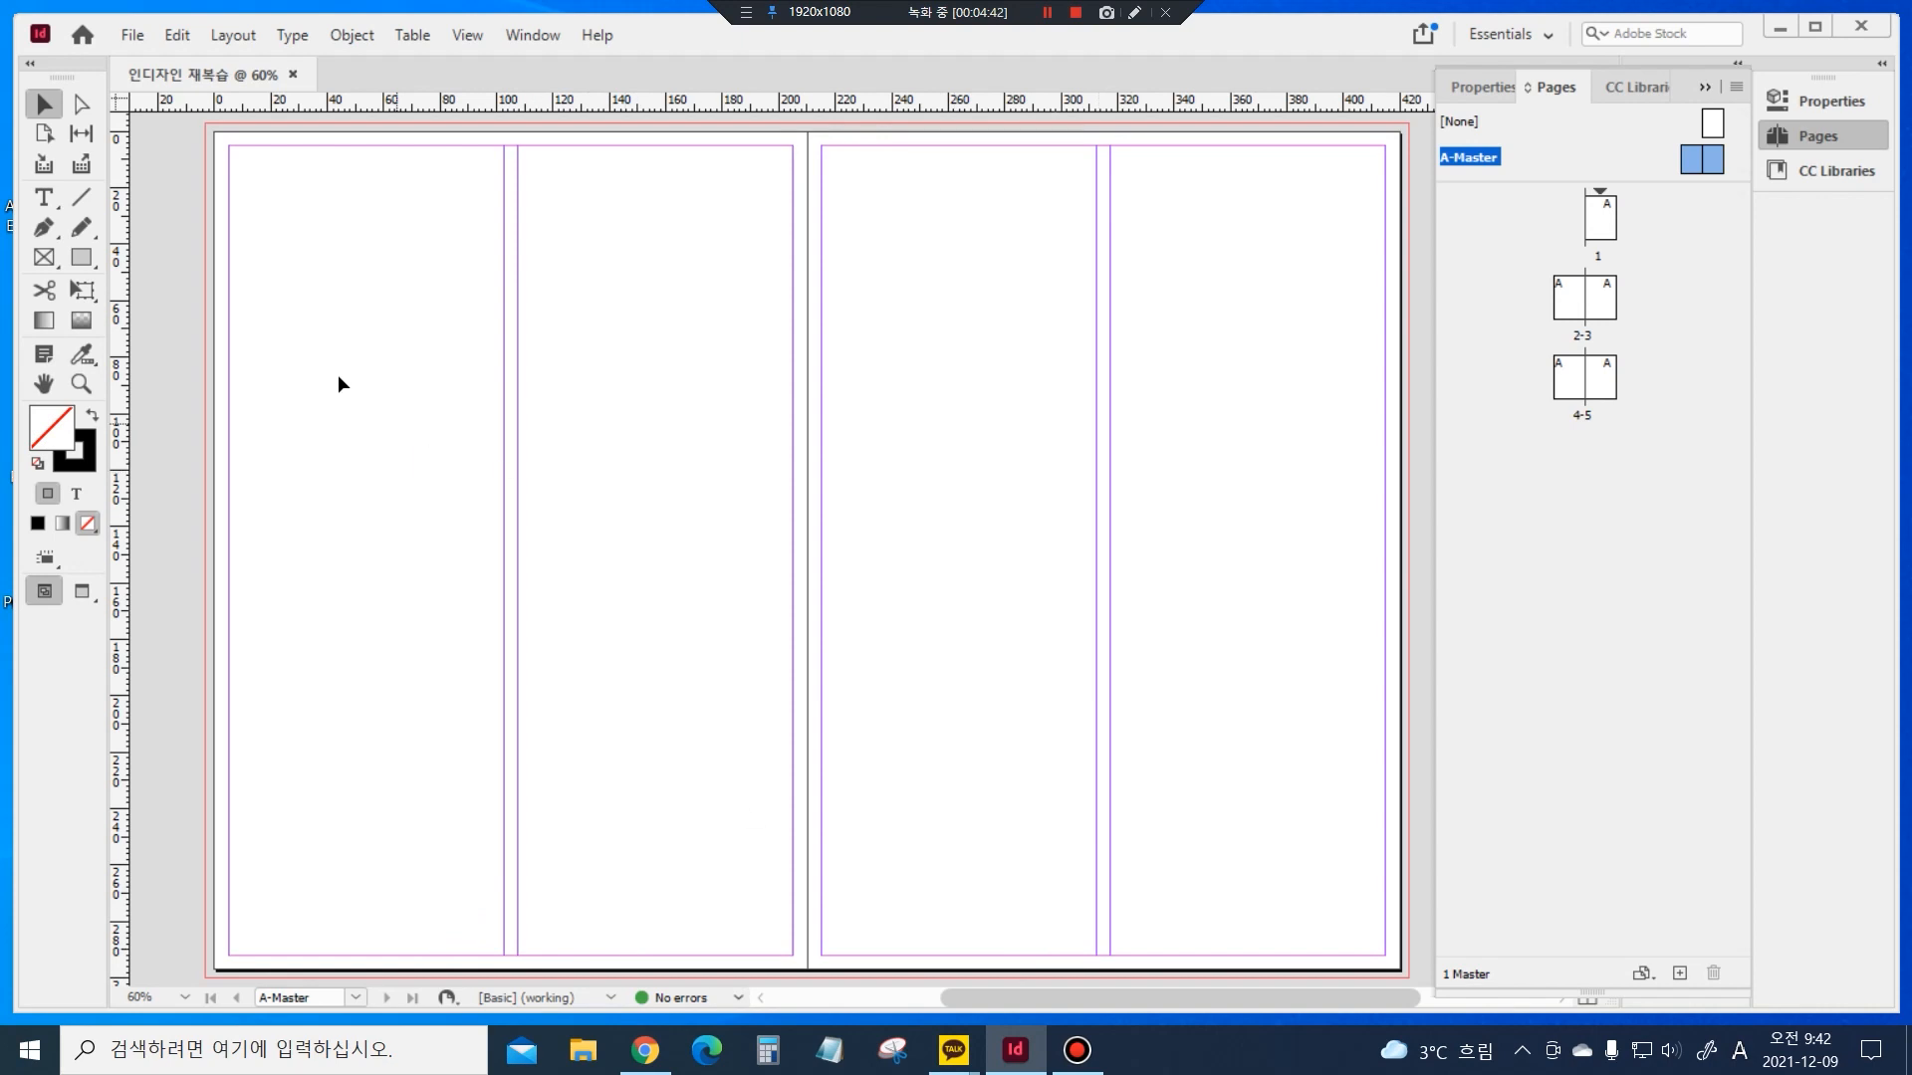
{"action": "left_click", "coordinate": [81, 261]}
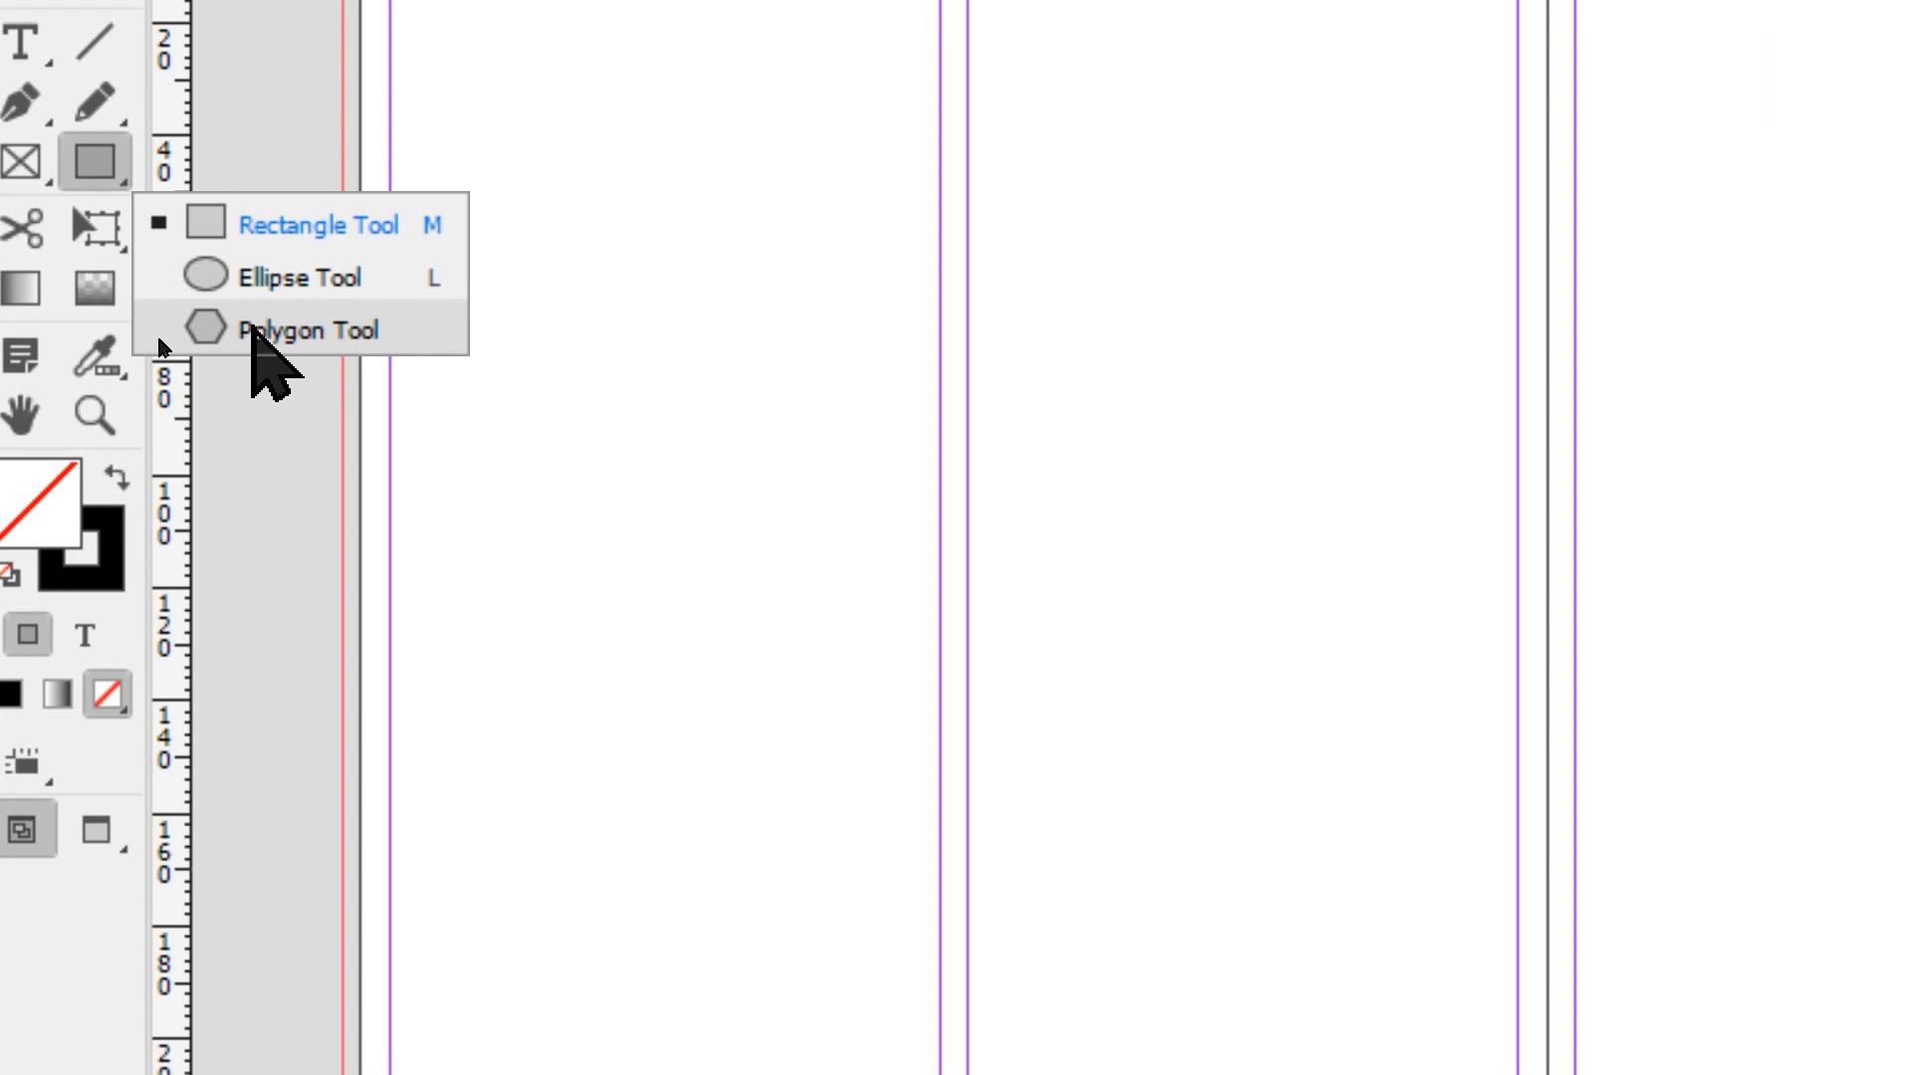
{"action": "left_click", "coordinate": [254, 329]}
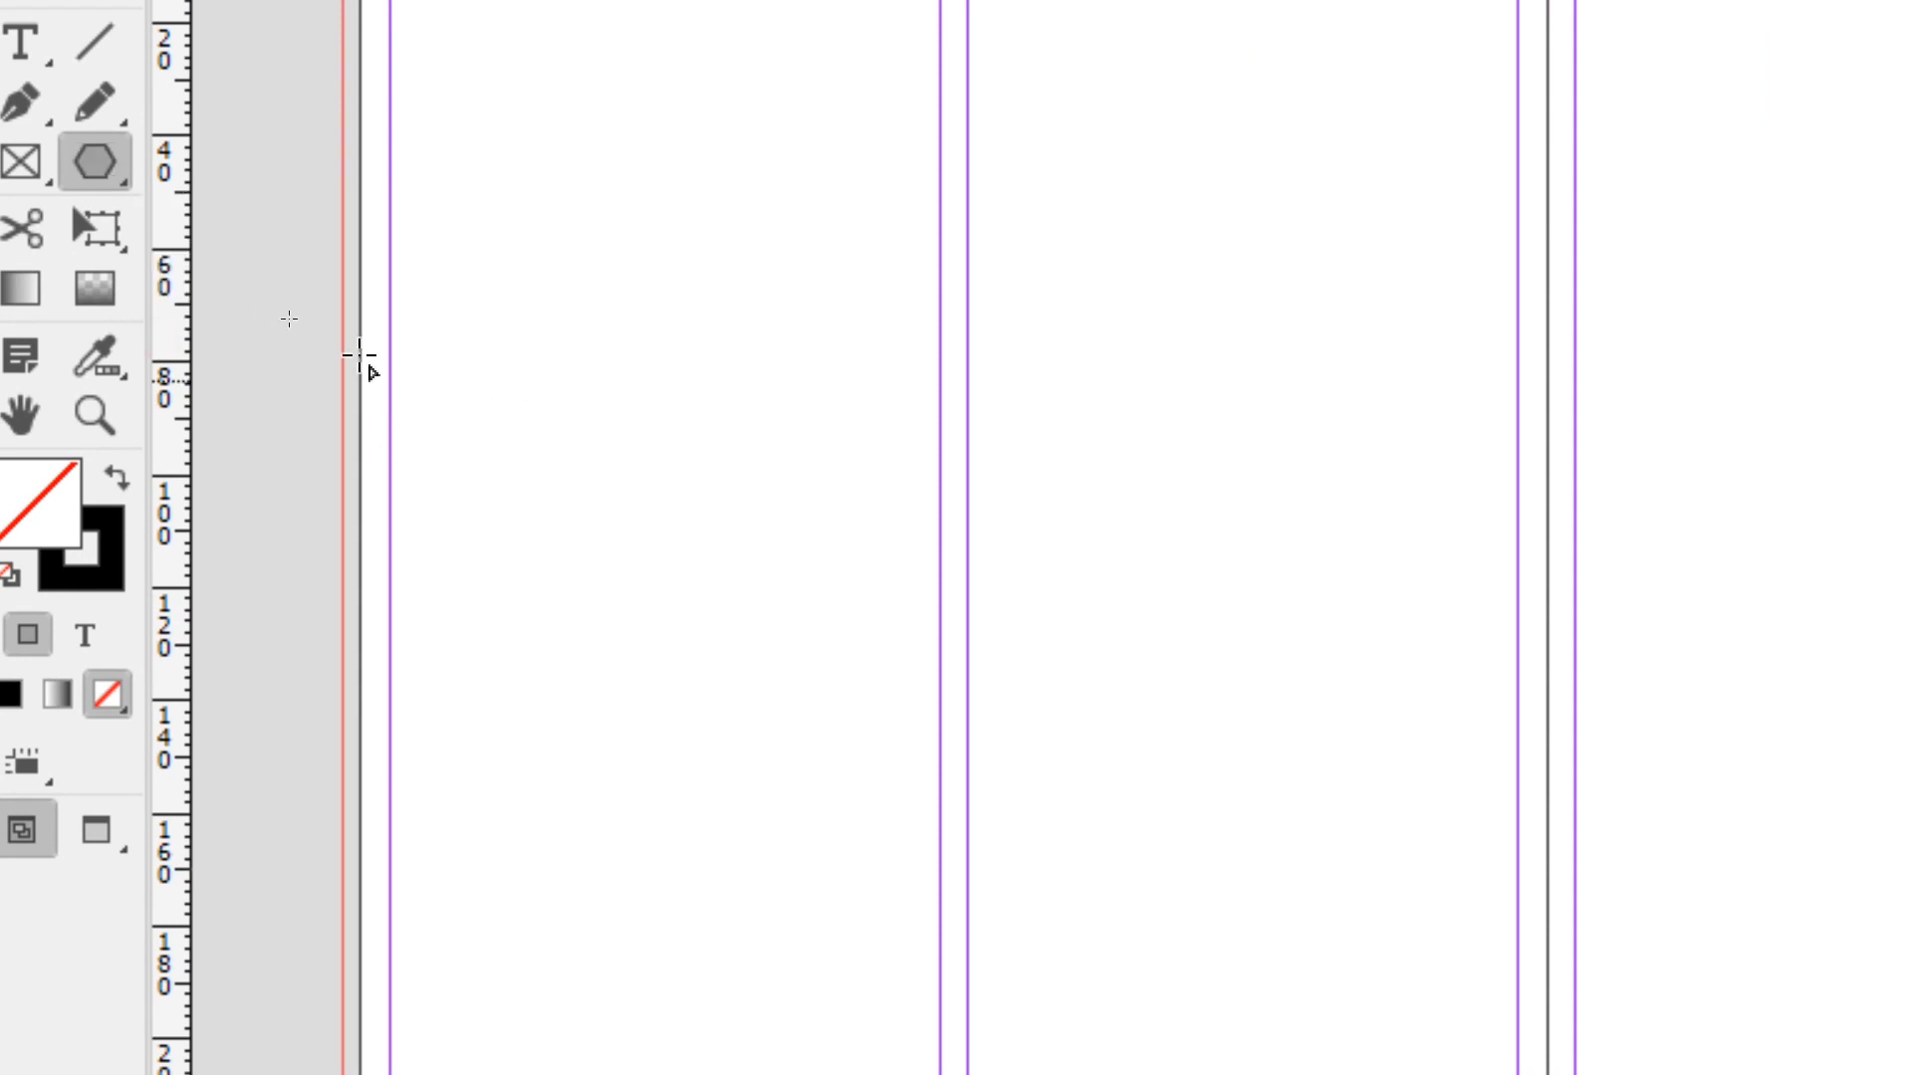
{"action": "left_click", "coordinate": [562, 252]}
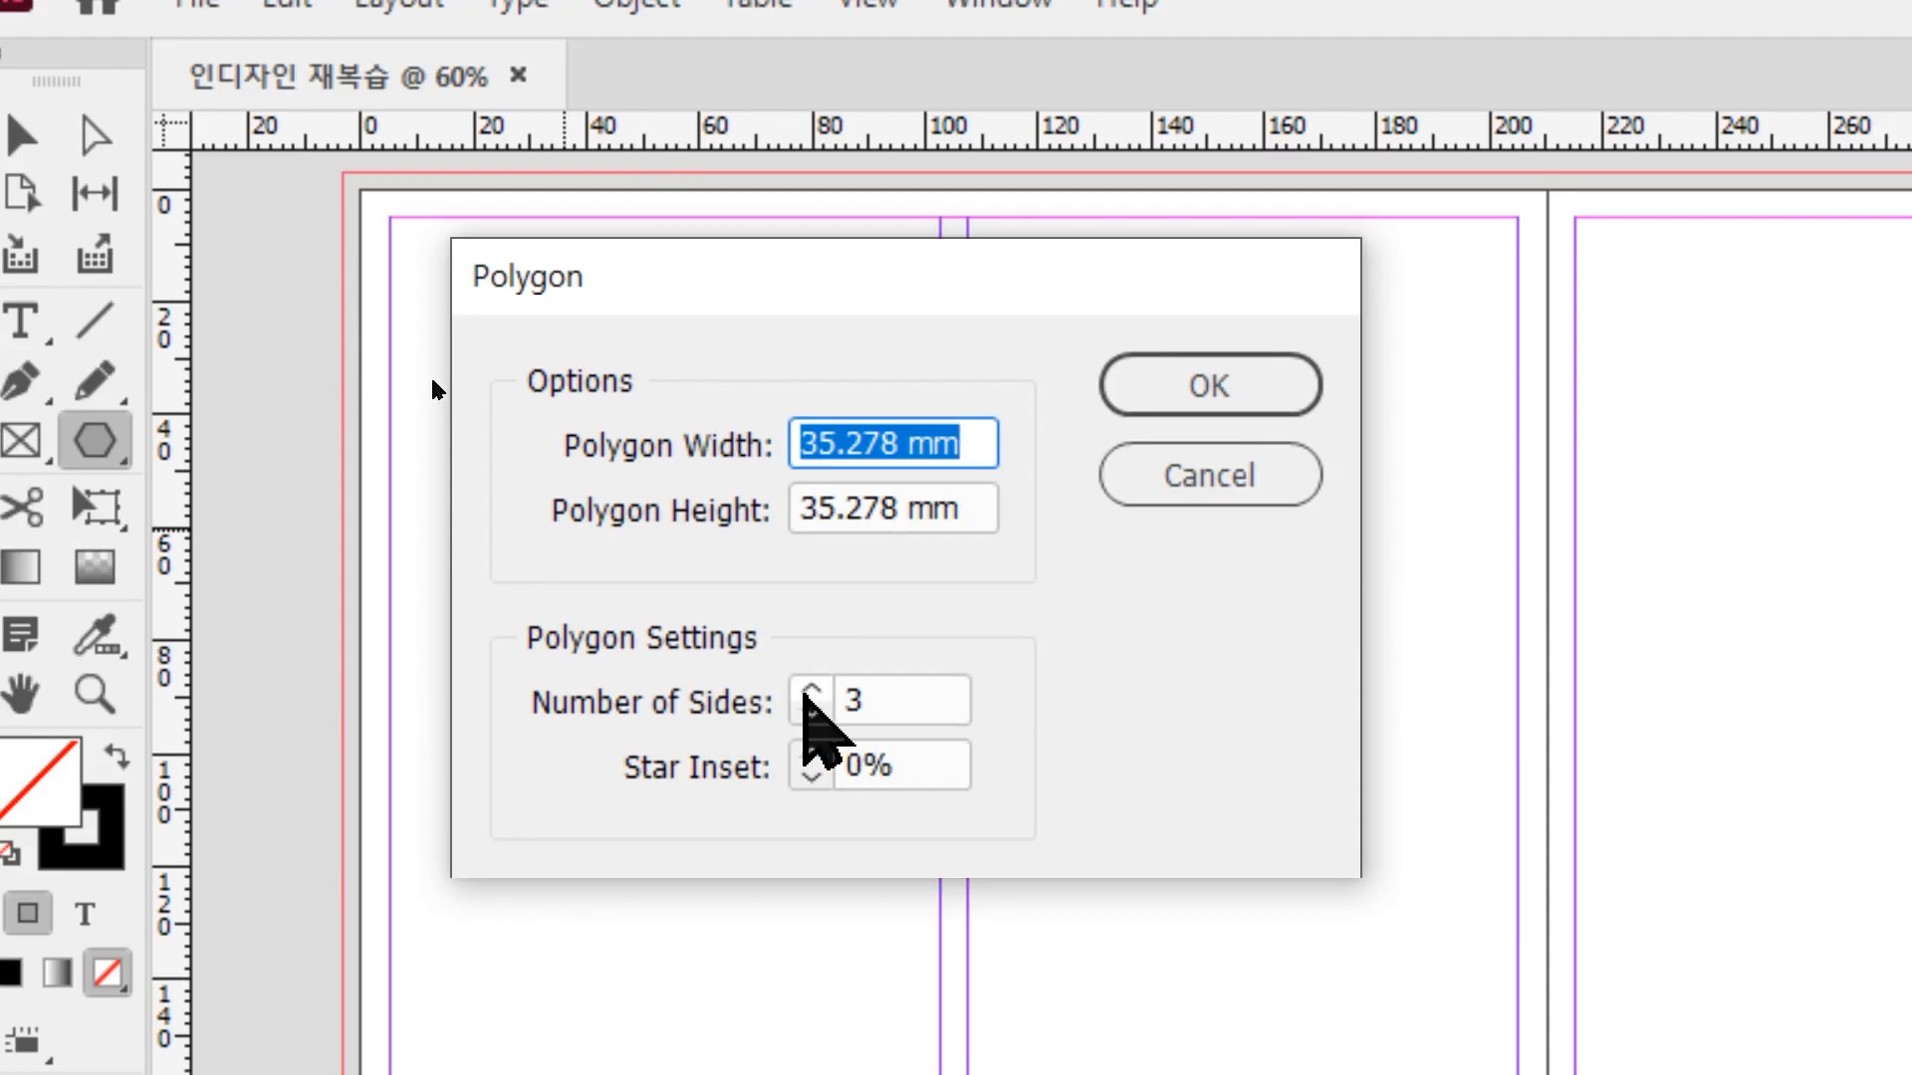
{"action": "left_click", "coordinate": [810, 690]}
{"action": "left_click", "coordinate": [811, 690]}
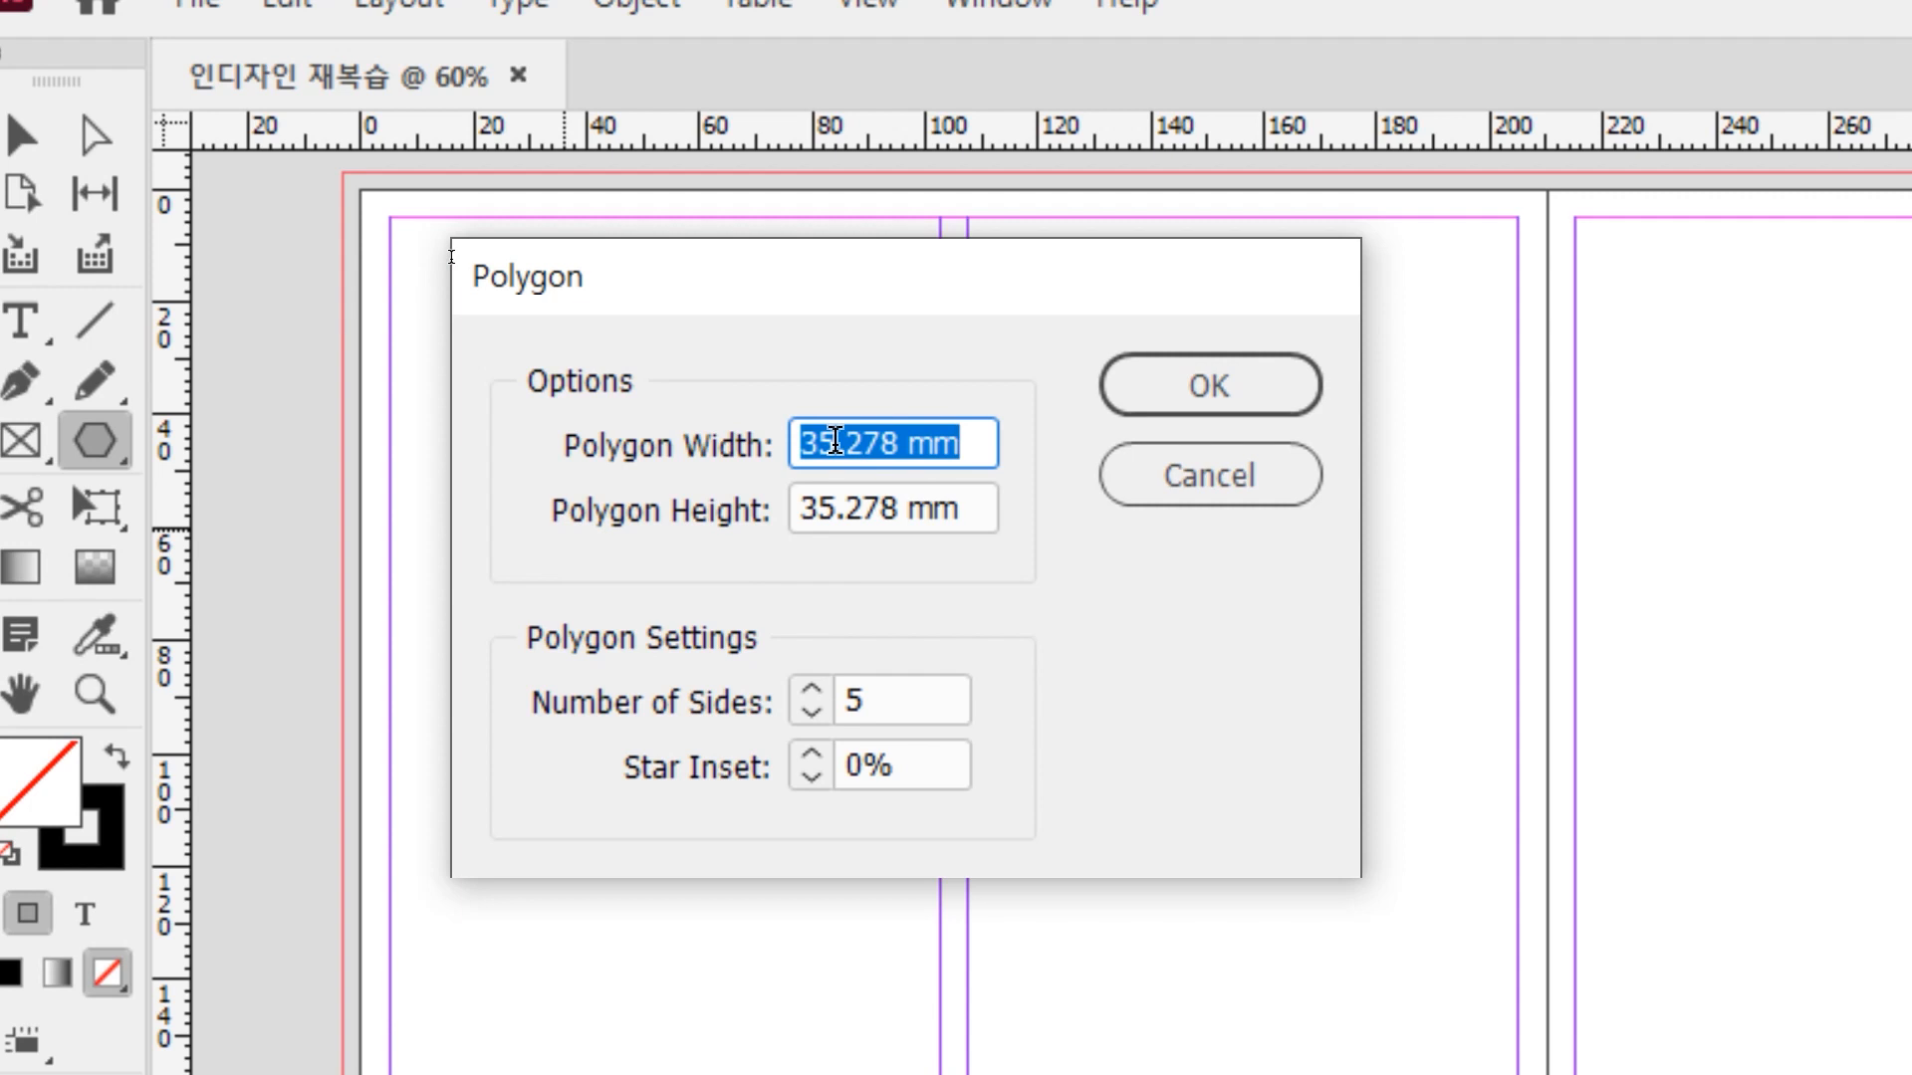
{"action": "type", "text": "50"}
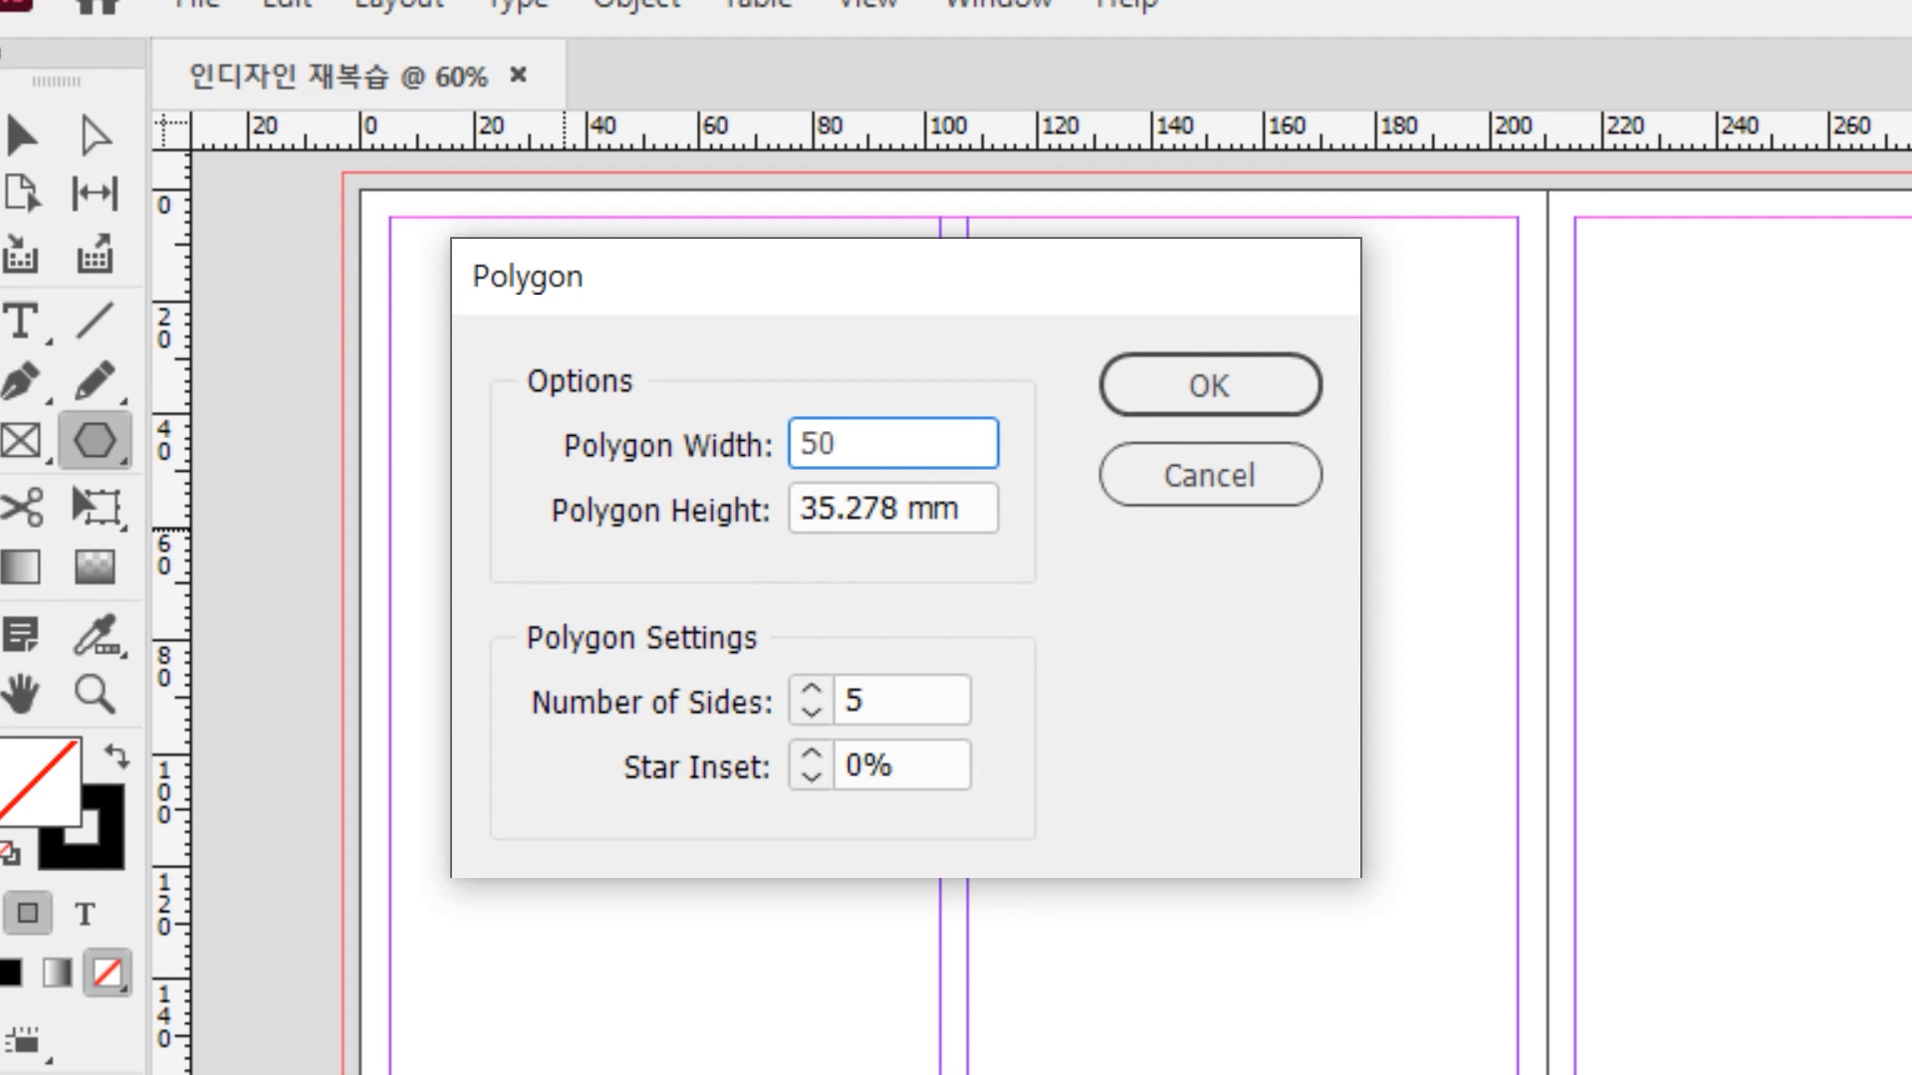
{"action": "key", "text": "Tab"}
{"action": "type", "text": "50"}
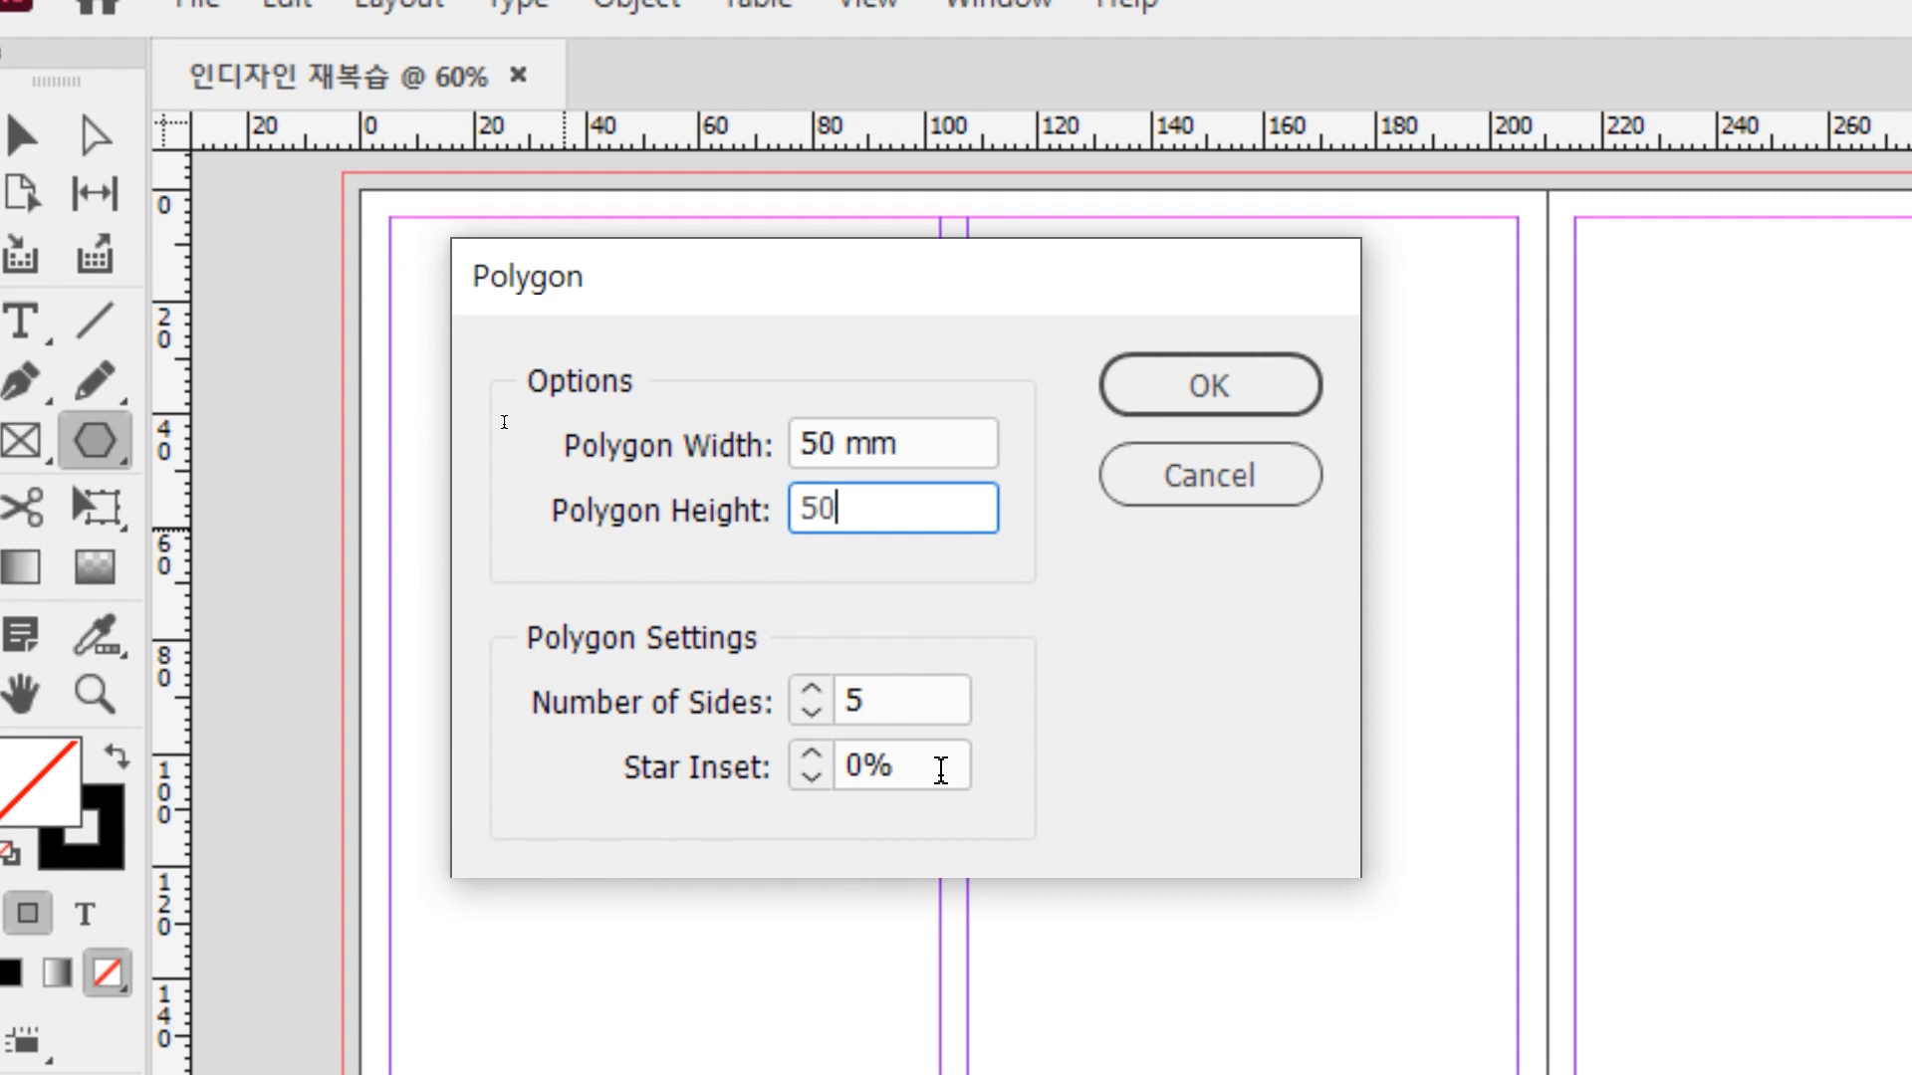
{"action": "left_click_drag", "start_coordinate": [909, 768], "coordinate": [775, 767]}
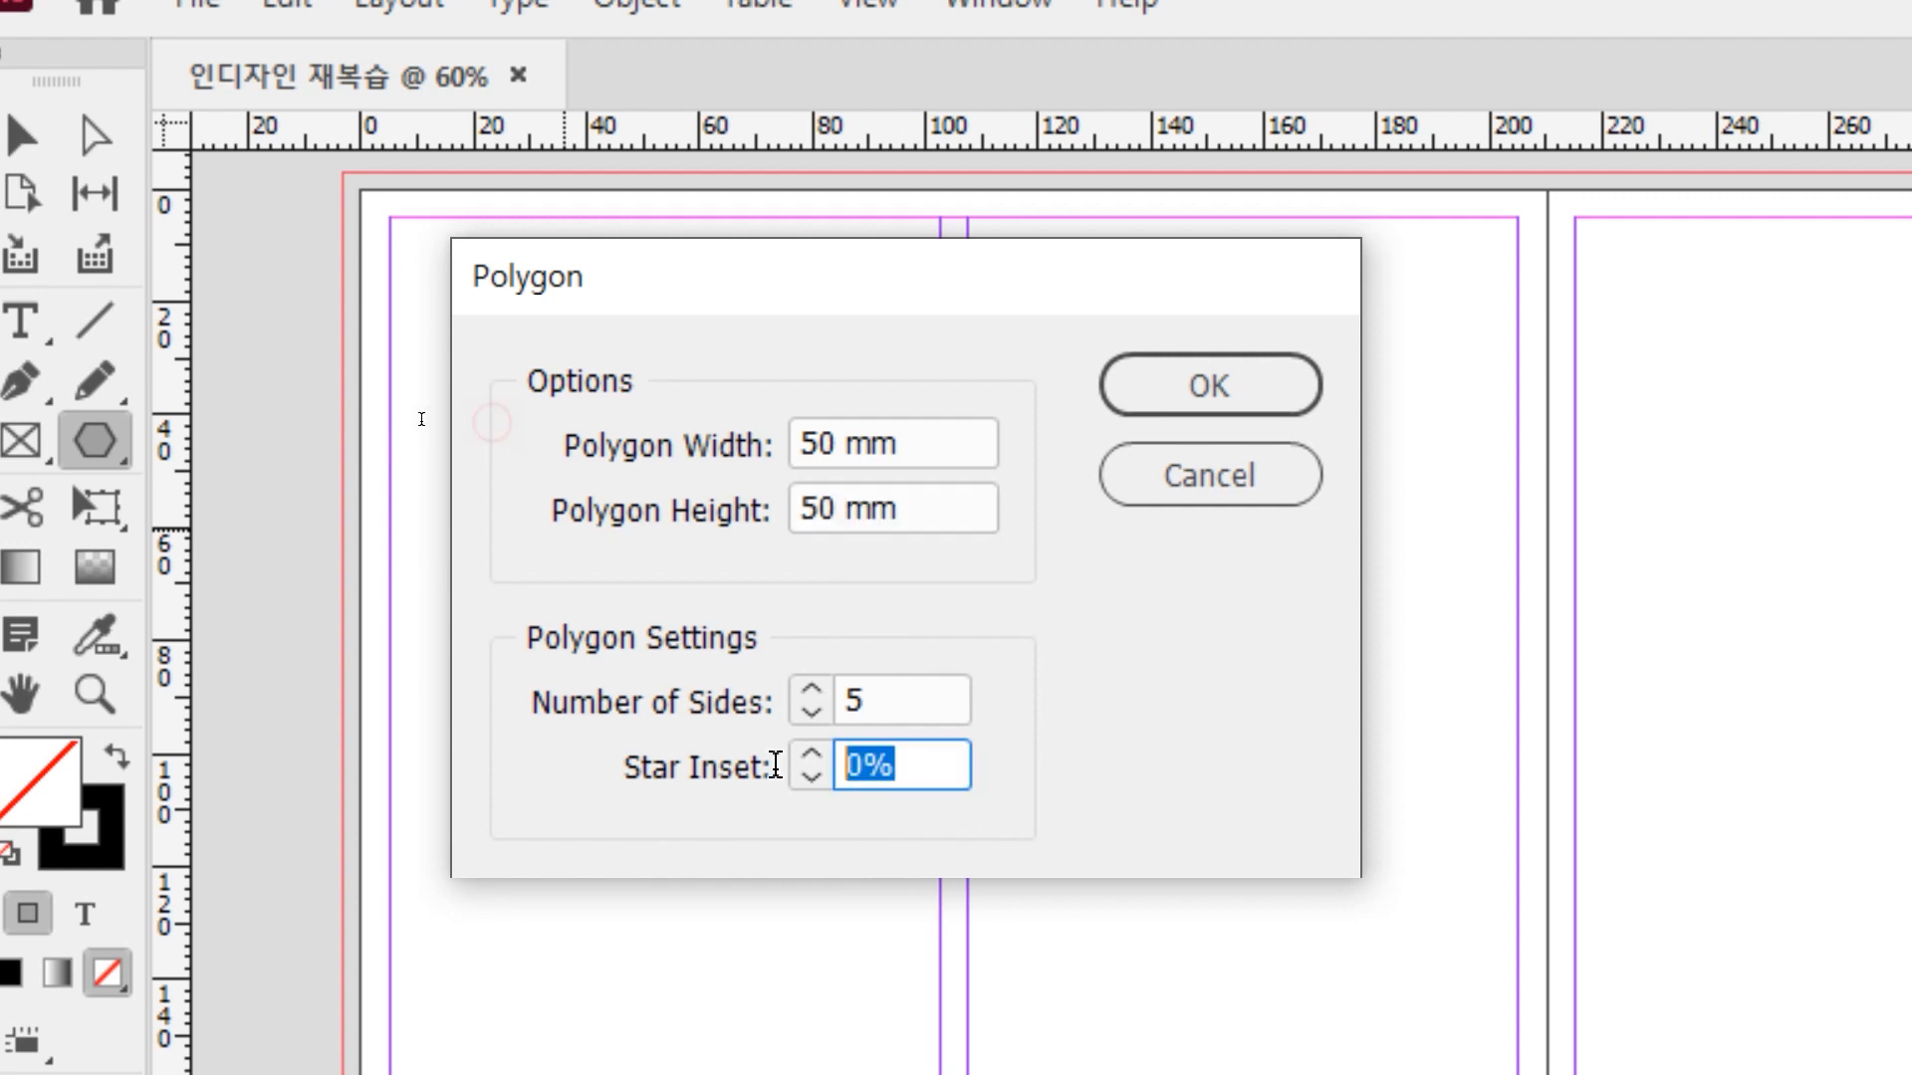
{"action": "type", "text": "50"}
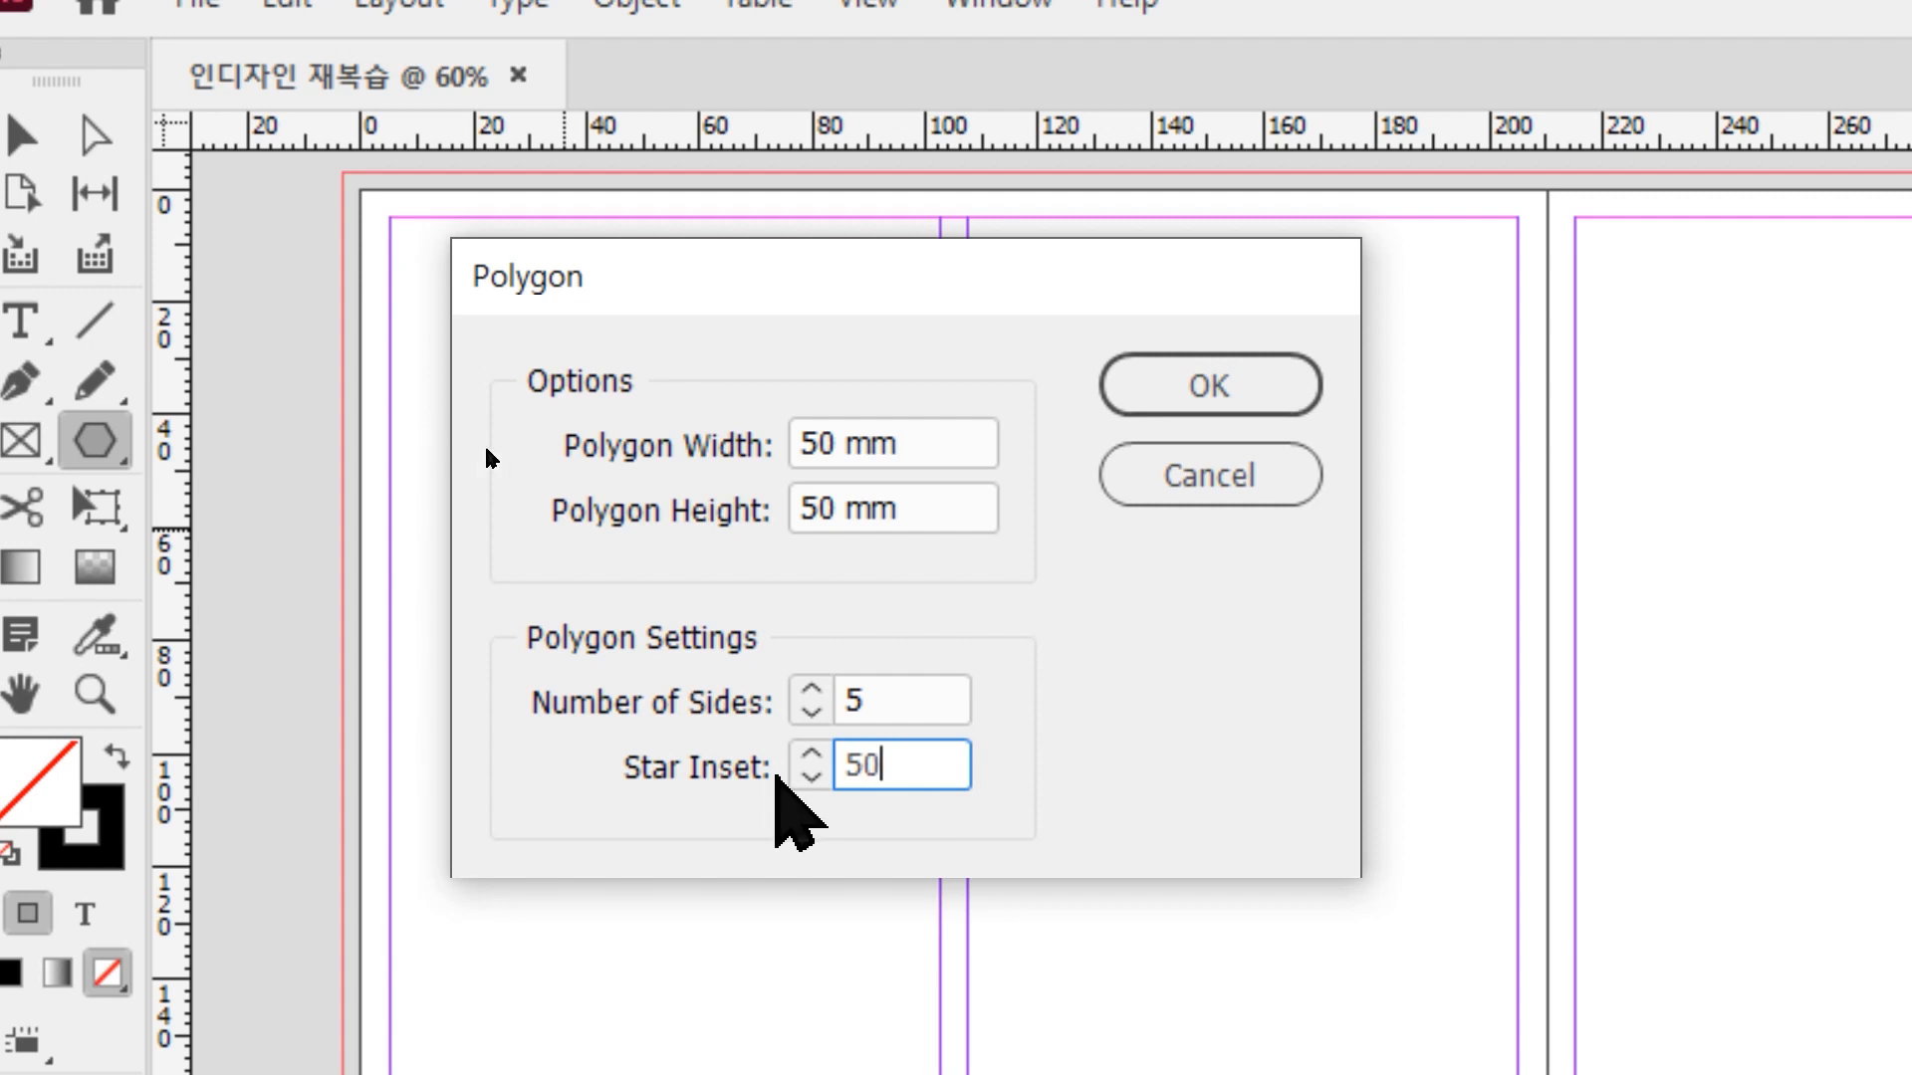
{"action": "left_click", "coordinate": [1185, 391]}
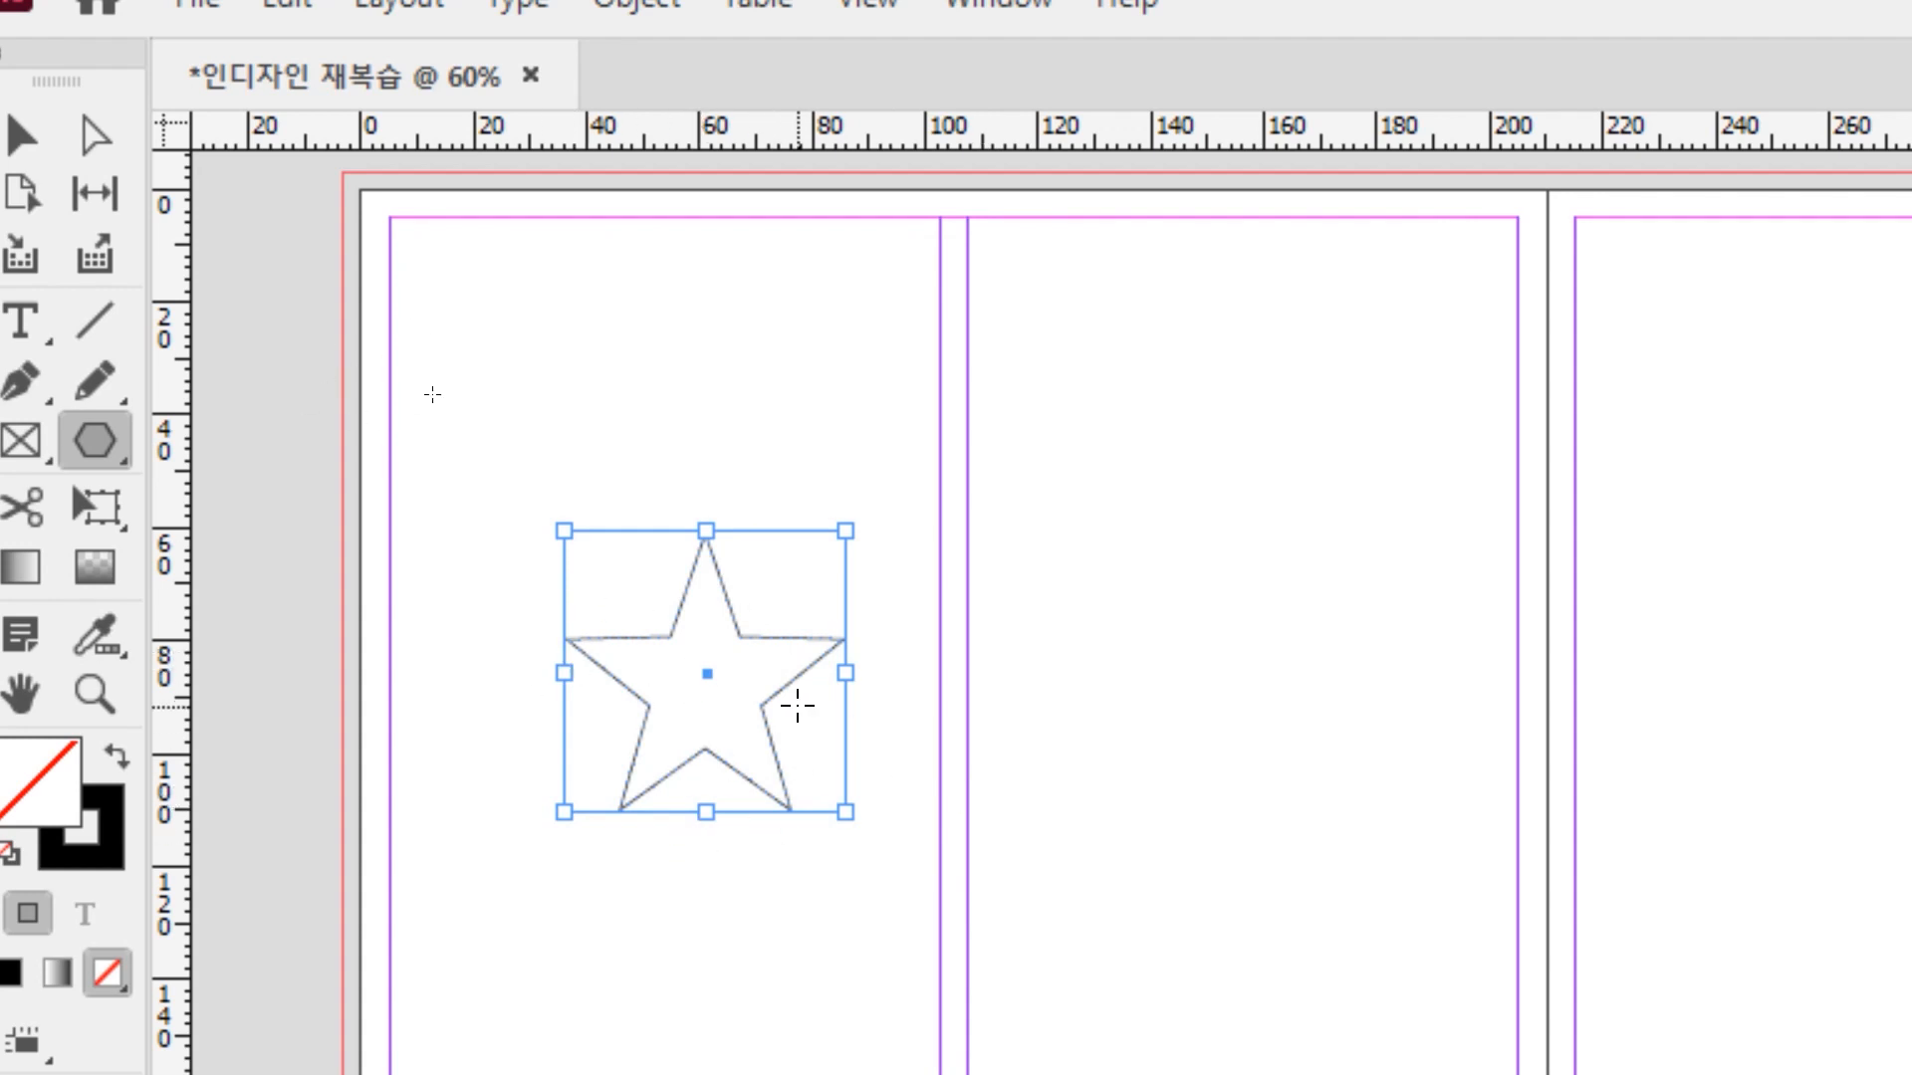
Swap the star's fill and stroke, and set its fill colour to C 0, M 0, Y 100, K 20
{"action": "key", "text": "shift+x"}
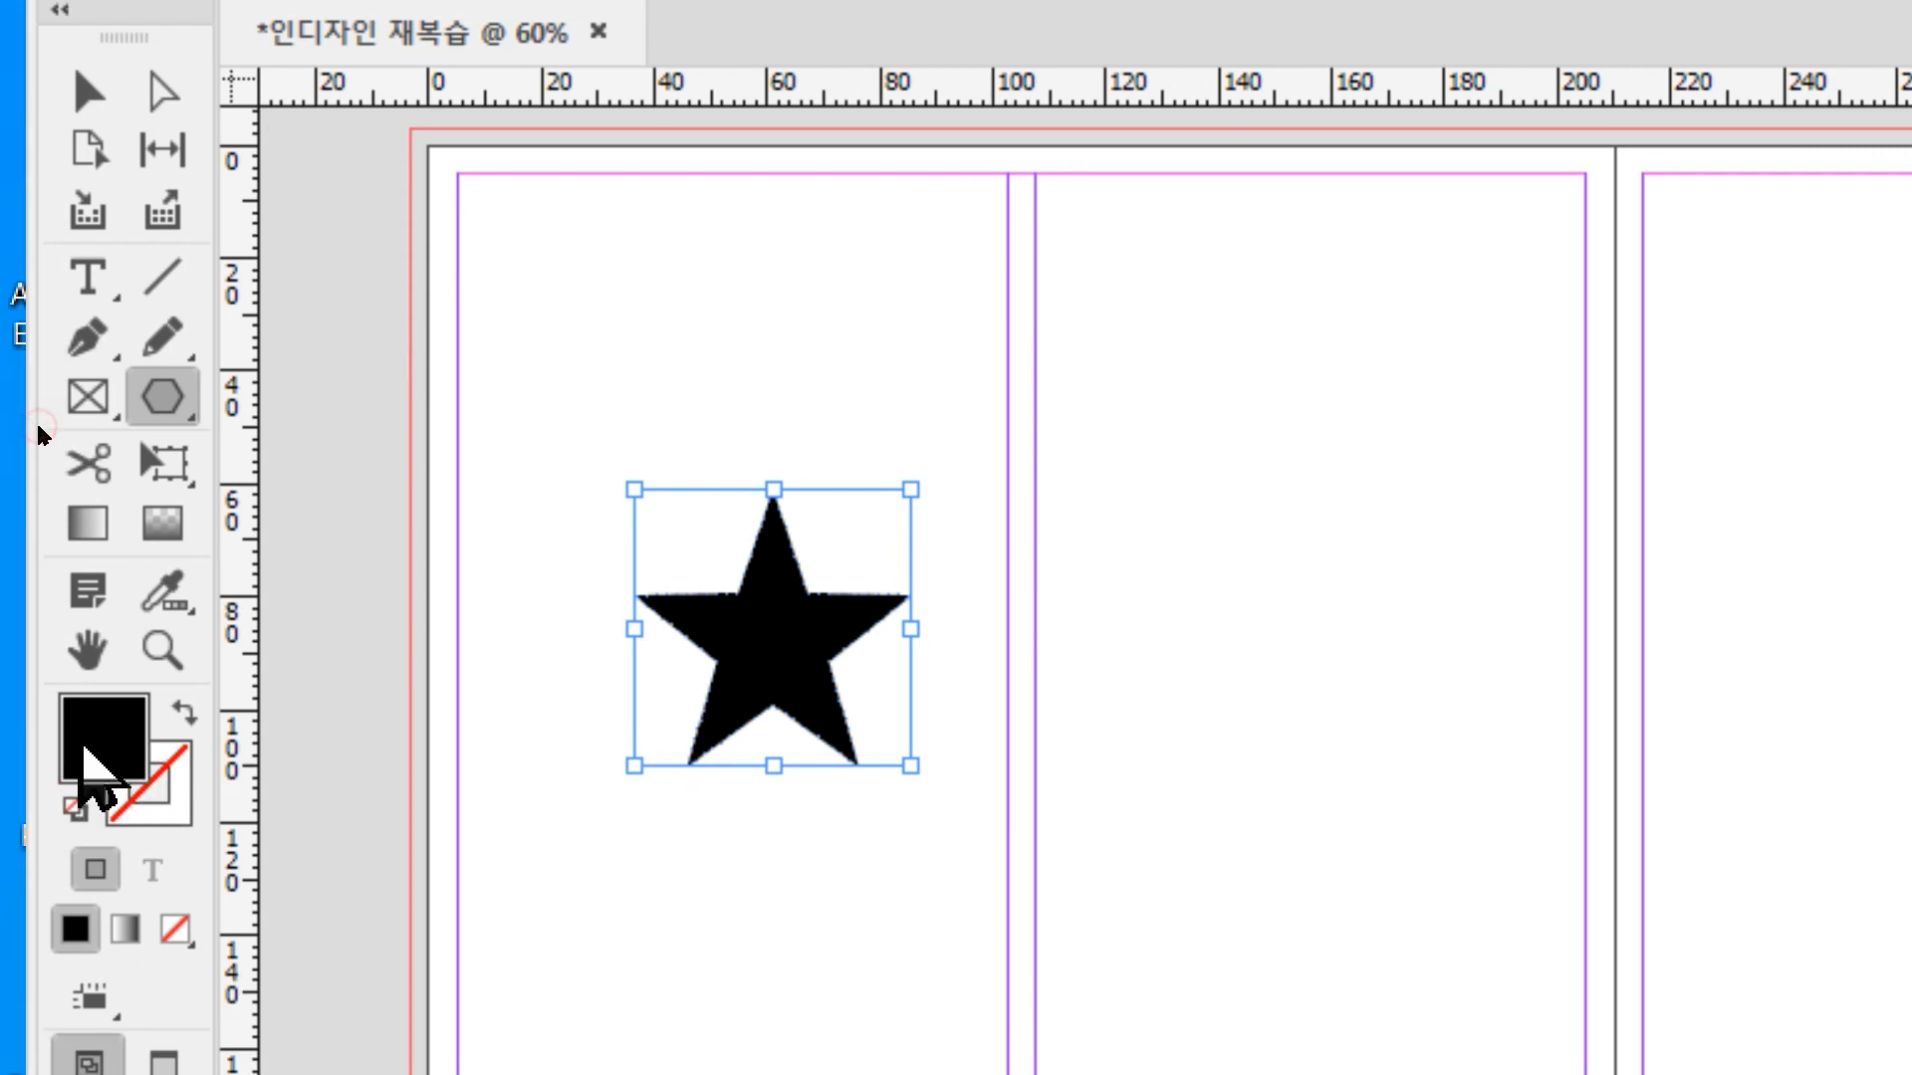
{"action": "double_click", "coordinate": [97, 741]}
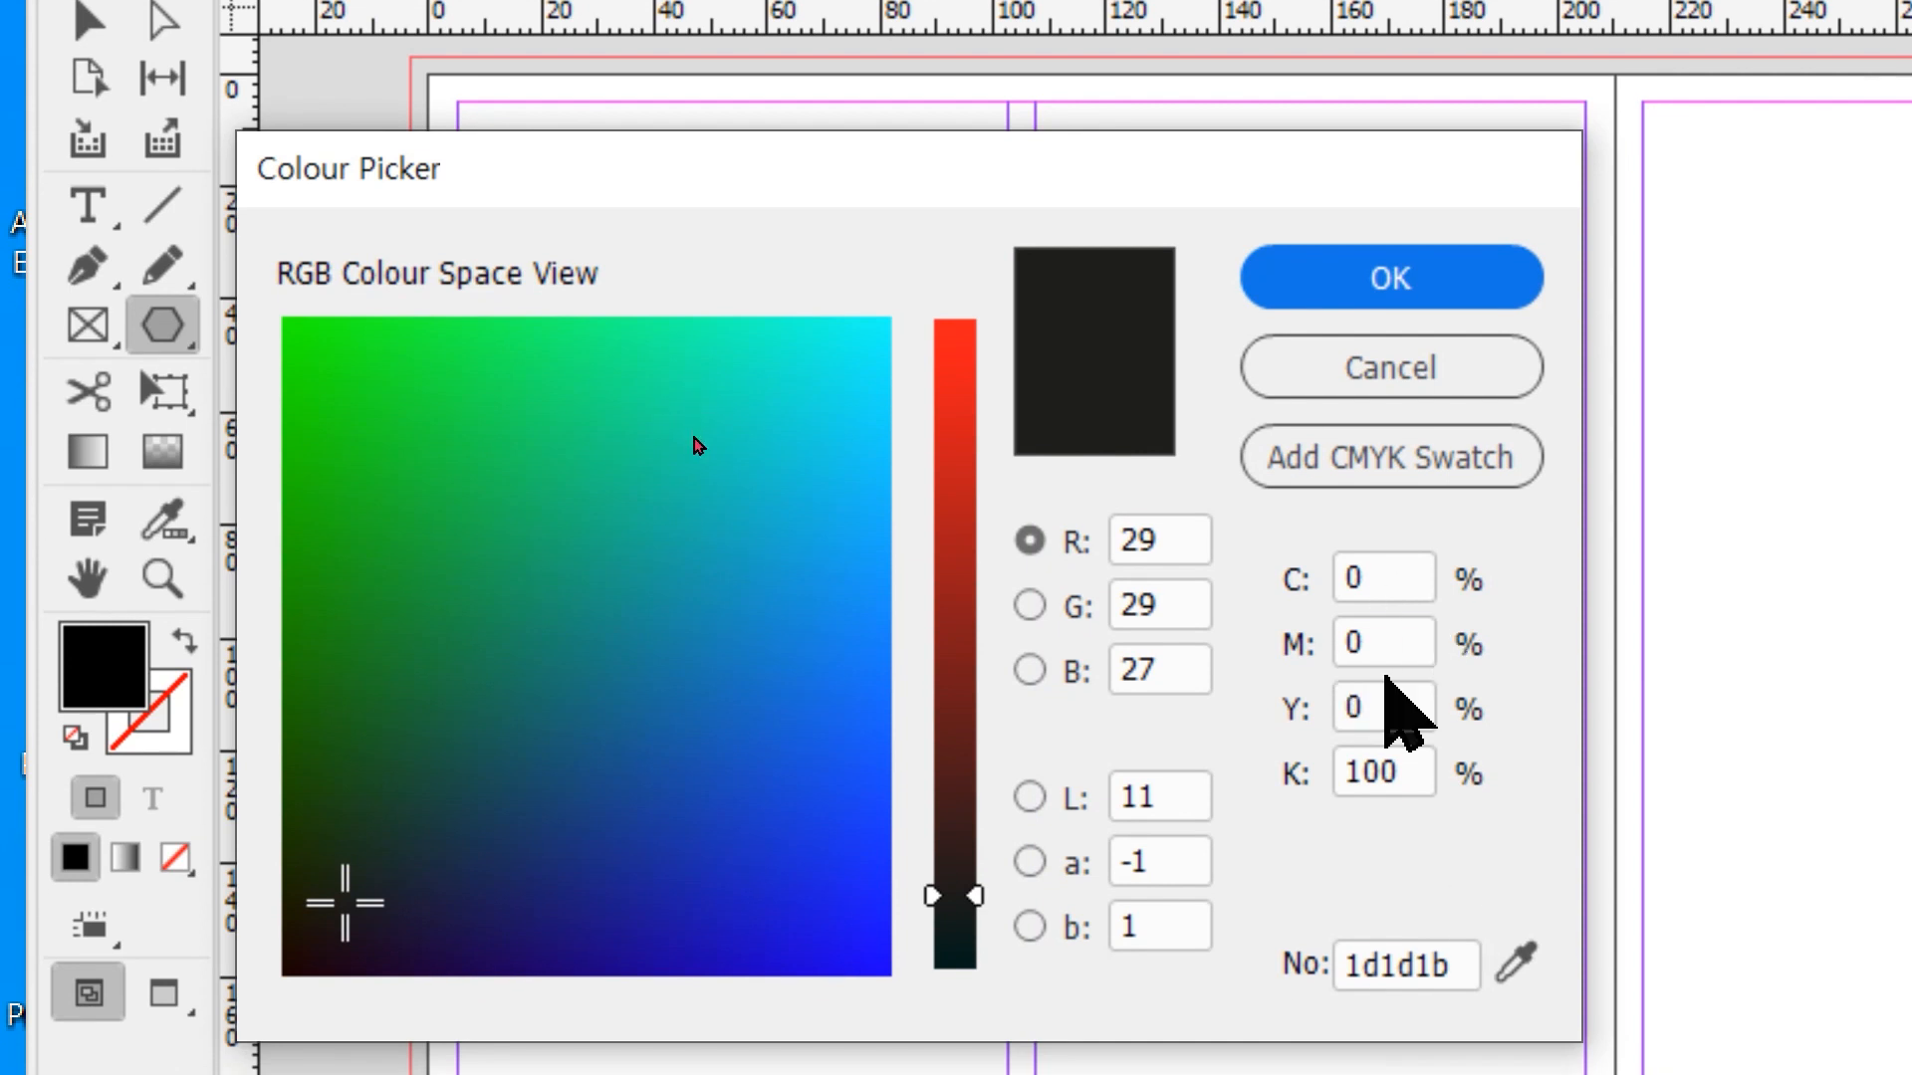
{"action": "left_click", "coordinate": [1379, 702]}
{"action": "type", "text": "100"}
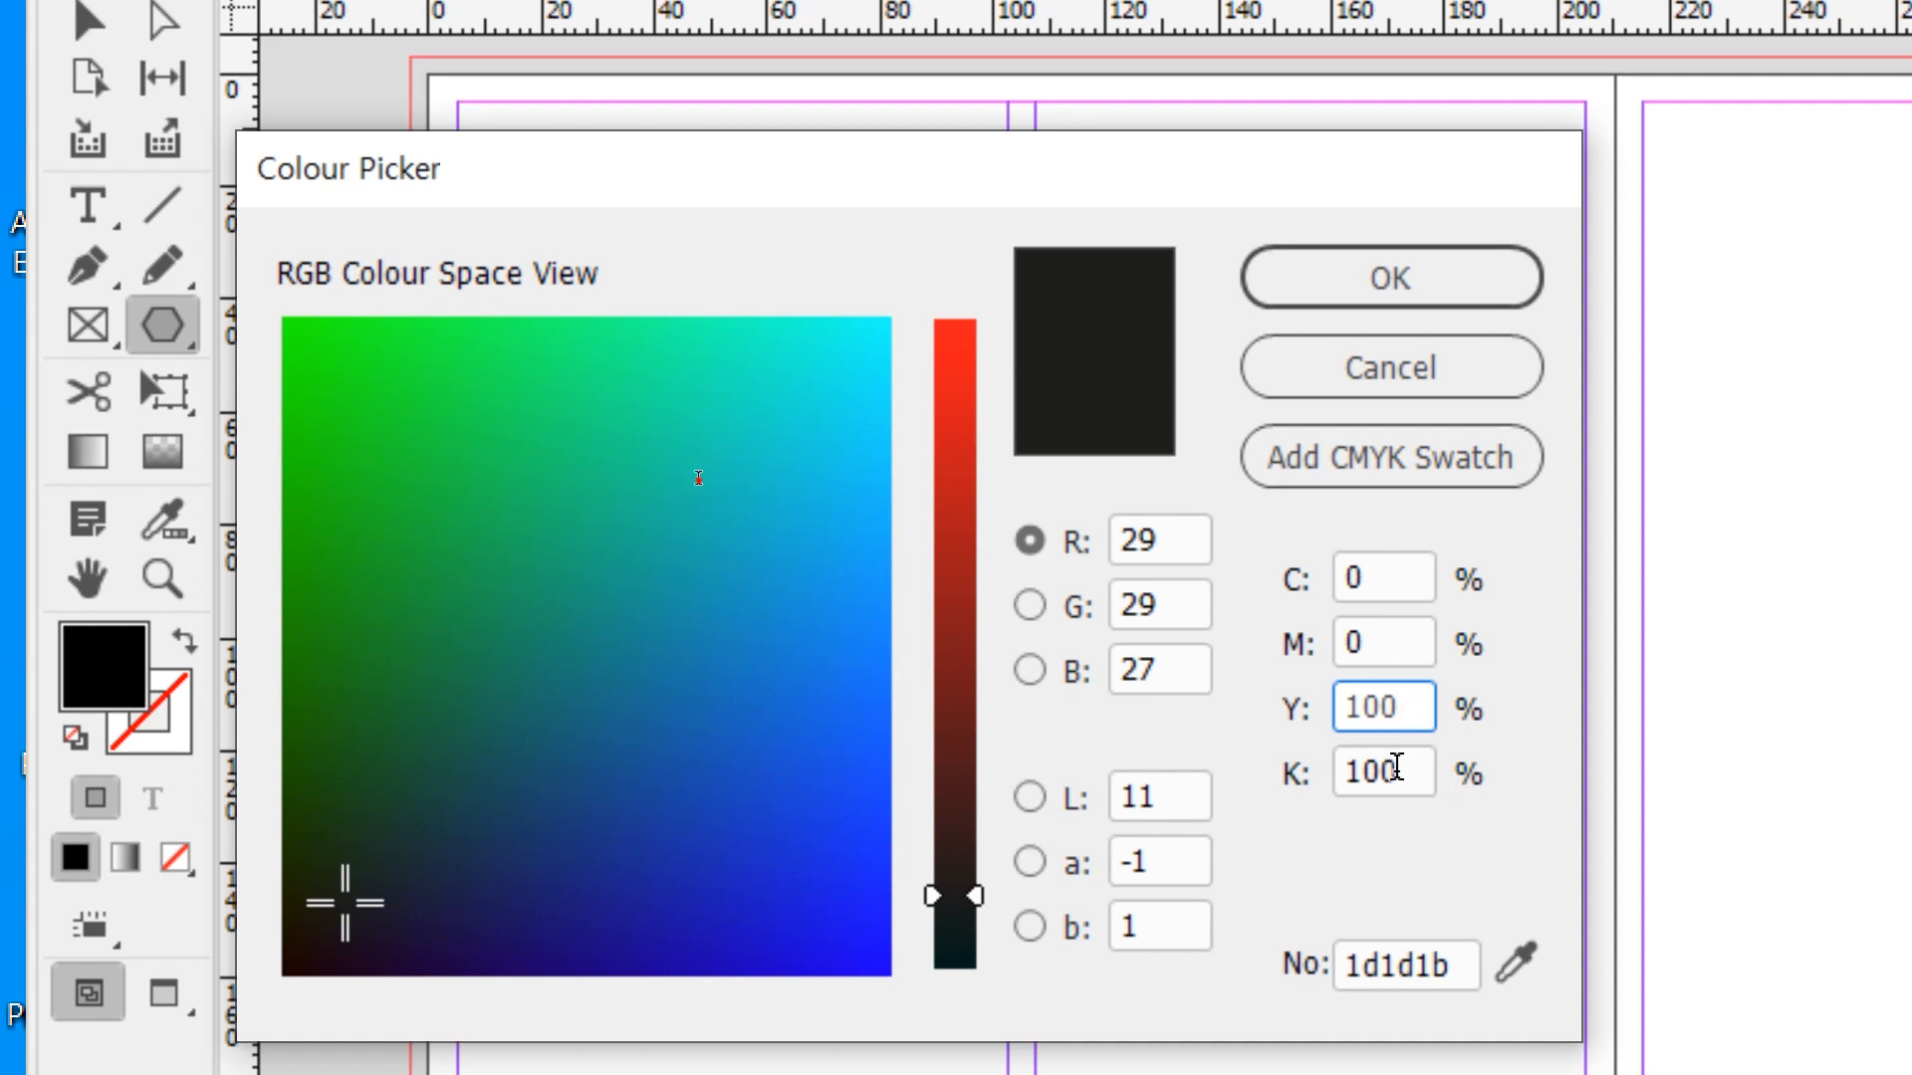
{"action": "left_click", "coordinate": [1396, 766]}
{"action": "type", "text": "20"}
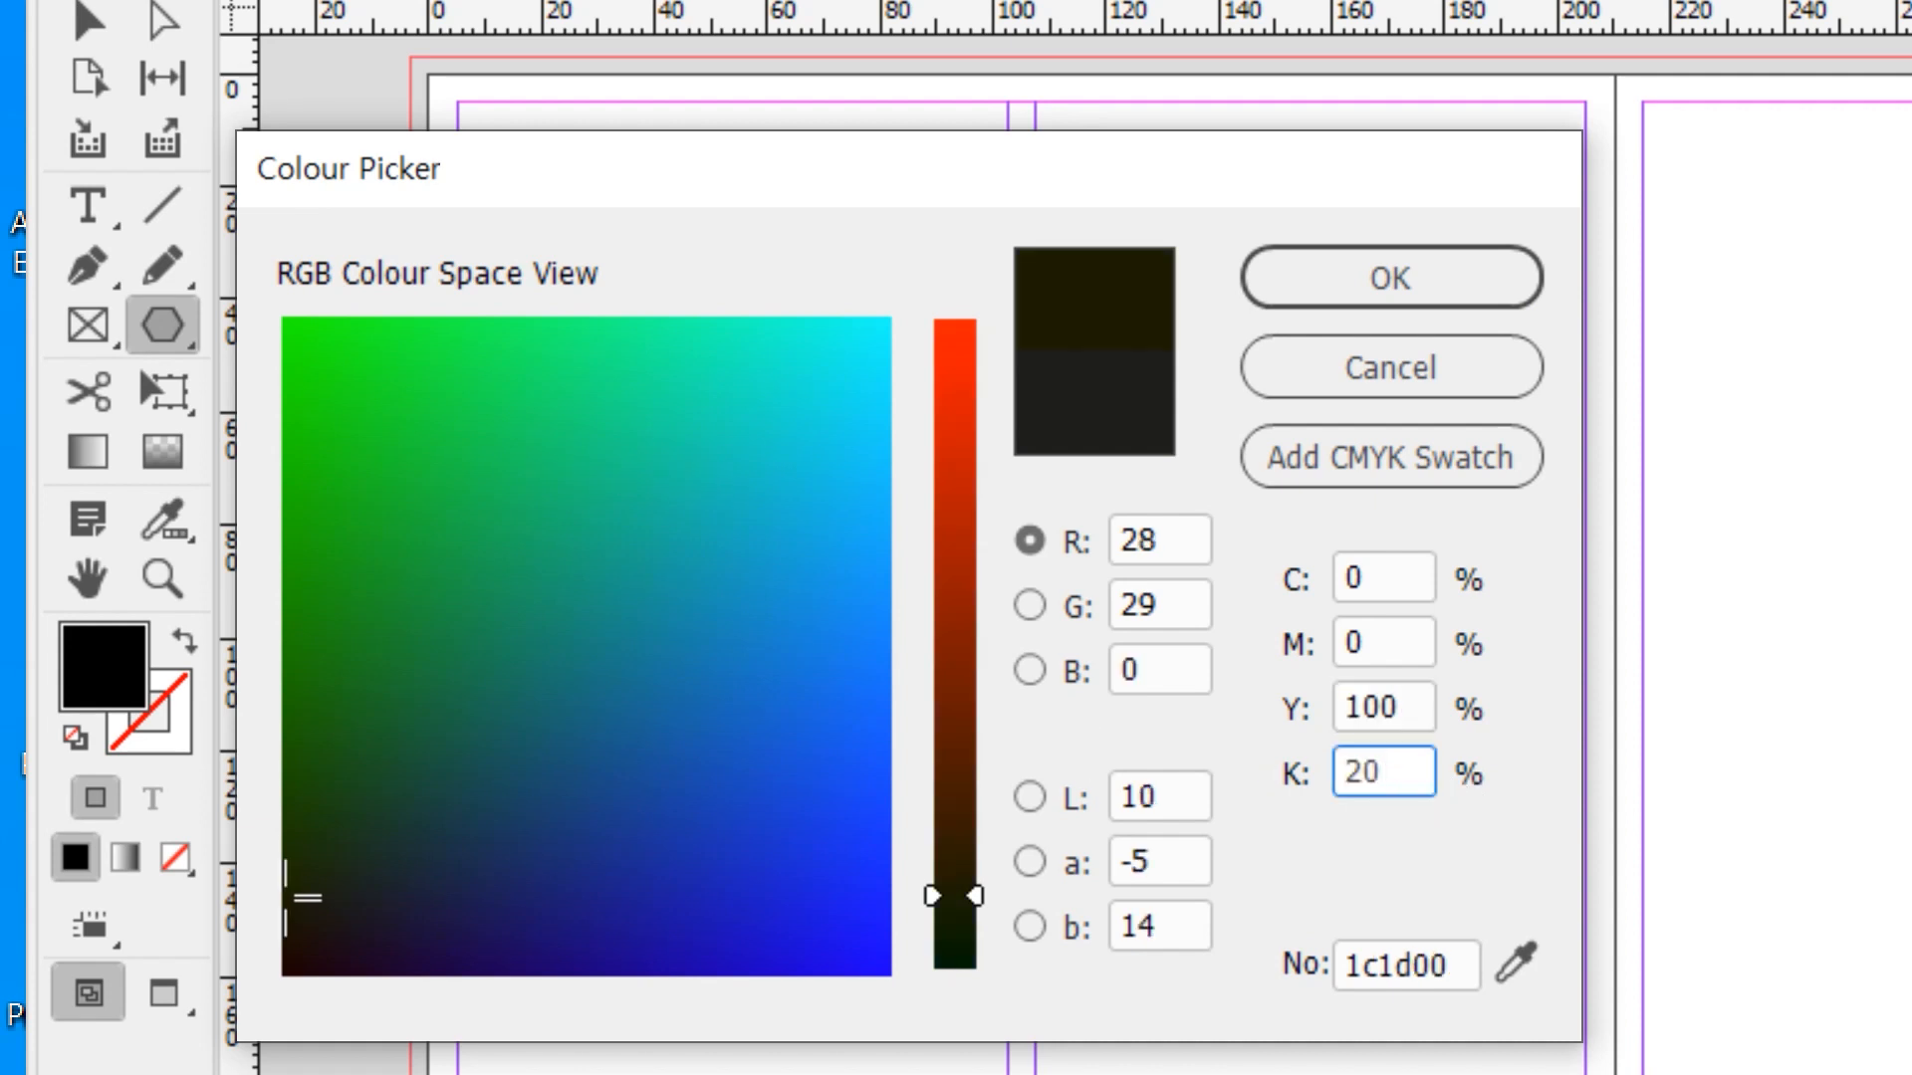
{"action": "key", "text": "Tab"}
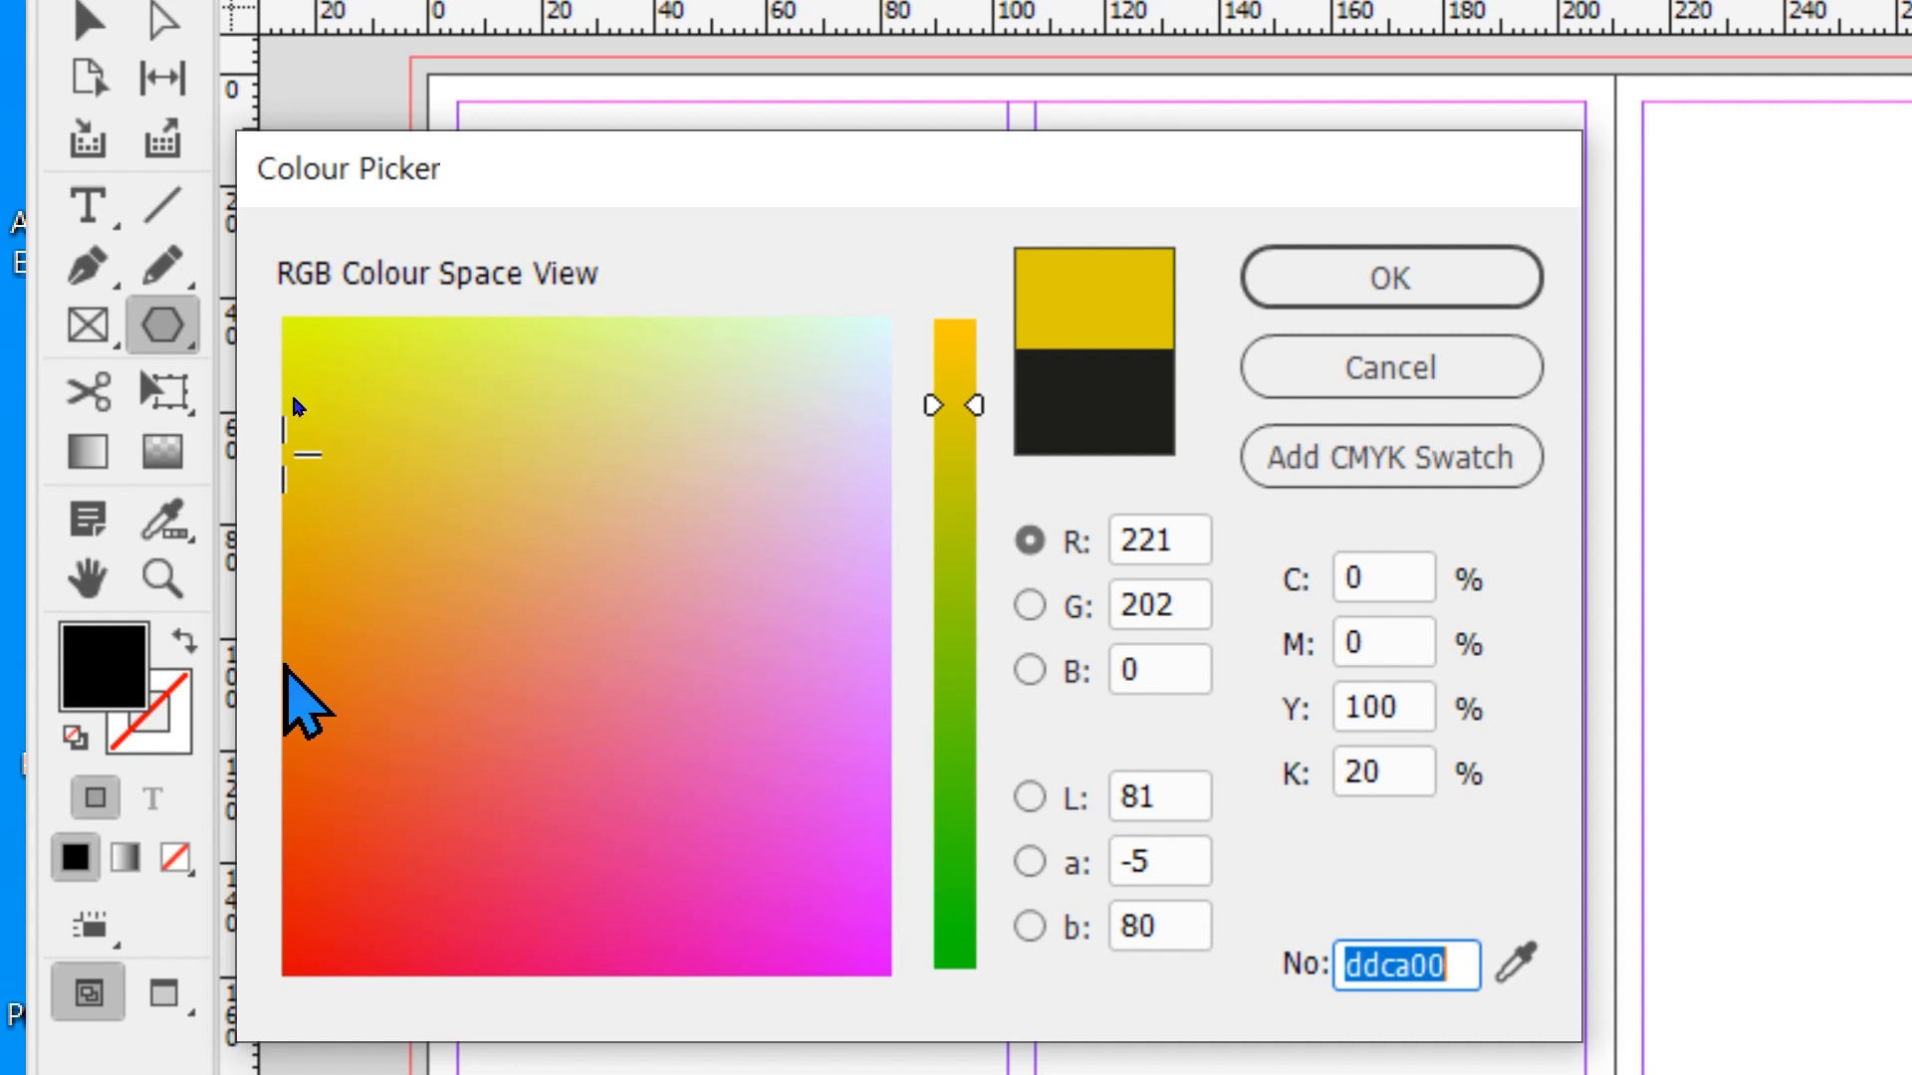
{"action": "left_click", "coordinate": [1418, 282]}
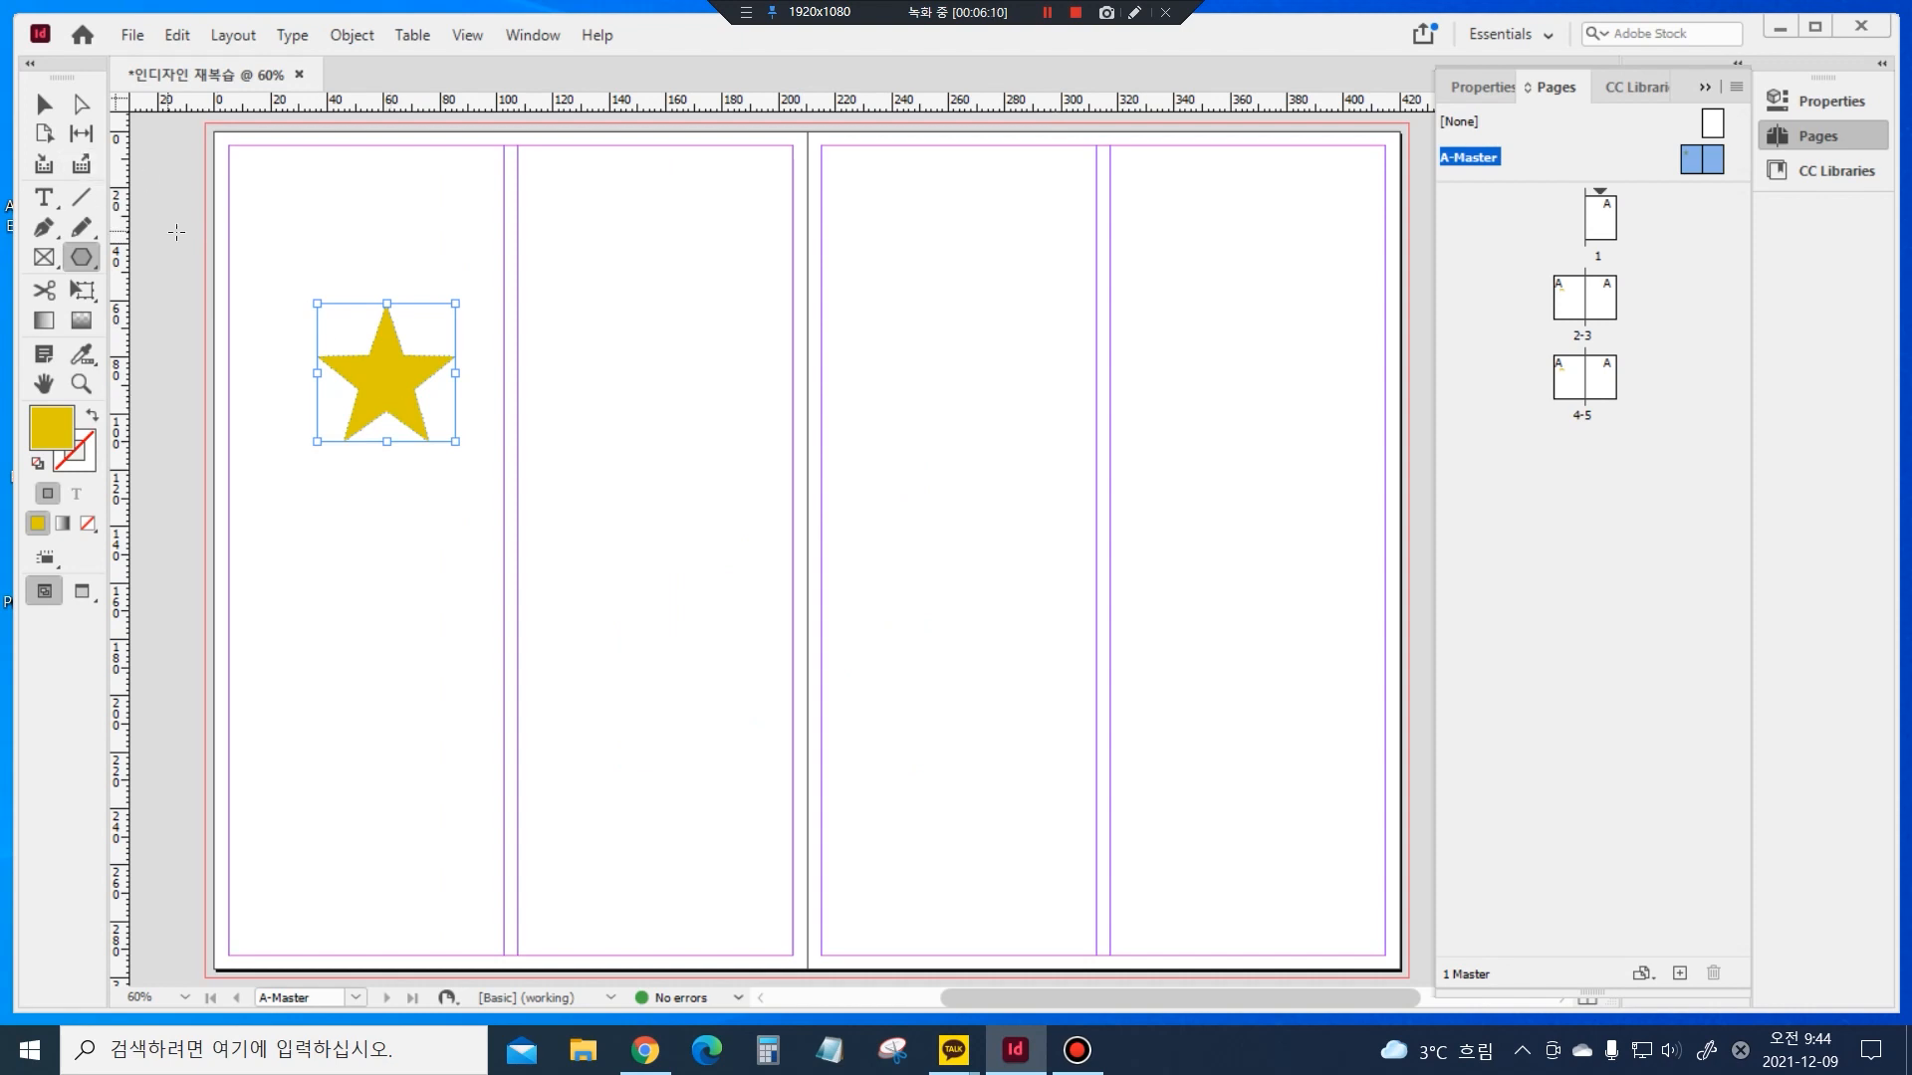
Move the star to the bottom centre of the left master page, resting on the page edge, and deselect it
{"action": "key", "text": "v"}
{"action": "left_click_drag", "start_coordinate": [381, 398], "coordinate": [509, 928]}
{"action": "left_click", "coordinate": [648, 870]}
{"action": "key", "text": "ctrl+space"}
{"action": "left_click_drag", "start_coordinate": [448, 830], "coordinate": [661, 967]}
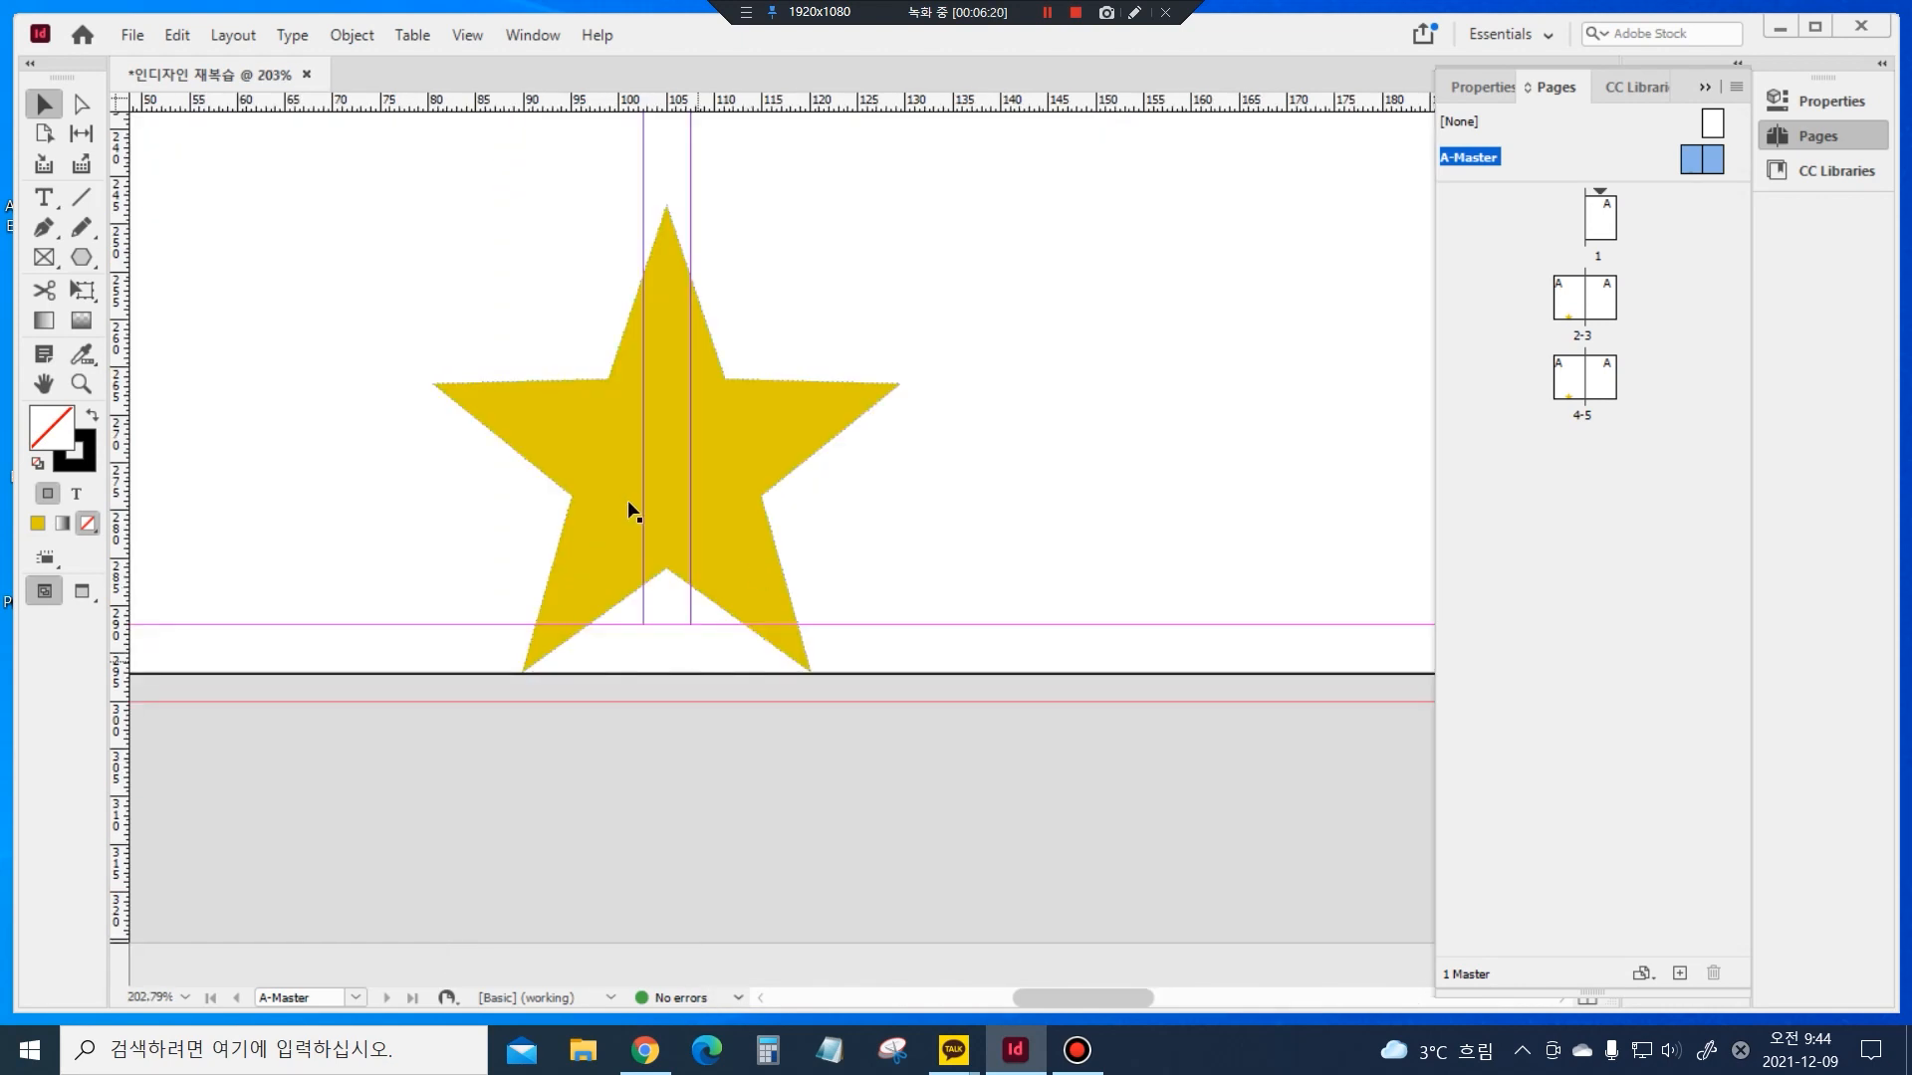
Draw a text frame about 21 mm wide and 14 mm high beside the star on the left master page
{"action": "left_click", "coordinate": [44, 199]}
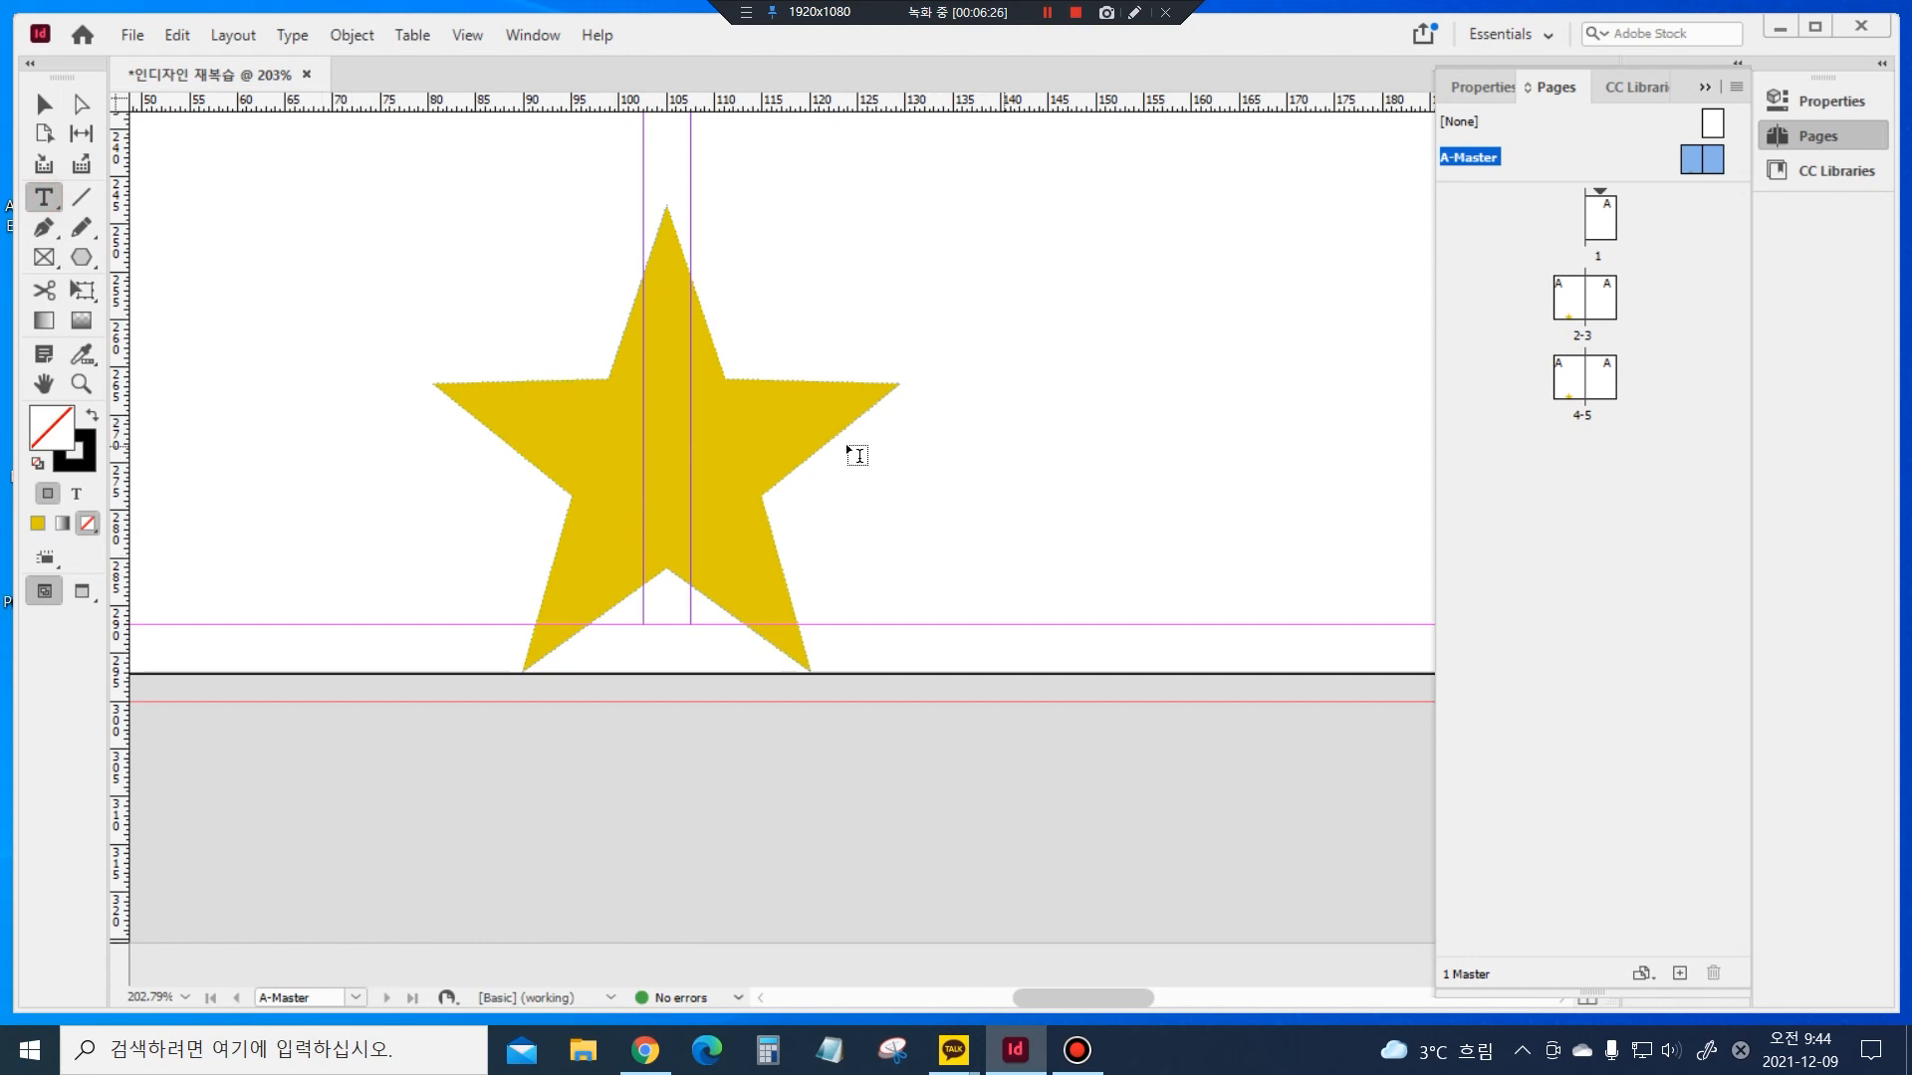
{"action": "left_click_drag", "start_coordinate": [914, 458], "coordinate": [1115, 594]}
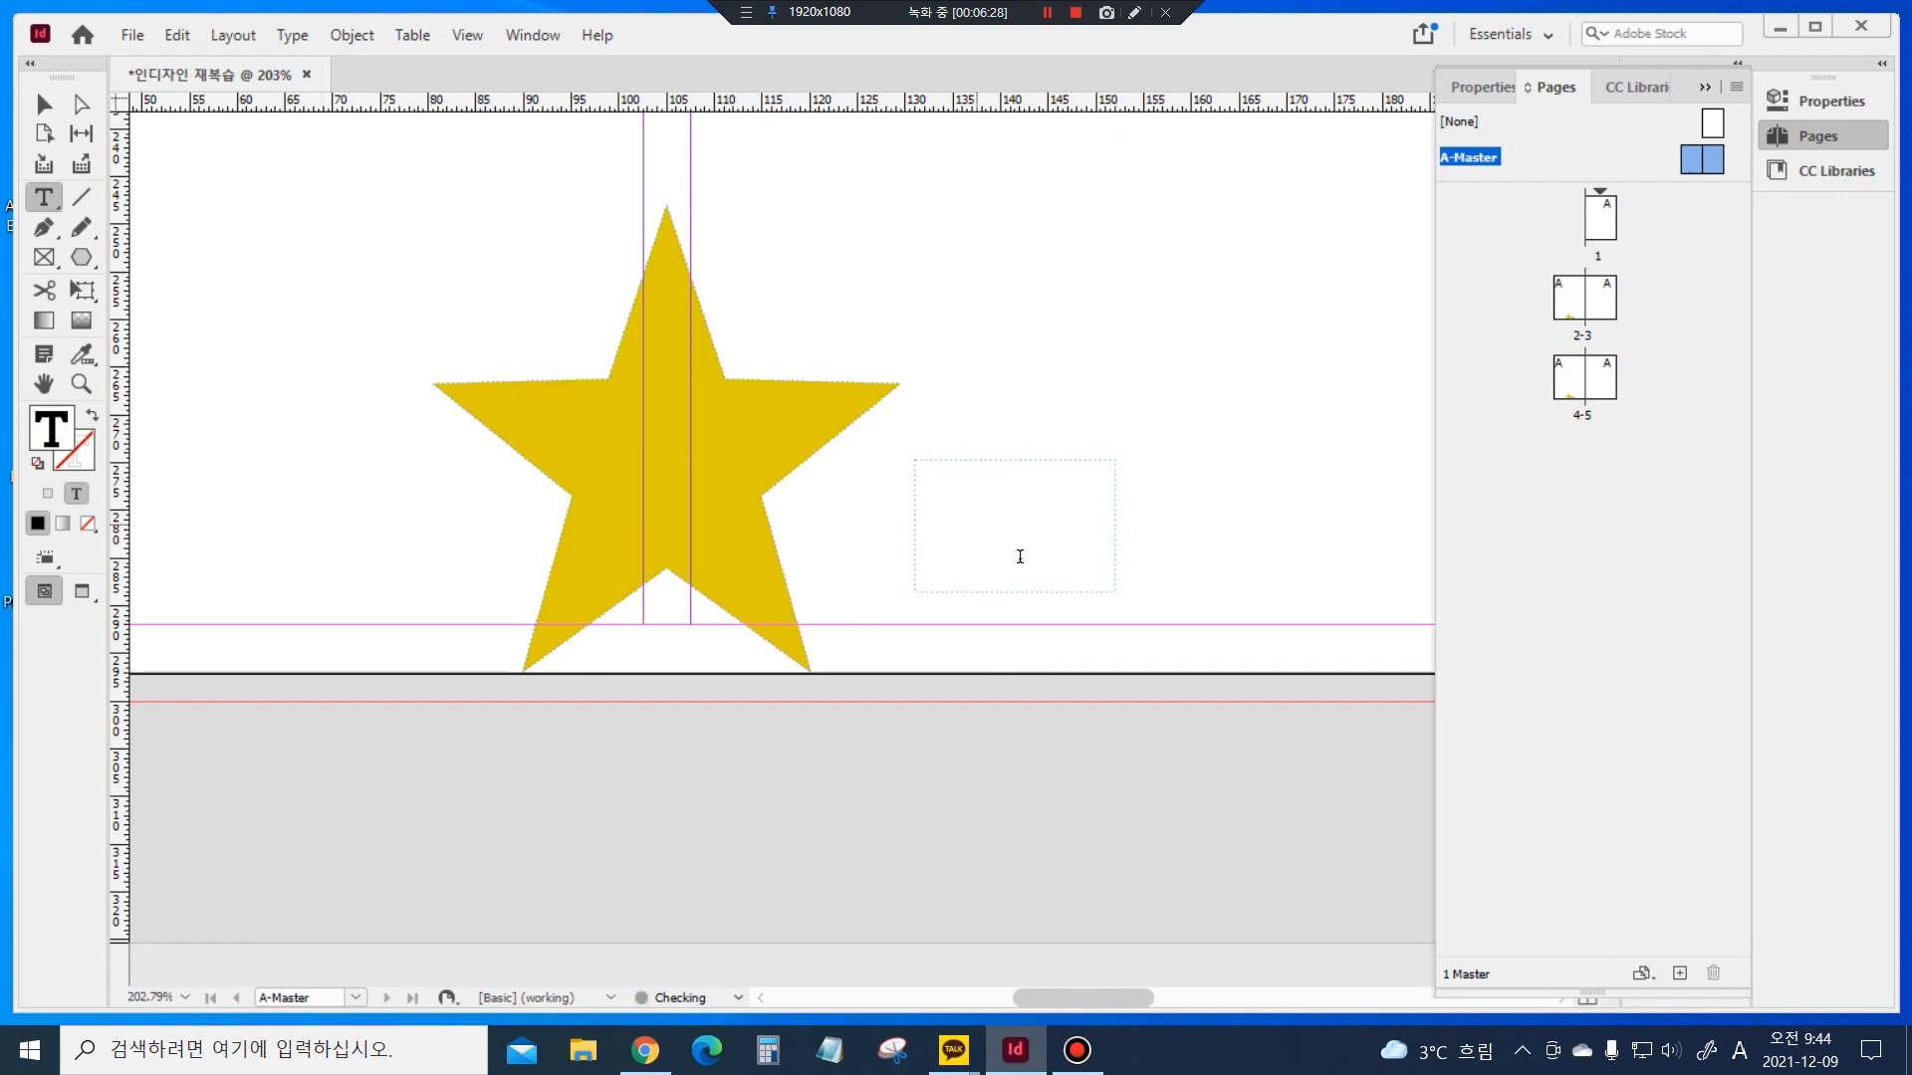
{"action": "right_click", "coordinate": [922, 478]}
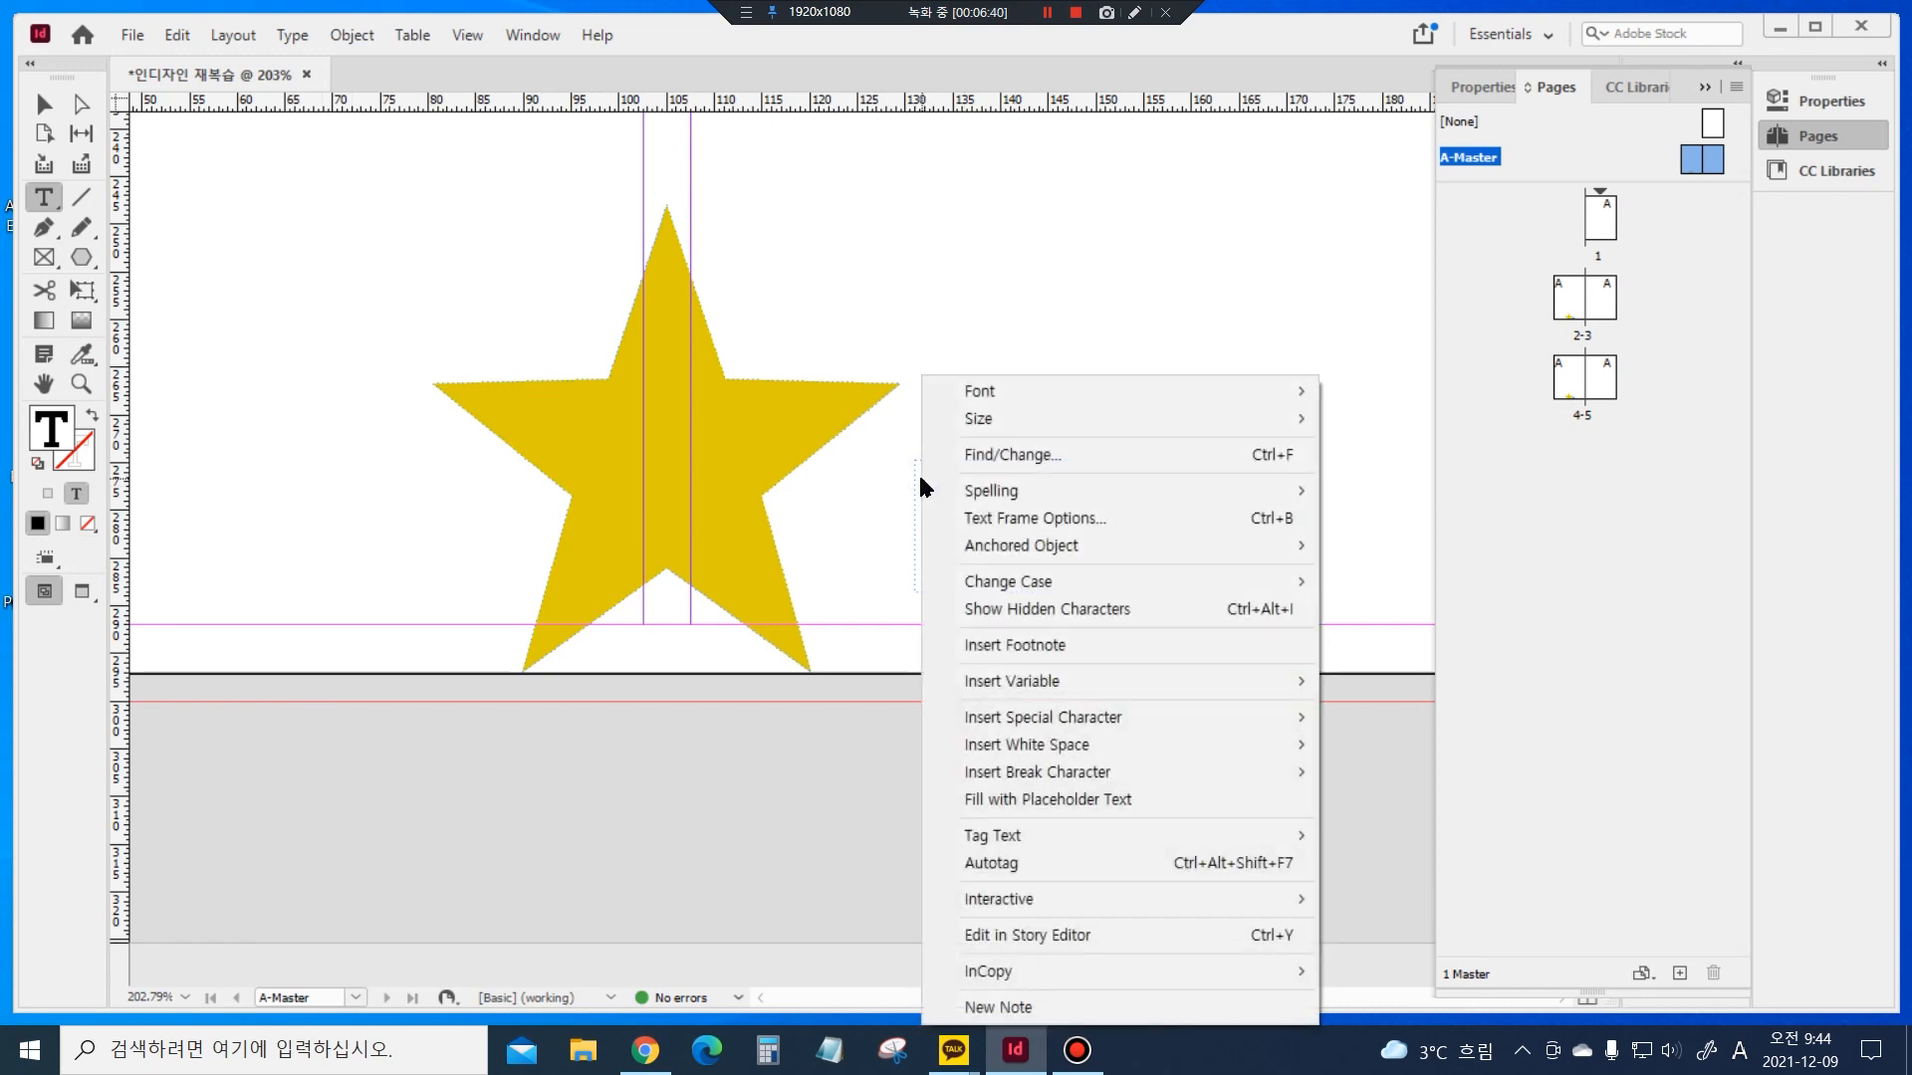
{"action": "mouse_move", "coordinate": [1036, 721]}
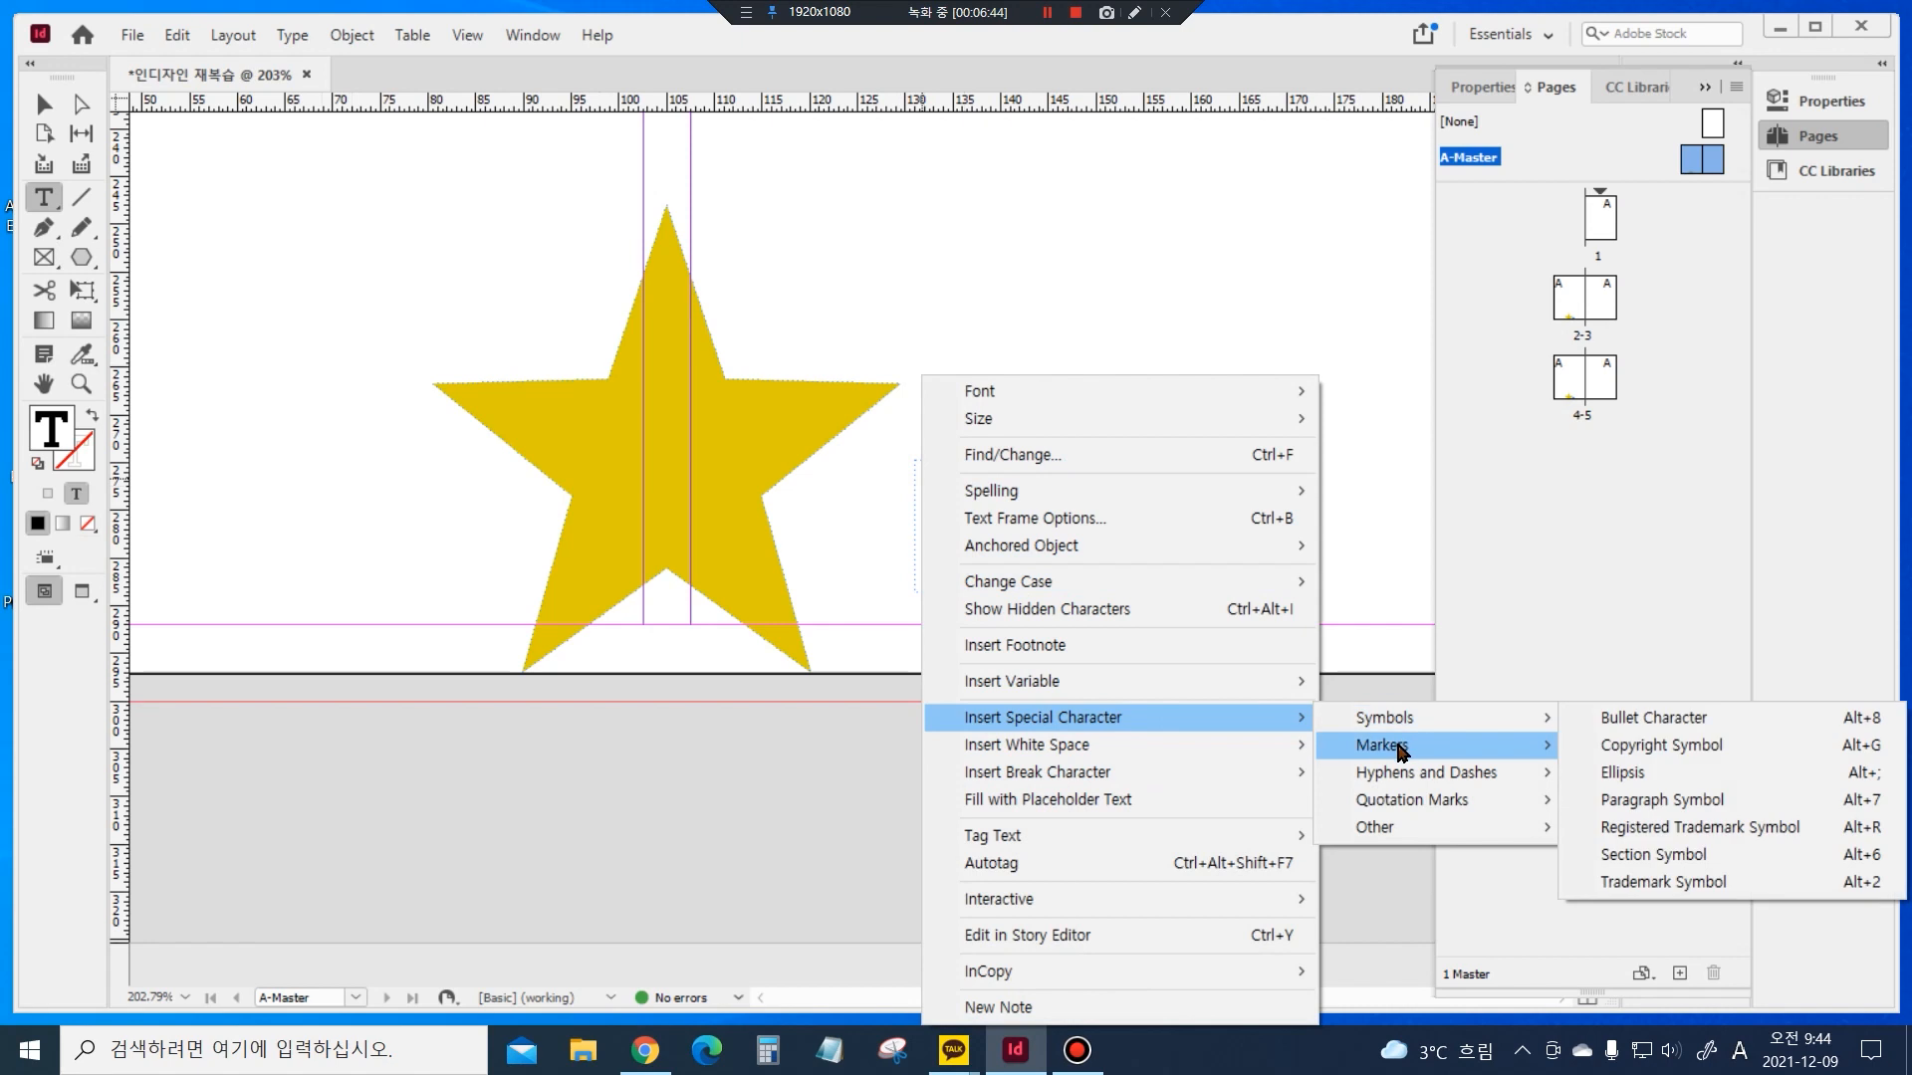
{"action": "mouse_move", "coordinate": [1399, 752]}
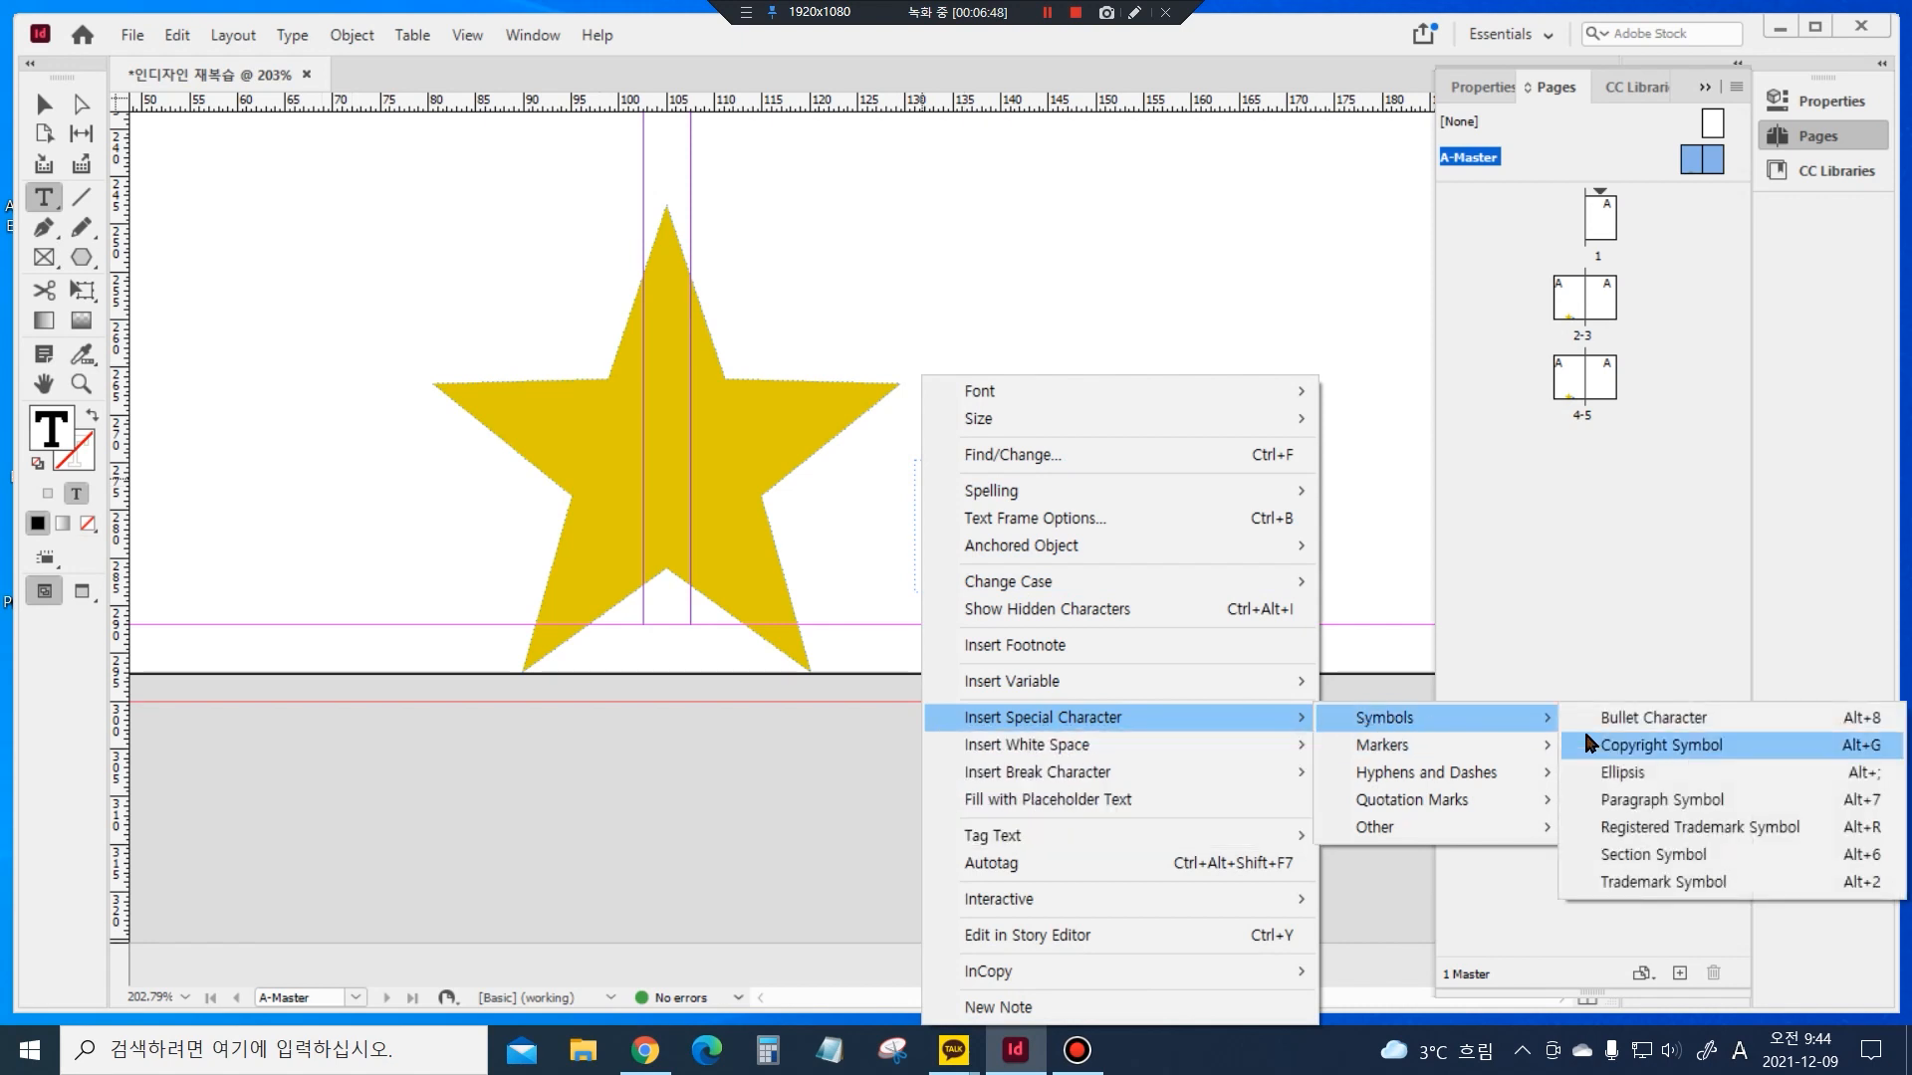
{"action": "mouse_move", "coordinate": [1550, 757]}
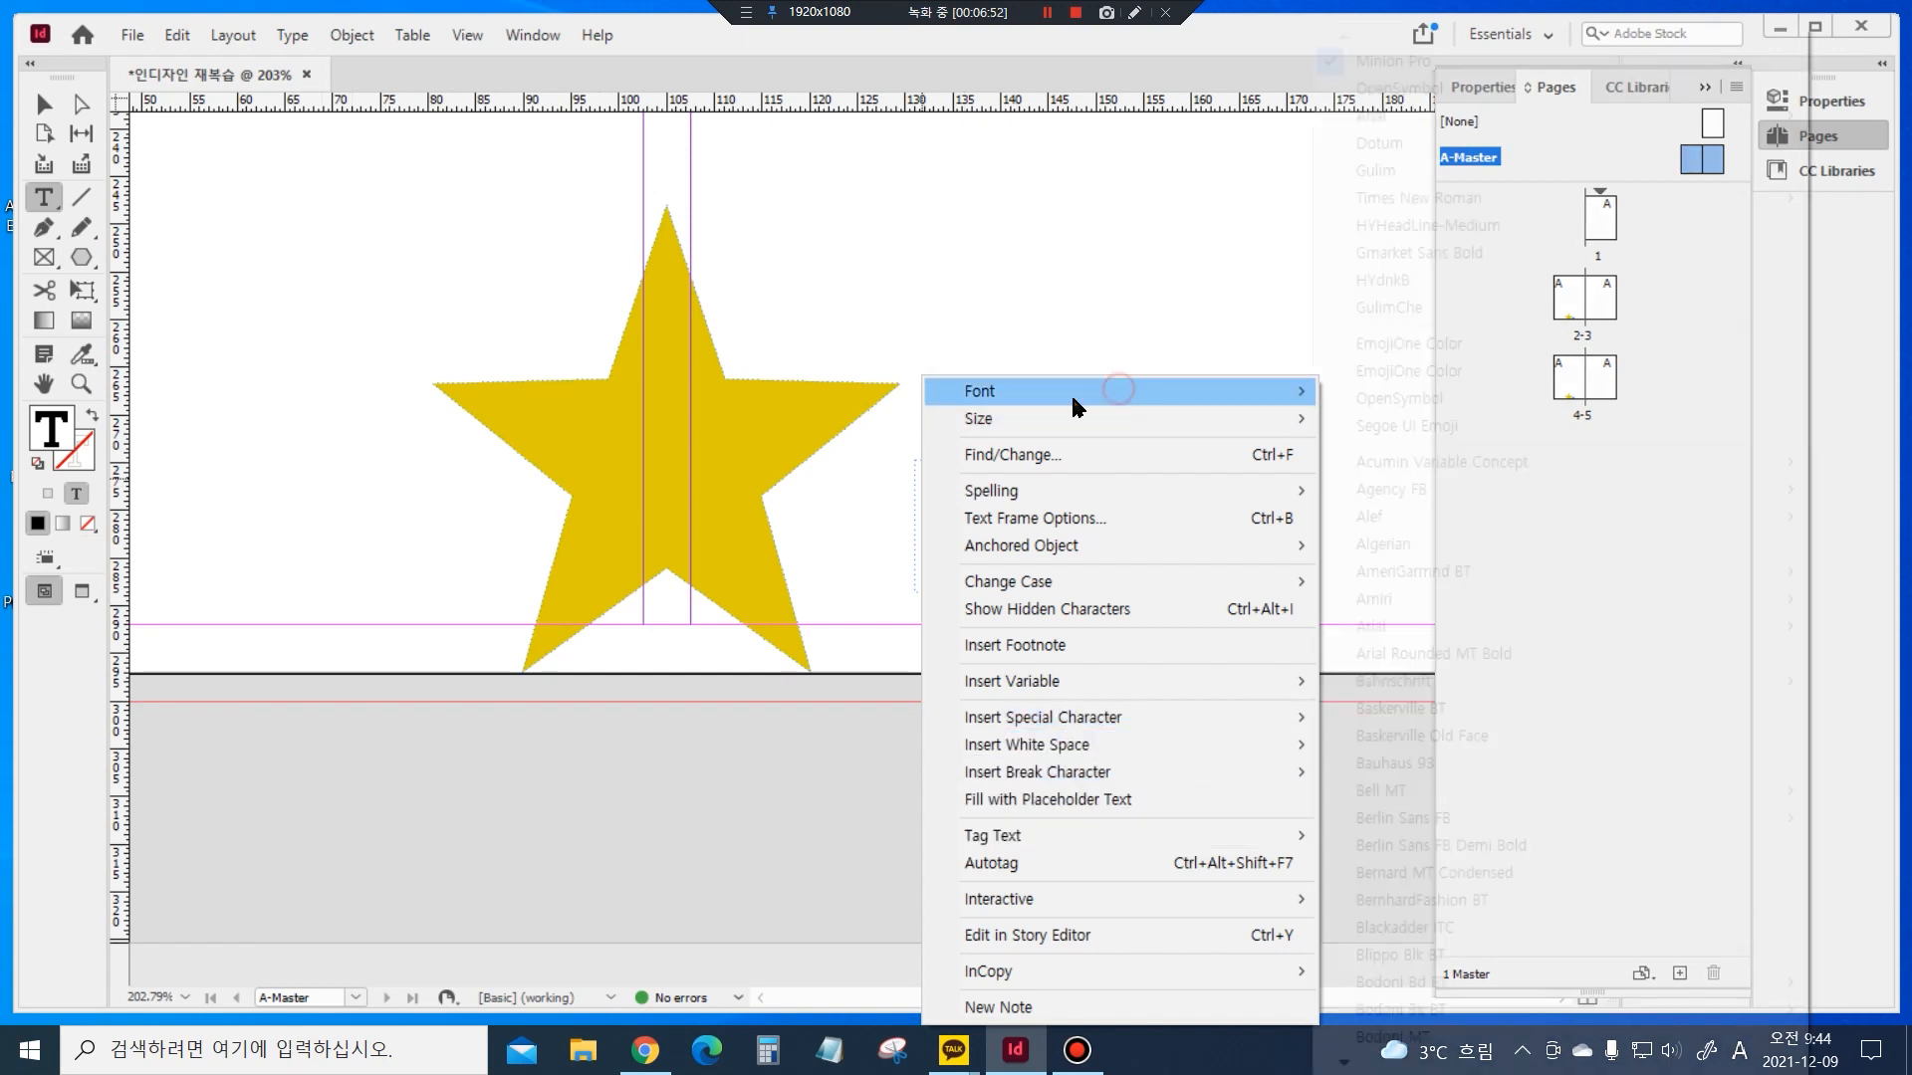
{"action": "left_click", "coordinate": [1346, 416]}
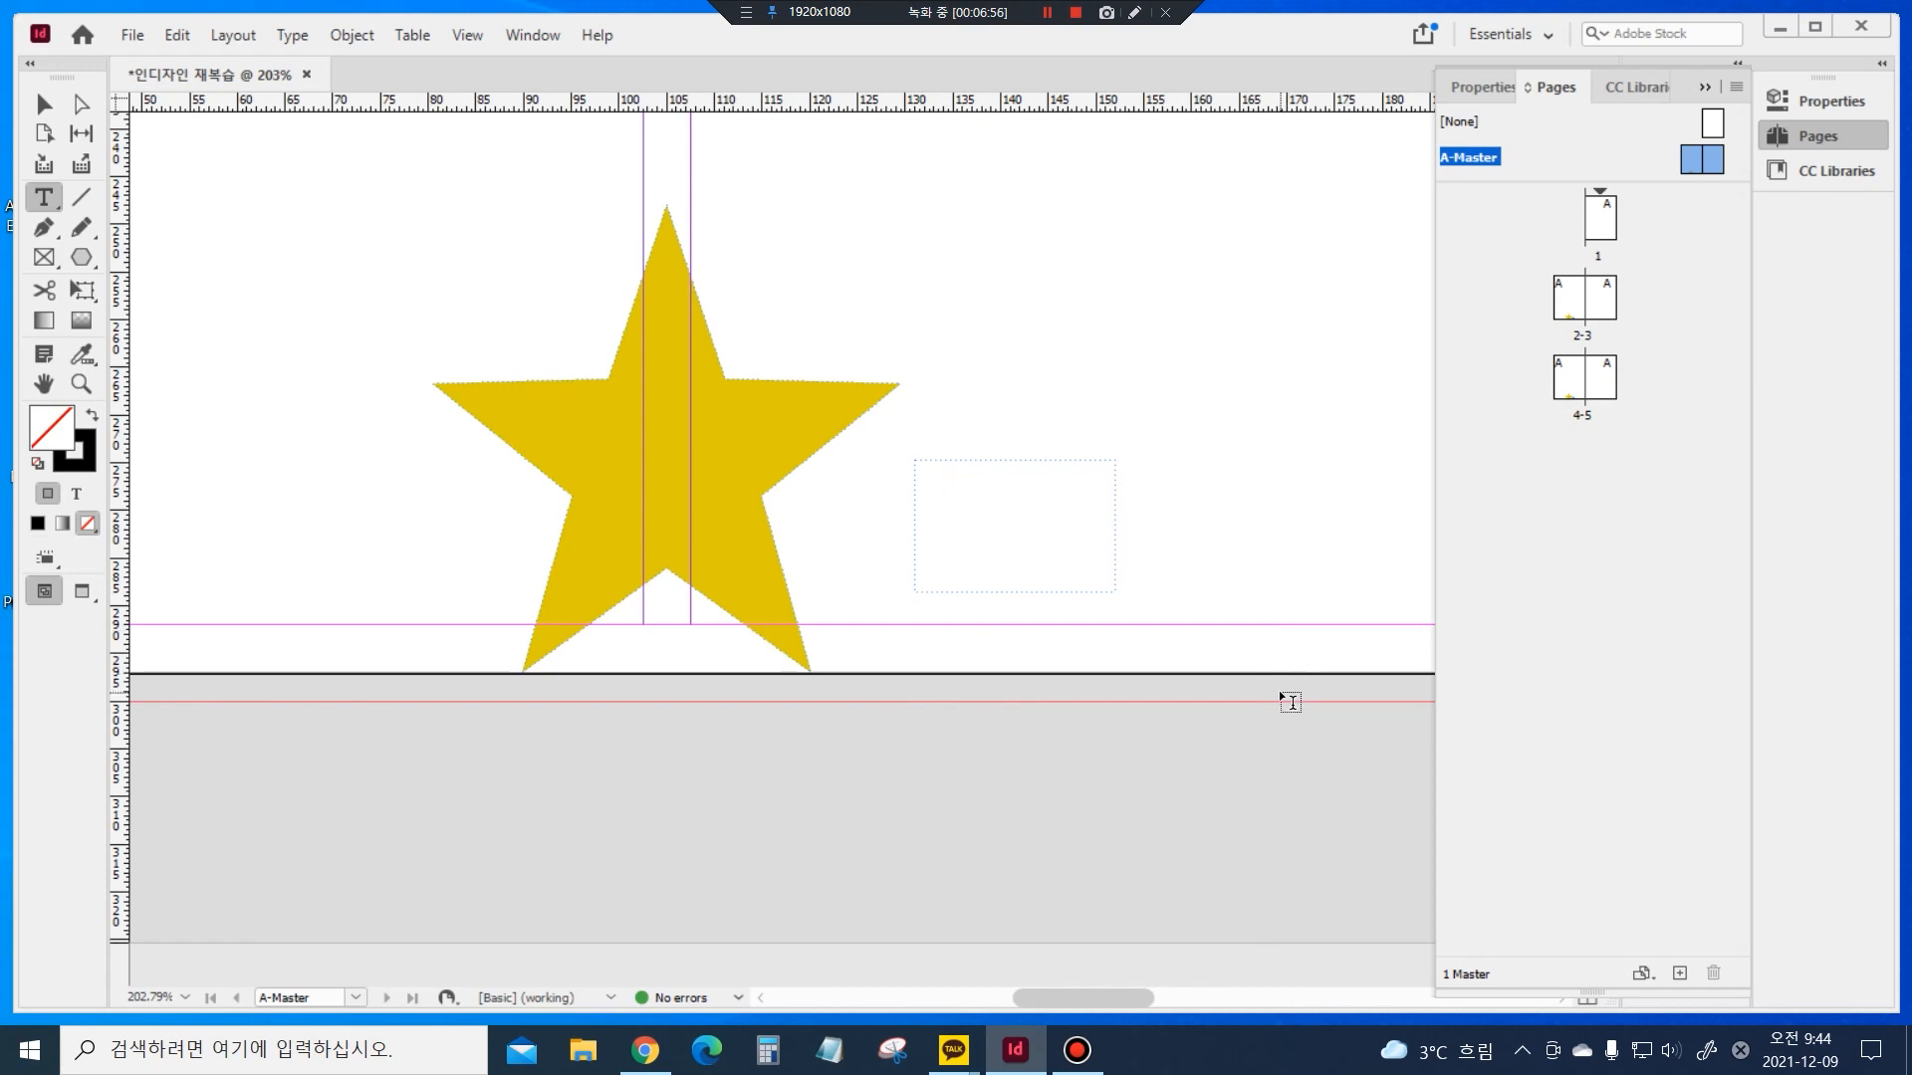
Insert a Current Page Number marker in the empty text frame beside the star
{"action": "key", "text": "ctrl+minus"}
{"action": "key", "text": "ctrl+minus"}
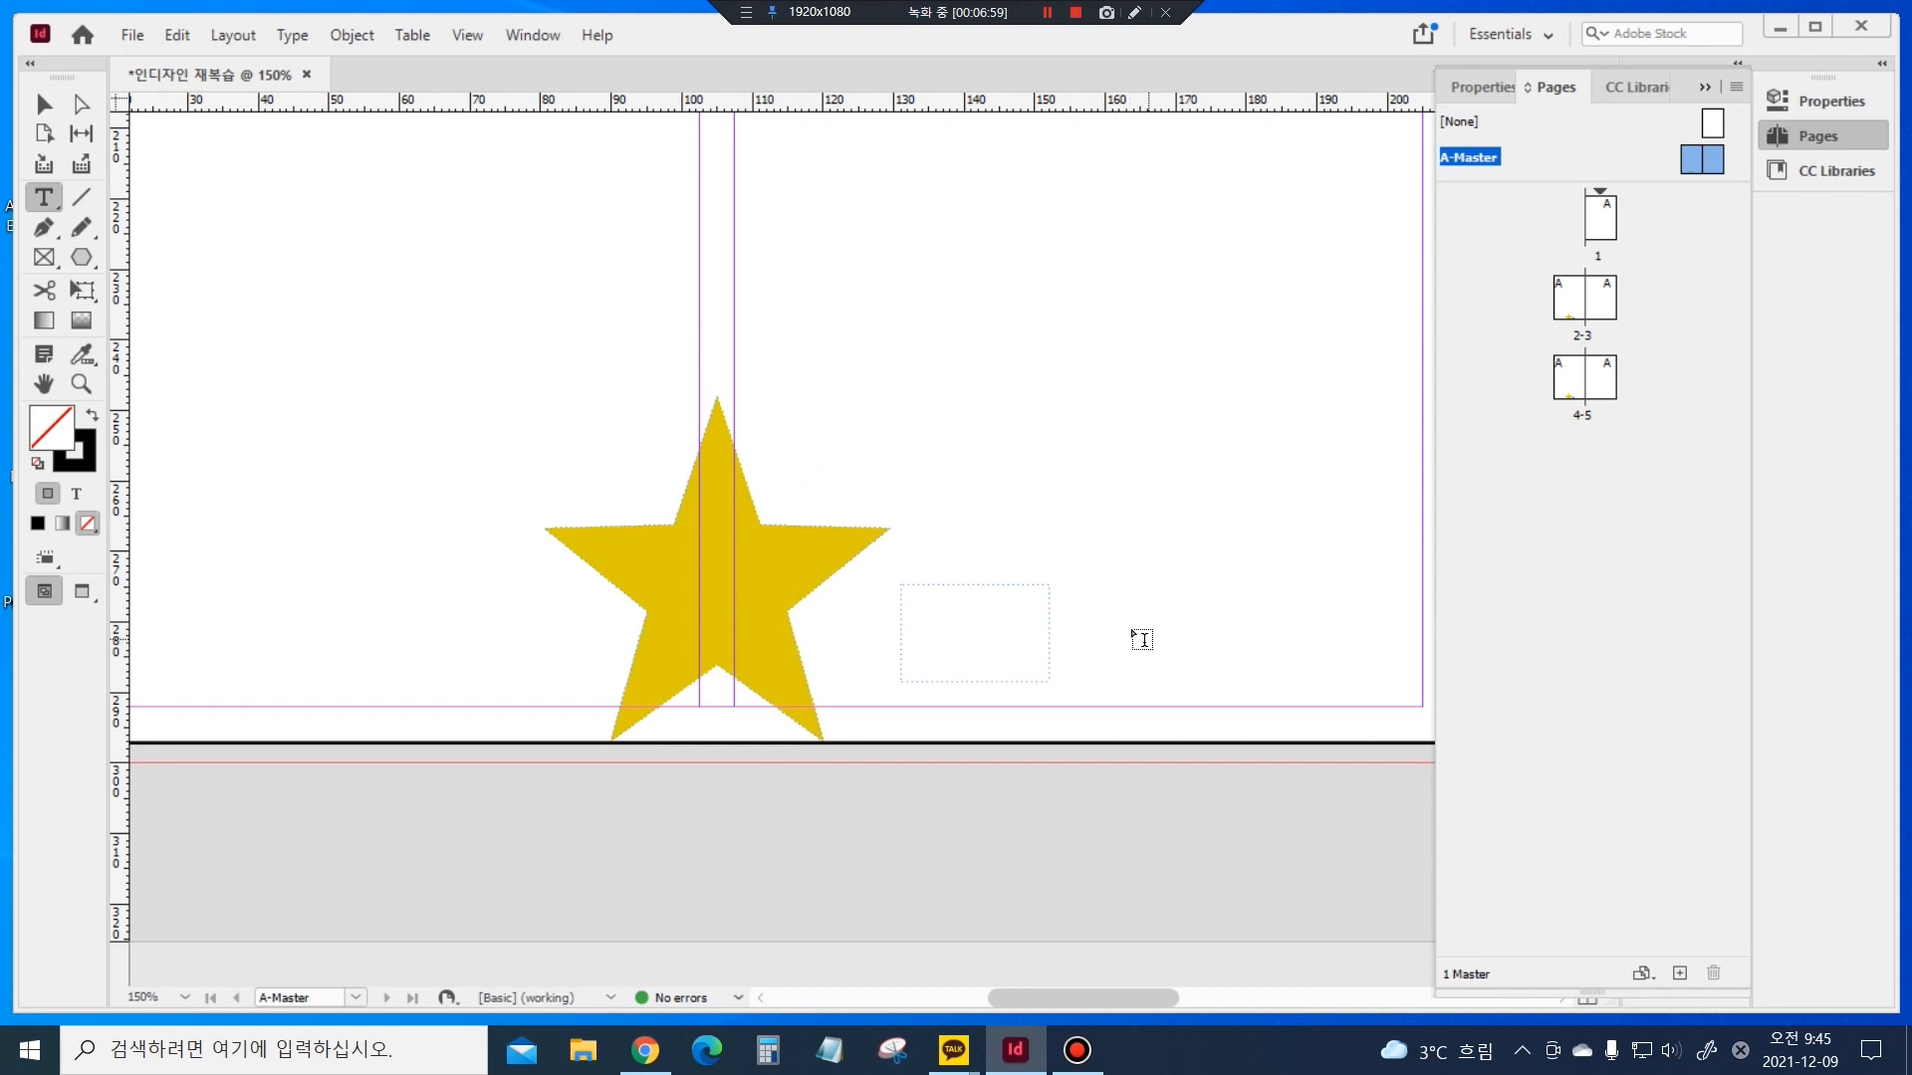
{"action": "scroll", "coordinate": [1143, 640], "scroll_direction": "right", "scroll_amount": 5}
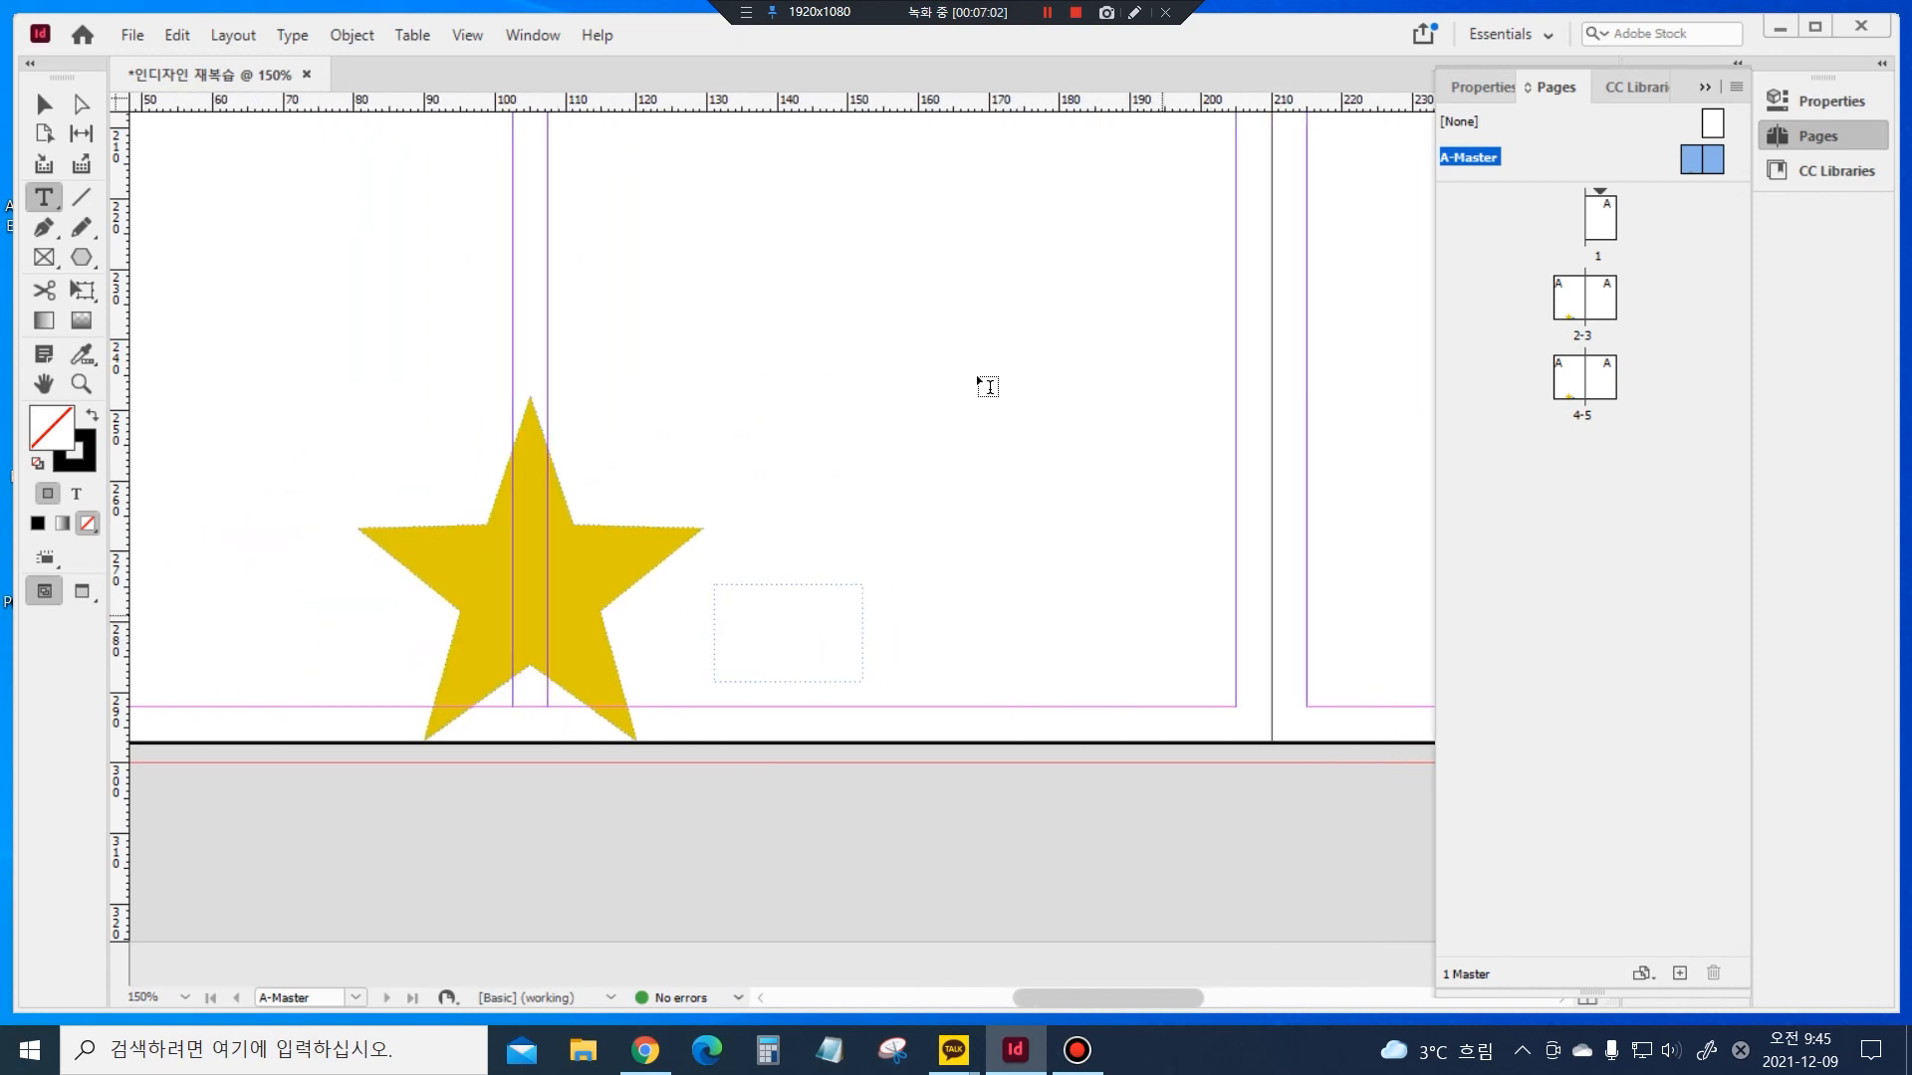
{"action": "left_click", "coordinate": [732, 618]}
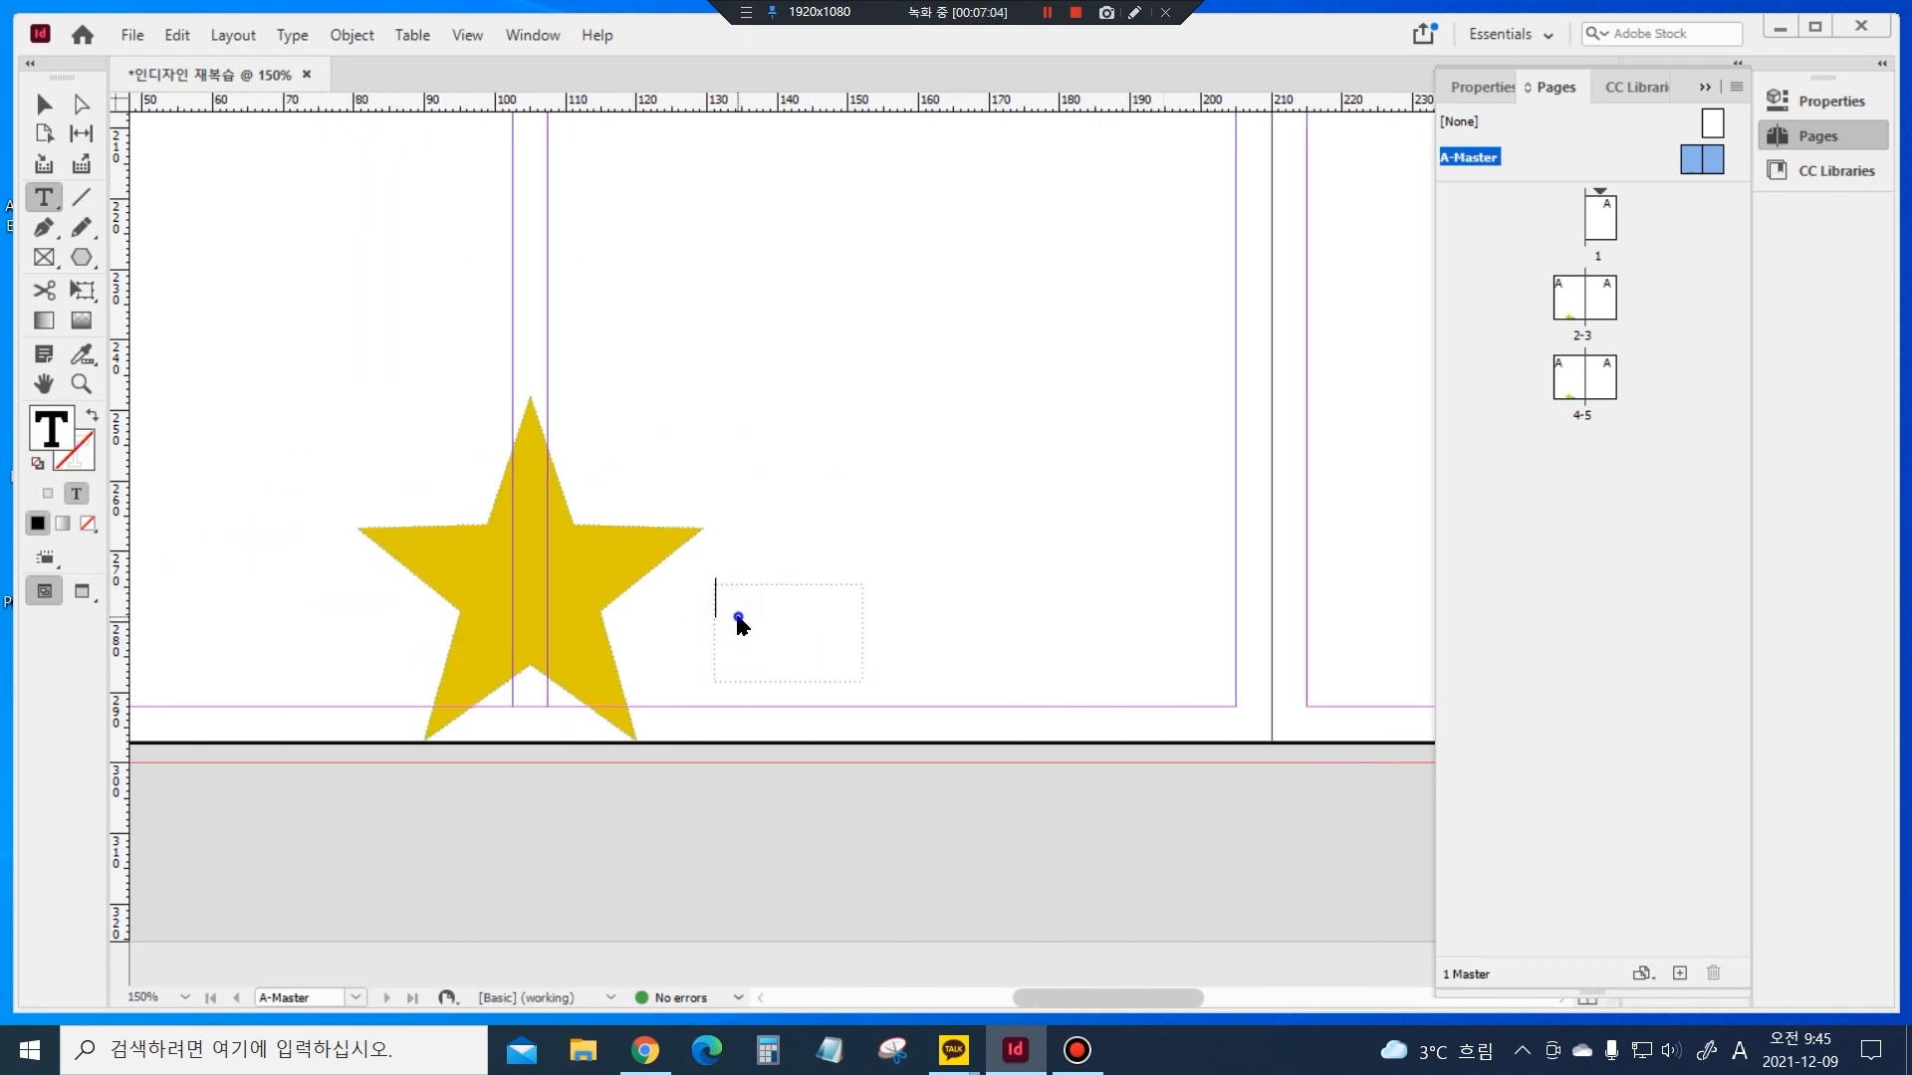
{"action": "right_click", "coordinate": [735, 624]}
{"action": "mouse_move", "coordinate": [876, 725]}
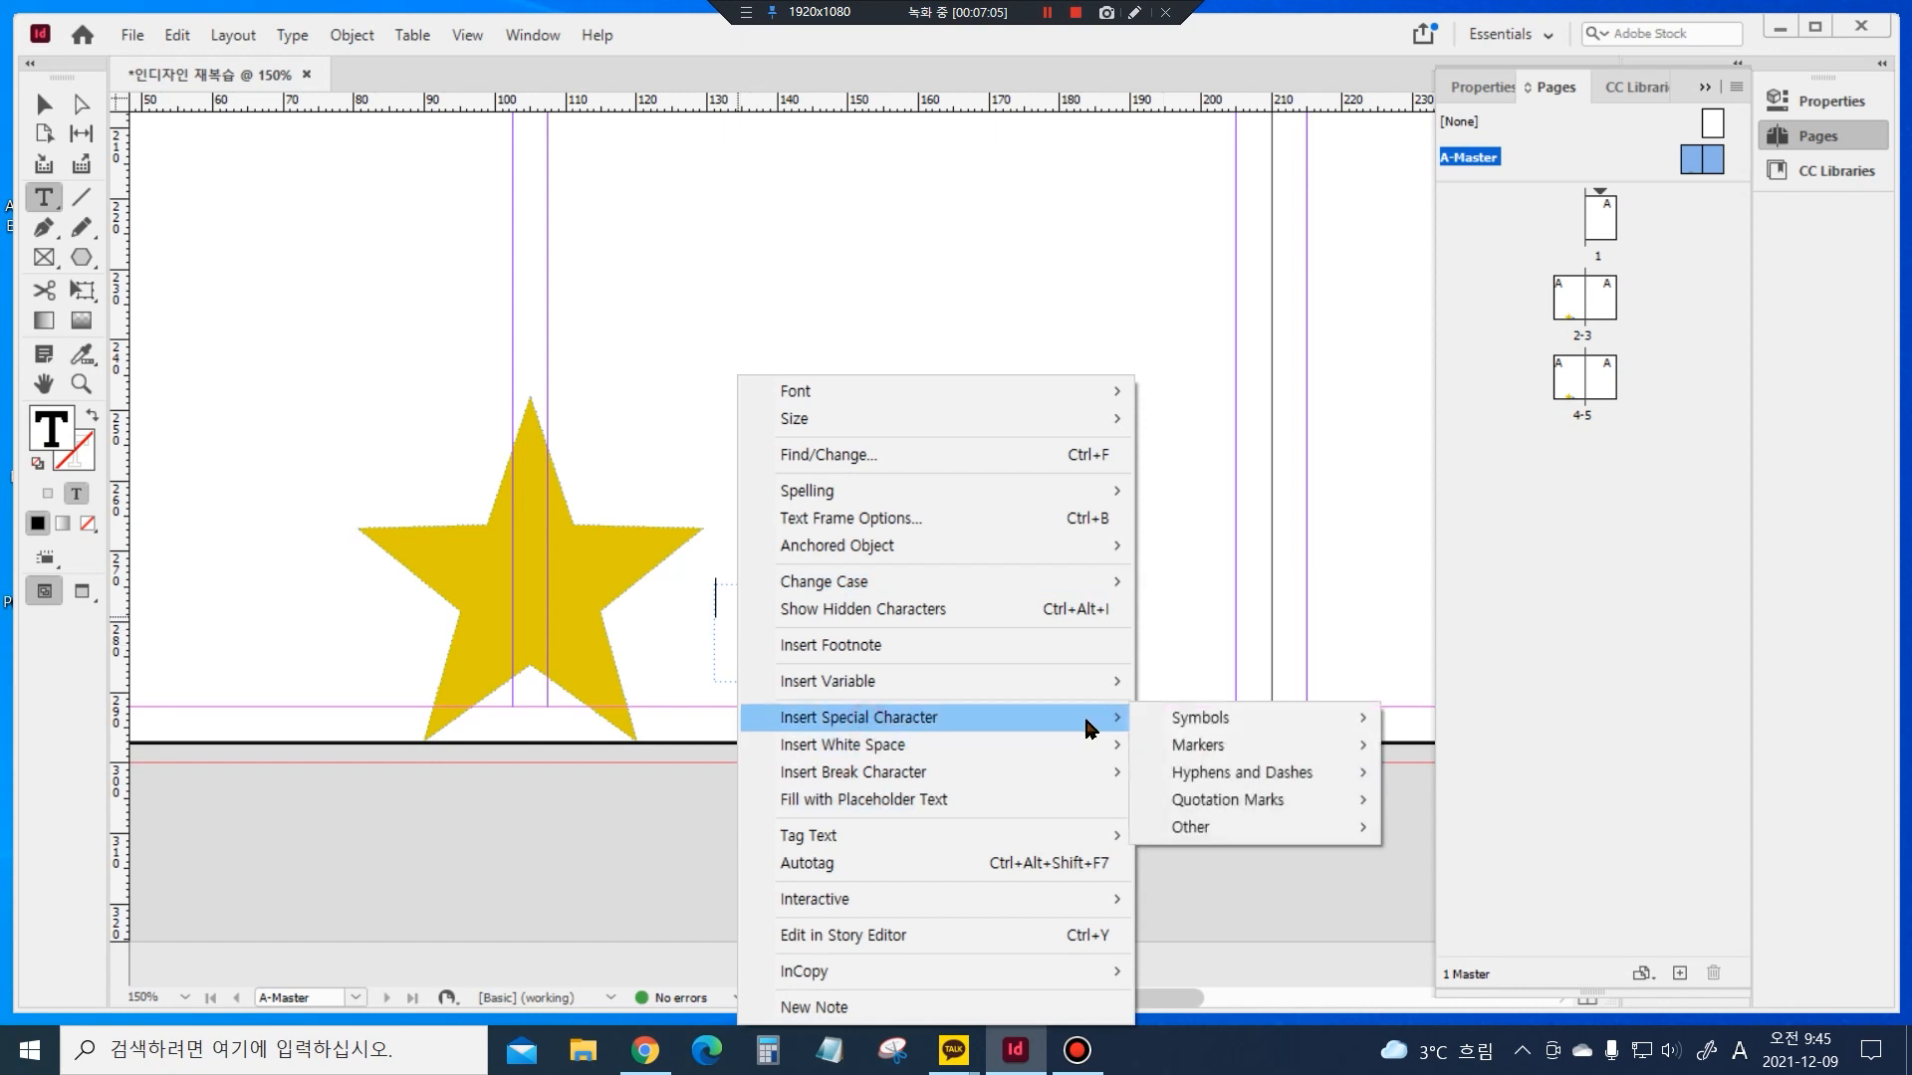
{"action": "mouse_move", "coordinate": [1183, 747]}
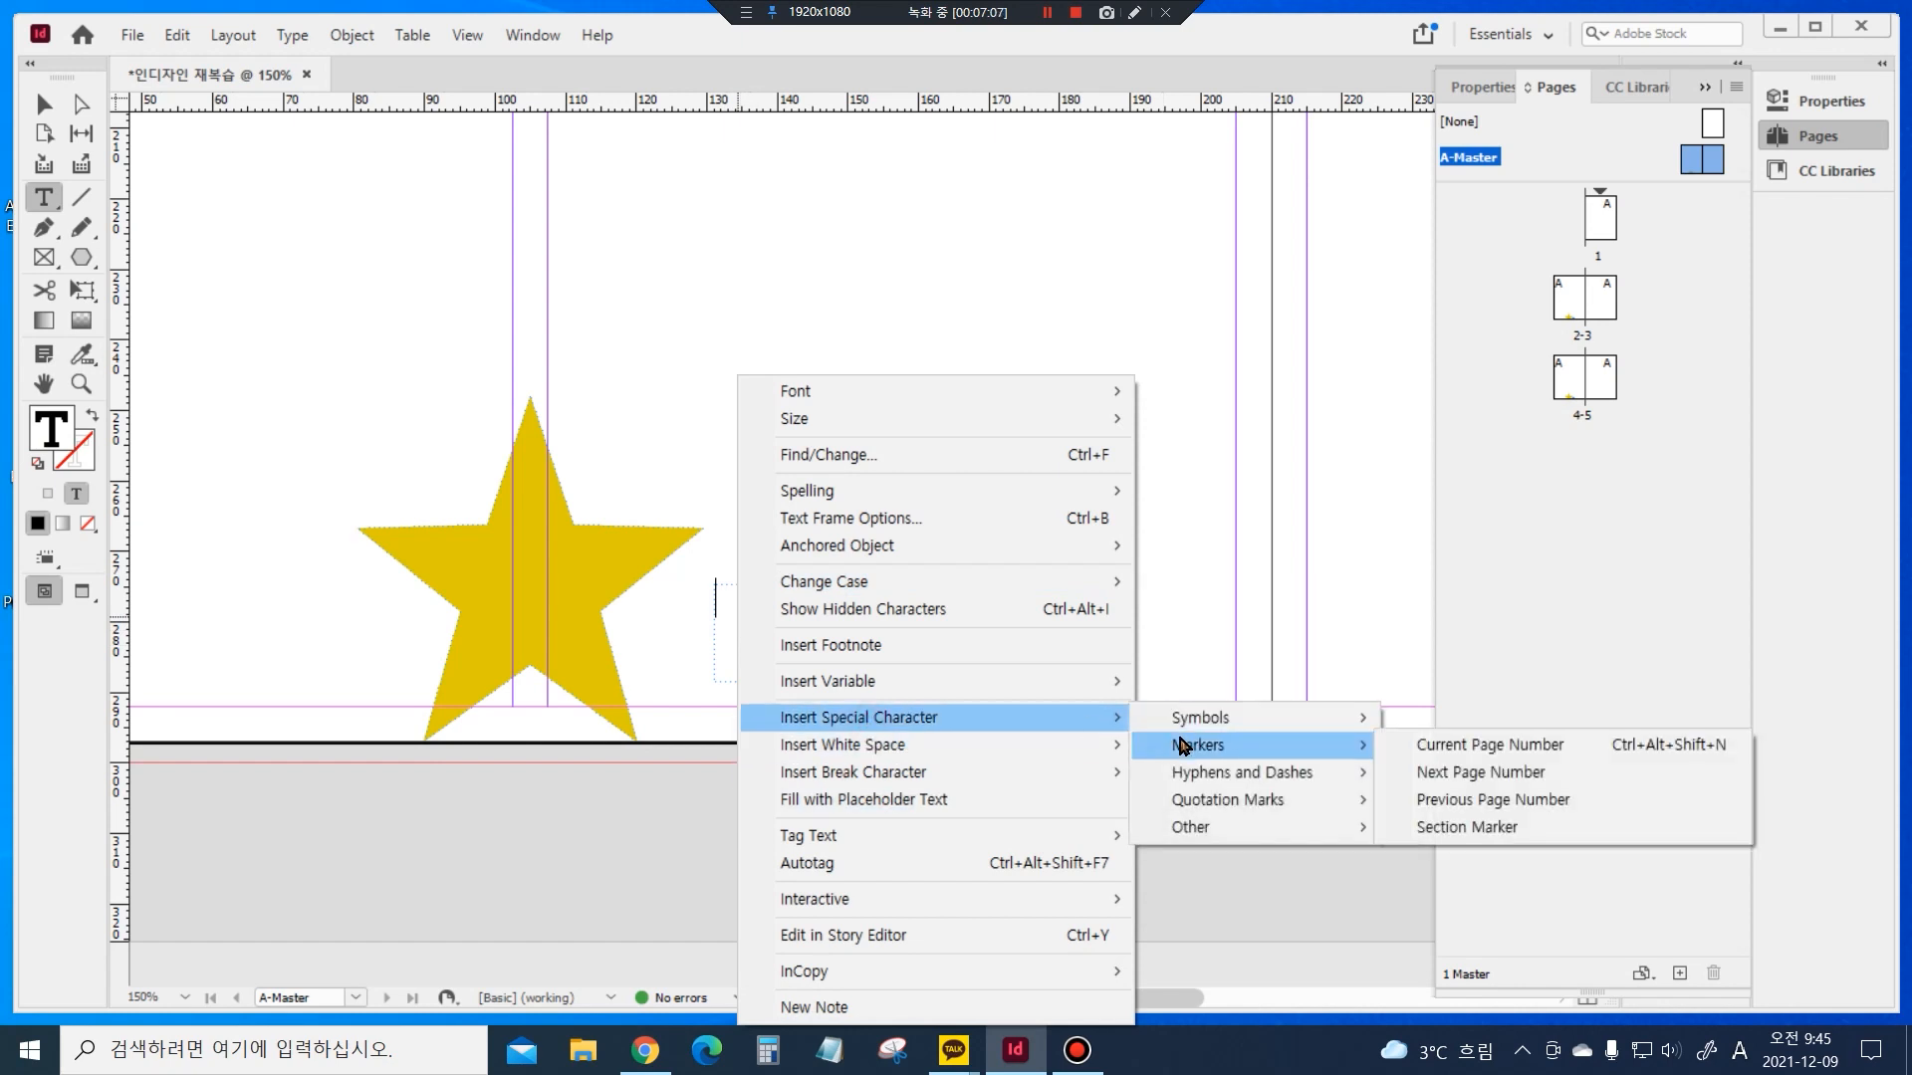
{"action": "left_click", "coordinate": [1499, 752]}
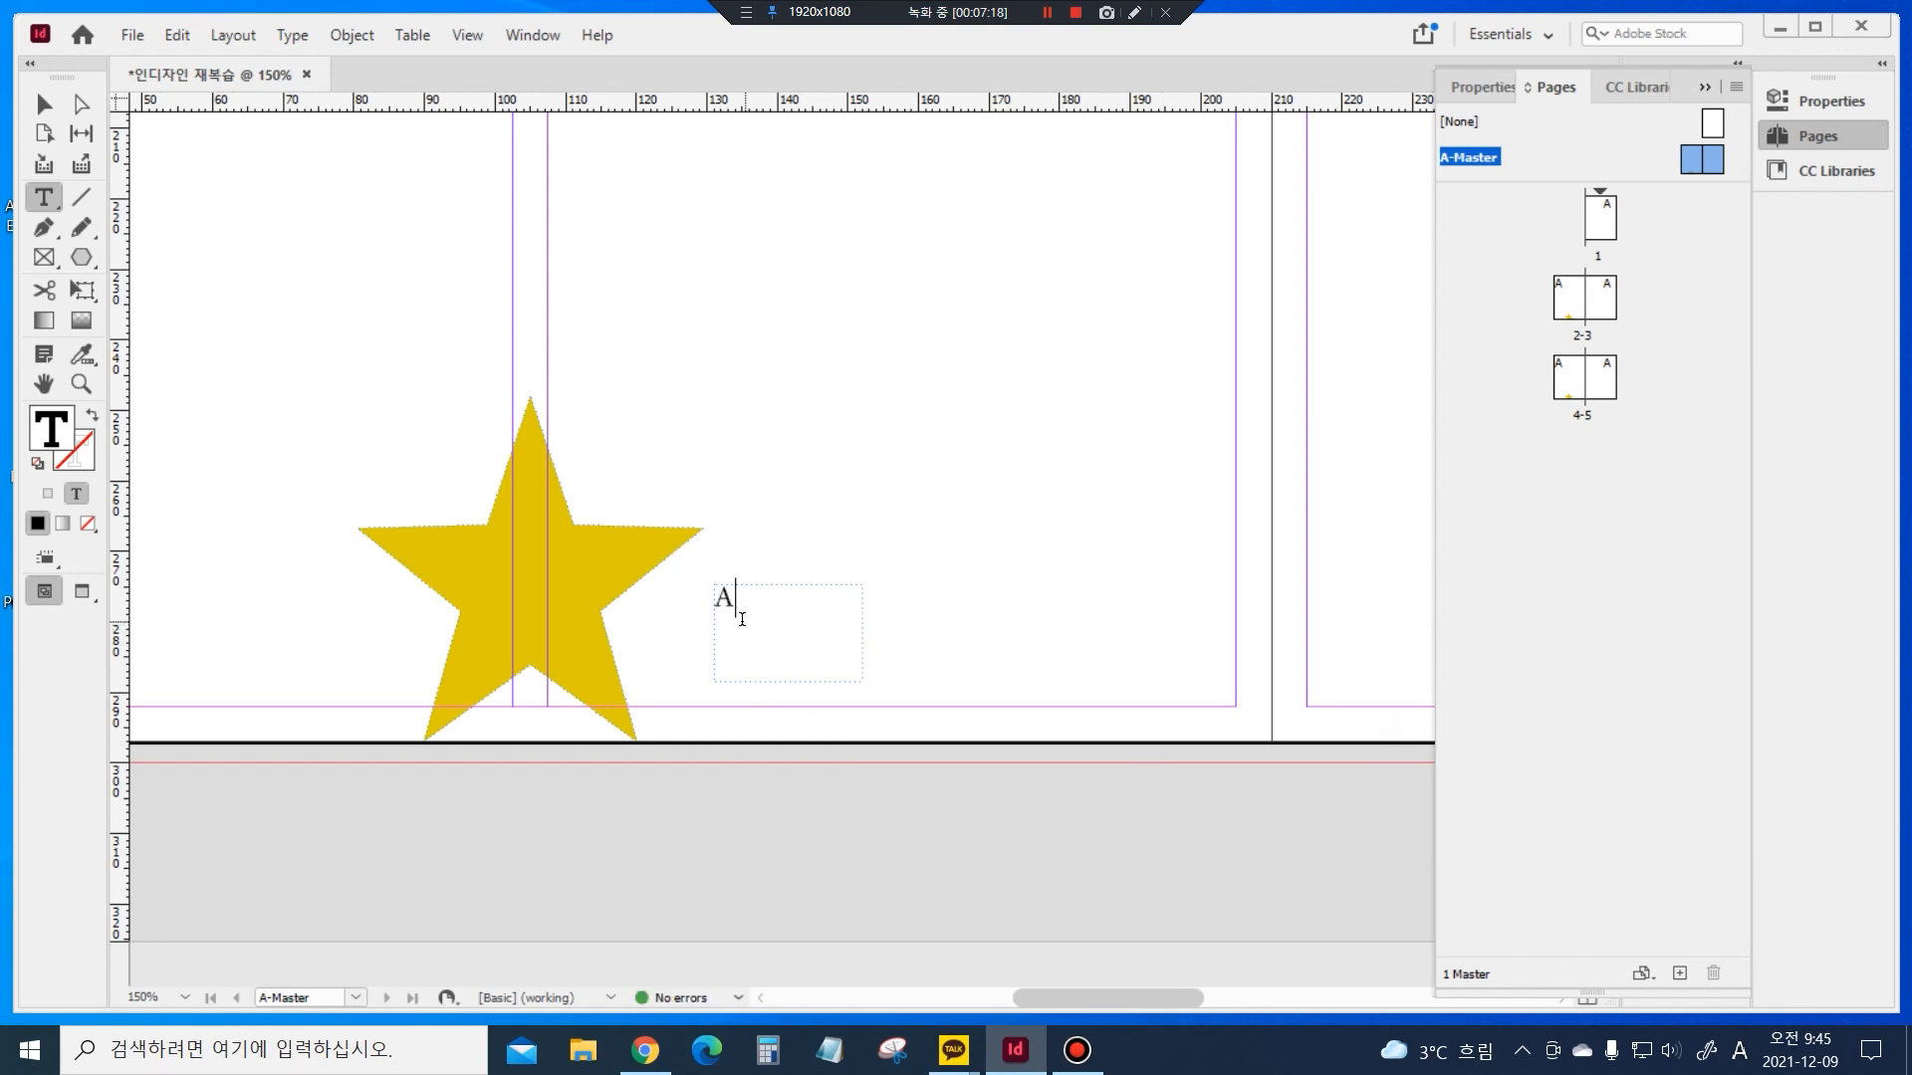
Select the page number marker and set its font to Dotum
{"action": "double_click", "coordinate": [742, 618]}
{"action": "left_click", "coordinate": [1706, 87]}
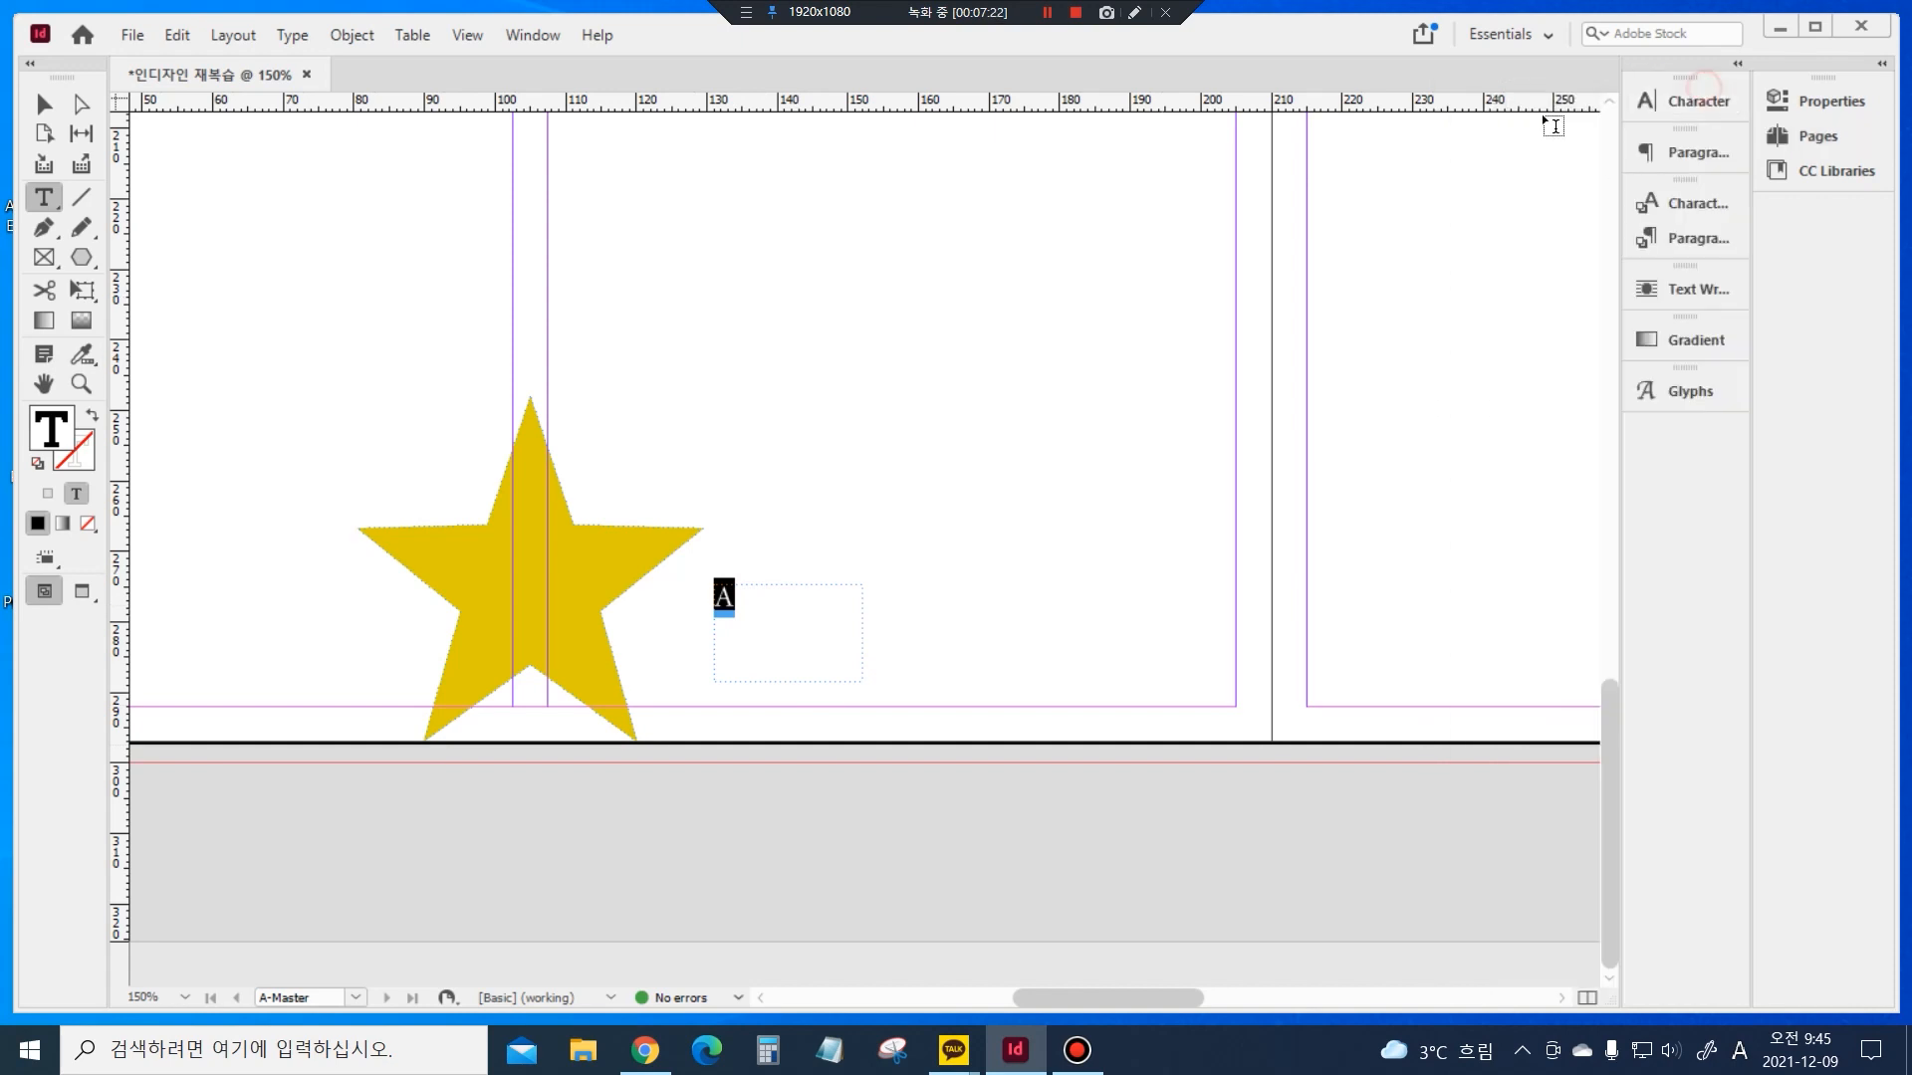
{"action": "left_click", "coordinate": [1676, 103]}
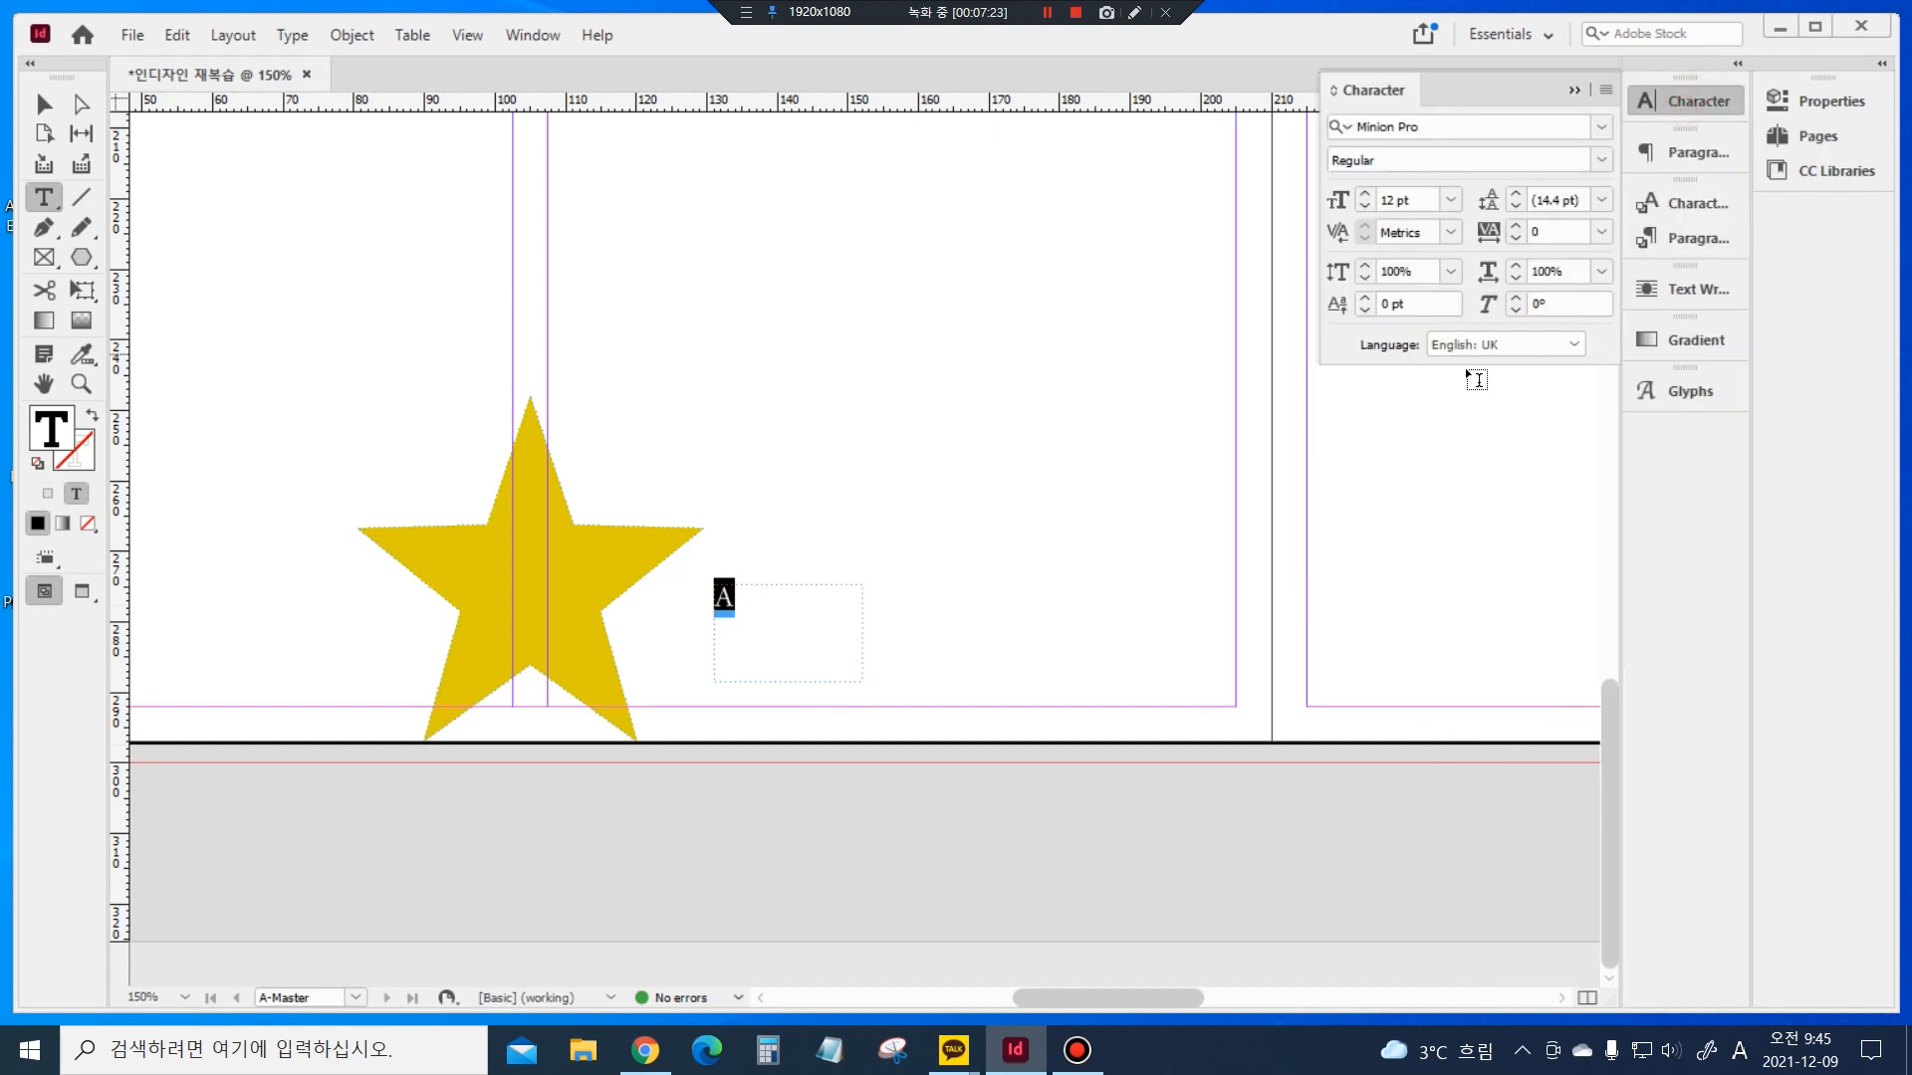
{"action": "left_click", "coordinate": [1844, 100]}
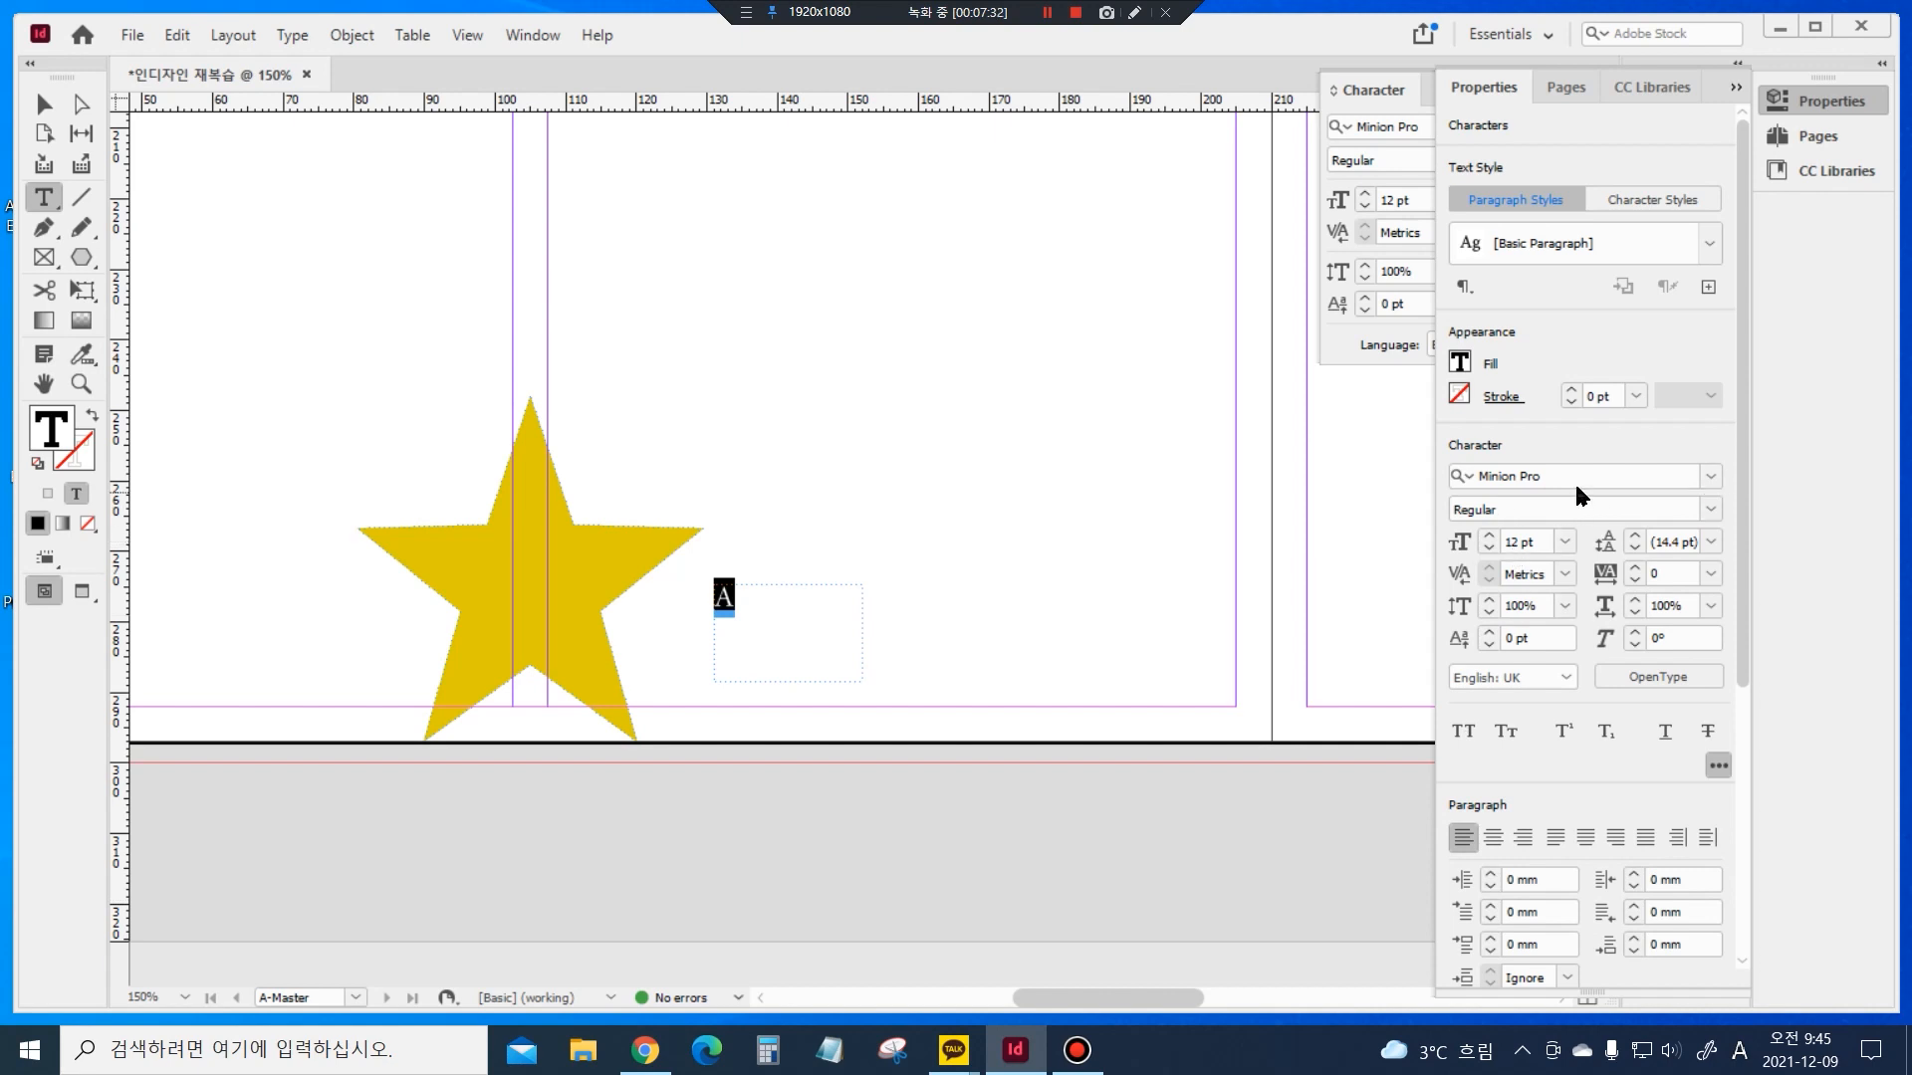
{"action": "left_click", "coordinate": [1460, 485]}
{"action": "type", "text": "do"}
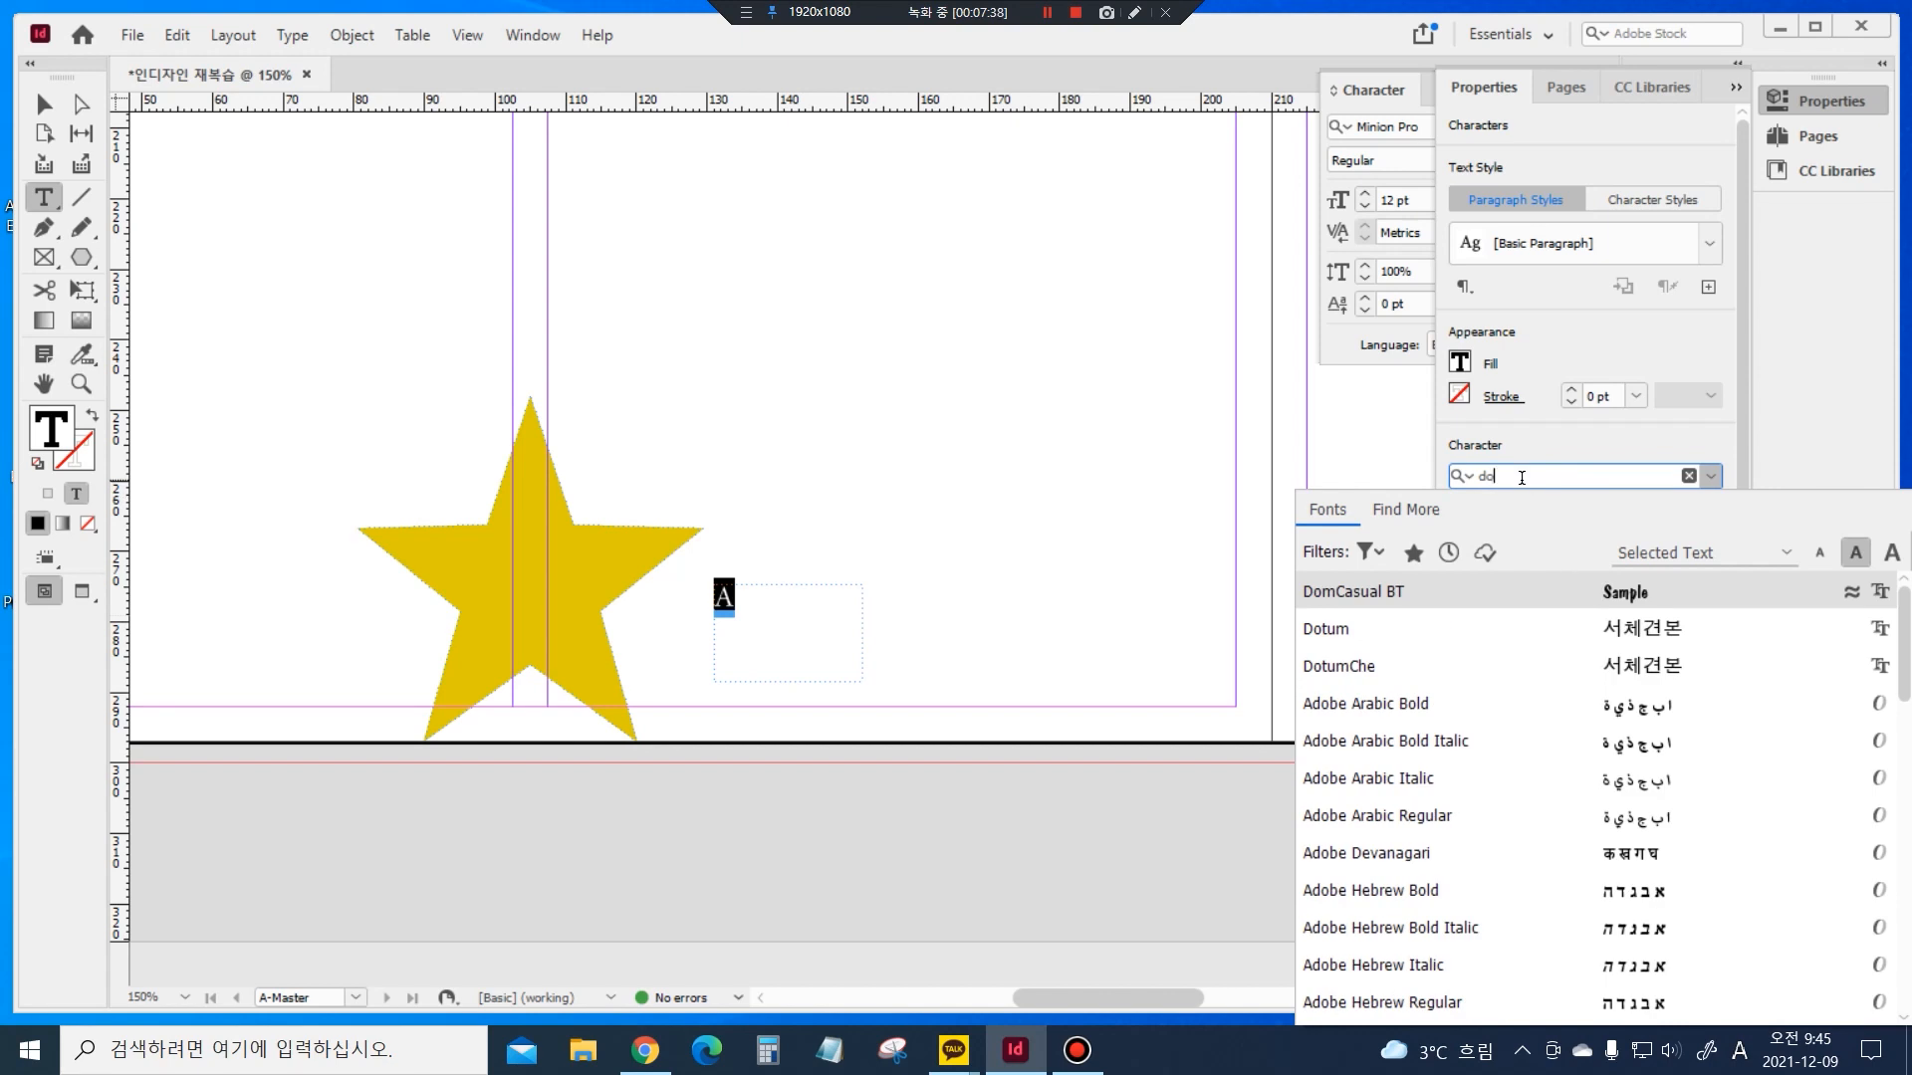
{"action": "type", "text": "tum"}
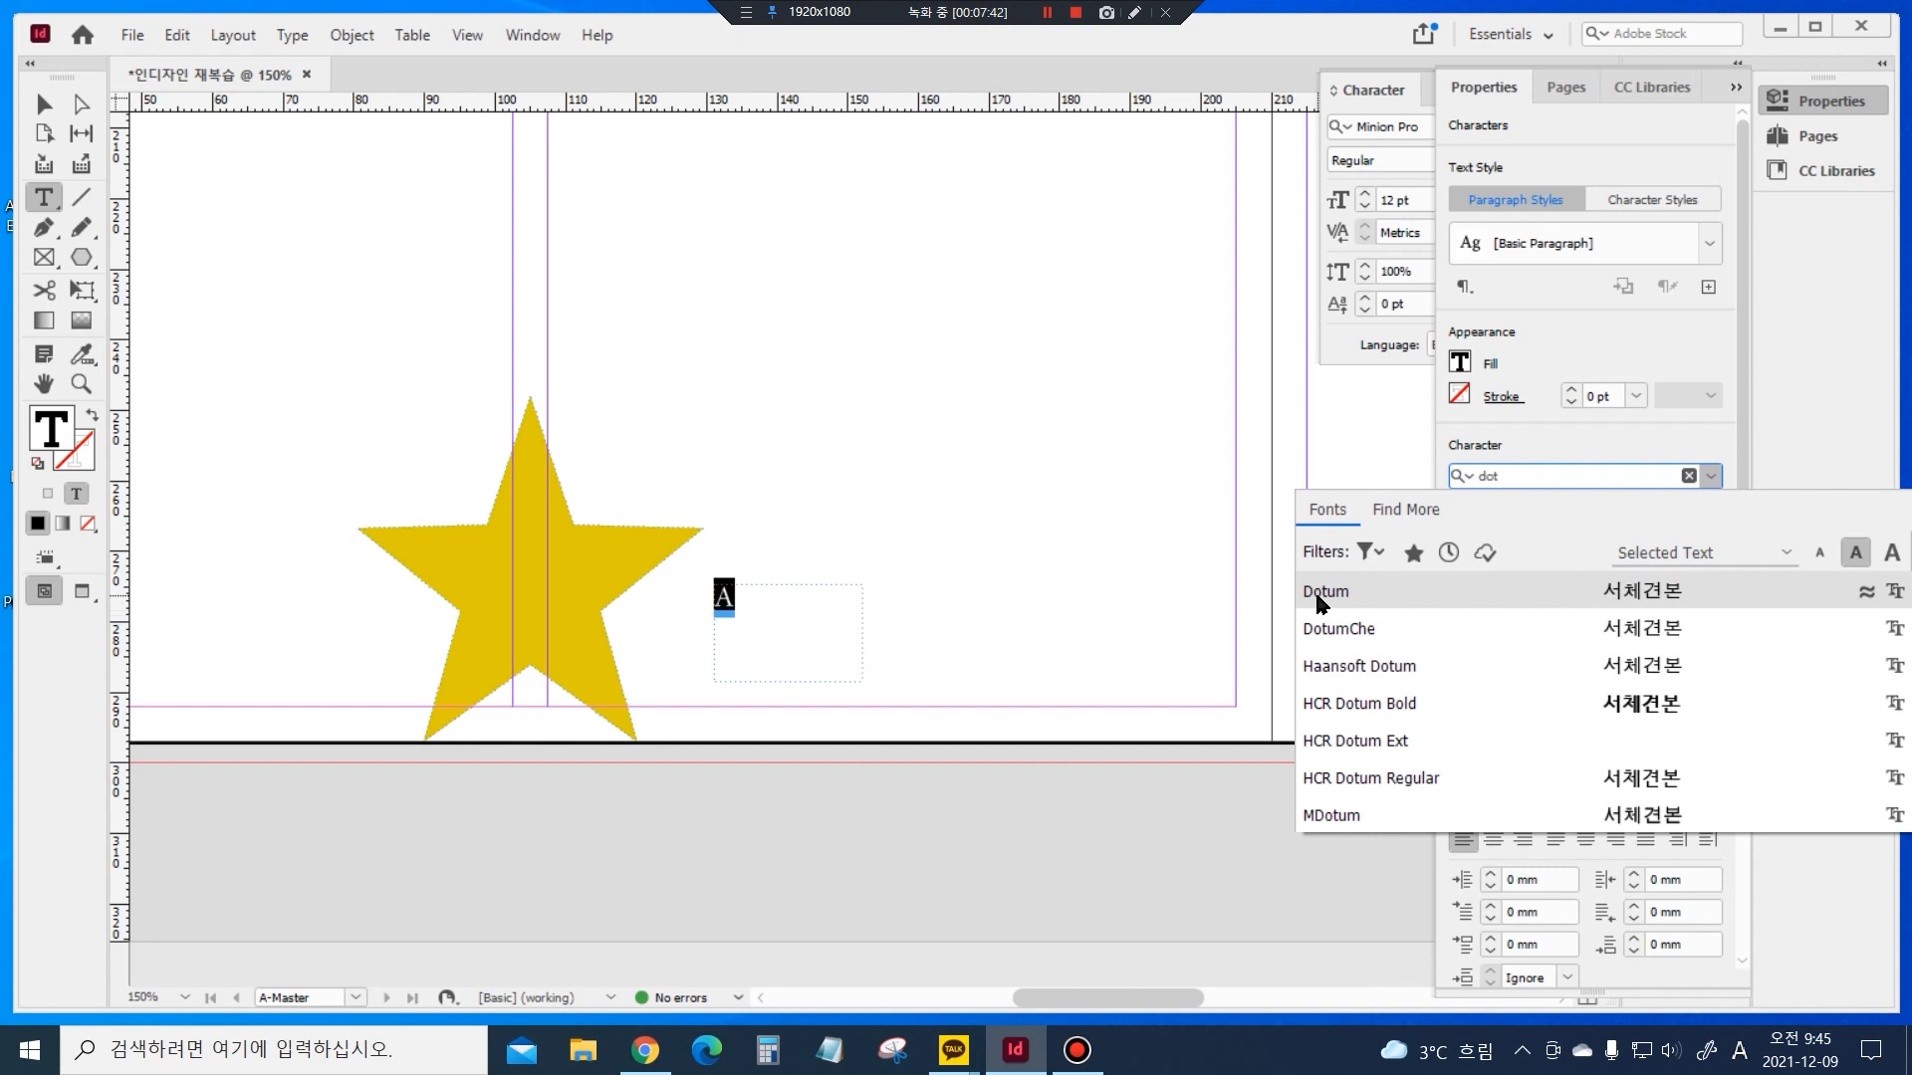
{"action": "left_click", "coordinate": [1317, 593]}
Increase the page number marker's font size to 57 pt
{"action": "left_click", "coordinate": [1488, 538]}
{"action": "left_click", "coordinate": [1489, 538]}
{"action": "left_click", "coordinate": [1489, 538]}
{"action": "left_click", "coordinate": [1489, 537]}
{"action": "left_click", "coordinate": [1489, 538]}
{"action": "left_click", "coordinate": [1489, 537]}
{"action": "left_click", "coordinate": [1488, 538]}
{"action": "left_click", "coordinate": [1489, 537]}
{"action": "left_click", "coordinate": [1489, 538]}
{"action": "left_click", "coordinate": [1488, 538]}
{"action": "left_click", "coordinate": [1488, 538]}
{"action": "left_click", "coordinate": [1489, 537]}
{"action": "left_click", "coordinate": [1489, 538]}
{"action": "left_click", "coordinate": [1489, 538]}
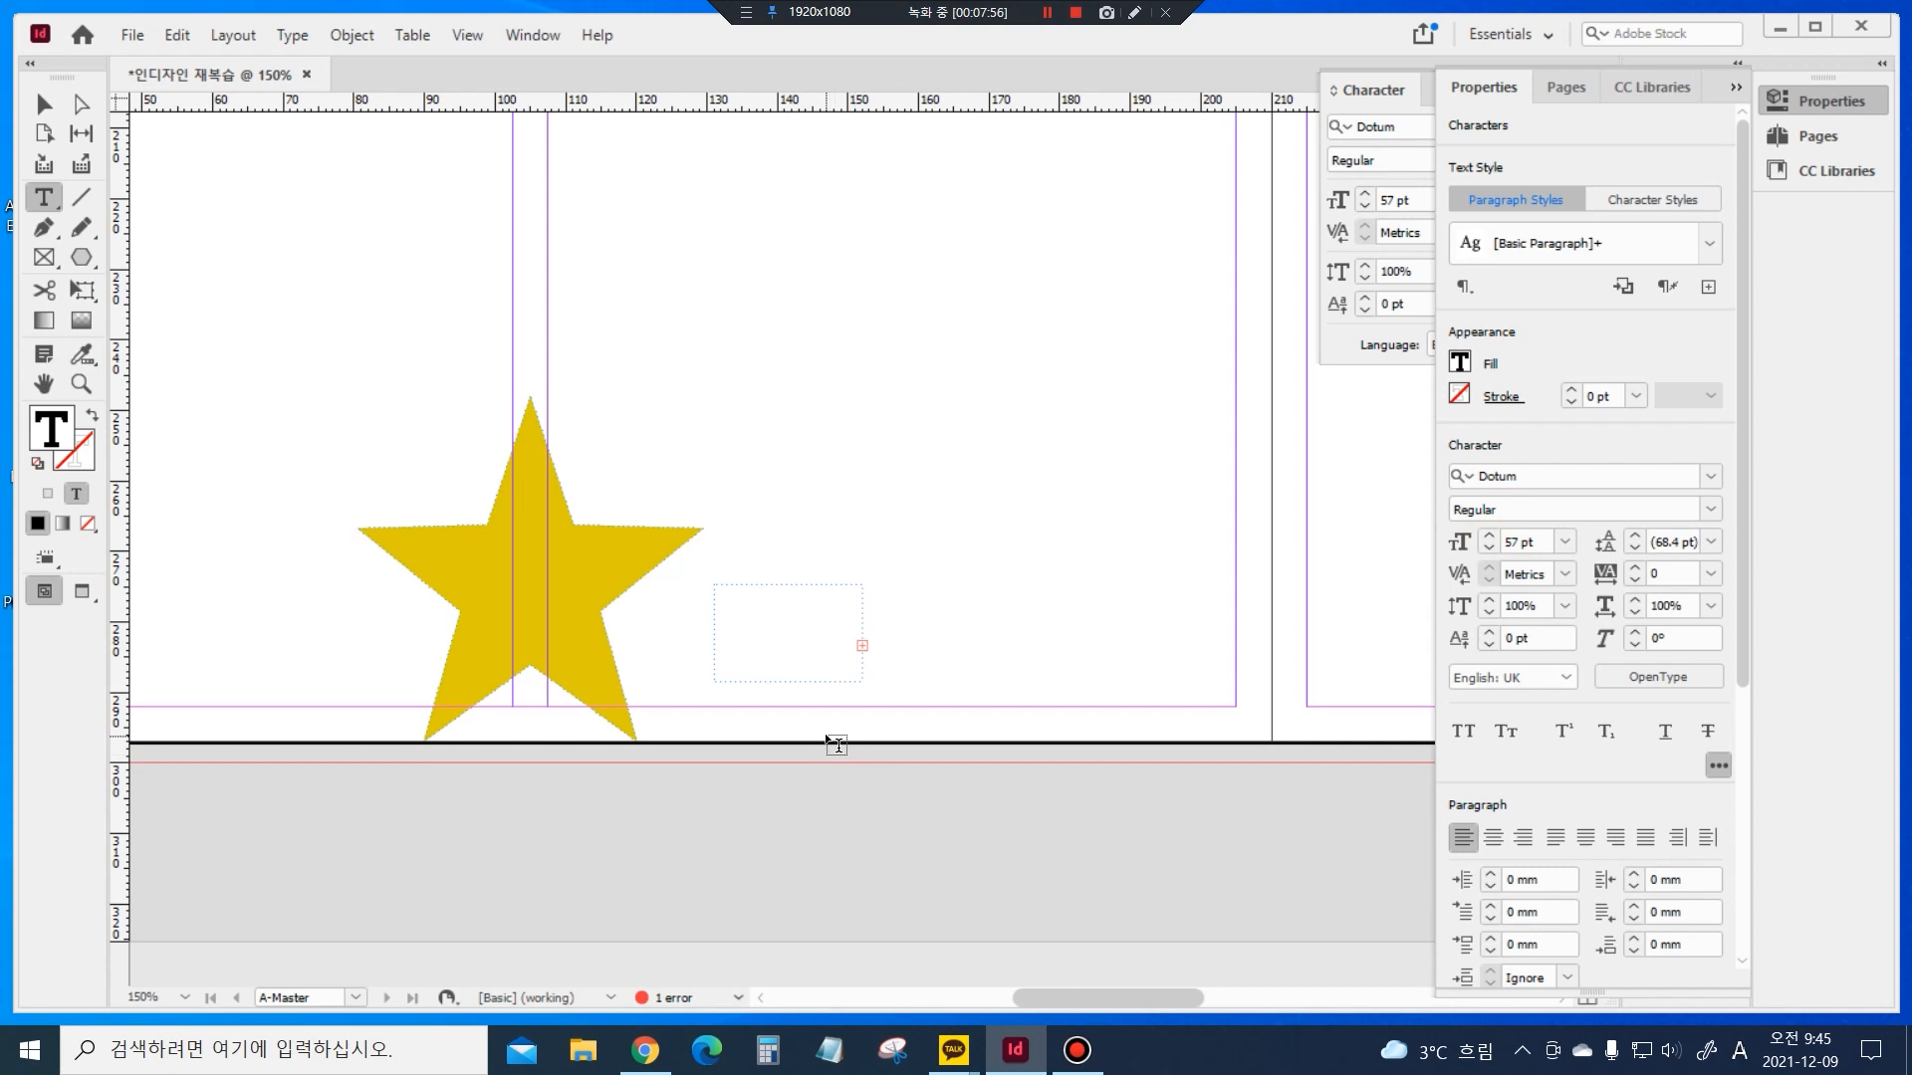
Enlarge the page number's text frame to about 38 mm wide and 20 mm high so the text fits
{"action": "left_click", "coordinate": [853, 680]}
{"action": "left_click", "coordinate": [44, 104]}
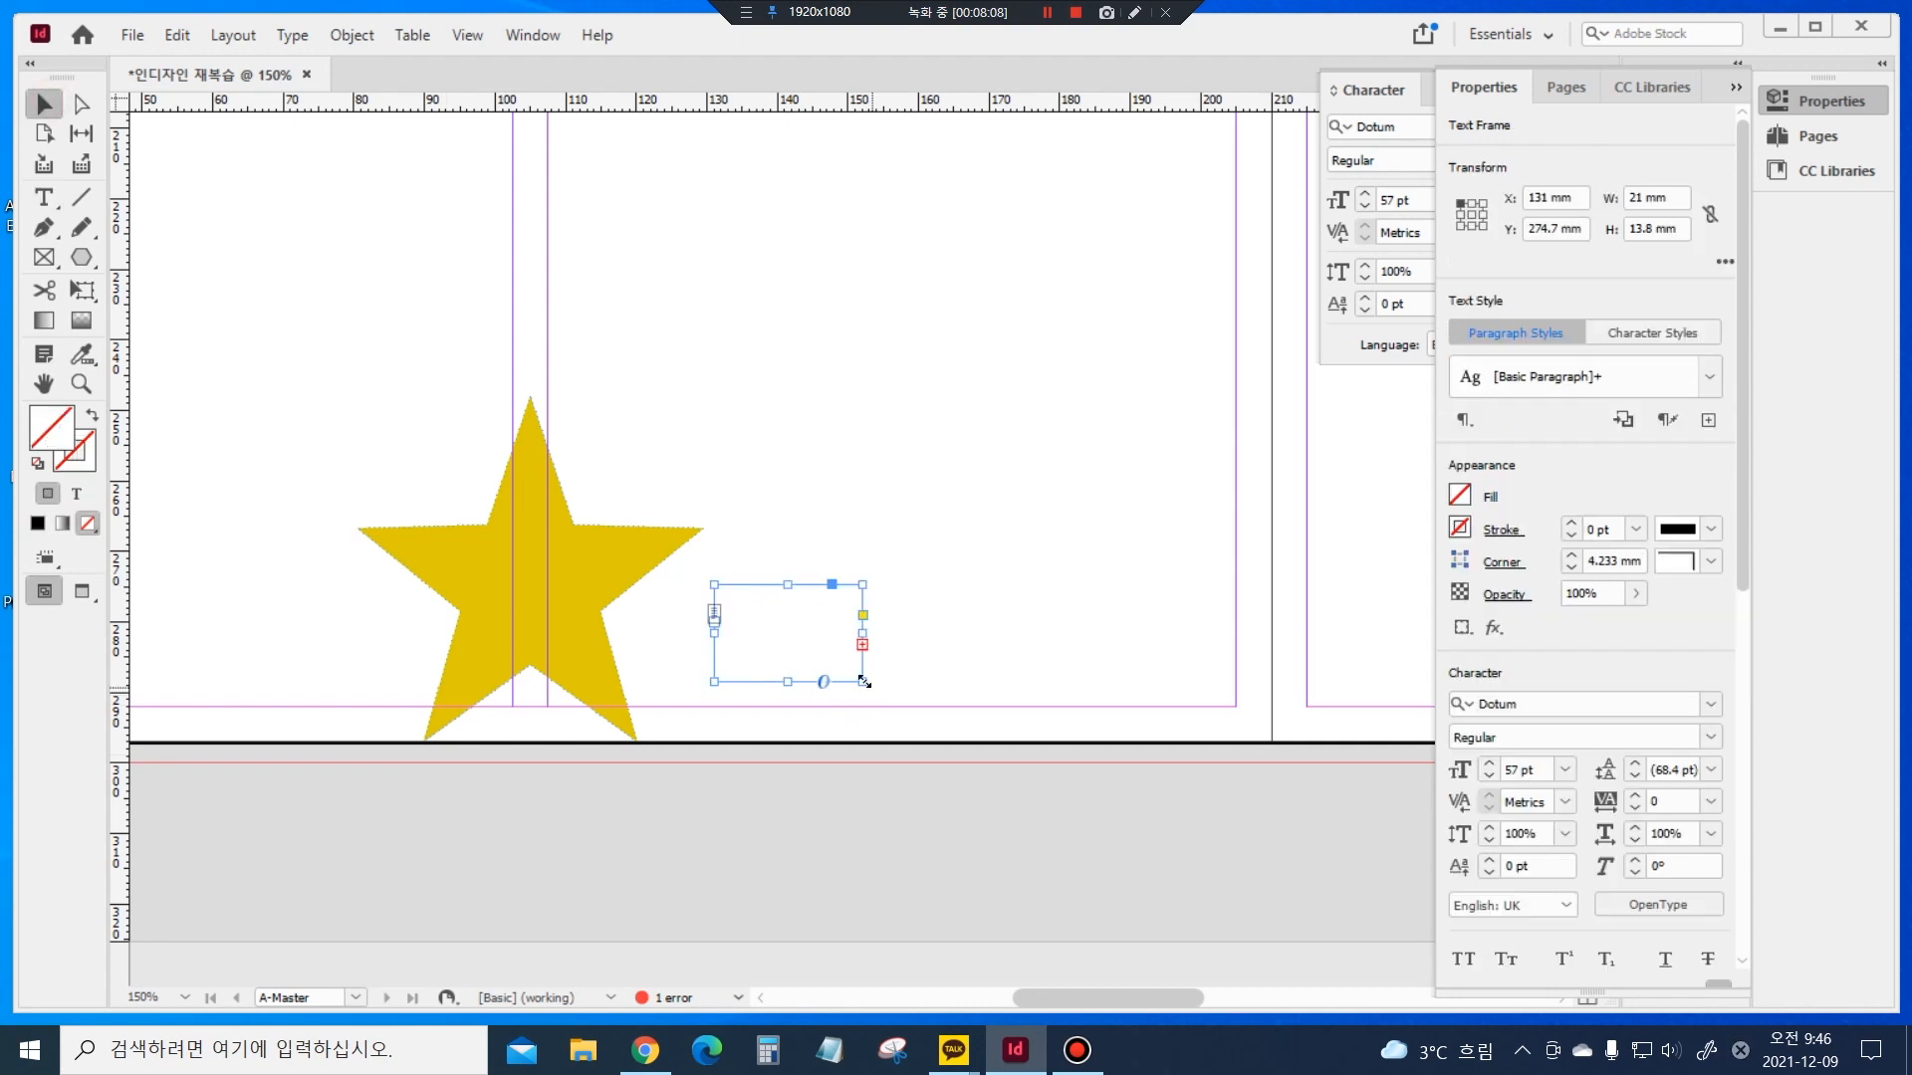
{"action": "left_click_drag", "start_coordinate": [863, 680], "coordinate": [976, 724]}
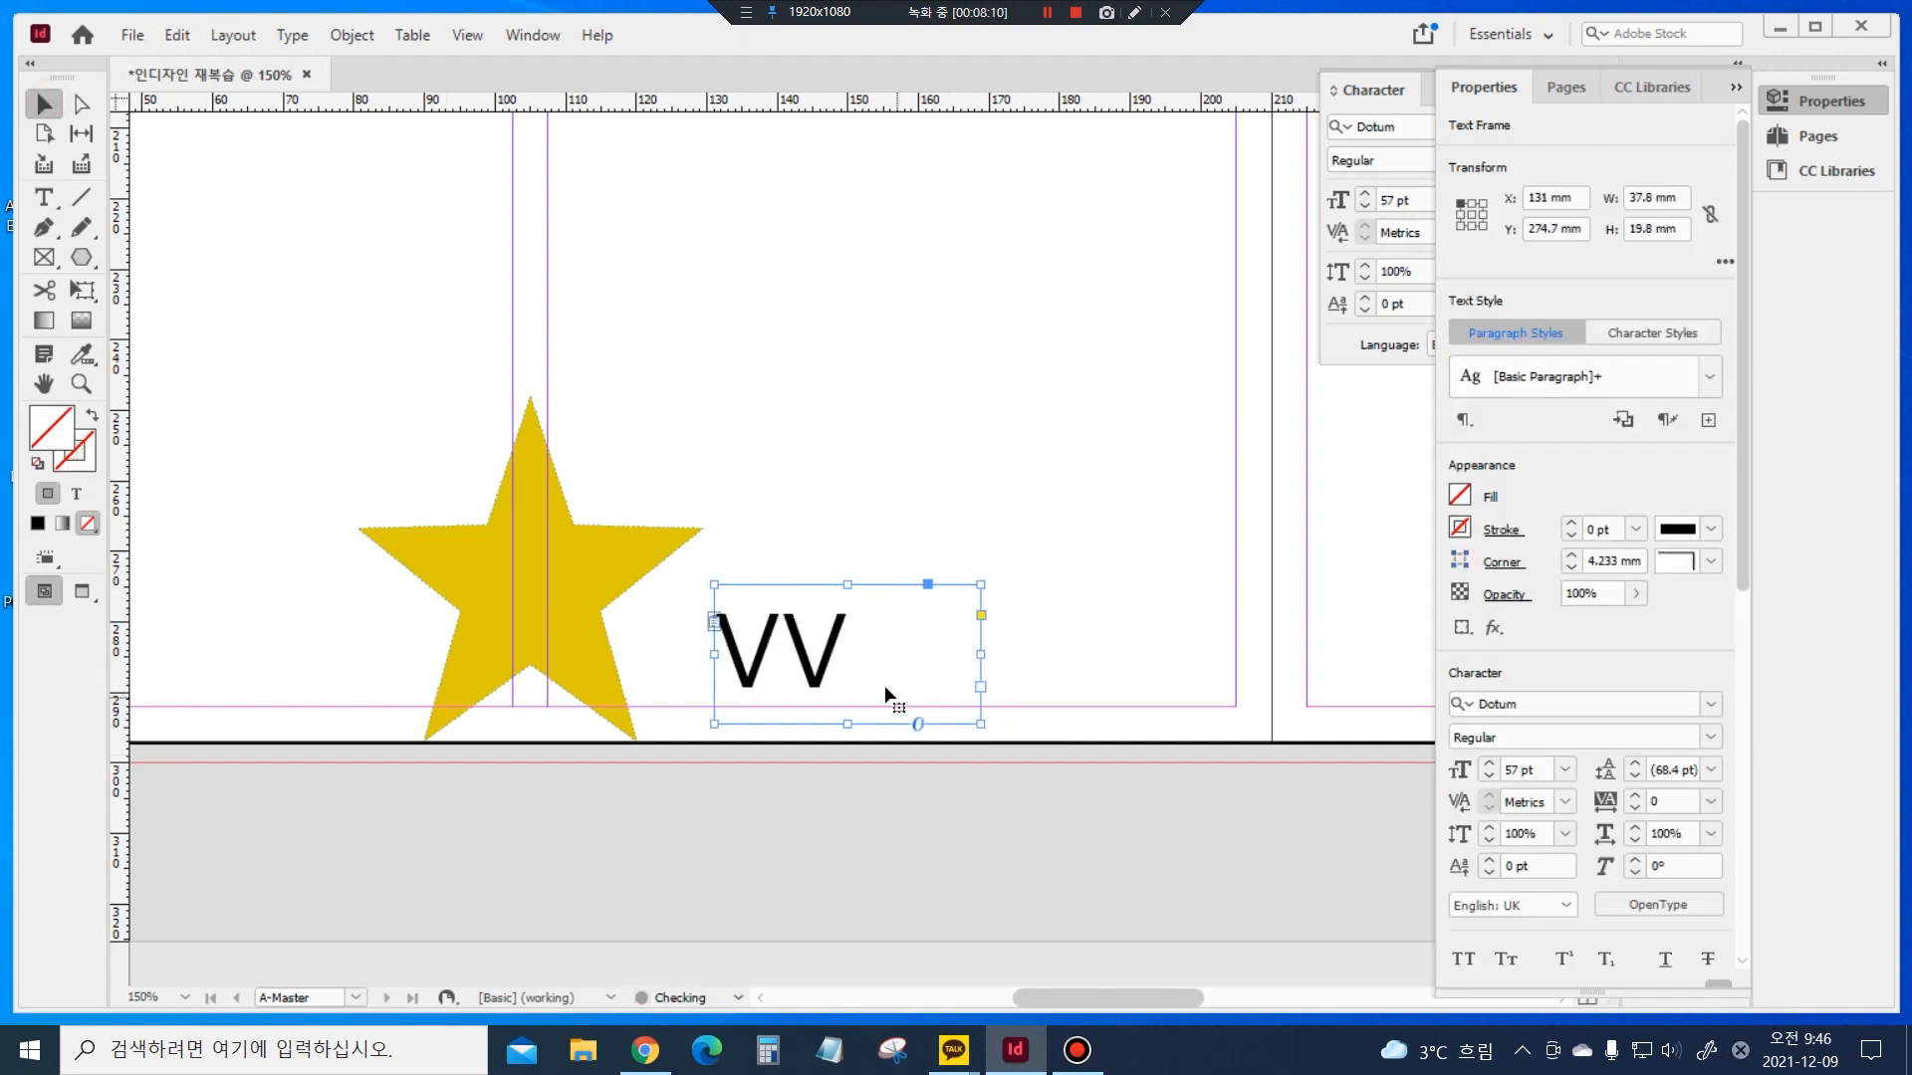
Delete the text in the enlarged frame and insert a Current Page Number marker in its place
{"action": "double_click", "coordinate": [841, 649]}
{"action": "key", "text": "BackSpace"}
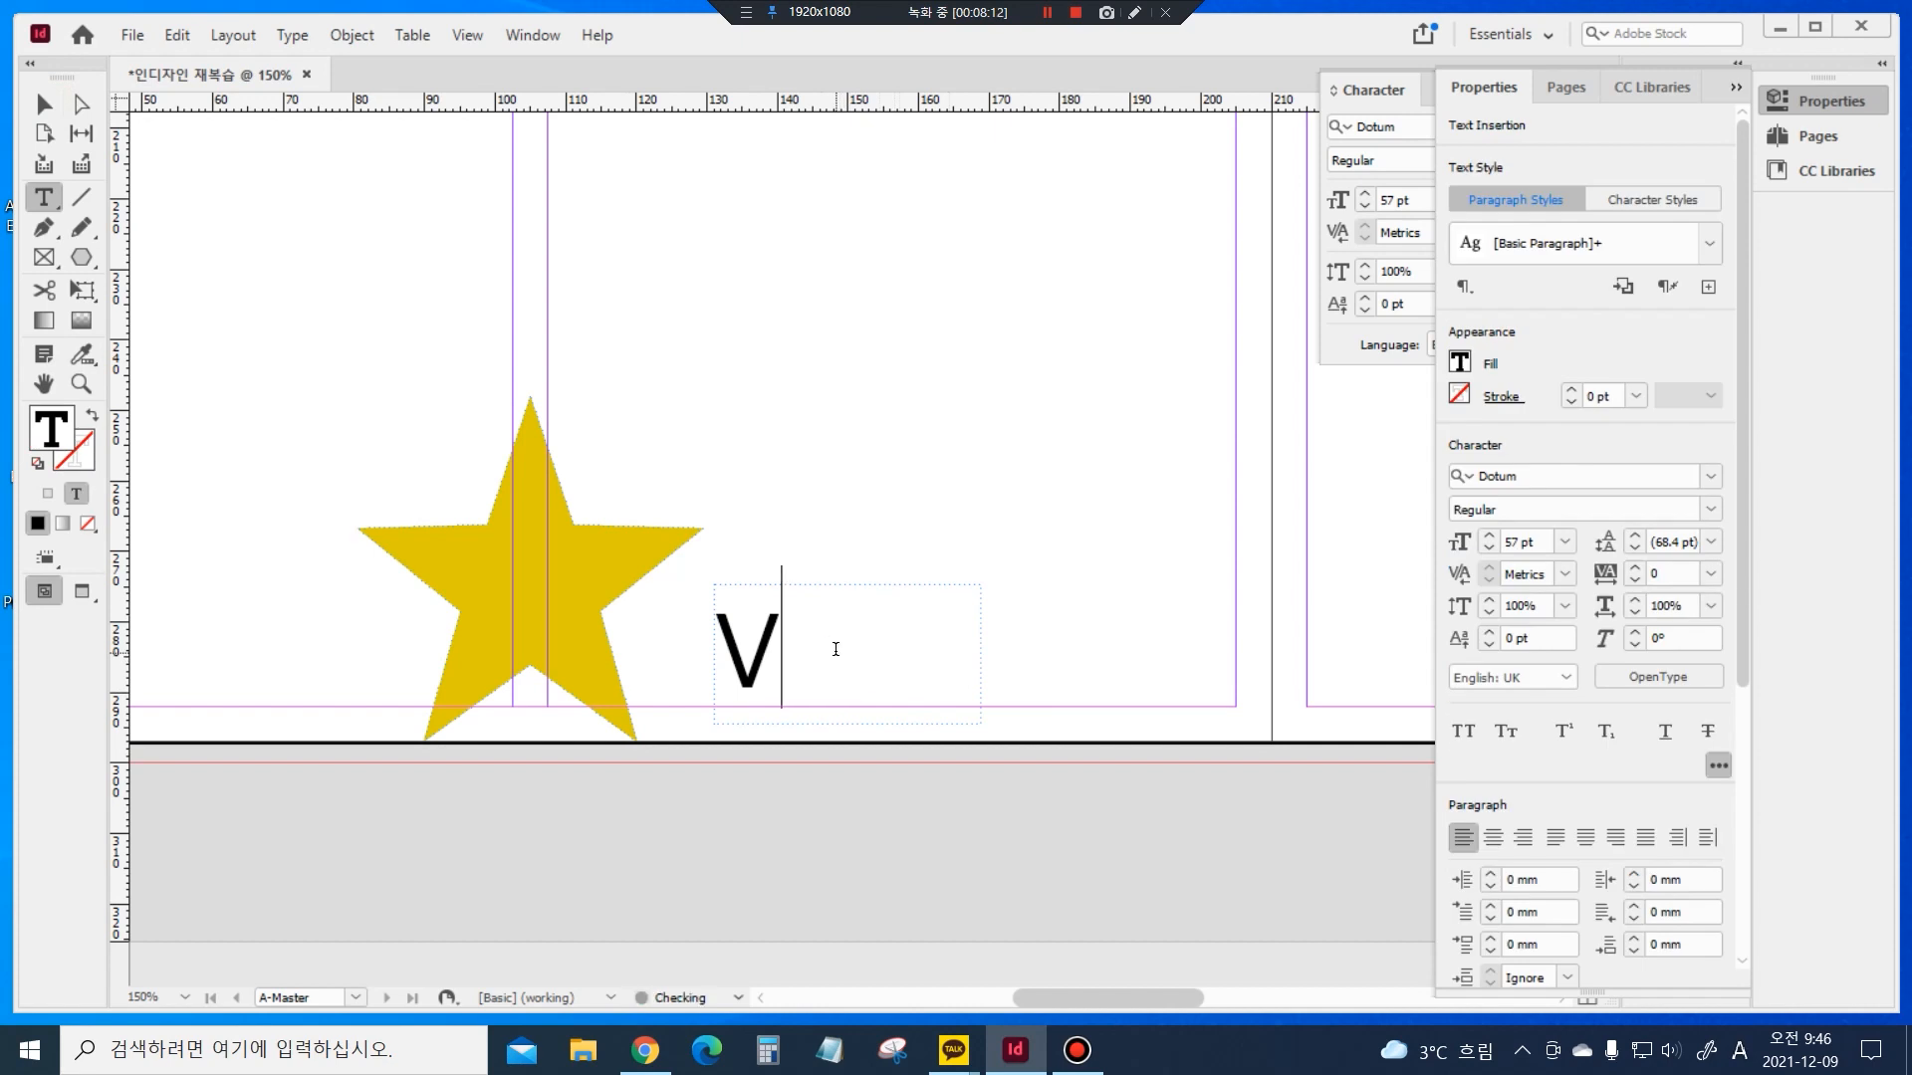
{"action": "key", "text": "BackSpace"}
{"action": "right_click", "coordinate": [736, 663]}
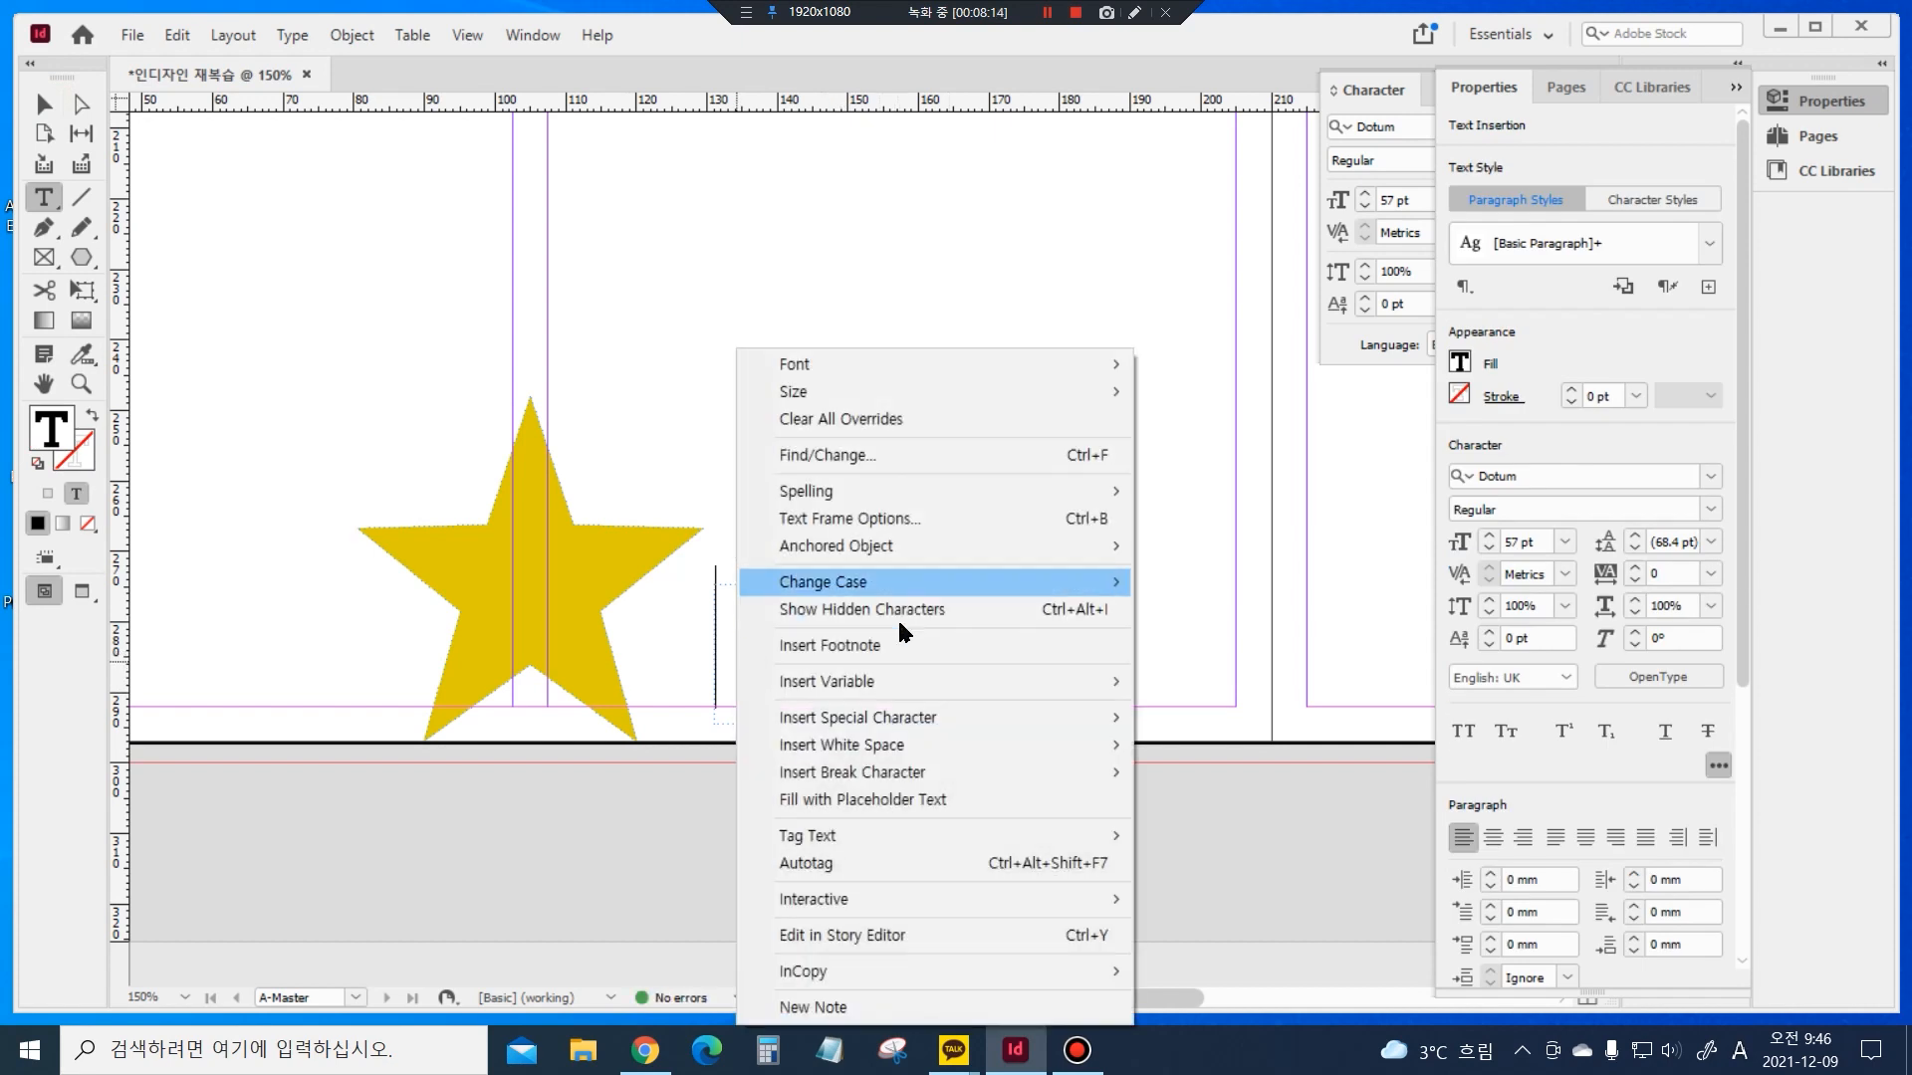
{"action": "mouse_move", "coordinate": [886, 719]}
{"action": "left_click", "coordinate": [1215, 744]}
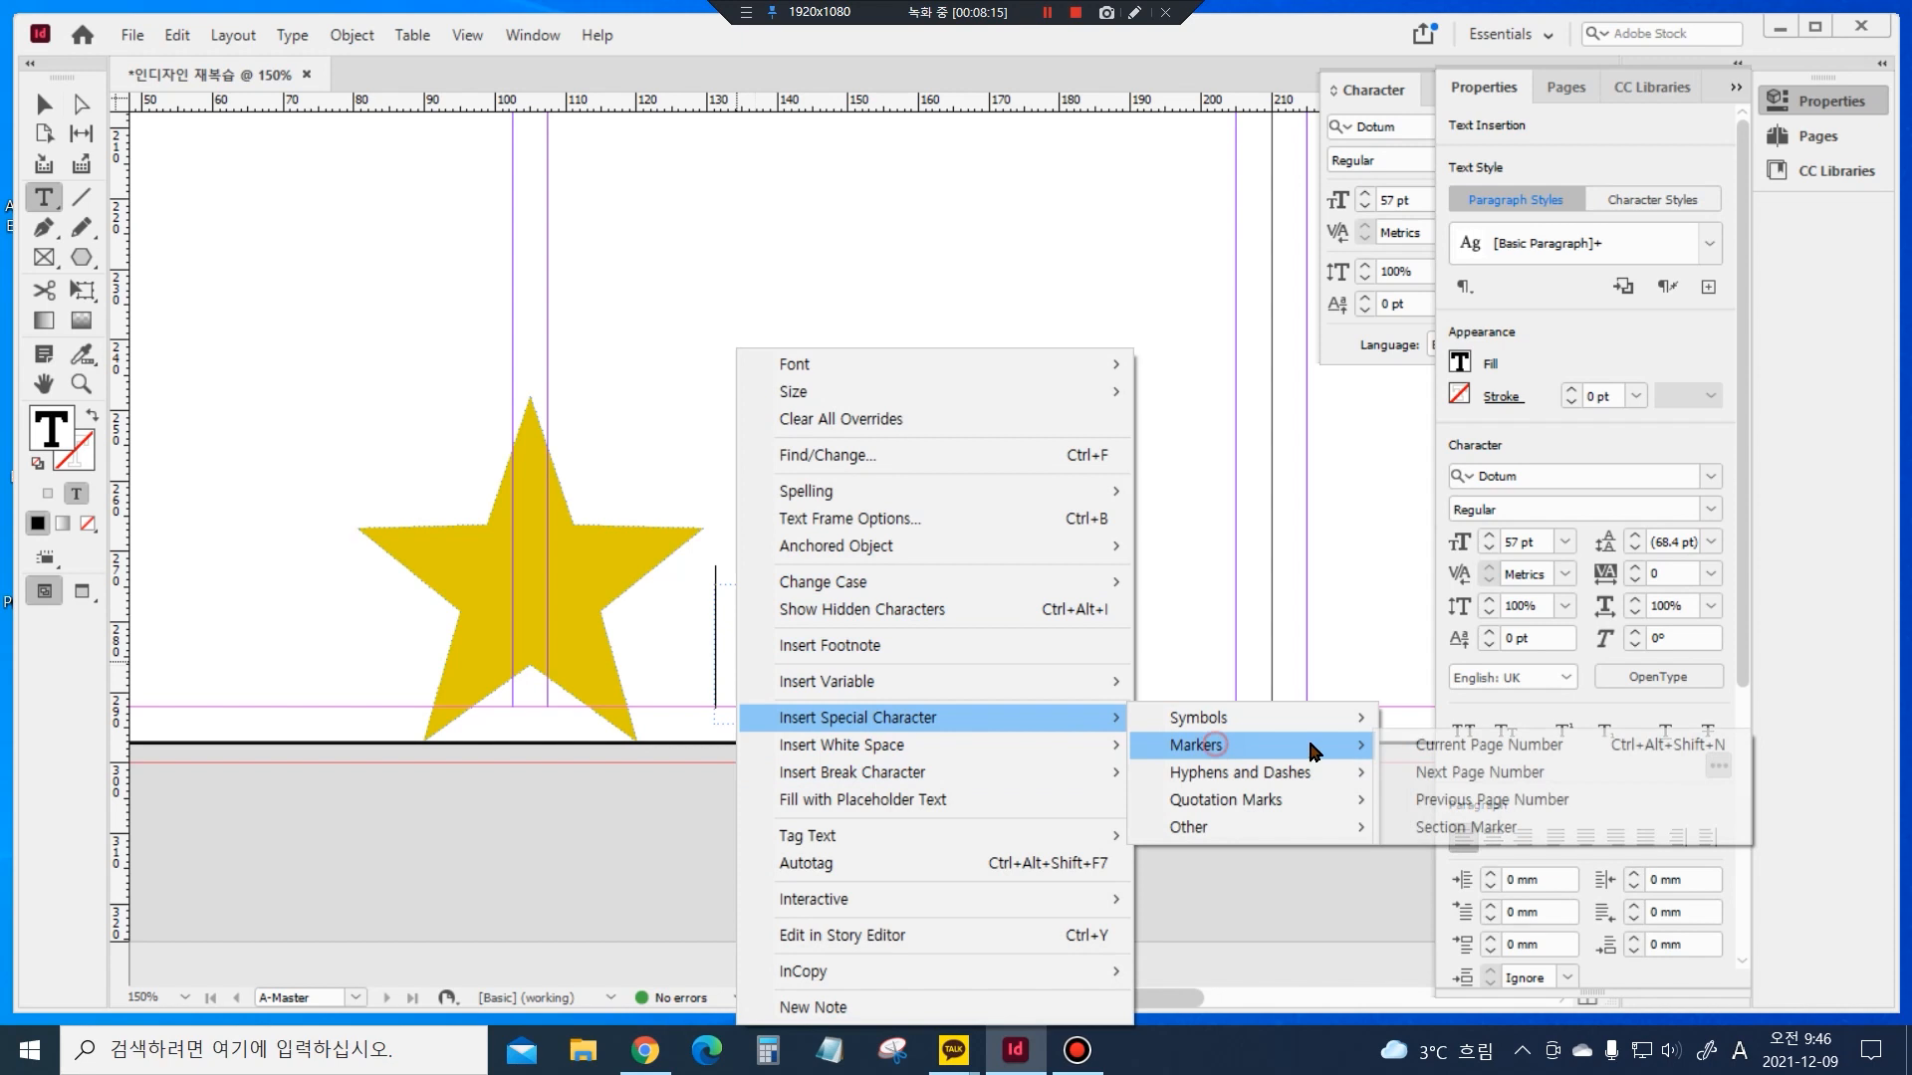
{"action": "left_click", "coordinate": [1504, 747]}
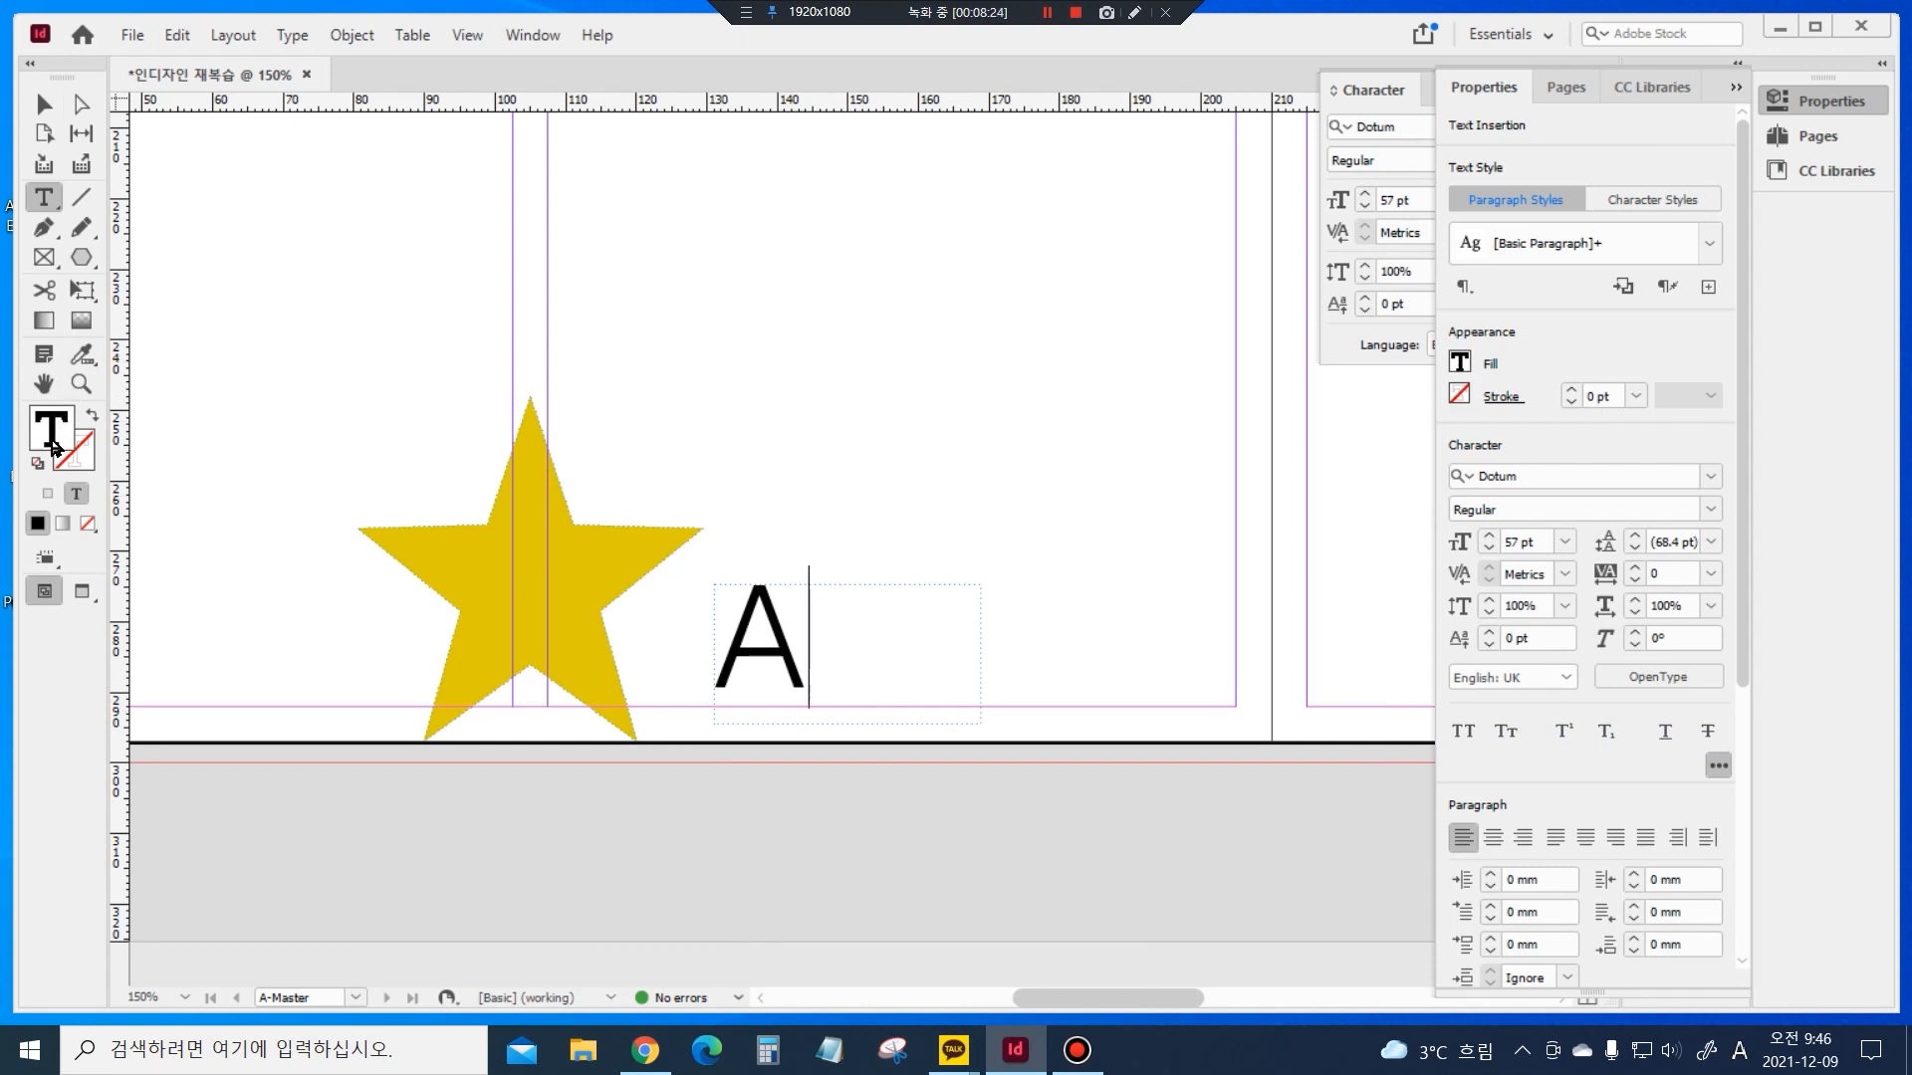
Try to apply the green C=75 M=5 Y=100 K=0 swatch with only the text cursor behind the page number
{"action": "left_click", "coordinate": [1460, 365]}
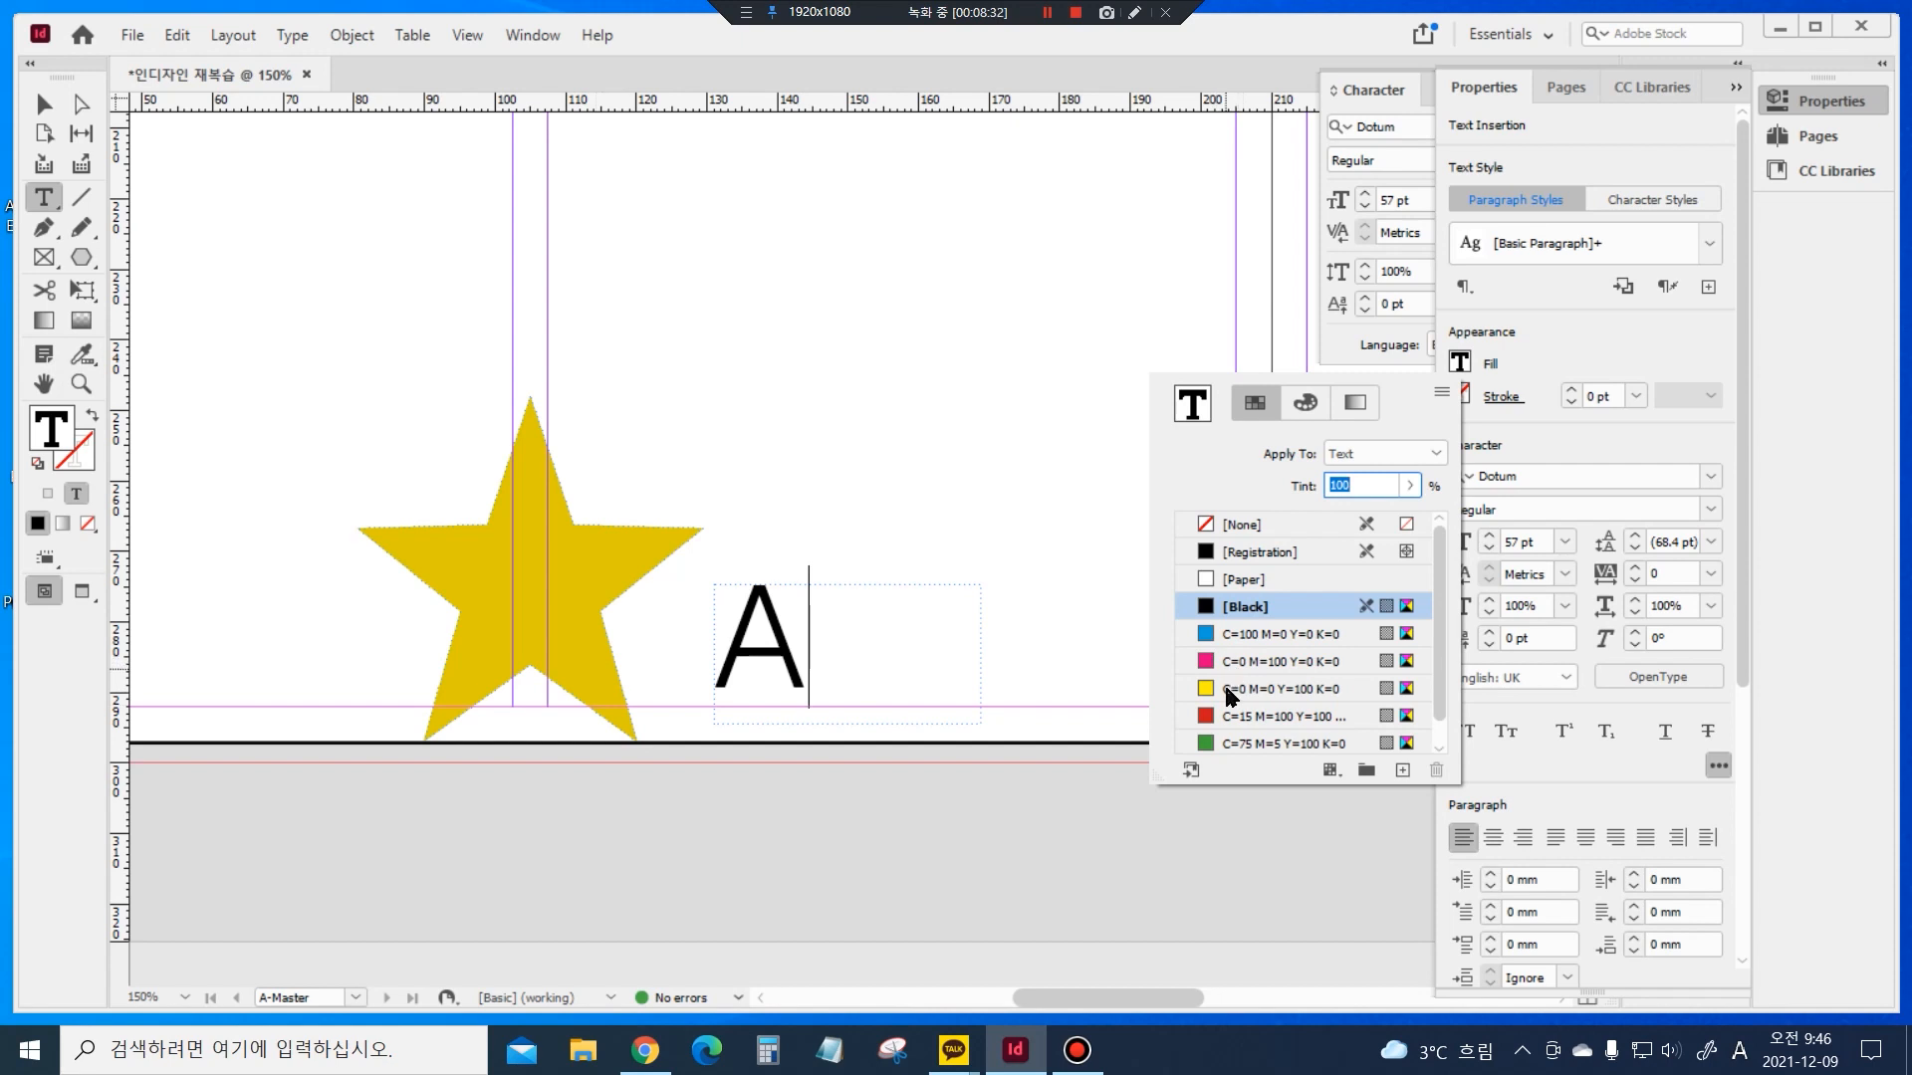
{"action": "left_click", "coordinate": [1214, 742]}
{"action": "left_click", "coordinate": [806, 667]}
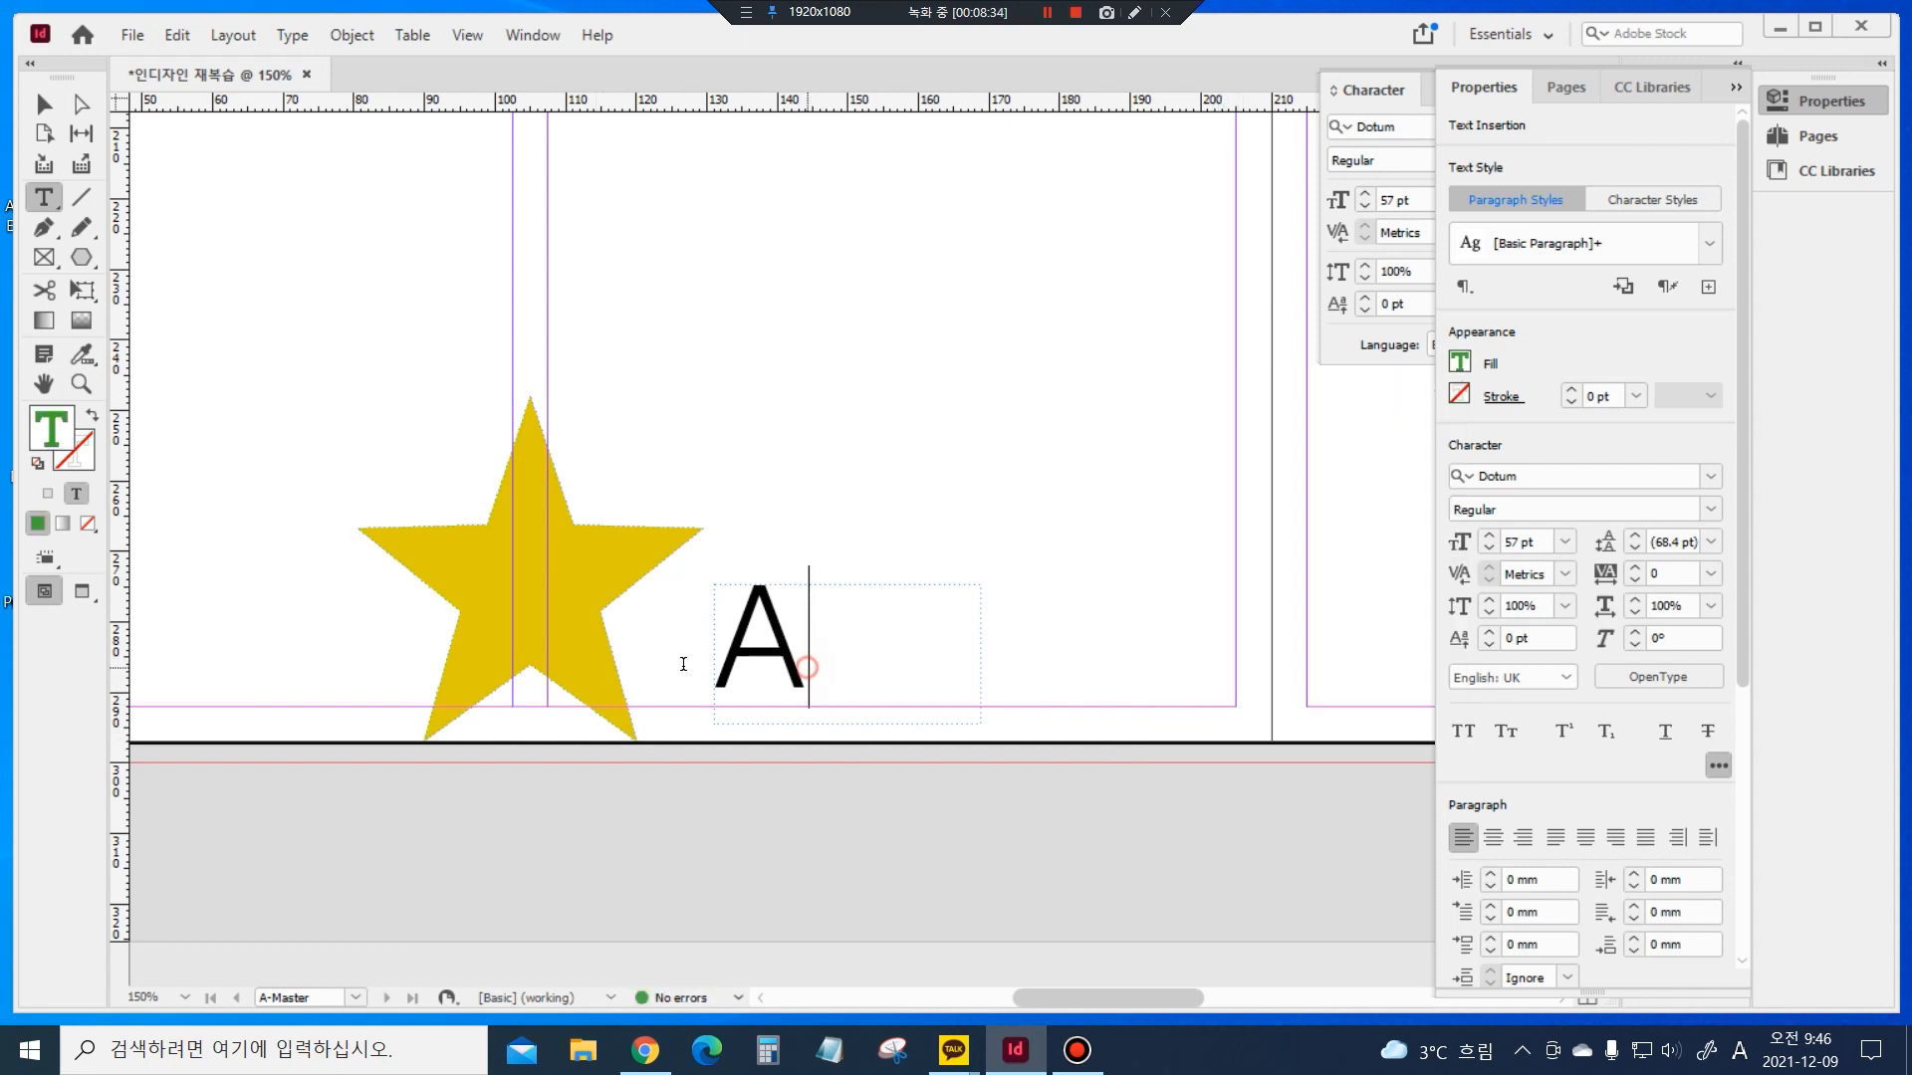
Select the whole page number marker and fill it with the green swatch C=75 M=5 Y=100 K=0
{"action": "key", "text": "ctrl+a"}
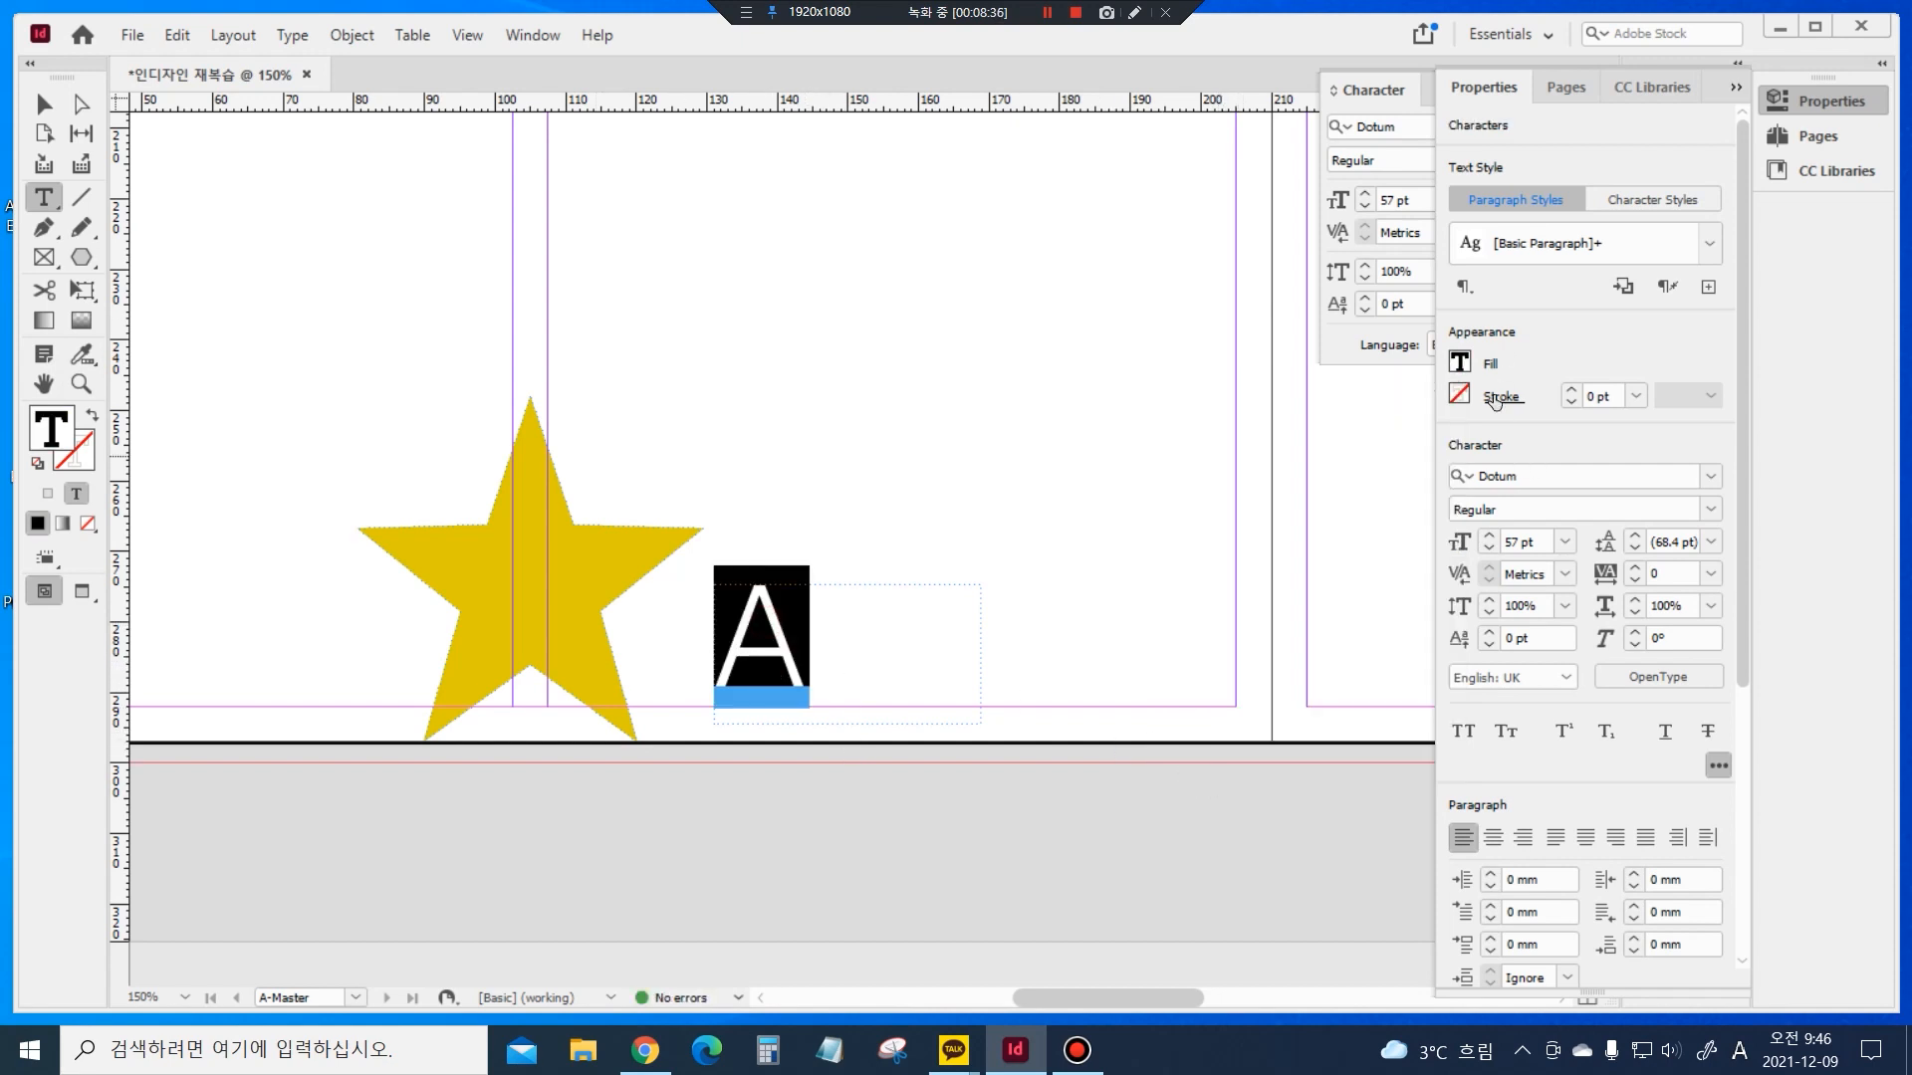
{"action": "left_click", "coordinate": [1460, 363]}
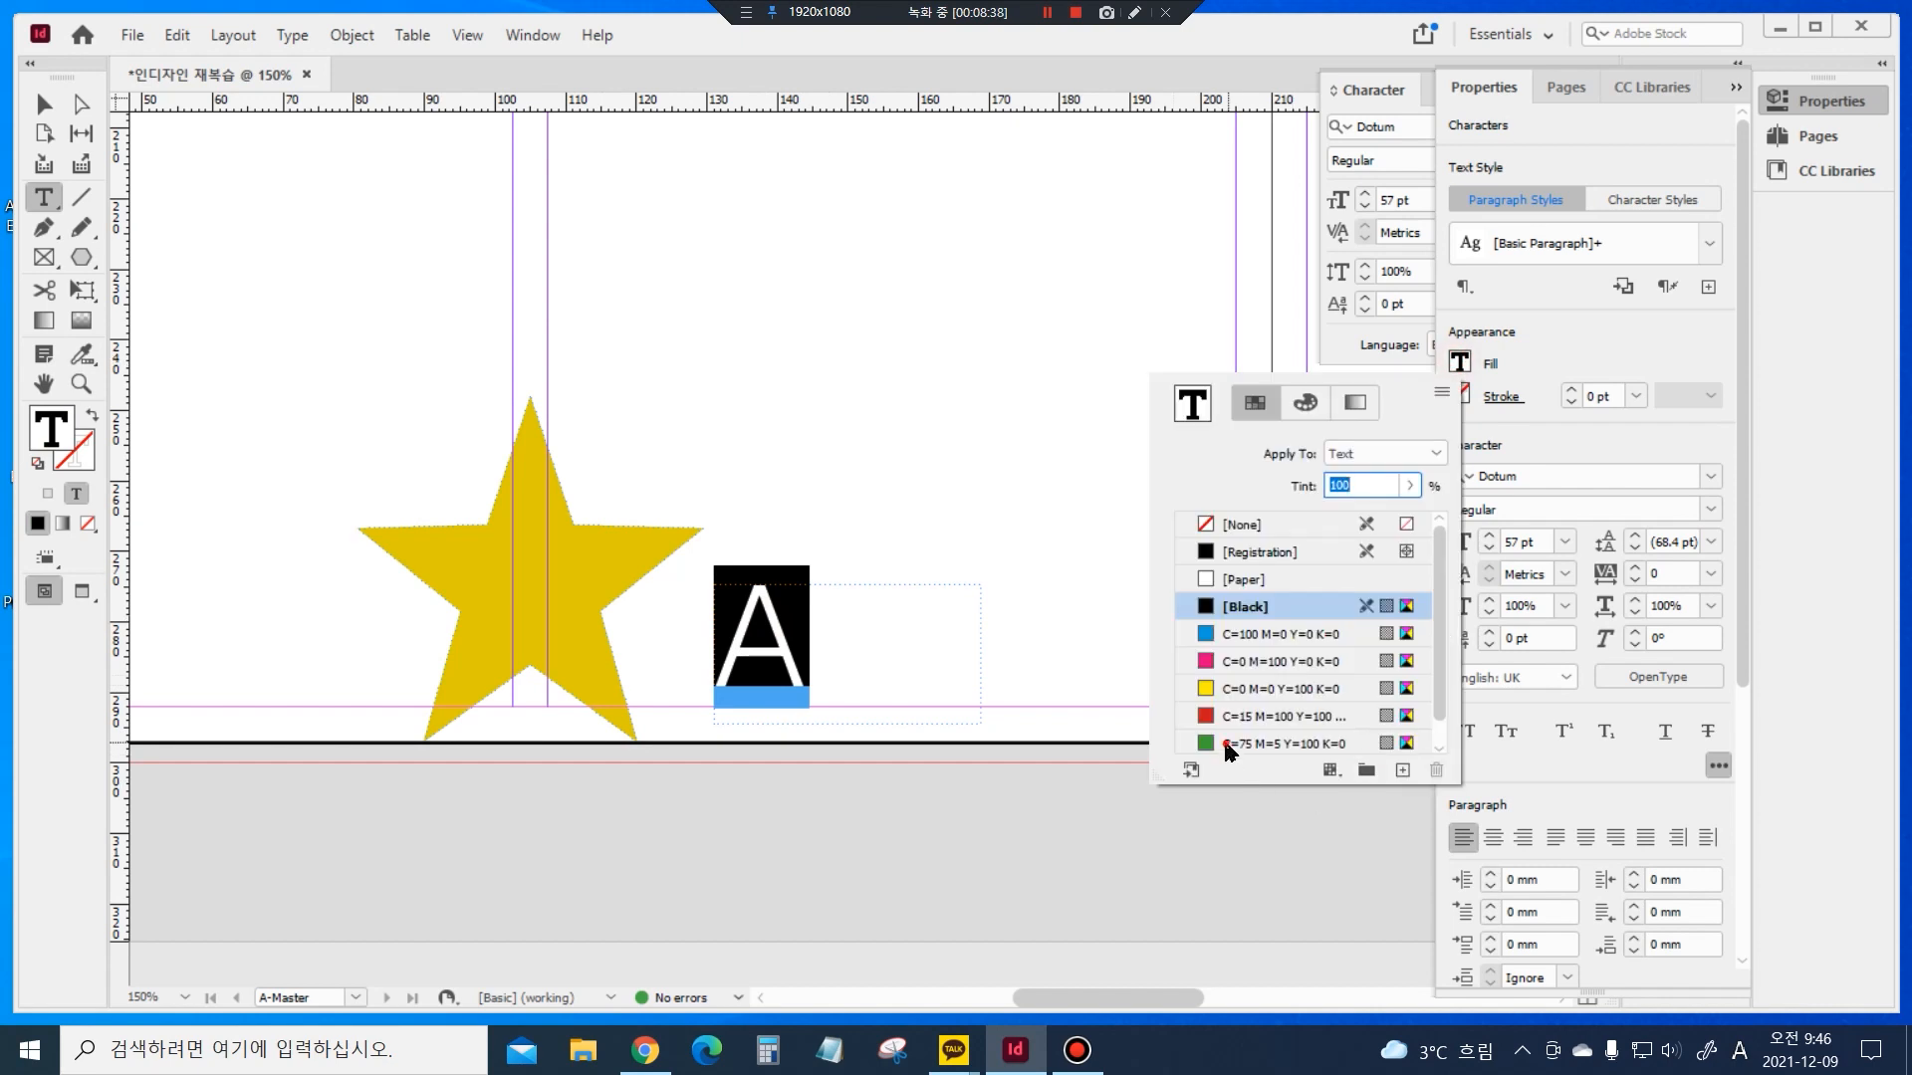
{"action": "left_click", "coordinate": [1227, 745]}
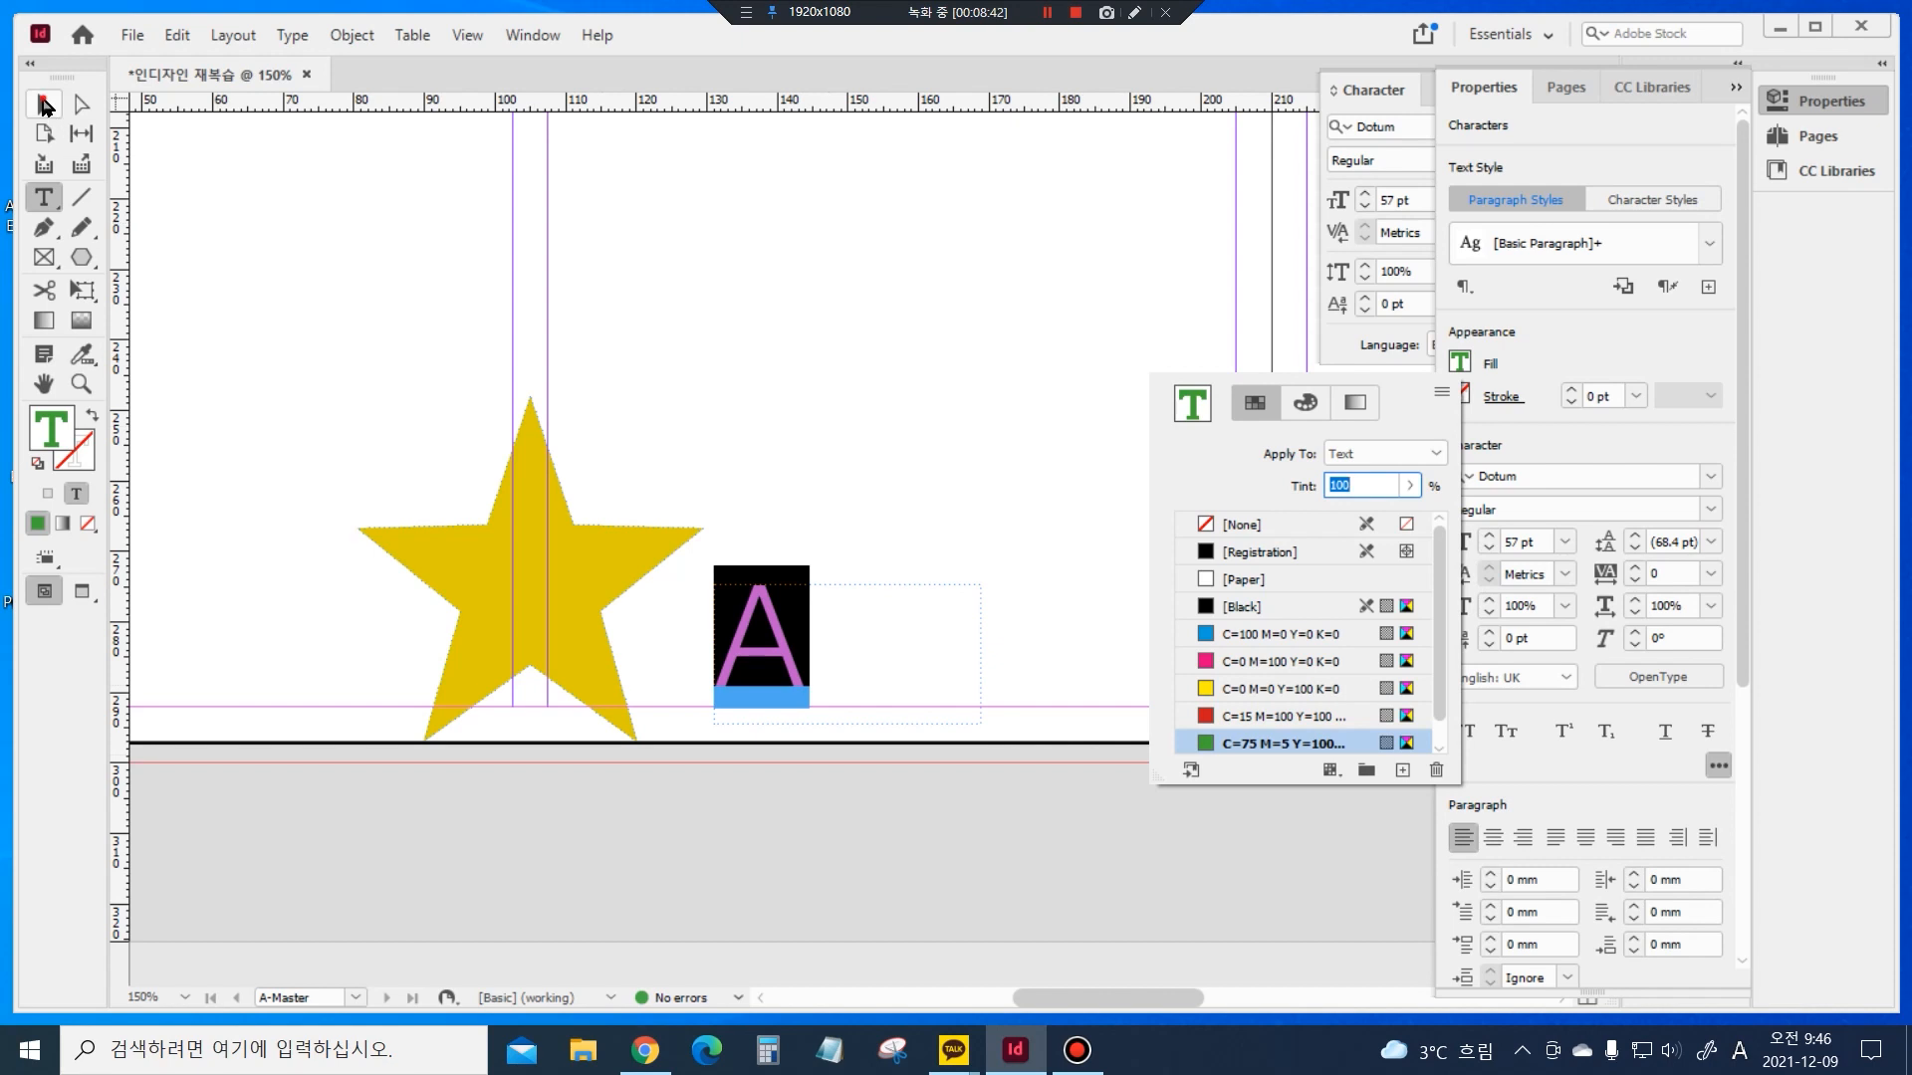
{"action": "left_click", "coordinate": [45, 103]}
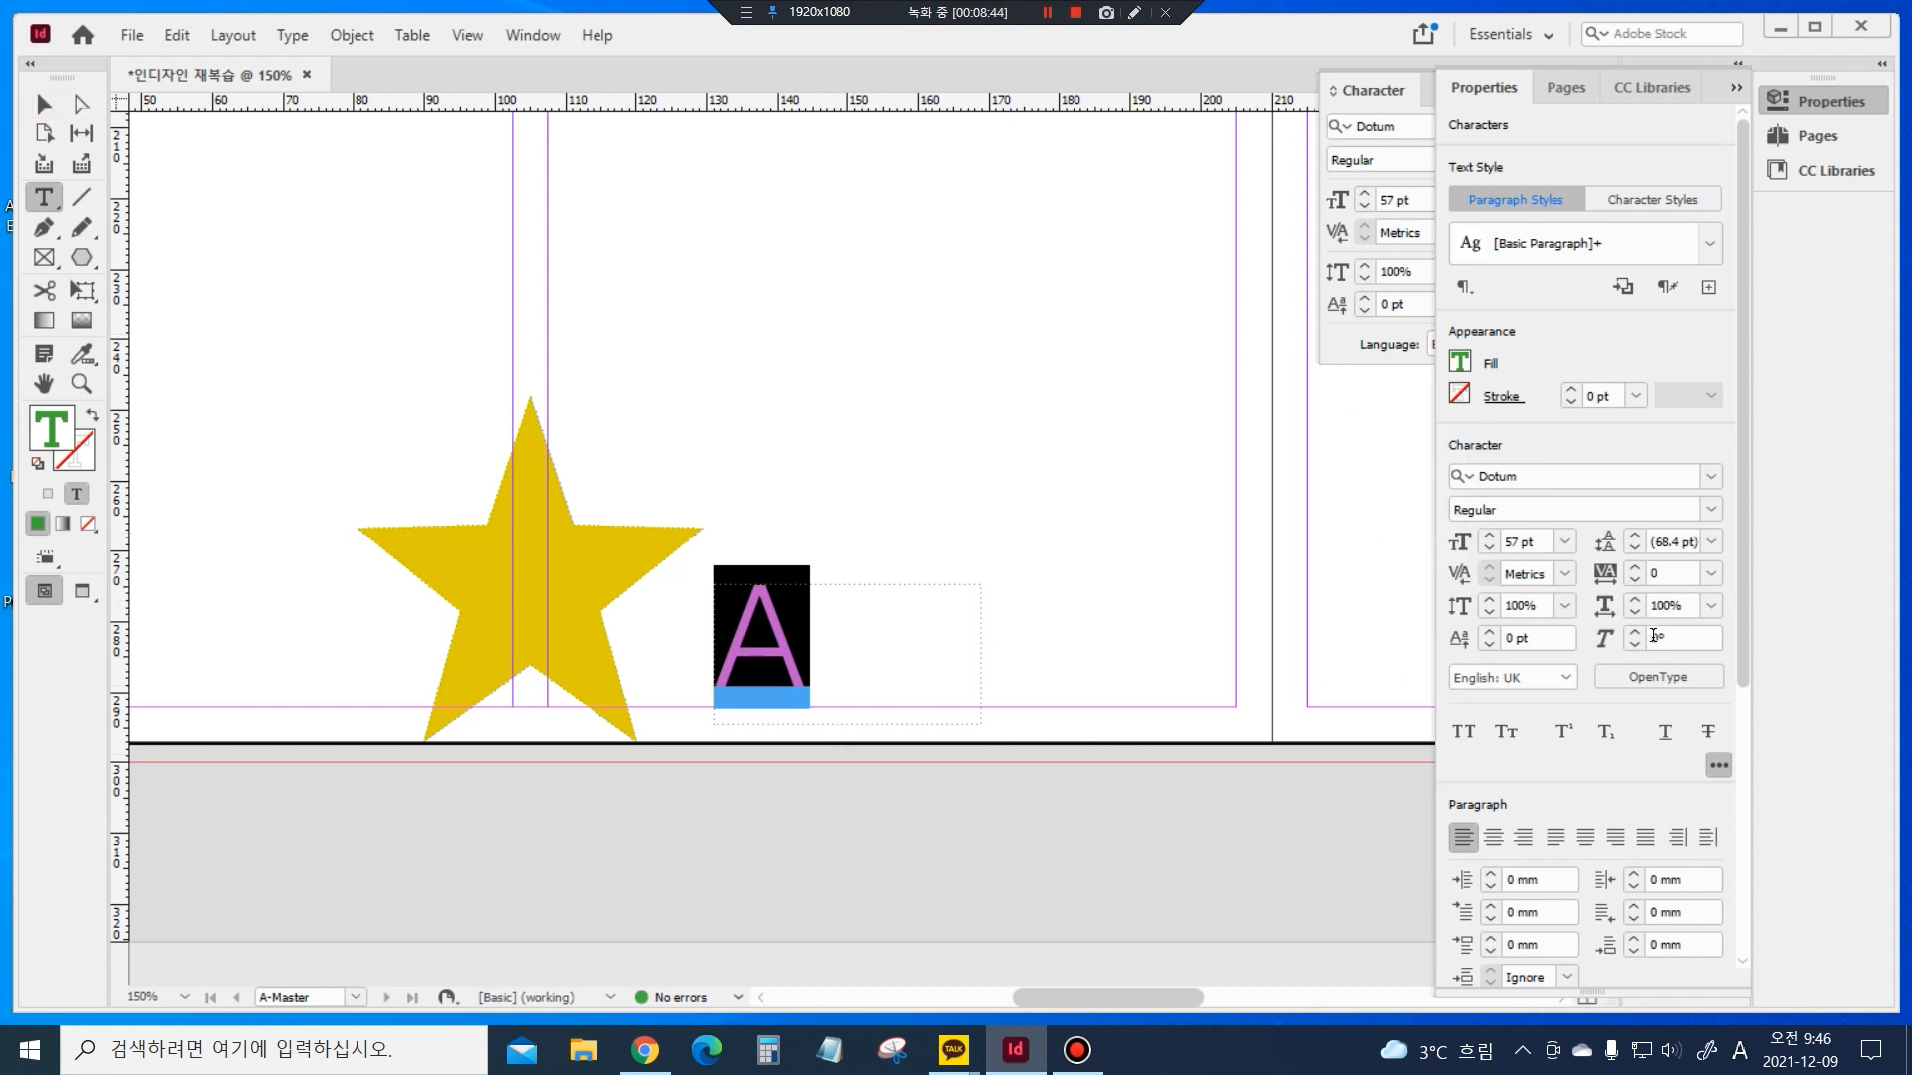
Centre-align the page number in its text frame and move the frame onto the middle of the star
{"action": "left_click", "coordinate": [1522, 845]}
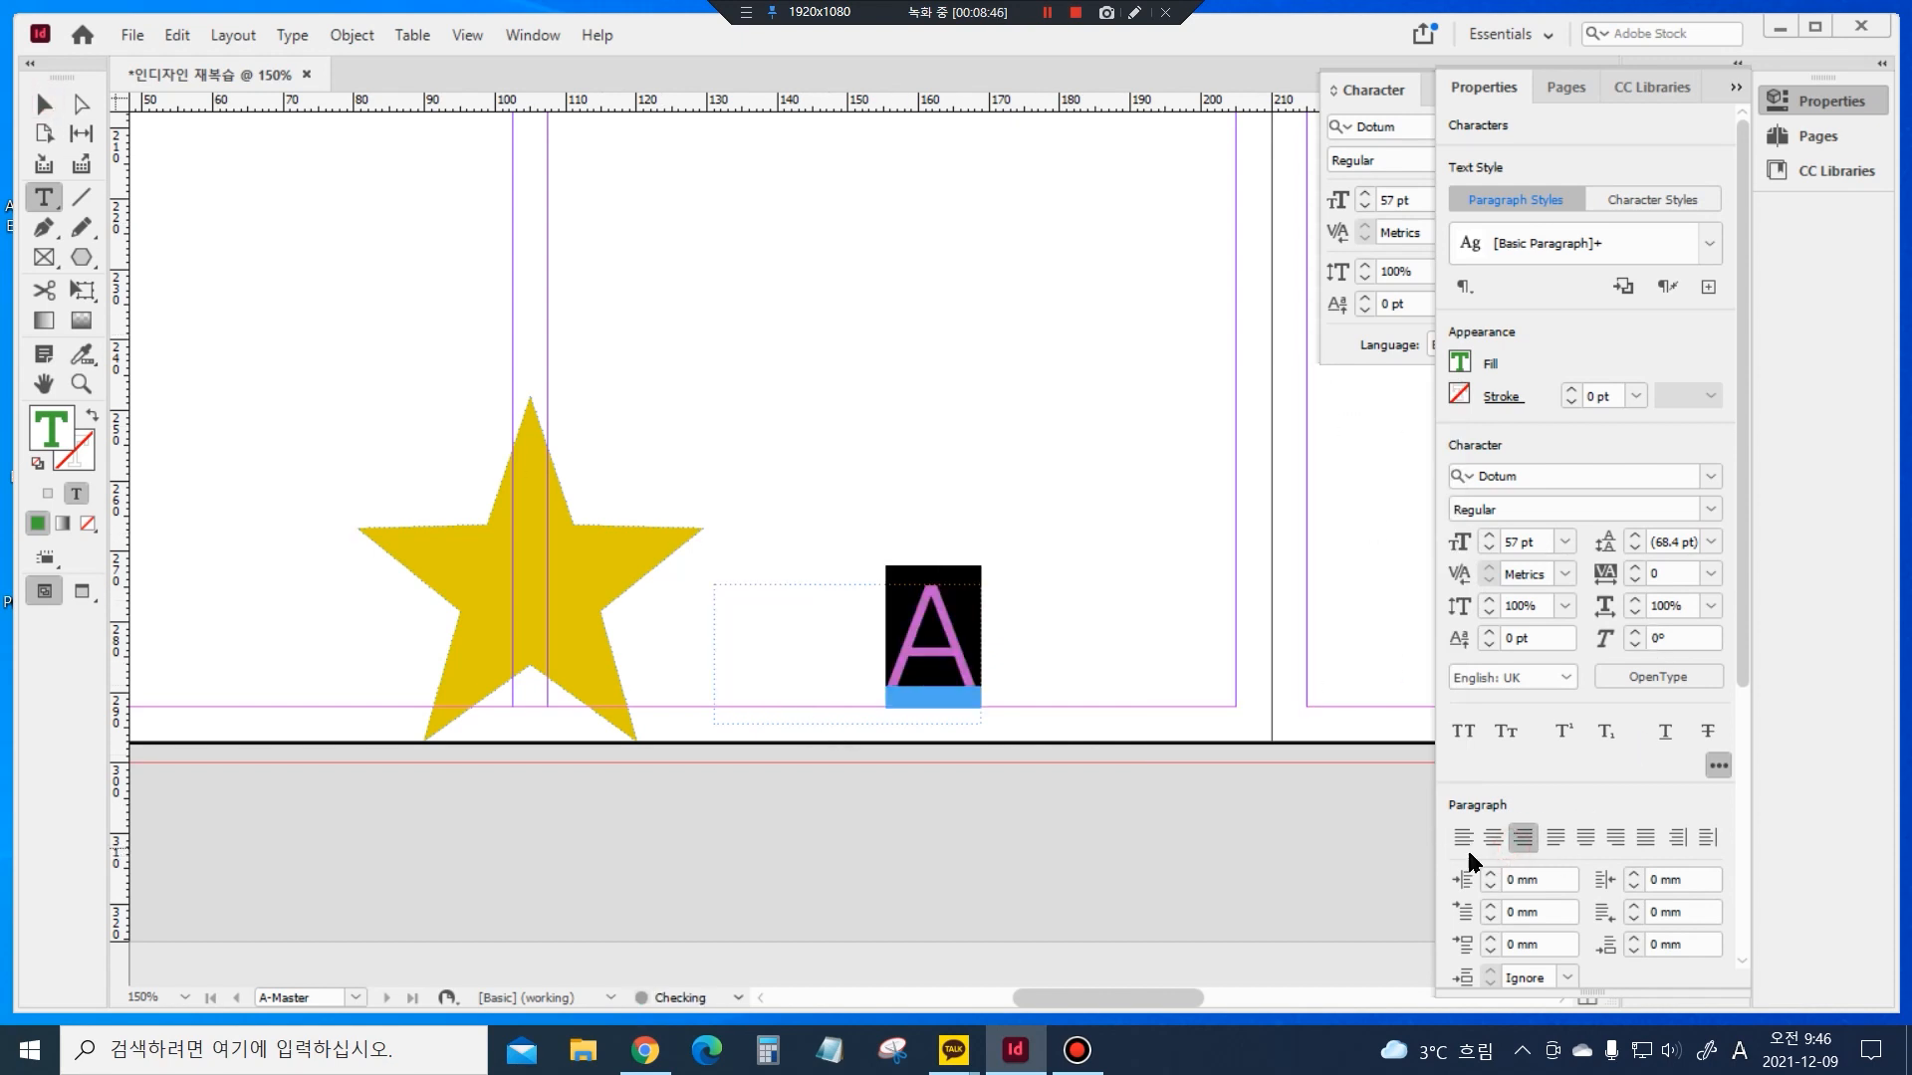
{"action": "left_click", "coordinate": [1493, 838]}
{"action": "left_click", "coordinate": [50, 107]}
{"action": "left_click_drag", "start_coordinate": [922, 630], "coordinate": [549, 576]}
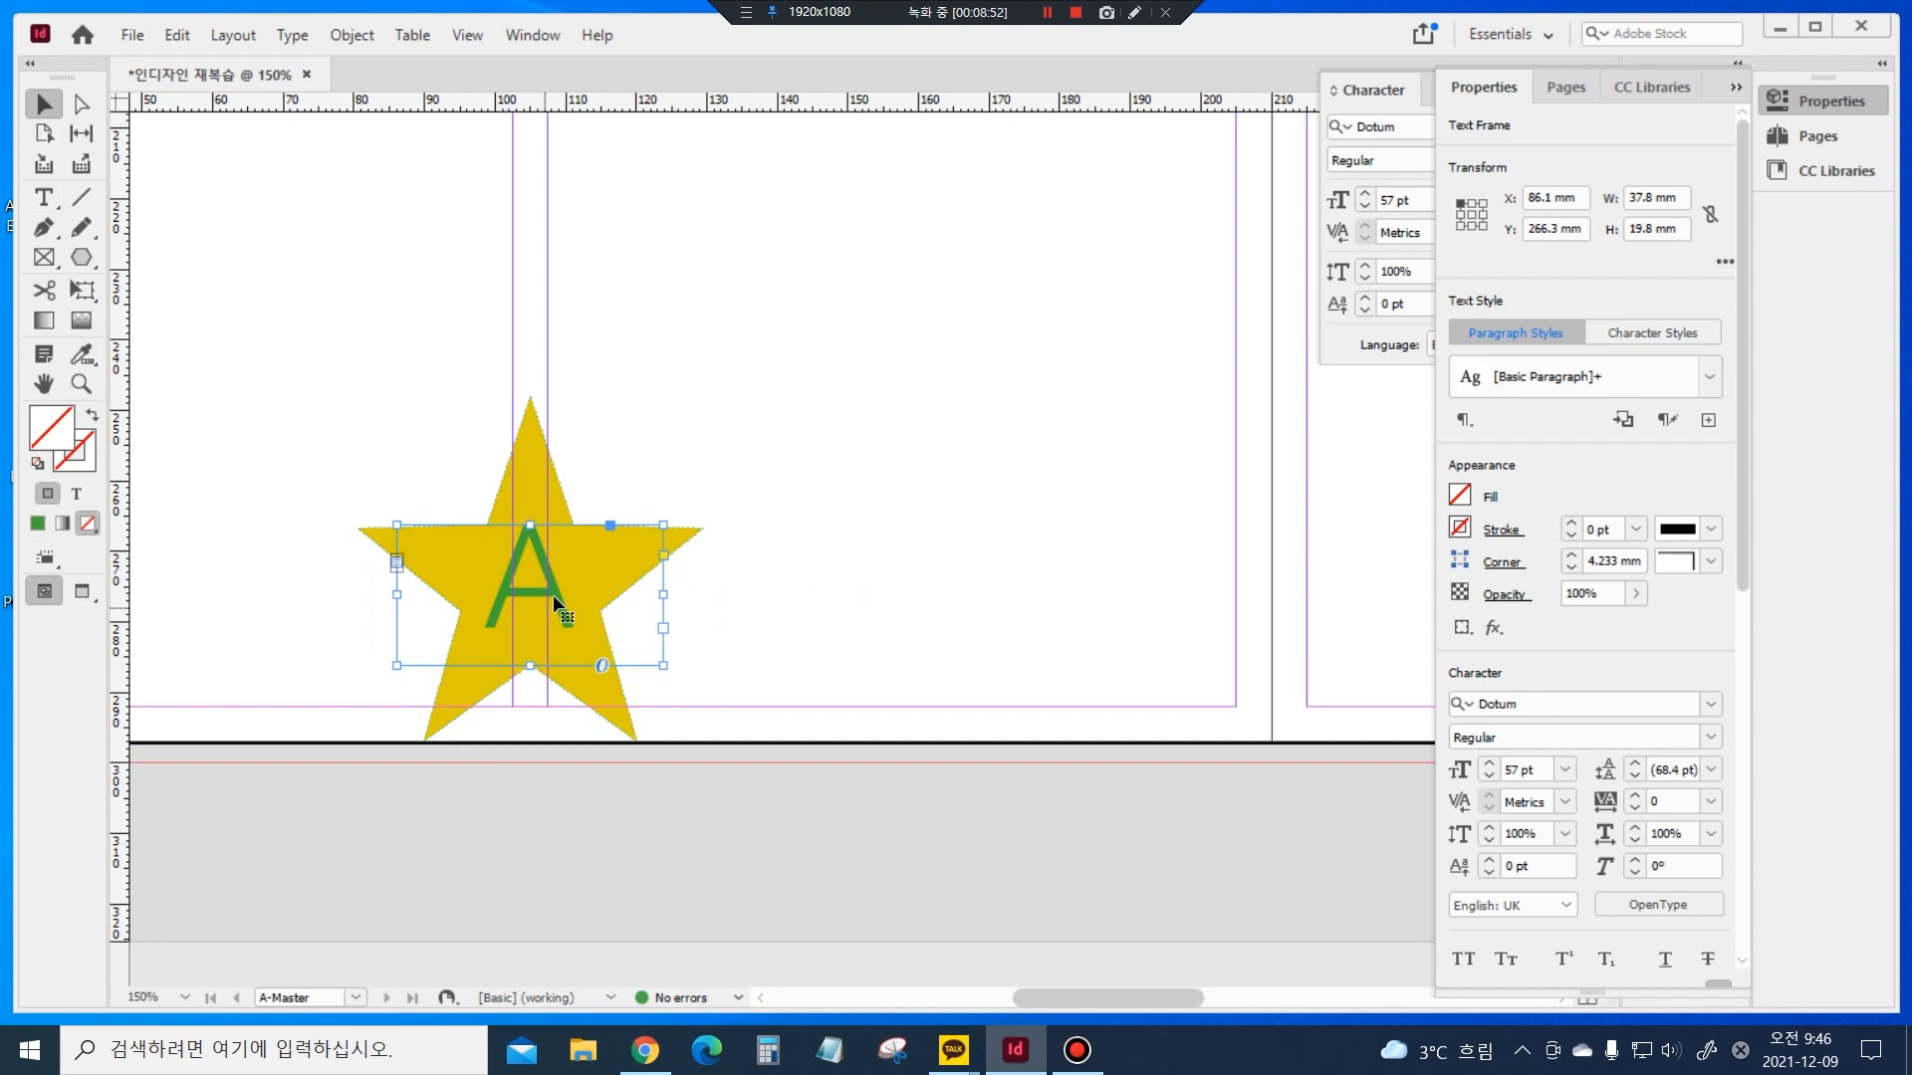
Select the star and the page number frame together and align their centres
{"action": "left_click_drag", "start_coordinate": [740, 485], "coordinate": [599, 611]}
{"action": "left_click_drag", "start_coordinate": [778, 468], "coordinate": [480, 627]}
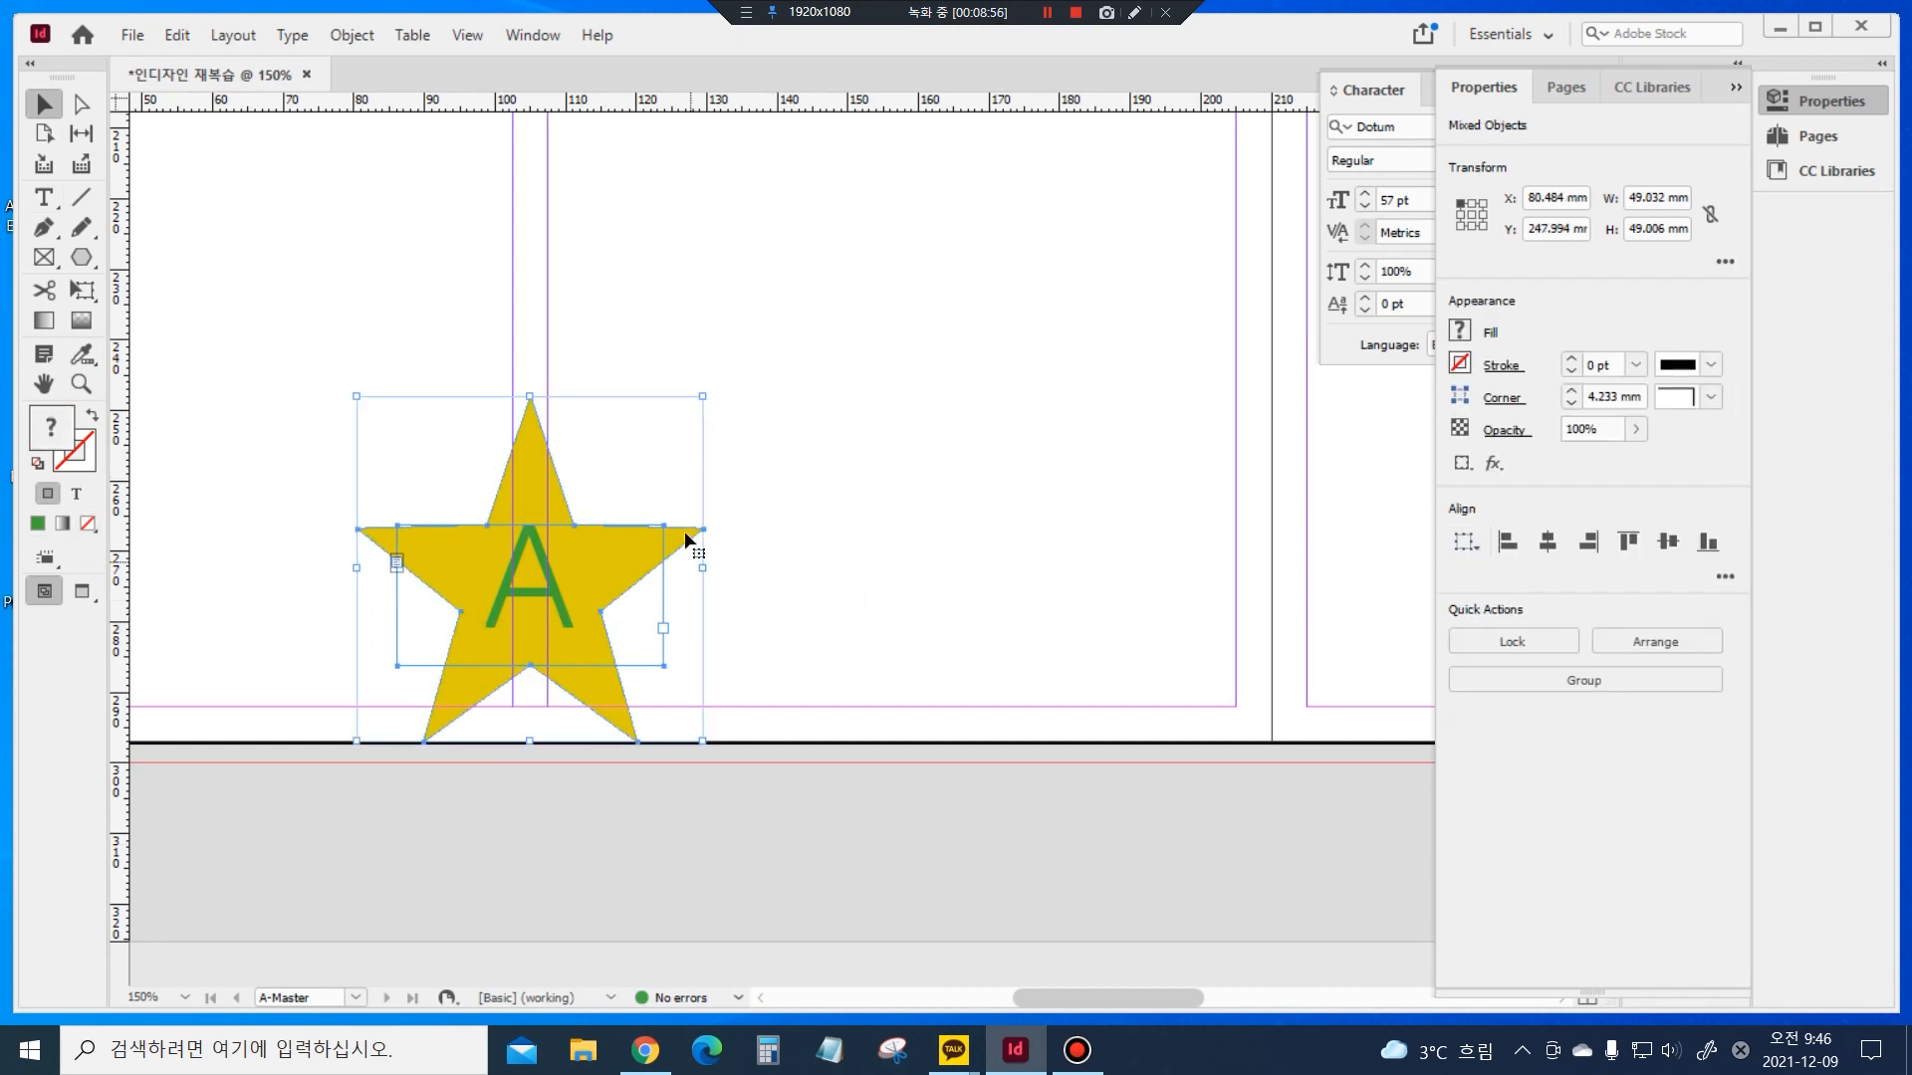
{"action": "left_click_drag", "start_coordinate": [738, 490], "coordinate": [473, 629]}
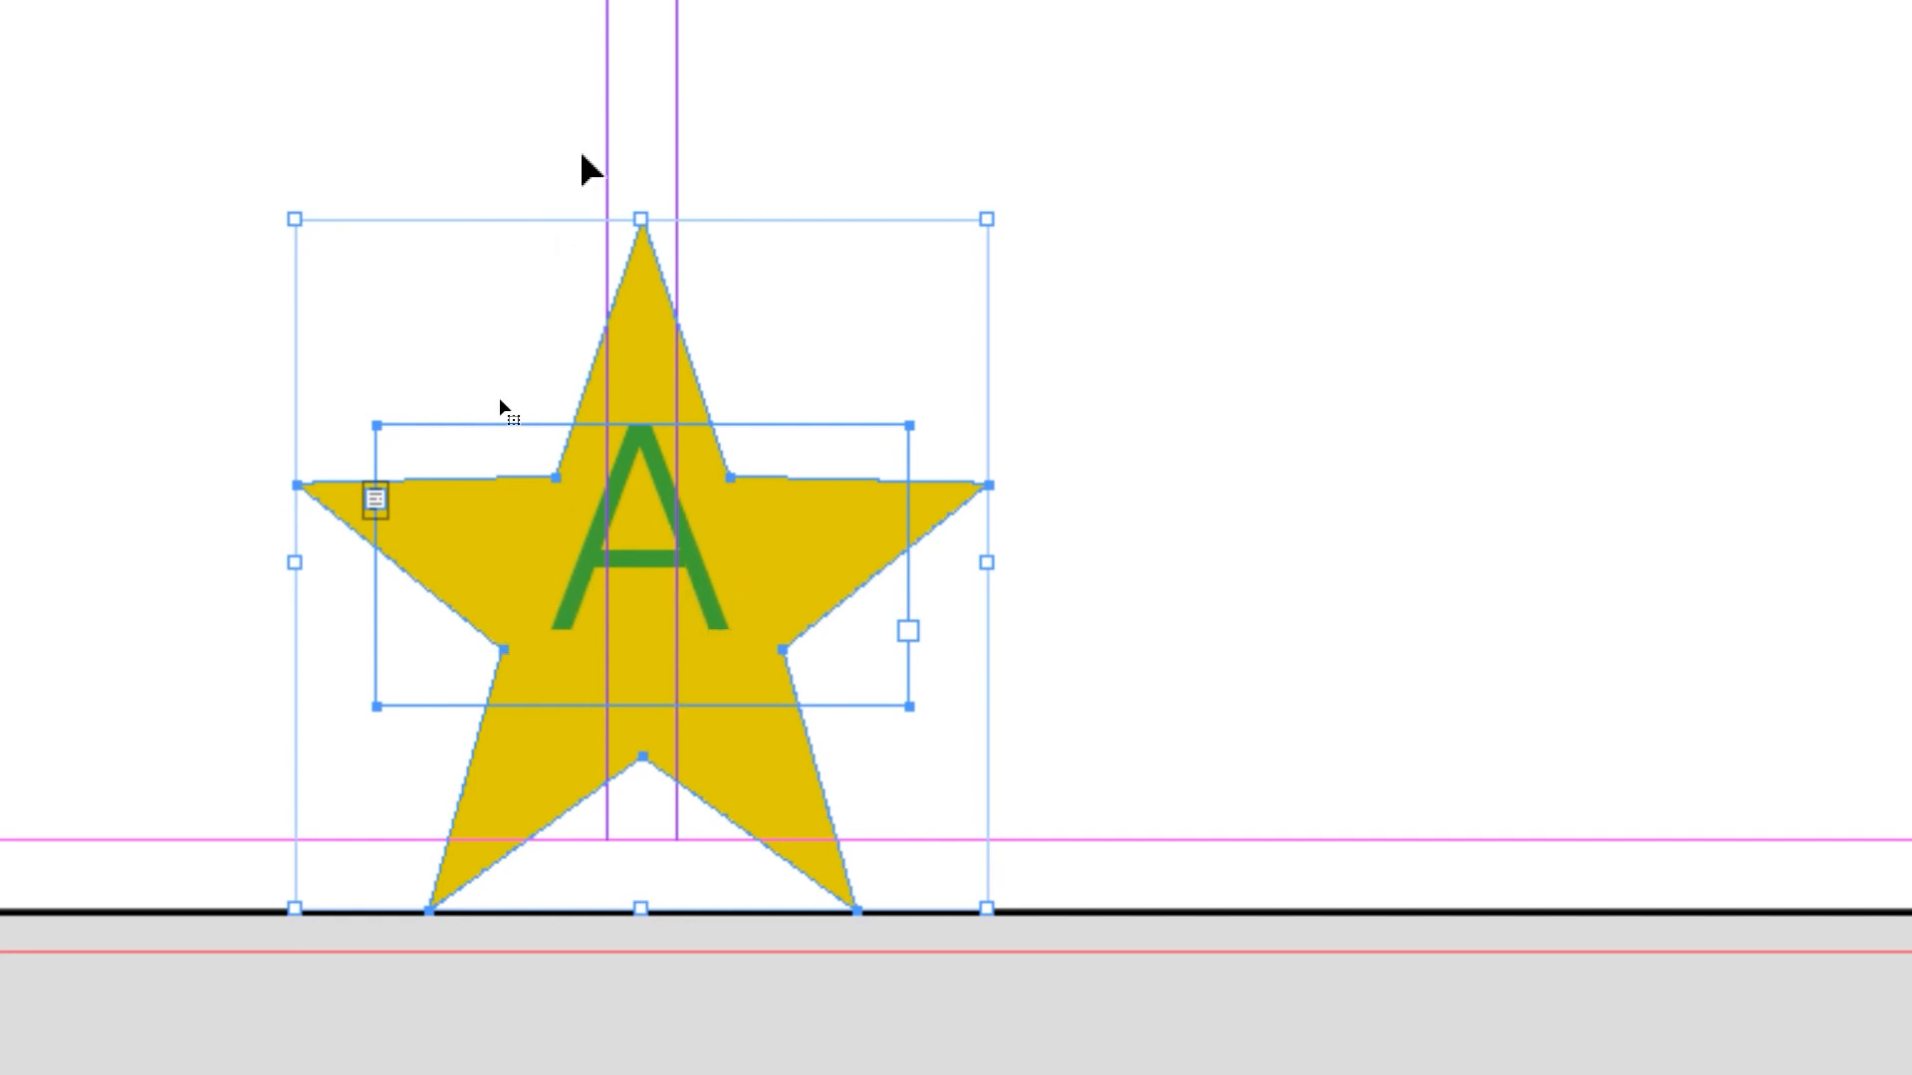
Nudge only the page number frame down until the number sits visually in the middle of the star
{"action": "left_click", "coordinate": [1161, 572]}
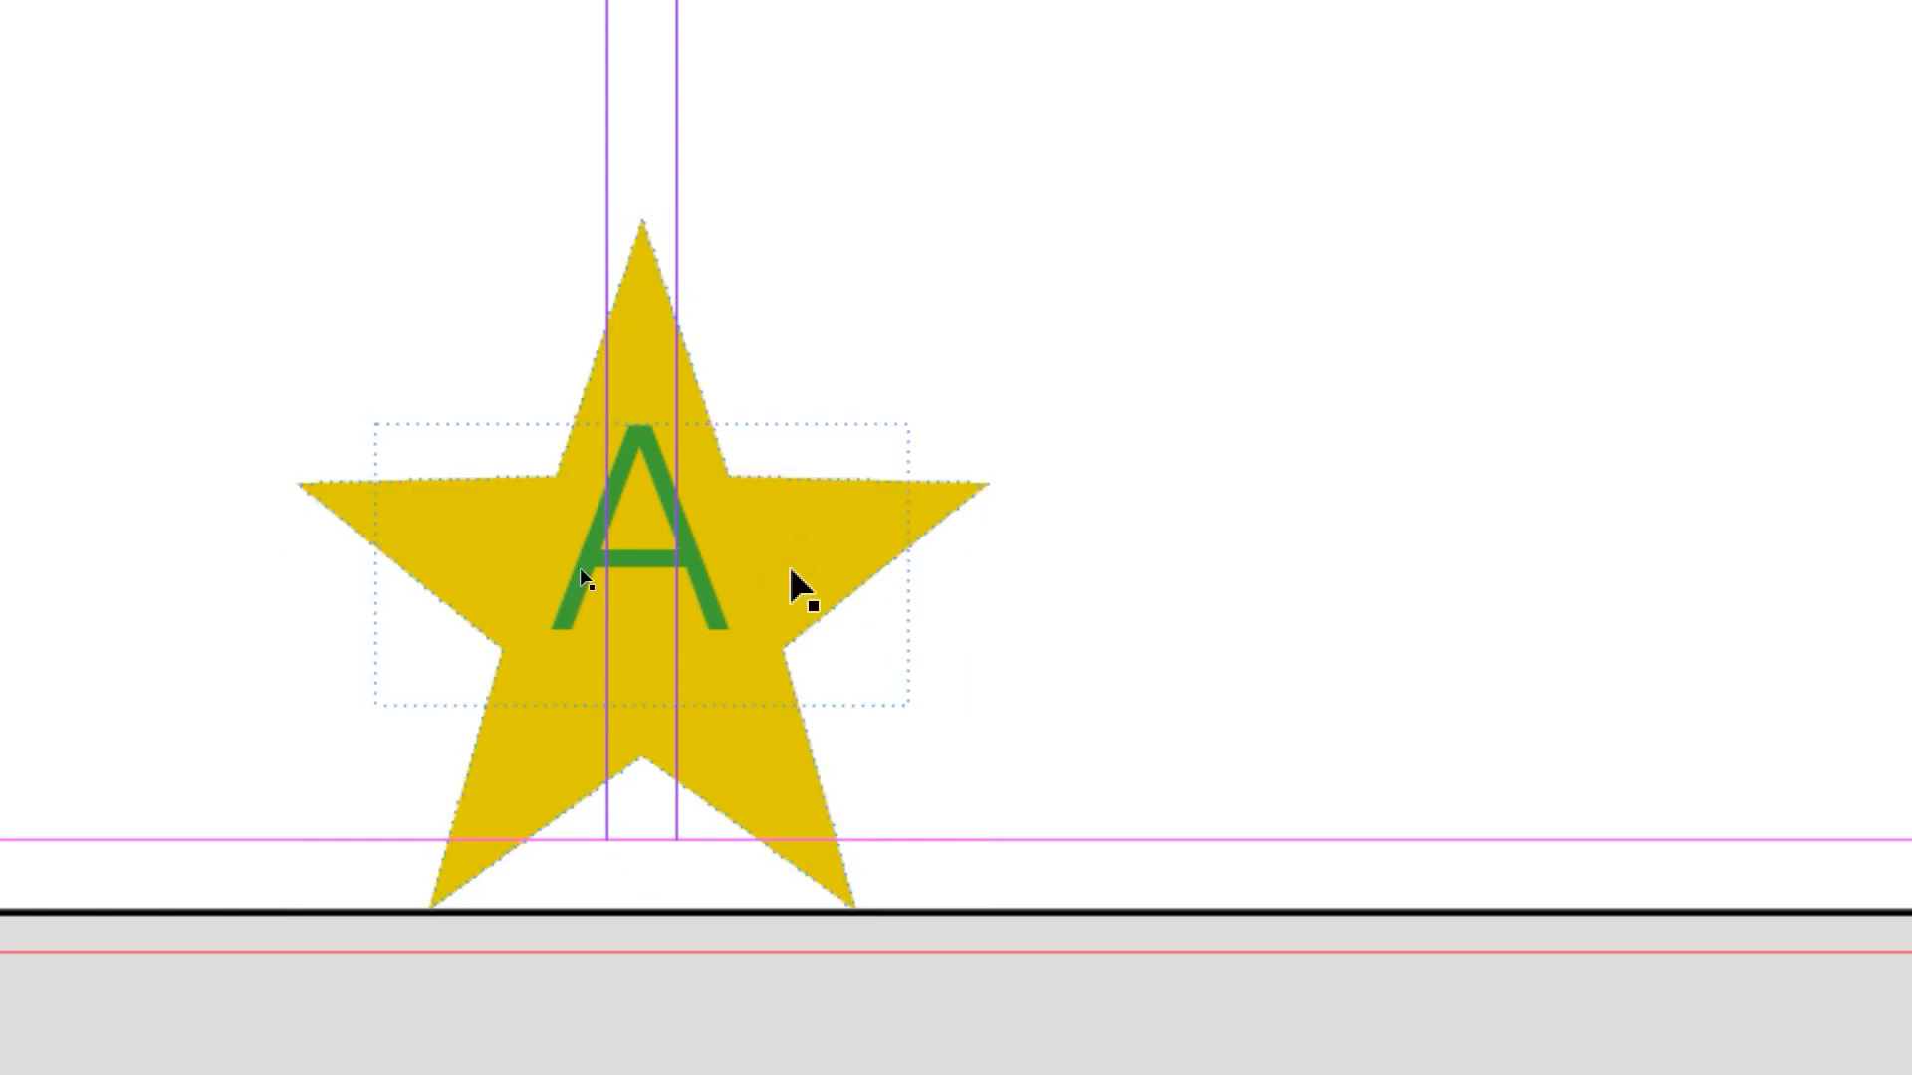
{"action": "left_click", "coordinate": [699, 578]}
{"action": "key", "text": "Down"}
{"action": "key", "text": "Down"}
{"action": "key", "text": "Down"}
{"action": "key", "text": "Down"}
{"action": "key", "text": "Down"}
{"action": "key", "text": "Down"}
{"action": "key", "text": "Down"}
{"action": "key", "text": "Down"}
{"action": "key", "text": "Down"}
{"action": "key", "text": "Down"}
{"action": "key", "text": "Down"}
{"action": "key", "text": "Down"}
{"action": "key", "text": "Down"}
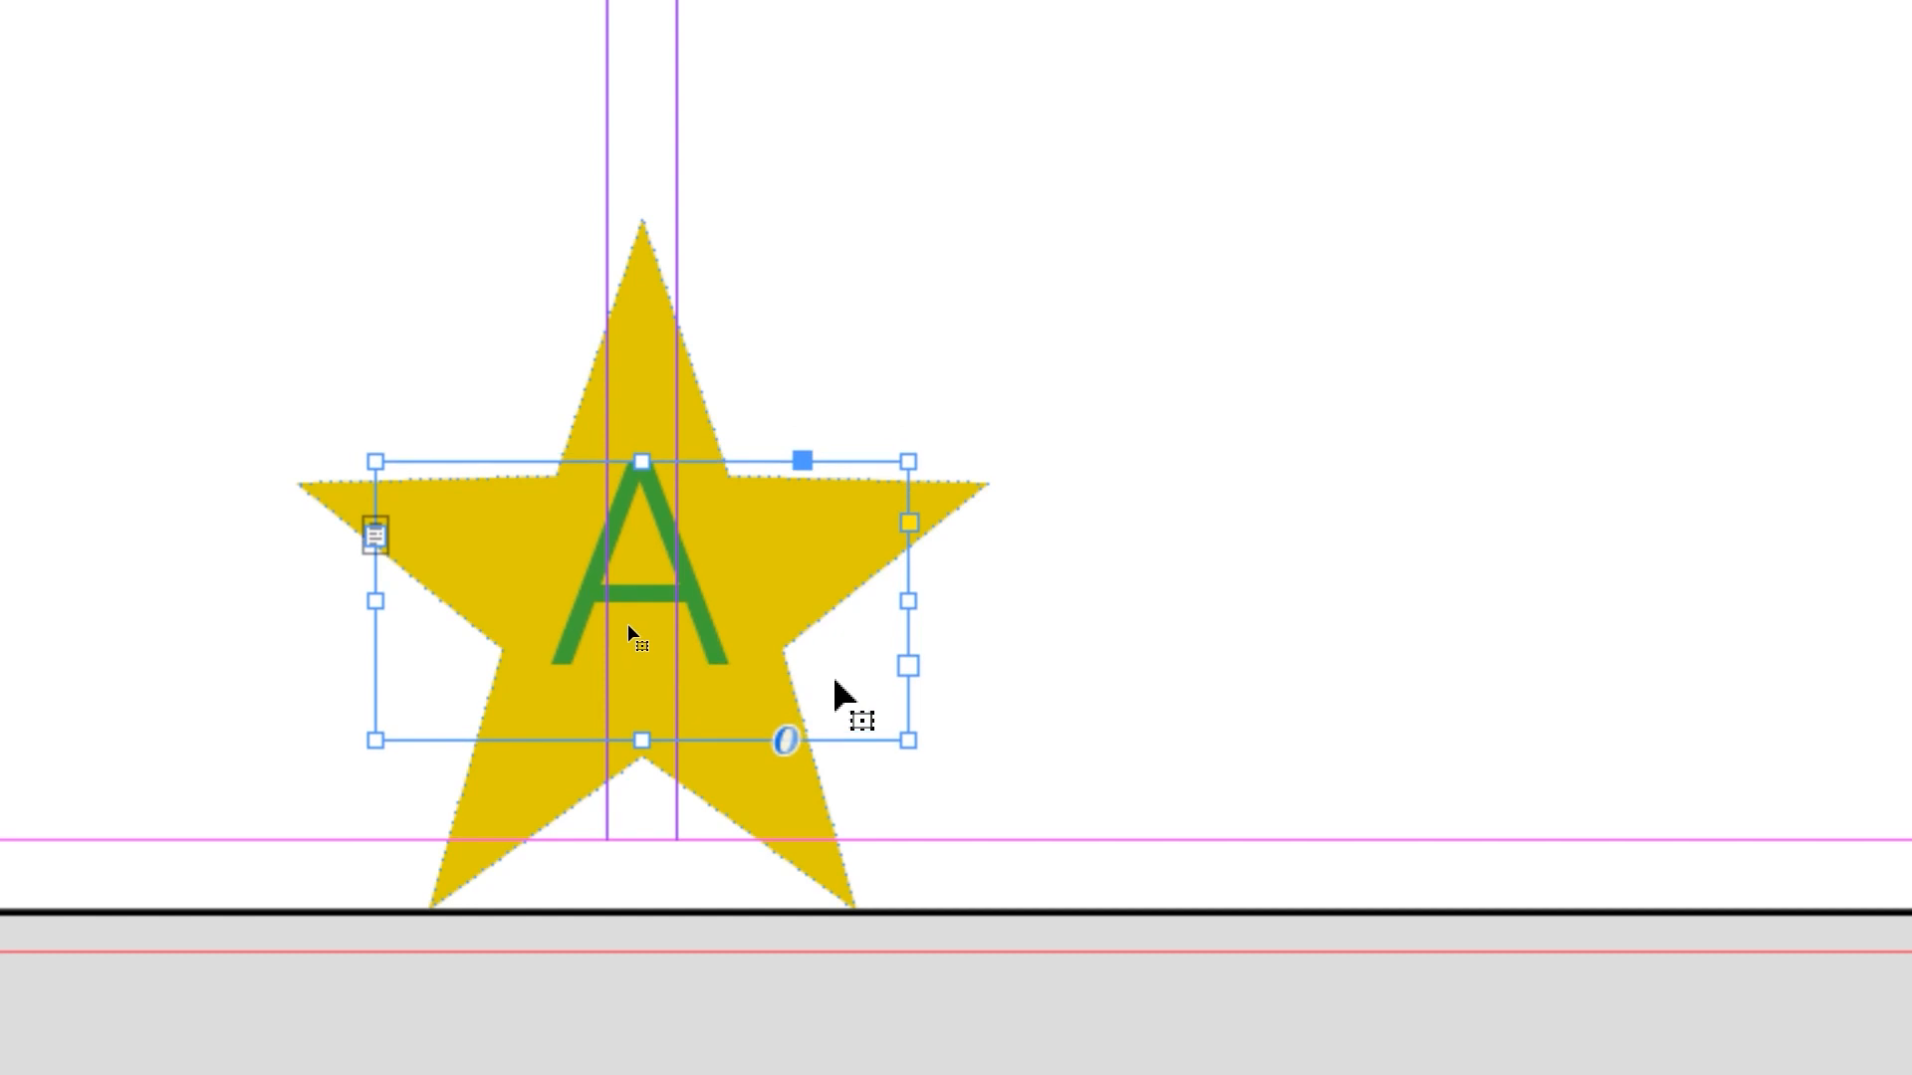
{"action": "key", "text": "Down"}
{"action": "key", "text": "Down"}
{"action": "key", "text": "Left"}
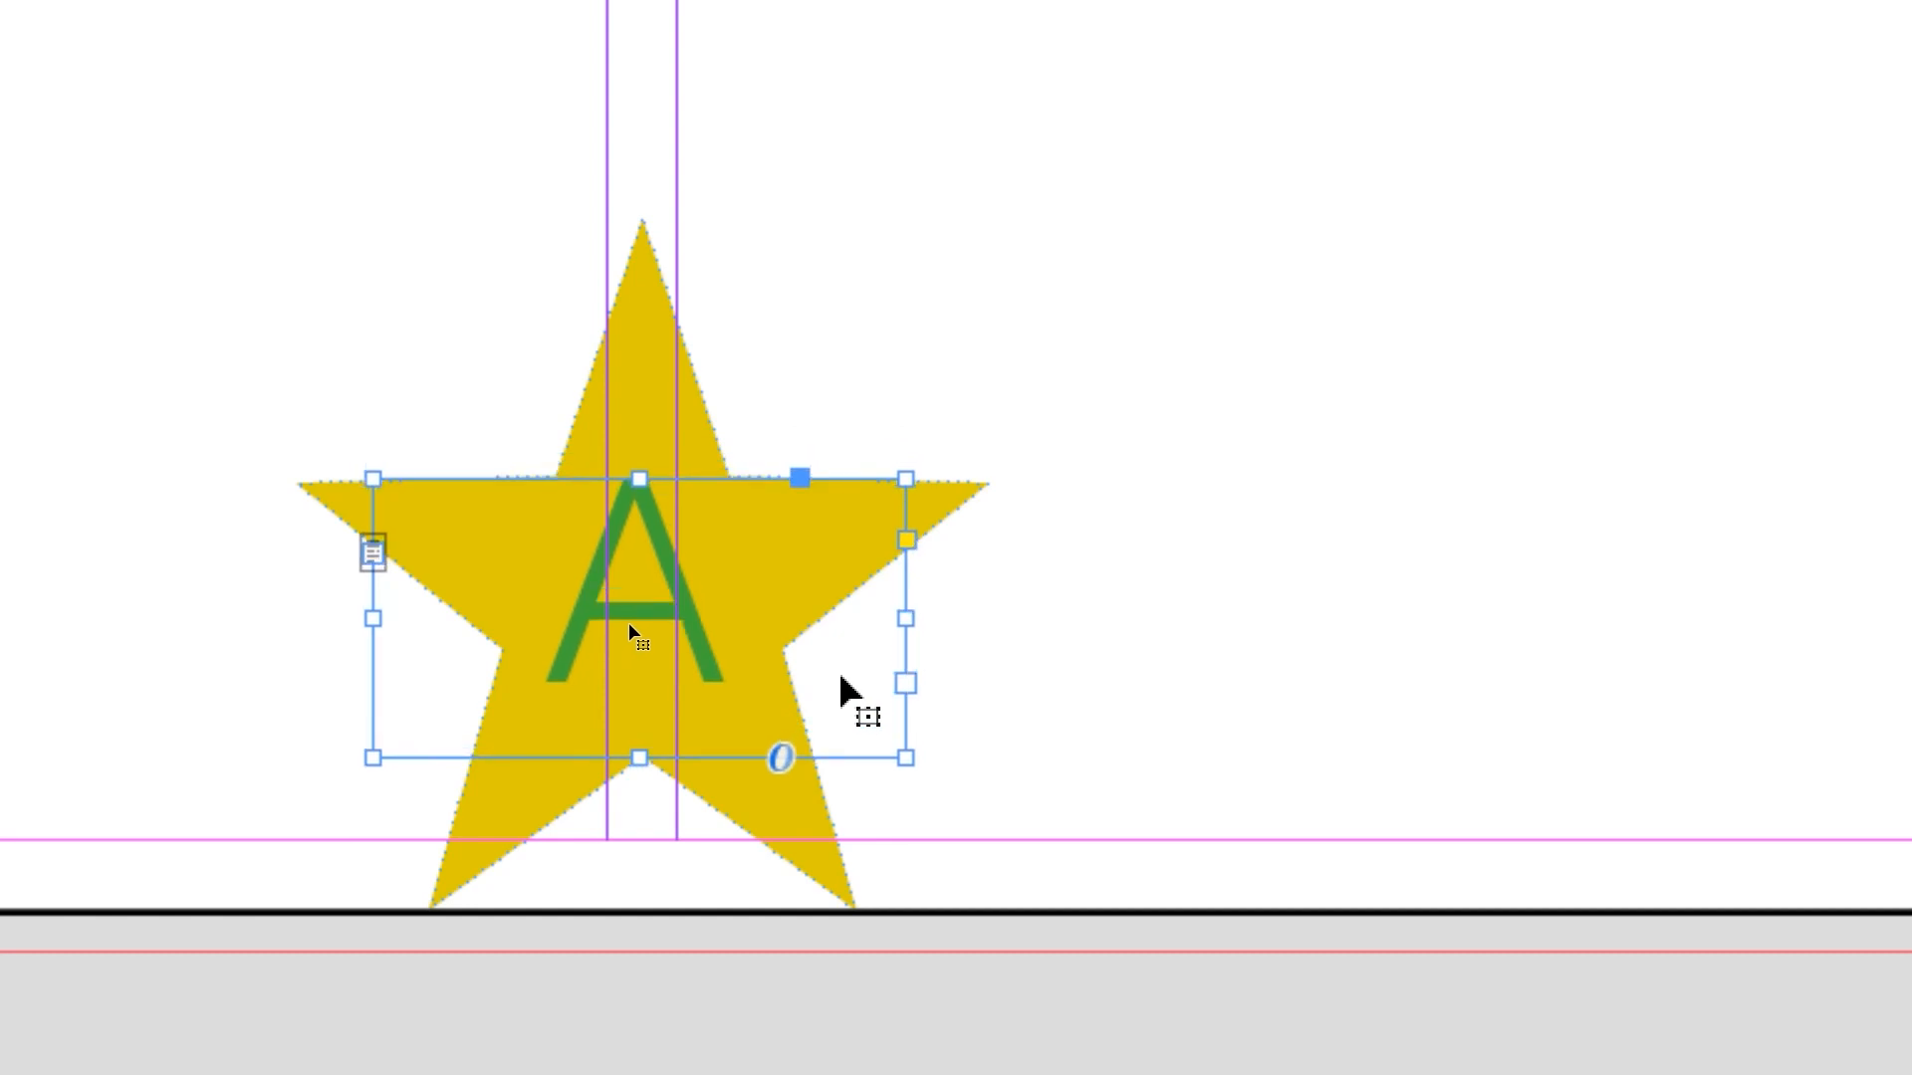
{"action": "key", "text": "Right"}
{"action": "key", "text": "Down"}
{"action": "key", "text": "Down"}
{"action": "key", "text": "Down"}
{"action": "key", "text": "Down"}
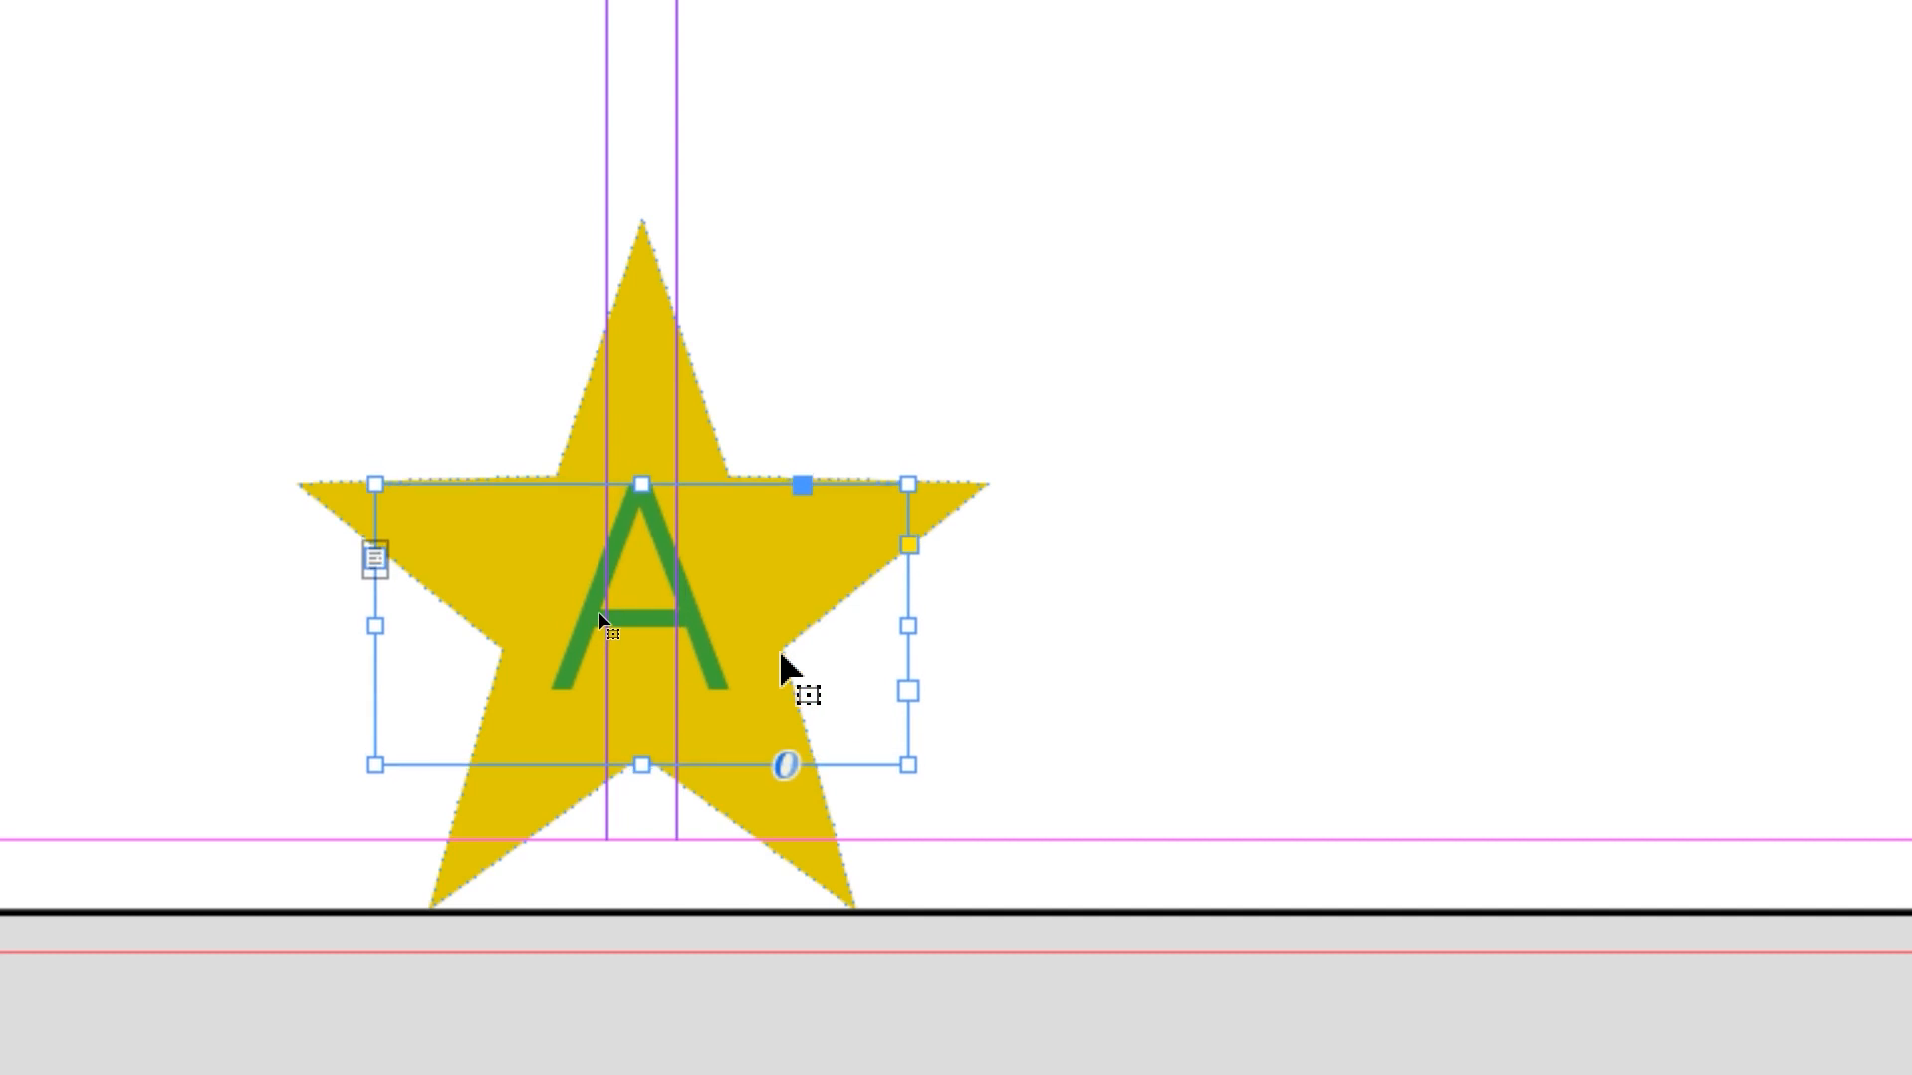
{"action": "key", "text": "Down"}
{"action": "key", "text": "Down"}
{"action": "key", "text": "Right"}
{"action": "left_click", "coordinate": [1102, 614]}
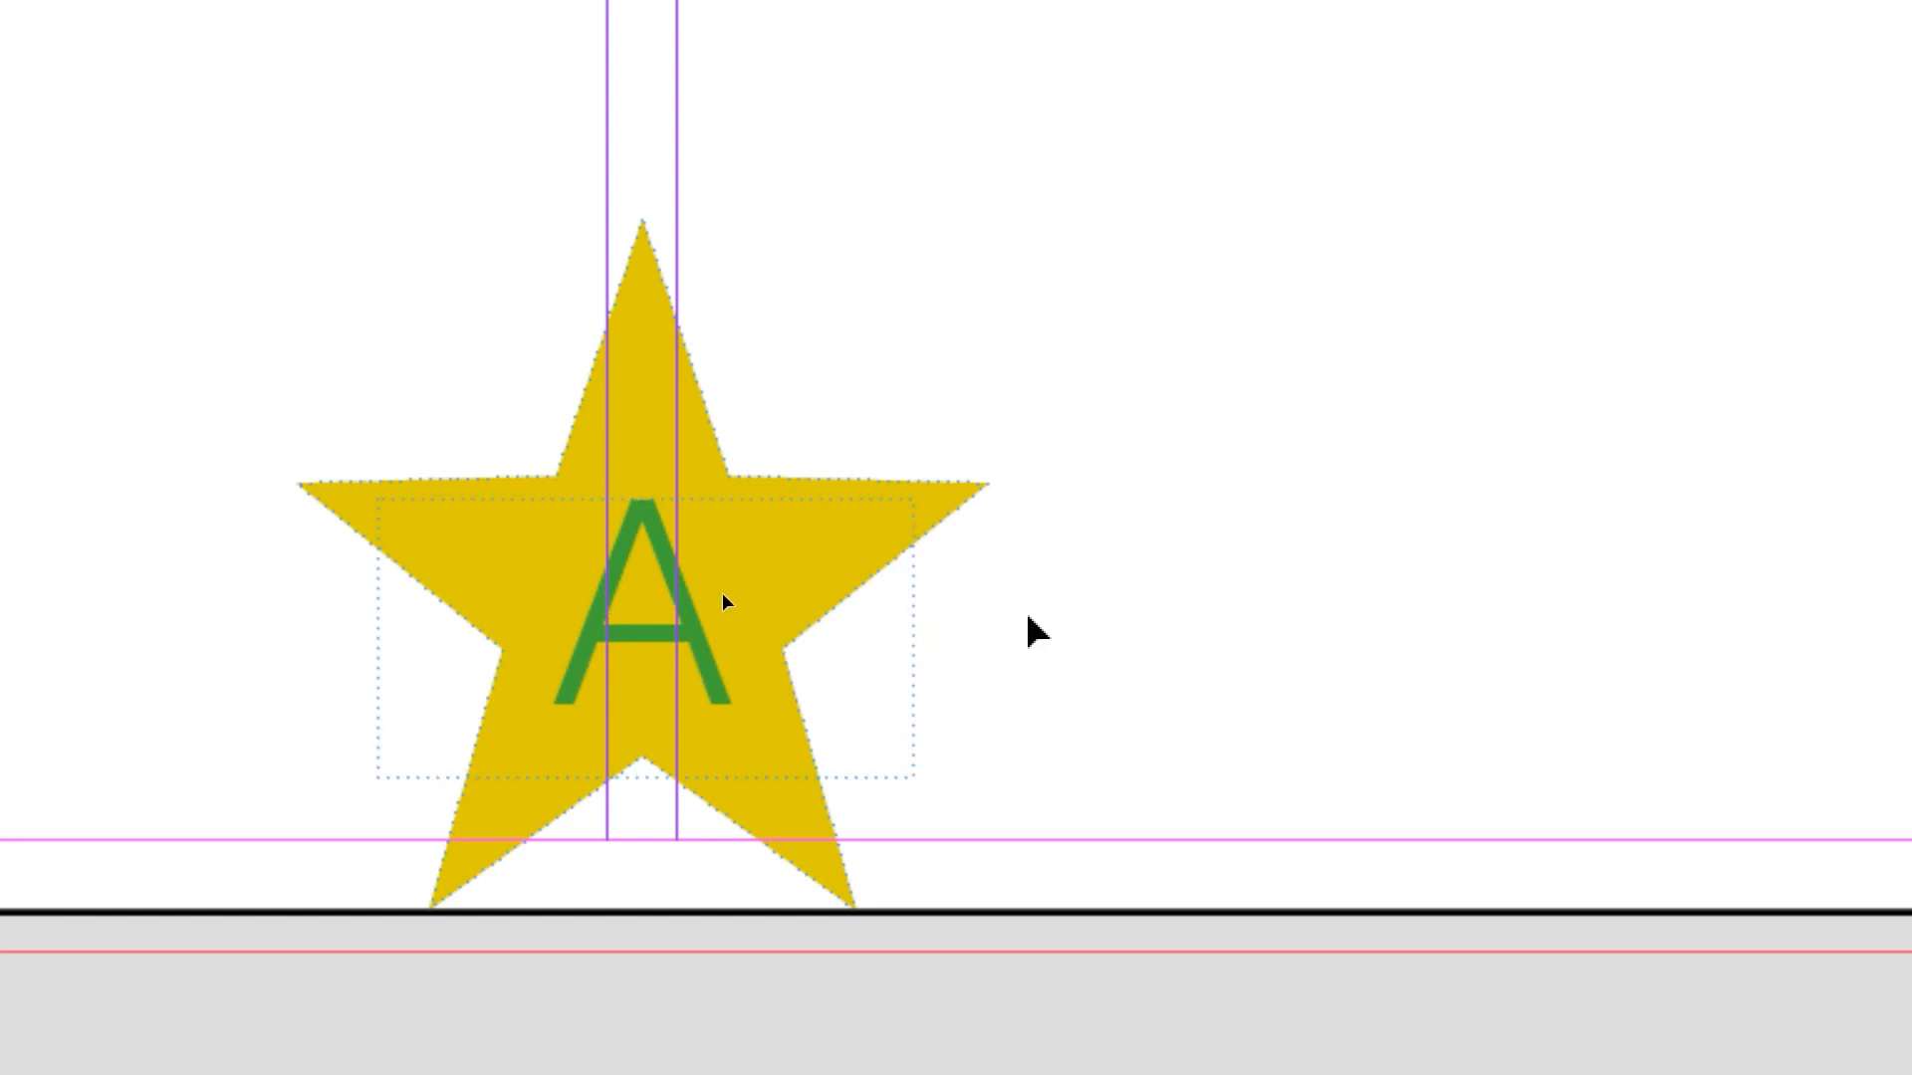
Duplicate the star with its page number onto the right-hand master page, centred on the column gutter at about X 290 mm
{"action": "key", "text": "ctrl+0"}
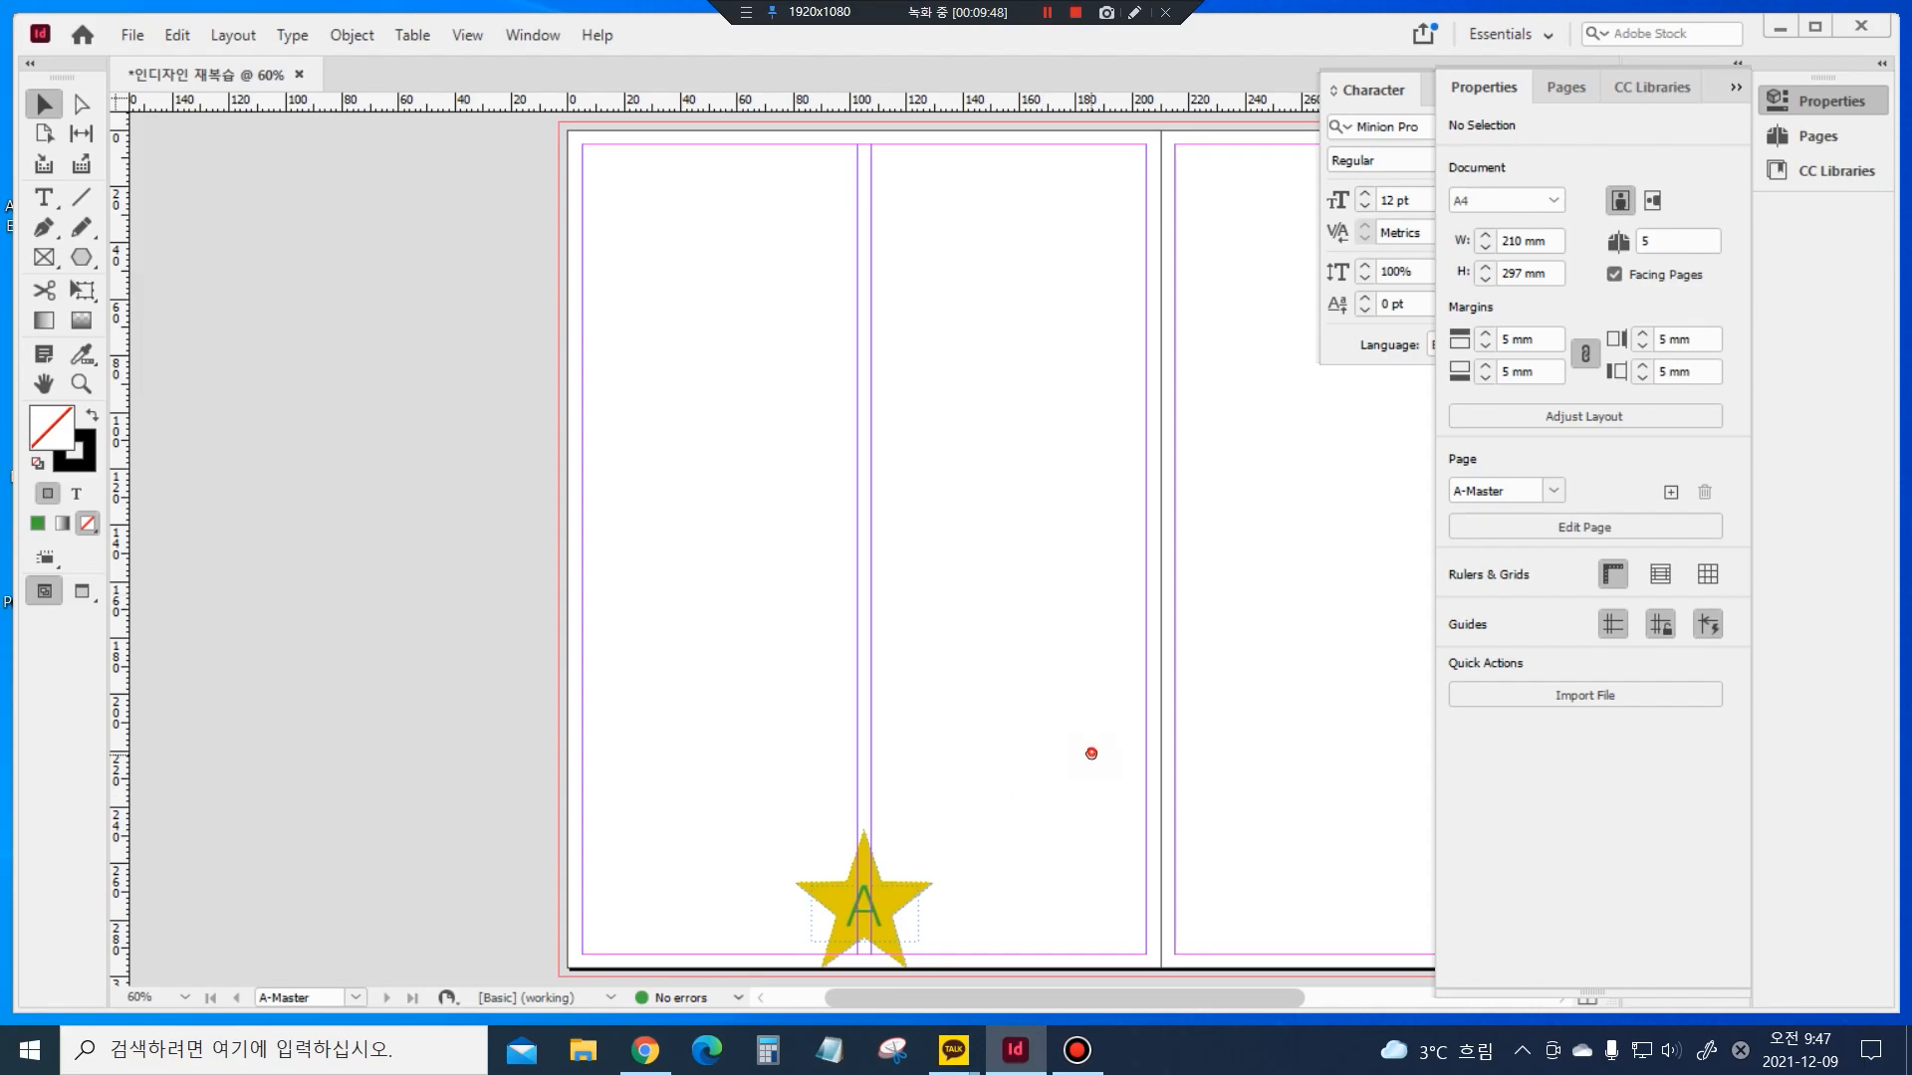
{"action": "left_click_drag", "start_coordinate": [1088, 751], "coordinate": [521, 547]}
{"action": "left_click_drag", "start_coordinate": [420, 719], "coordinate": [217, 870]}
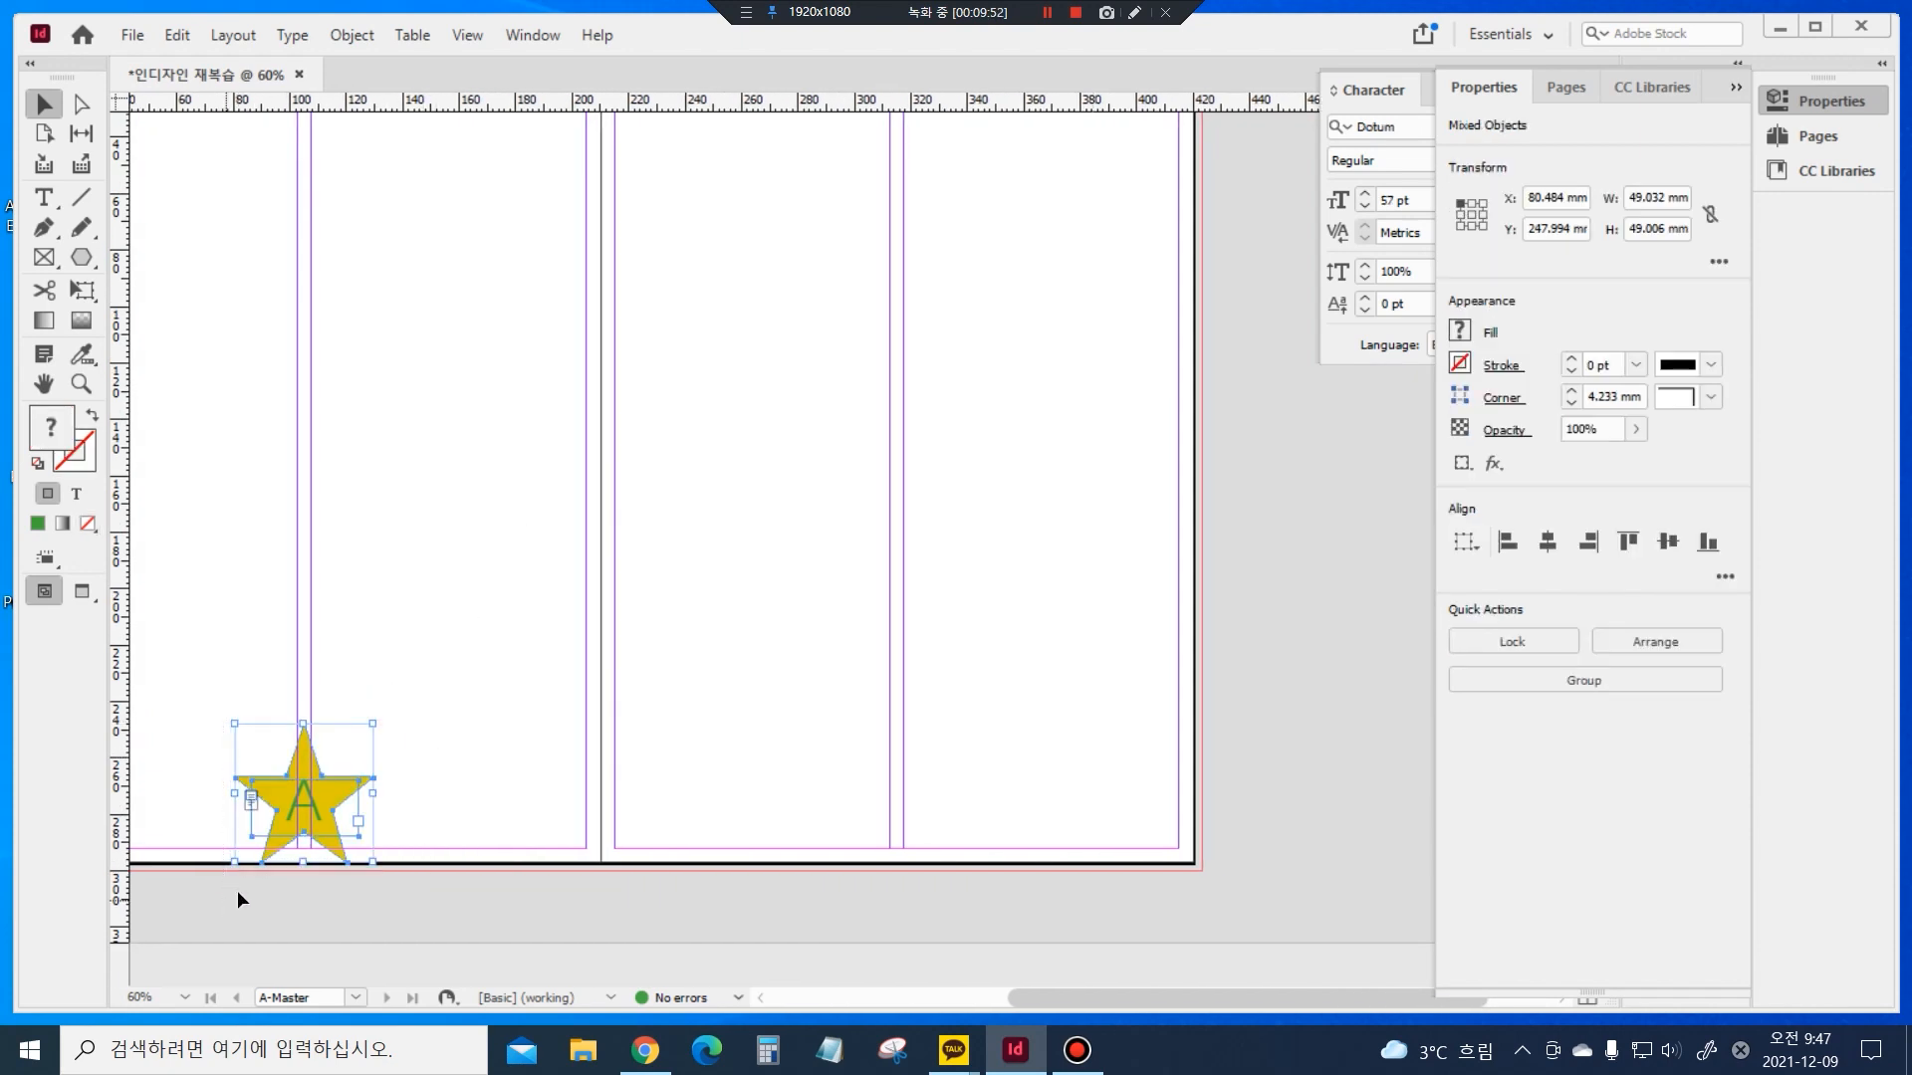
{"action": "left_click_drag", "start_coordinate": [321, 805], "coordinate": [920, 805]}
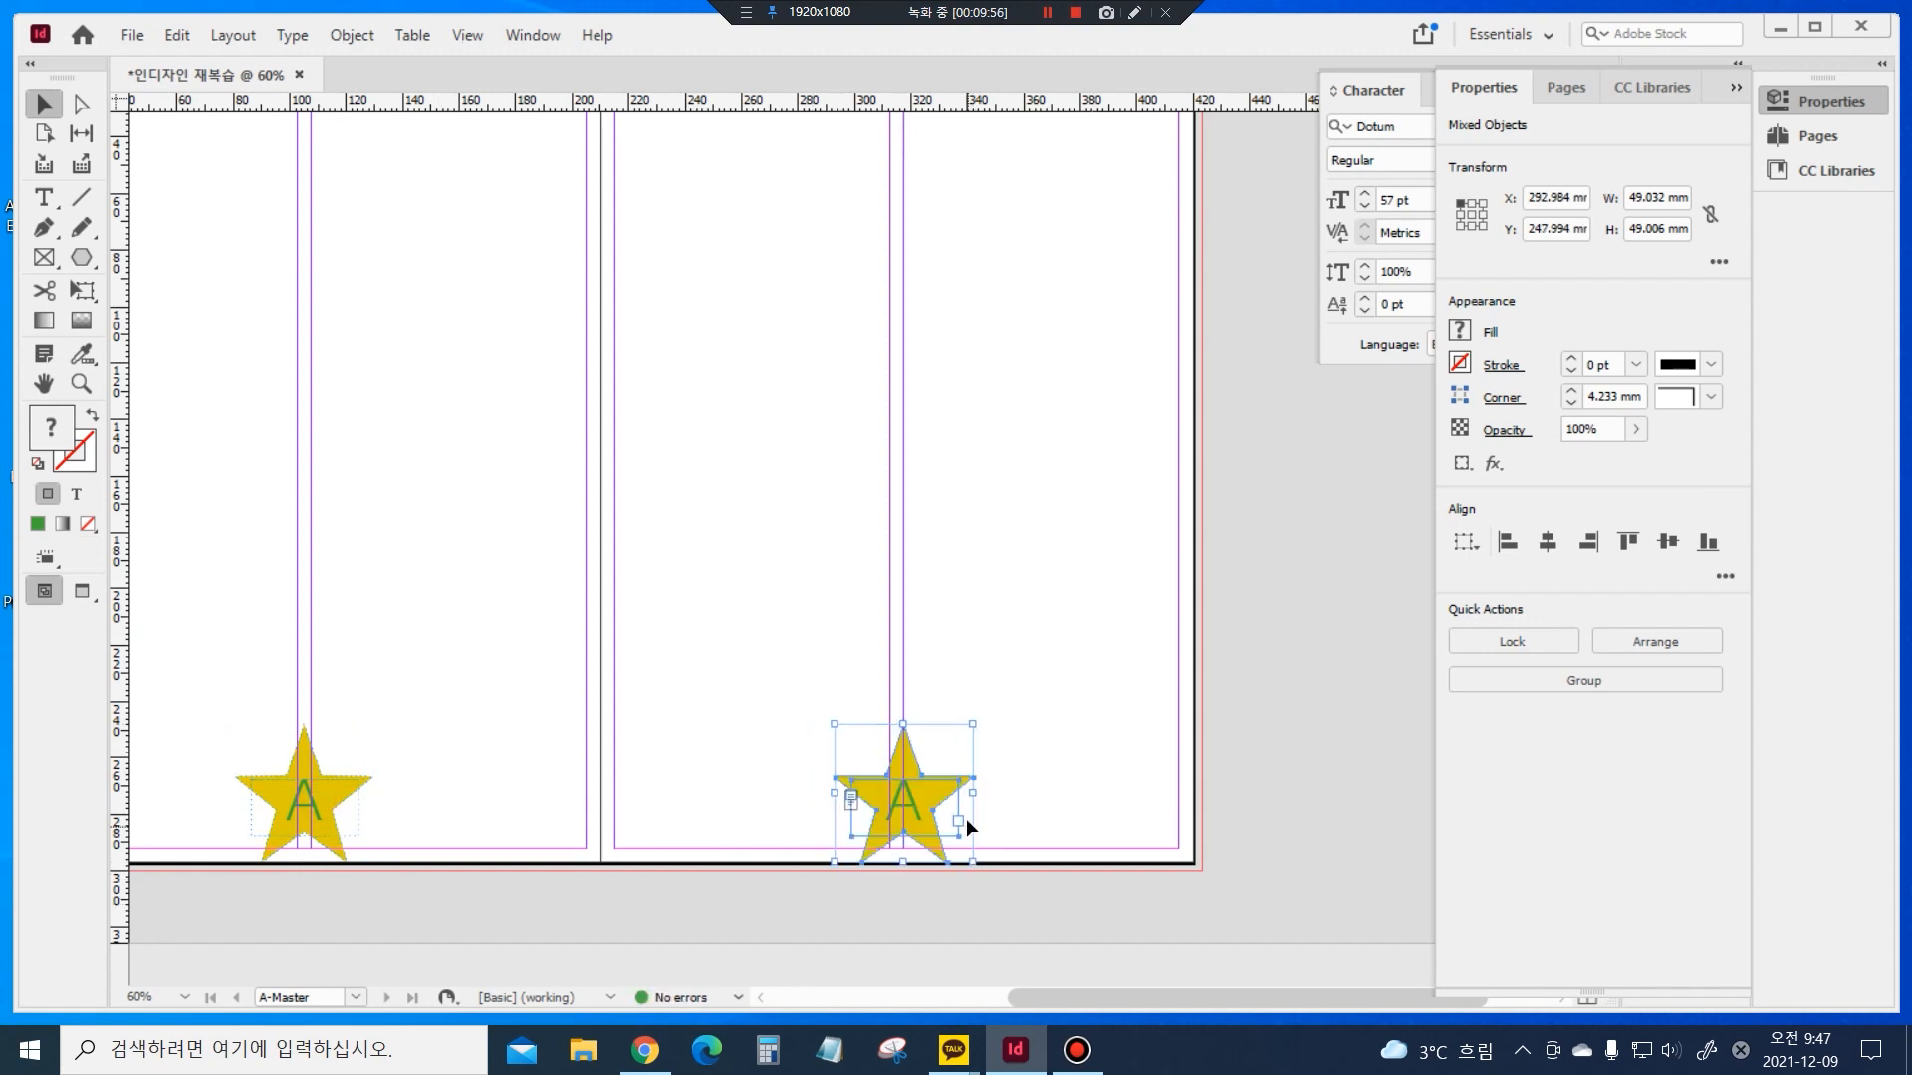
{"action": "key", "text": "Left"}
{"action": "key", "text": "Left"}
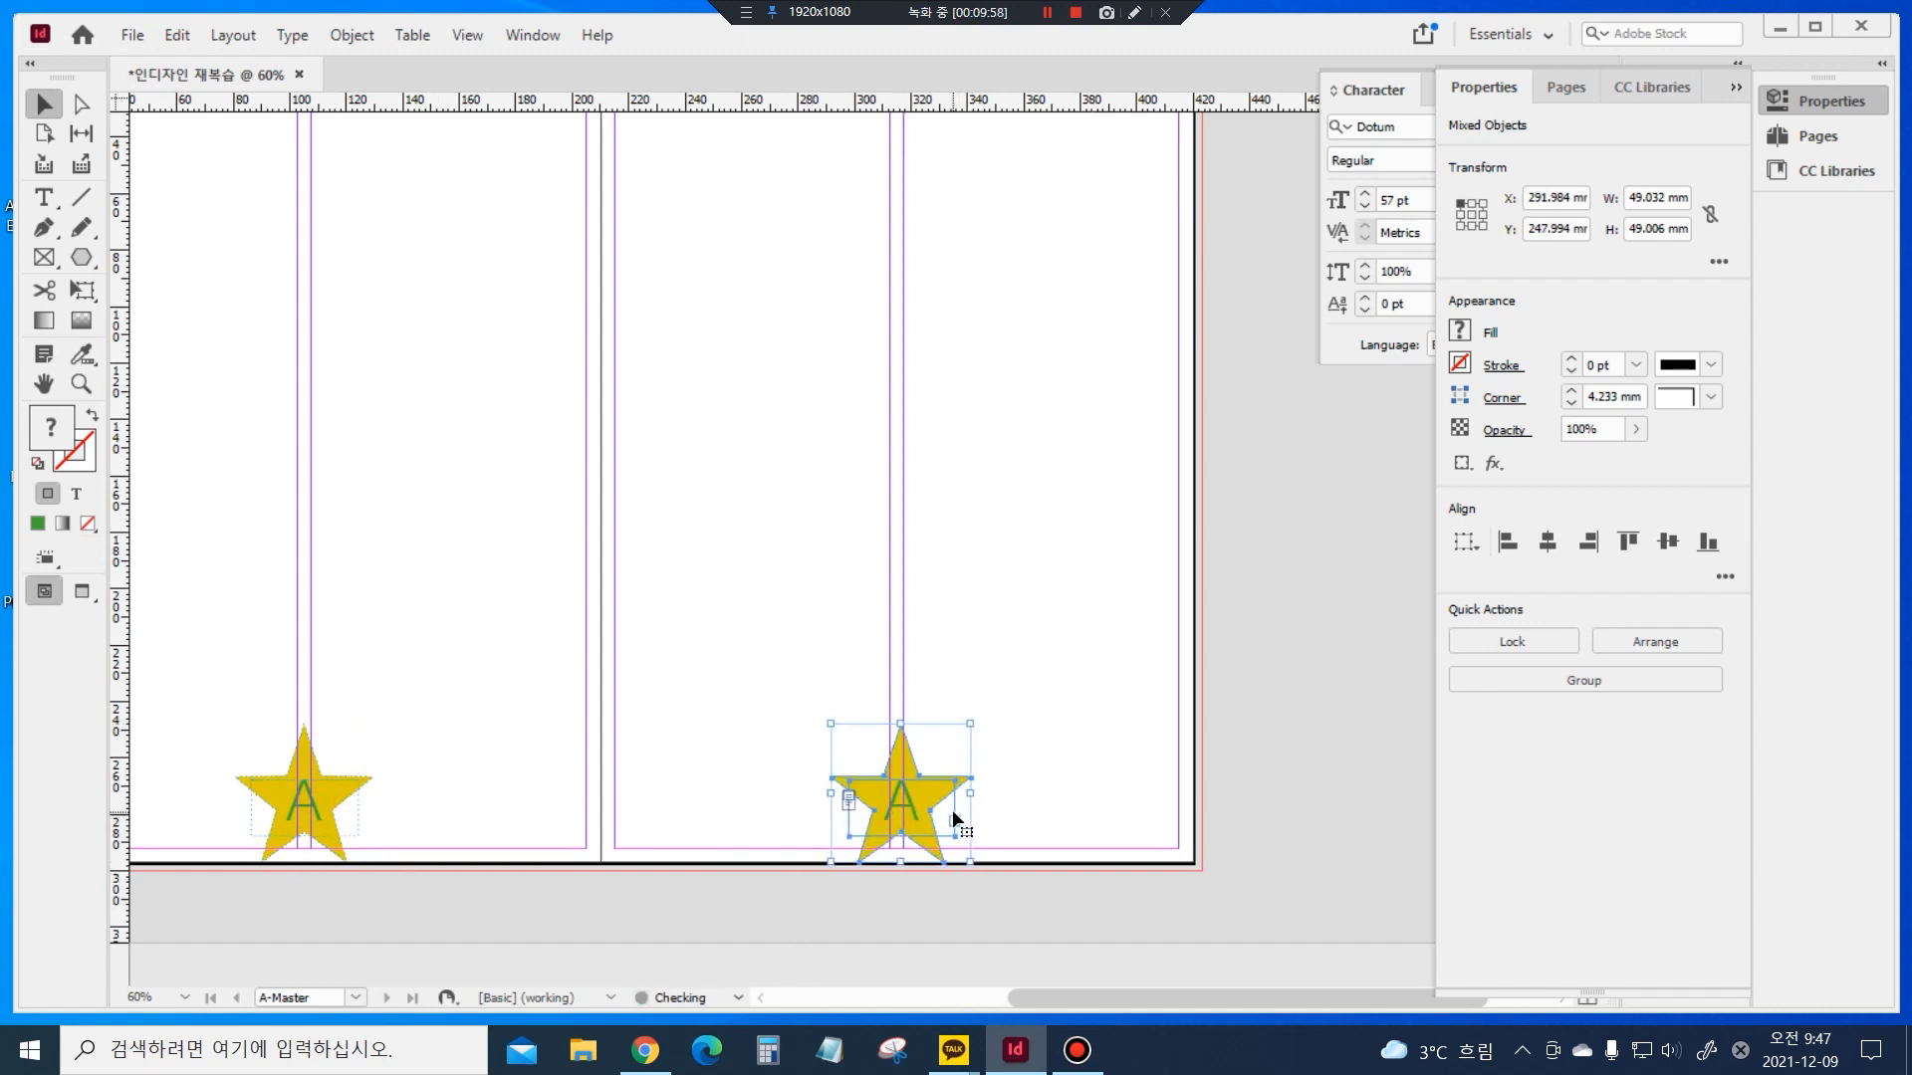
{"action": "key", "text": "Left"}
{"action": "key", "text": "Left"}
{"action": "key", "text": "Left"}
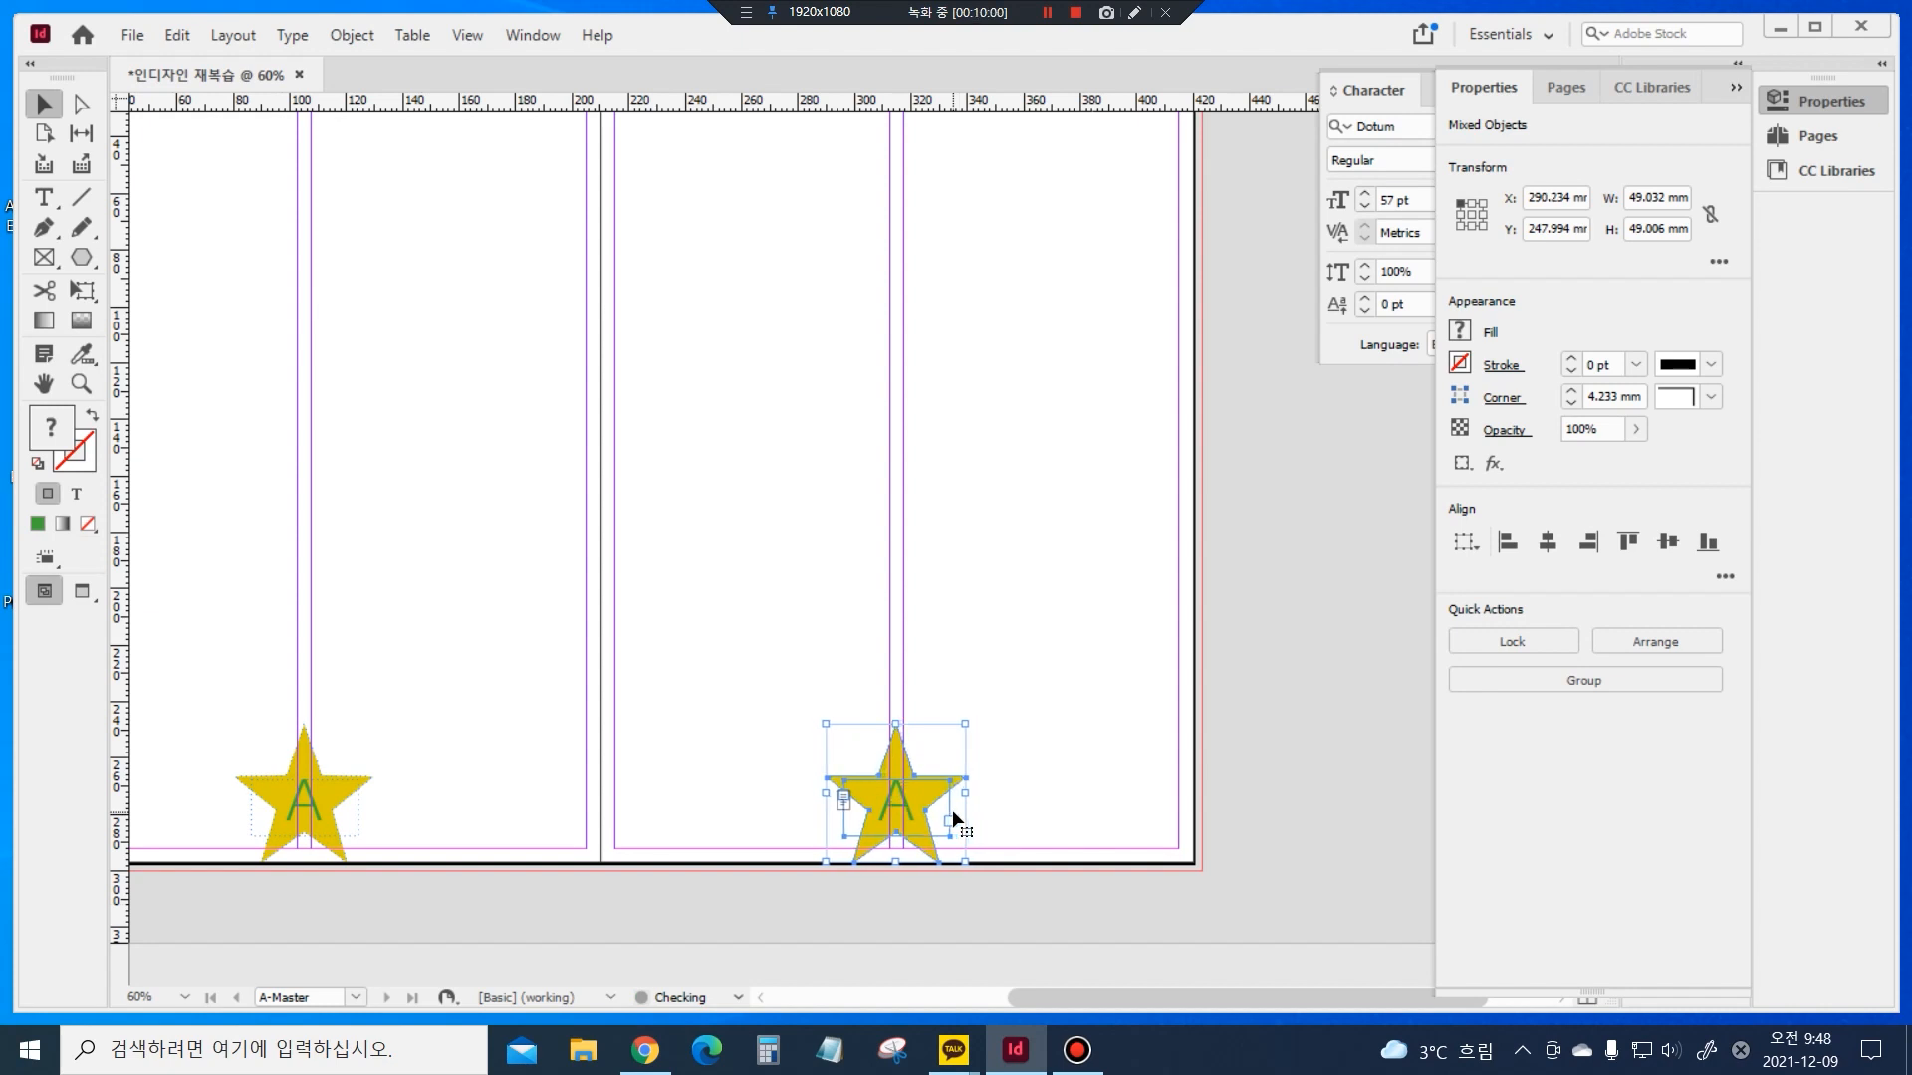
{"action": "left_click", "coordinate": [1077, 892]}
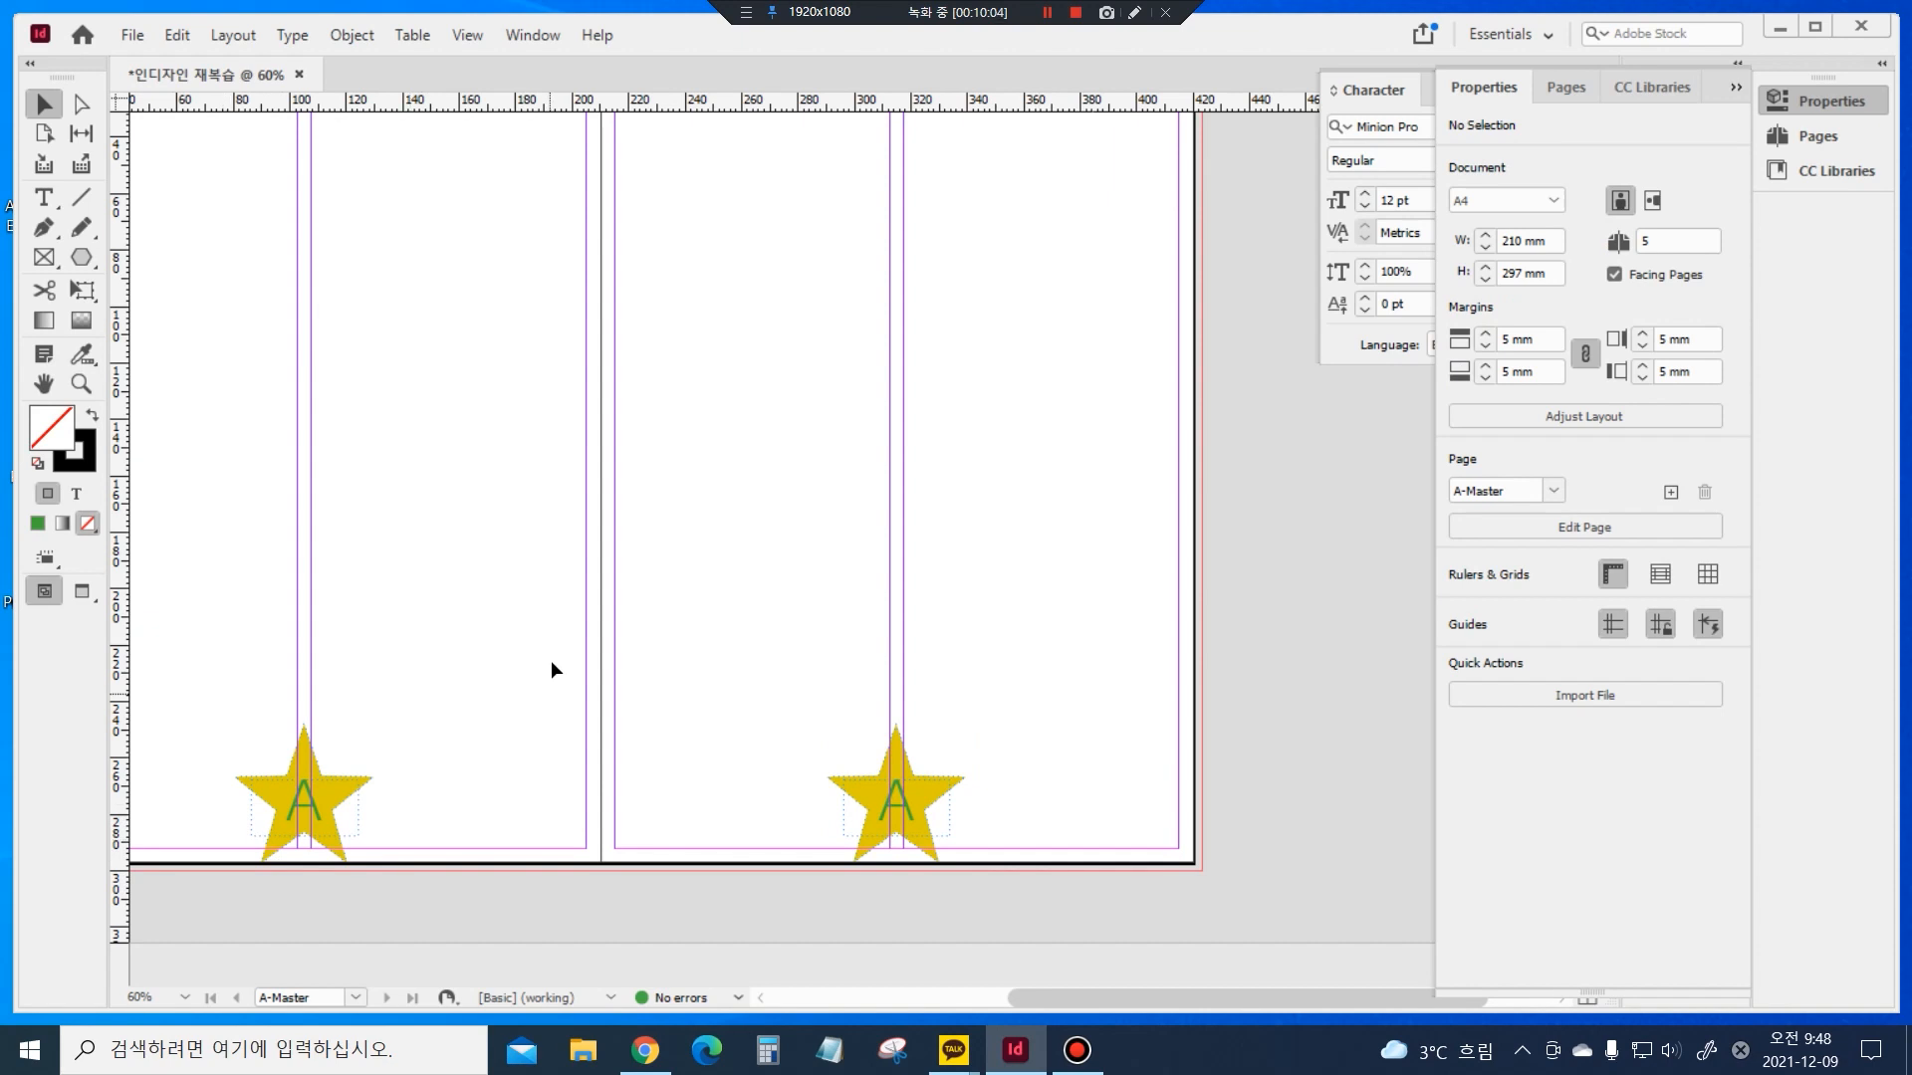
Draw a text frame about 136.5 by 19 mm across the spine at the top margin and enter "i can do"
{"action": "left_click_drag", "start_coordinate": [458, 311], "coordinate": [523, 521]}
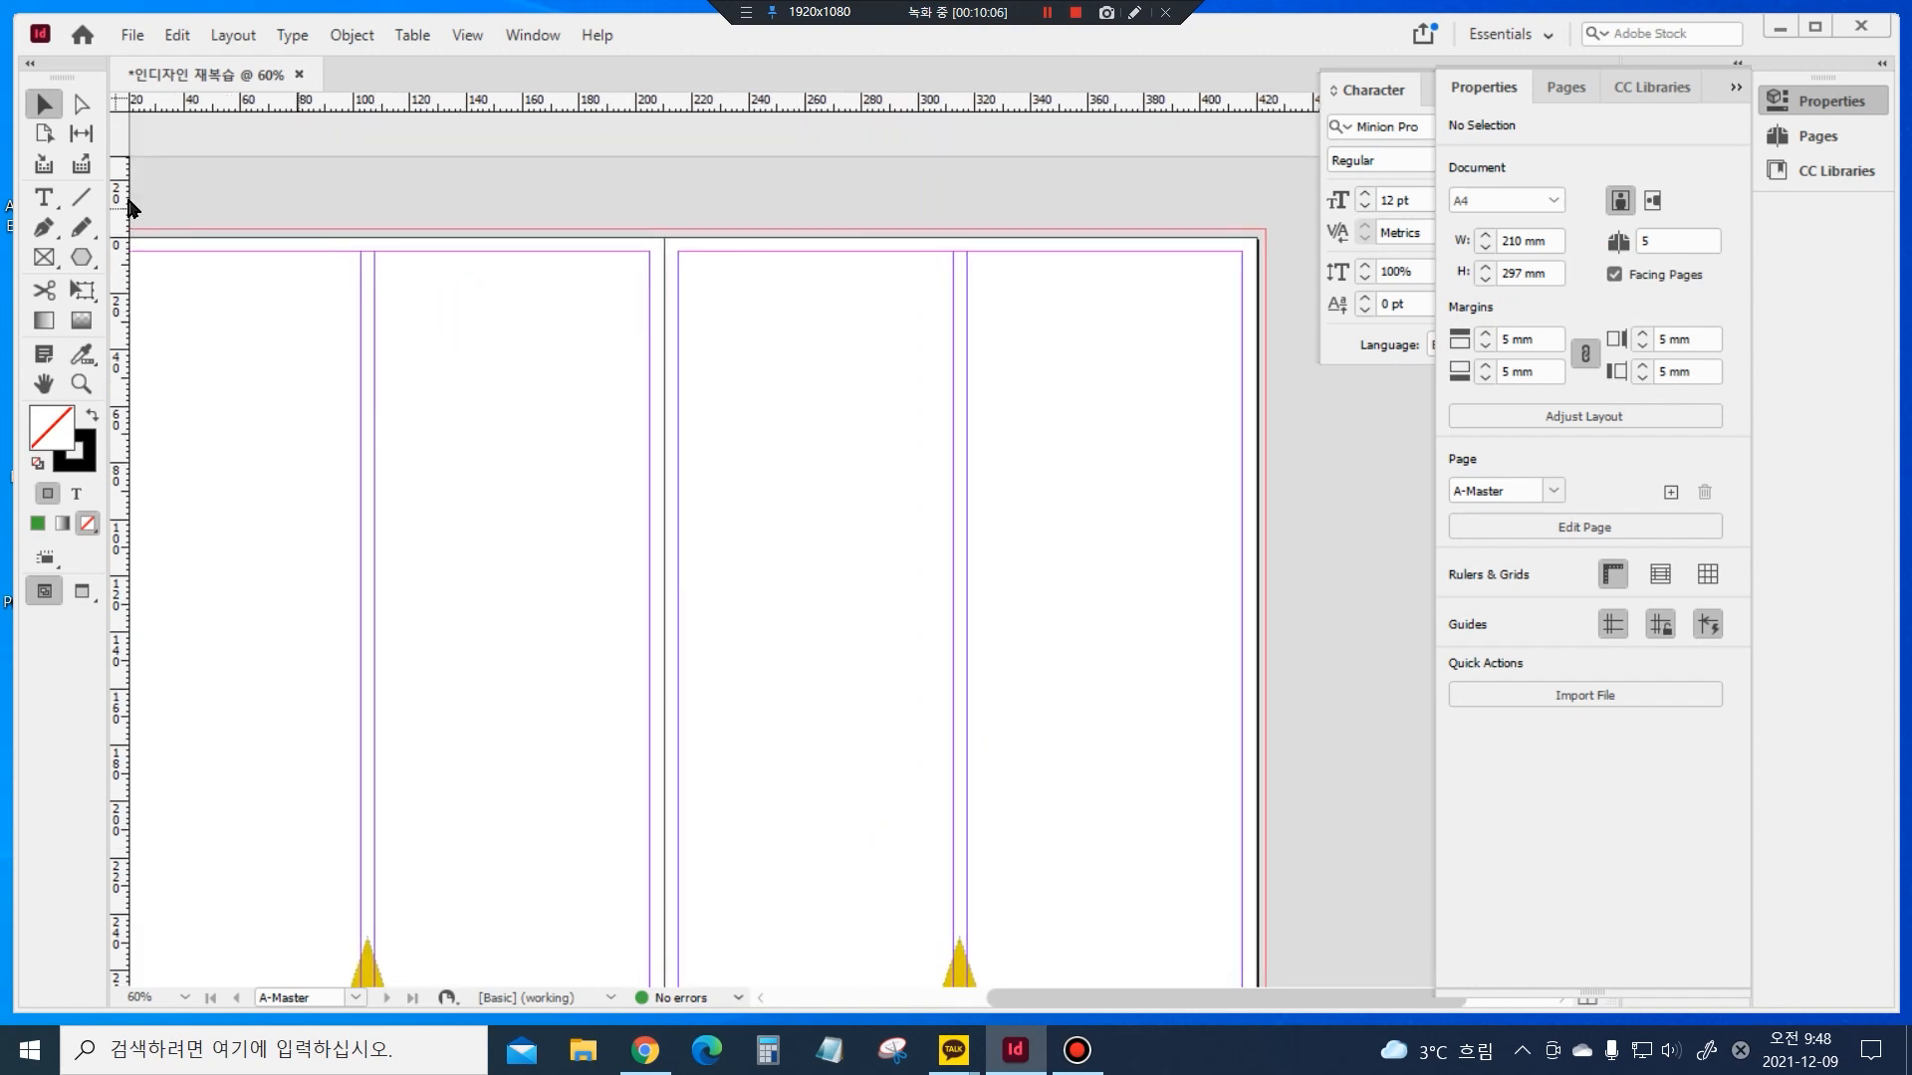
{"action": "left_click", "coordinate": [46, 199]}
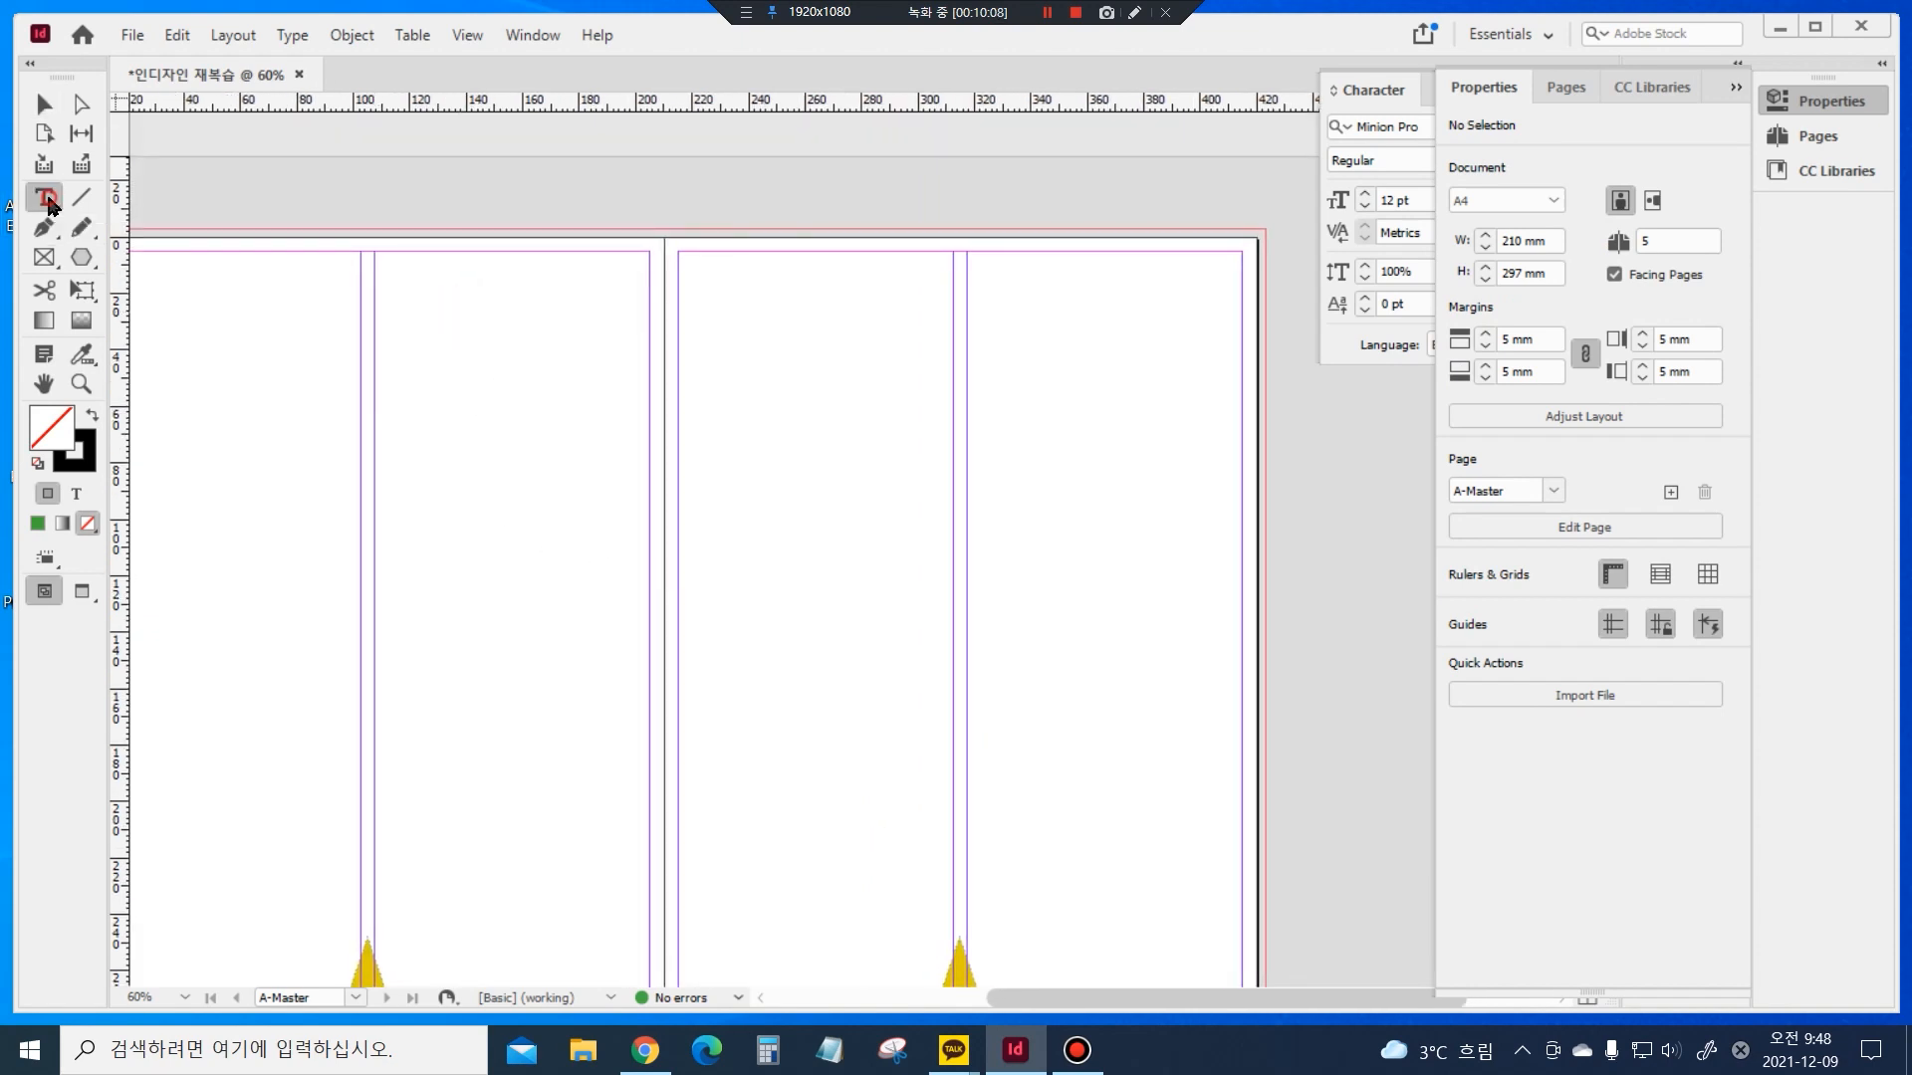
{"action": "left_click_drag", "start_coordinate": [478, 256], "coordinate": [861, 304]}
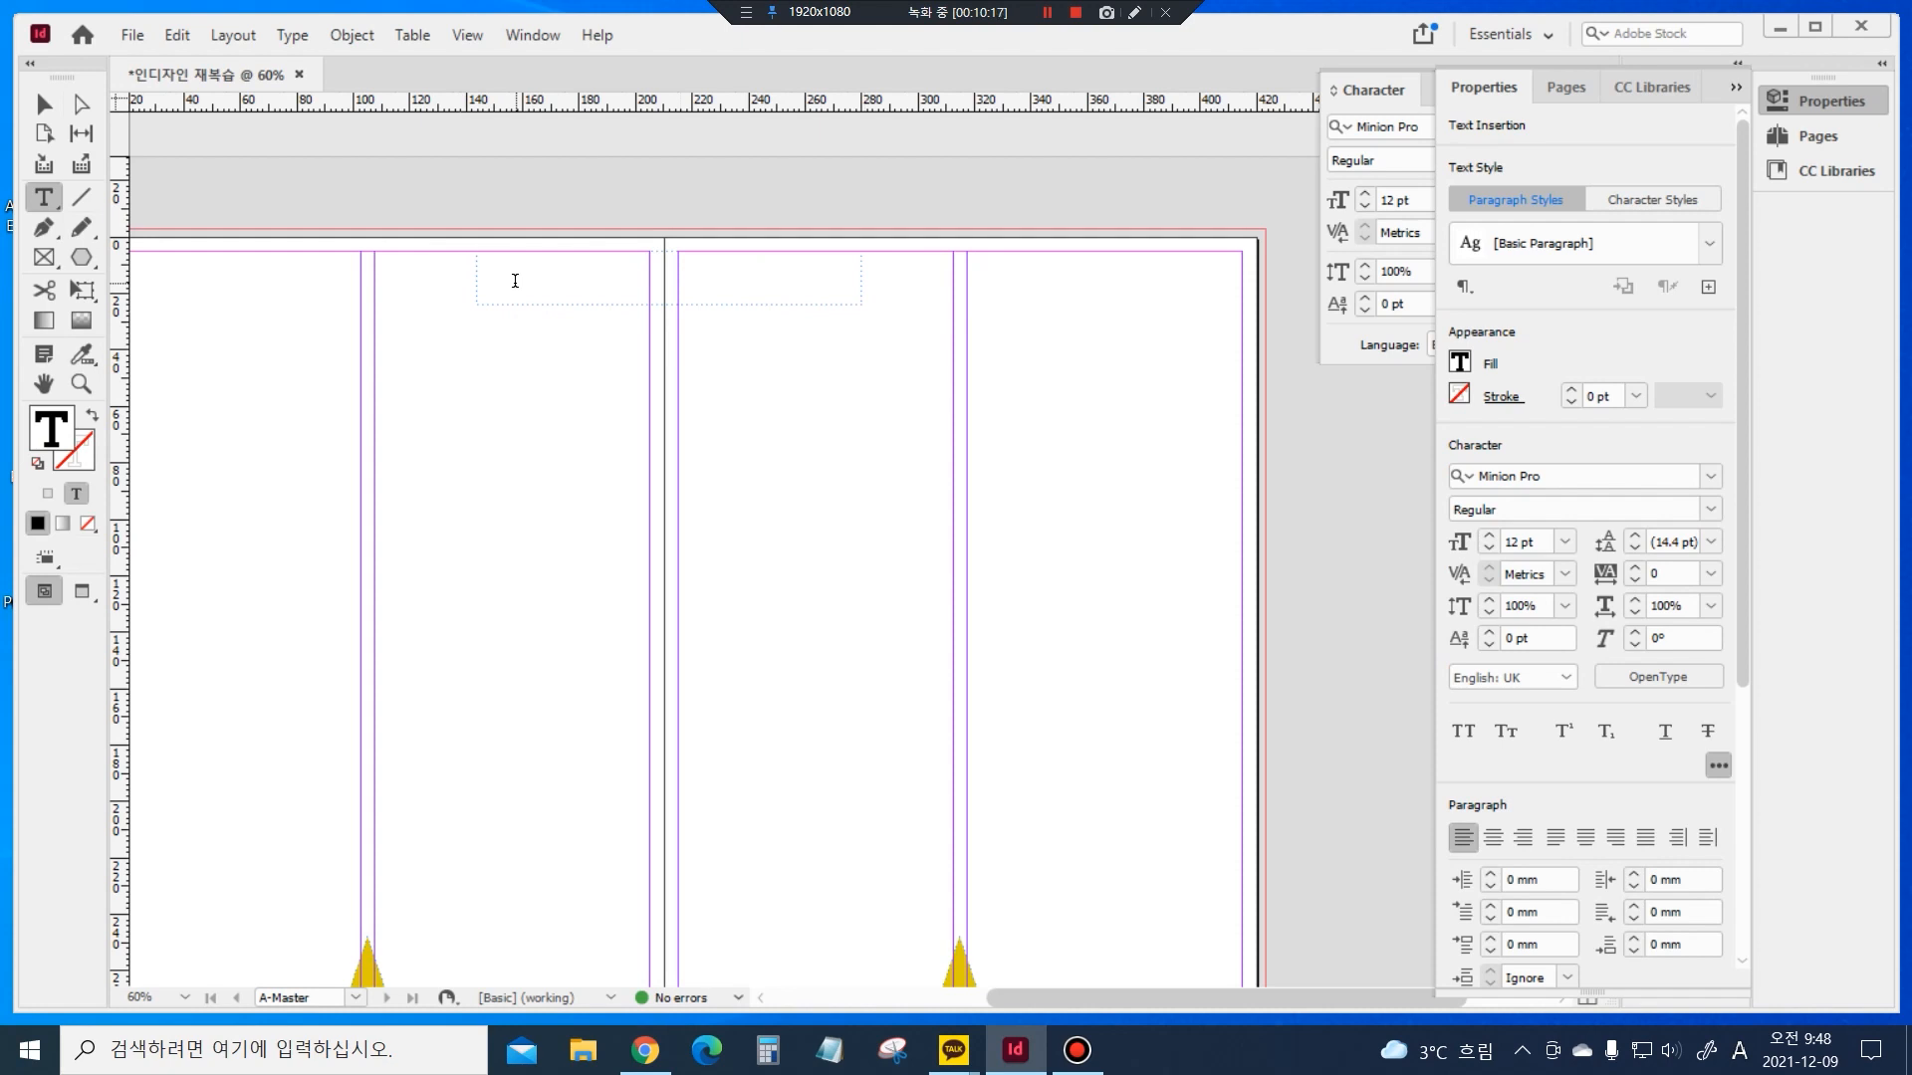
{"action": "type", "text": "ve"}
{"action": "key", "text": "BackSpace"}
{"action": "type", "text": "re"}
Select the "i can do" text frame and set its font size to 81 pt
{"action": "left_click", "coordinate": [43, 103]}
{"action": "left_click", "coordinate": [474, 278]}
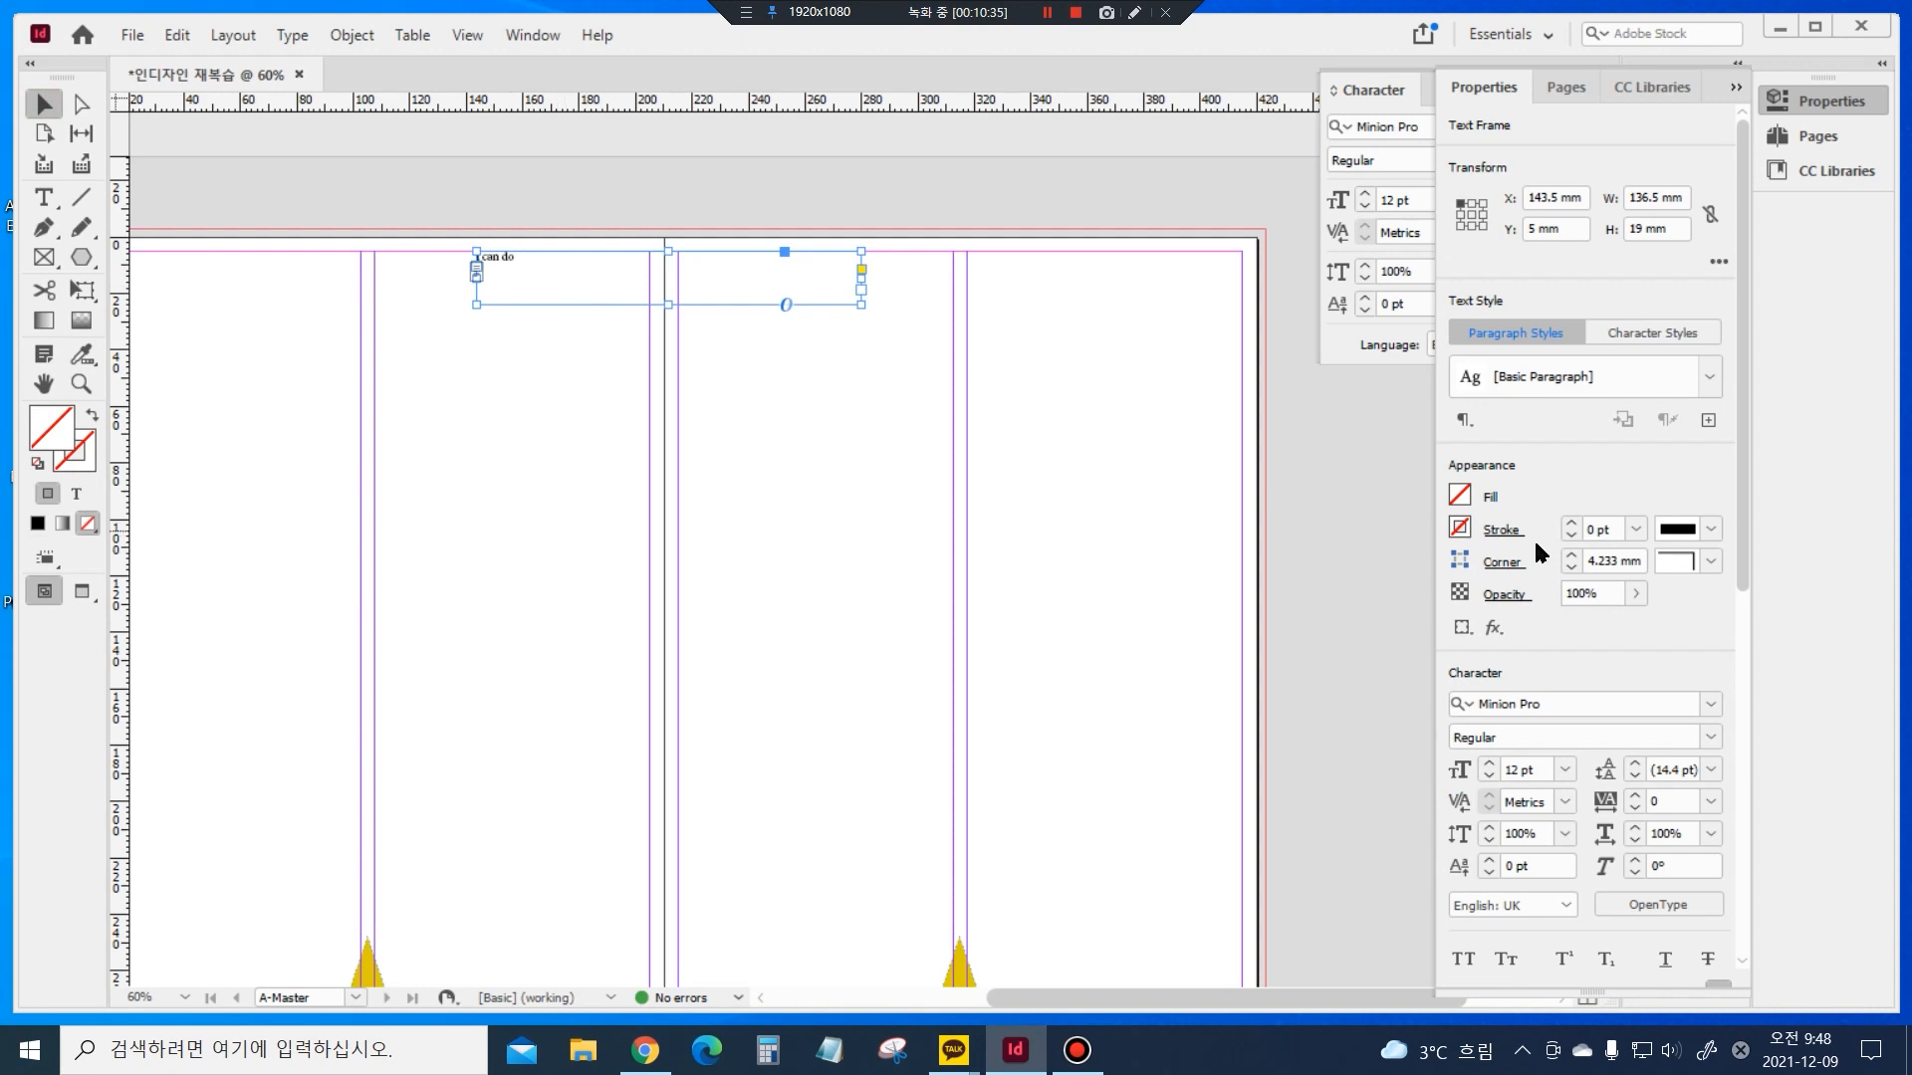
{"action": "left_click", "coordinate": [1489, 765]}
{"action": "left_click", "coordinate": [1488, 765]}
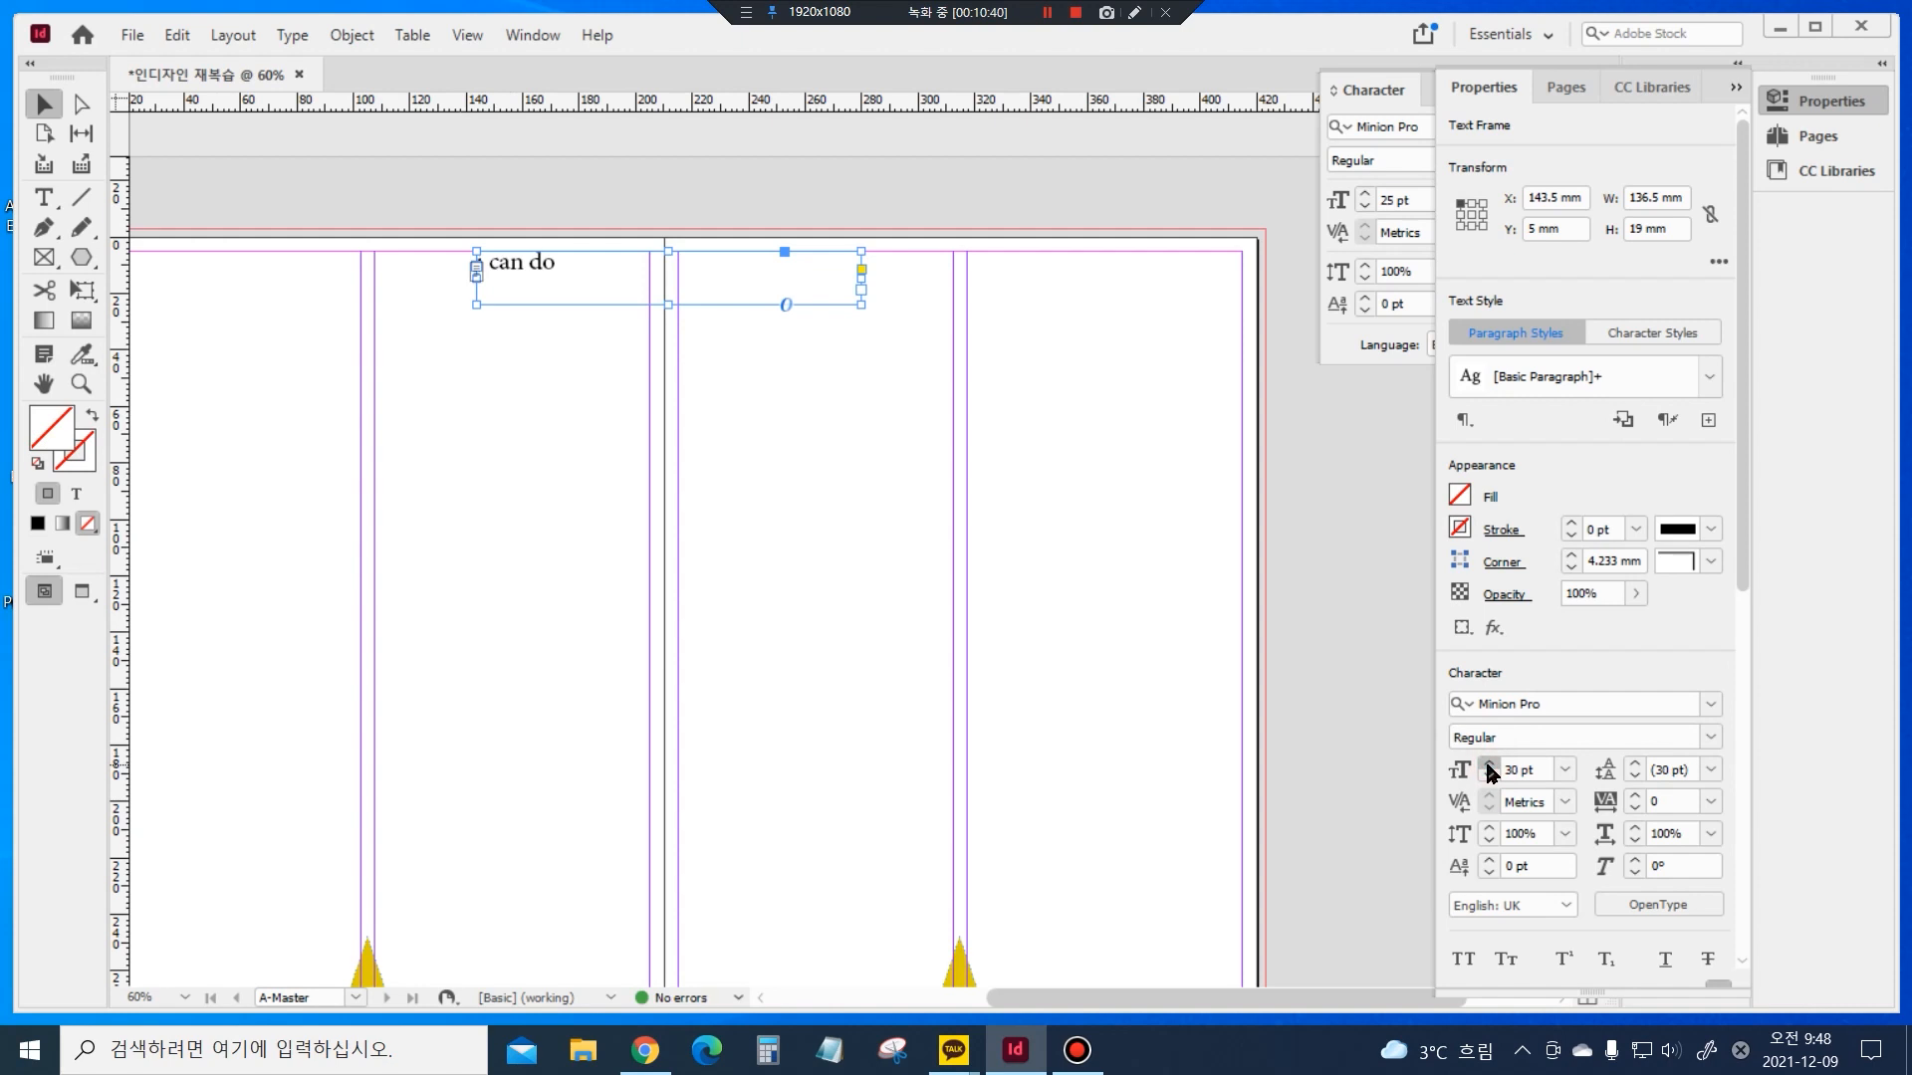
{"action": "left_click", "coordinate": [1489, 765]}
{"action": "left_click", "coordinate": [1489, 764]}
{"action": "left_click", "coordinate": [1488, 765]}
{"action": "left_click", "coordinate": [1489, 764]}
{"action": "left_click", "coordinate": [1488, 765]}
{"action": "left_click", "coordinate": [1489, 764]}
{"action": "left_click", "coordinate": [1489, 765]}
{"action": "left_click", "coordinate": [1488, 765]}
{"action": "left_click", "coordinate": [1489, 765]}
{"action": "left_click", "coordinate": [1489, 765]}
{"action": "left_click", "coordinate": [1488, 764]}
{"action": "left_click", "coordinate": [1488, 765]}
{"action": "left_click", "coordinate": [1488, 765]}
{"action": "left_click", "coordinate": [1489, 765]}
{"action": "left_click", "coordinate": [1489, 765]}
{"action": "left_click", "coordinate": [1489, 765]}
{"action": "left_click", "coordinate": [1488, 765]}
{"action": "left_click", "coordinate": [1488, 764]}
{"action": "left_click", "coordinate": [1489, 765]}
{"action": "left_click", "coordinate": [1488, 765]}
{"action": "left_click", "coordinate": [1488, 765]}
{"action": "left_click", "coordinate": [1489, 765]}
{"action": "left_click", "coordinate": [1488, 765]}
{"action": "left_click", "coordinate": [1489, 765]}
{"action": "left_click", "coordinate": [1489, 764]}
{"action": "left_click", "coordinate": [1489, 764]}
{"action": "left_click", "coordinate": [1488, 765]}
{"action": "left_click", "coordinate": [1488, 765]}
{"action": "left_click", "coordinate": [1489, 765]}
{"action": "left_click", "coordinate": [1489, 764]}
{"action": "left_click", "coordinate": [1489, 765]}
{"action": "left_click", "coordinate": [1488, 764]}
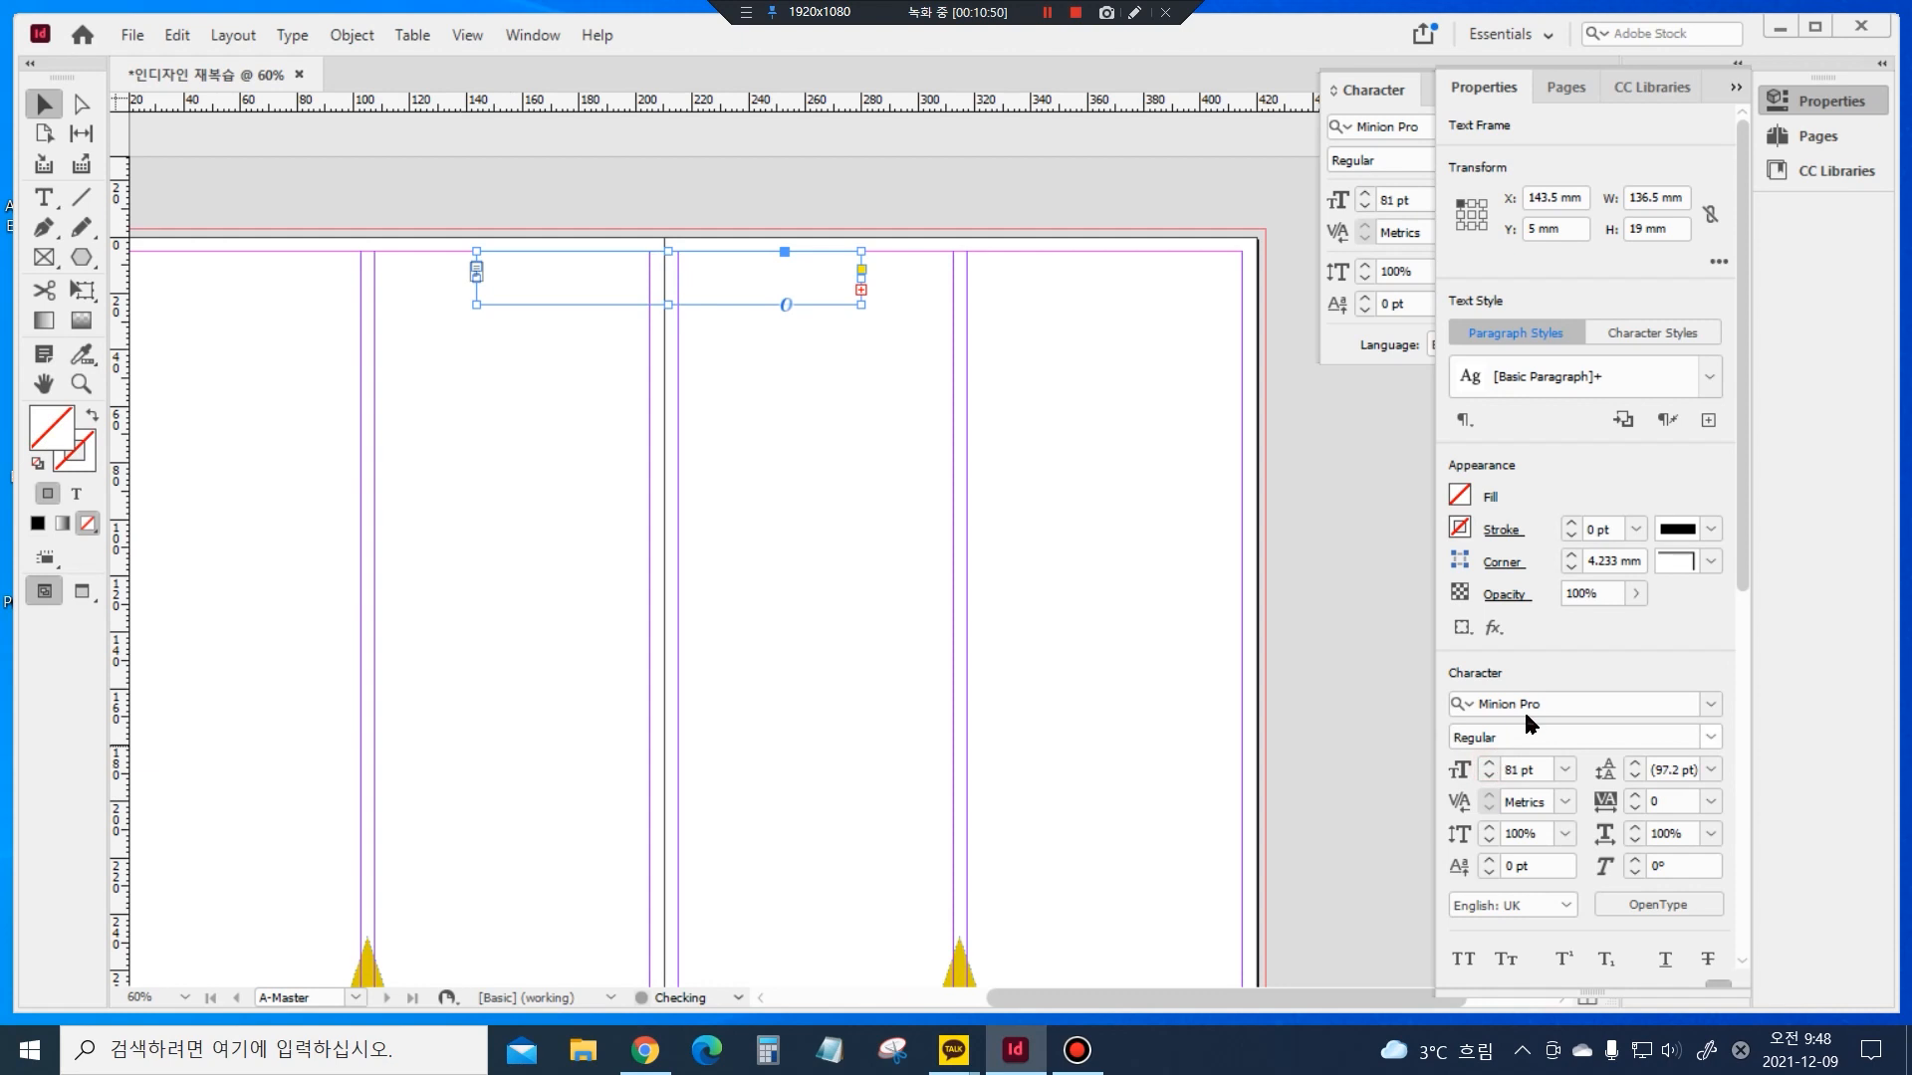
Change the title's font to Arial Bold
{"action": "left_click", "coordinate": [1557, 701]}
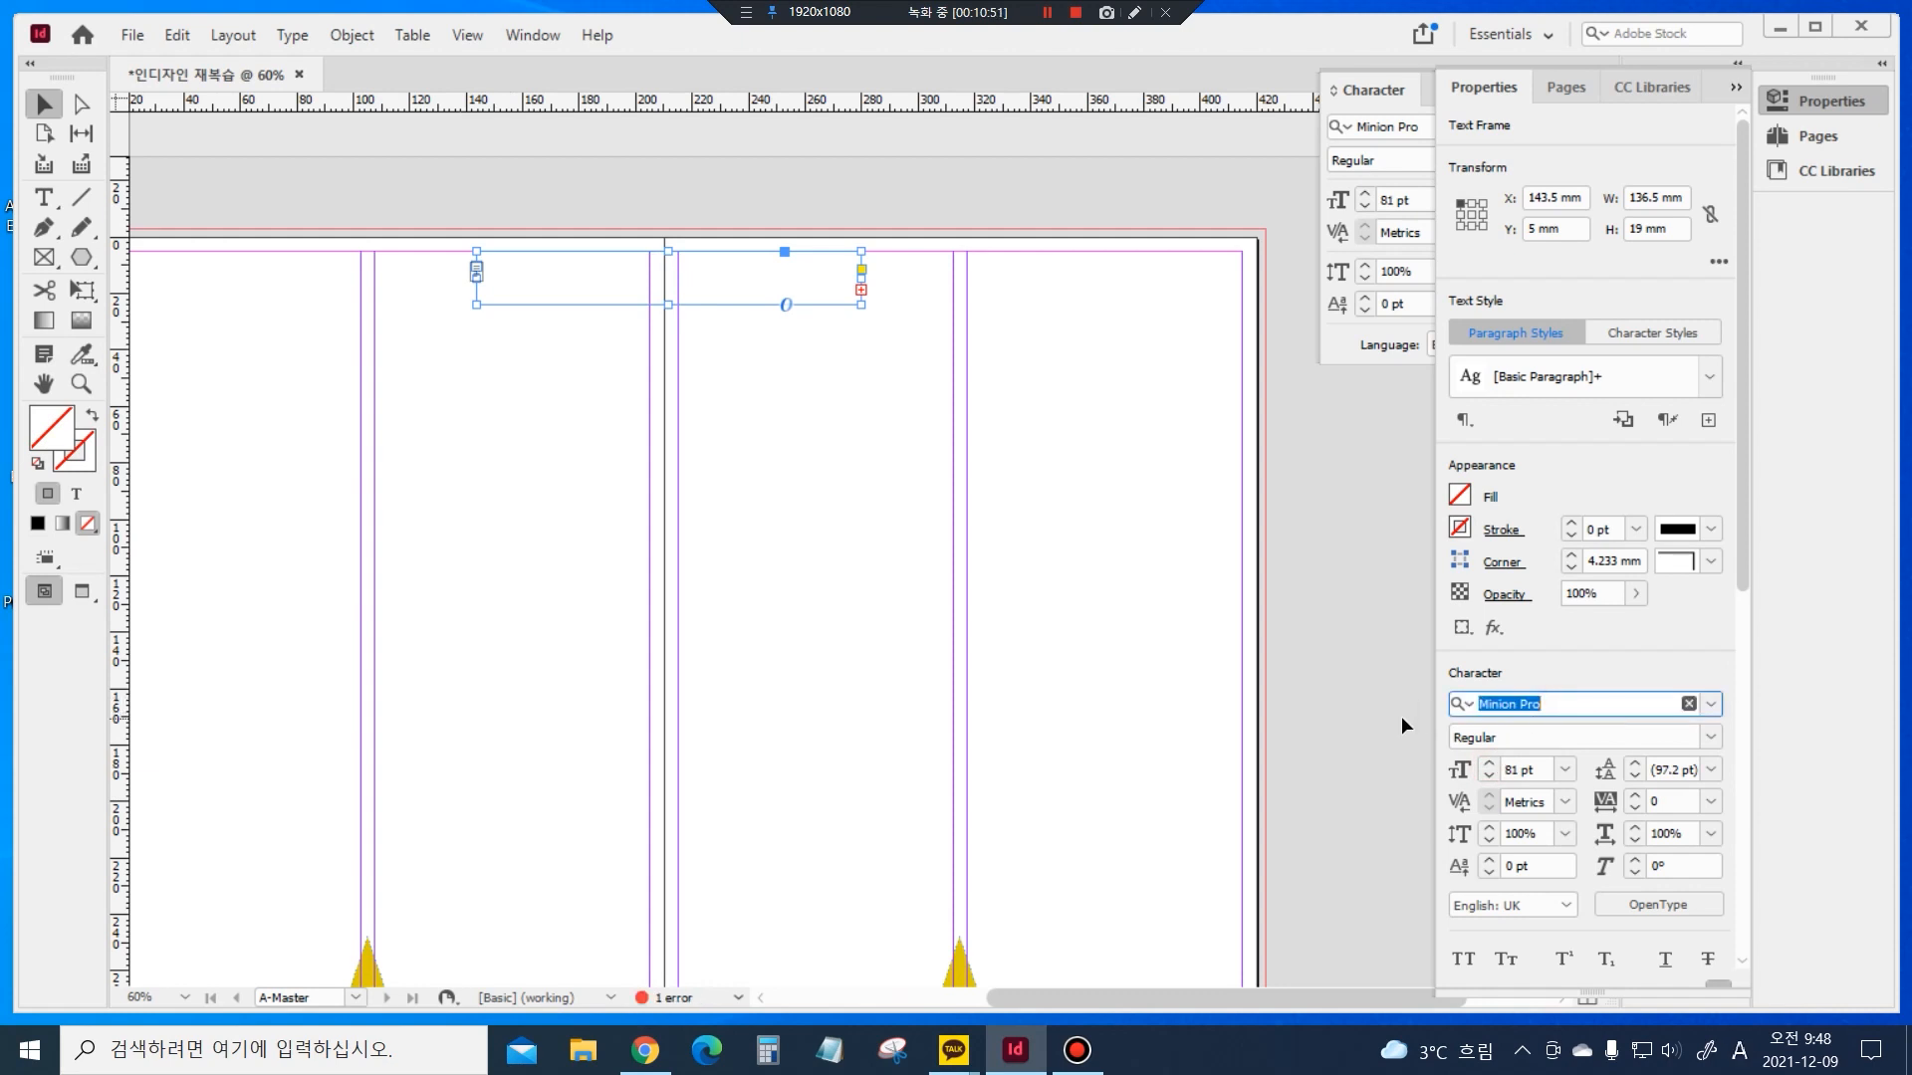
{"action": "type", "text": "ari"}
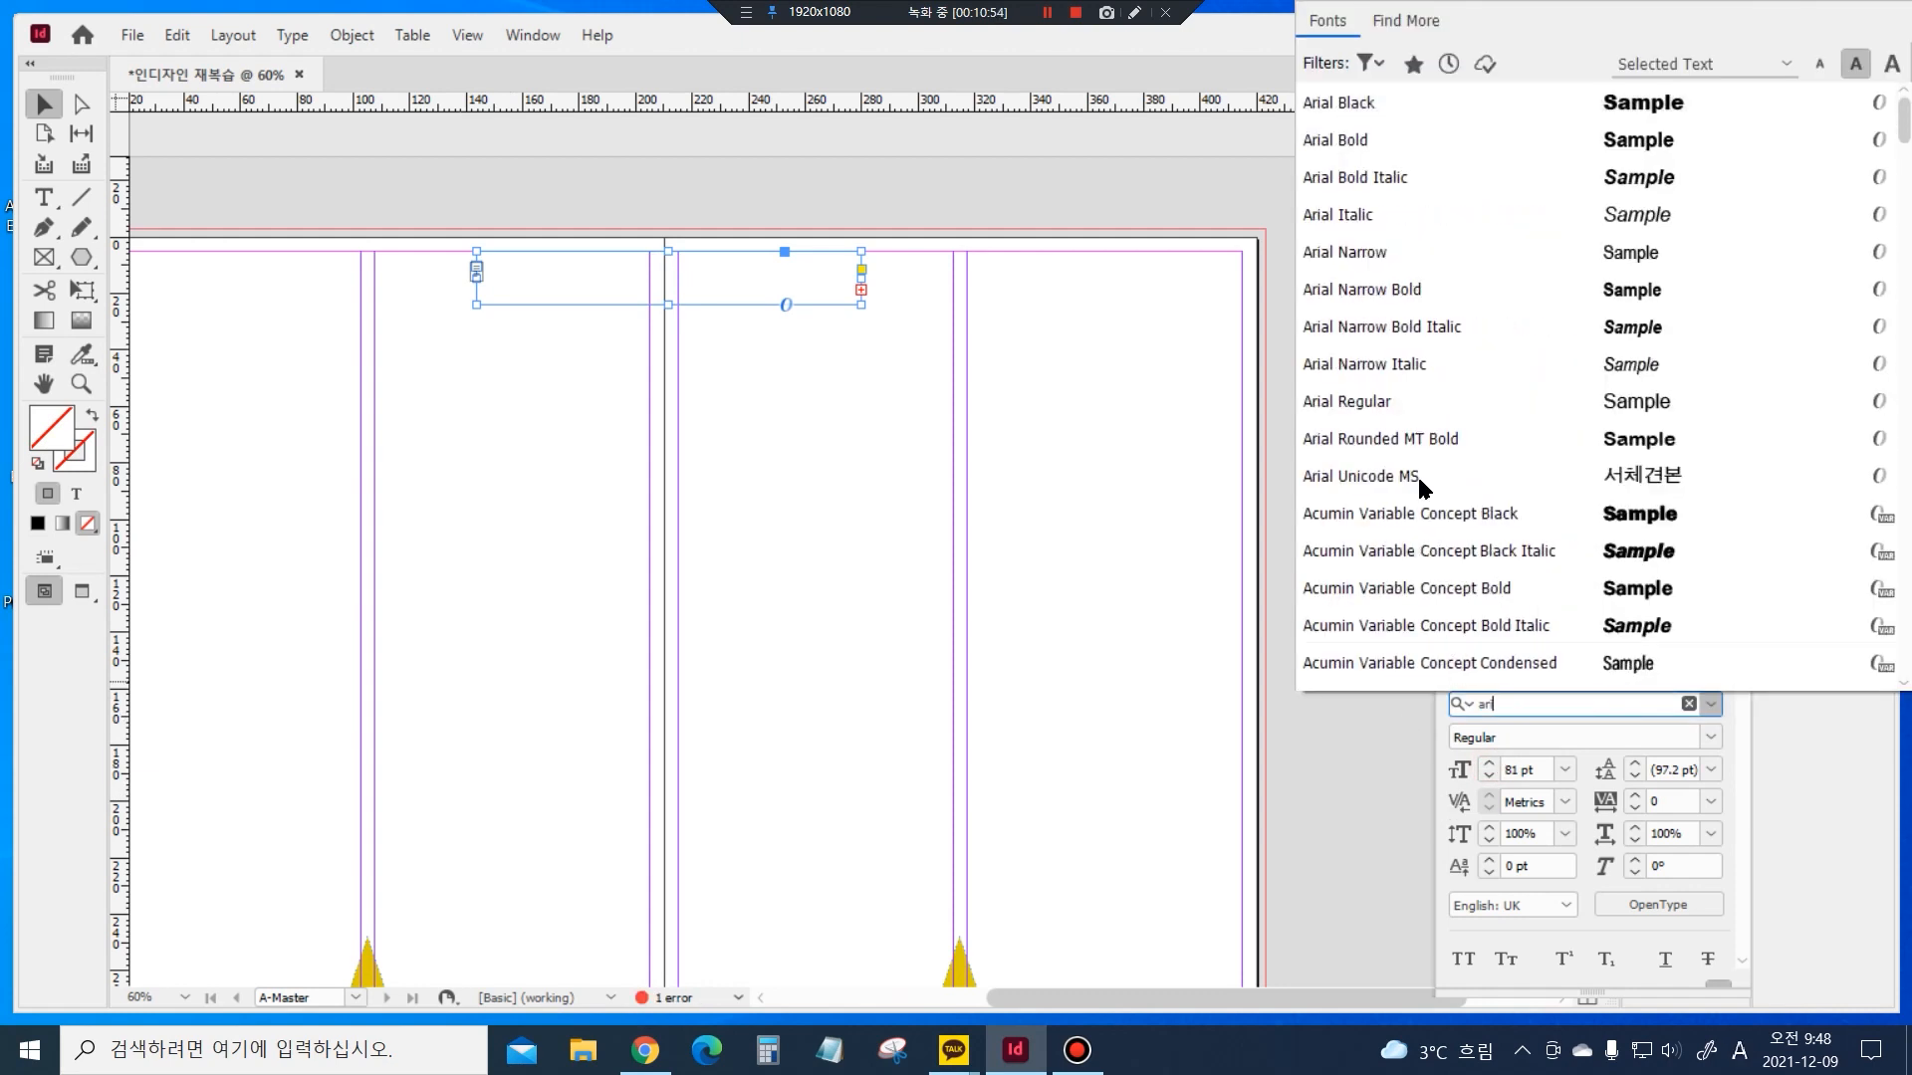
{"action": "left_click", "coordinate": [1346, 140]}
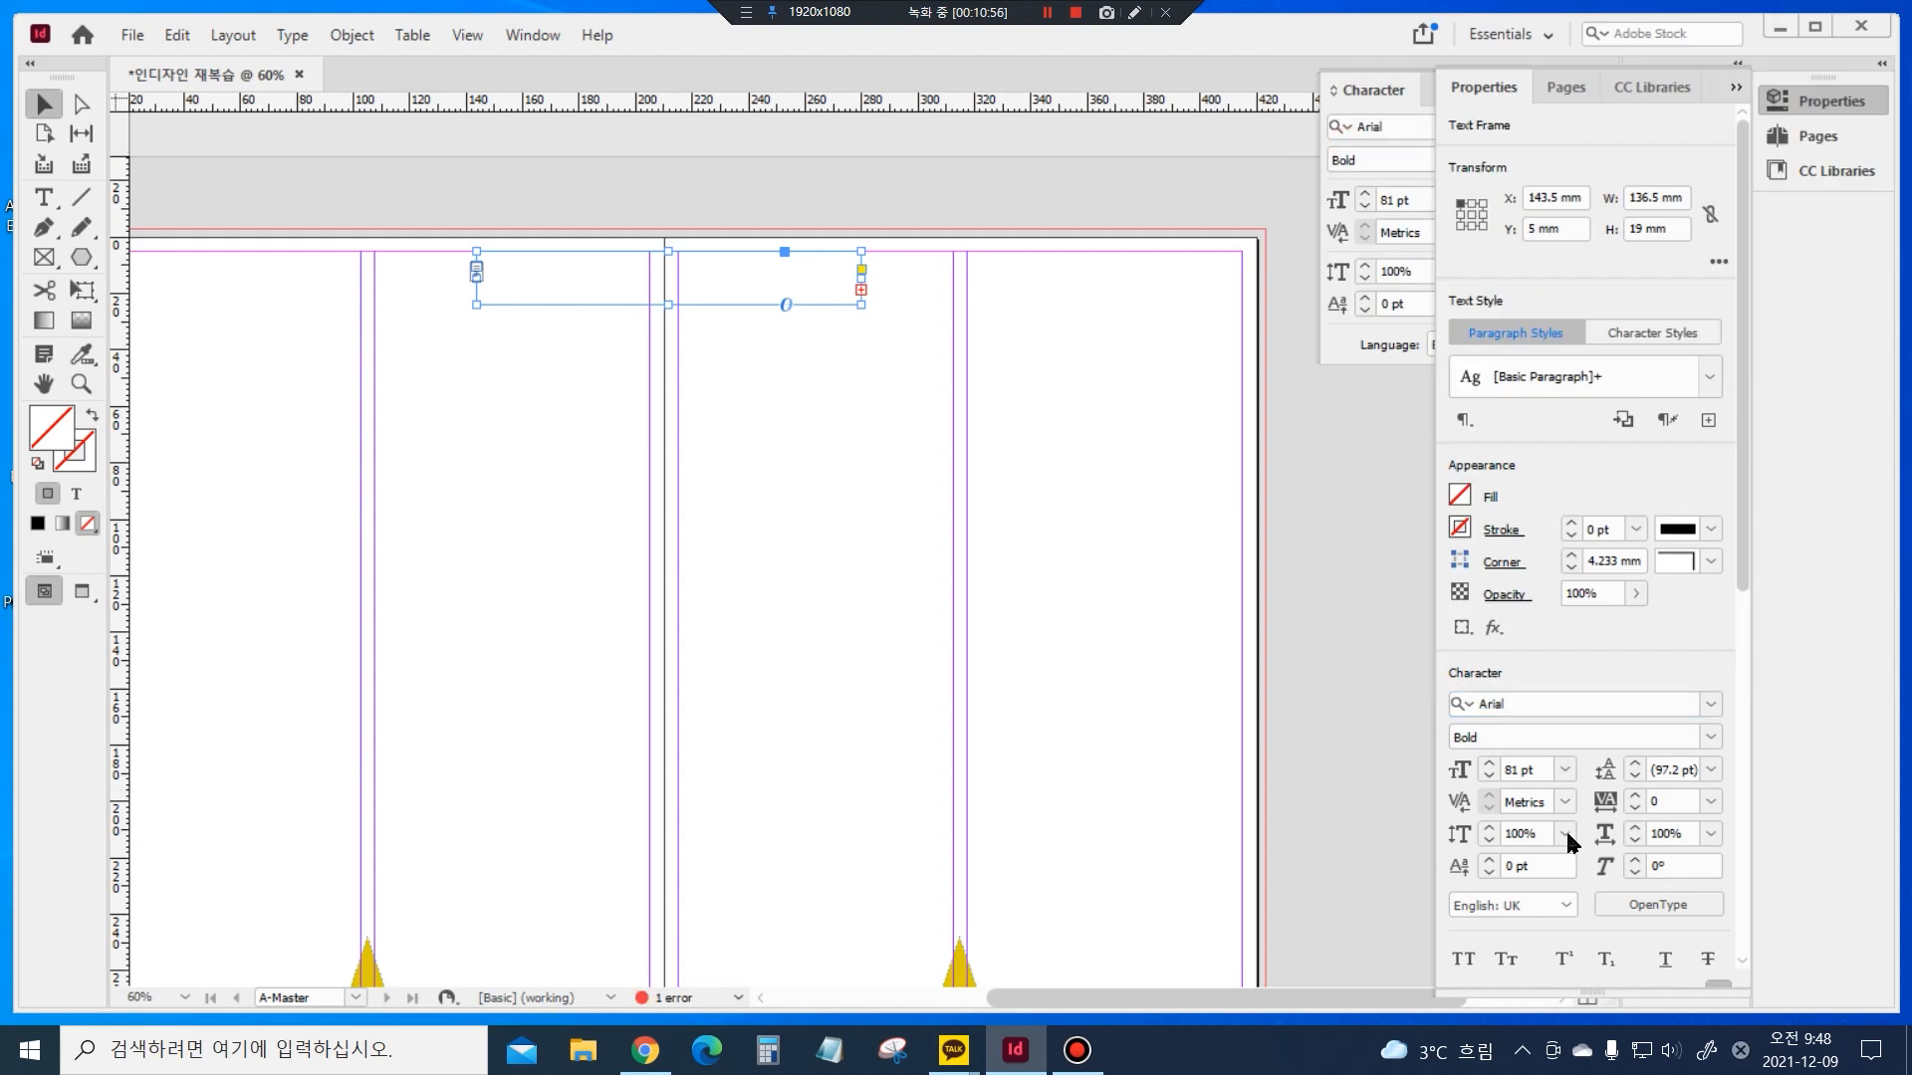
Resize the title frame to about 24.5 mm high and set its text in All Caps
{"action": "double_click", "coordinate": [668, 305]}
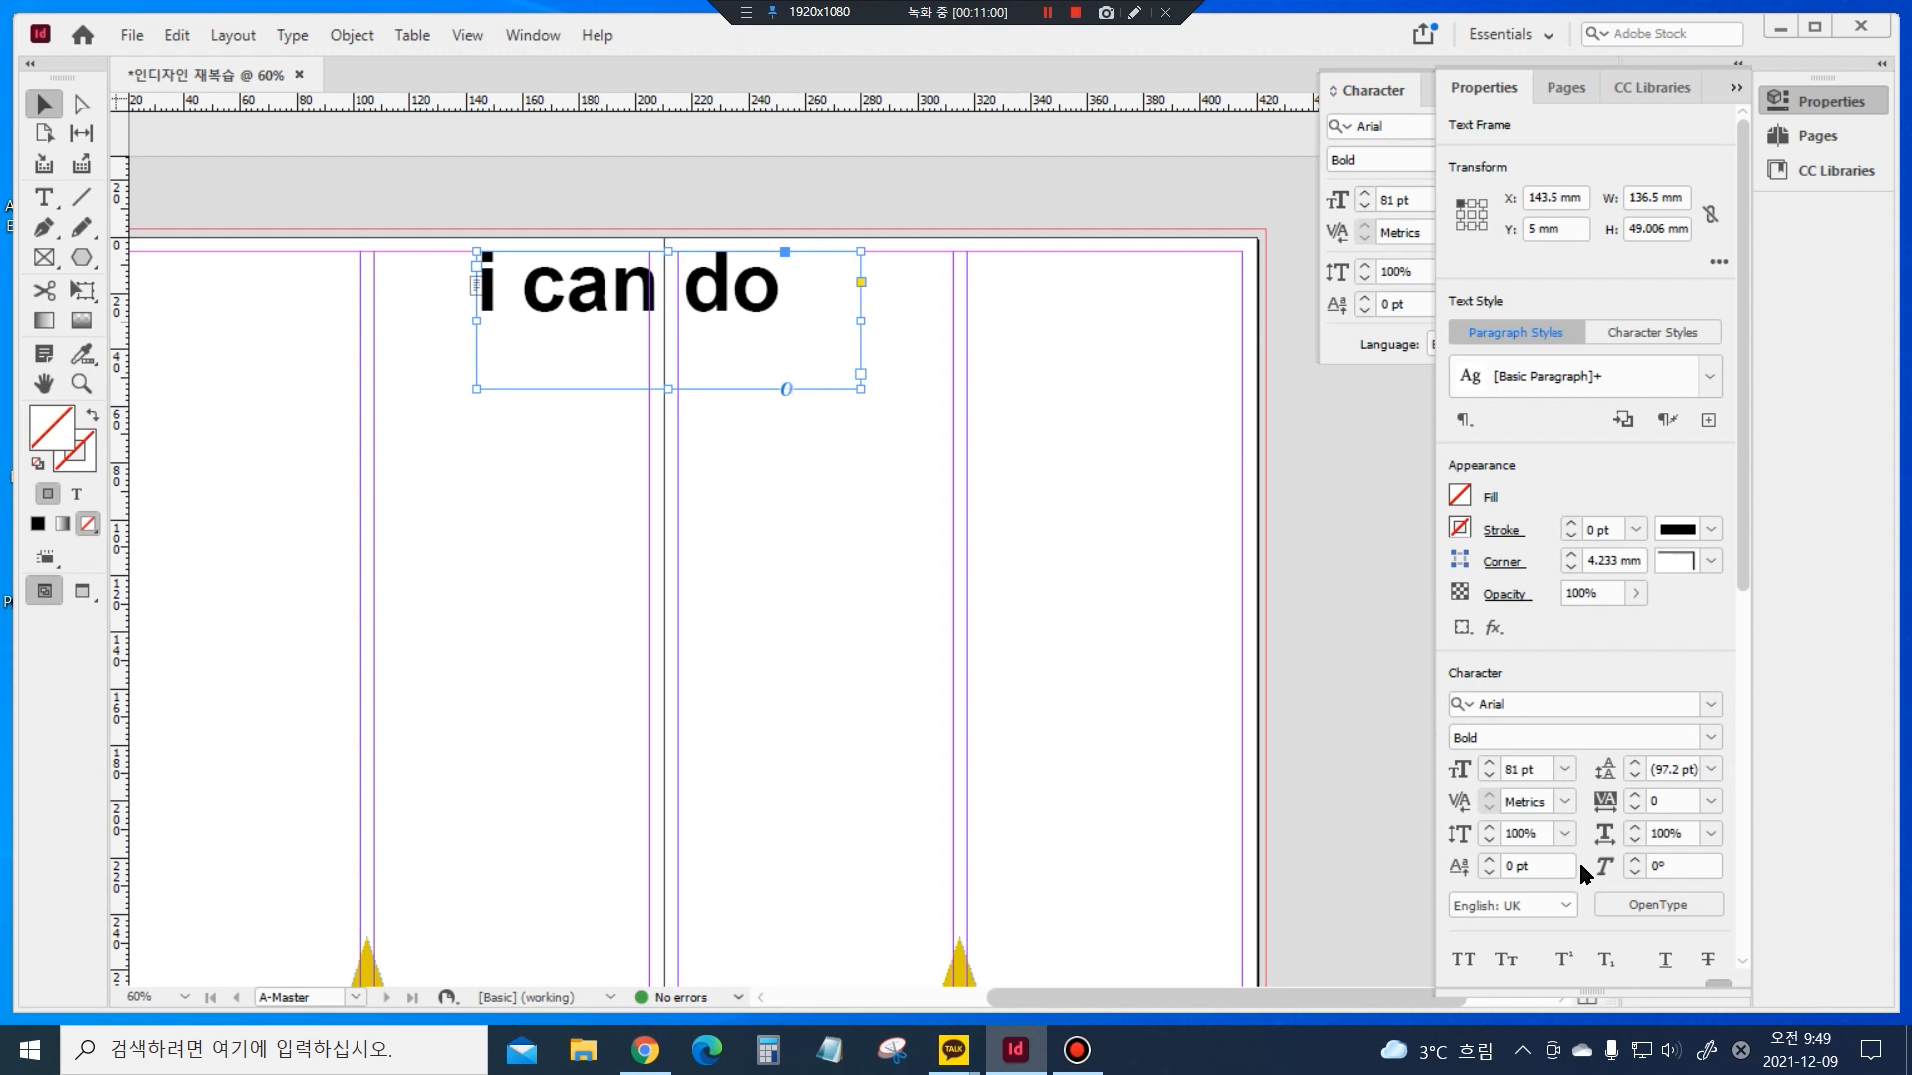
{"action": "left_click", "coordinate": [1462, 959]}
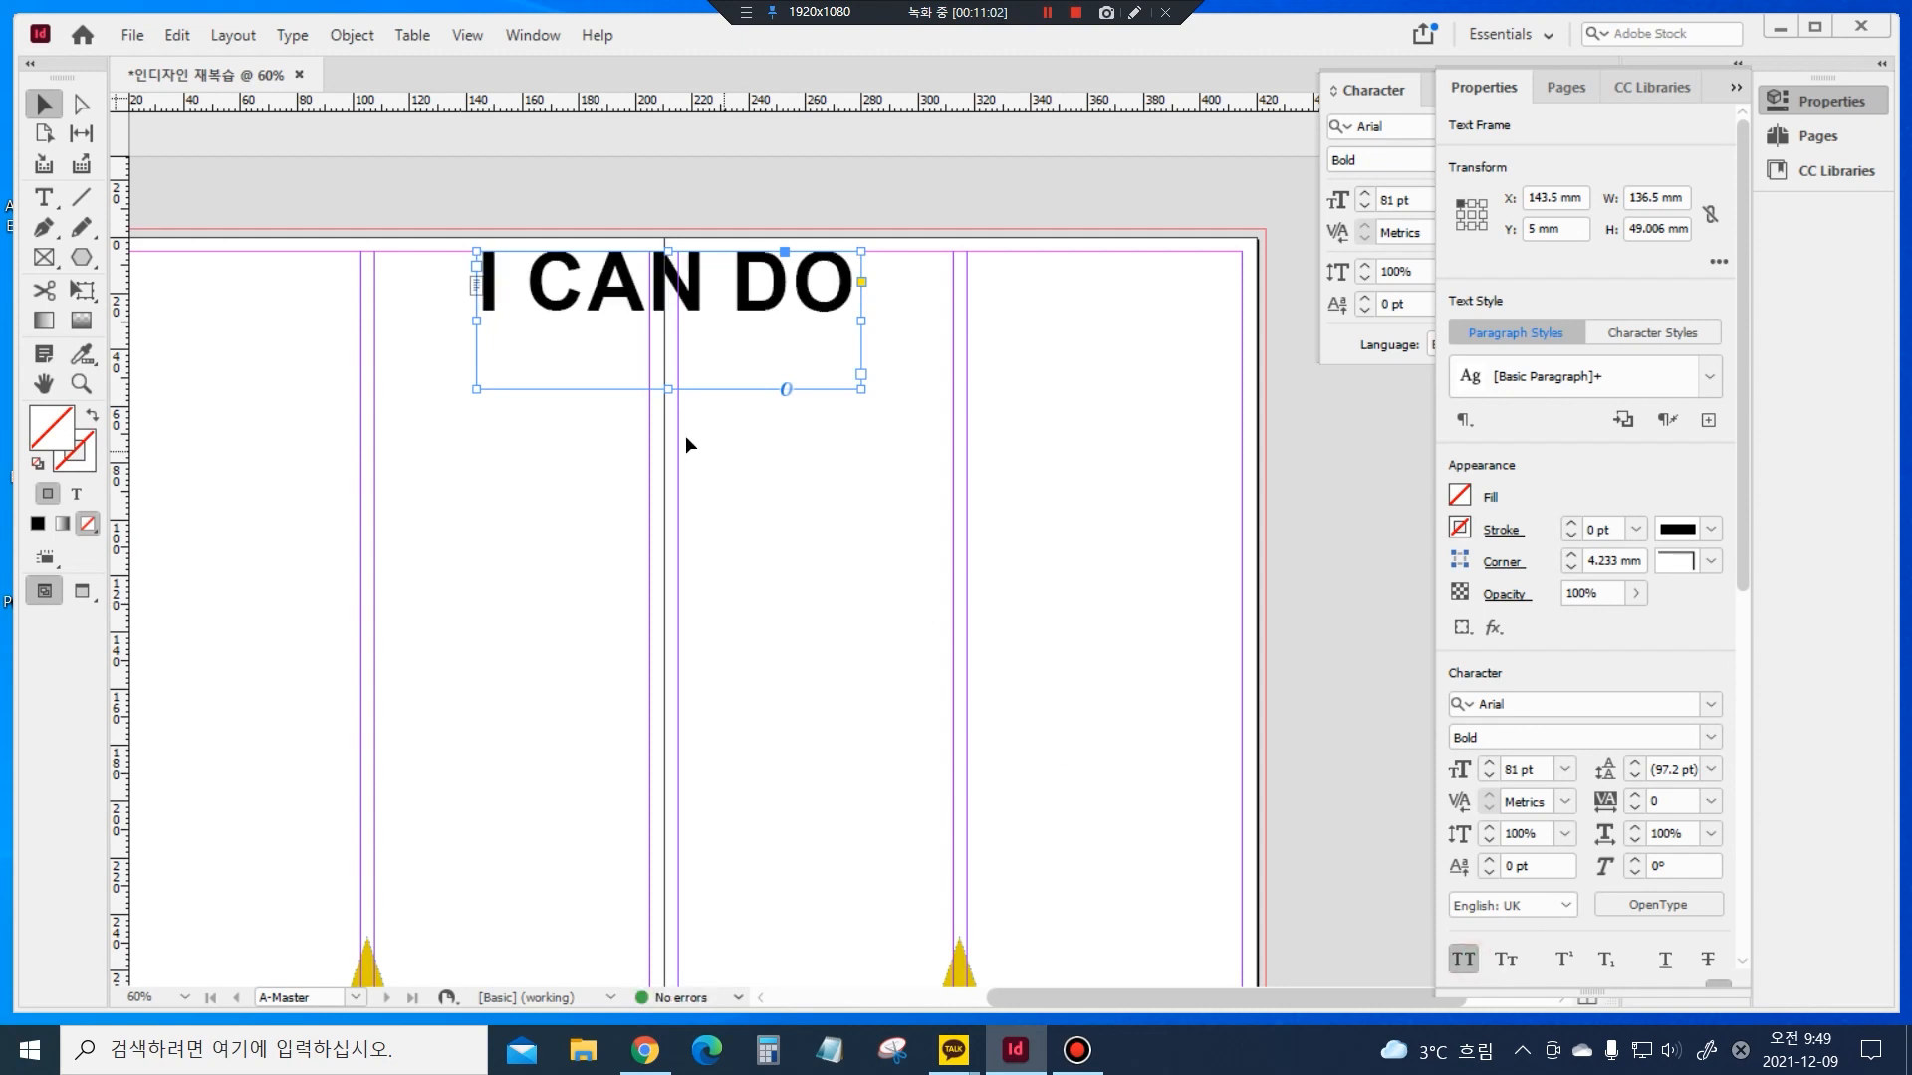
{"action": "left_click_drag", "start_coordinate": [668, 389], "coordinate": [655, 321]}
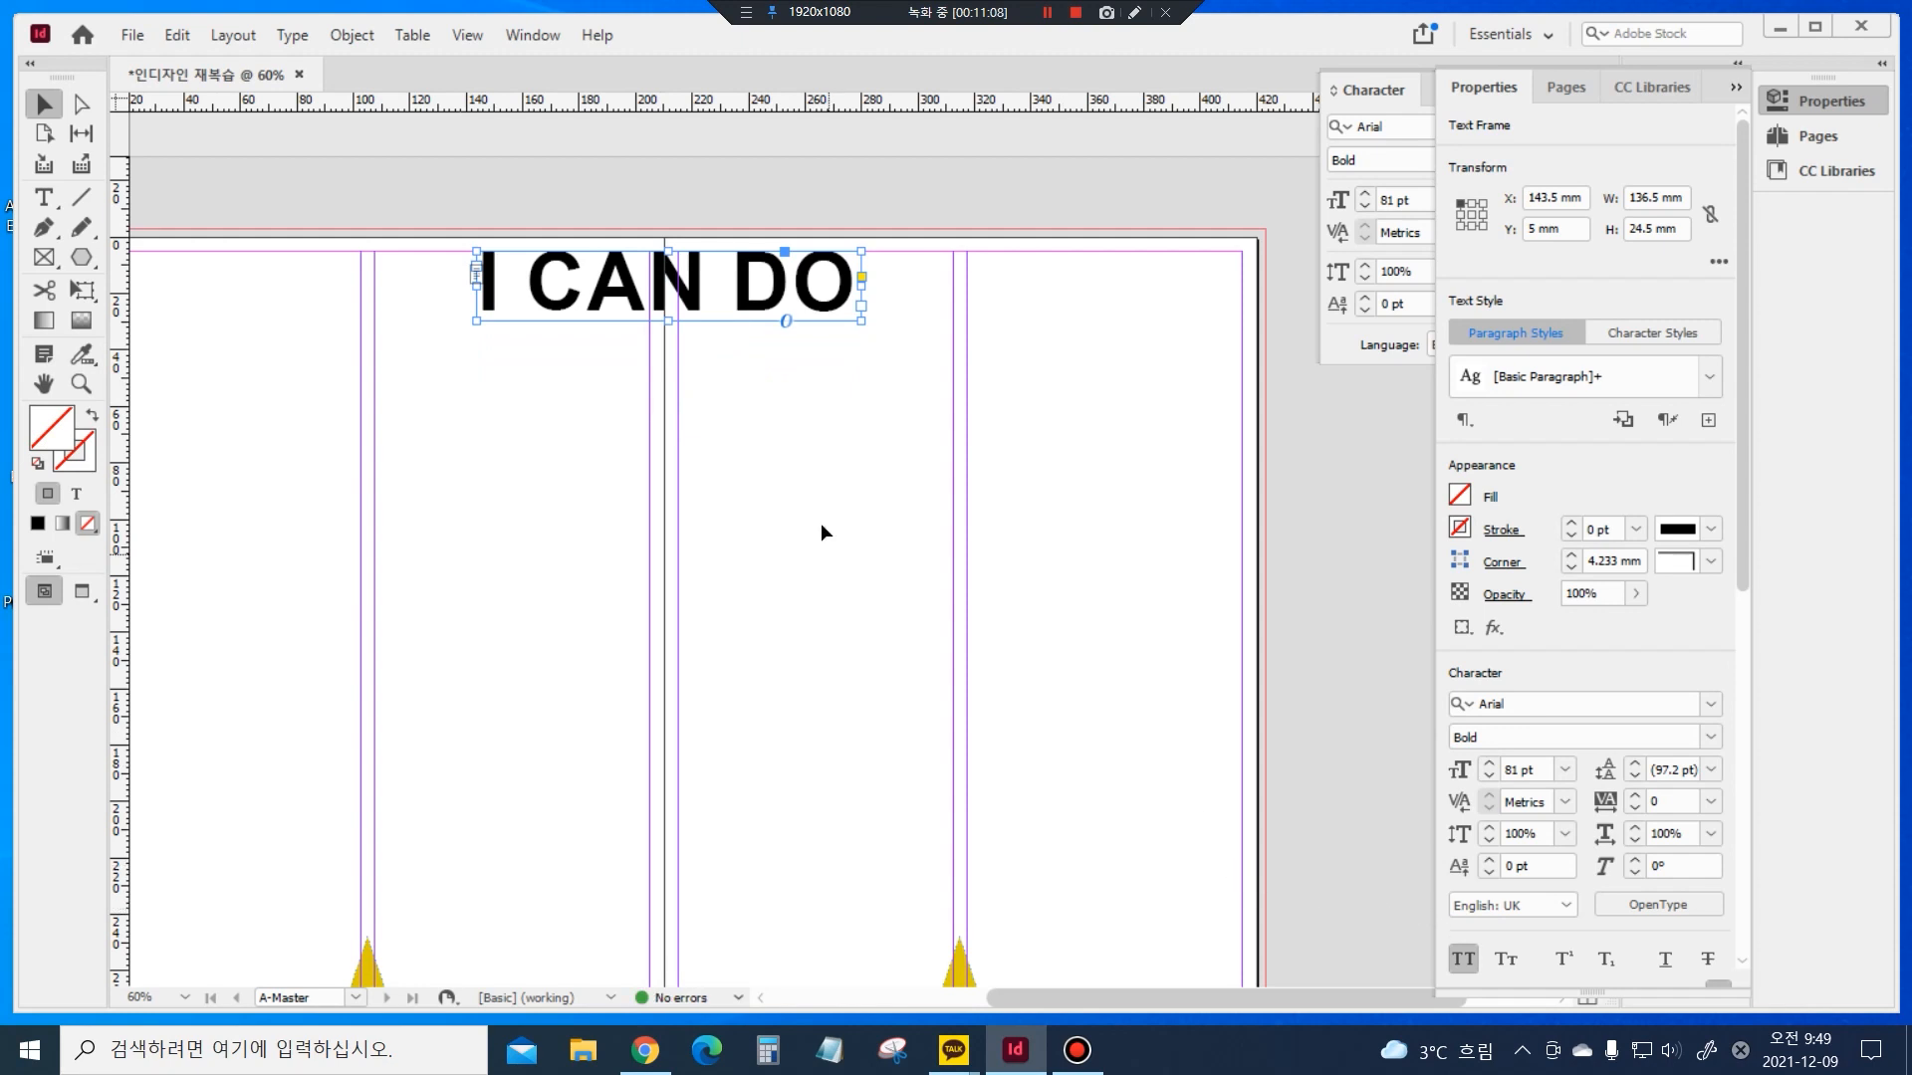
Centre the title frame across the spine and raise it to the top of the spread, at X 141.75 mm, Y 2.5 mm
{"action": "mouse_move", "coordinate": [759, 298]}
{"action": "left_mouse_down"}
{"action": "mouse_move", "coordinate": [760, 358]}
{"action": "mouse_move", "coordinate": [730, 341]}
{"action": "mouse_move", "coordinate": [754, 333]}
{"action": "left_mouse_up"}
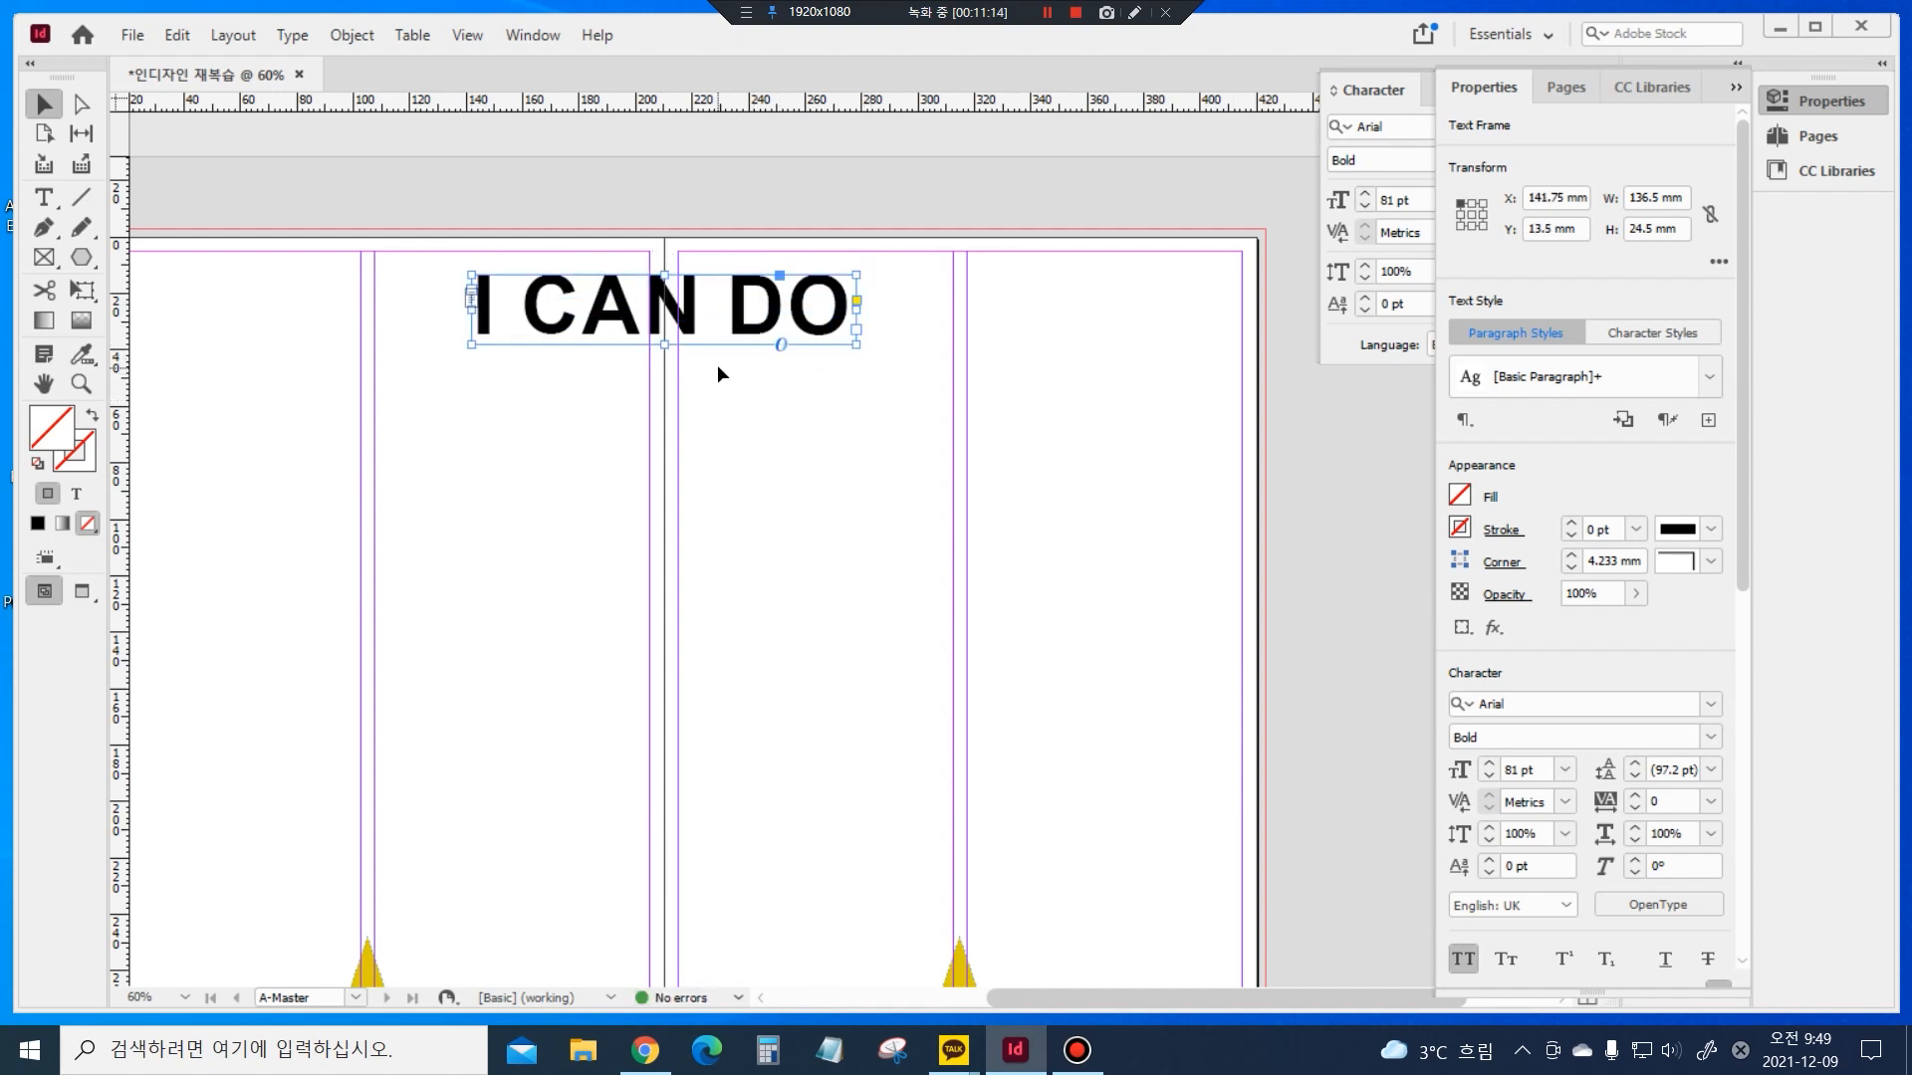
{"action": "key", "text": "Up"}
{"action": "key", "text": "Up"}
{"action": "key", "text": "Up"}
{"action": "key", "text": "Up"}
{"action": "key", "text": "Up"}
{"action": "key", "text": "Up"}
{"action": "key", "text": "Up"}
{"action": "key", "text": "Up"}
{"action": "key", "text": "Up"}
{"action": "key", "text": "Up"}
{"action": "key", "text": "Up"}
{"action": "key", "text": "Up"}
{"action": "key", "text": "Up"}
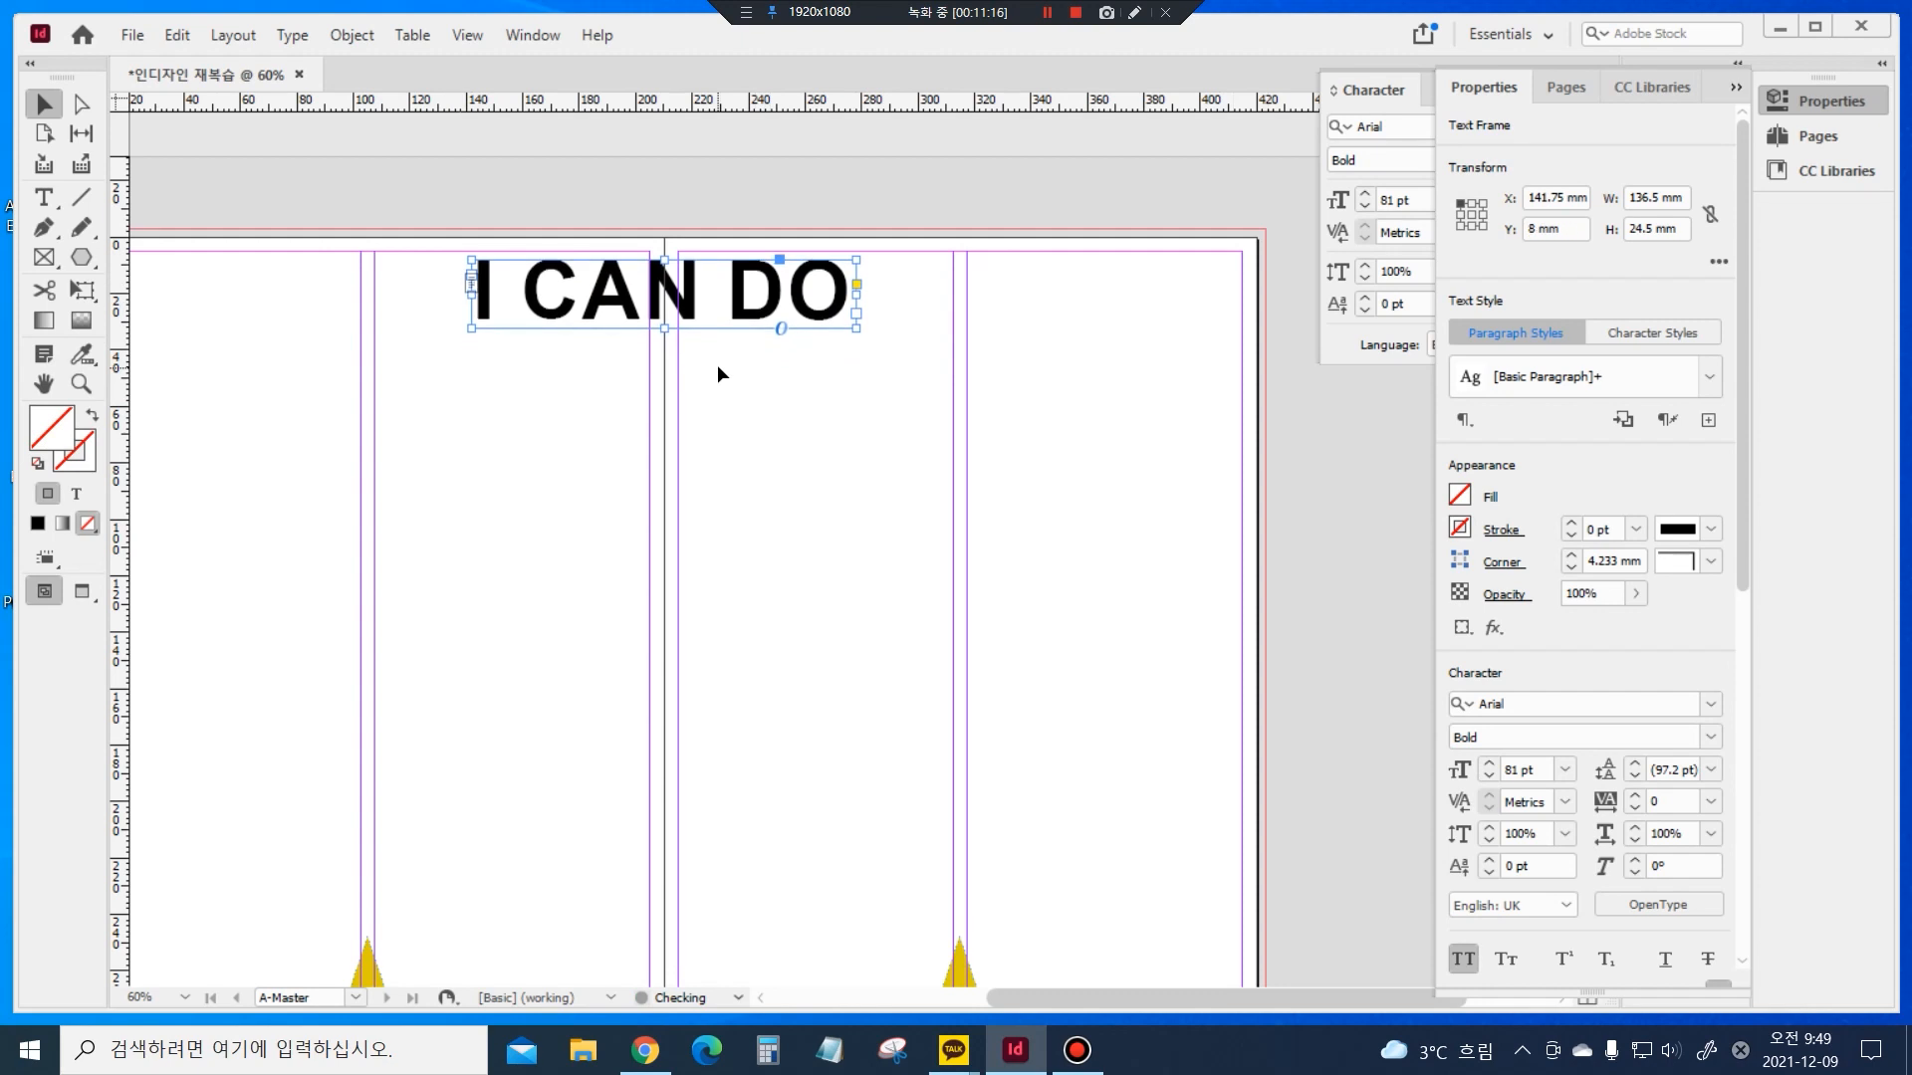
{"action": "key", "text": "Up"}
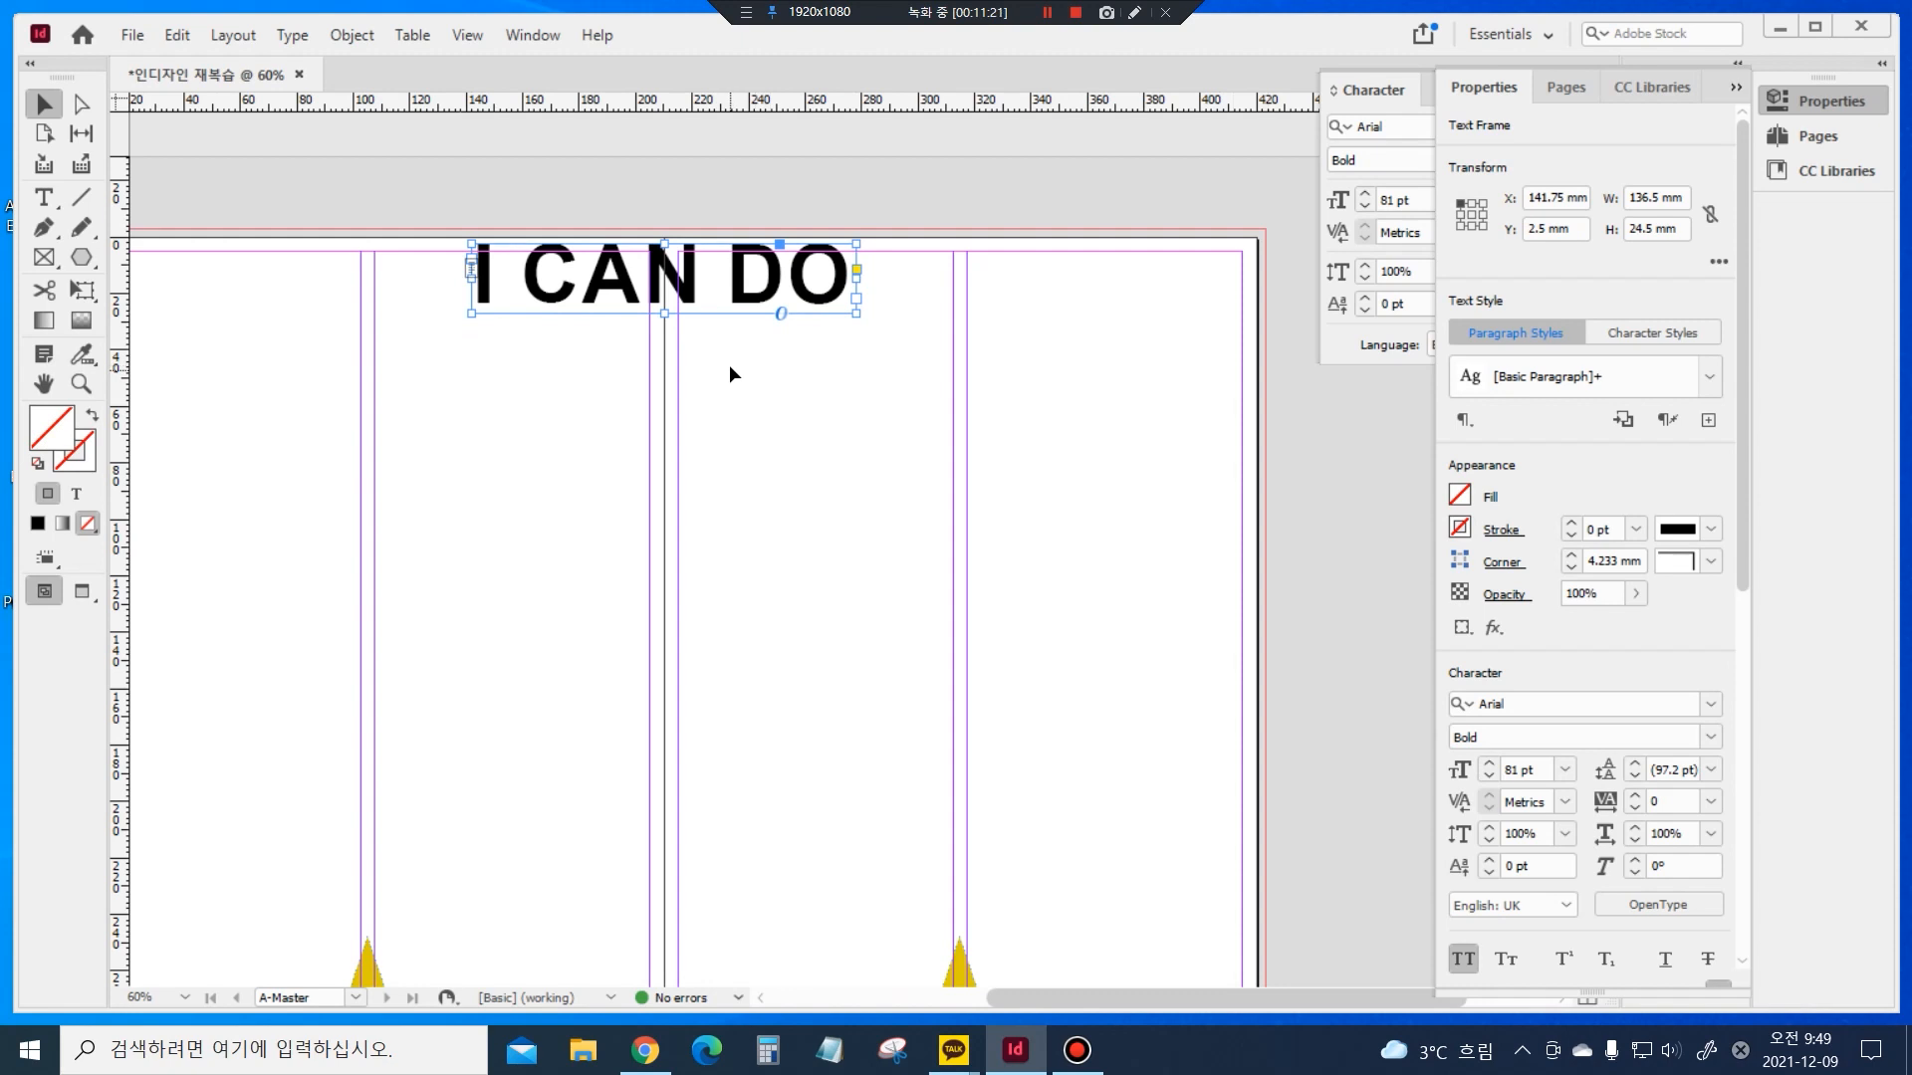
Examine page 1 and spreads 2-3 and 4-5 for the master title, stars and page numbers
{"action": "left_click", "coordinate": [1565, 87]}
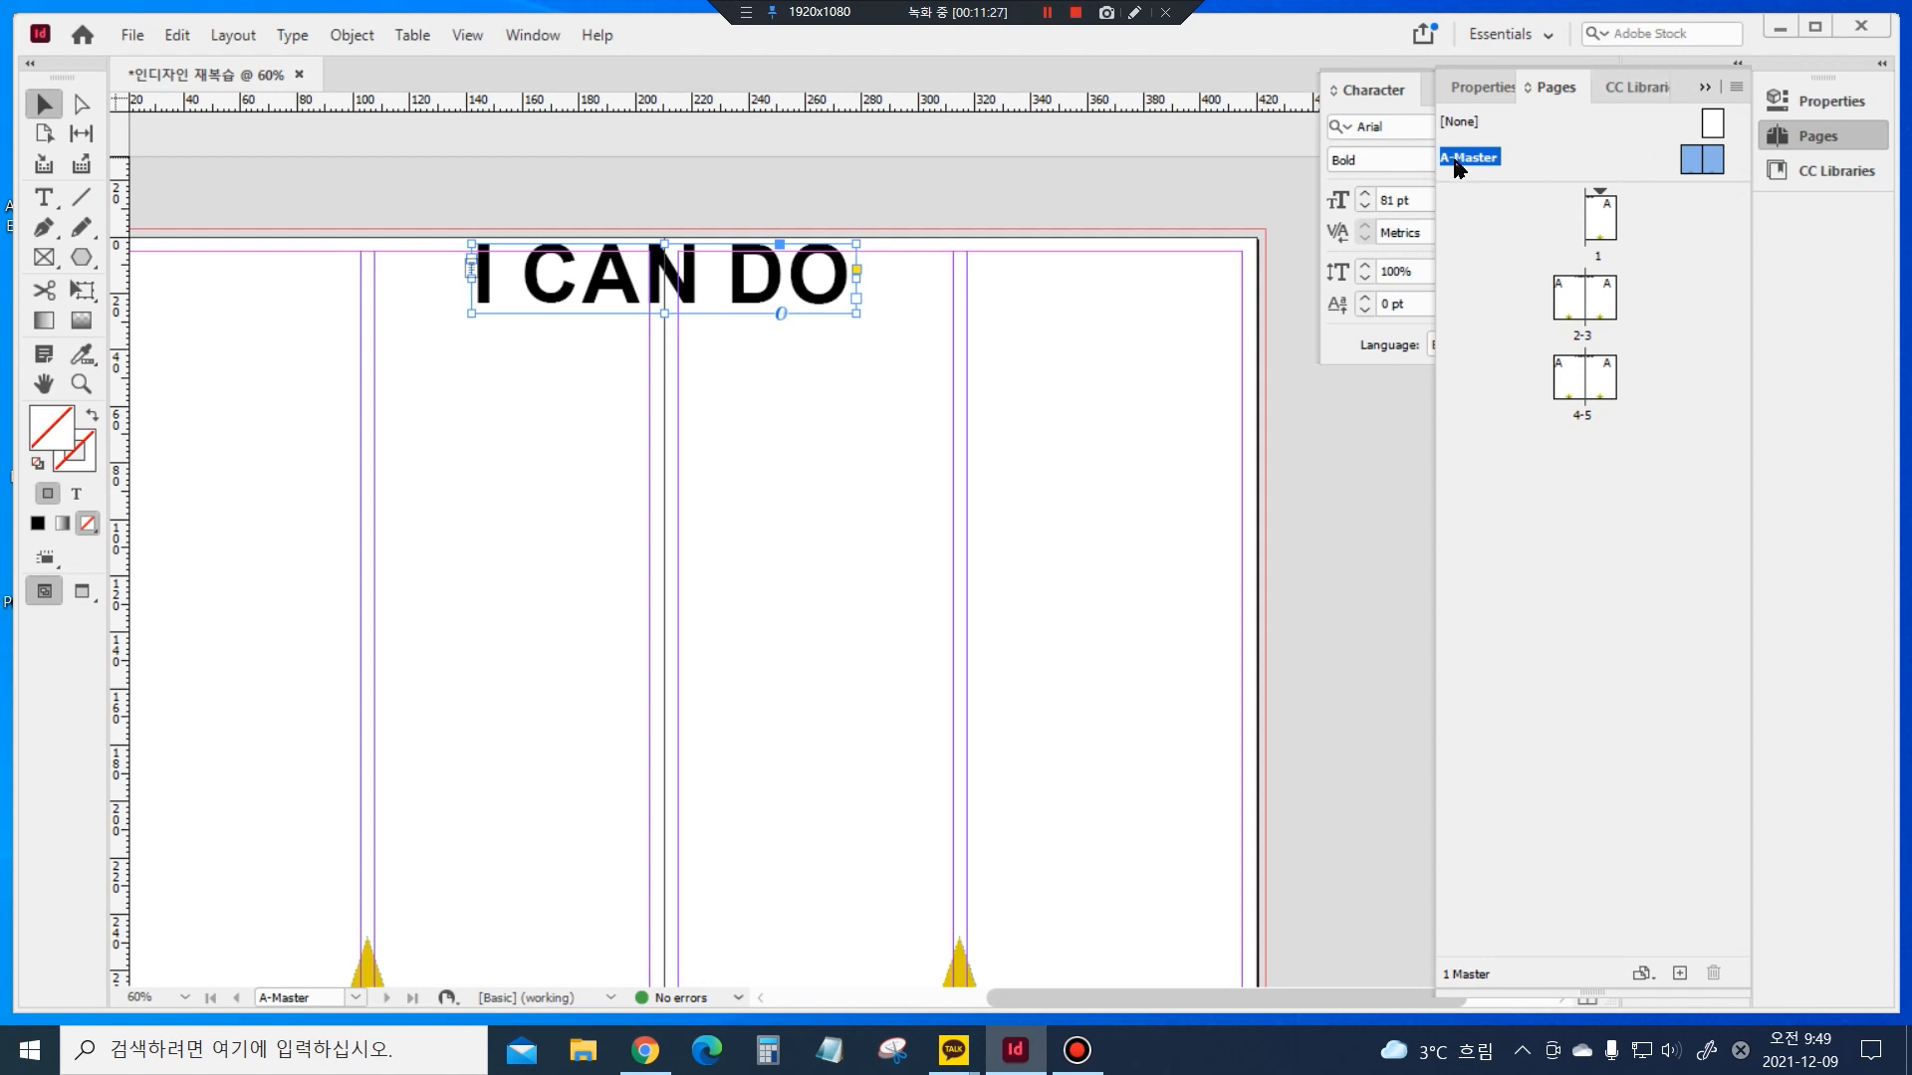
{"action": "double_click", "coordinate": [1598, 216]}
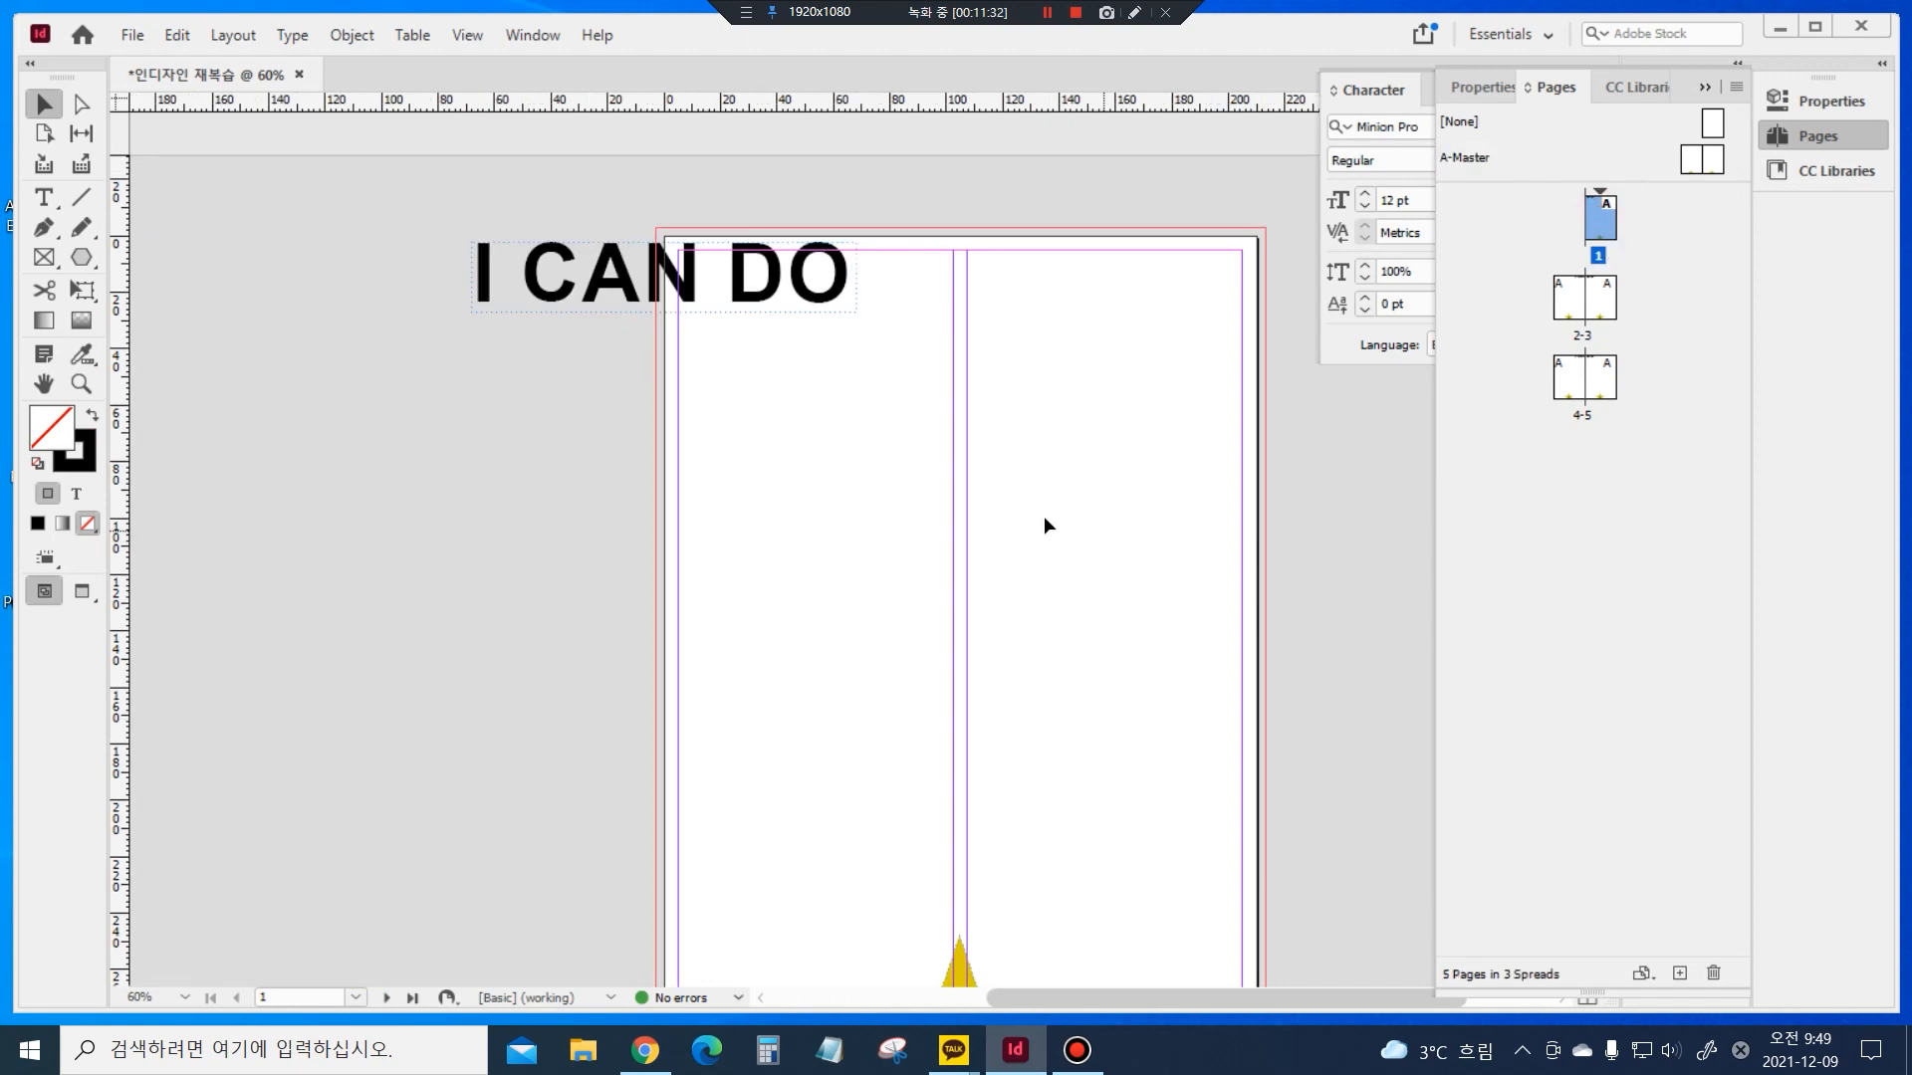
{"action": "scroll", "coordinate": [995, 502], "scroll_direction": "down", "scroll_amount": 2}
{"action": "scroll", "coordinate": [996, 502], "scroll_direction": "up", "scroll_amount": 2}
{"action": "double_click", "coordinate": [1556, 293]}
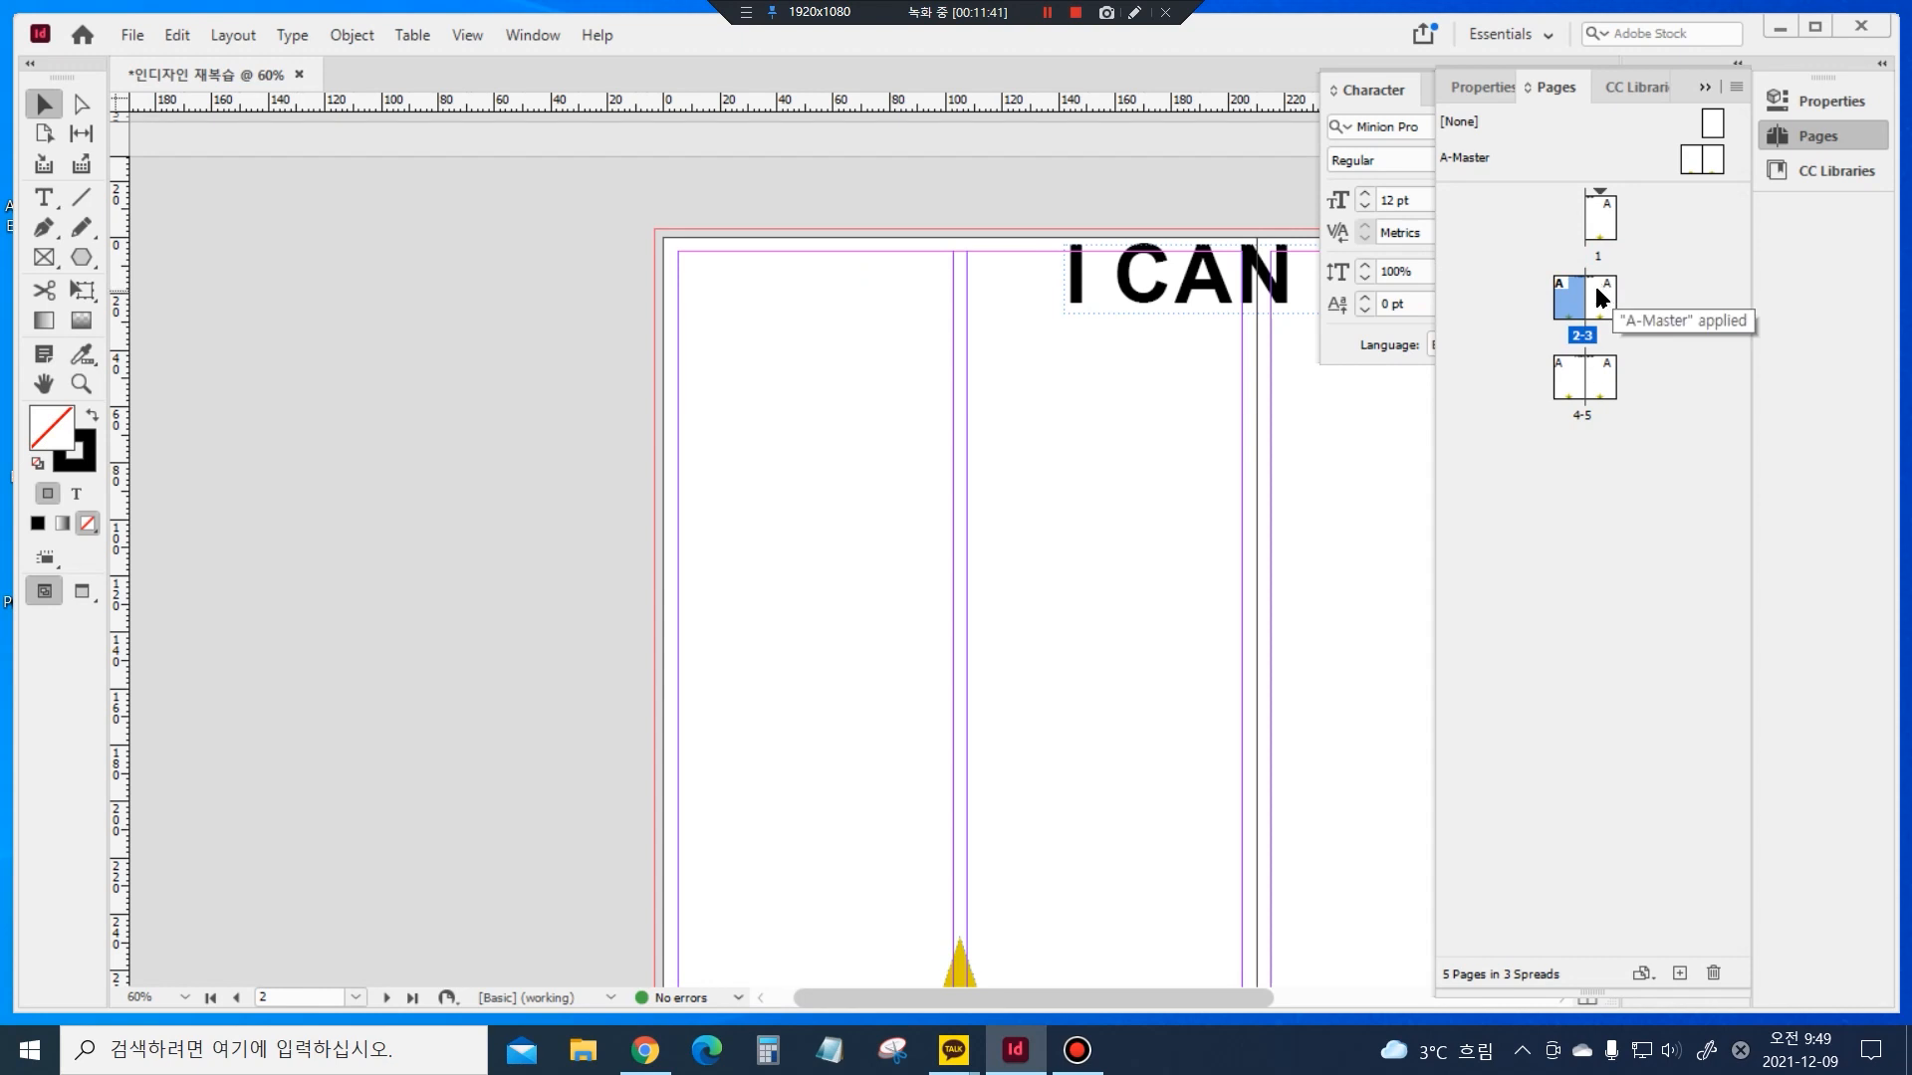
{"action": "left_click", "coordinate": [1597, 291], "text": "shift"}
{"action": "left_click_drag", "start_coordinate": [1179, 533], "coordinate": [604, 440]}
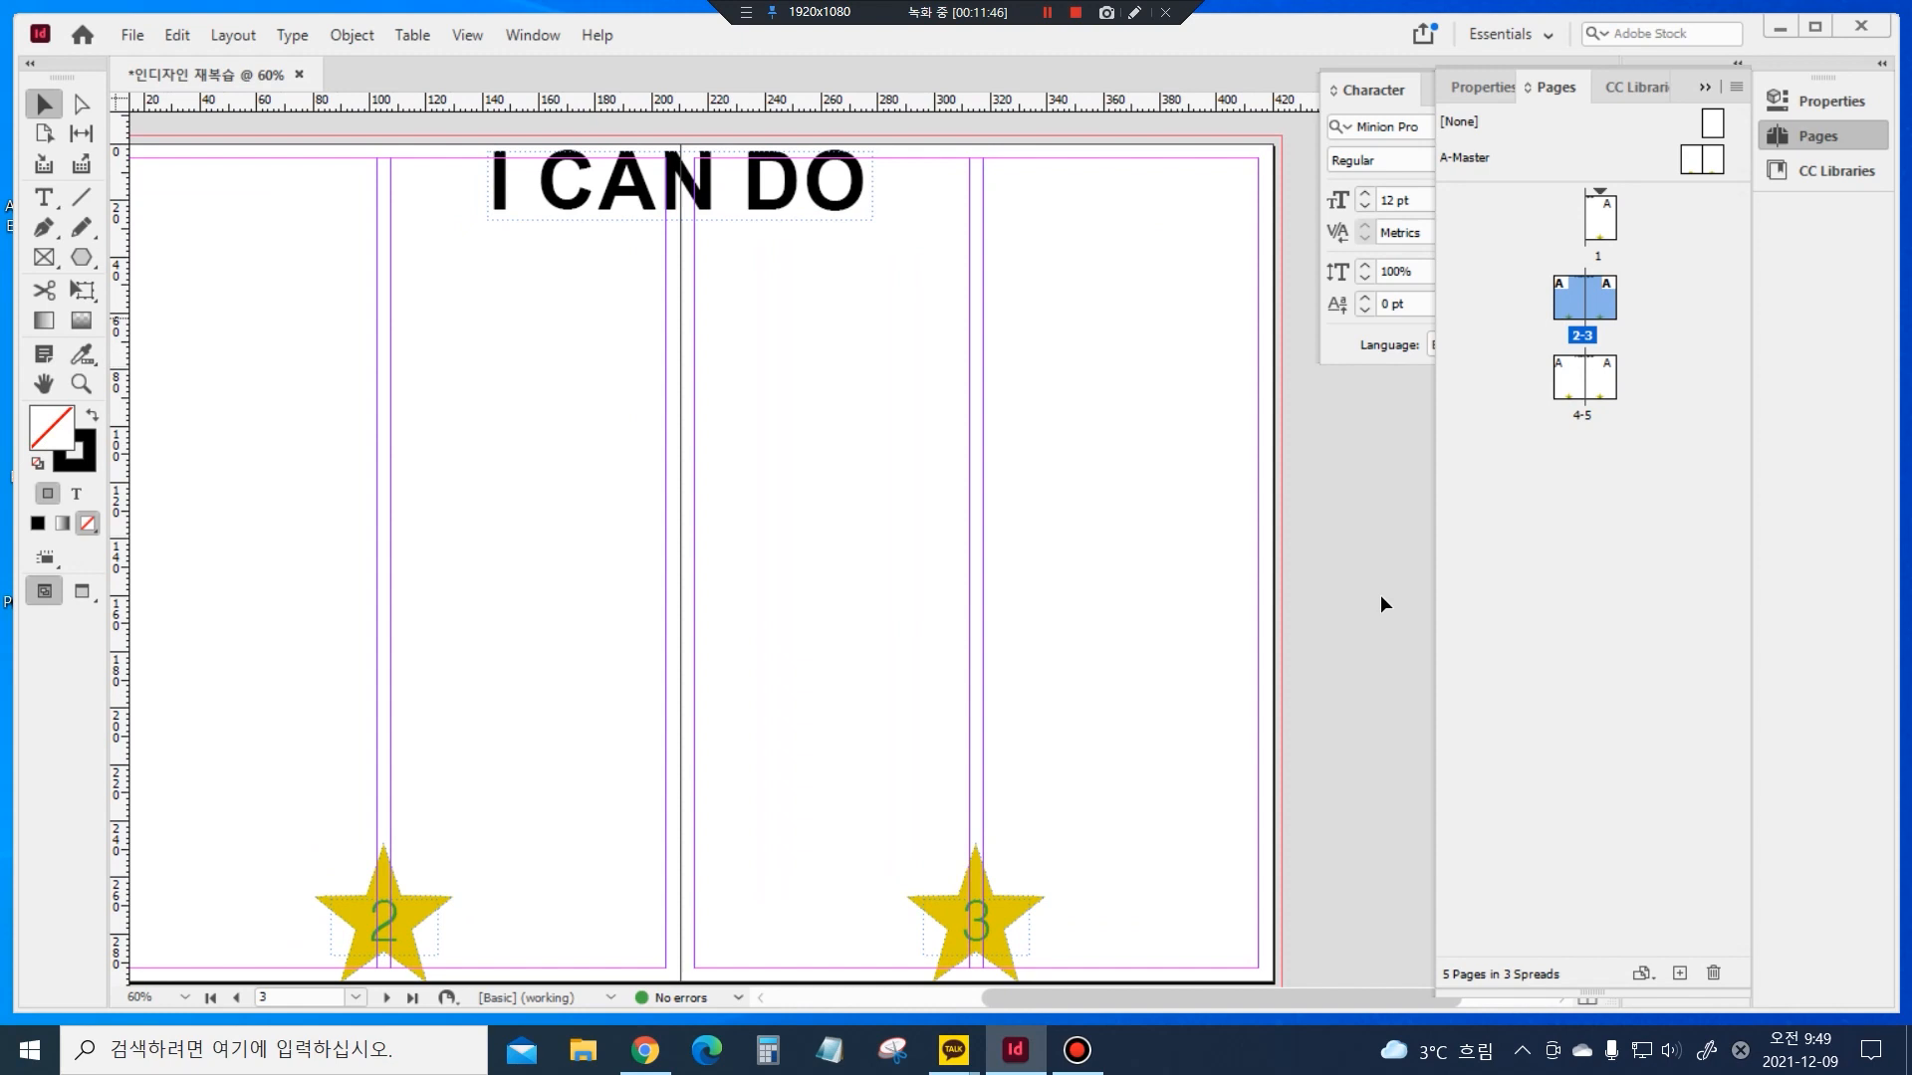
{"action": "double_click", "coordinate": [1585, 386]}
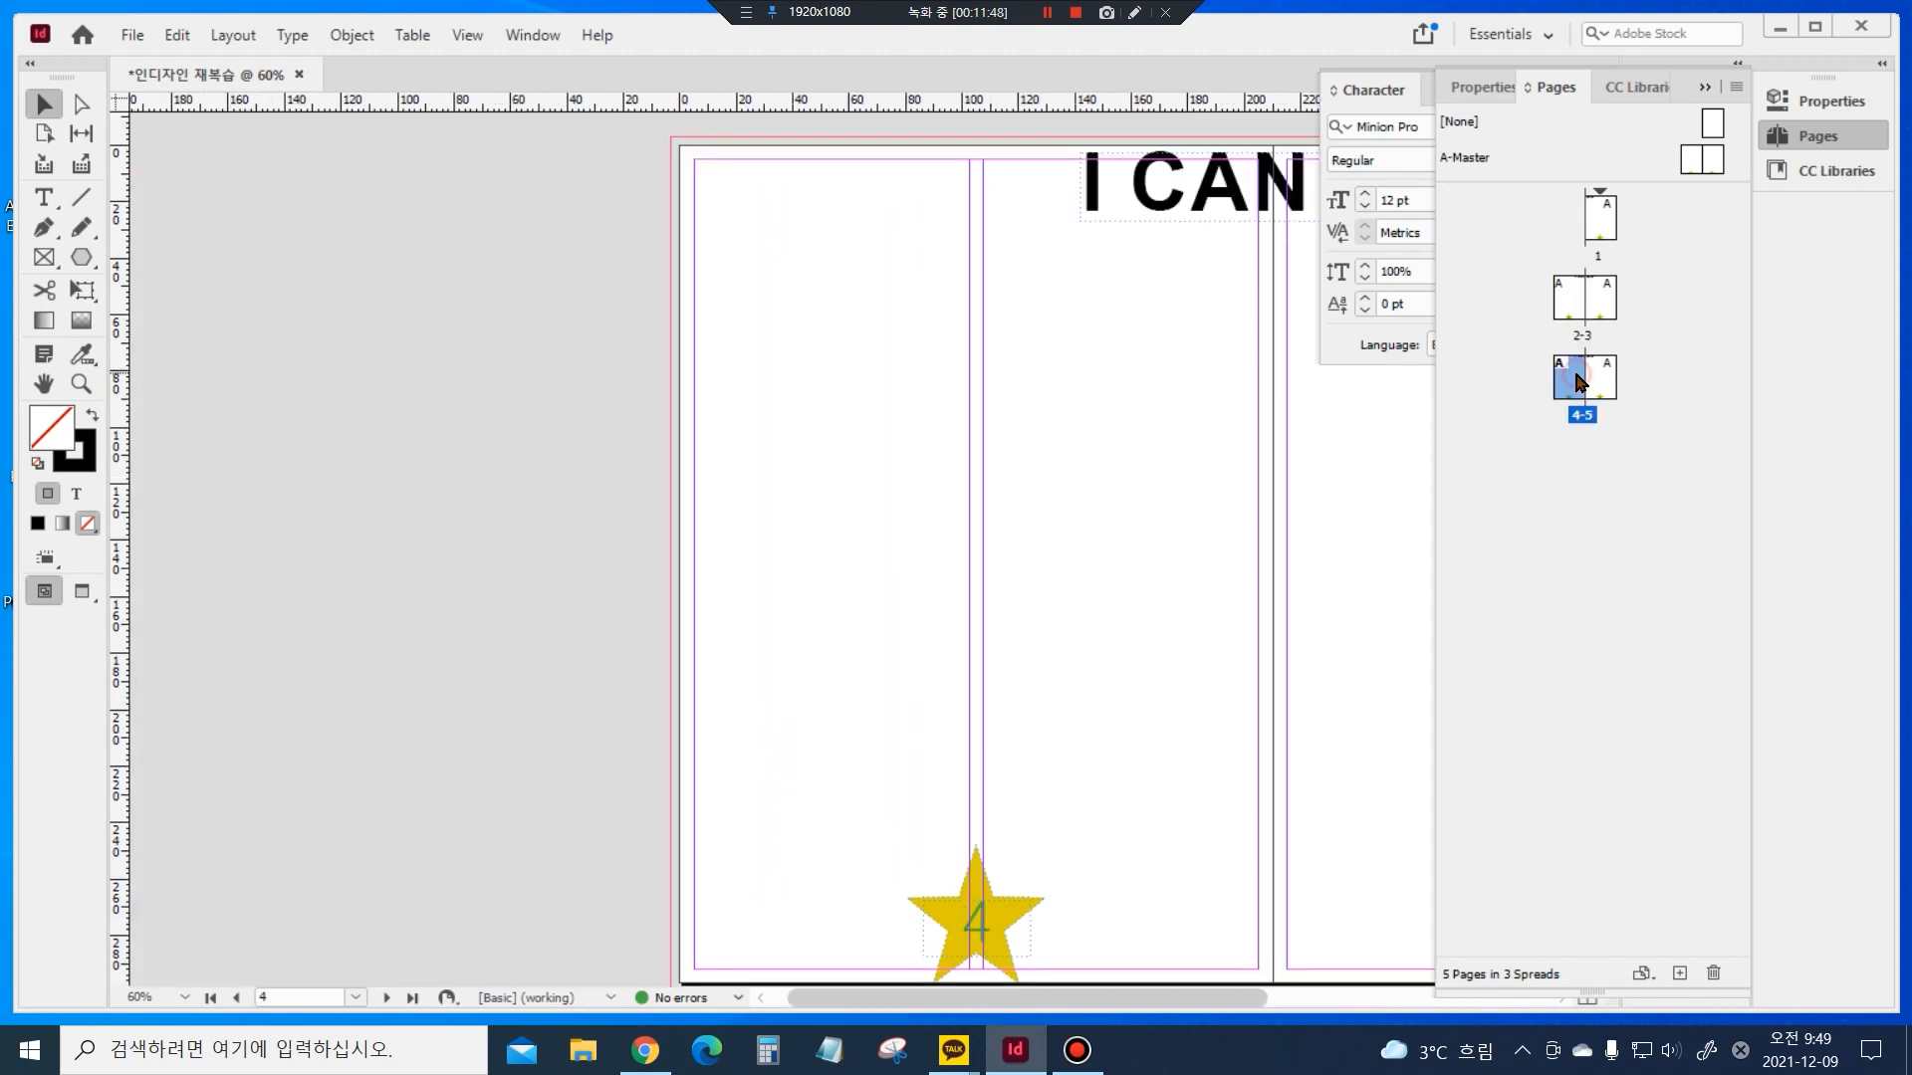
{"action": "double_click", "coordinate": [1605, 385]}
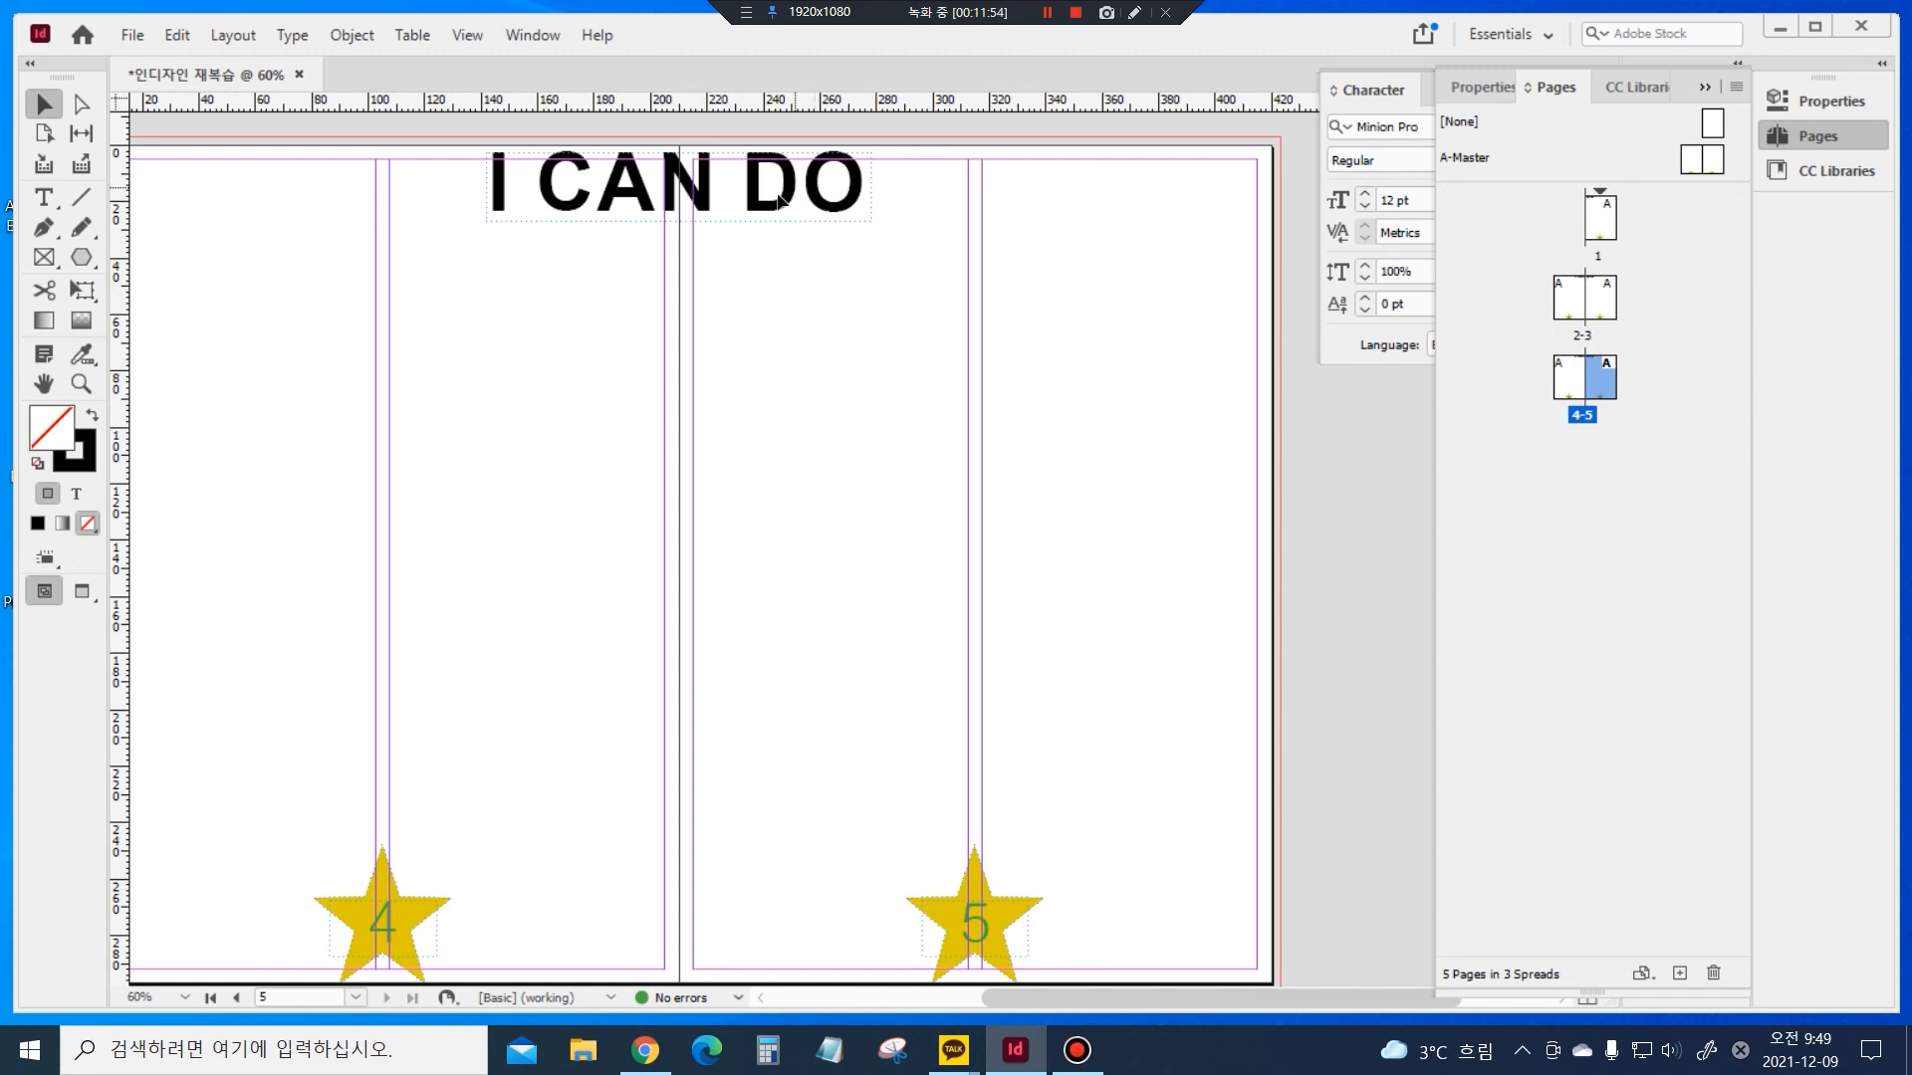
Return to the A-Master spread and move the "I CAN DO" title down to the middle of the spread
{"action": "double_click", "coordinate": [1693, 162]}
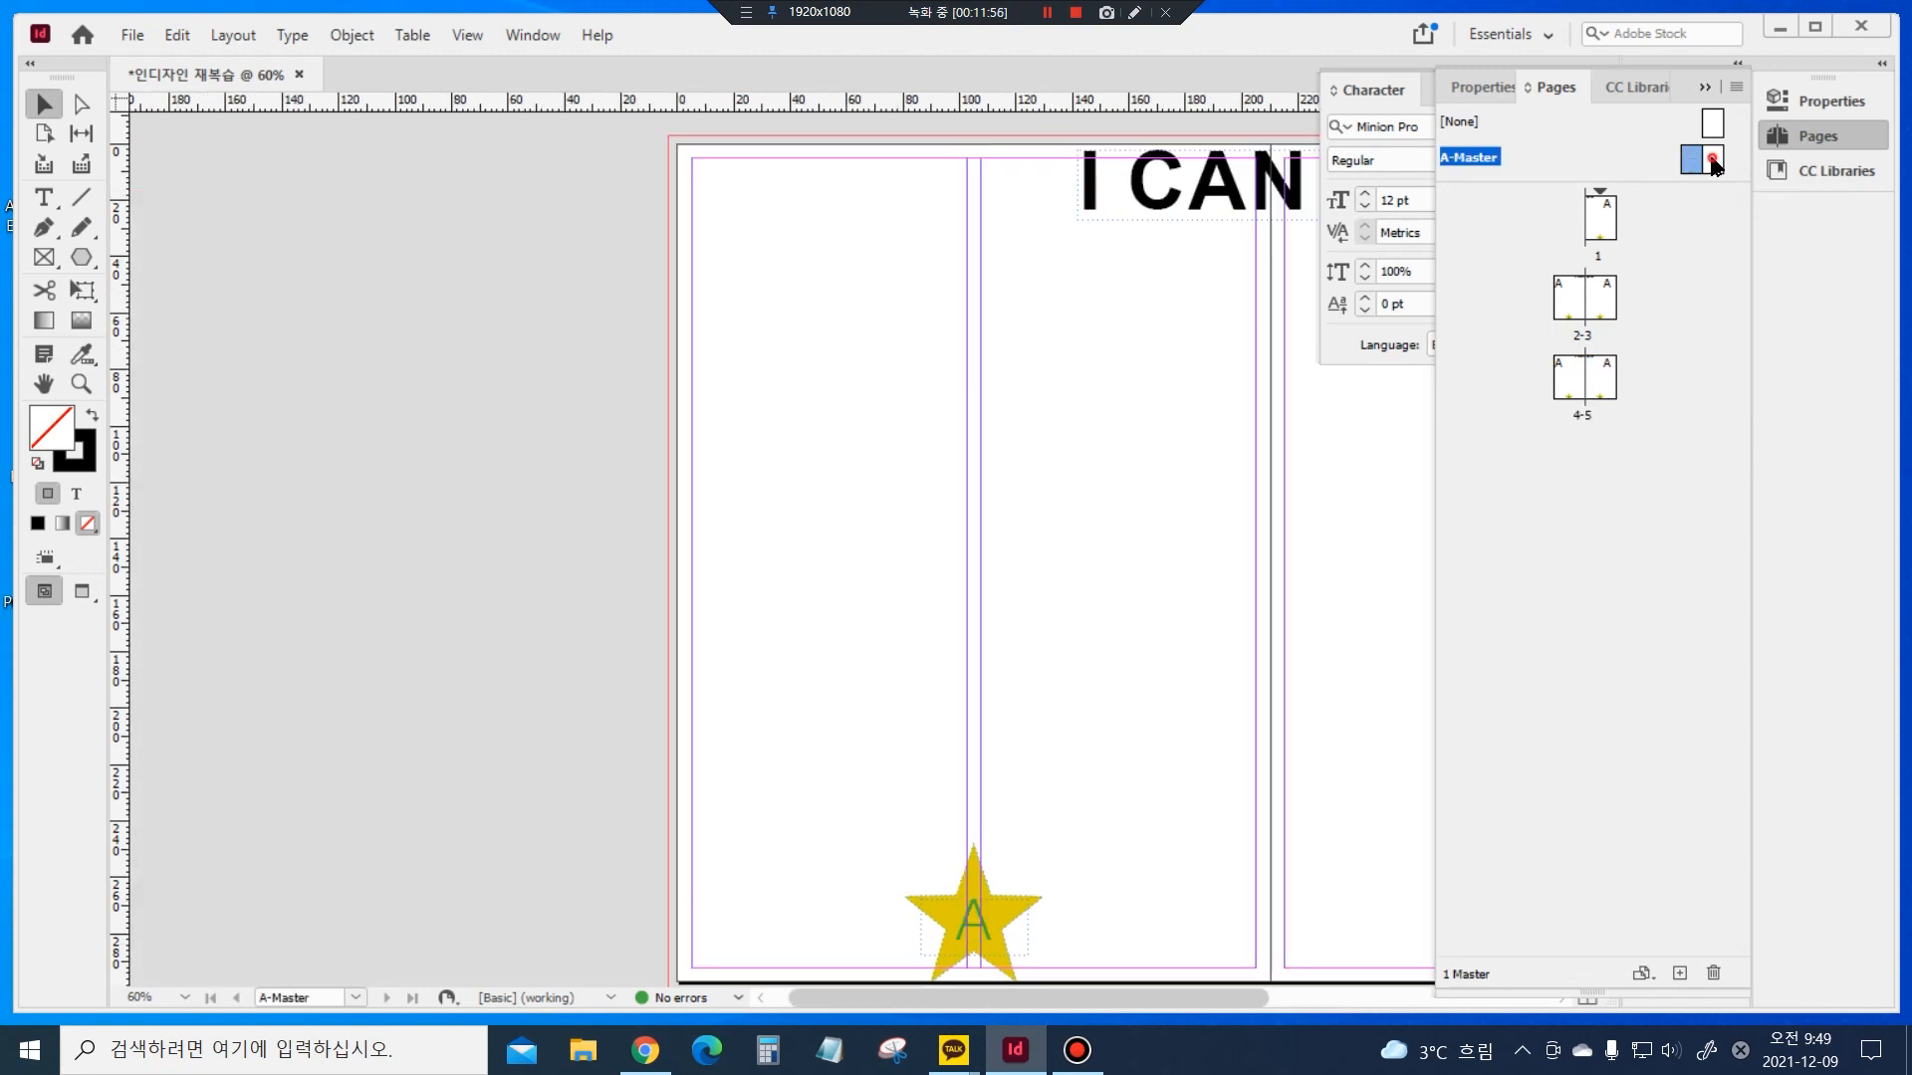
{"action": "double_click", "coordinate": [1712, 159]}
{"action": "left_click_drag", "start_coordinate": [667, 194], "coordinate": [663, 588]}
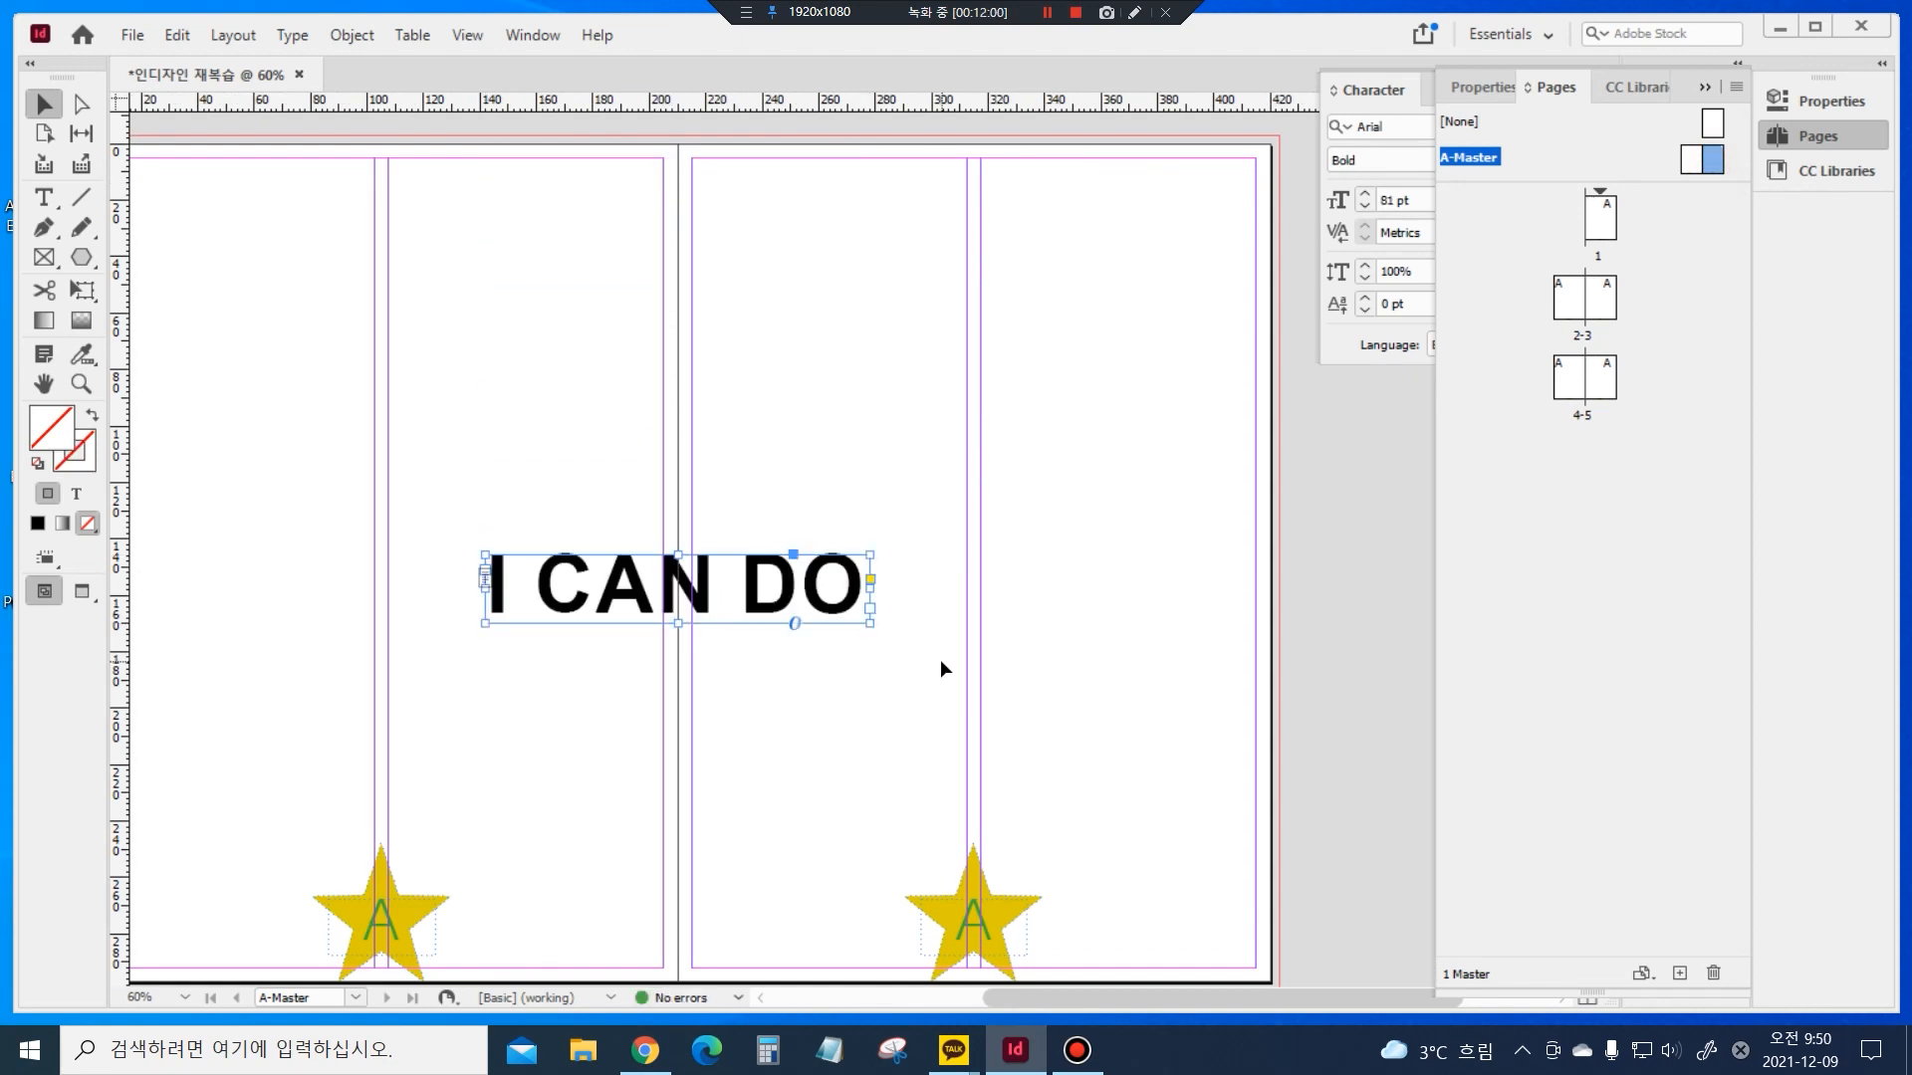
Examine page 1 and spread 2-3 for the repositioned master title and numbered stars, finishing with both pages of spread 2-3 in view
{"action": "double_click", "coordinate": [1596, 221]}
{"action": "left_click", "coordinate": [1581, 298]}
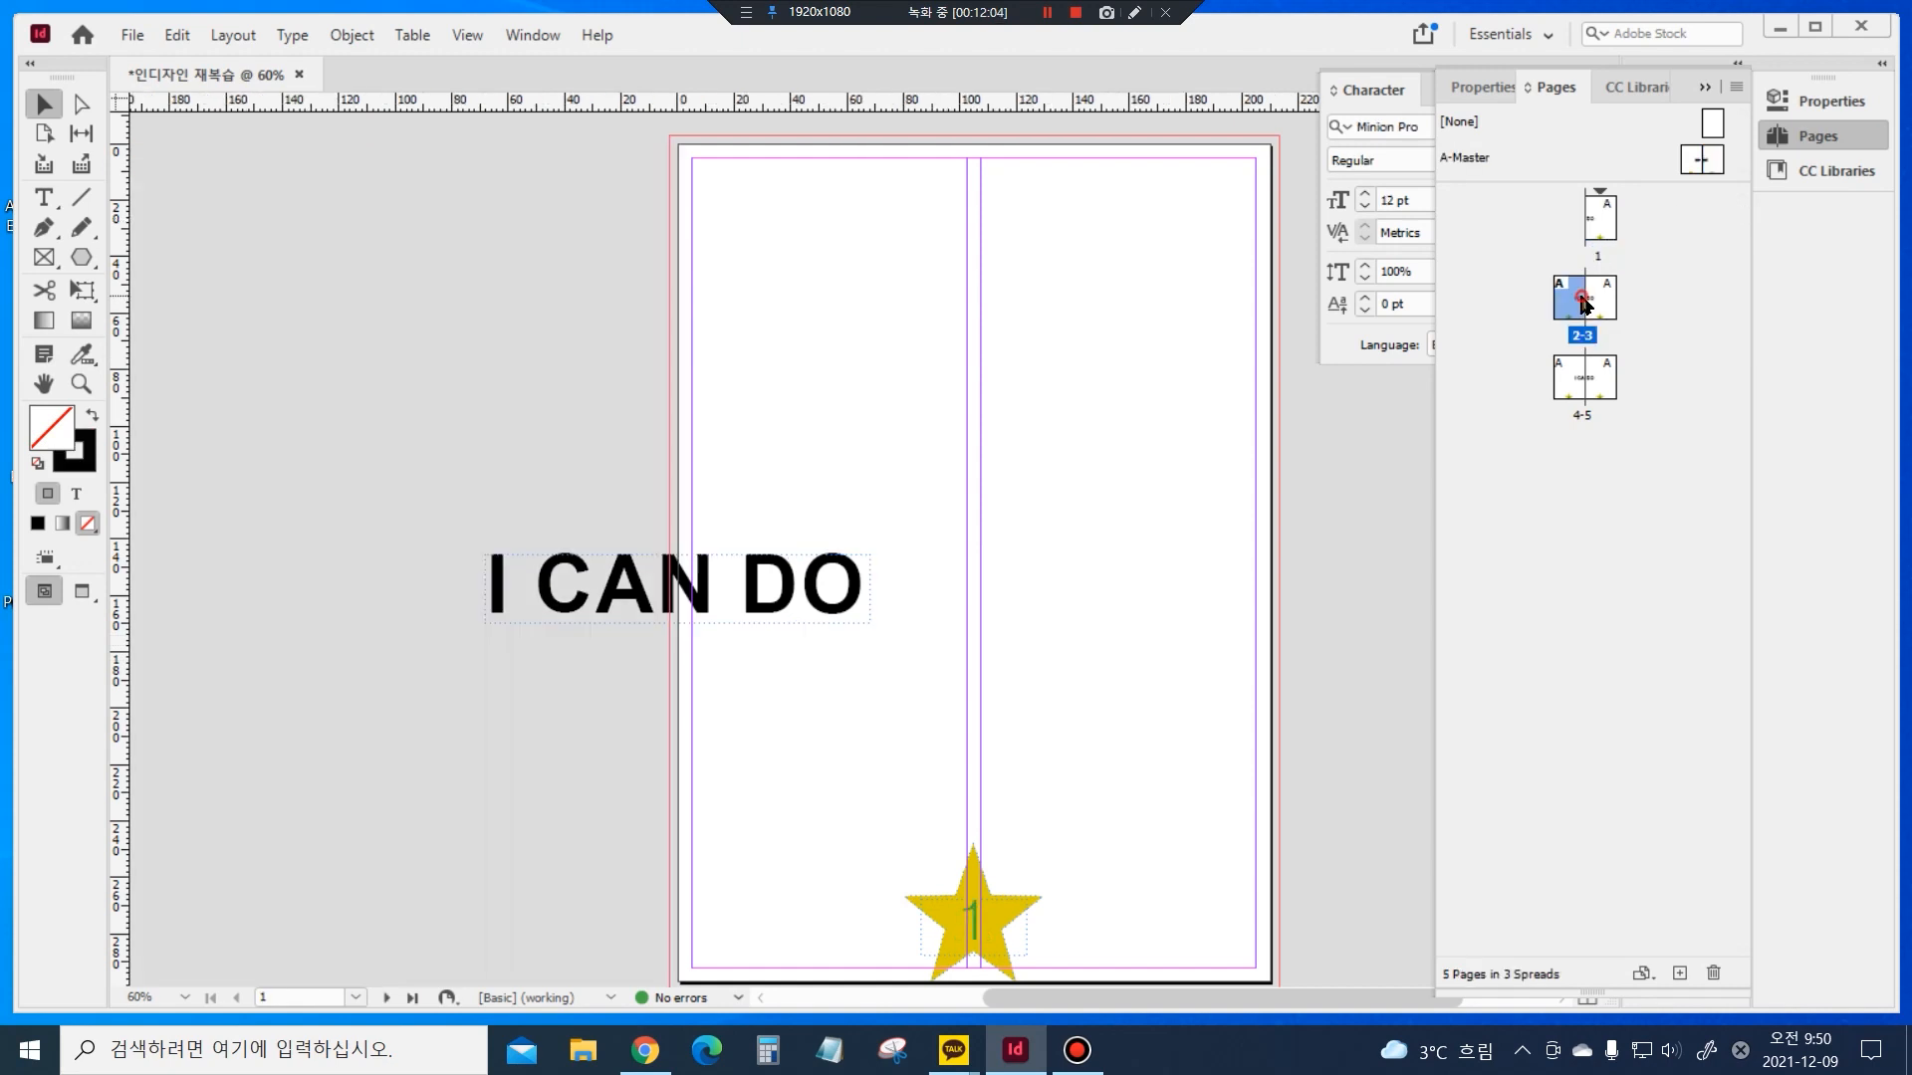
{"action": "double_click", "coordinate": [1583, 298]}
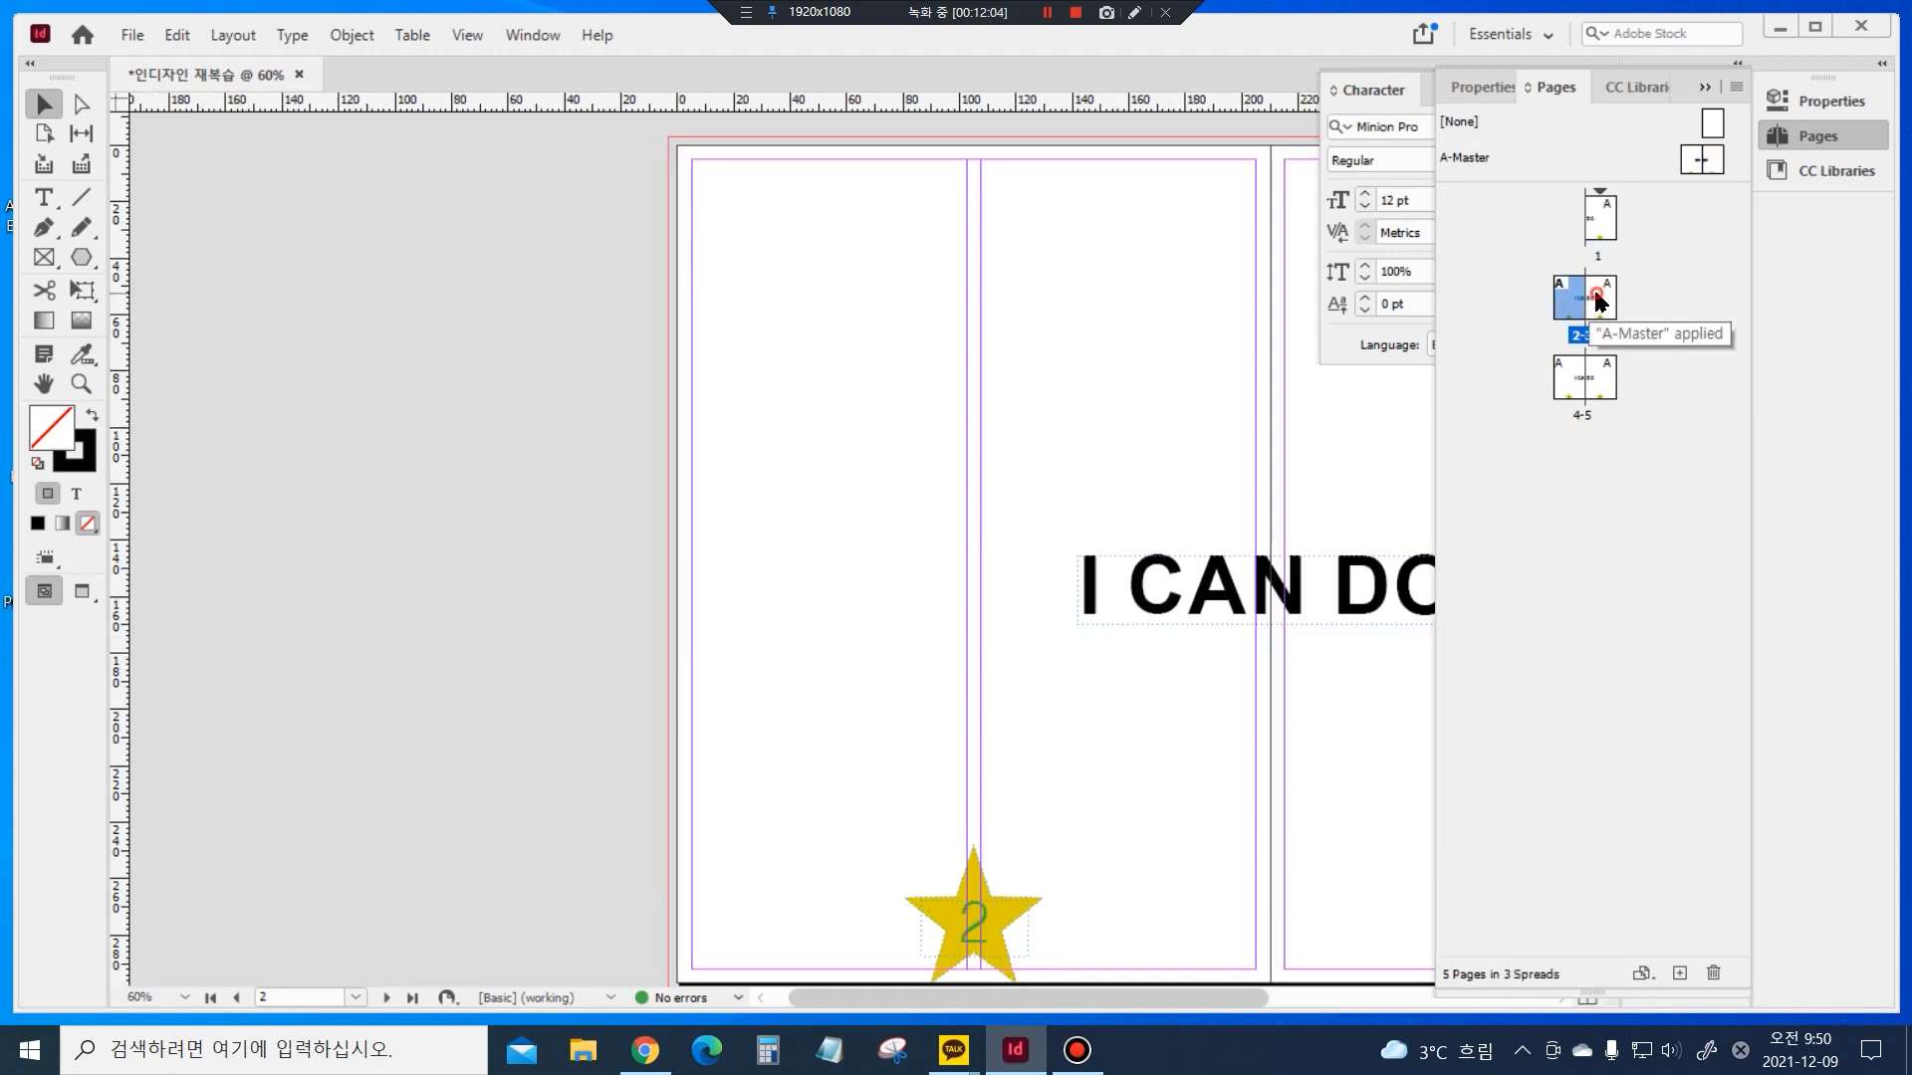
{"action": "double_click", "coordinate": [1600, 221]}
{"action": "right_click", "coordinate": [1600, 221]}
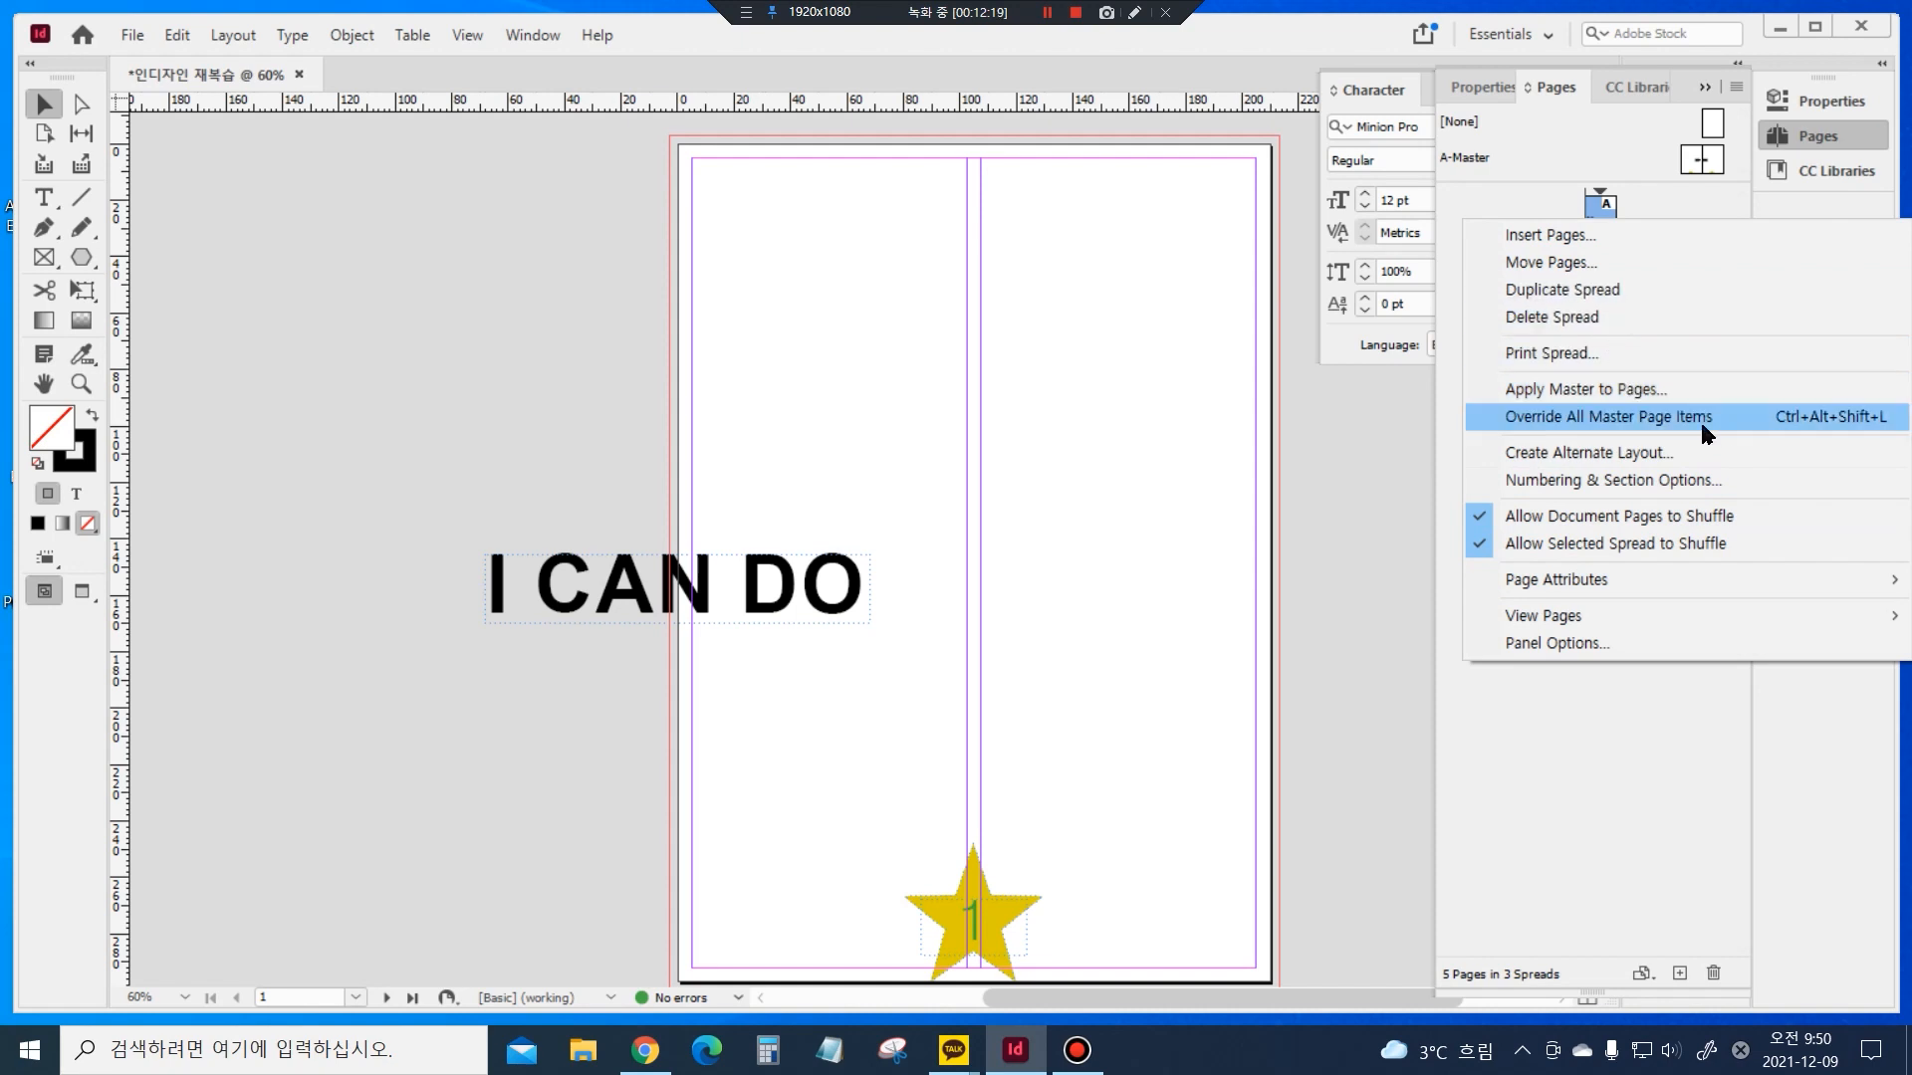
{"action": "right_click", "coordinate": [742, 587]}
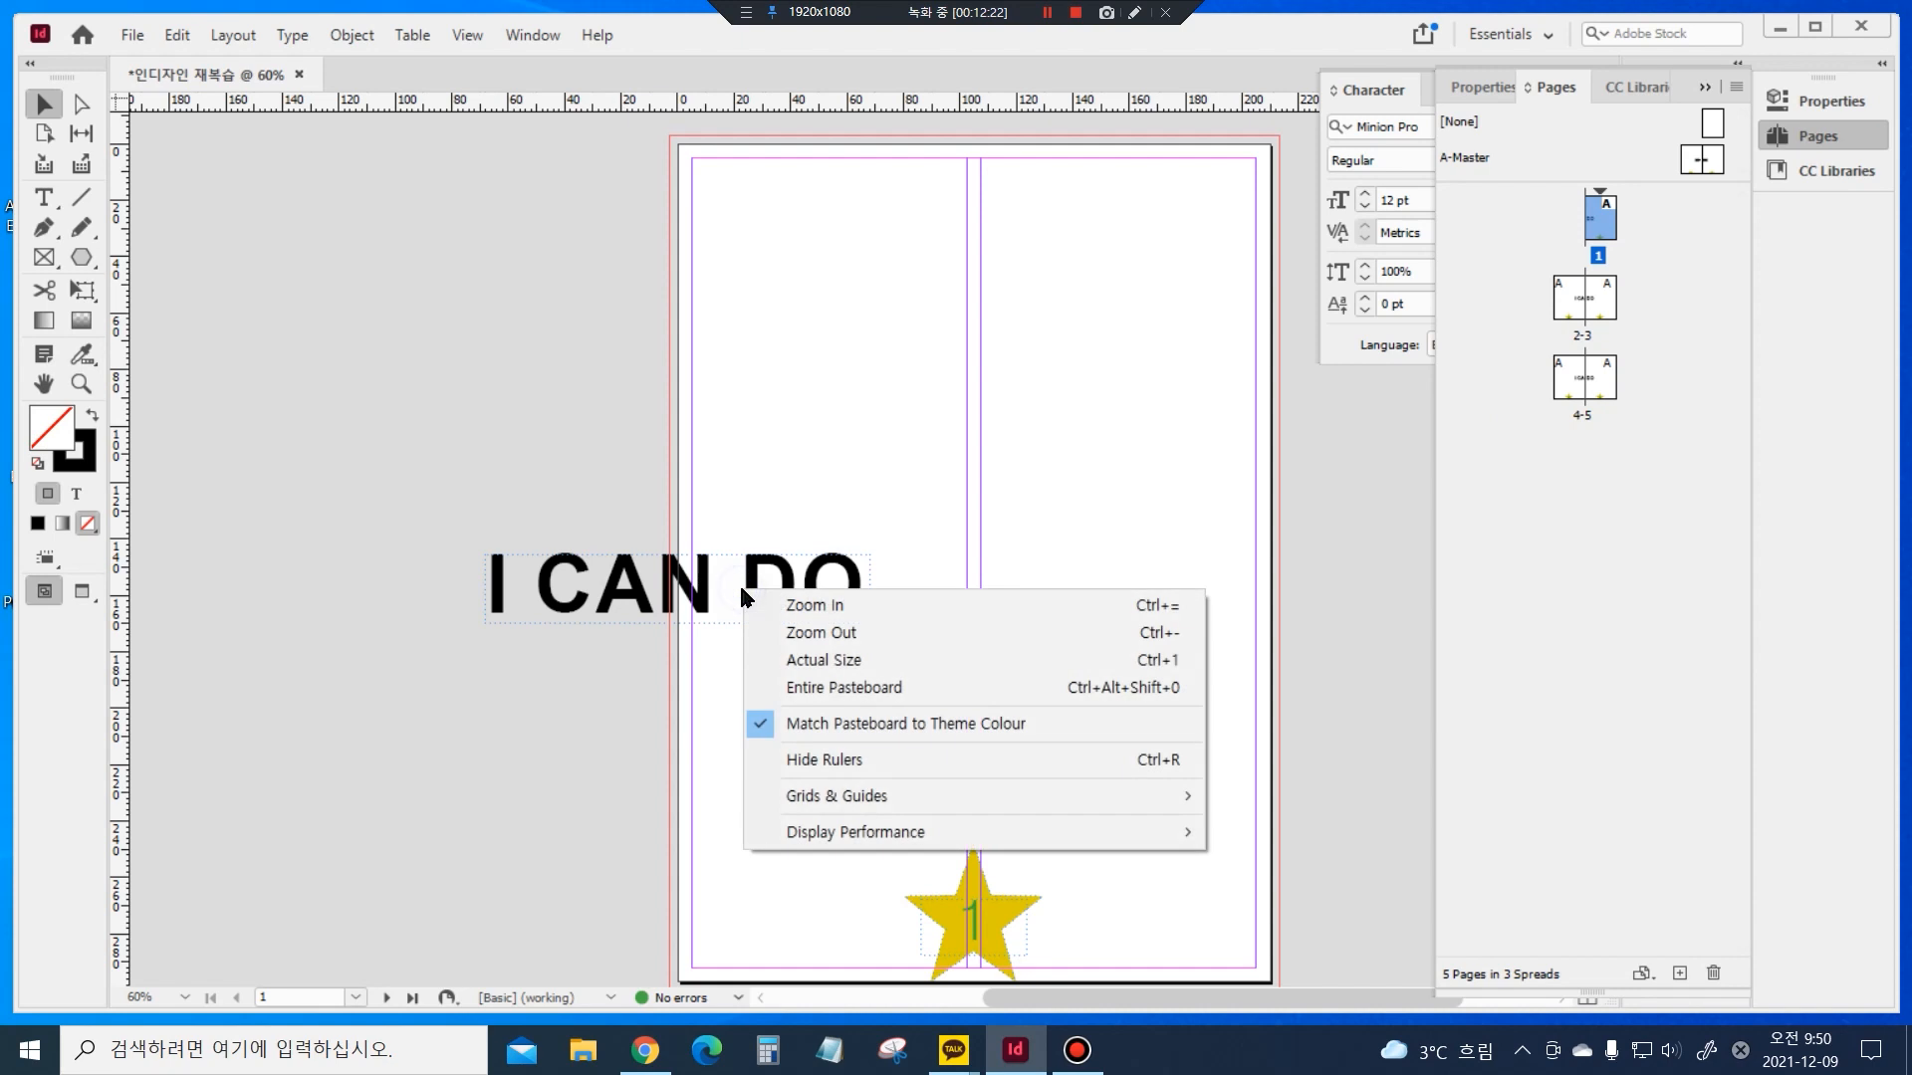
{"action": "left_click", "coordinate": [768, 569]}
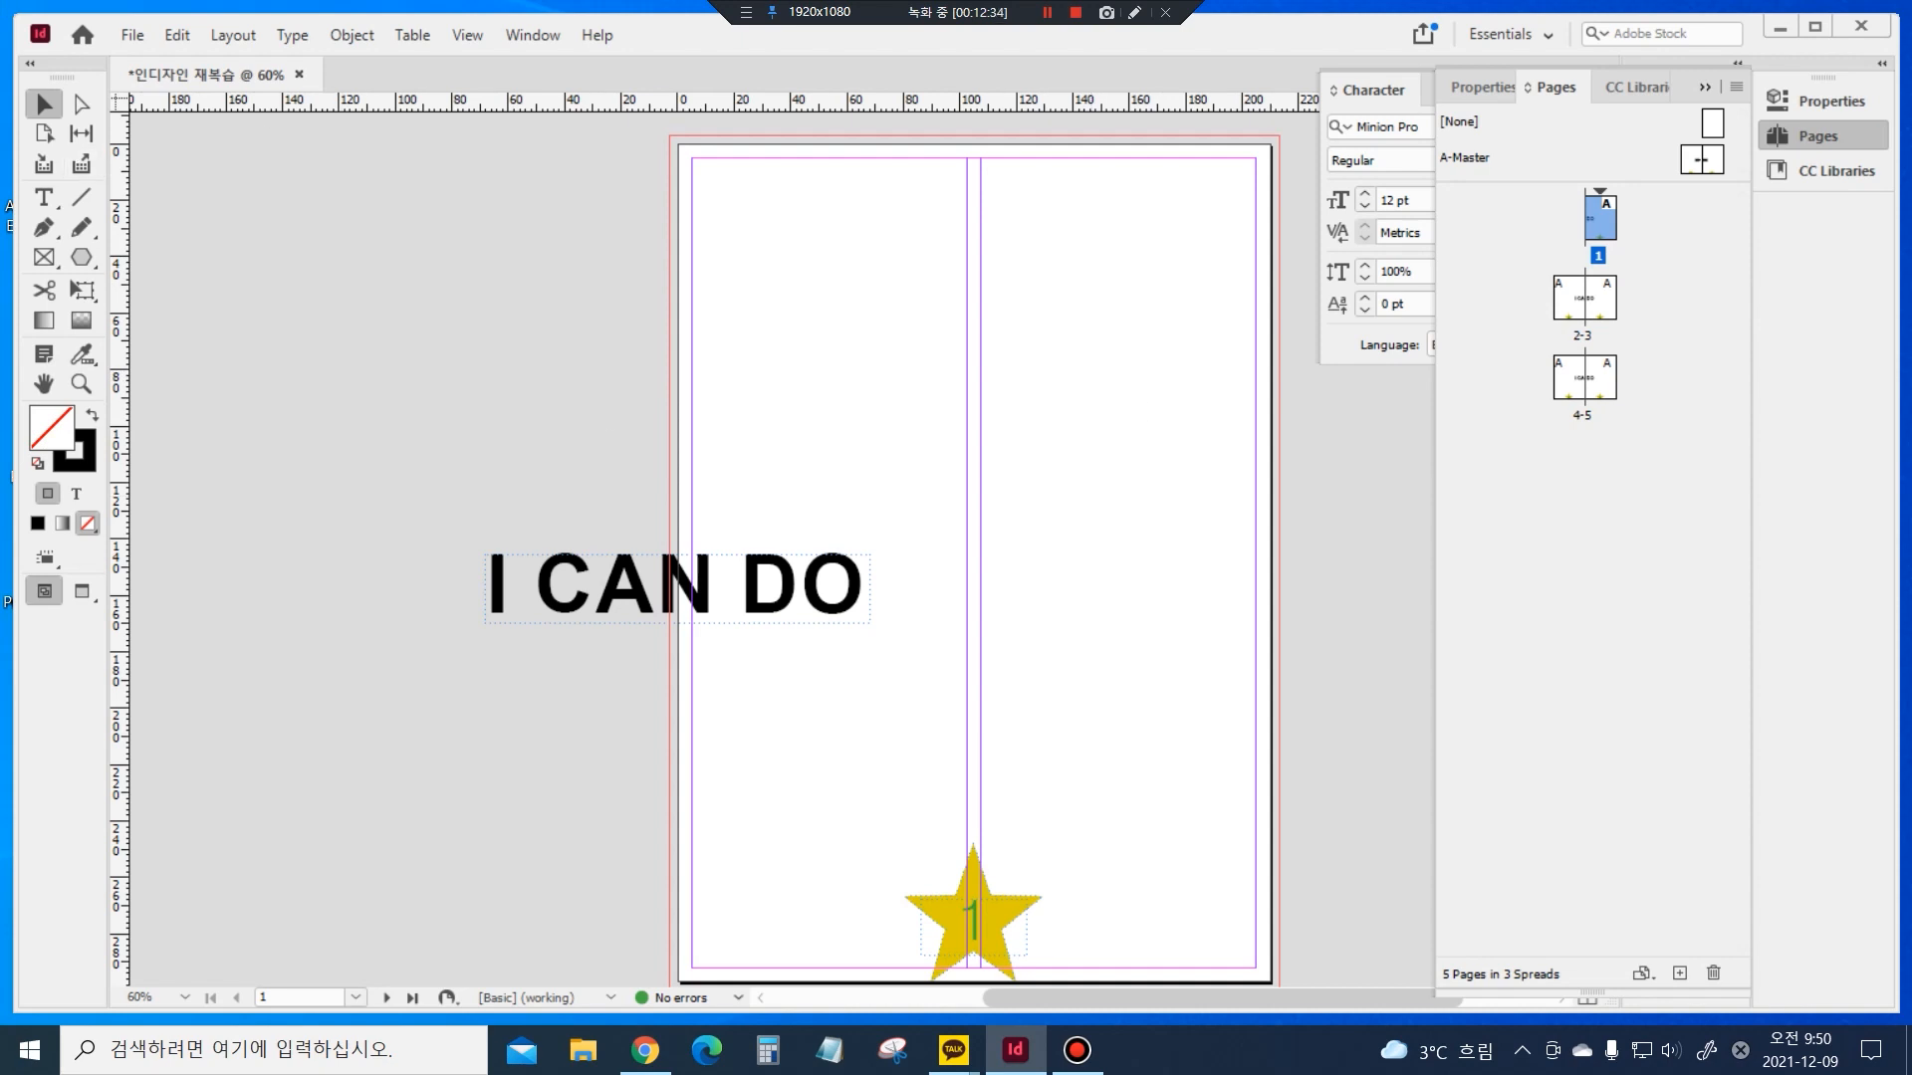
{"action": "double_click", "coordinate": [1578, 300]}
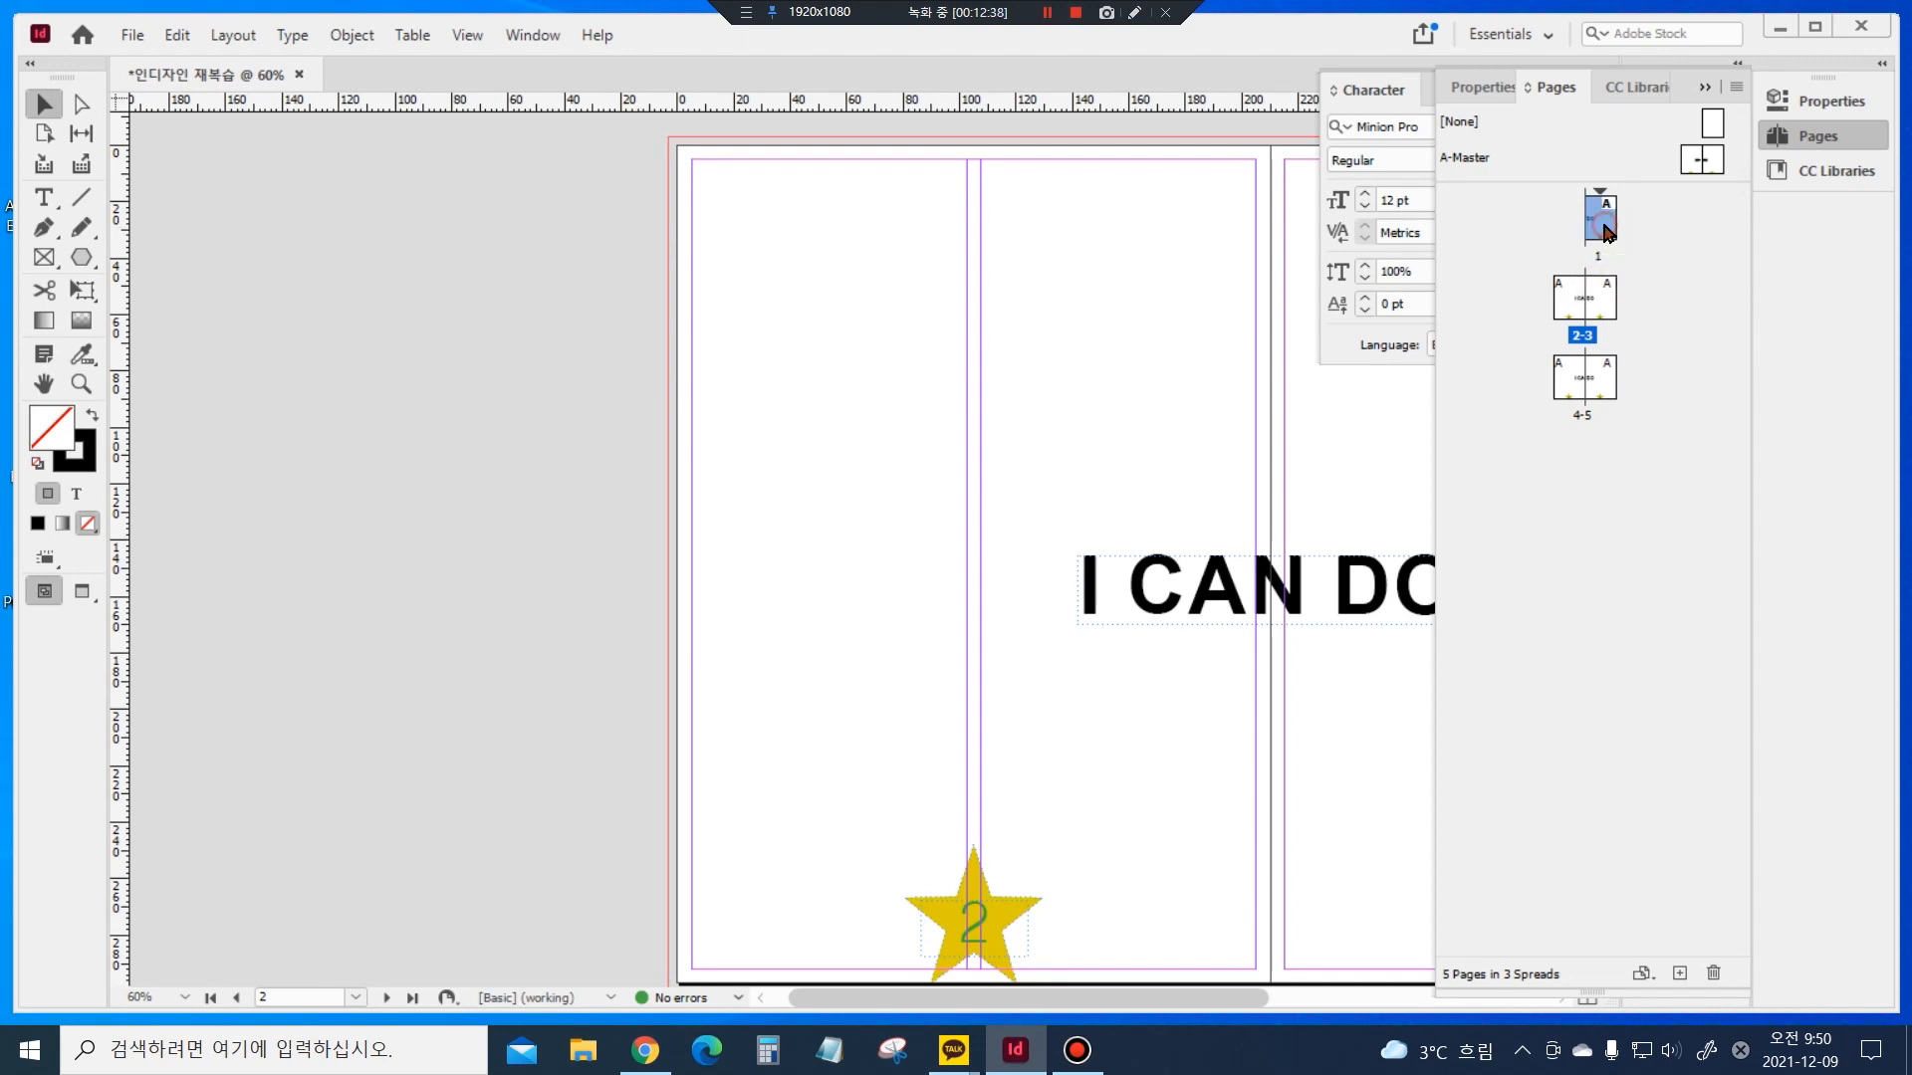
{"action": "double_click", "coordinate": [1580, 299]}
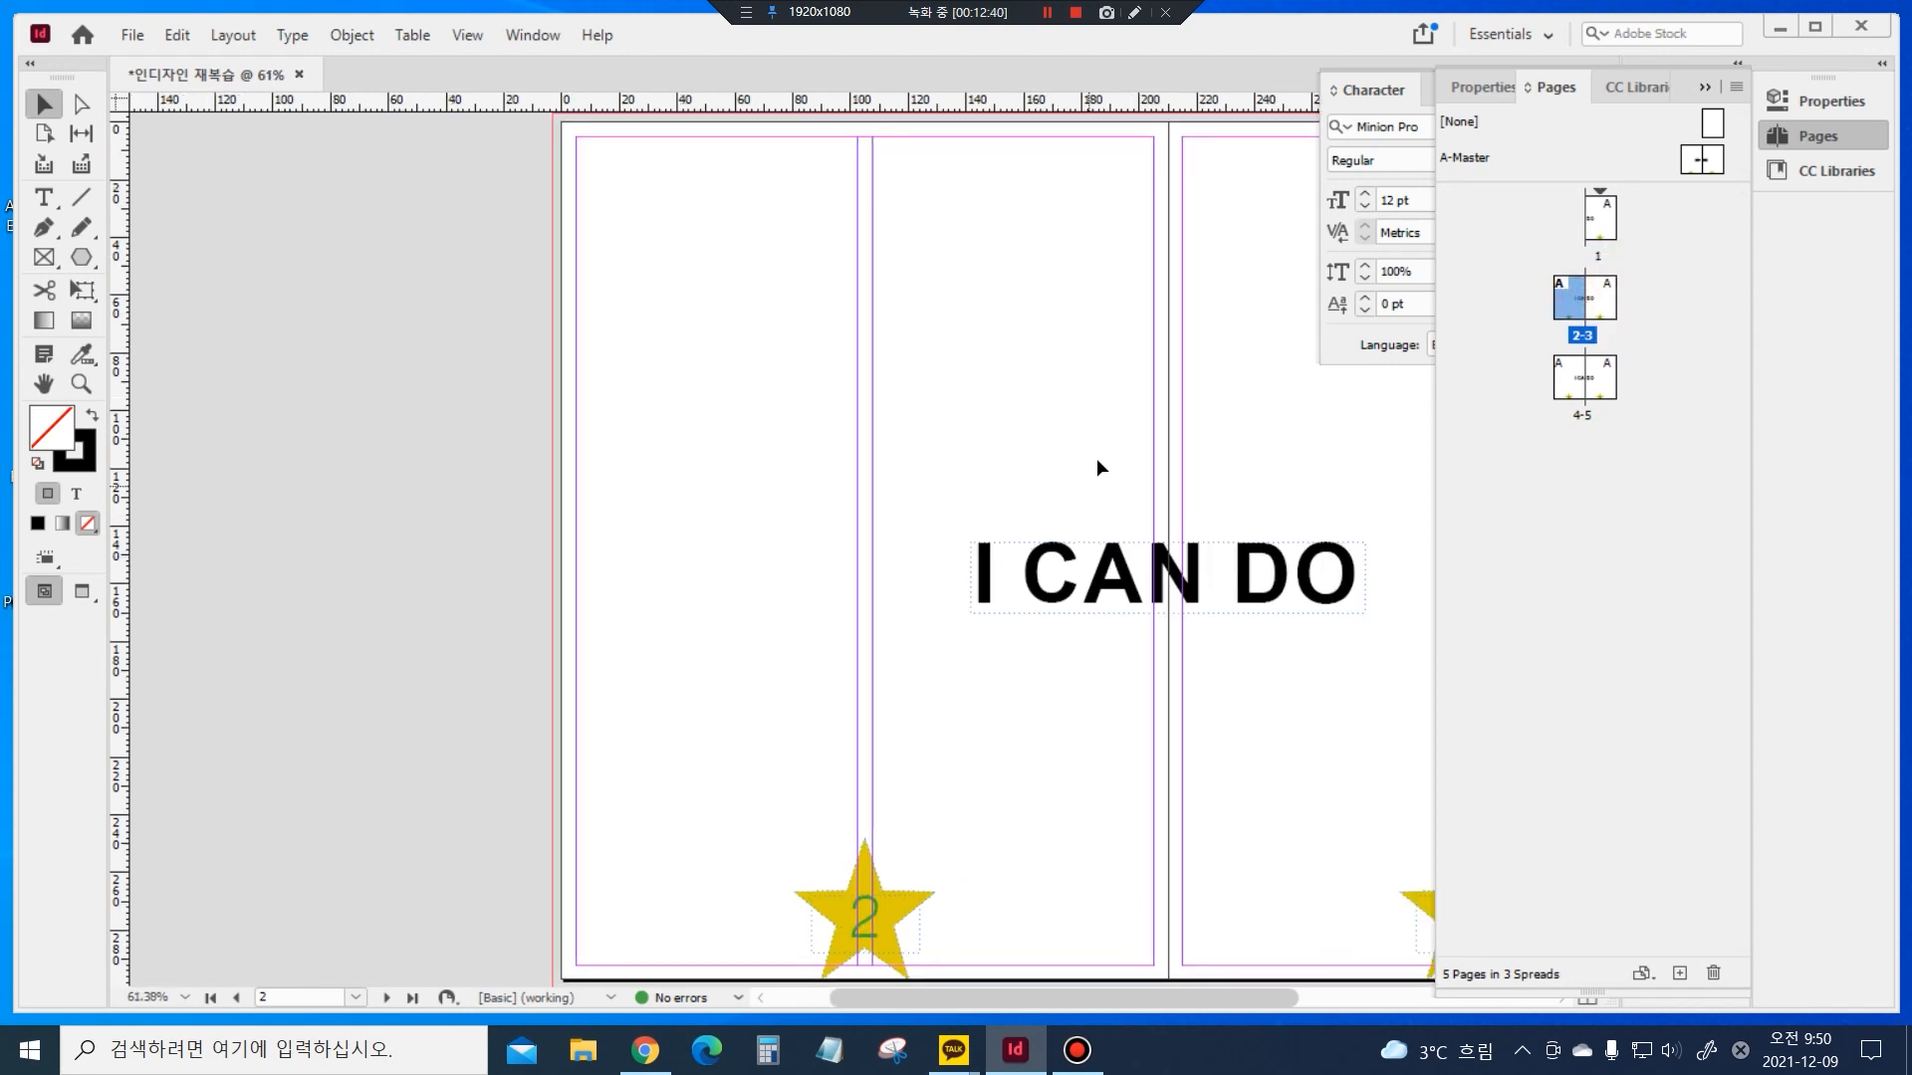
{"action": "left_click_drag", "start_coordinate": [1113, 454], "coordinate": [742, 450]}
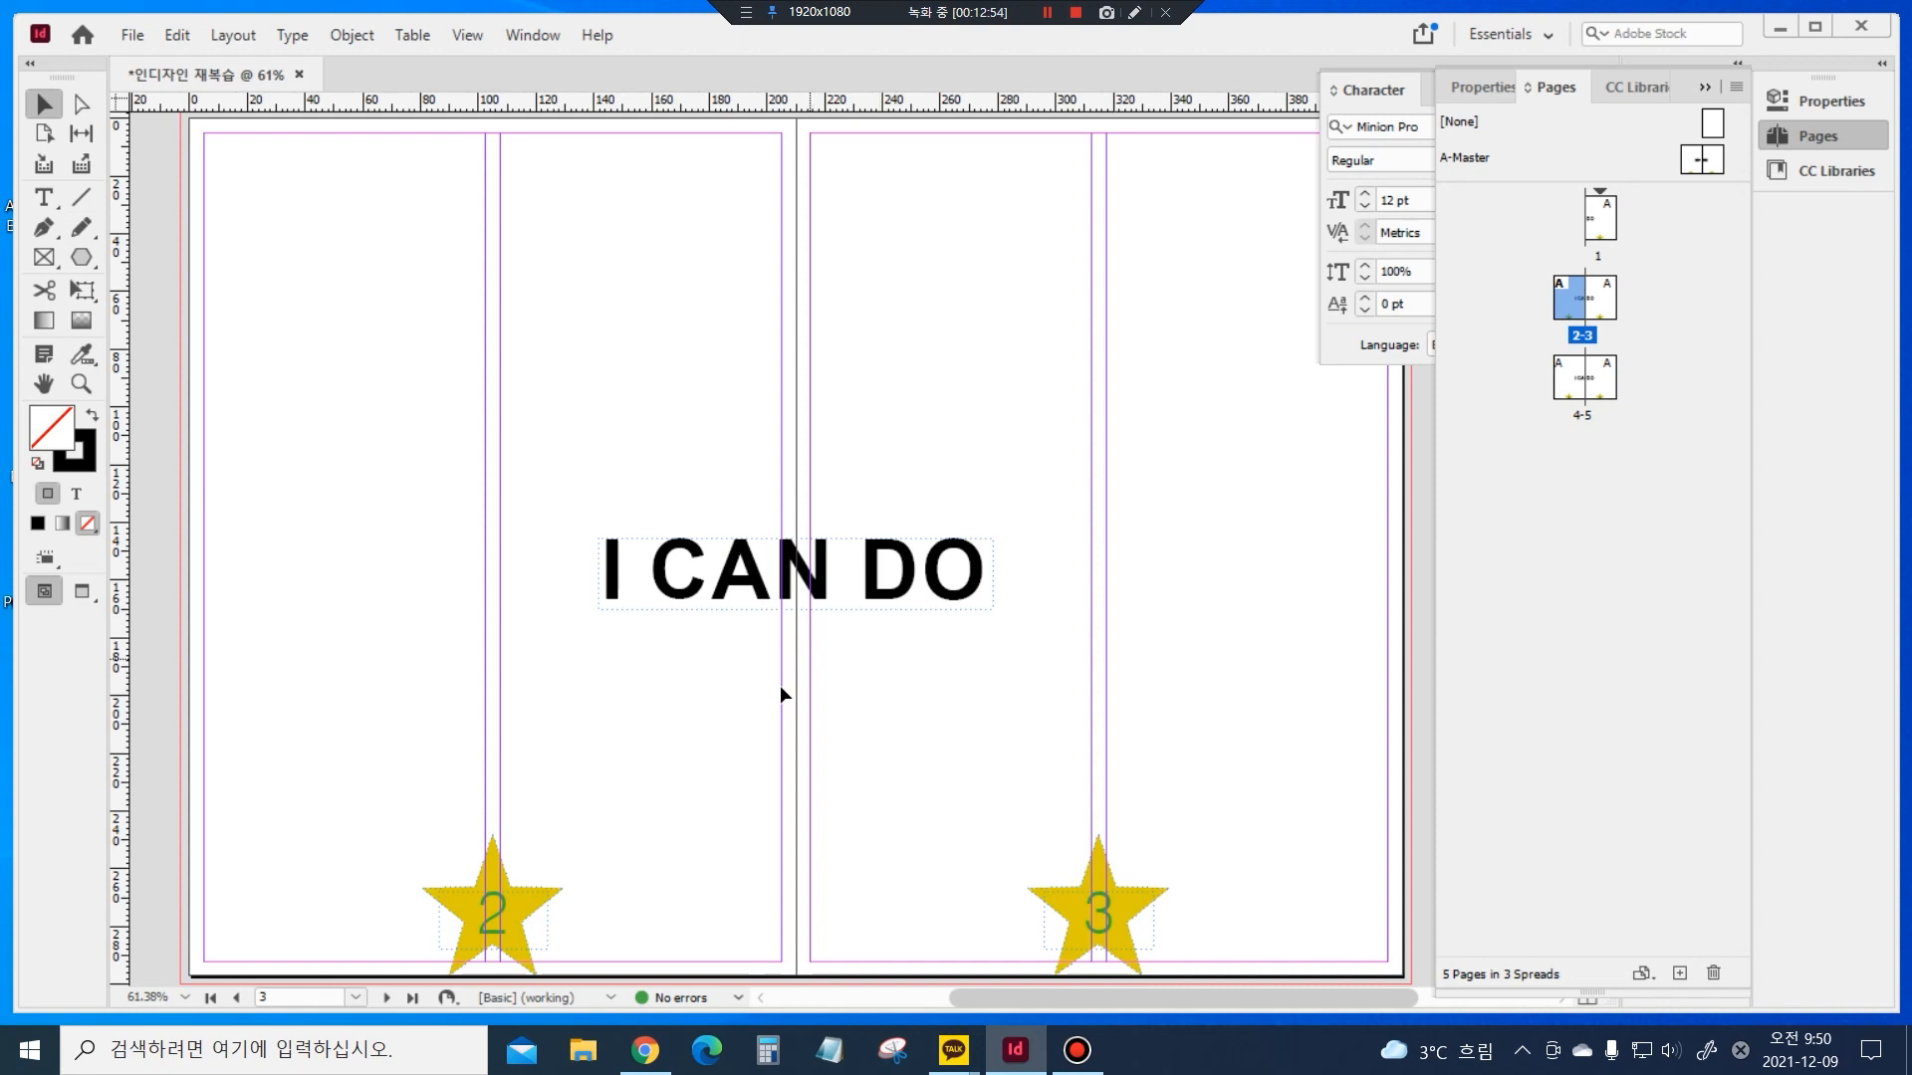
Switch to Notepad with an empty document
{"action": "left_click", "coordinate": [843, 1060]}
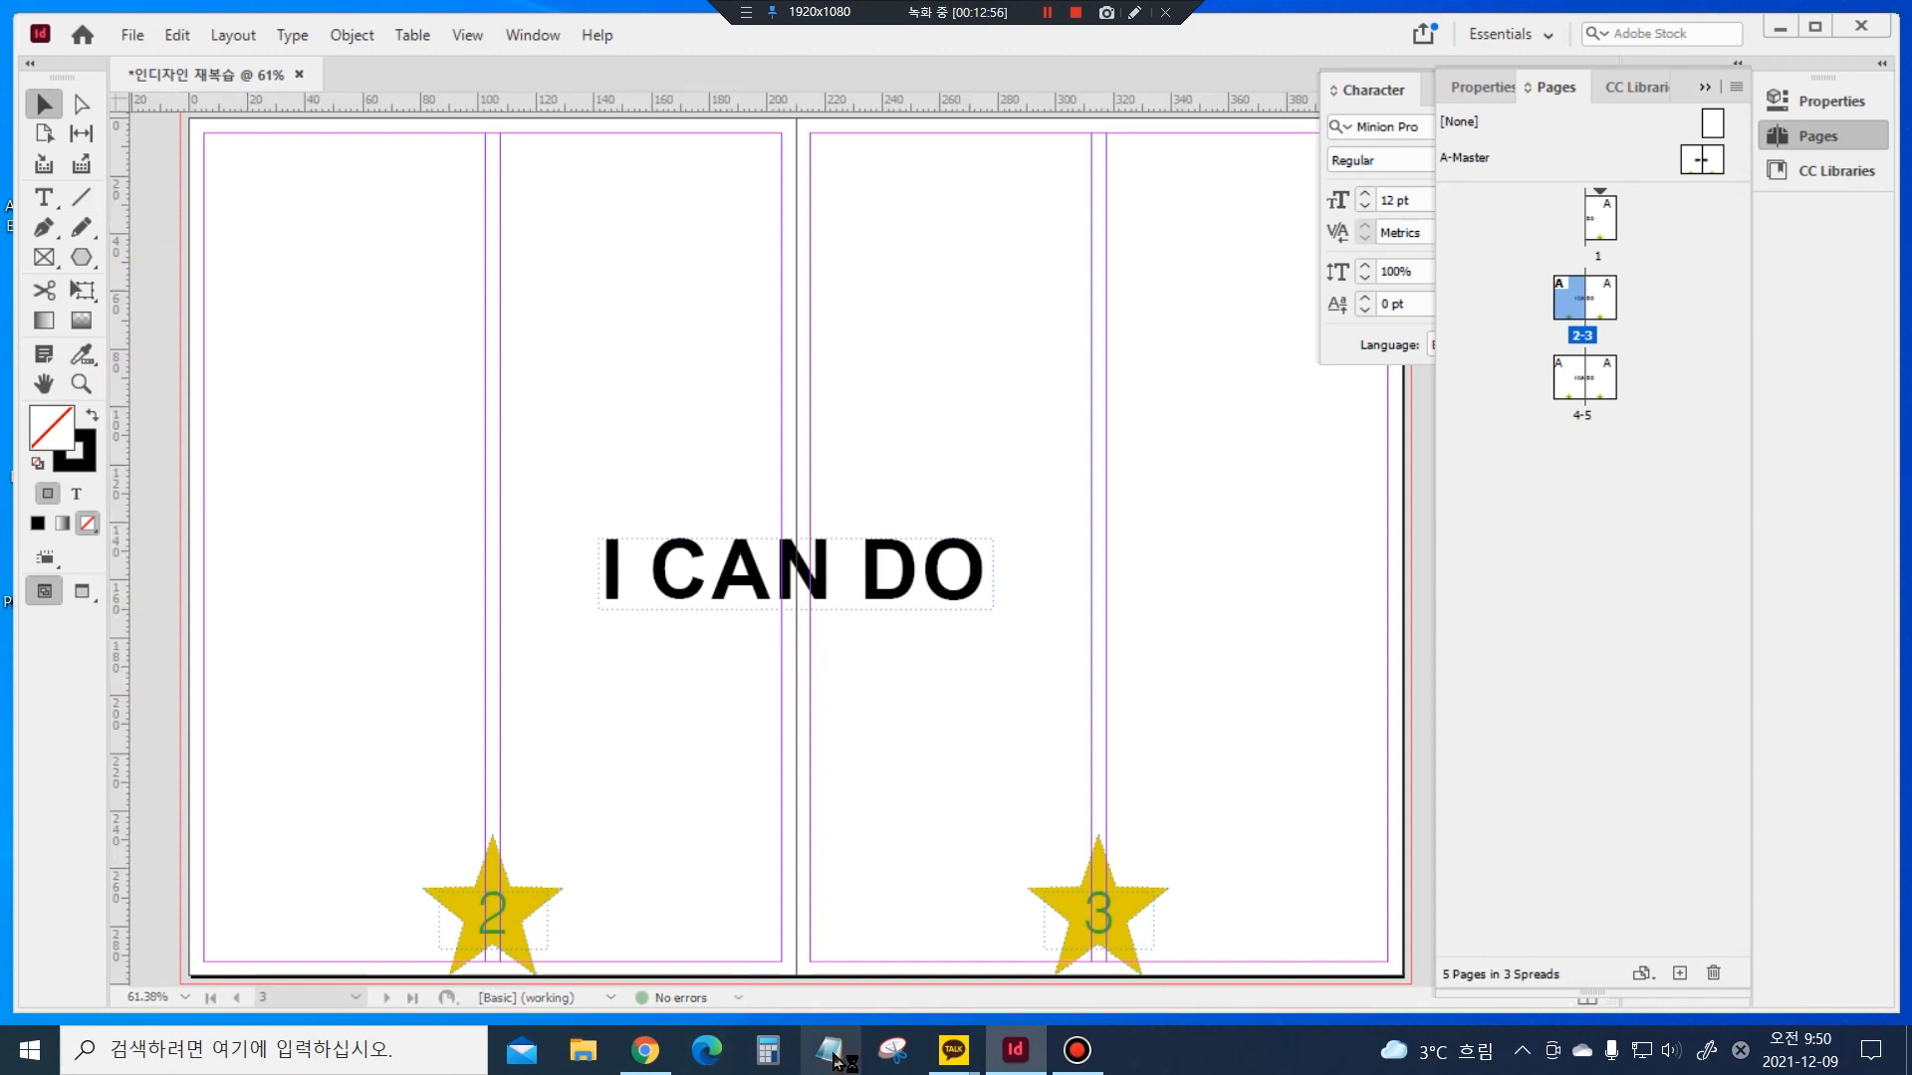
{"action": "left_click", "coordinate": [338, 189]}
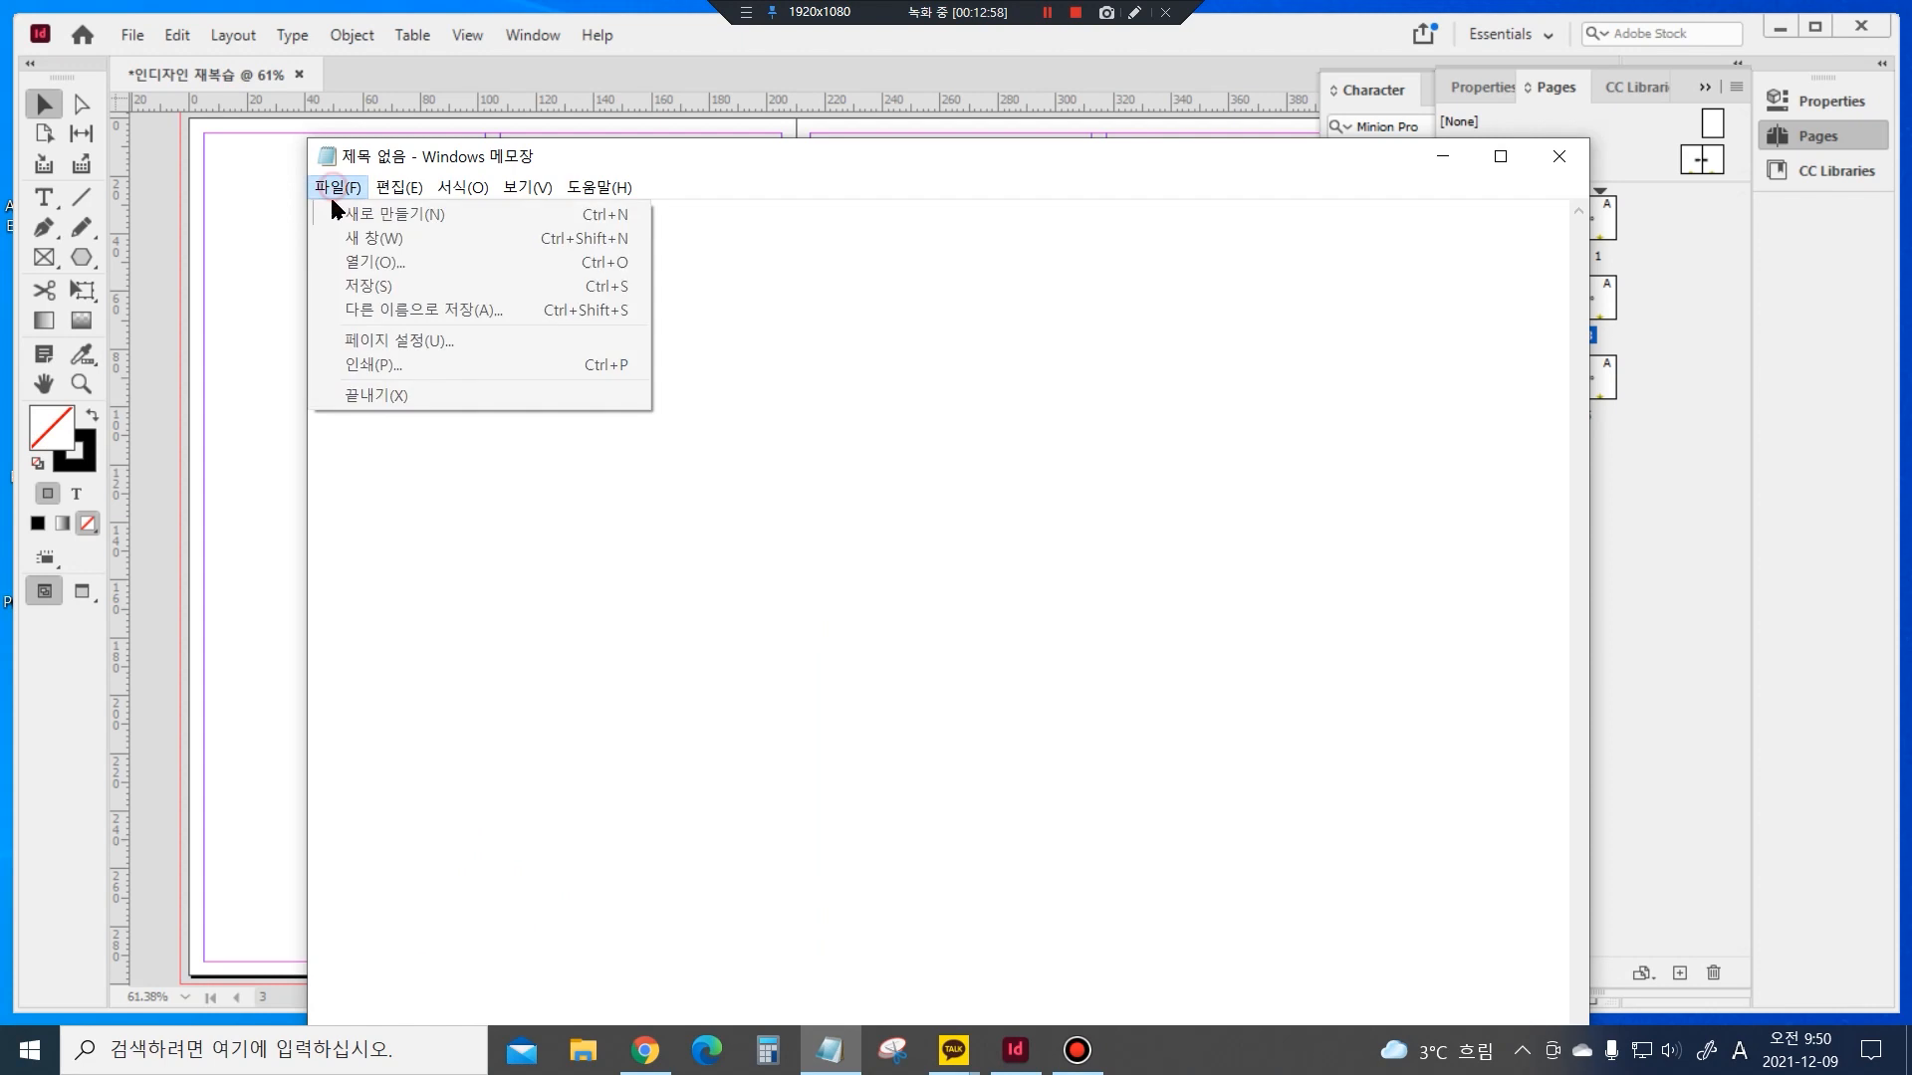
{"action": "left_click", "coordinate": [361, 310]}
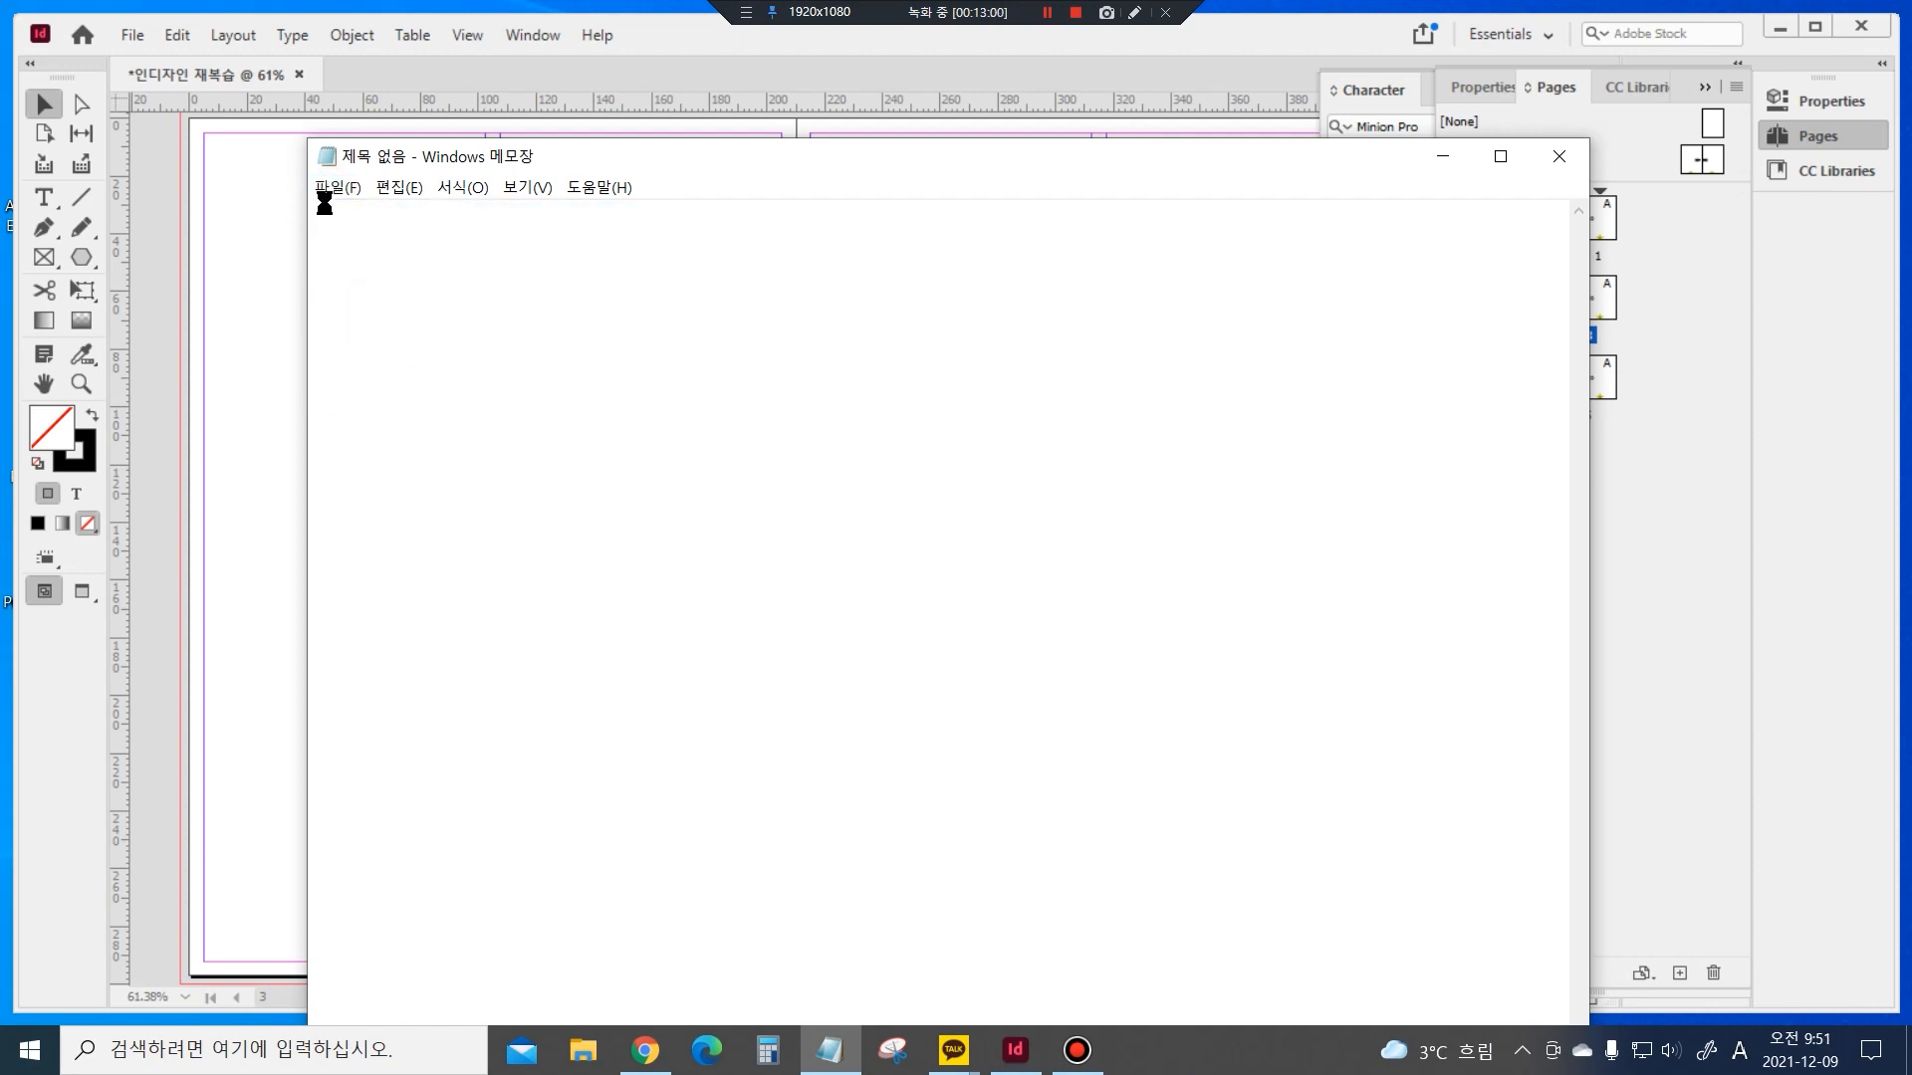
{"action": "left_click", "coordinate": [1165, 227]}
Open the text file 1급-5.txt from the 소스 > 인디자인 > 2019-11-1 > 첨부파일 folder
{"action": "left_click", "coordinate": [338, 187]}
{"action": "left_click", "coordinate": [361, 261]}
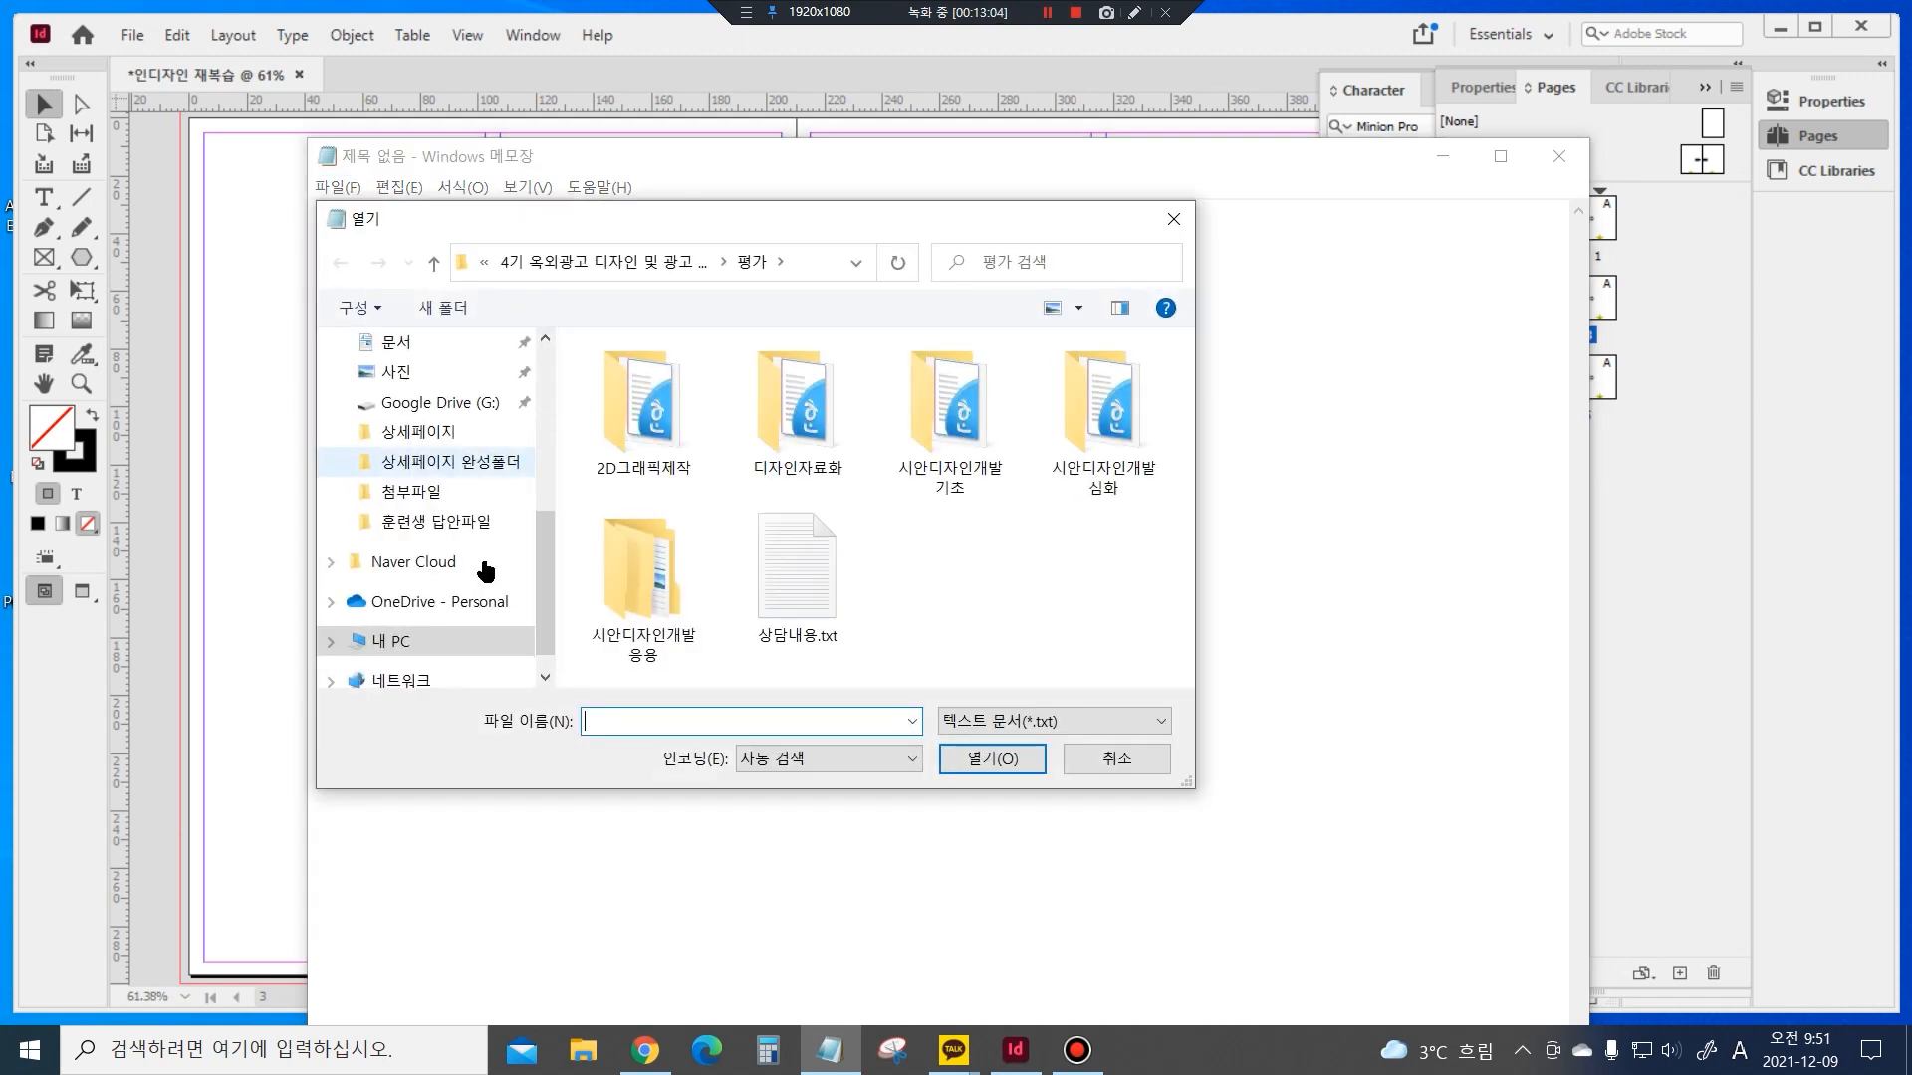
{"action": "left_click", "coordinate": [611, 263]}
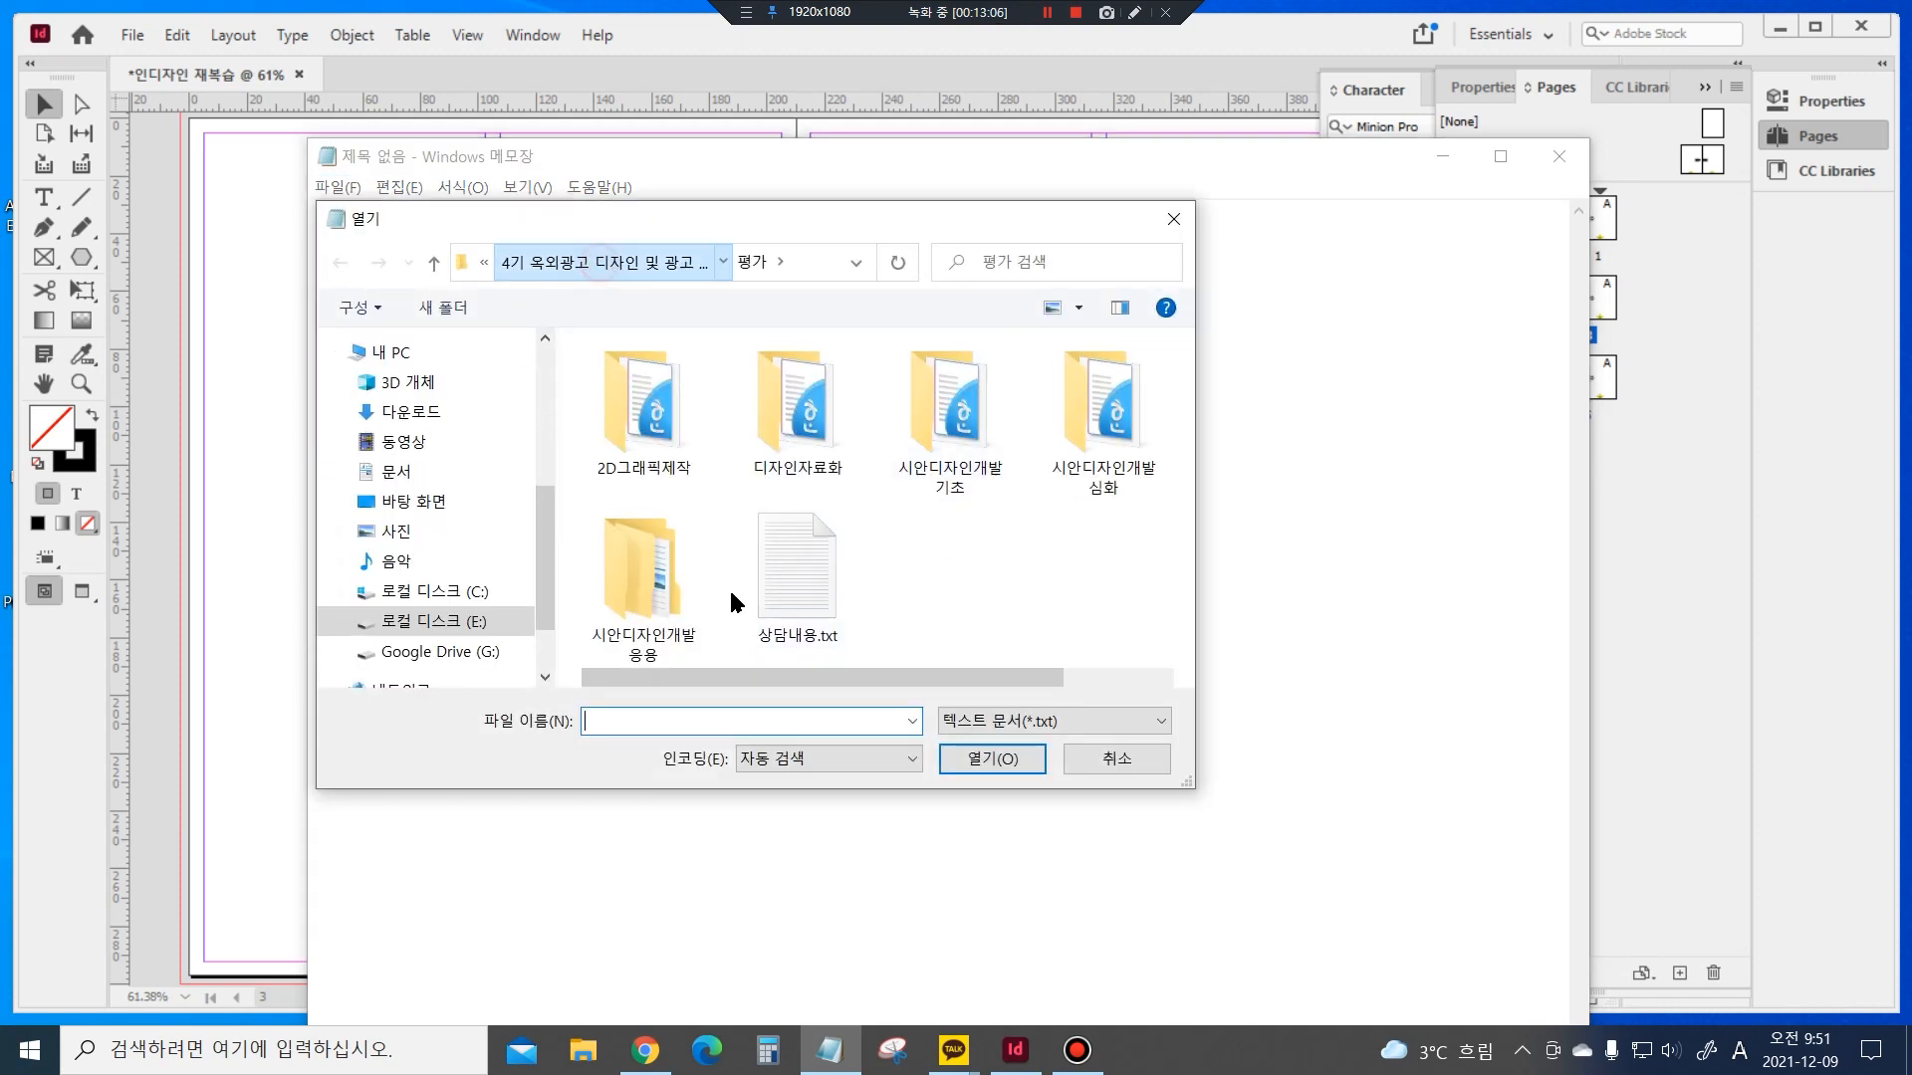
{"action": "double_click", "coordinate": [630, 490]}
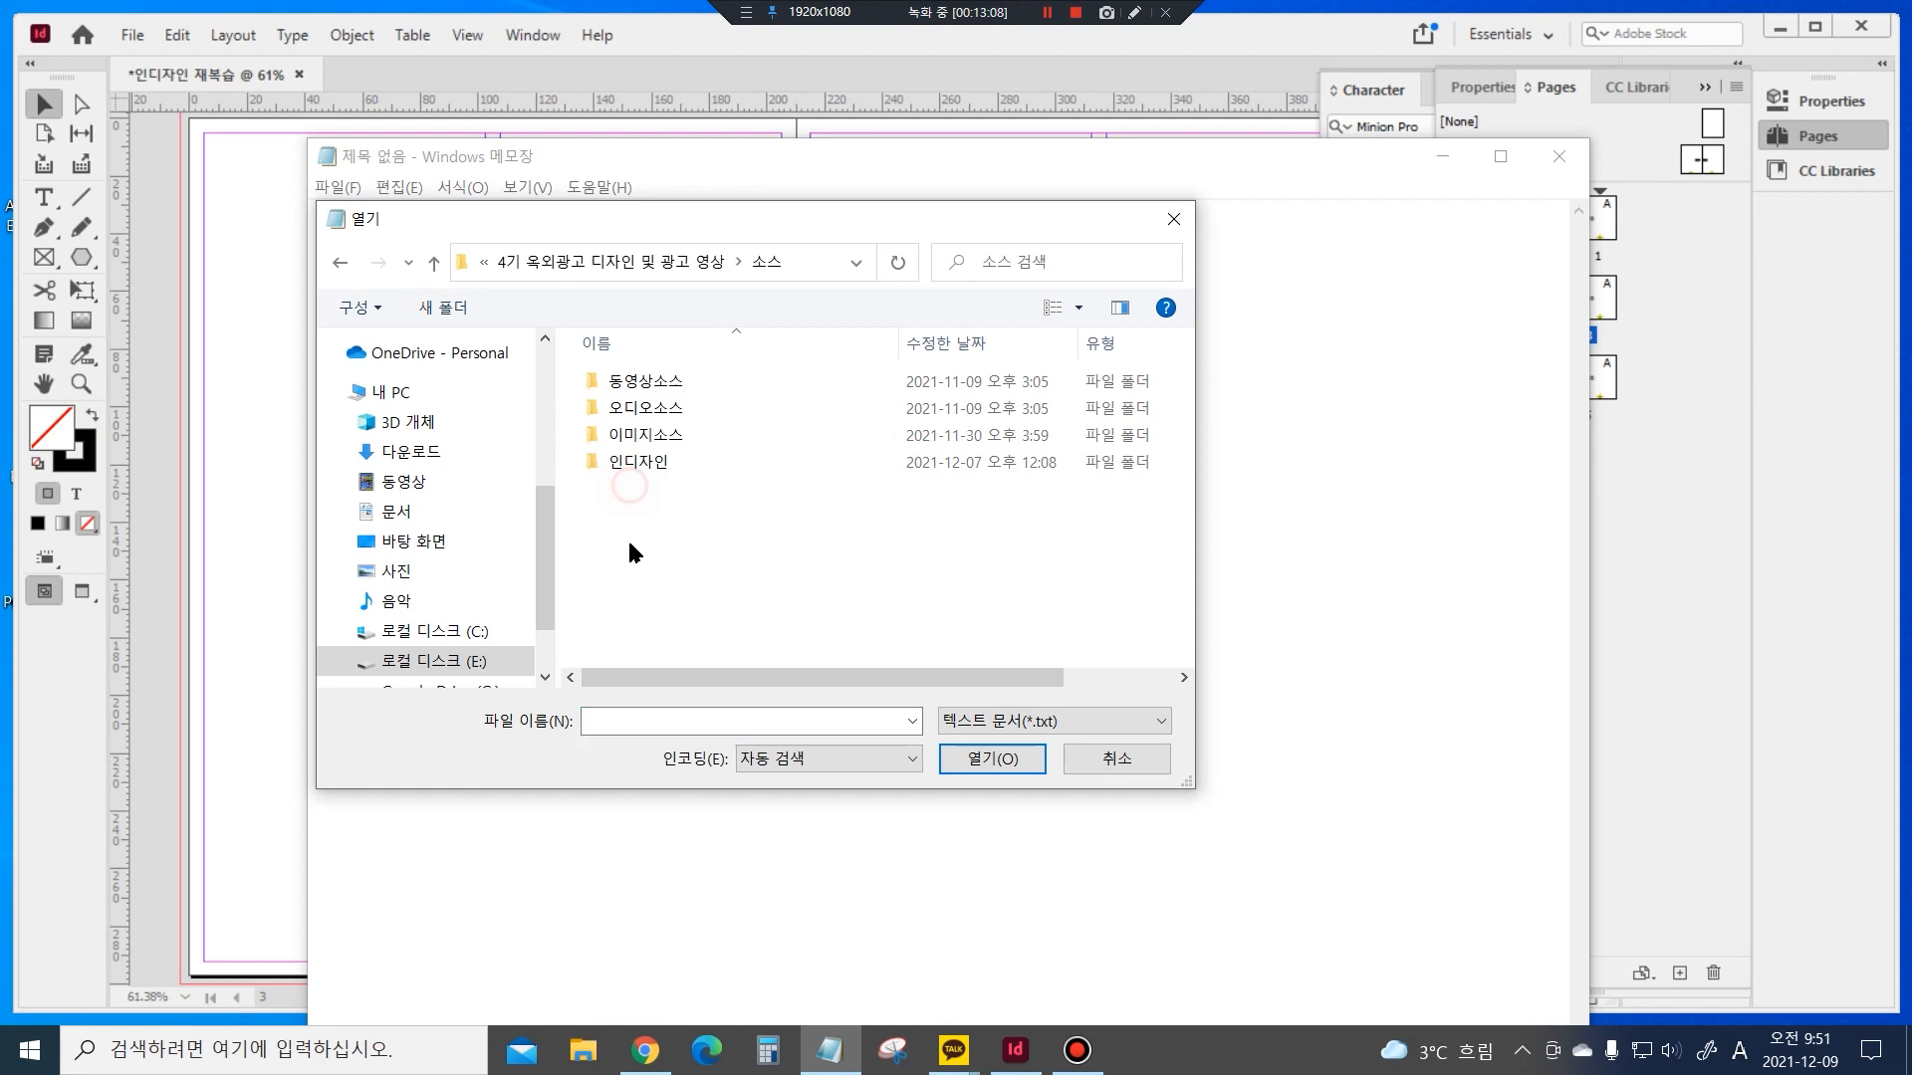
{"action": "double_click", "coordinate": [639, 462]}
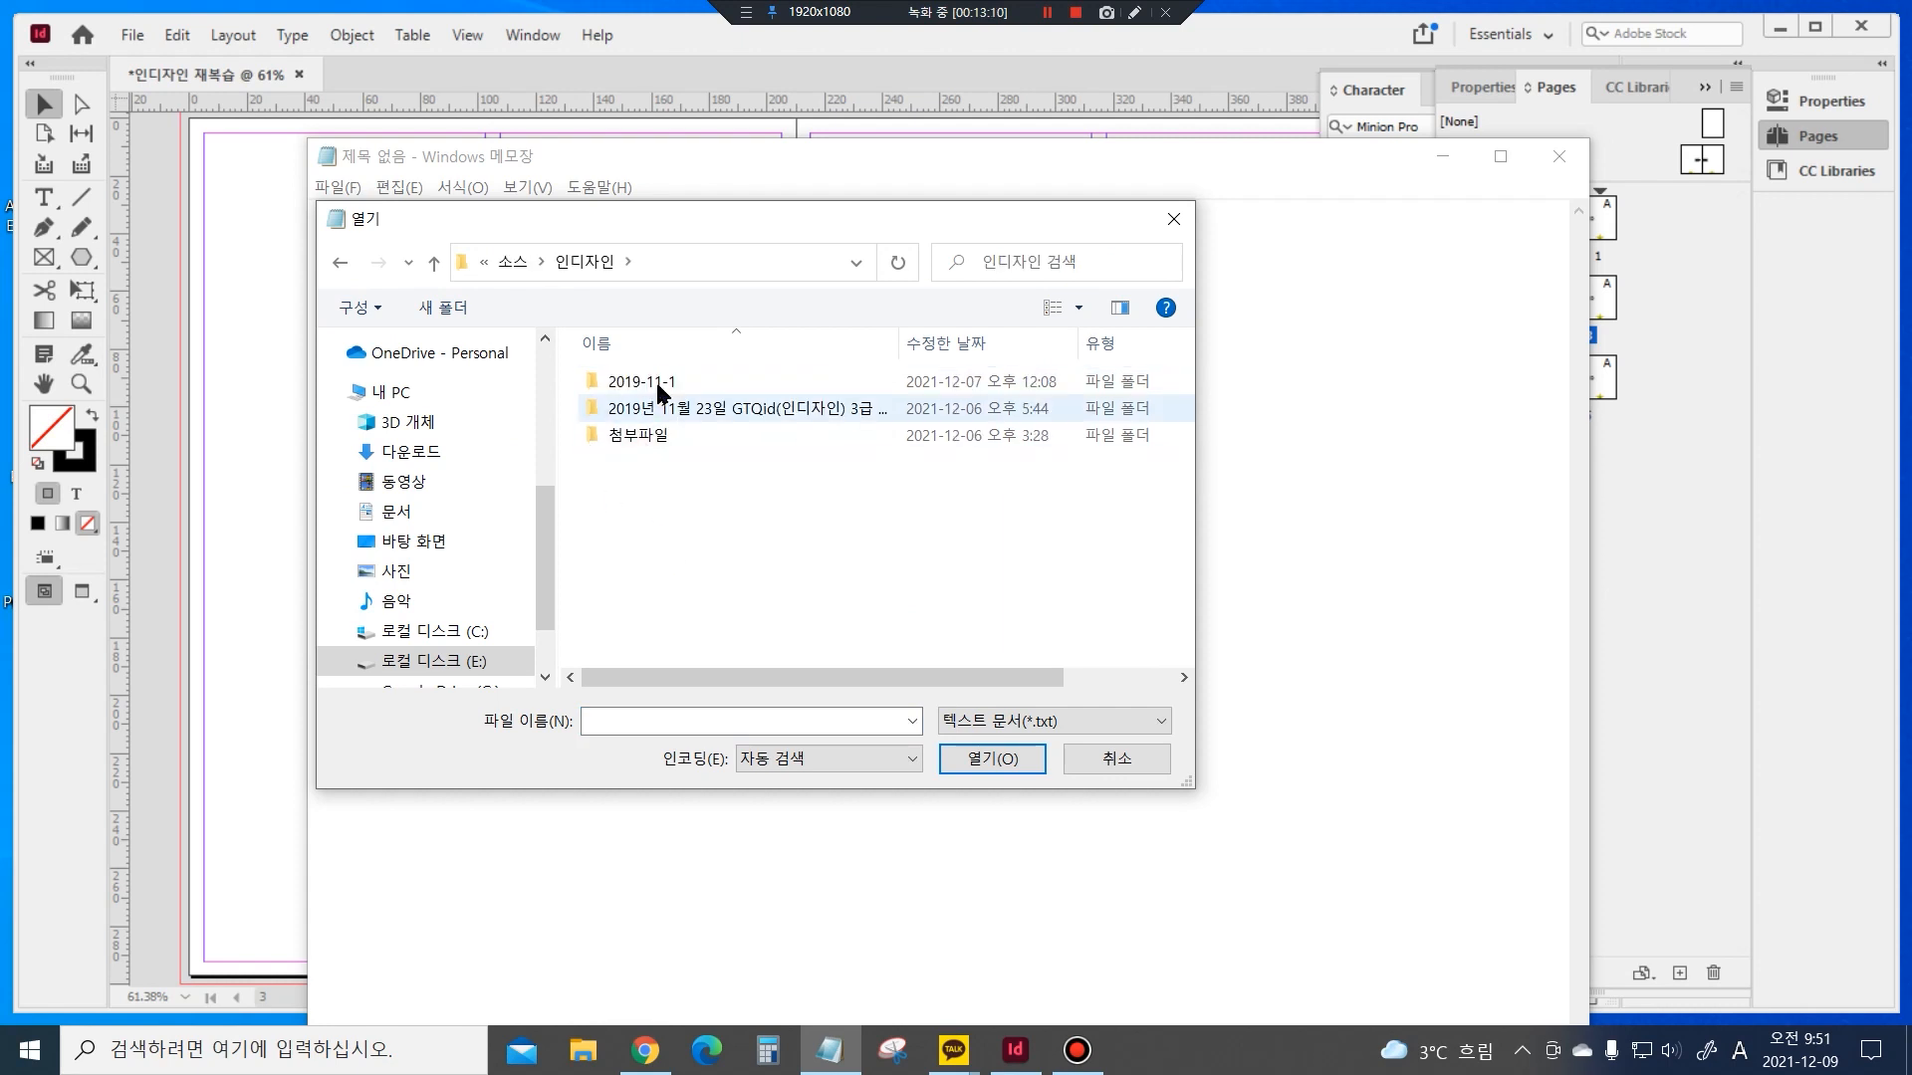
{"action": "double_click", "coordinate": [630, 392]}
{"action": "double_click", "coordinate": [637, 464]}
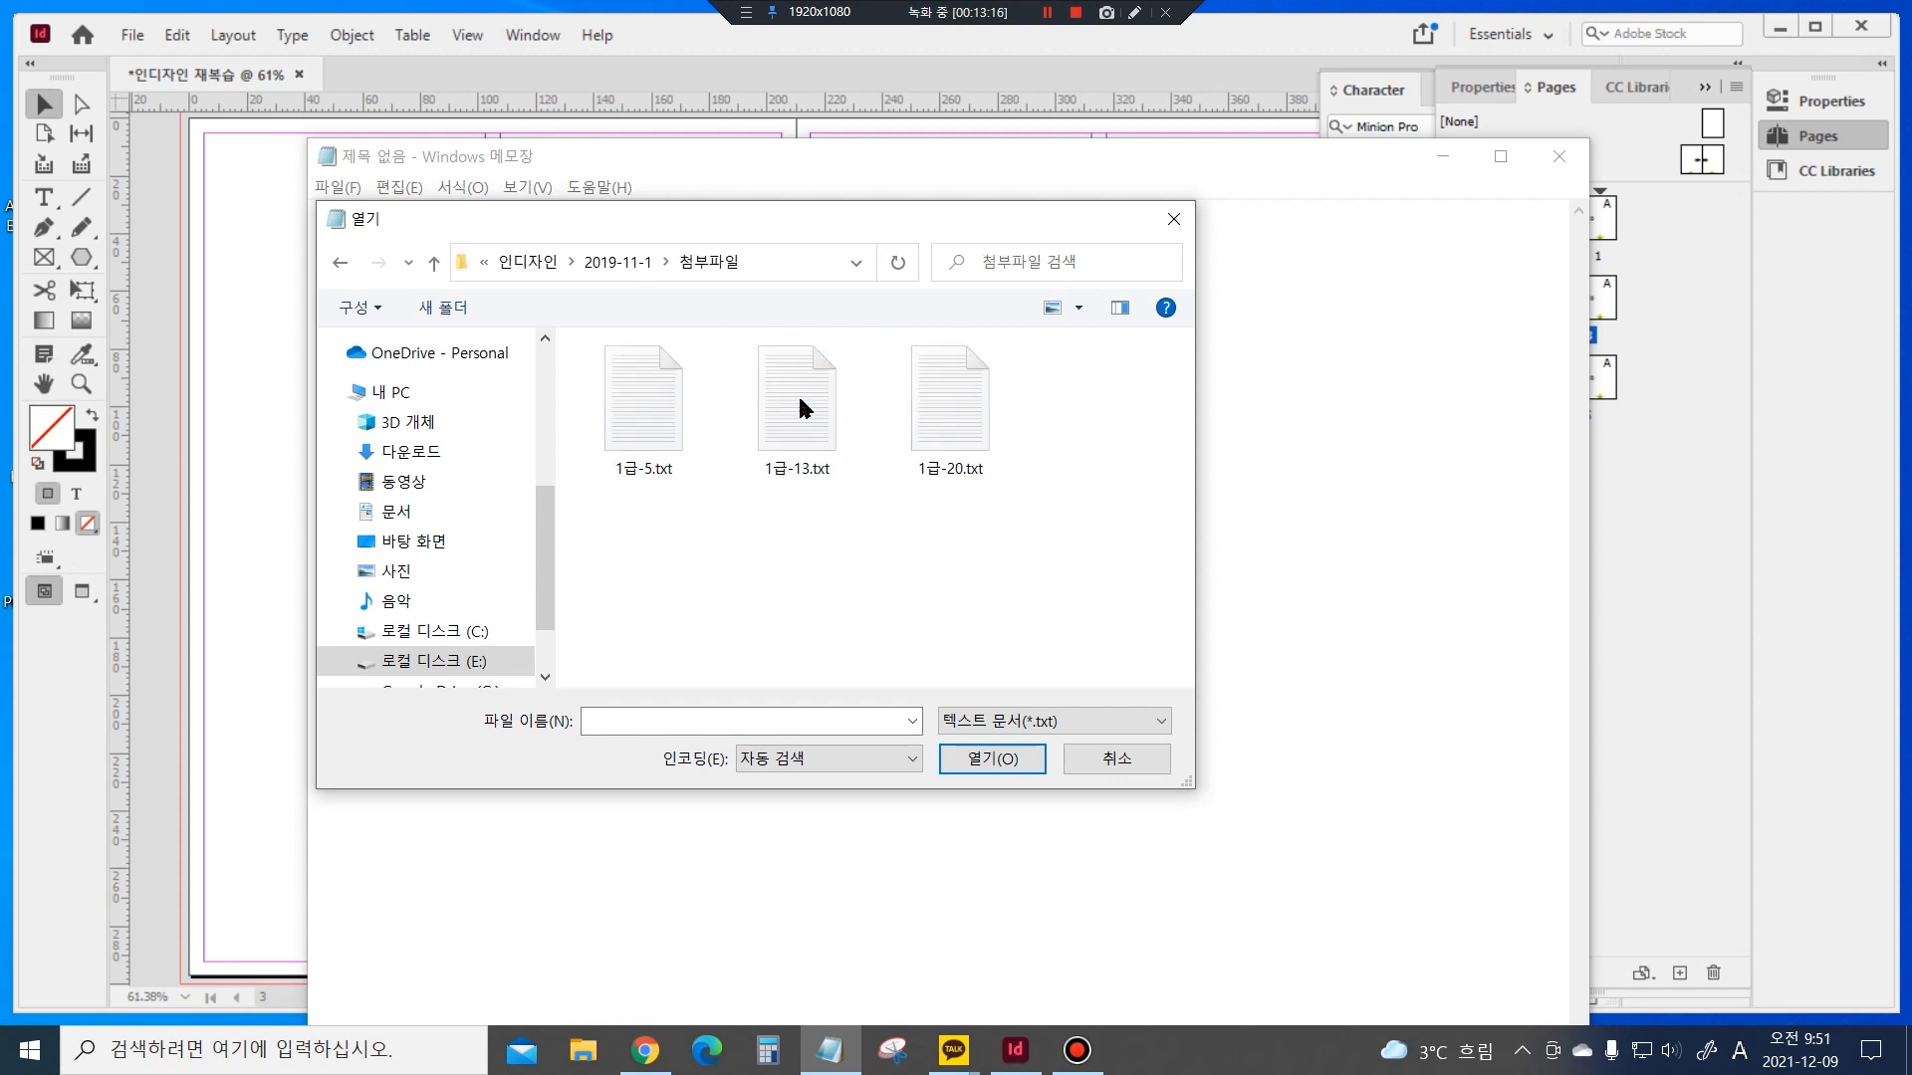
{"action": "double_click", "coordinate": [649, 397]}
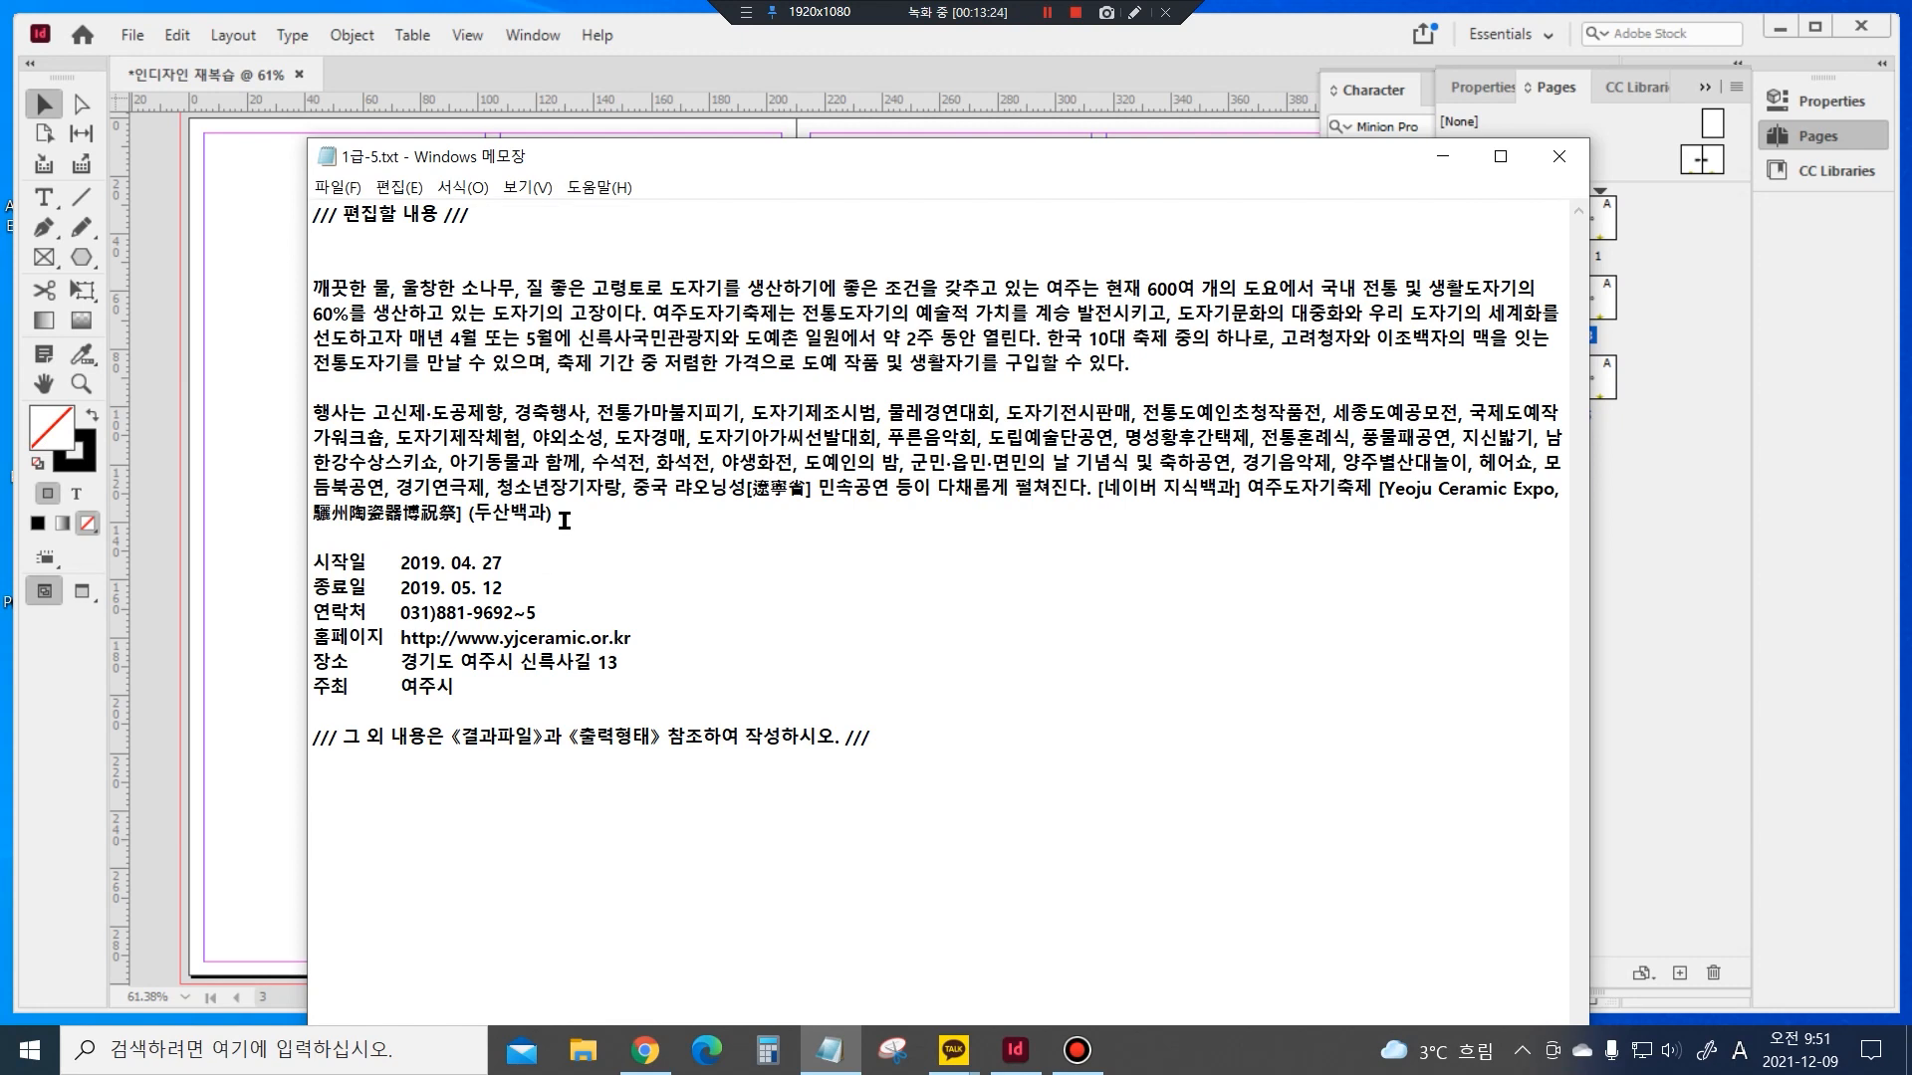
Copy the two body paragraphs from Notepad and paste them in InDesign into a new 97.5 by 287 mm text frame filling page 2's first column
{"action": "left_click_drag", "start_coordinate": [553, 512], "coordinate": [295, 284]}
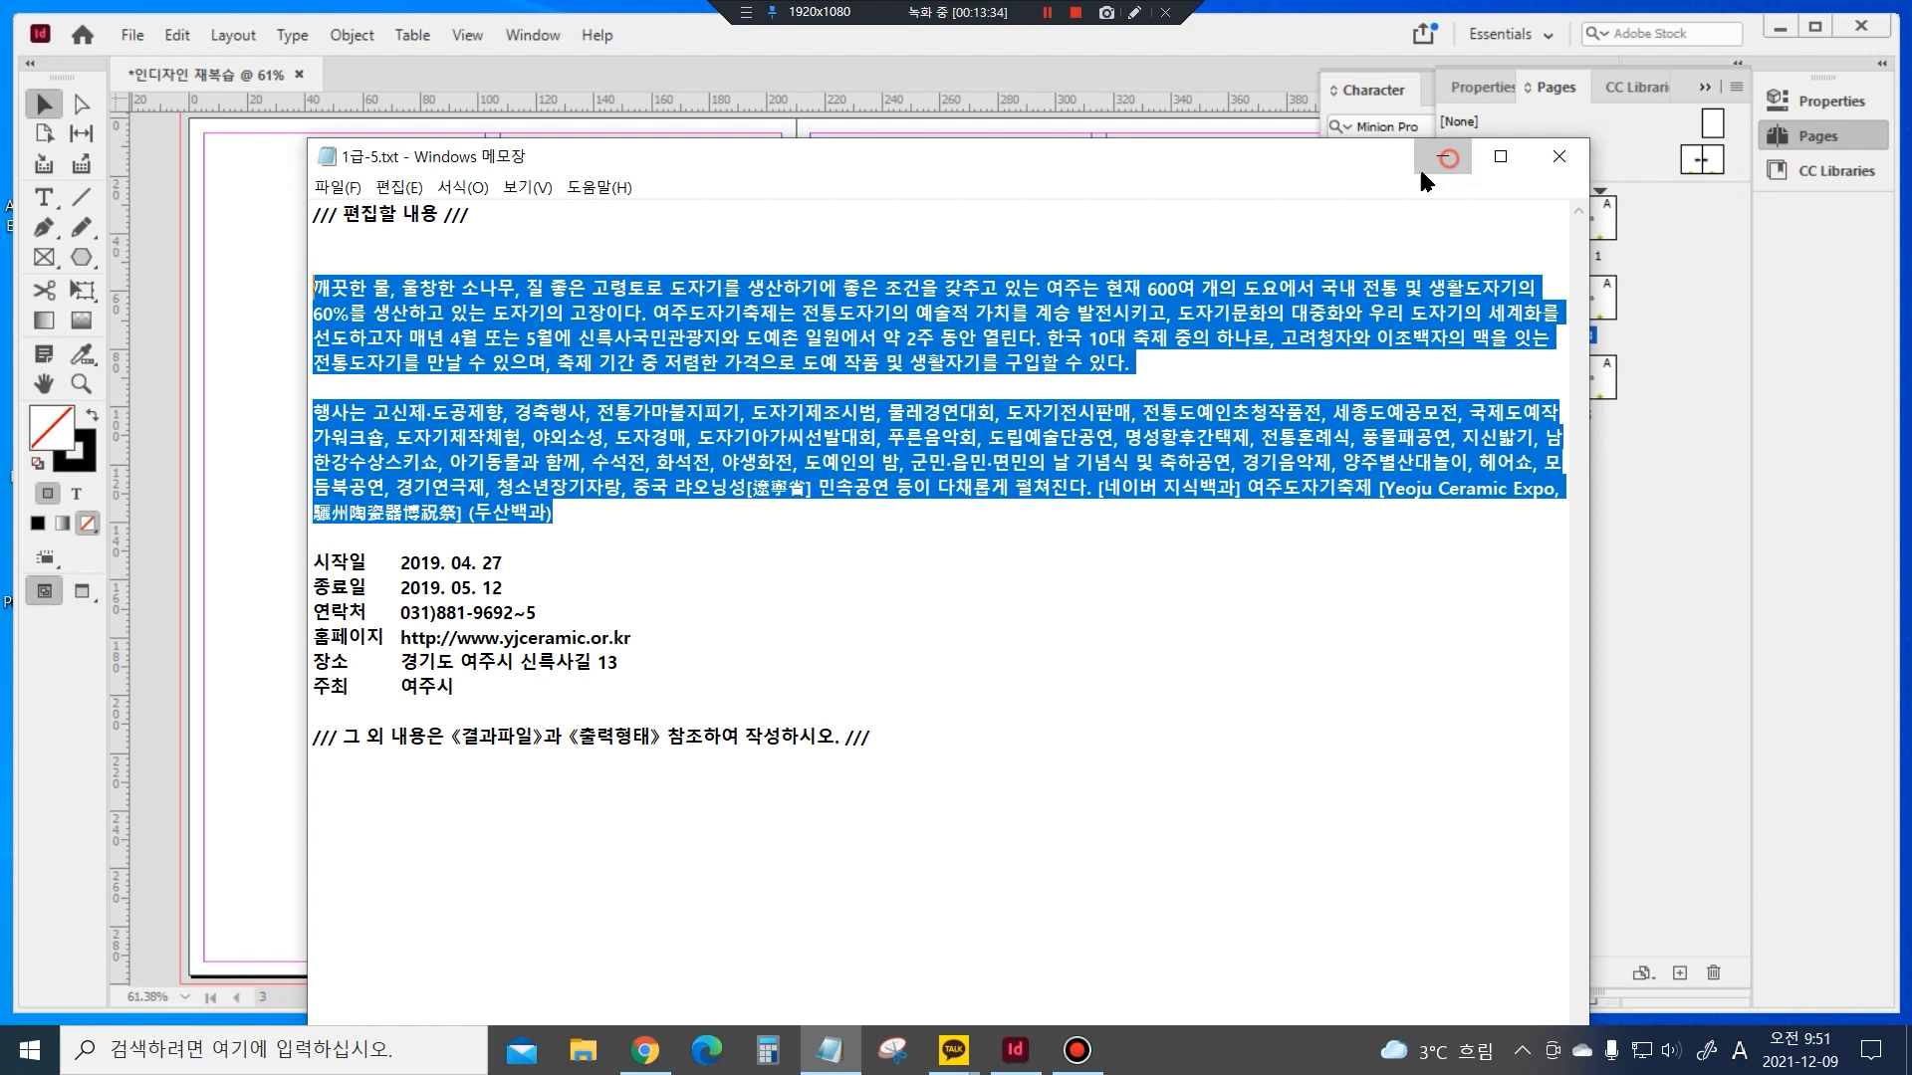
{"action": "left_click", "coordinate": [1443, 156]}
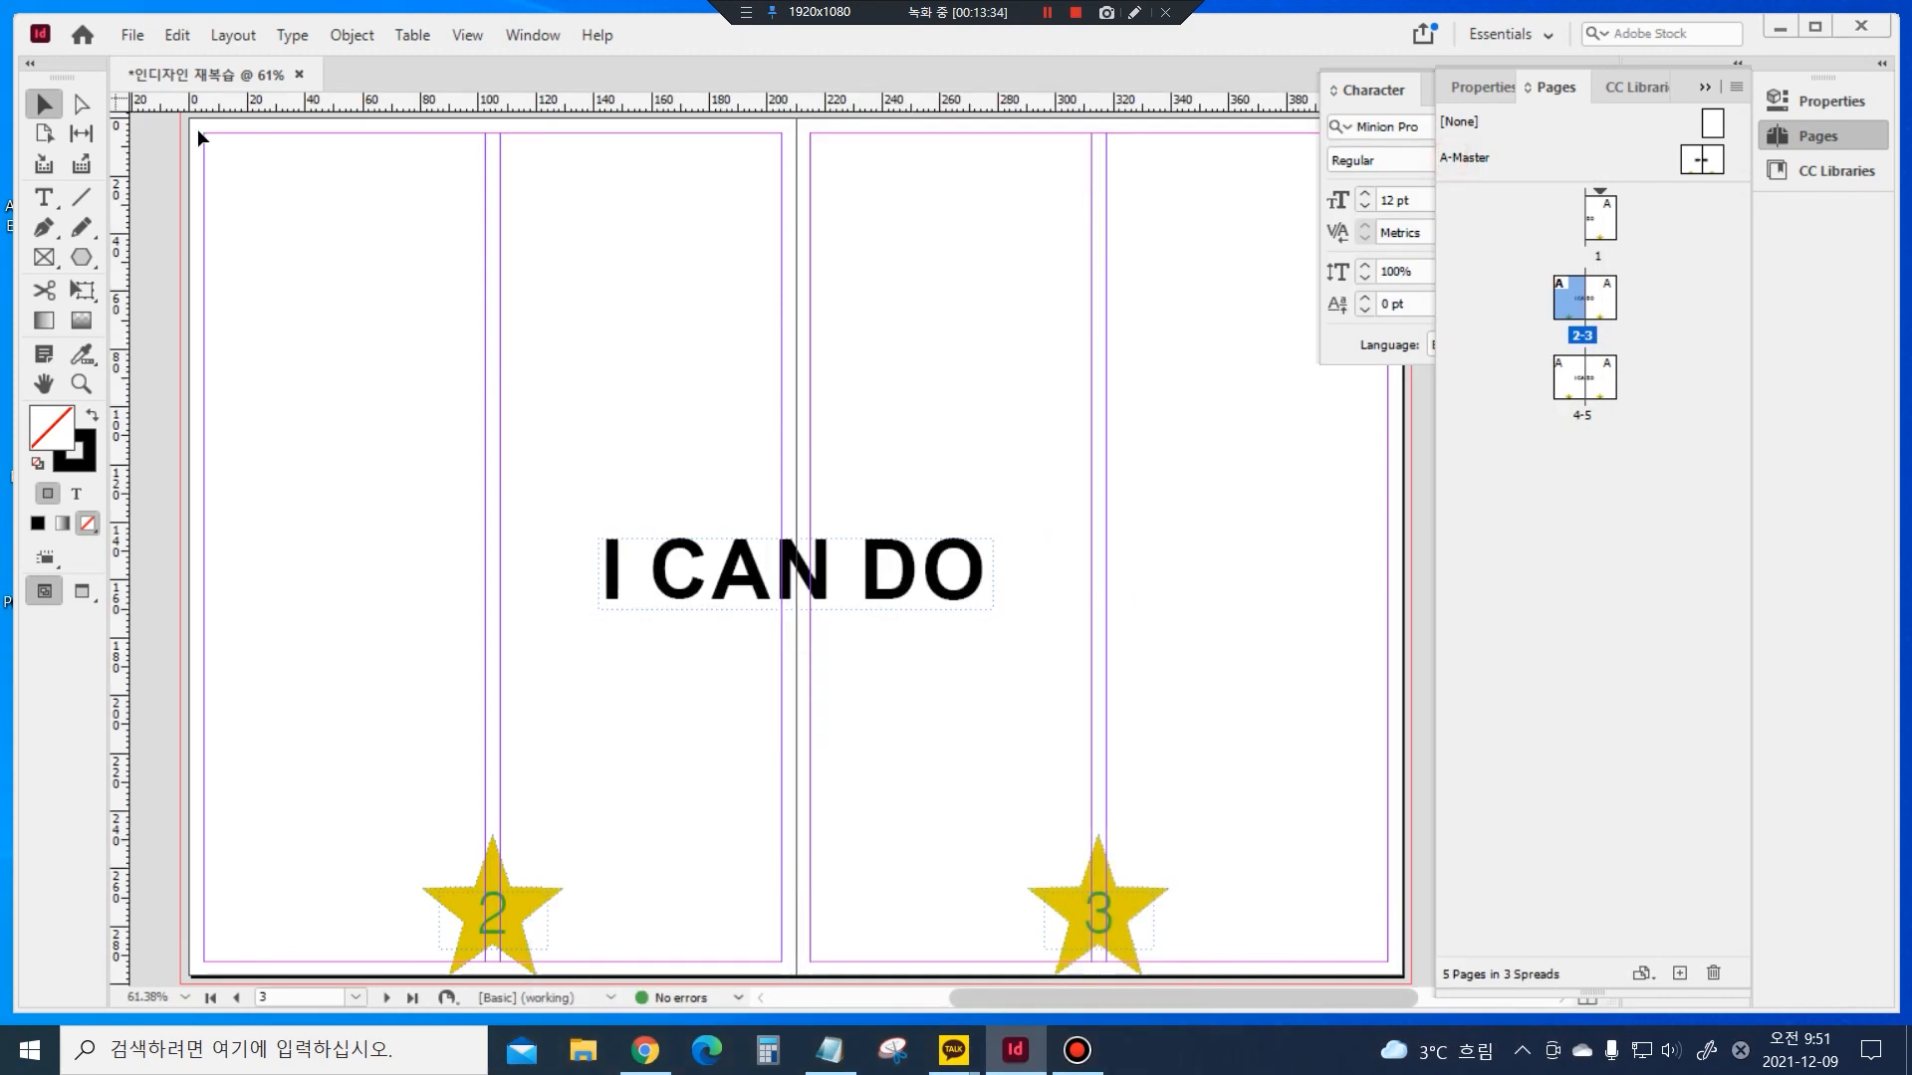
{"action": "left_click", "coordinate": [44, 196]}
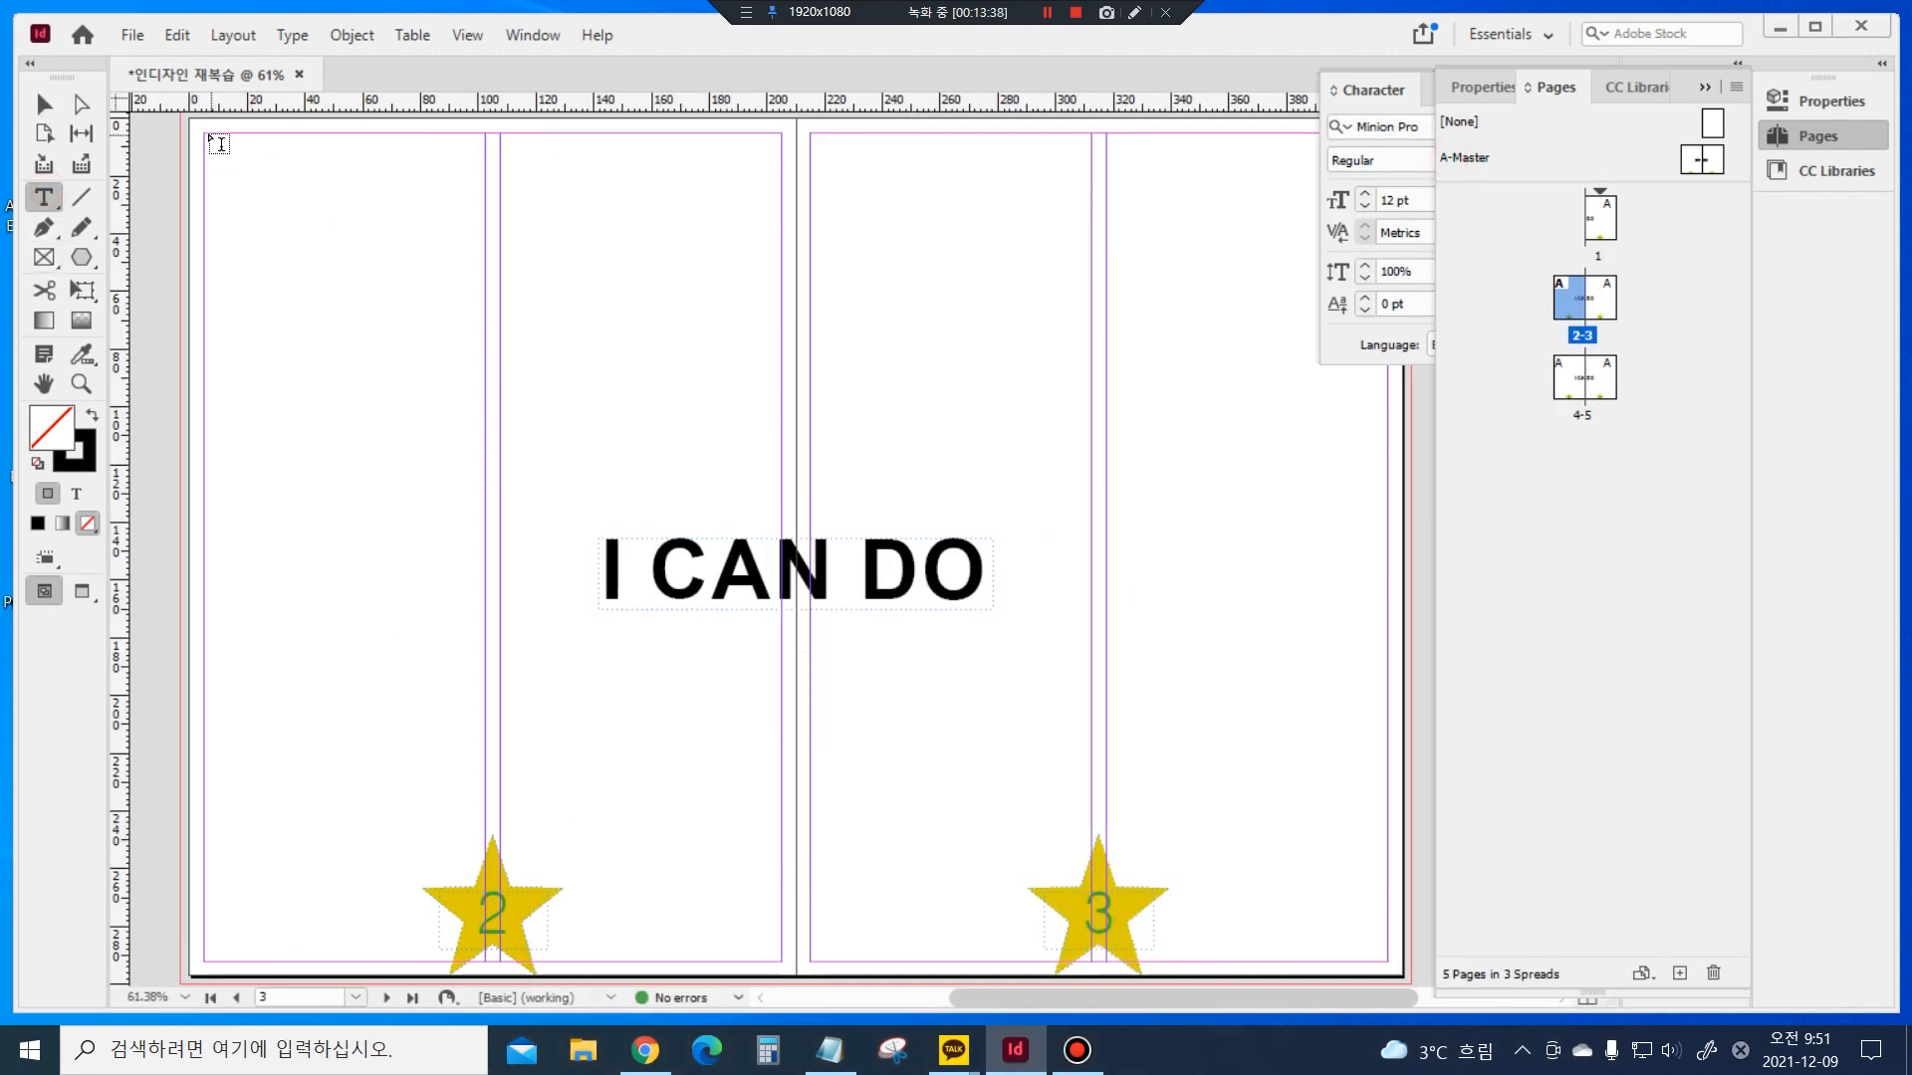
{"action": "mouse_move", "coordinate": [217, 143]}
{"action": "left_mouse_down"}
{"action": "mouse_move", "coordinate": [456, 241]}
{"action": "mouse_move", "coordinate": [504, 812]}
{"action": "mouse_move", "coordinate": [491, 962]}
{"action": "left_mouse_up"}
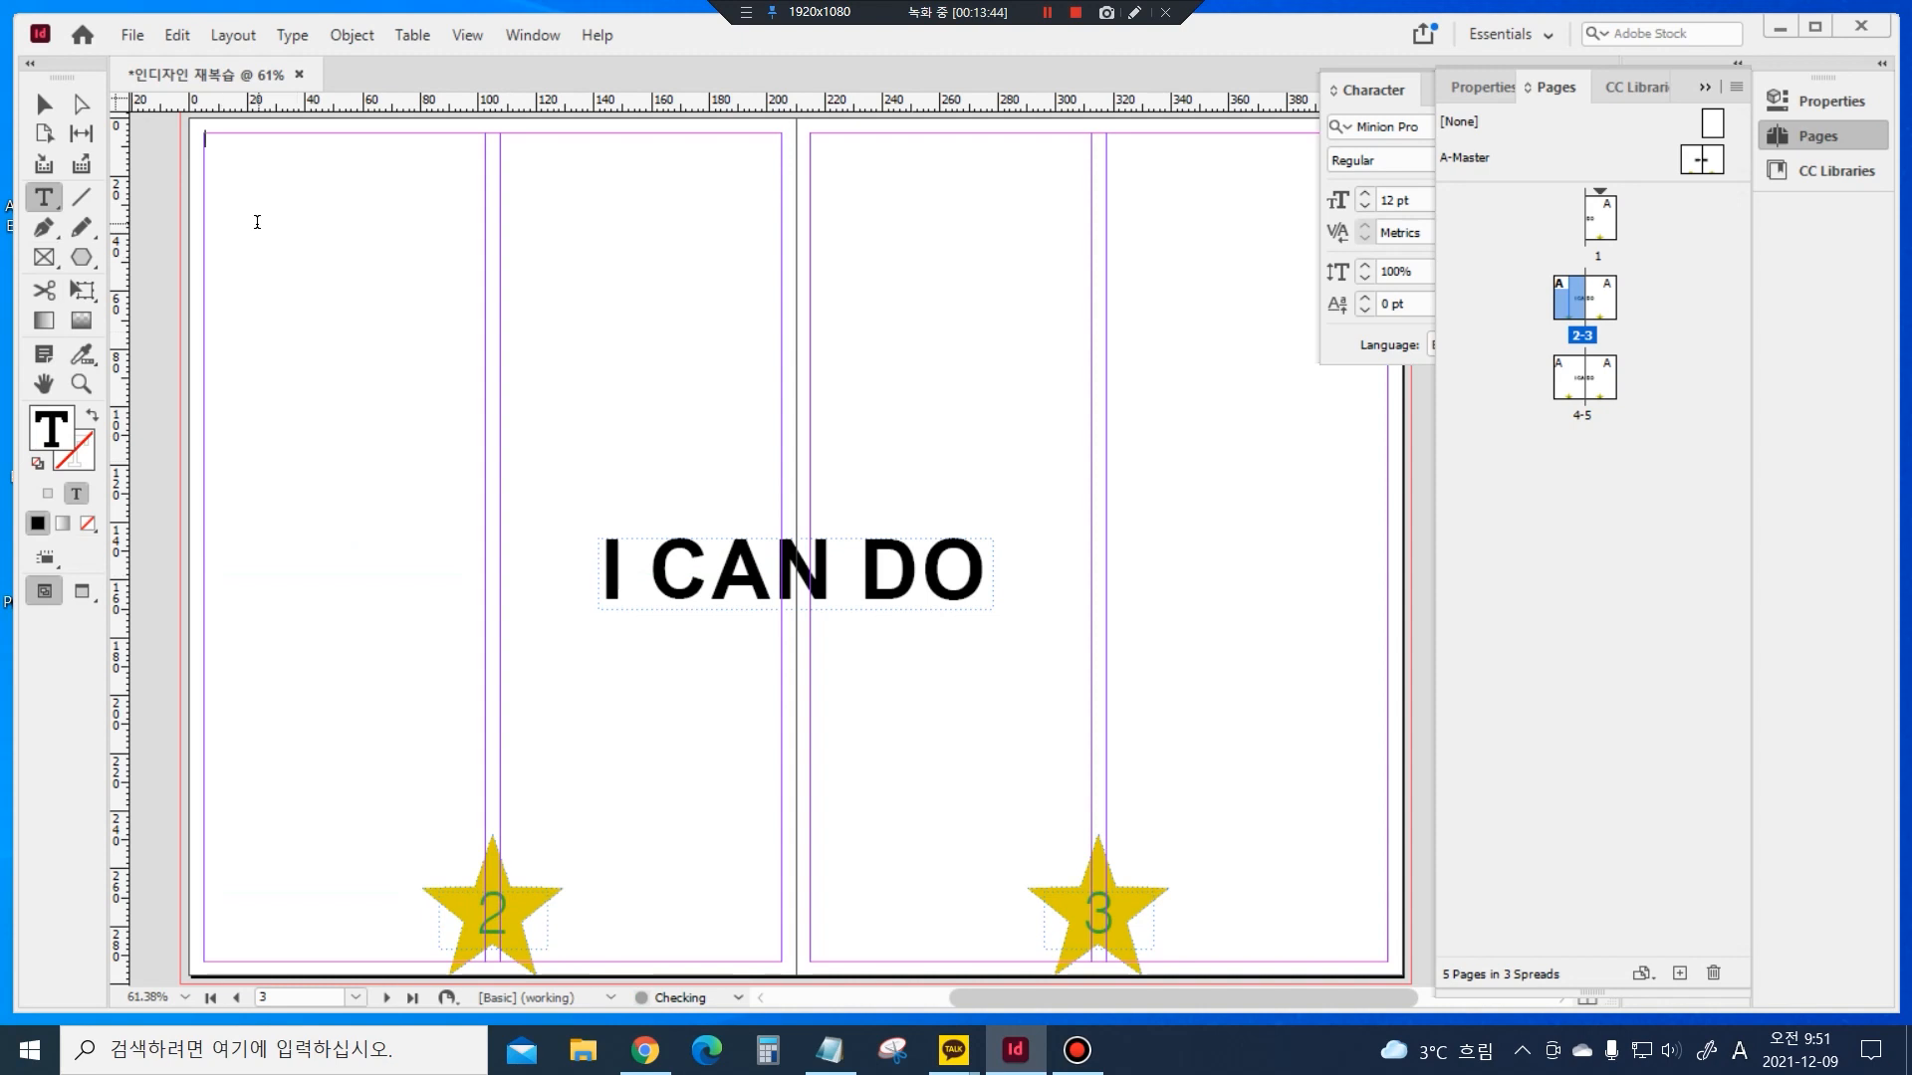
{"action": "key", "text": "ctrl+v"}
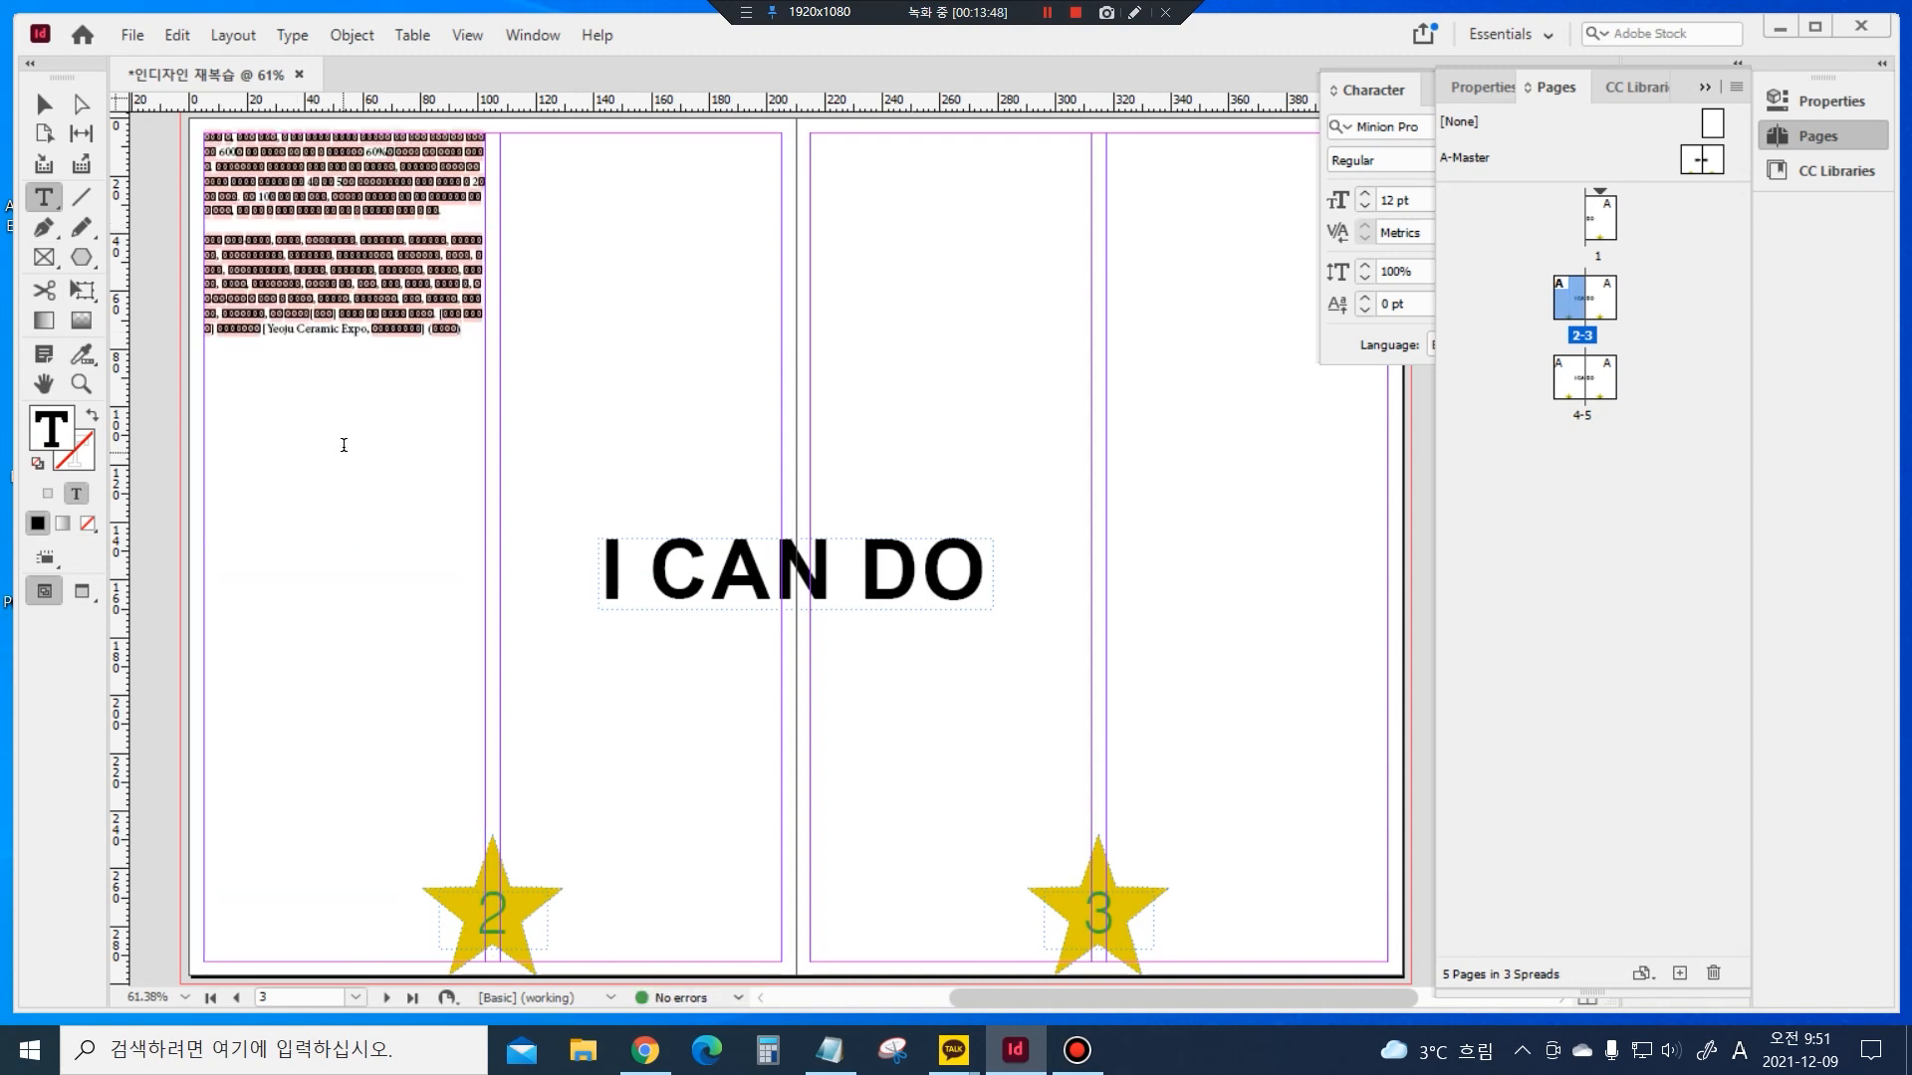
Select the new text frame on page 2 and set its font to Gulim
{"action": "left_click", "coordinate": [44, 103]}
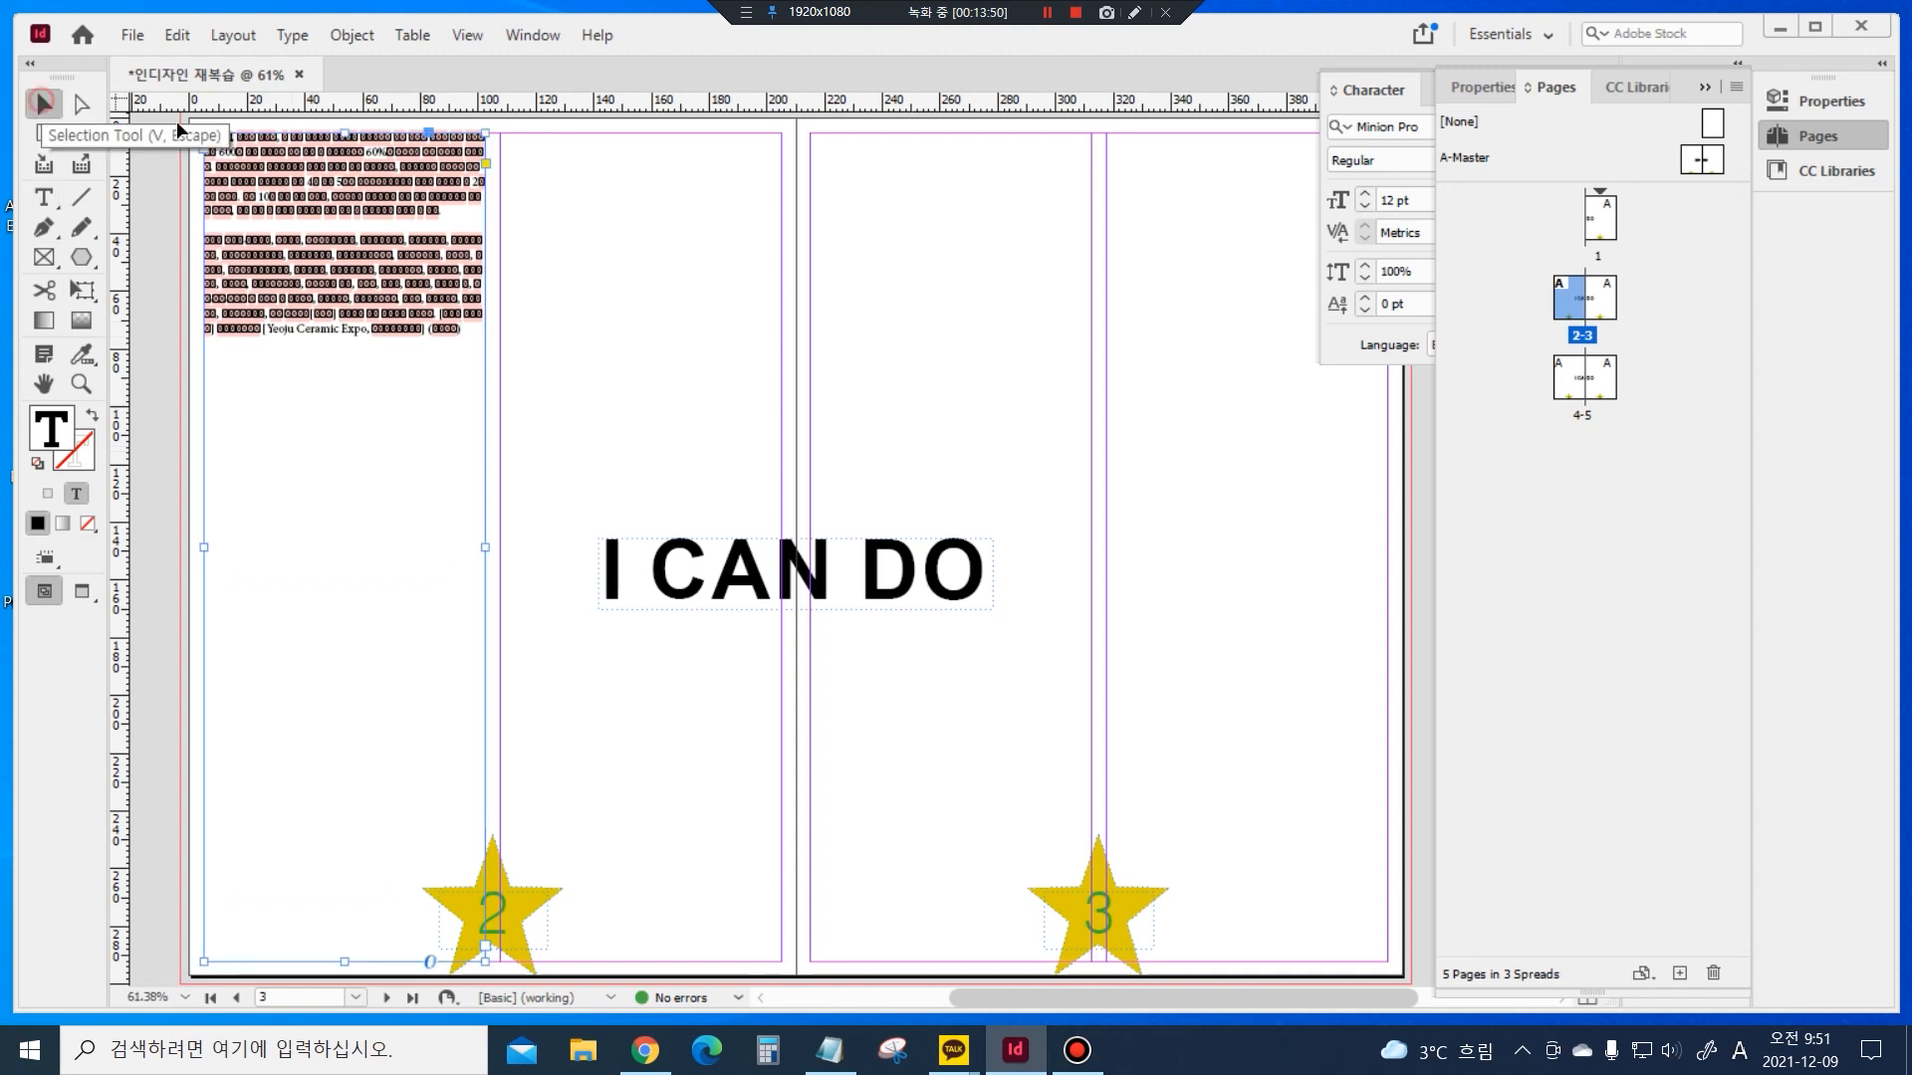
{"action": "left_click", "coordinate": [1482, 90]}
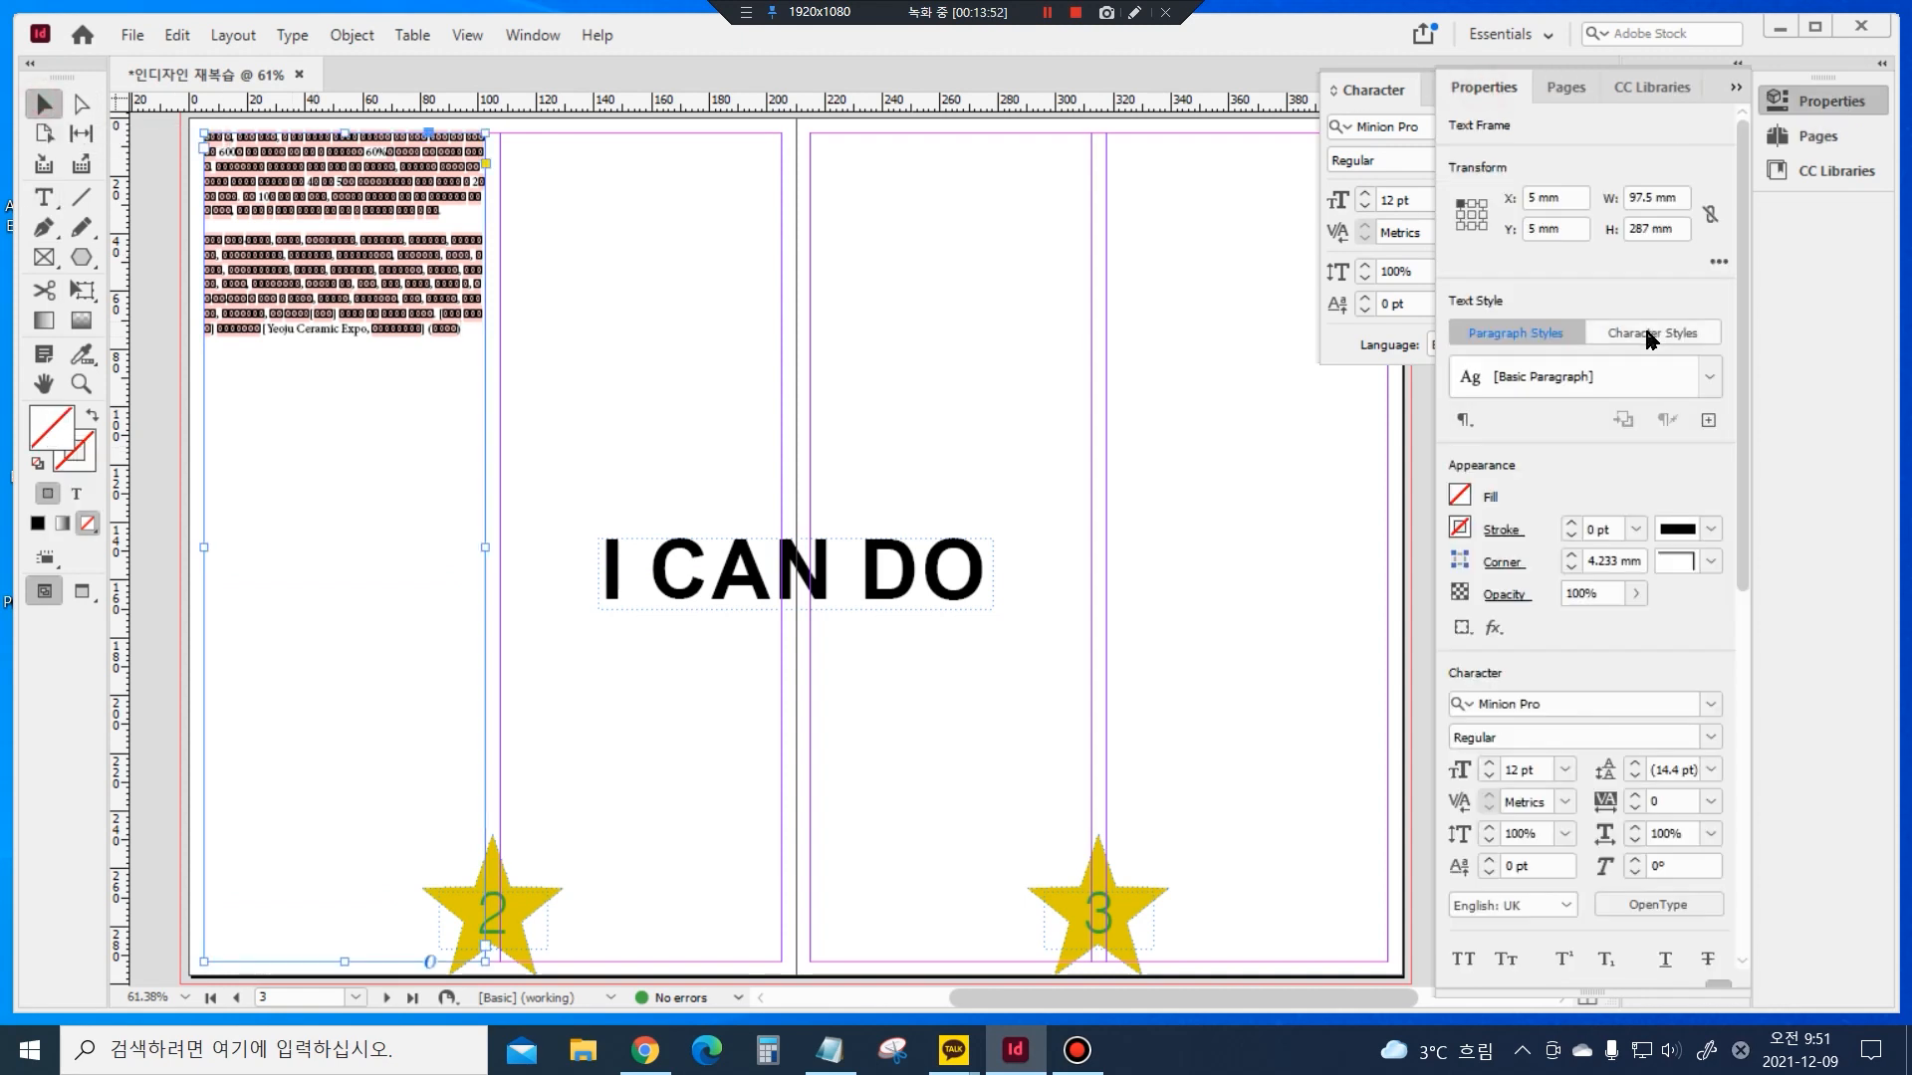
{"action": "left_click", "coordinate": [1564, 703]}
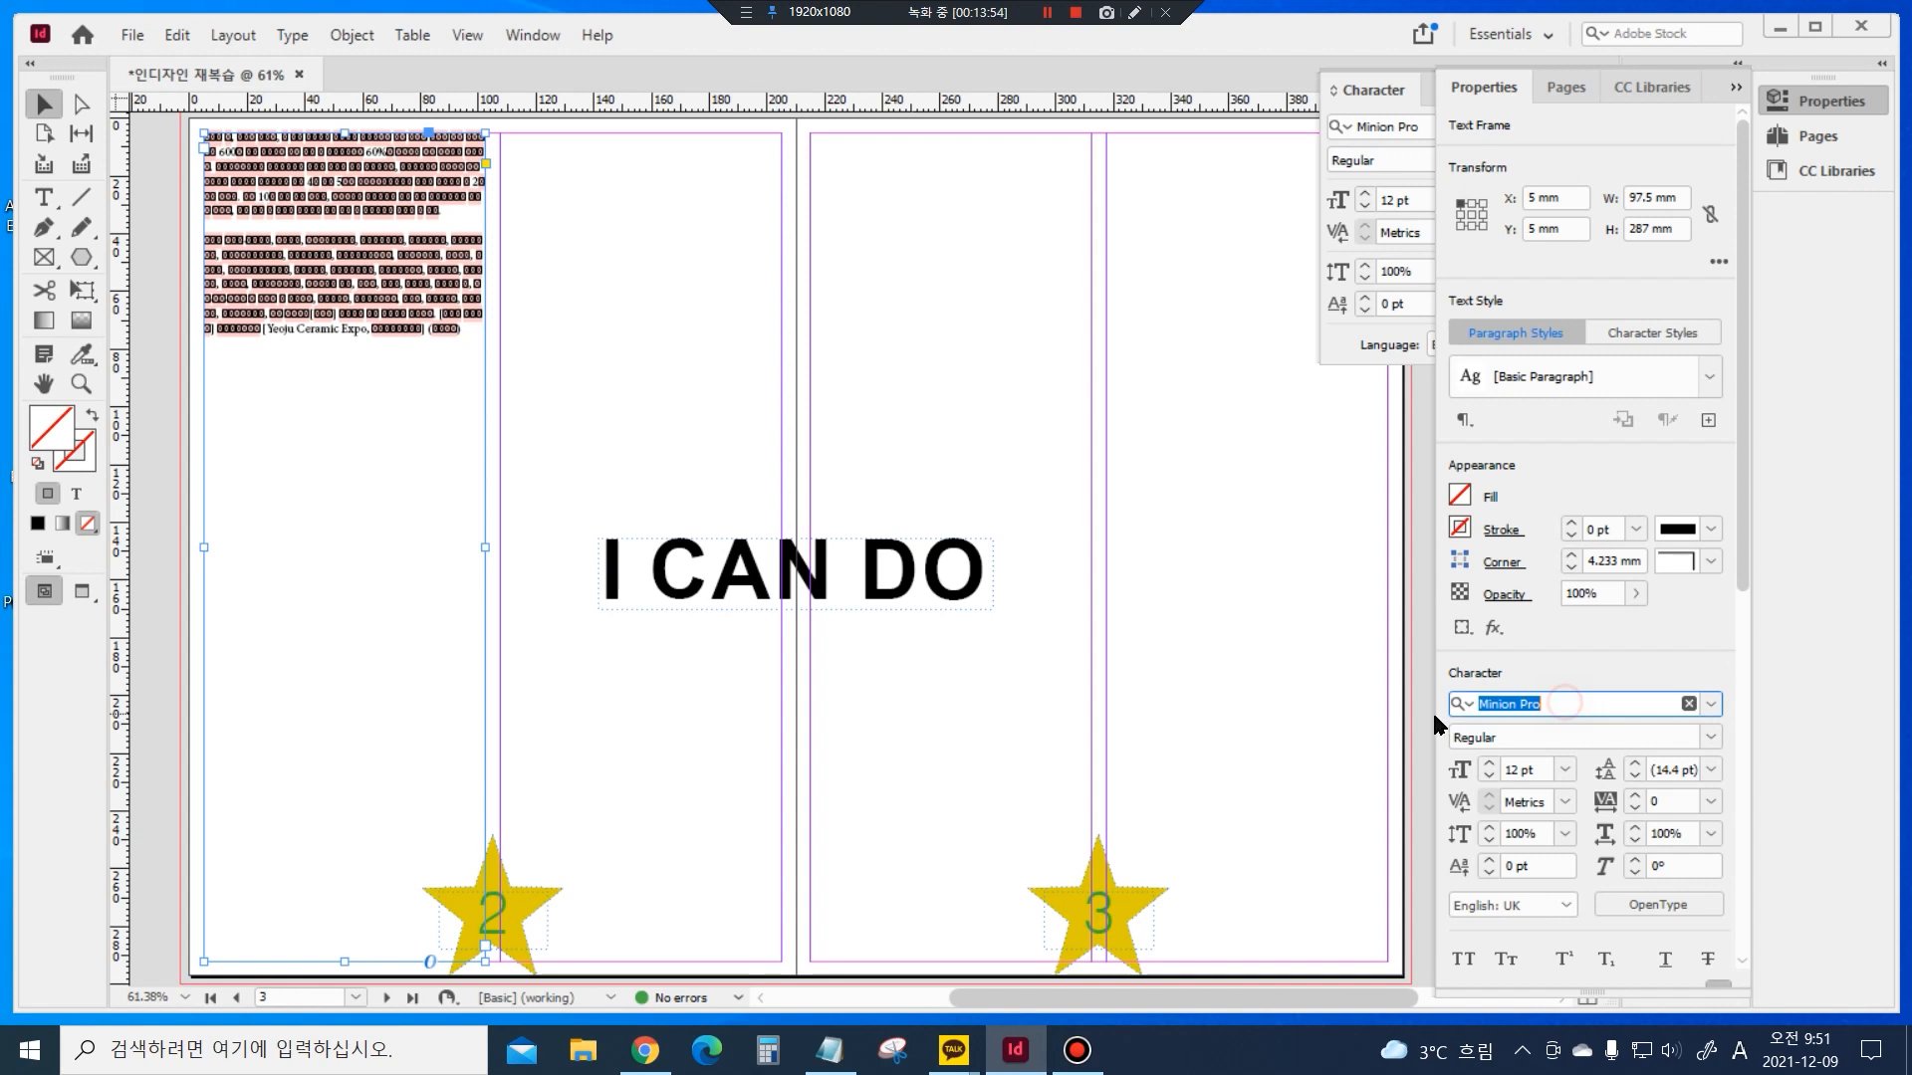
{"action": "type", "text": "g"}
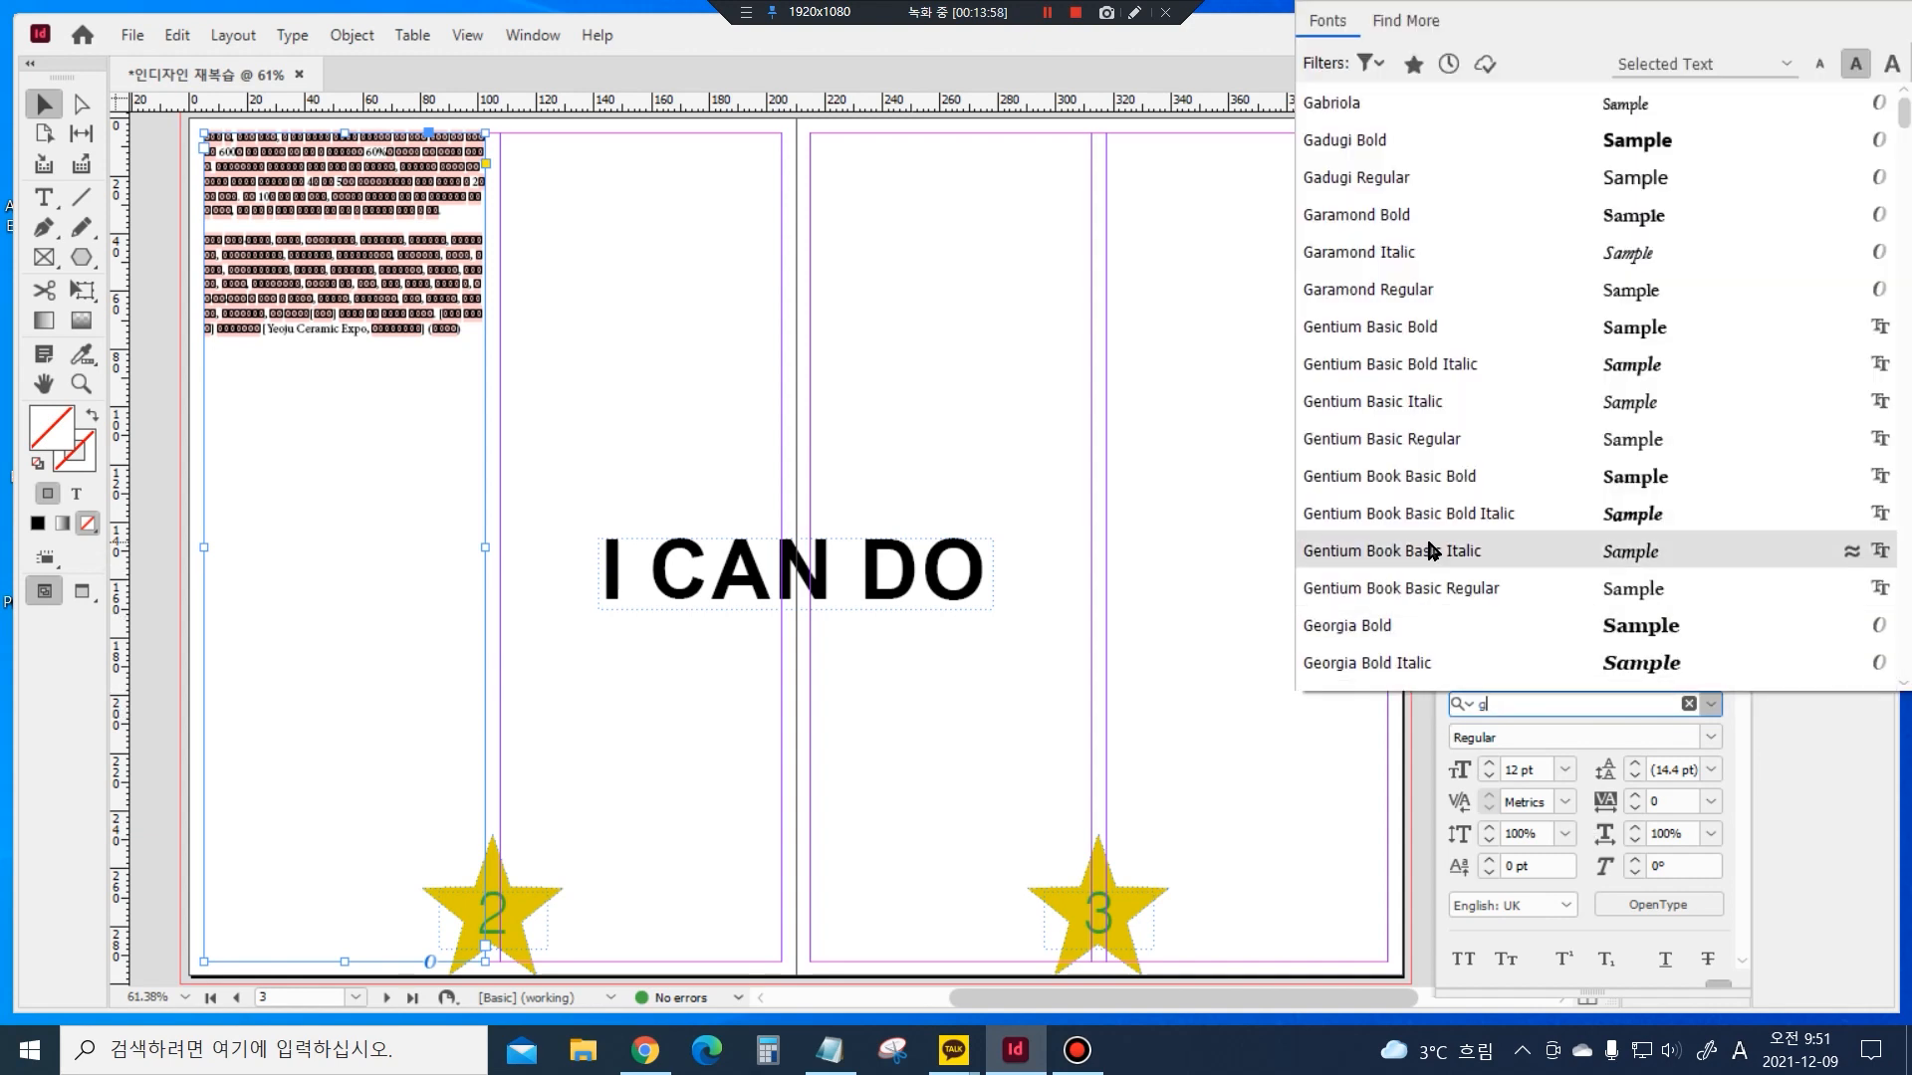
{"action": "scroll", "coordinate": [1428, 543], "scroll_direction": "down", "scroll_amount": 8}
{"action": "scroll", "coordinate": [1429, 547], "scroll_direction": "down", "scroll_amount": 5}
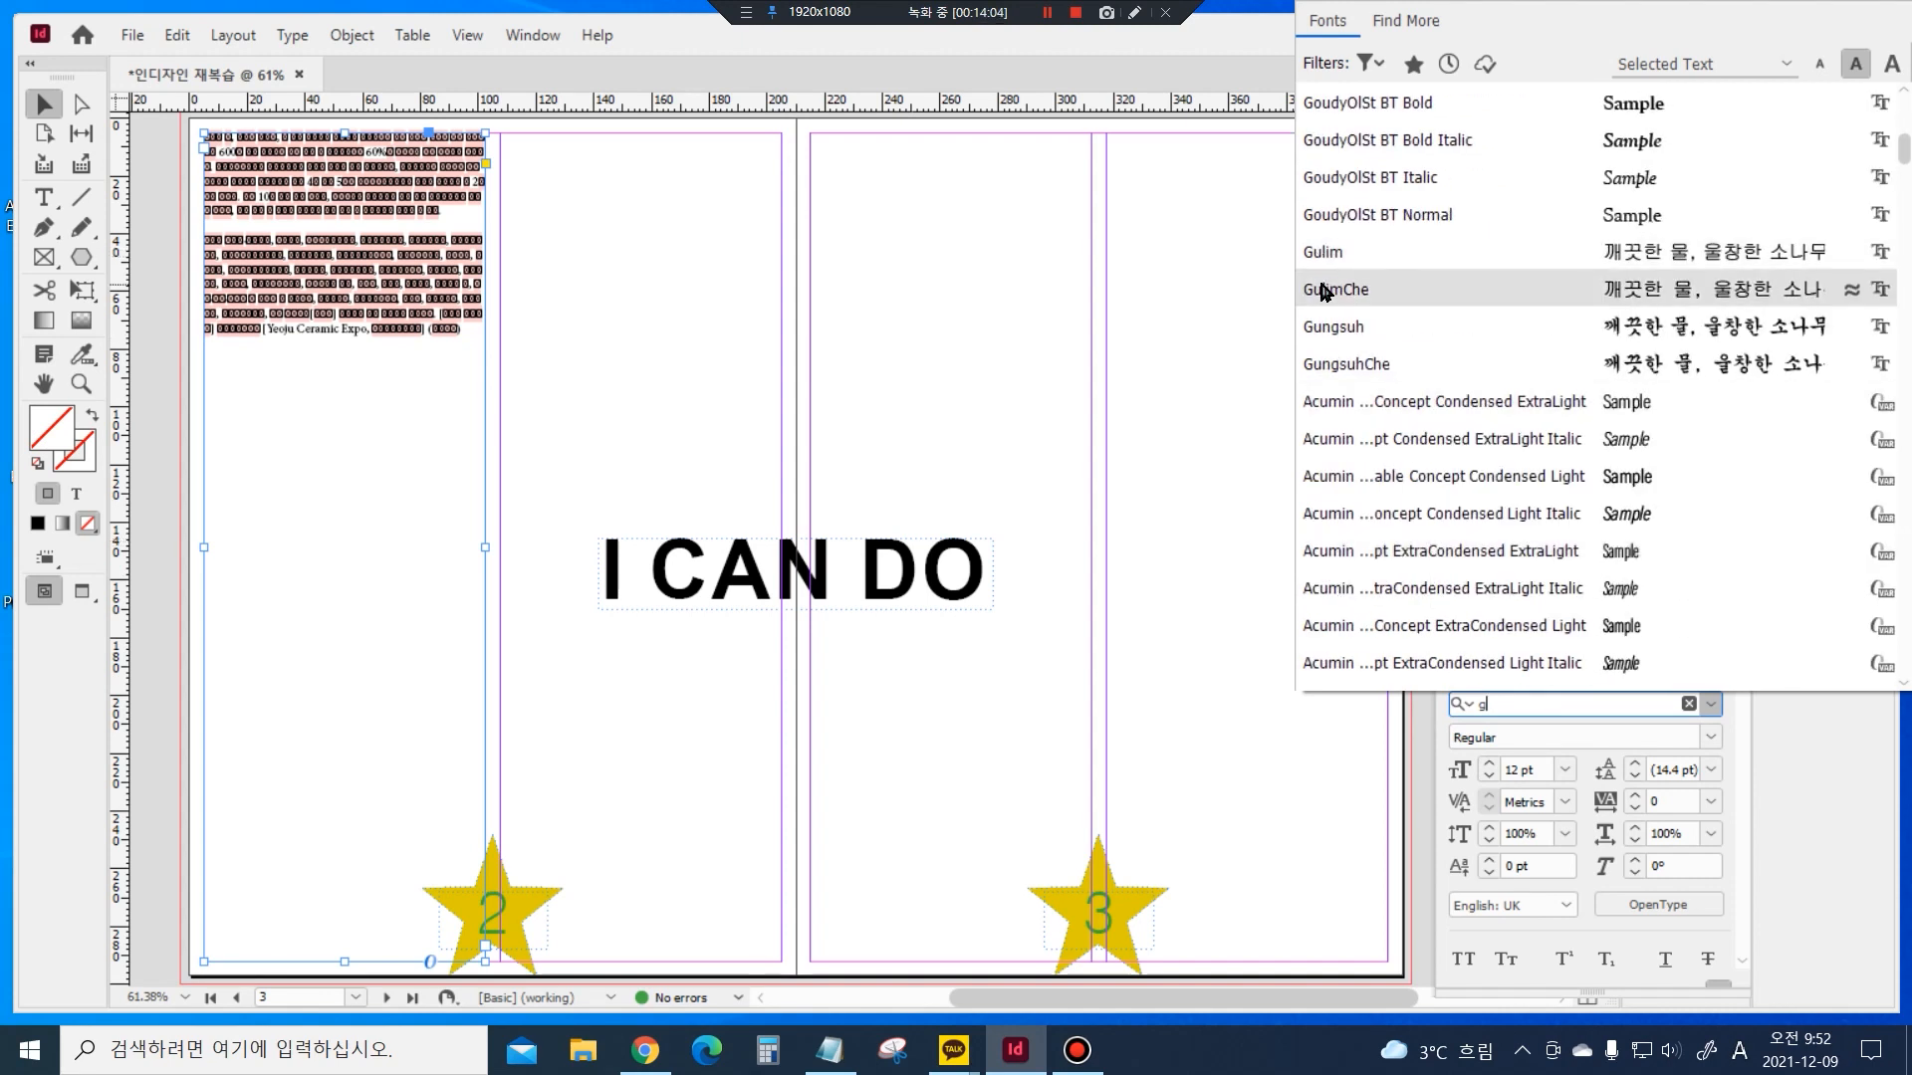
{"action": "left_click", "coordinate": [1336, 257]}
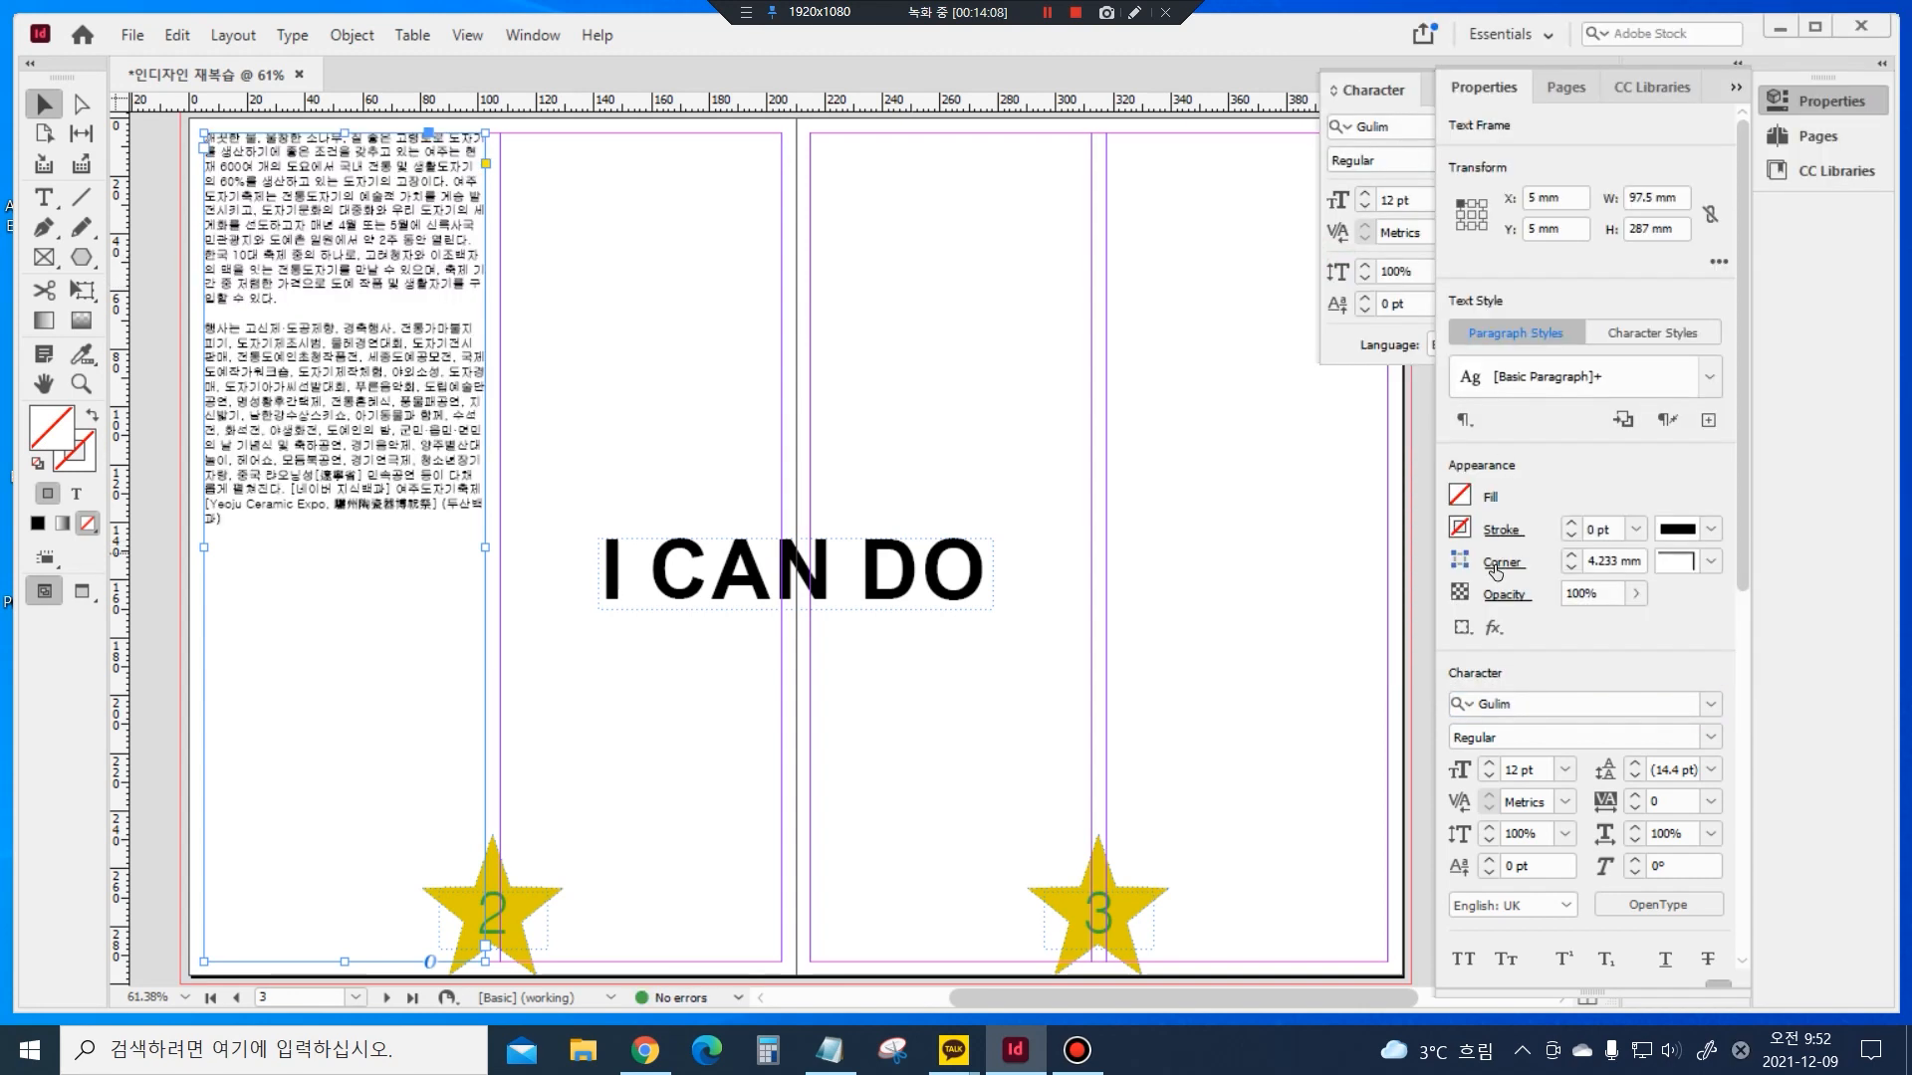
Increase the font size of the page 2 column text to 36 pt
{"action": "left_click", "coordinate": [1488, 763]}
{"action": "left_click", "coordinate": [1489, 763]}
{"action": "left_click", "coordinate": [1488, 762]}
{"action": "left_click", "coordinate": [1489, 762]}
{"action": "left_click", "coordinate": [1489, 763]}
{"action": "left_click", "coordinate": [1488, 763]}
{"action": "left_click", "coordinate": [1488, 762]}
{"action": "left_click", "coordinate": [1488, 763]}
{"action": "left_click", "coordinate": [1489, 763]}
{"action": "left_click", "coordinate": [1489, 763]}
{"action": "left_click", "coordinate": [1489, 763]}
{"action": "left_click", "coordinate": [1489, 762]}
{"action": "left_click", "coordinate": [1489, 762]}
{"action": "left_click", "coordinate": [1488, 763]}
{"action": "left_click", "coordinate": [1489, 763]}
{"action": "left_click", "coordinate": [1489, 763]}
{"action": "left_click", "coordinate": [1489, 763]}
{"action": "double_click", "coordinate": [1488, 763]}
{"action": "left_click", "coordinate": [1489, 762]}
{"action": "left_click", "coordinate": [1489, 763]}
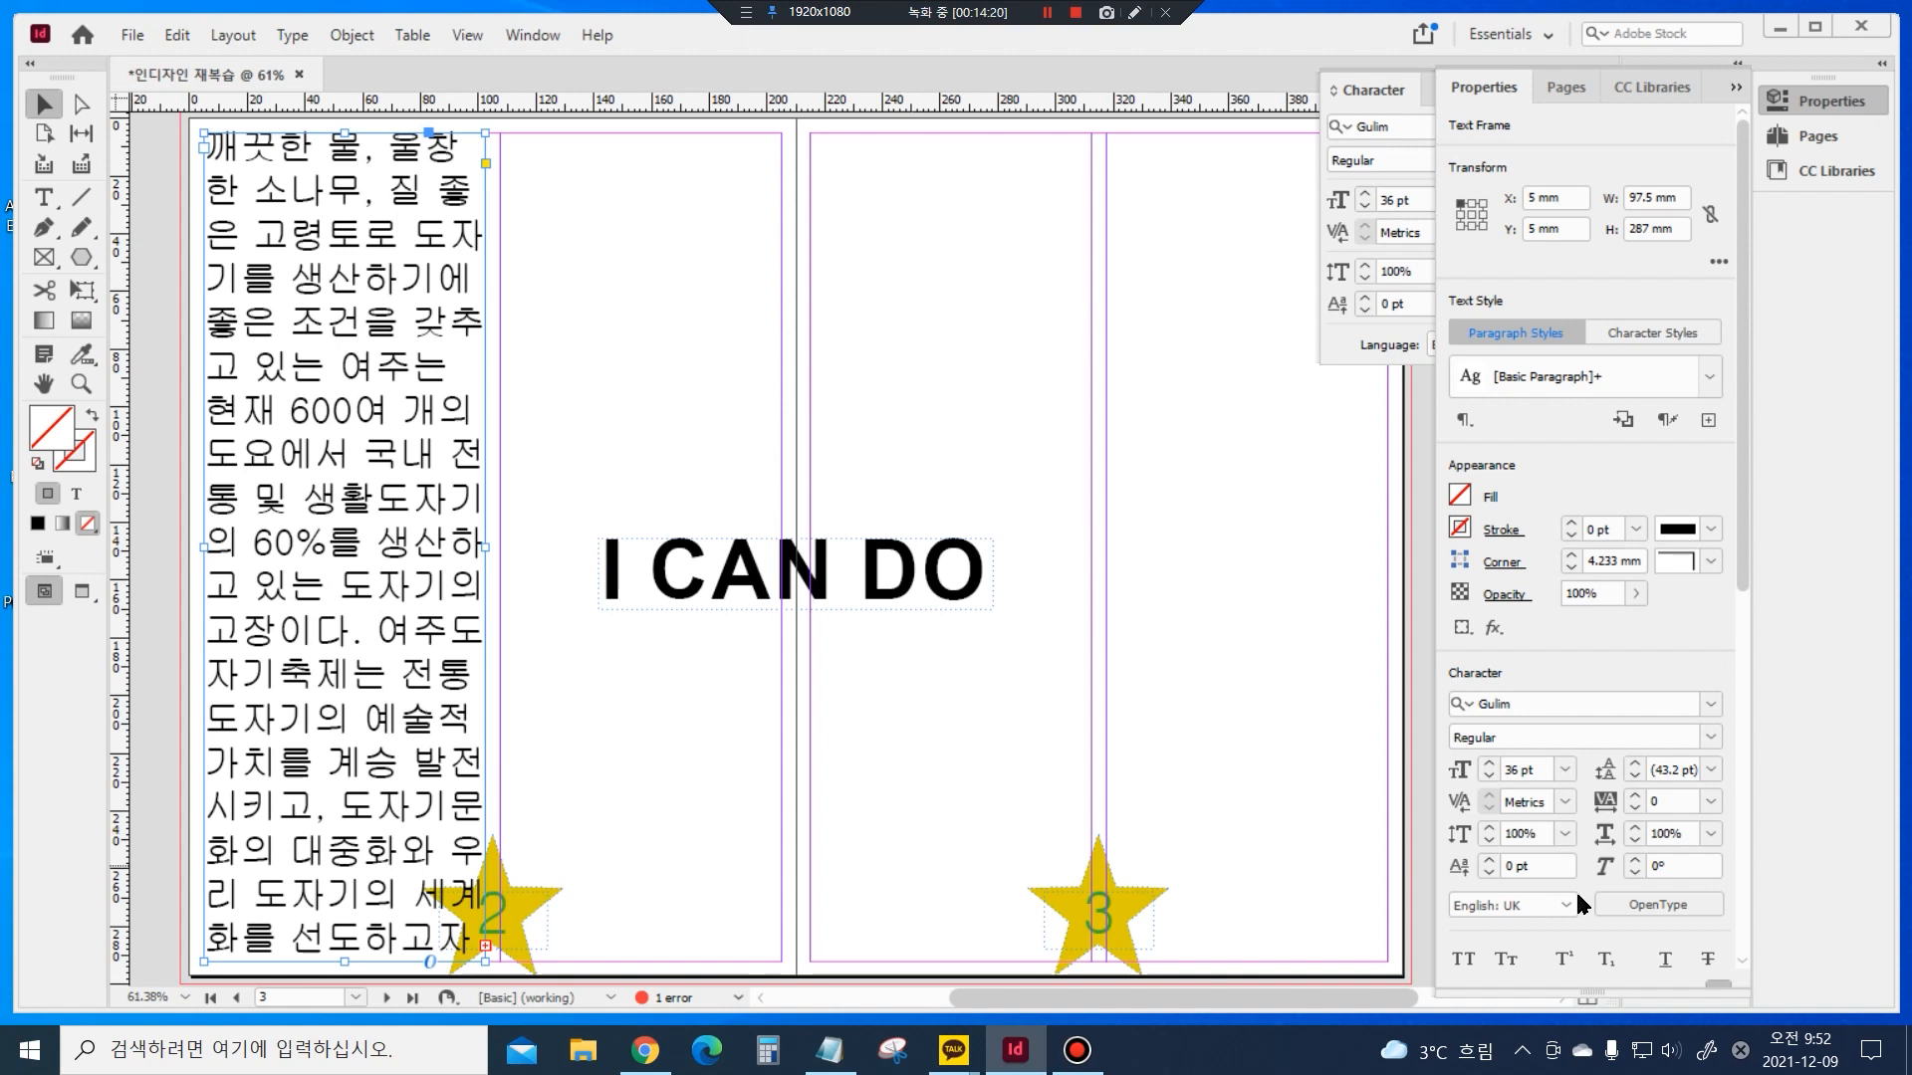
Justify the page 2 column text with its last line aligned left
{"action": "left_click", "coordinate": [1738, 87]}
{"action": "left_click", "coordinate": [1665, 152]}
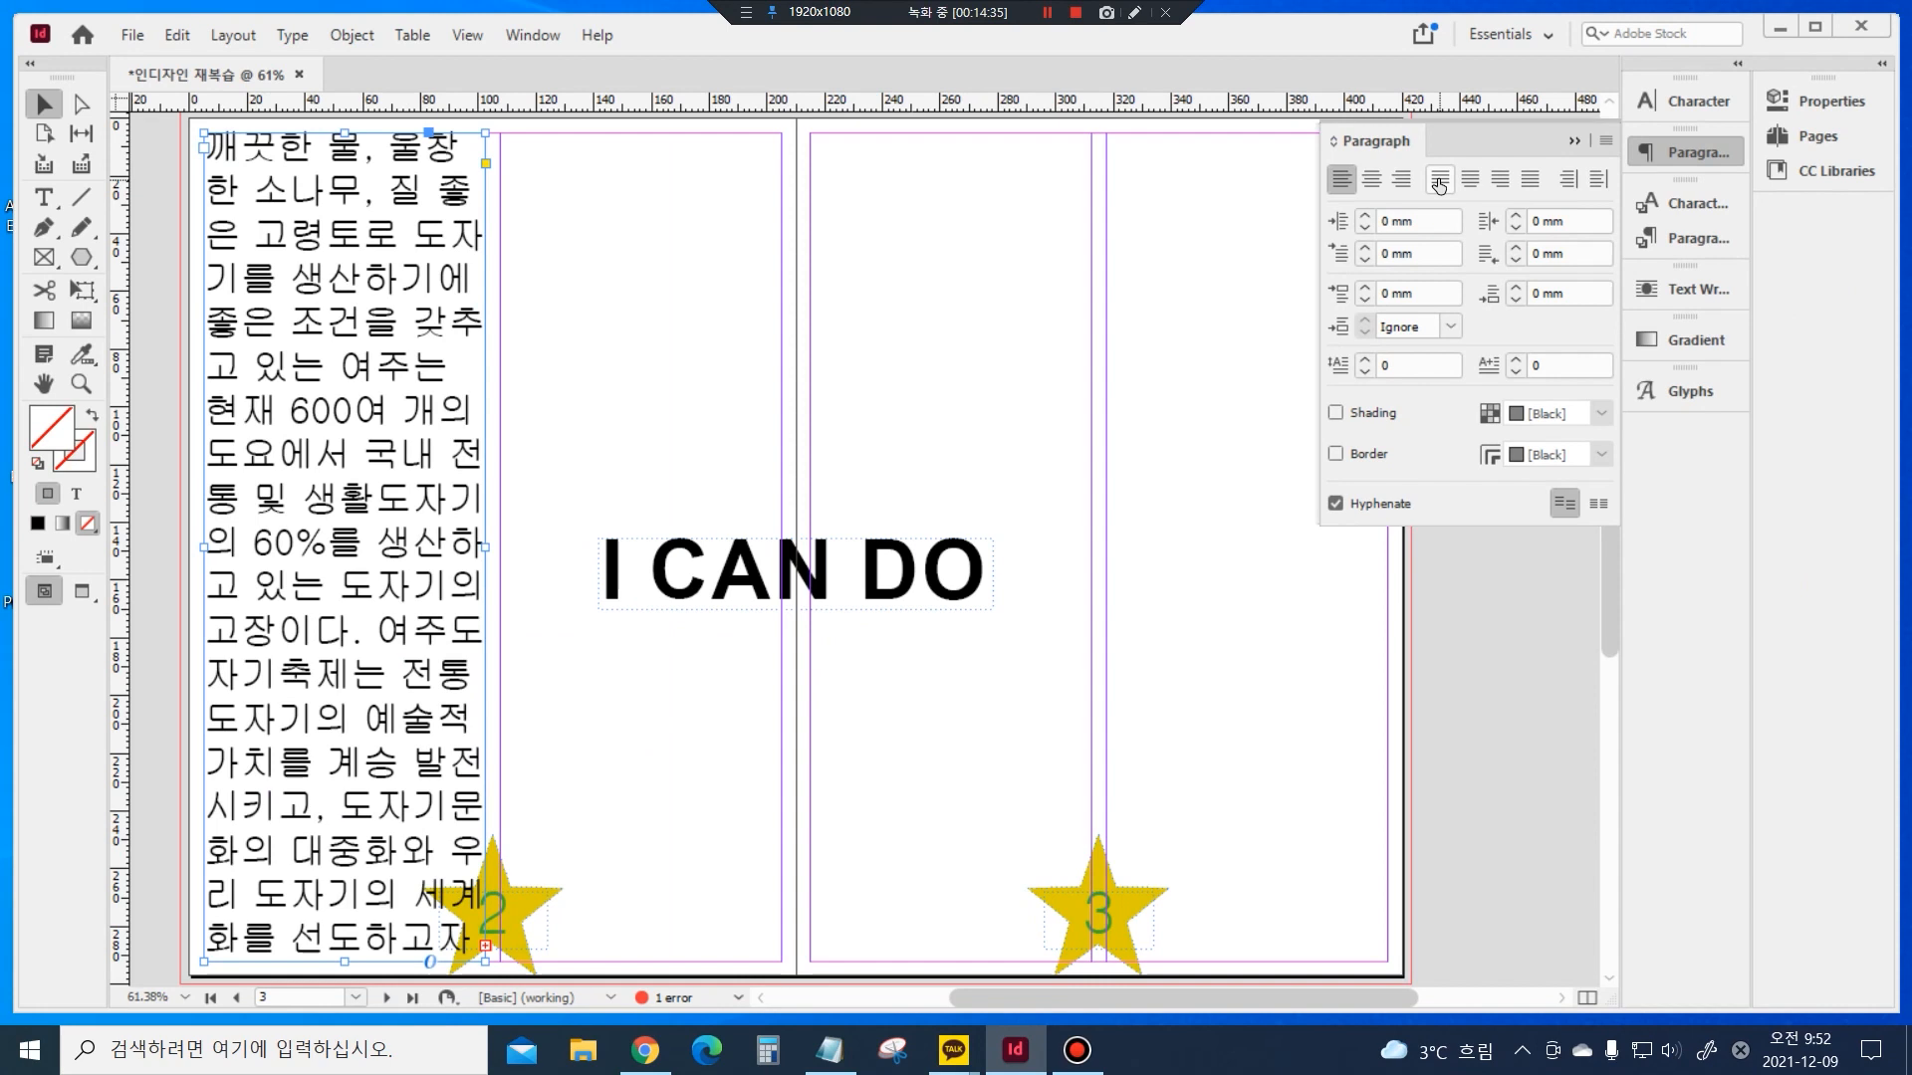
{"action": "left_click", "coordinate": [1439, 182]}
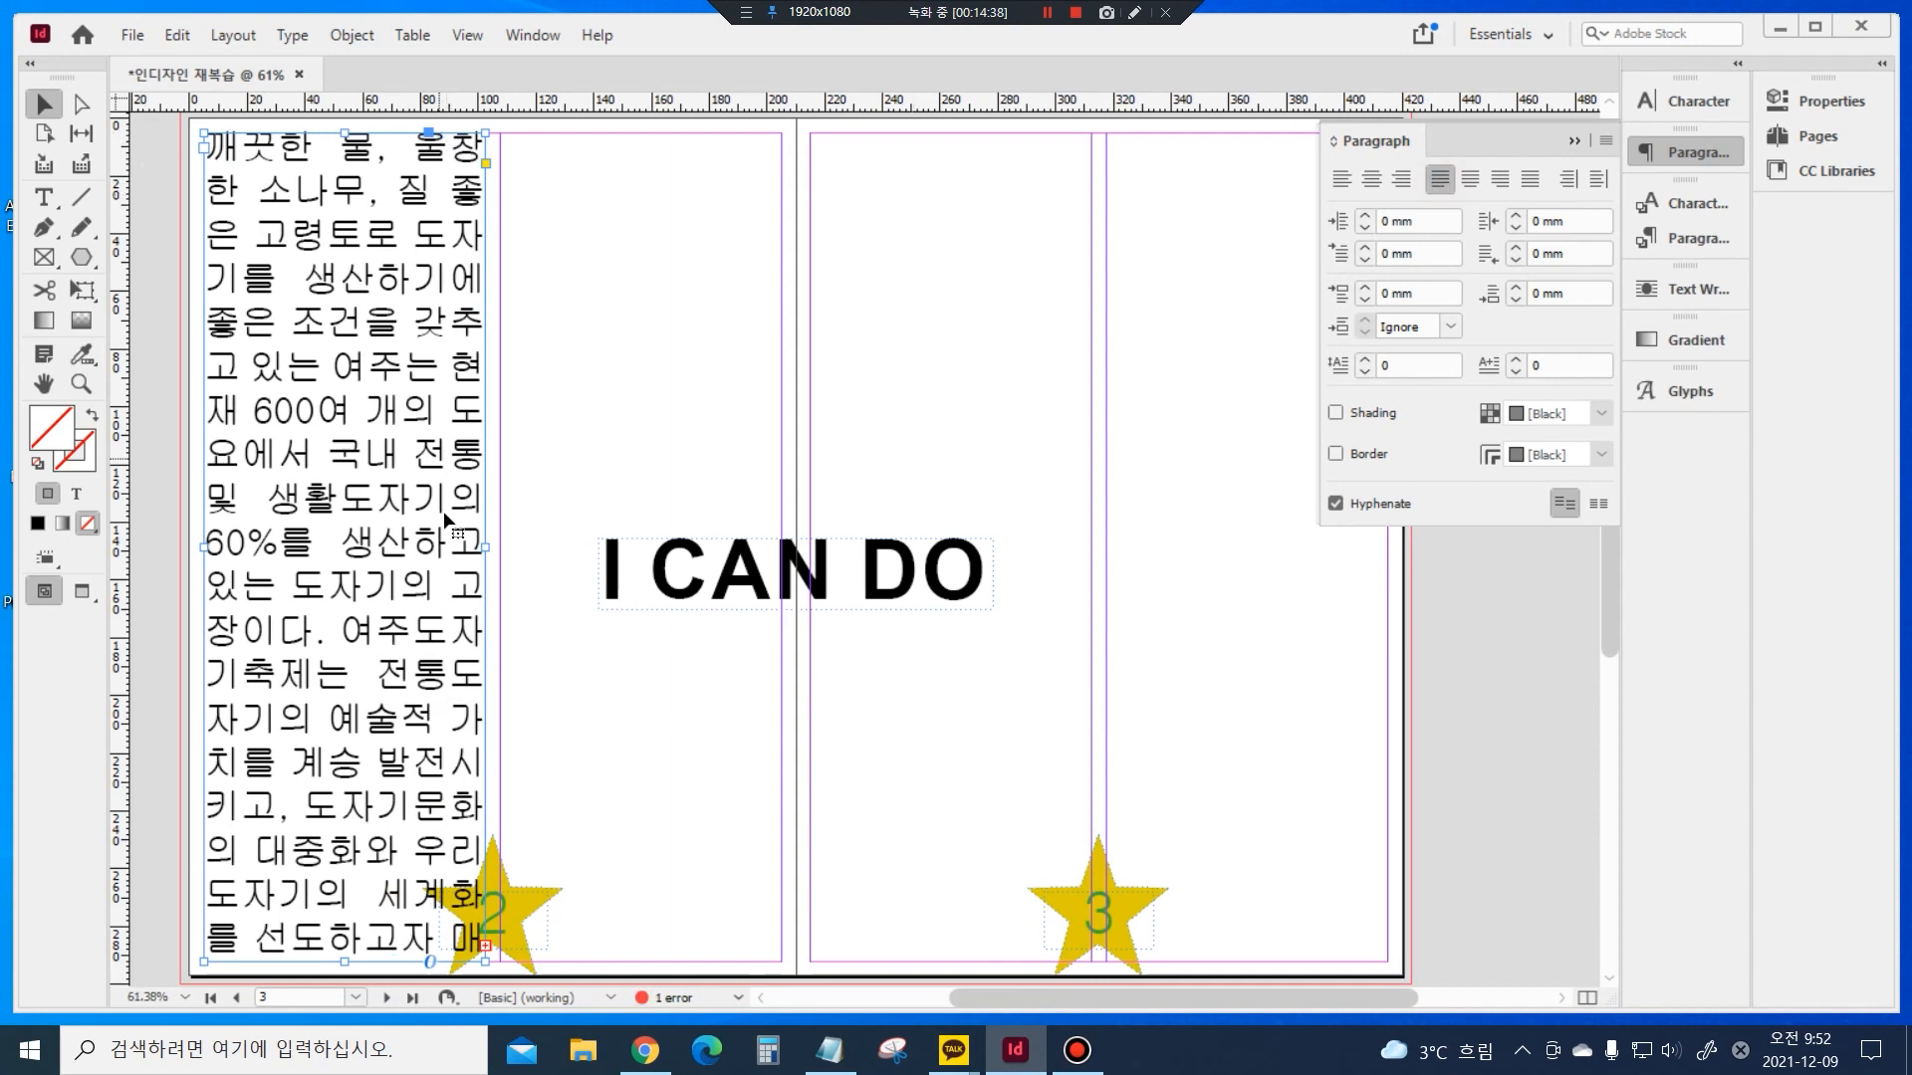
Try Optical kerning on the page 2 column text and set it back to Metrics
{"action": "left_click", "coordinate": [1683, 100]}
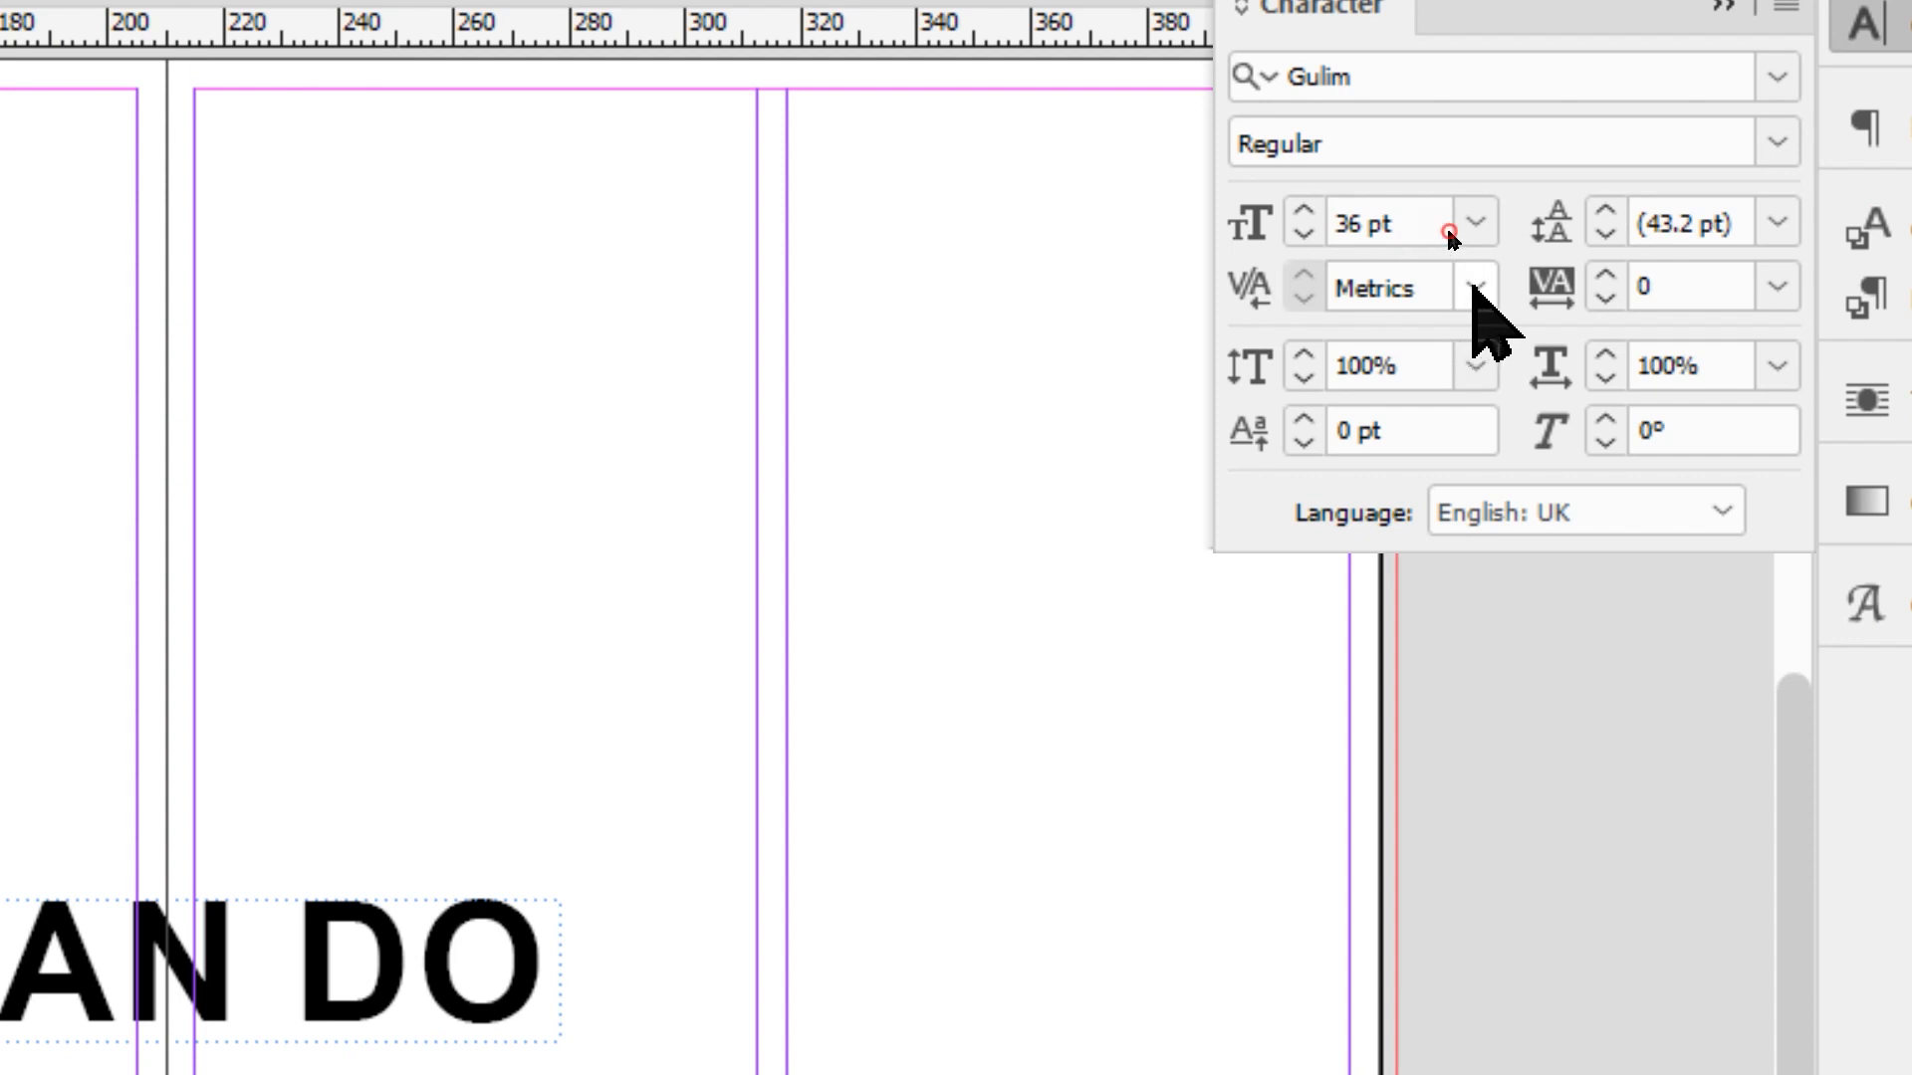
{"action": "left_click", "coordinate": [1475, 288]}
{"action": "left_click", "coordinate": [1431, 261]}
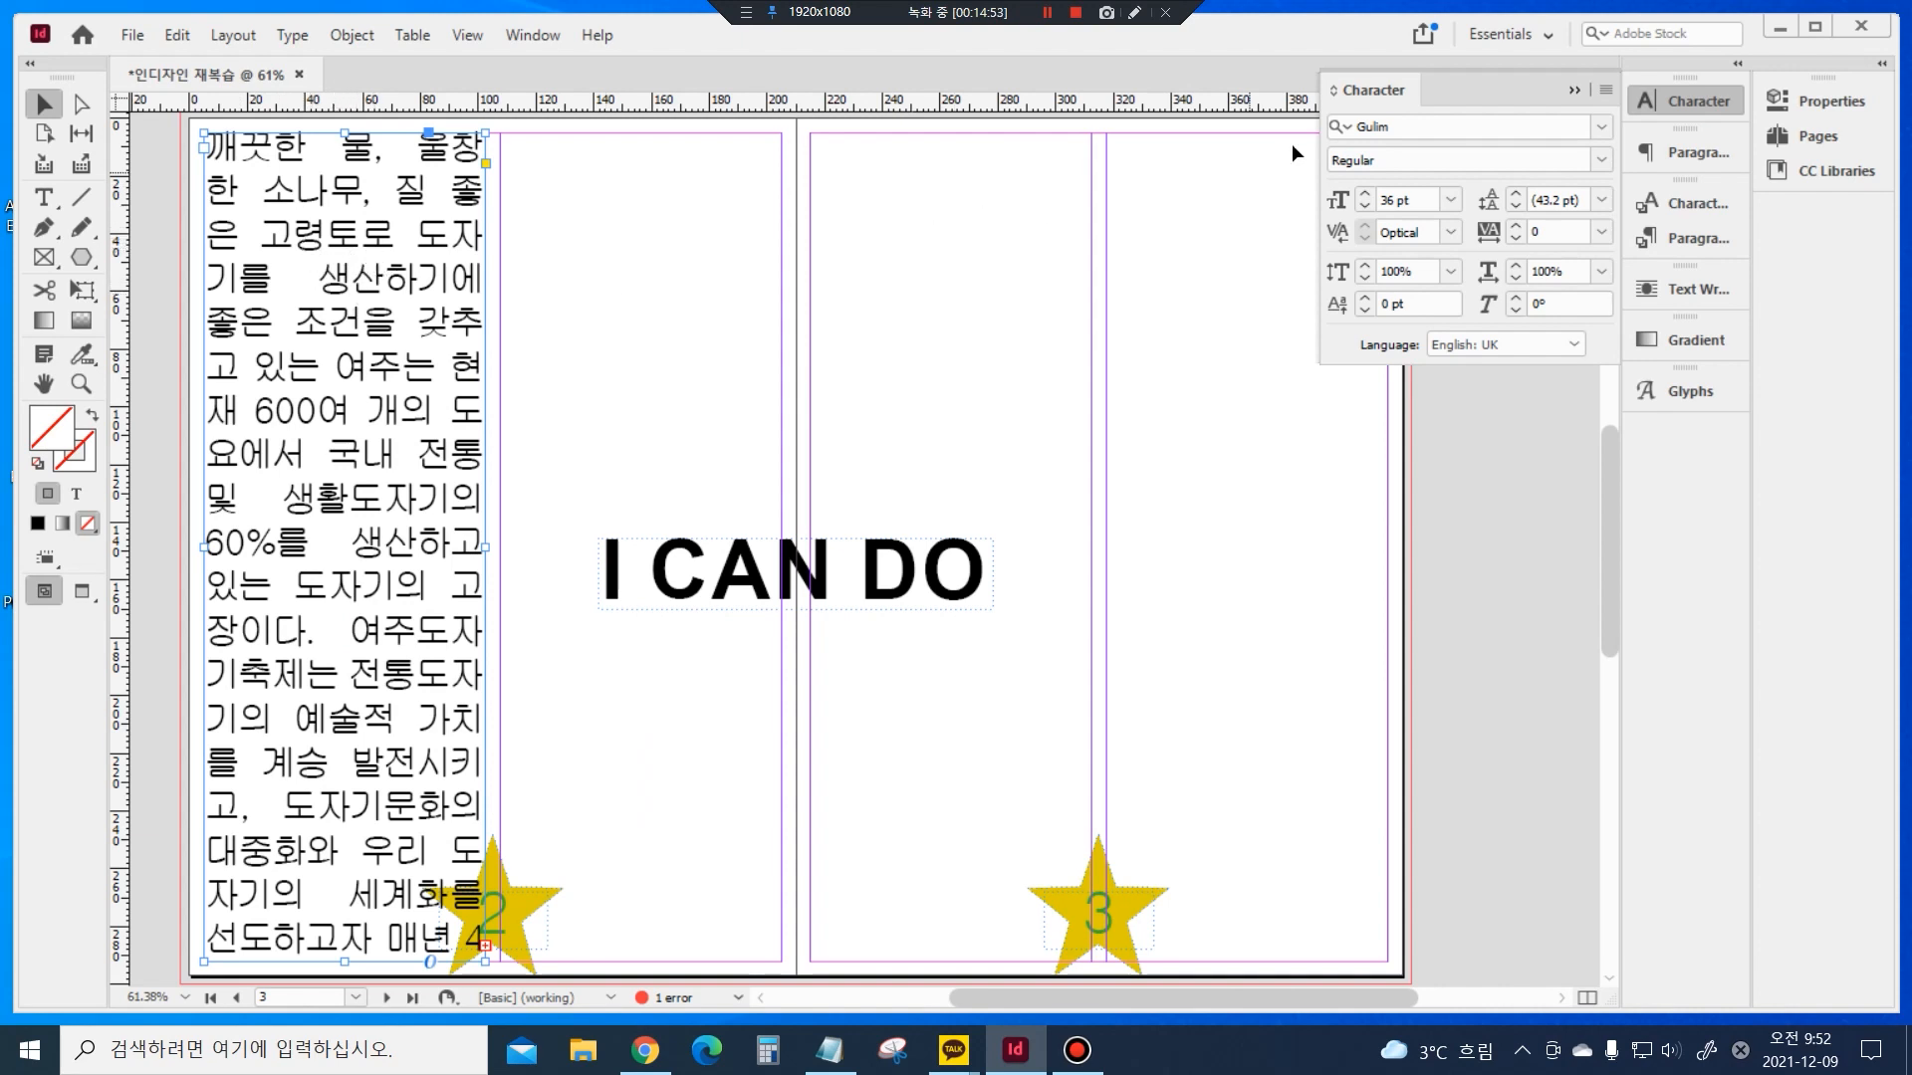
{"action": "left_click", "coordinate": [1450, 232]}
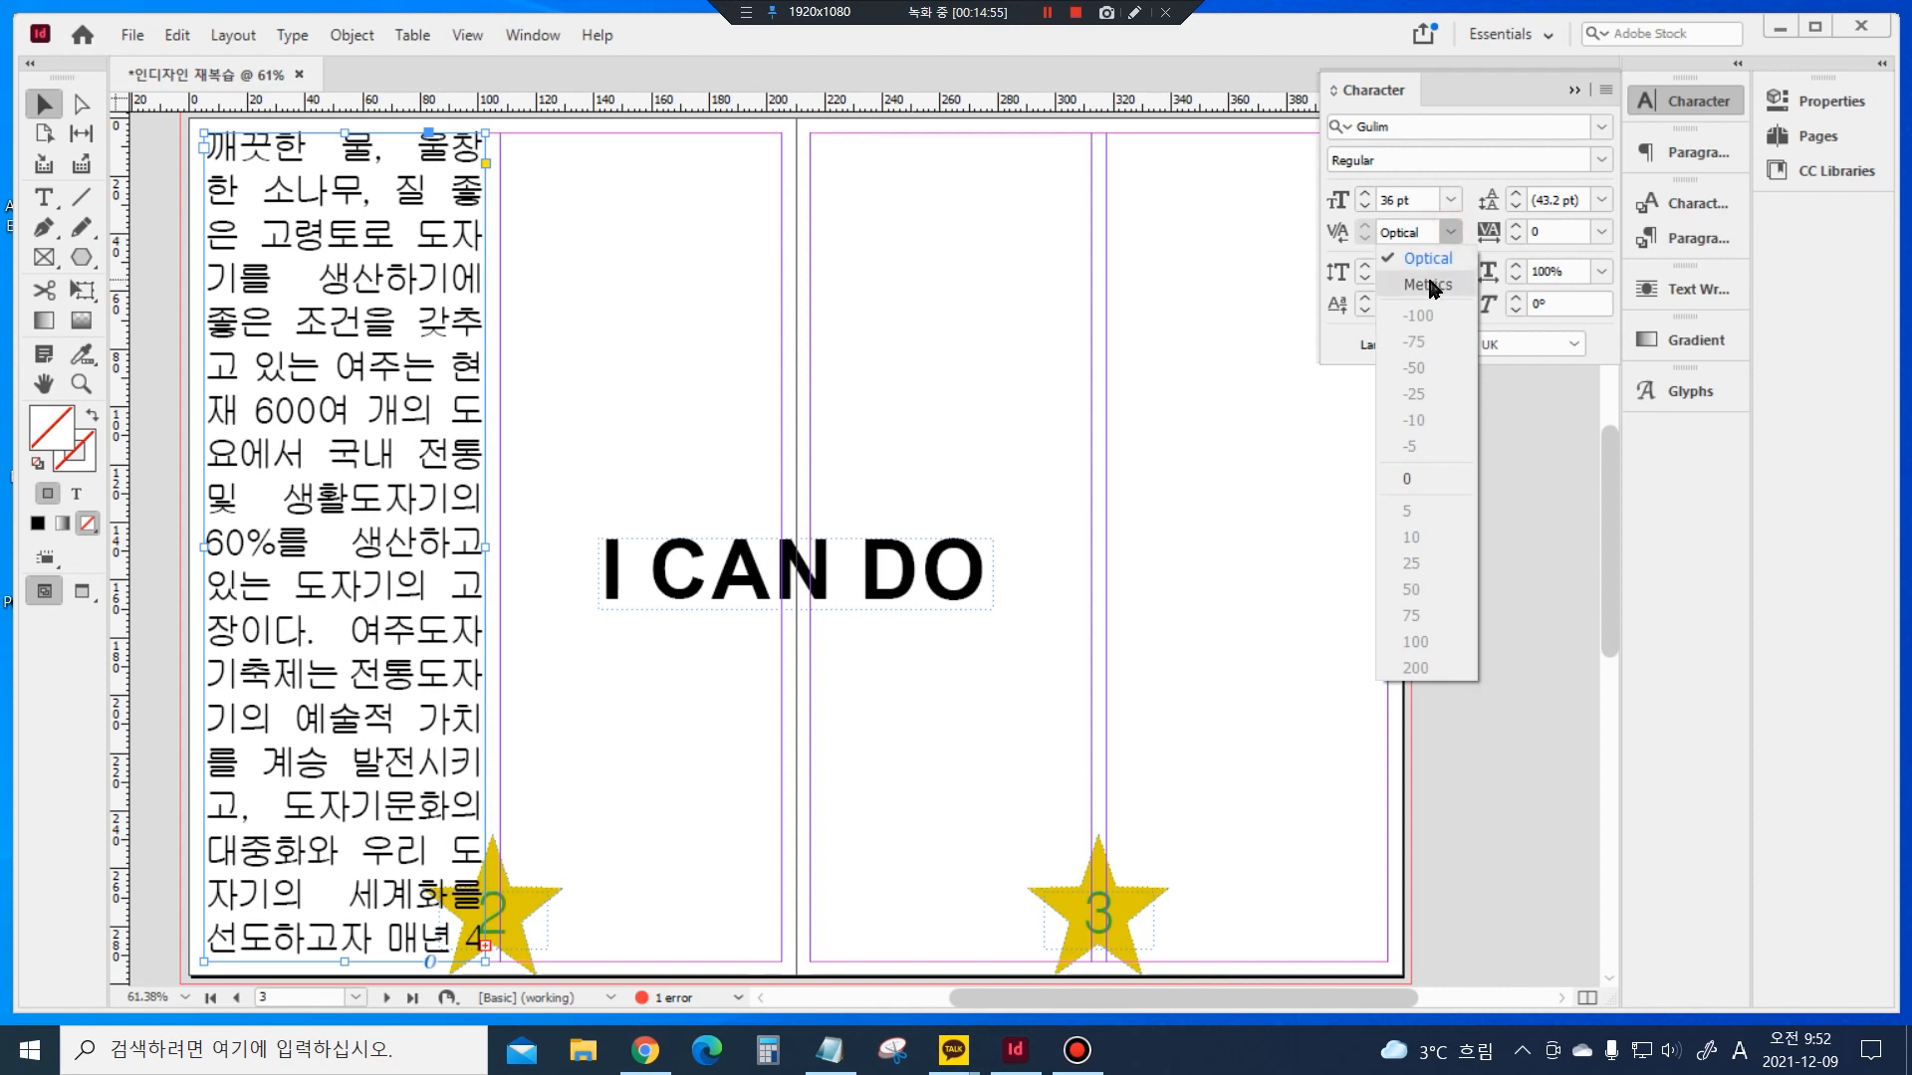
{"action": "left_click", "coordinate": [1428, 286]}
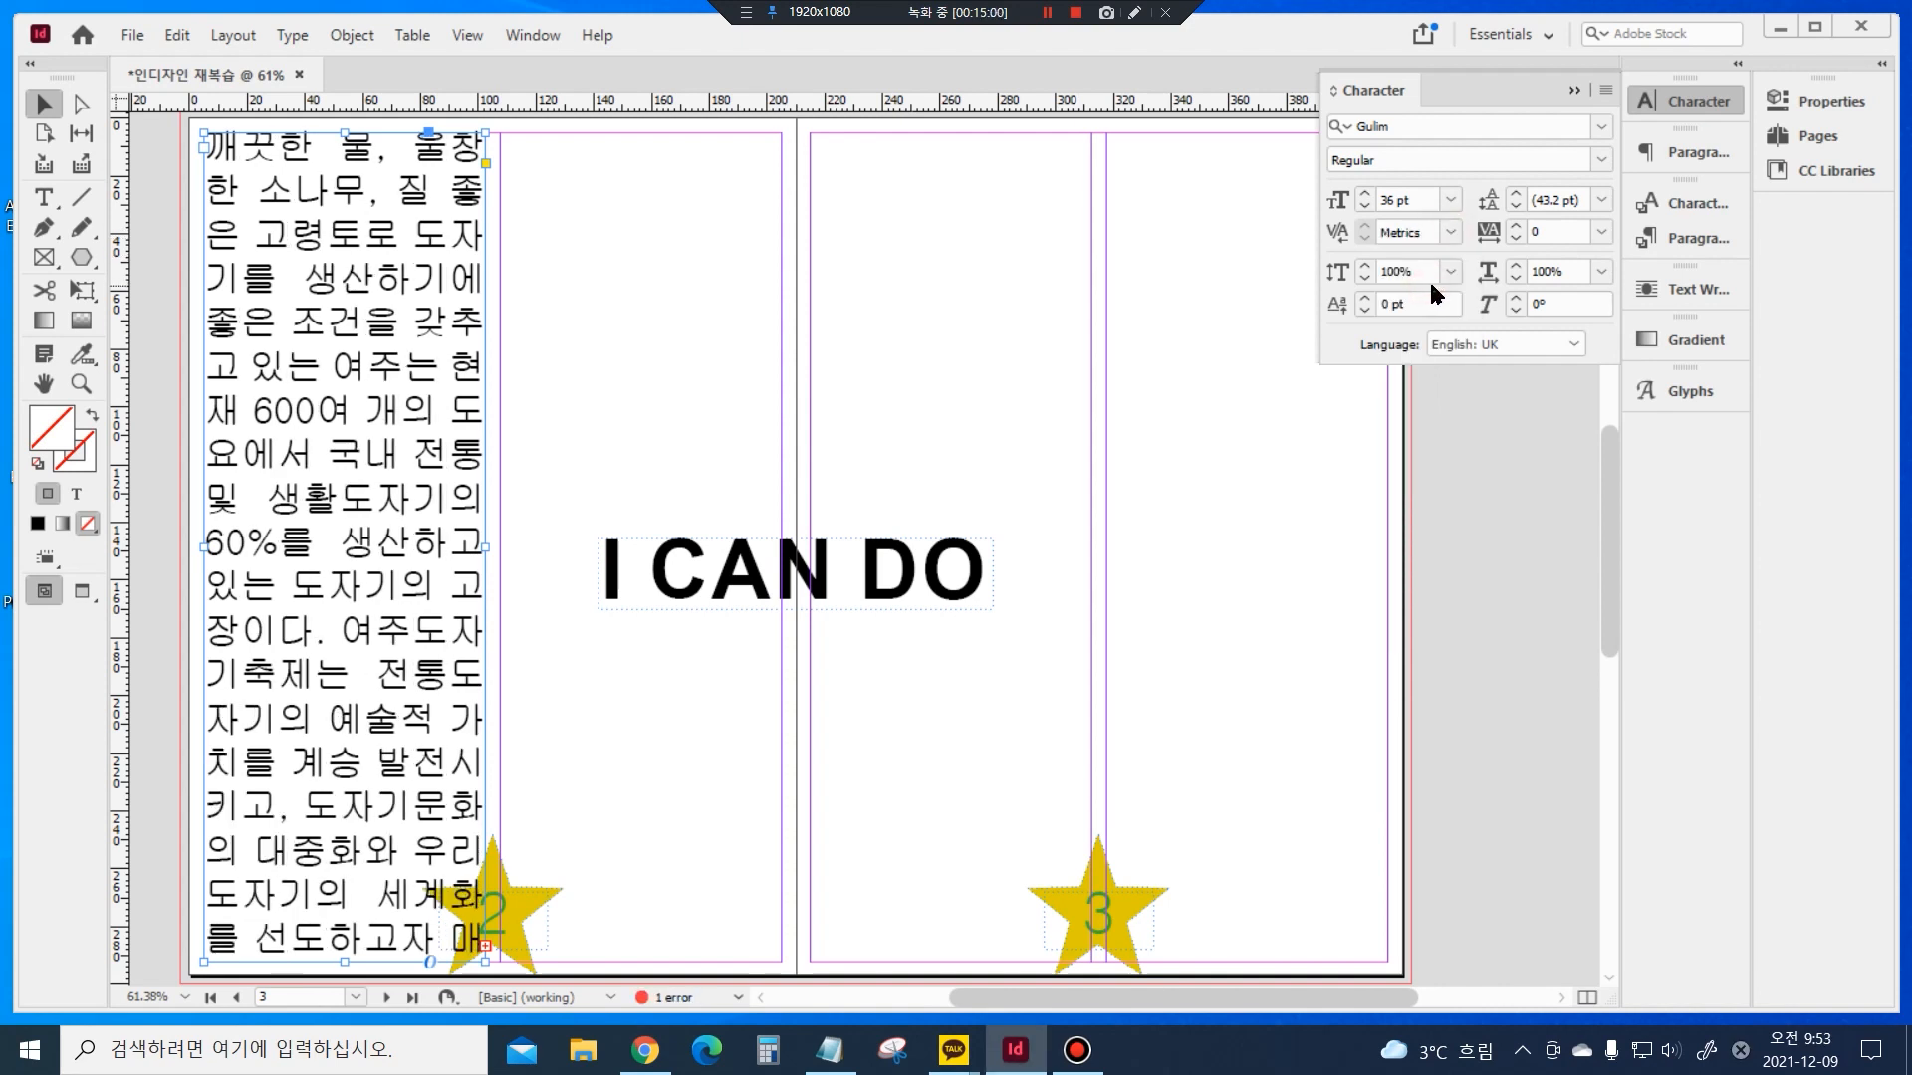
Set the page 2 column text's kerning to Optical and autoflow its overset text into the remaining columns of spread 2-3
{"action": "left_click", "coordinate": [1449, 231]}
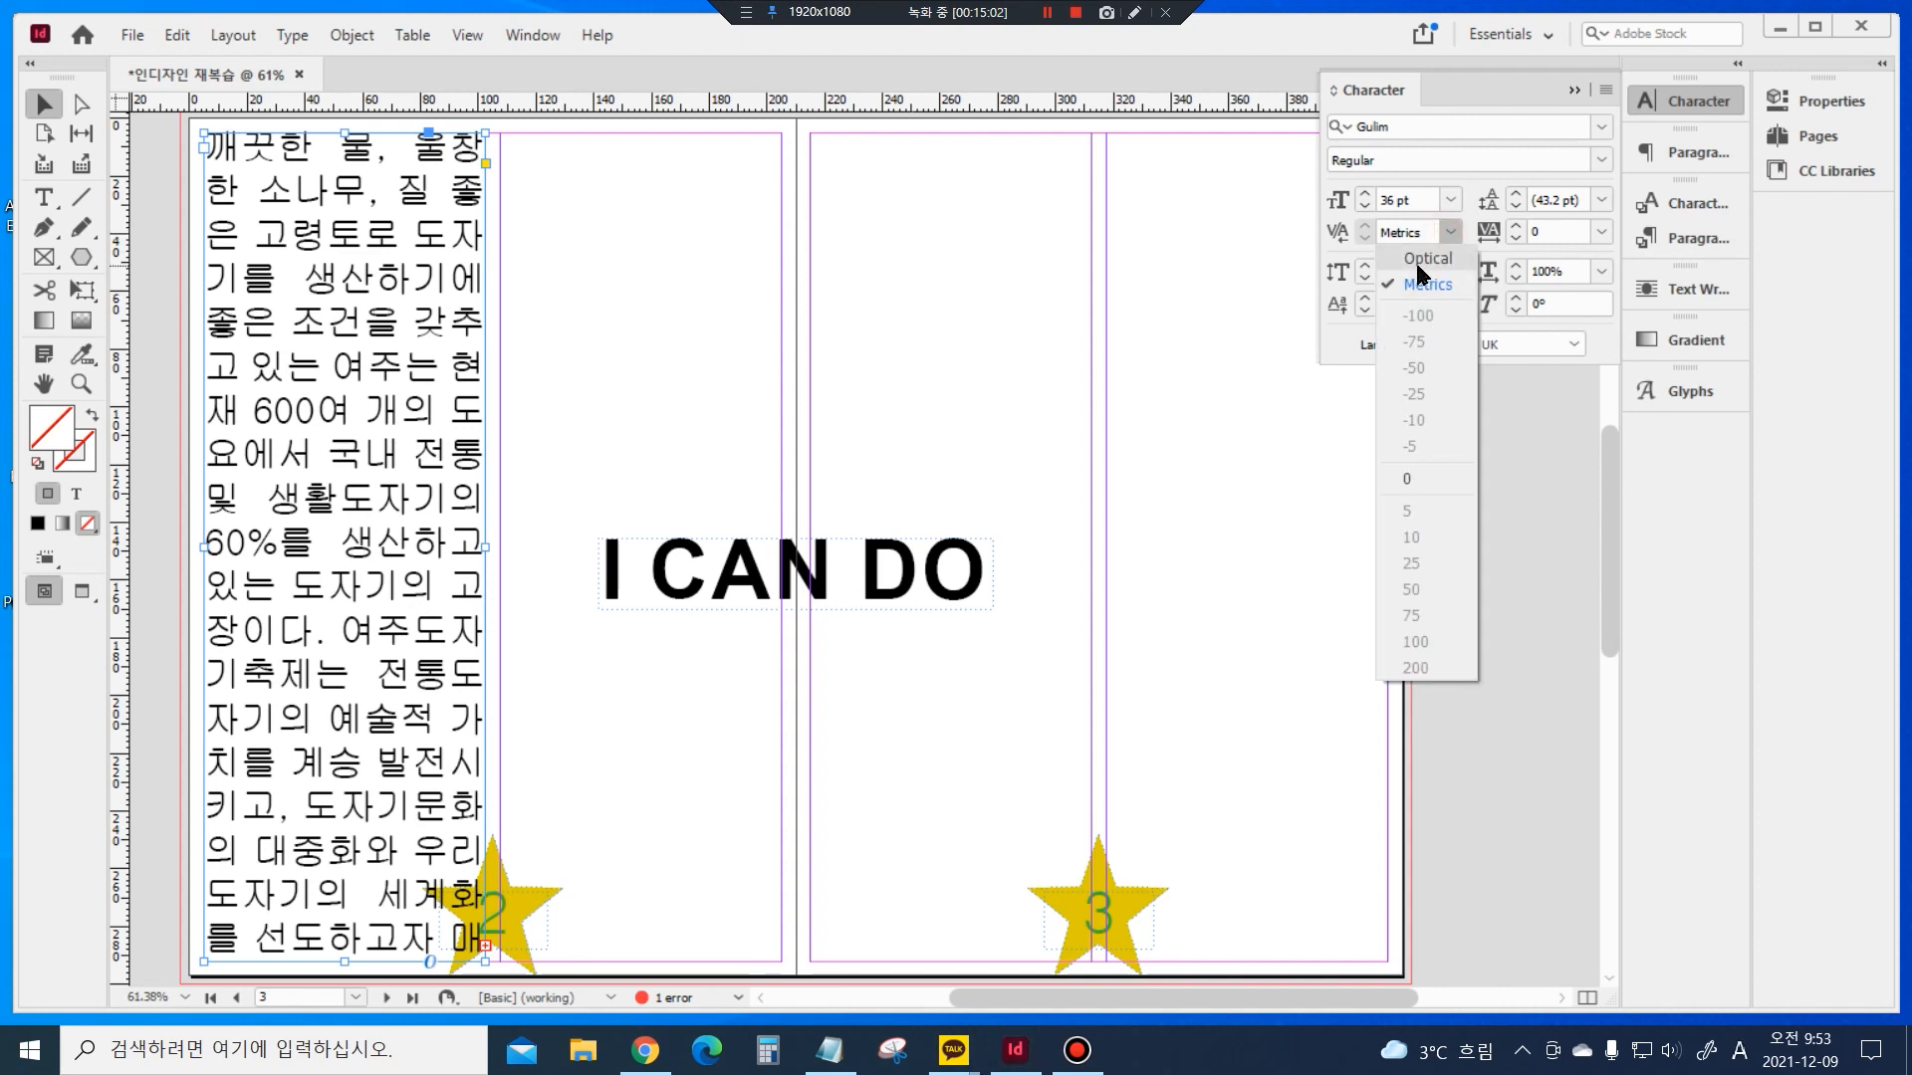
{"action": "left_click", "coordinate": [1416, 263]}
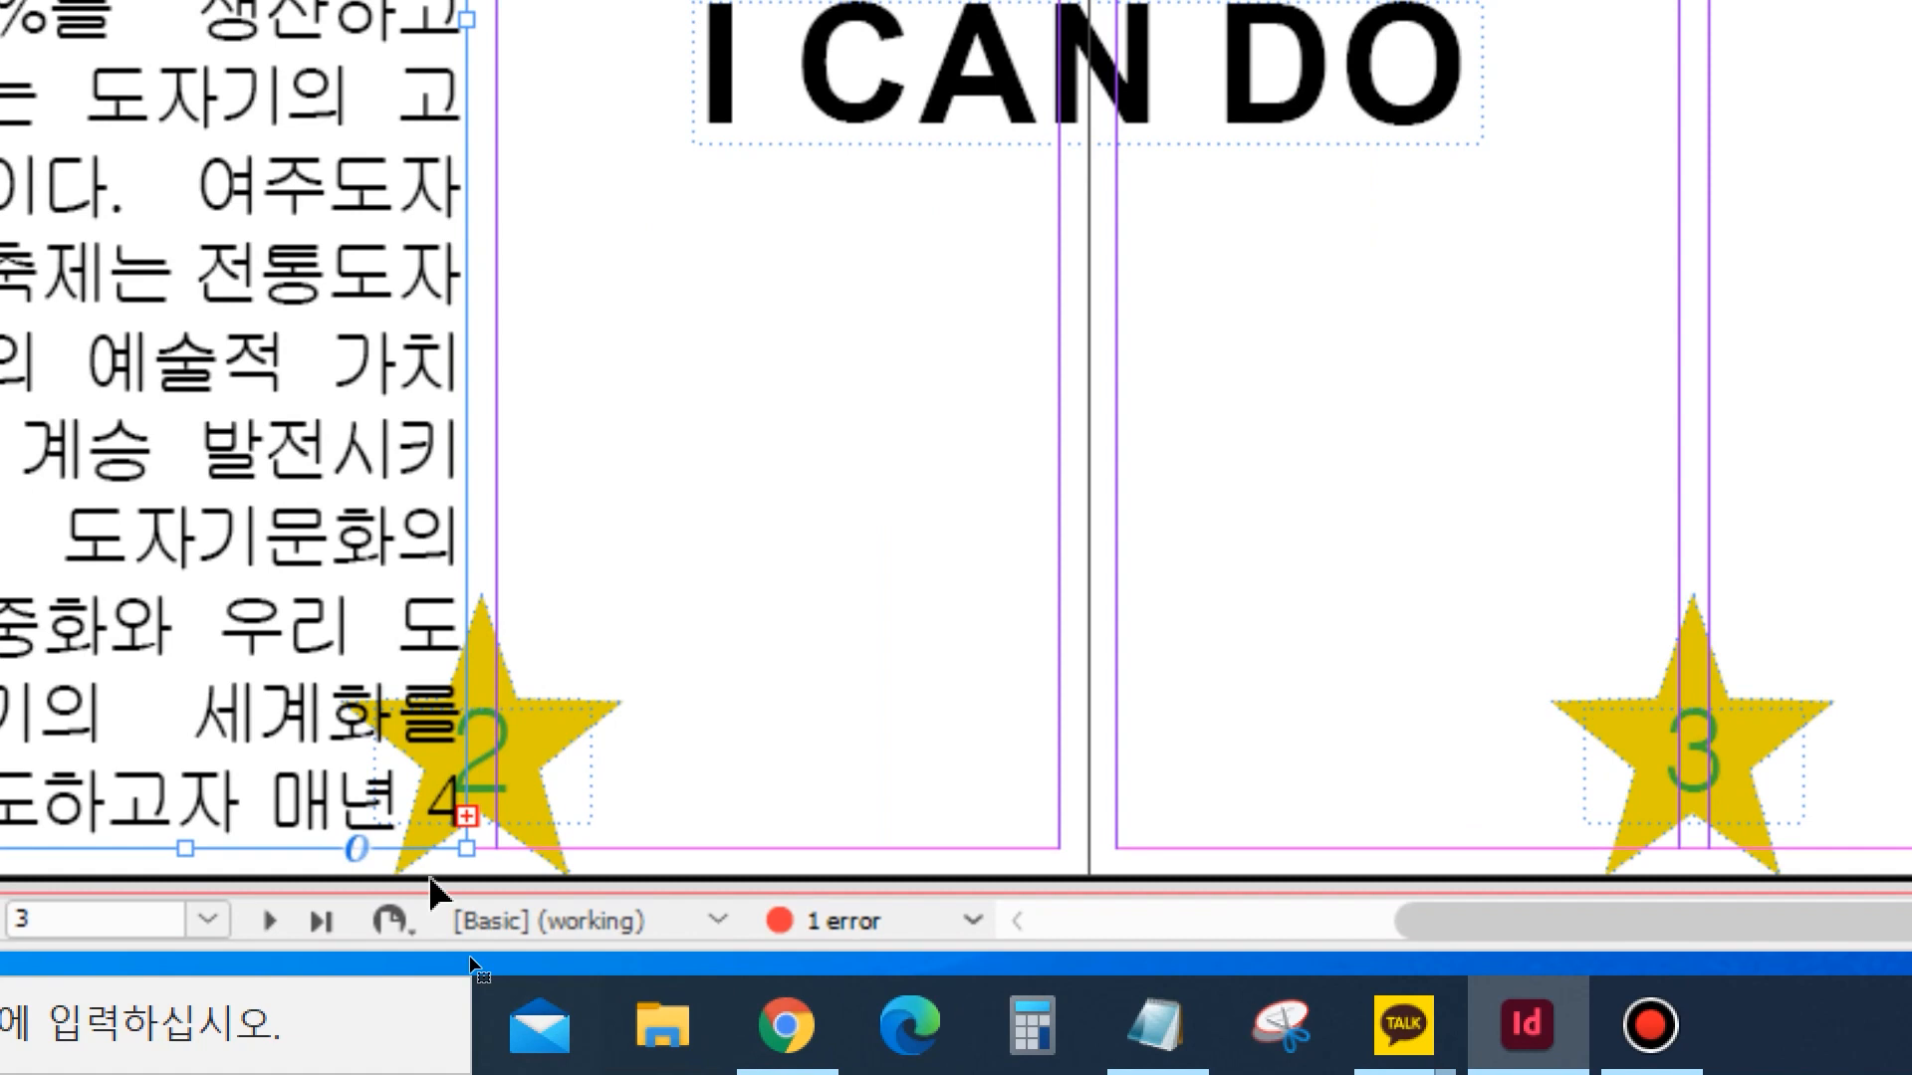
{"action": "left_click", "coordinate": [469, 819]}
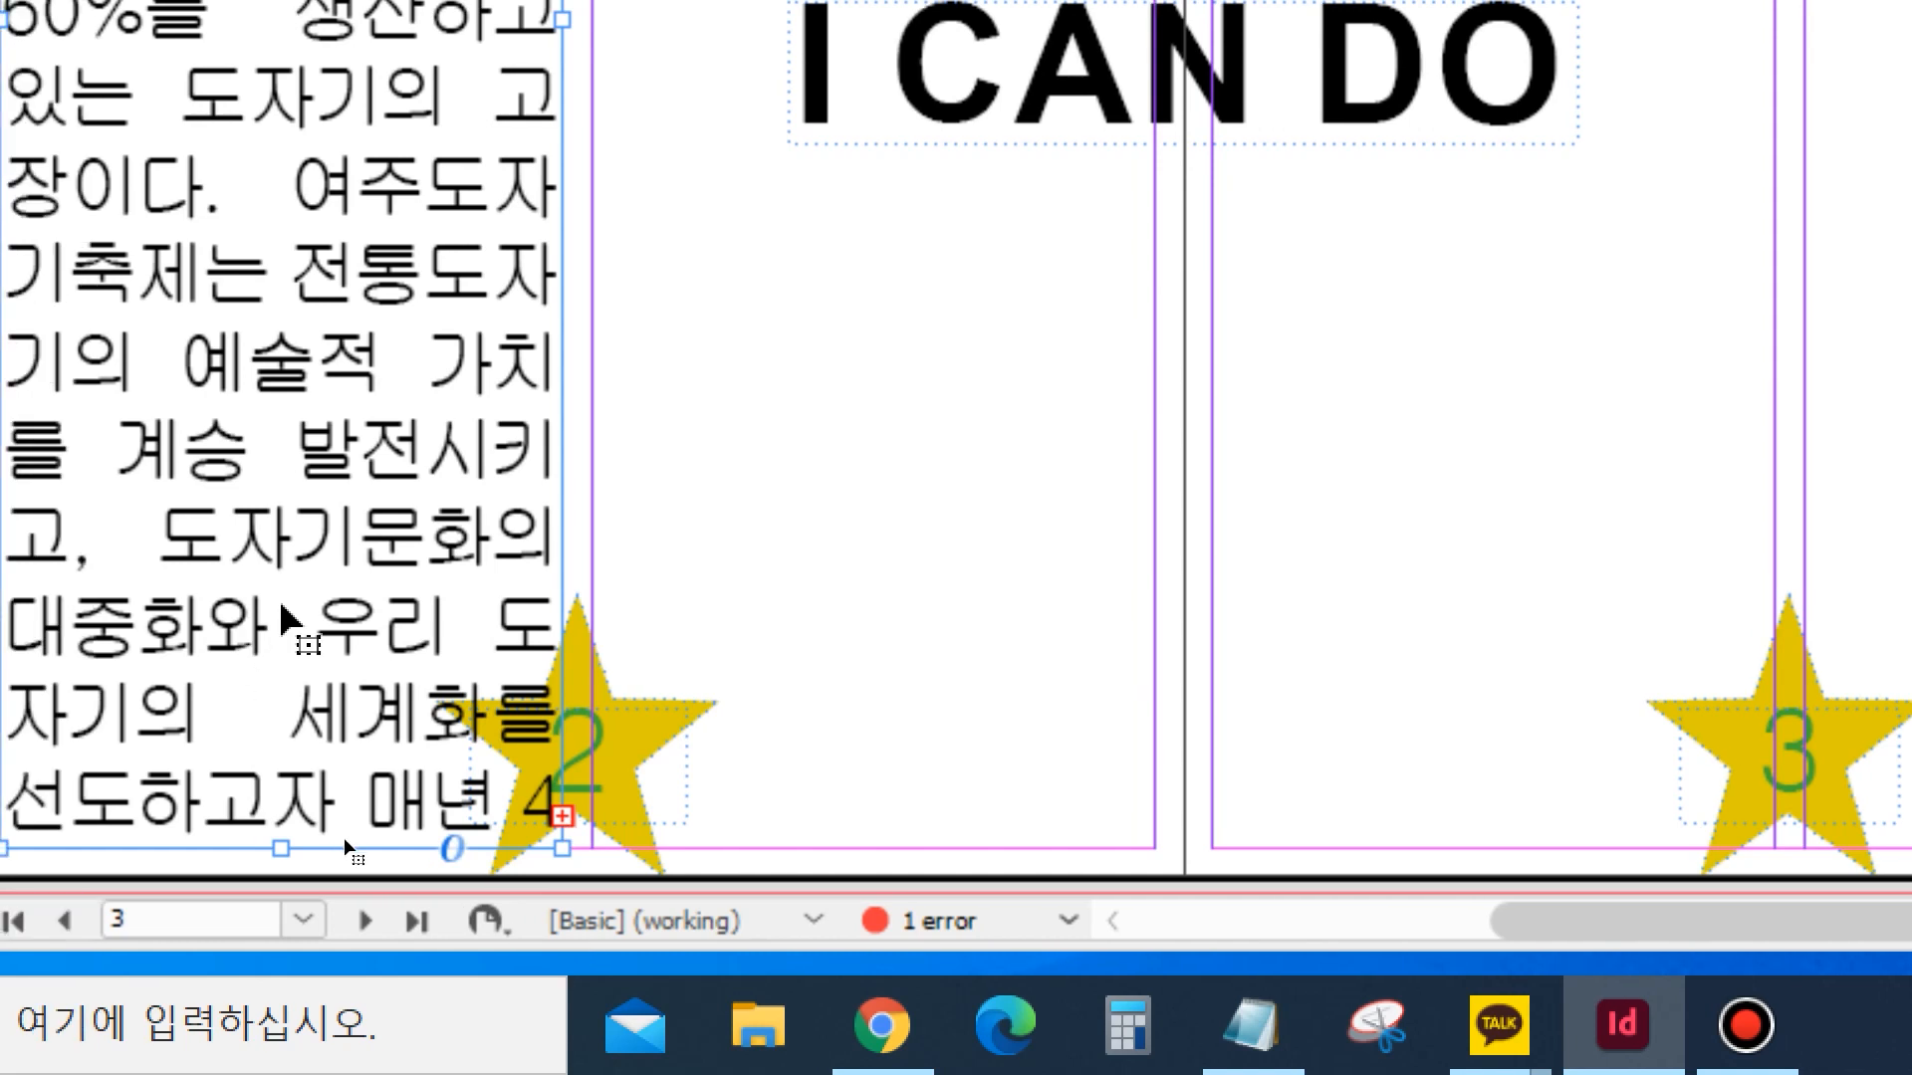
{"action": "left_click", "coordinate": [566, 816]}
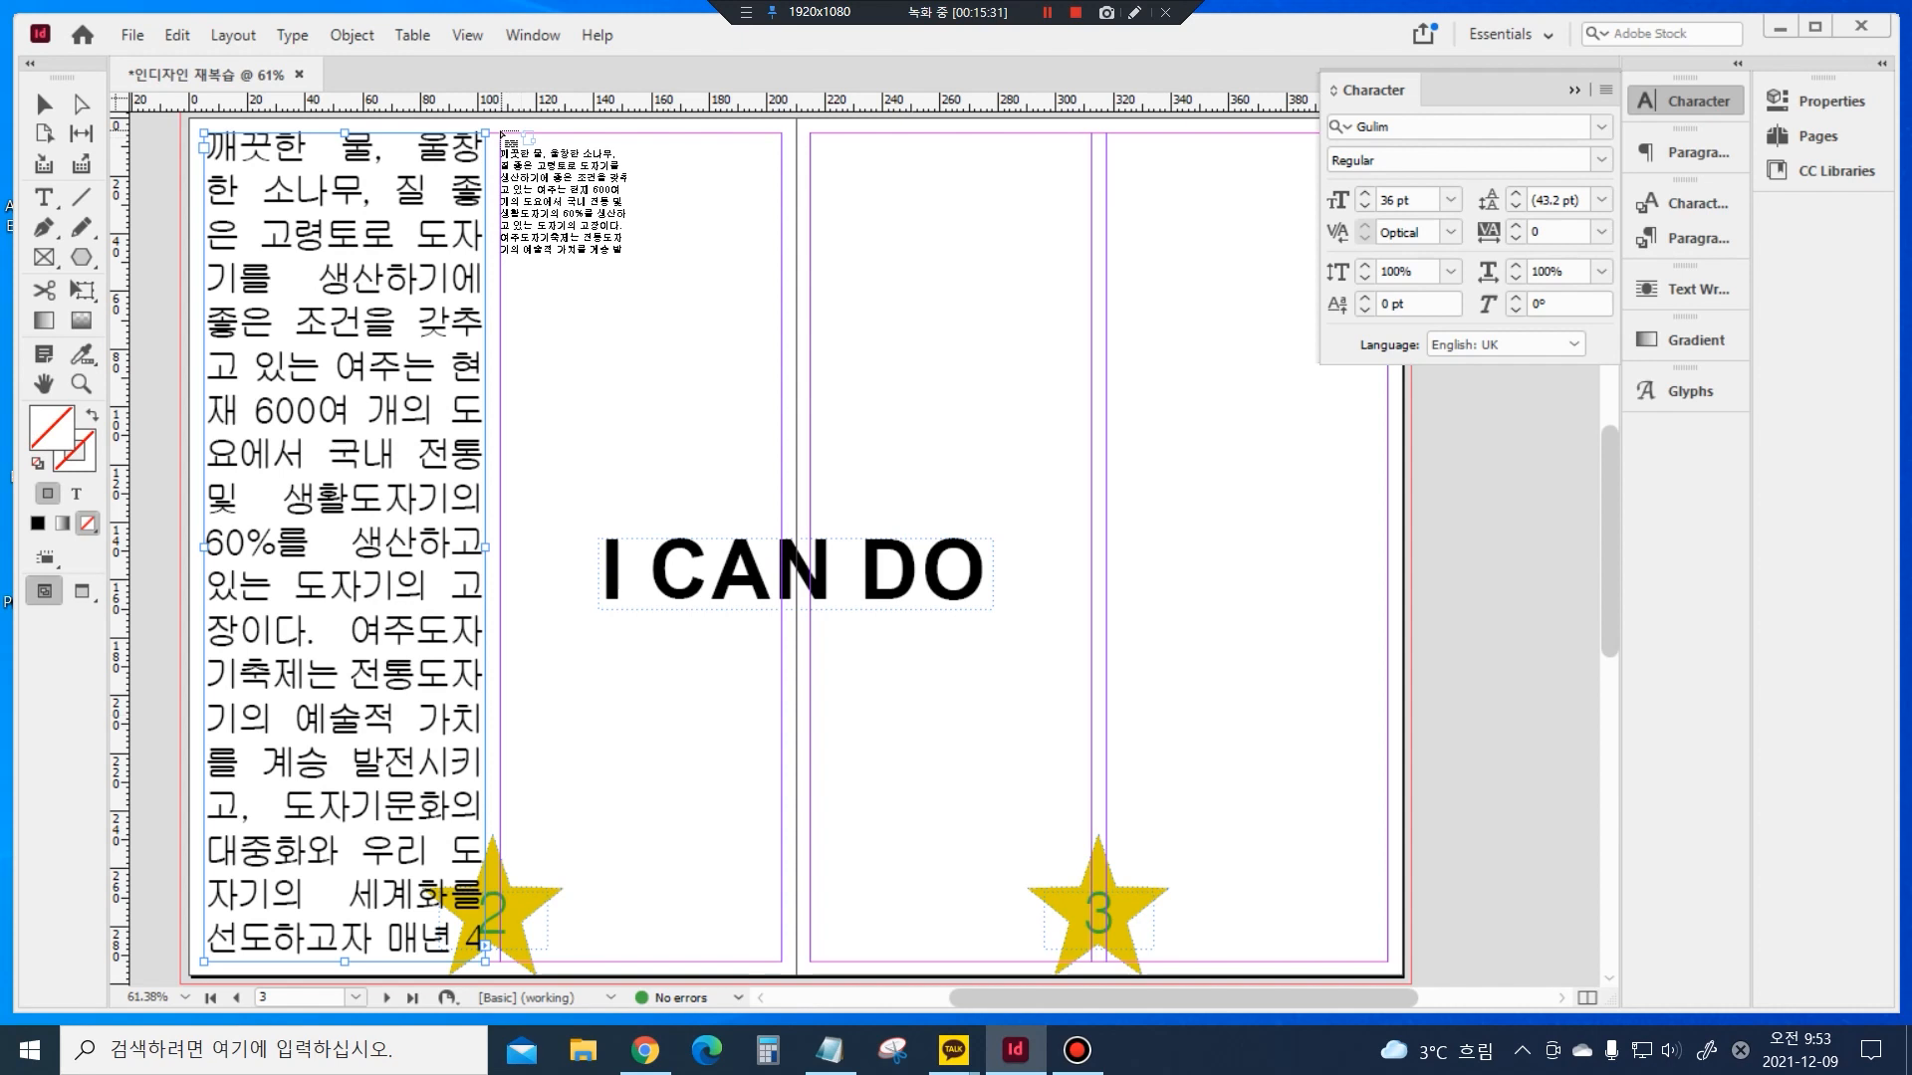
{"action": "left_click", "coordinate": [503, 135], "text": "shift"}
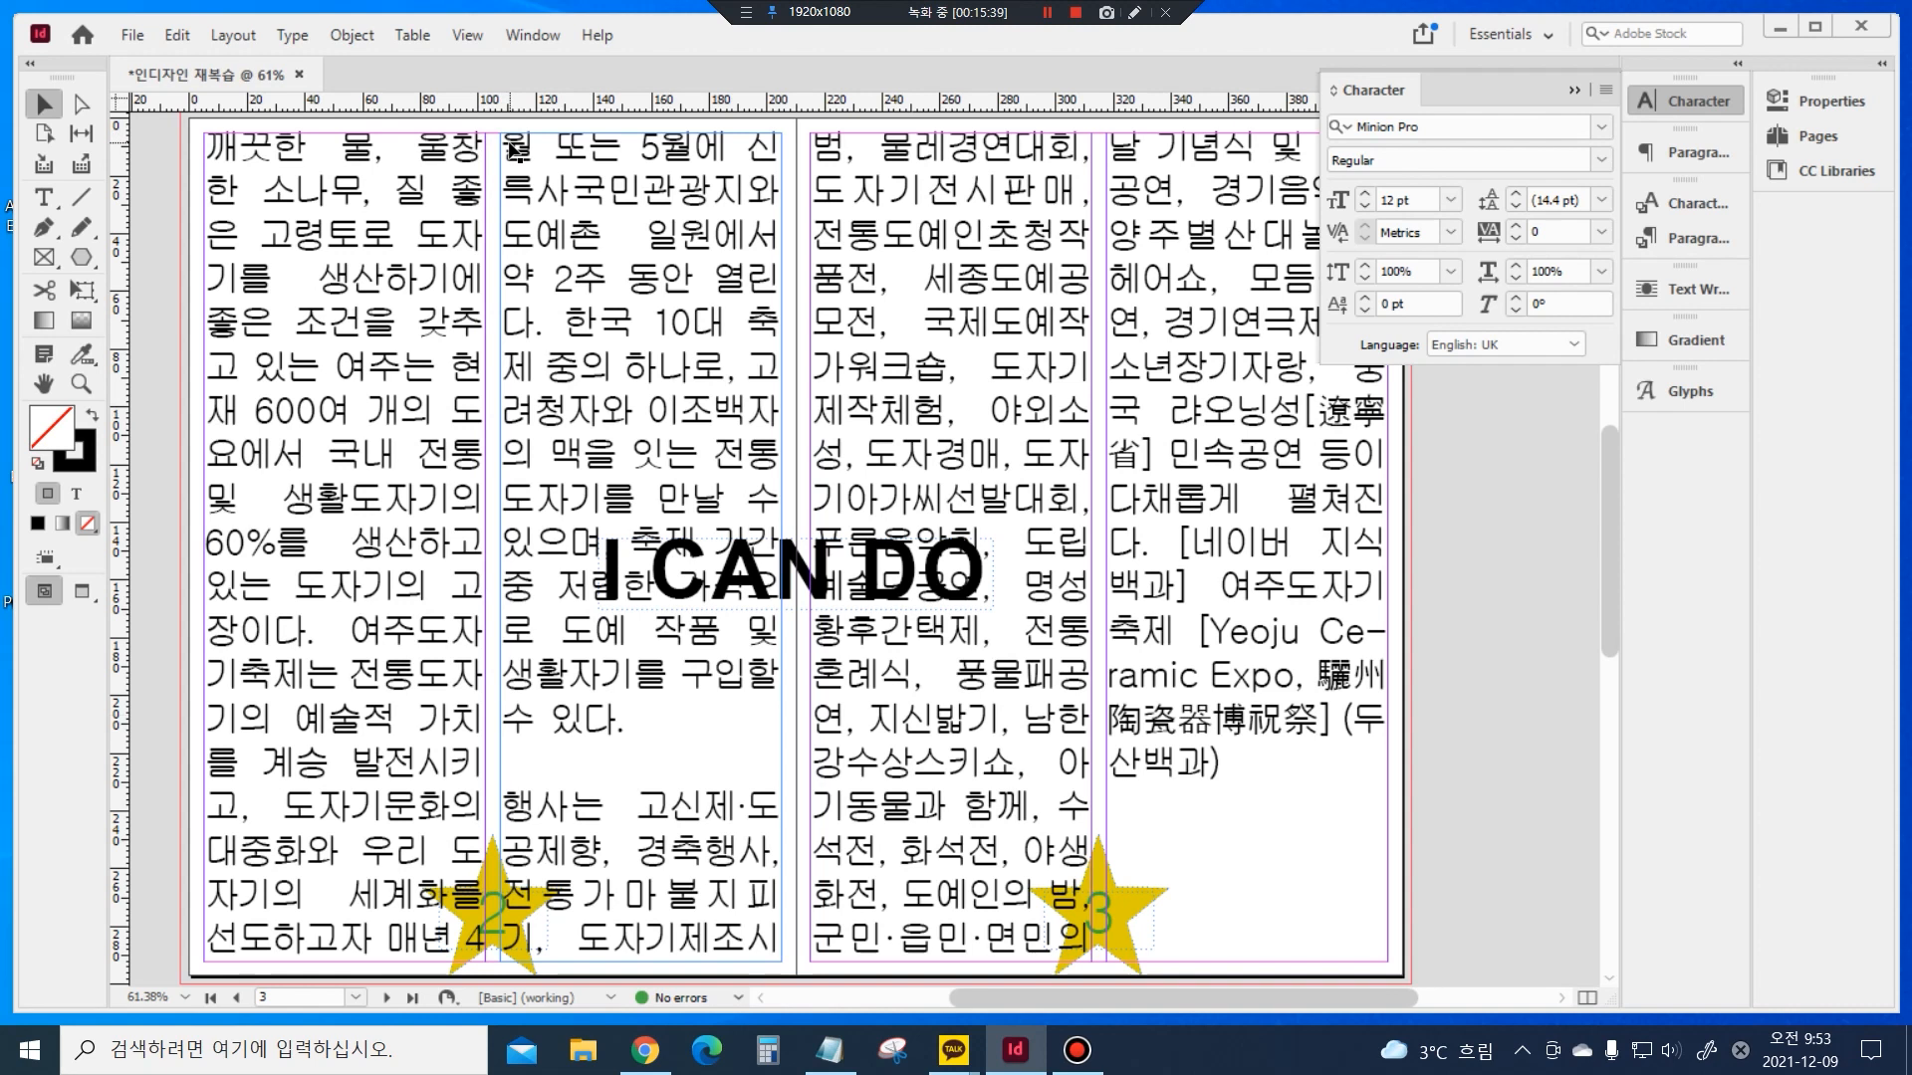
On the A-Master spread, reduce the opacity of the I CAN DO title frame to 15%
{"action": "left_click", "coordinate": [1778, 139]}
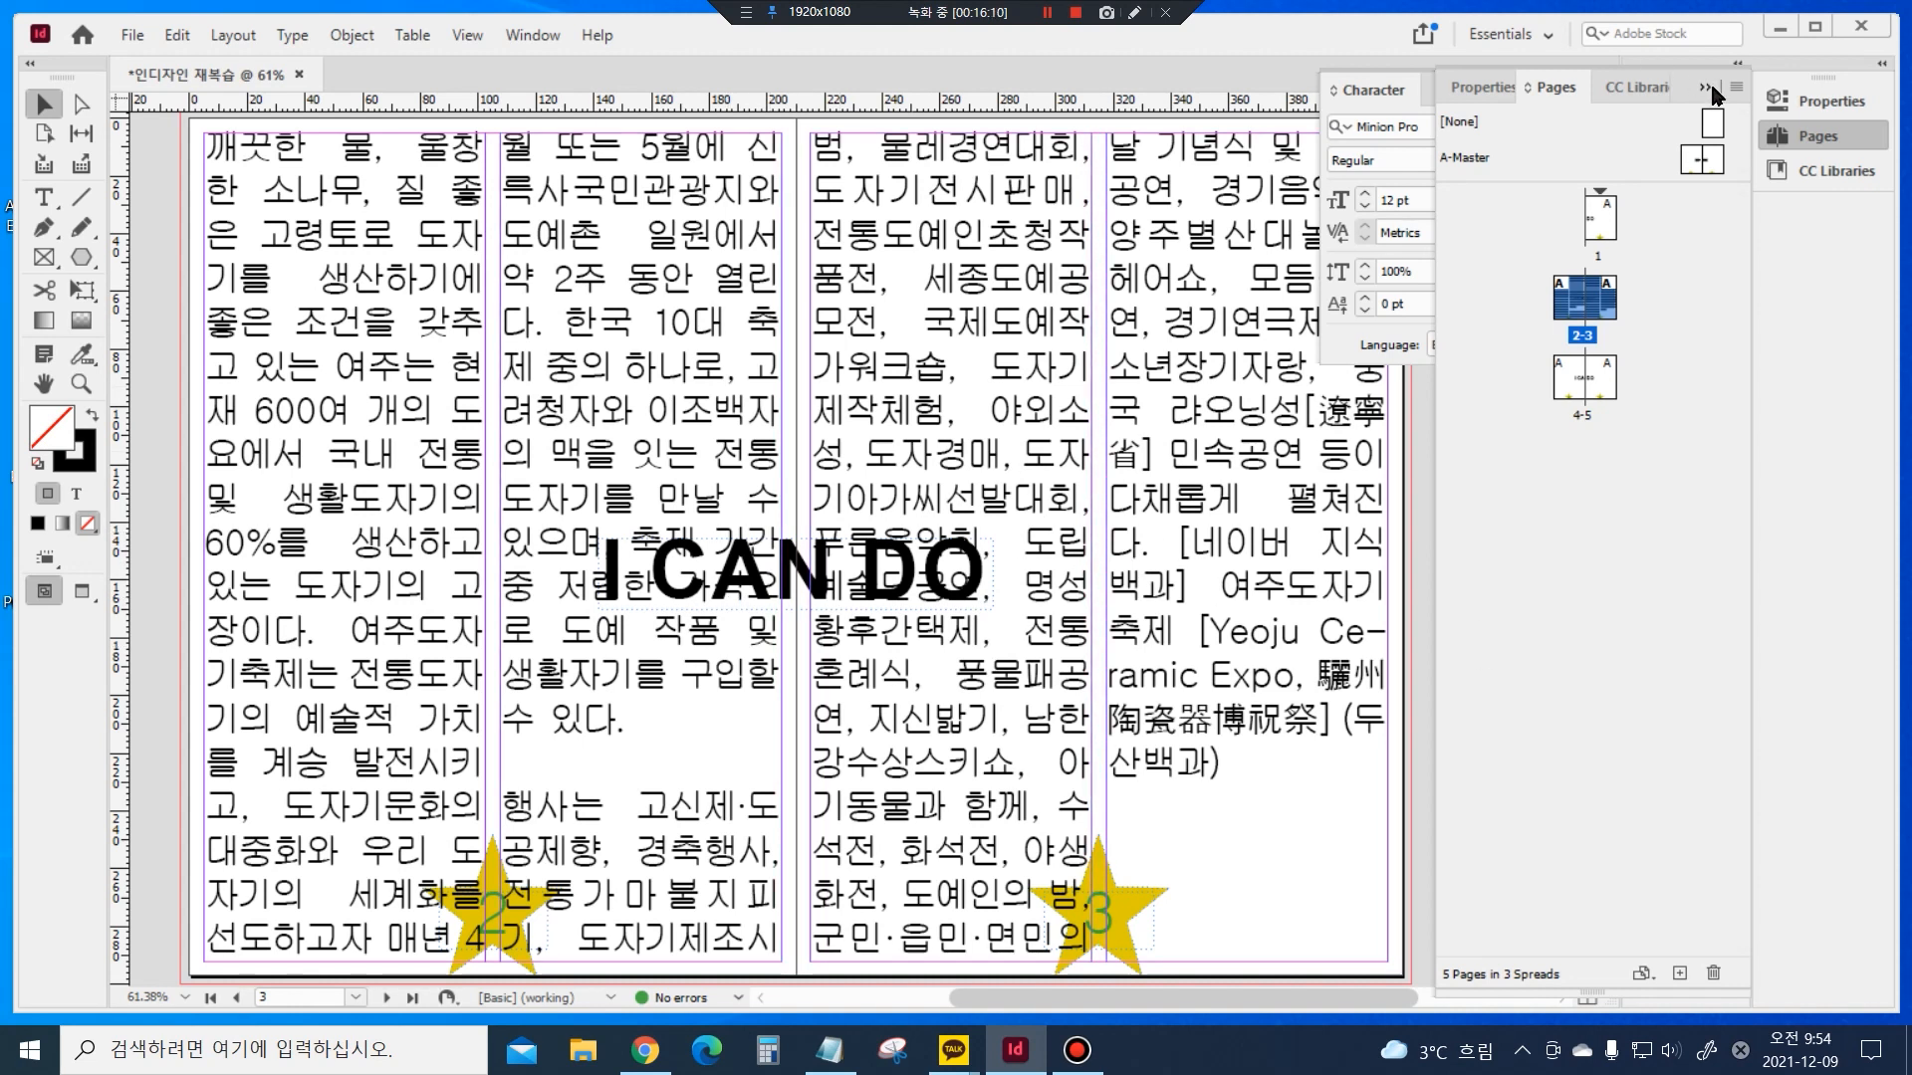
{"action": "double_click", "coordinate": [1700, 162]}
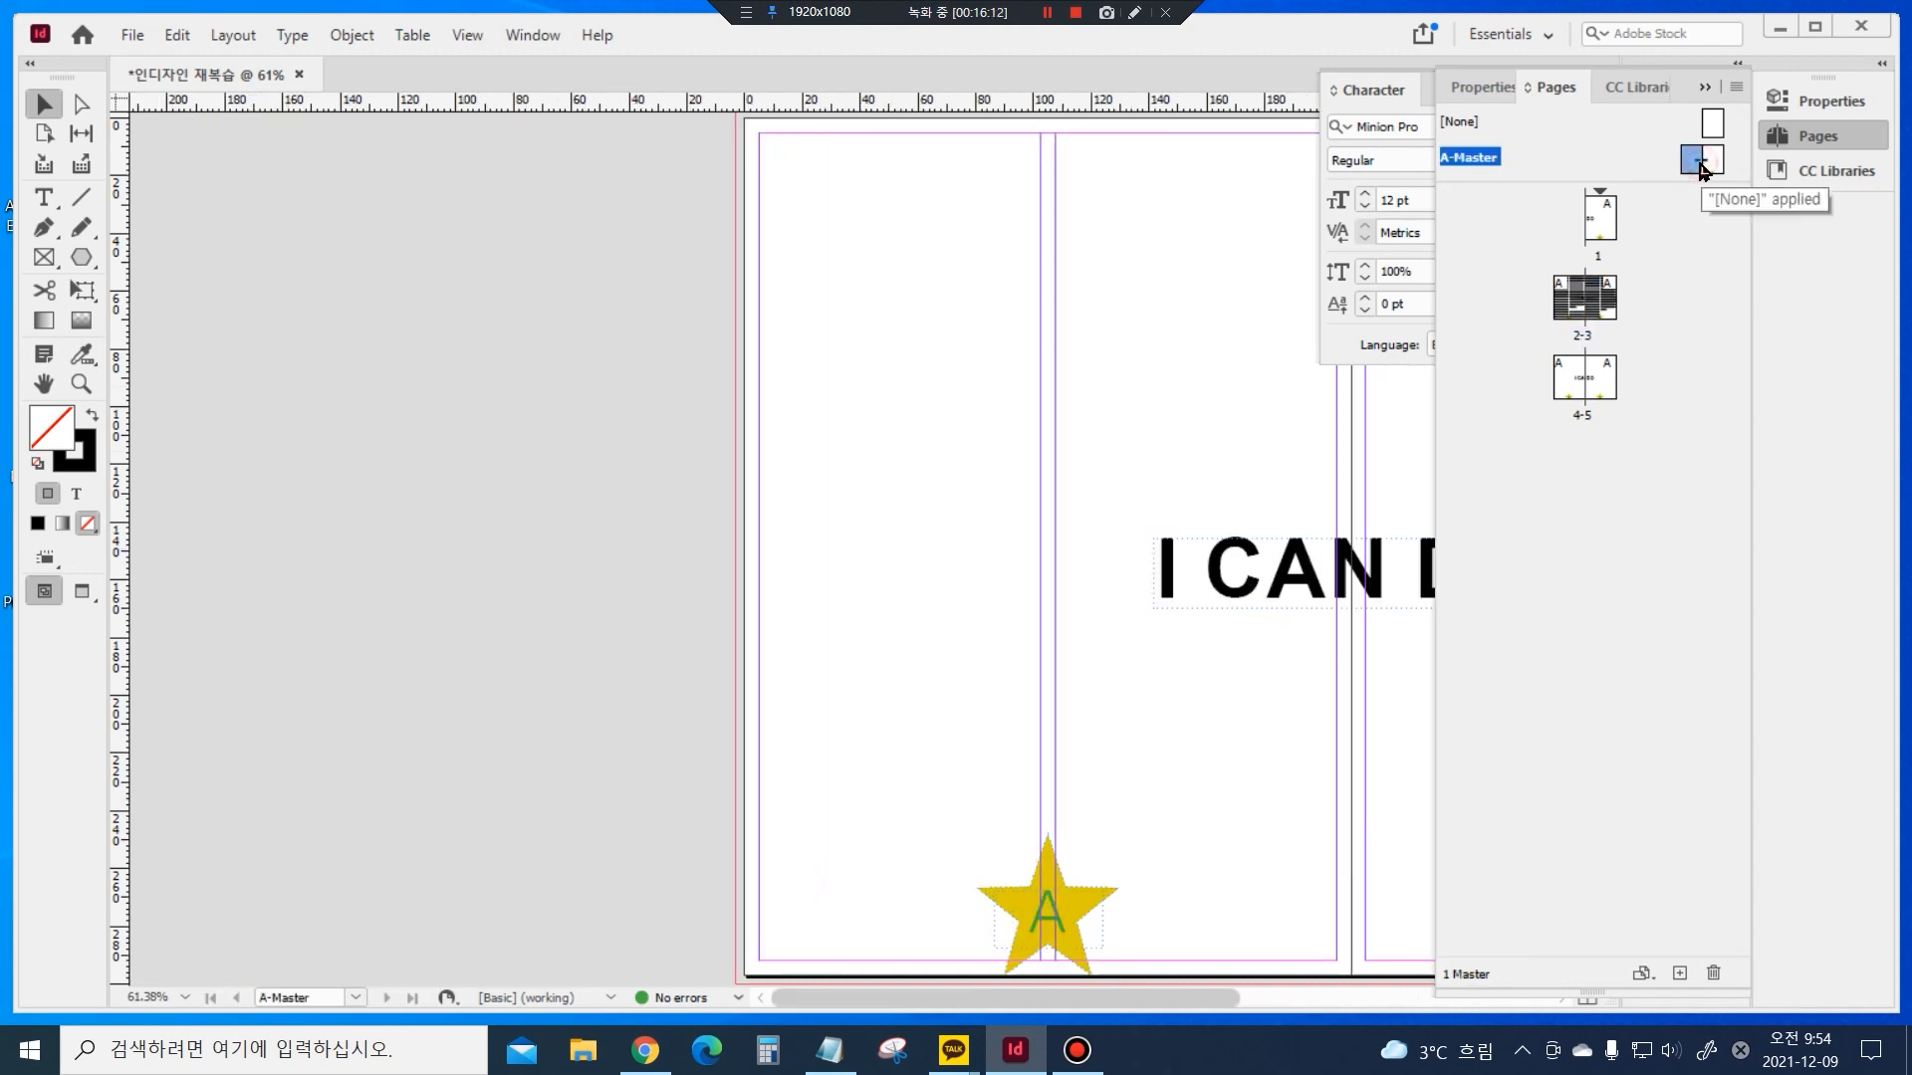
{"action": "left_click_drag", "start_coordinate": [1242, 458], "coordinate": [699, 424]}
{"action": "left_click", "coordinate": [756, 550]}
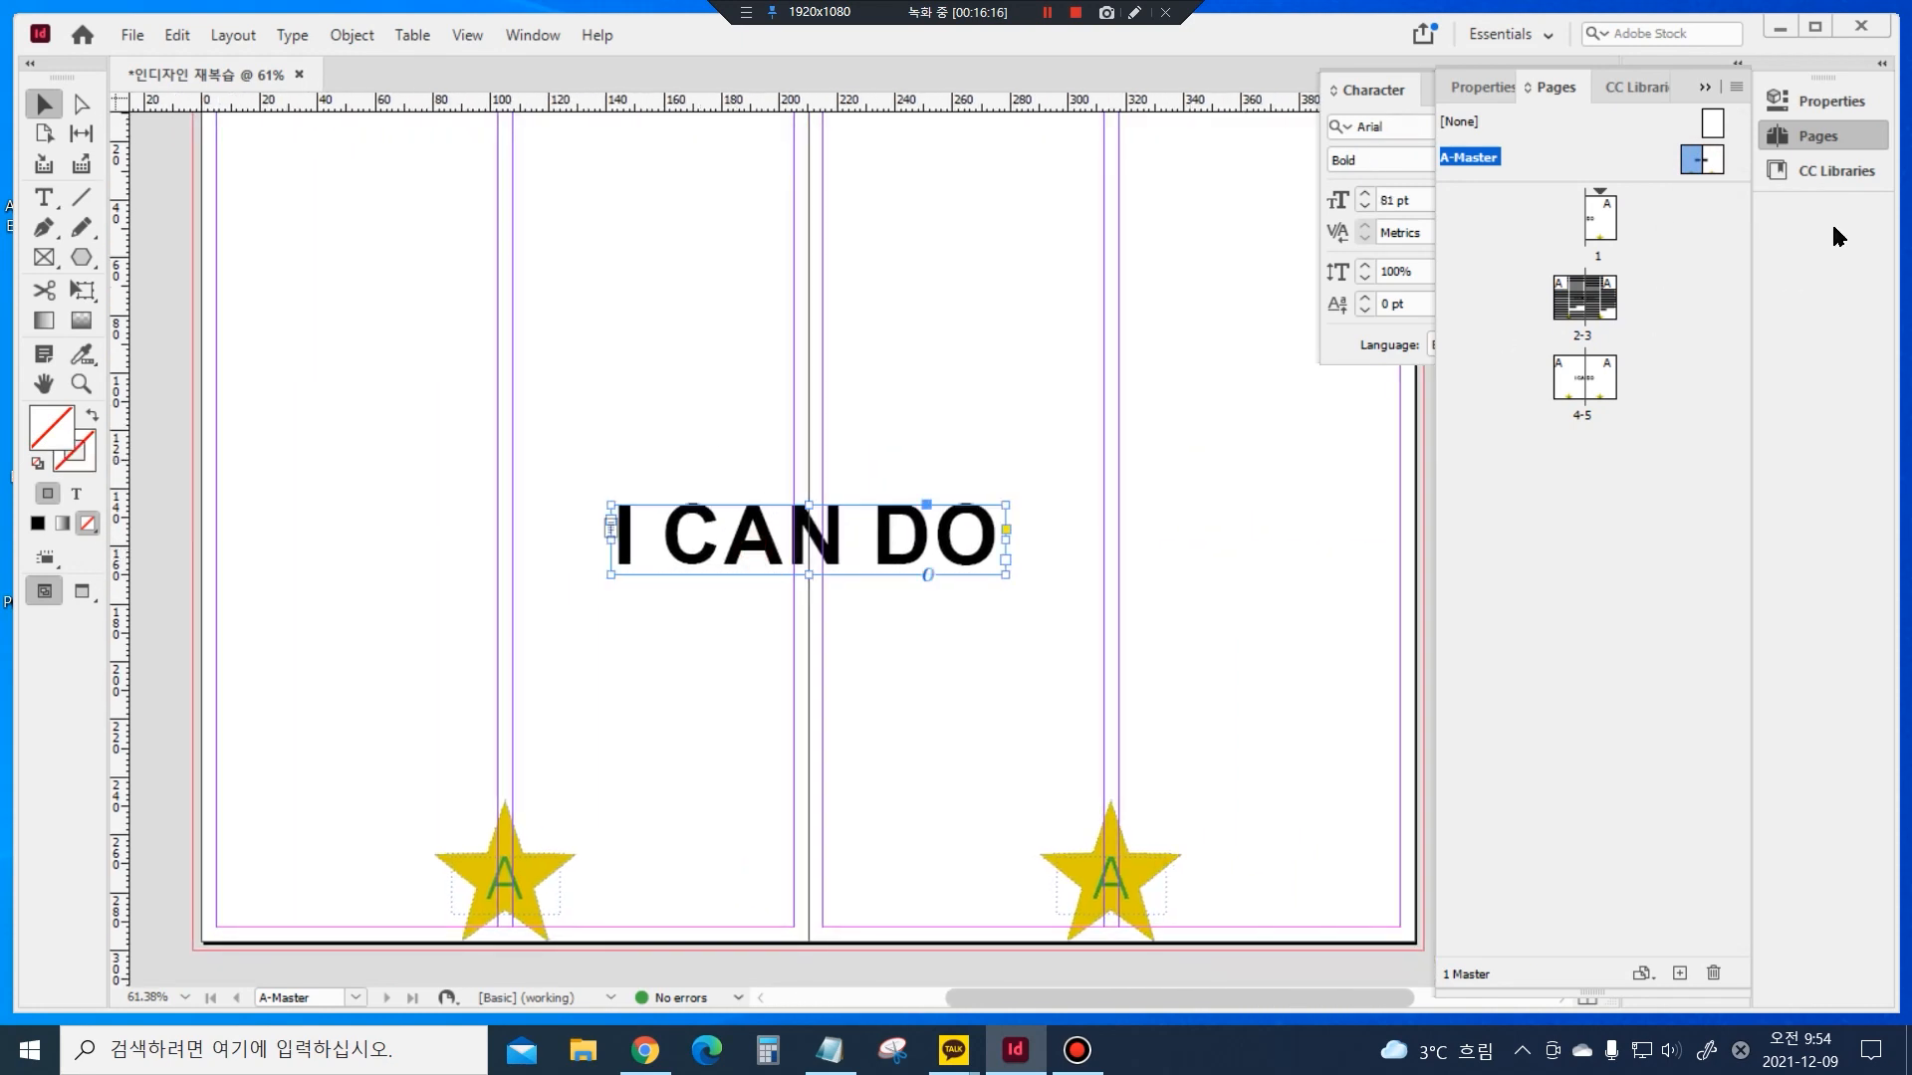
{"action": "left_click", "coordinate": [1478, 86]}
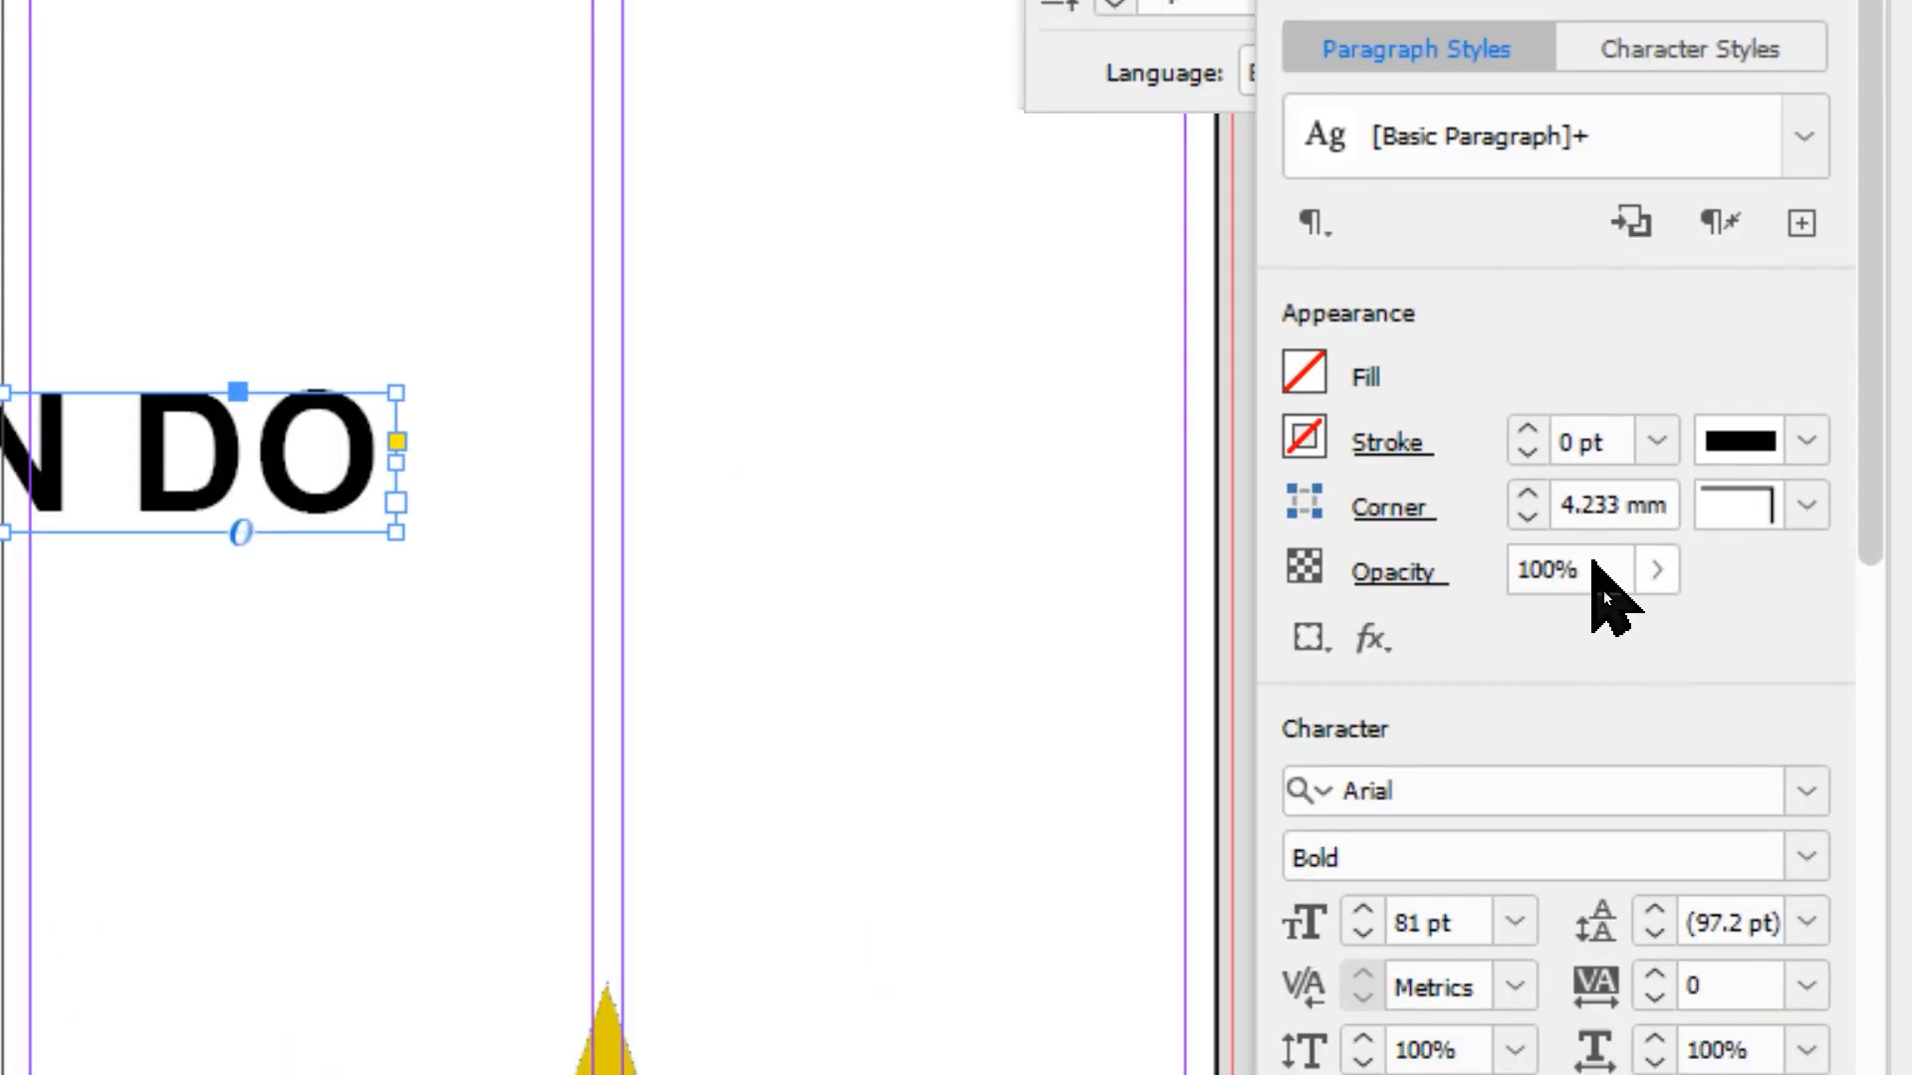
{"action": "left_click", "coordinate": [1656, 573]}
{"action": "left_click_drag", "start_coordinate": [1640, 628], "coordinate": [1554, 634]}
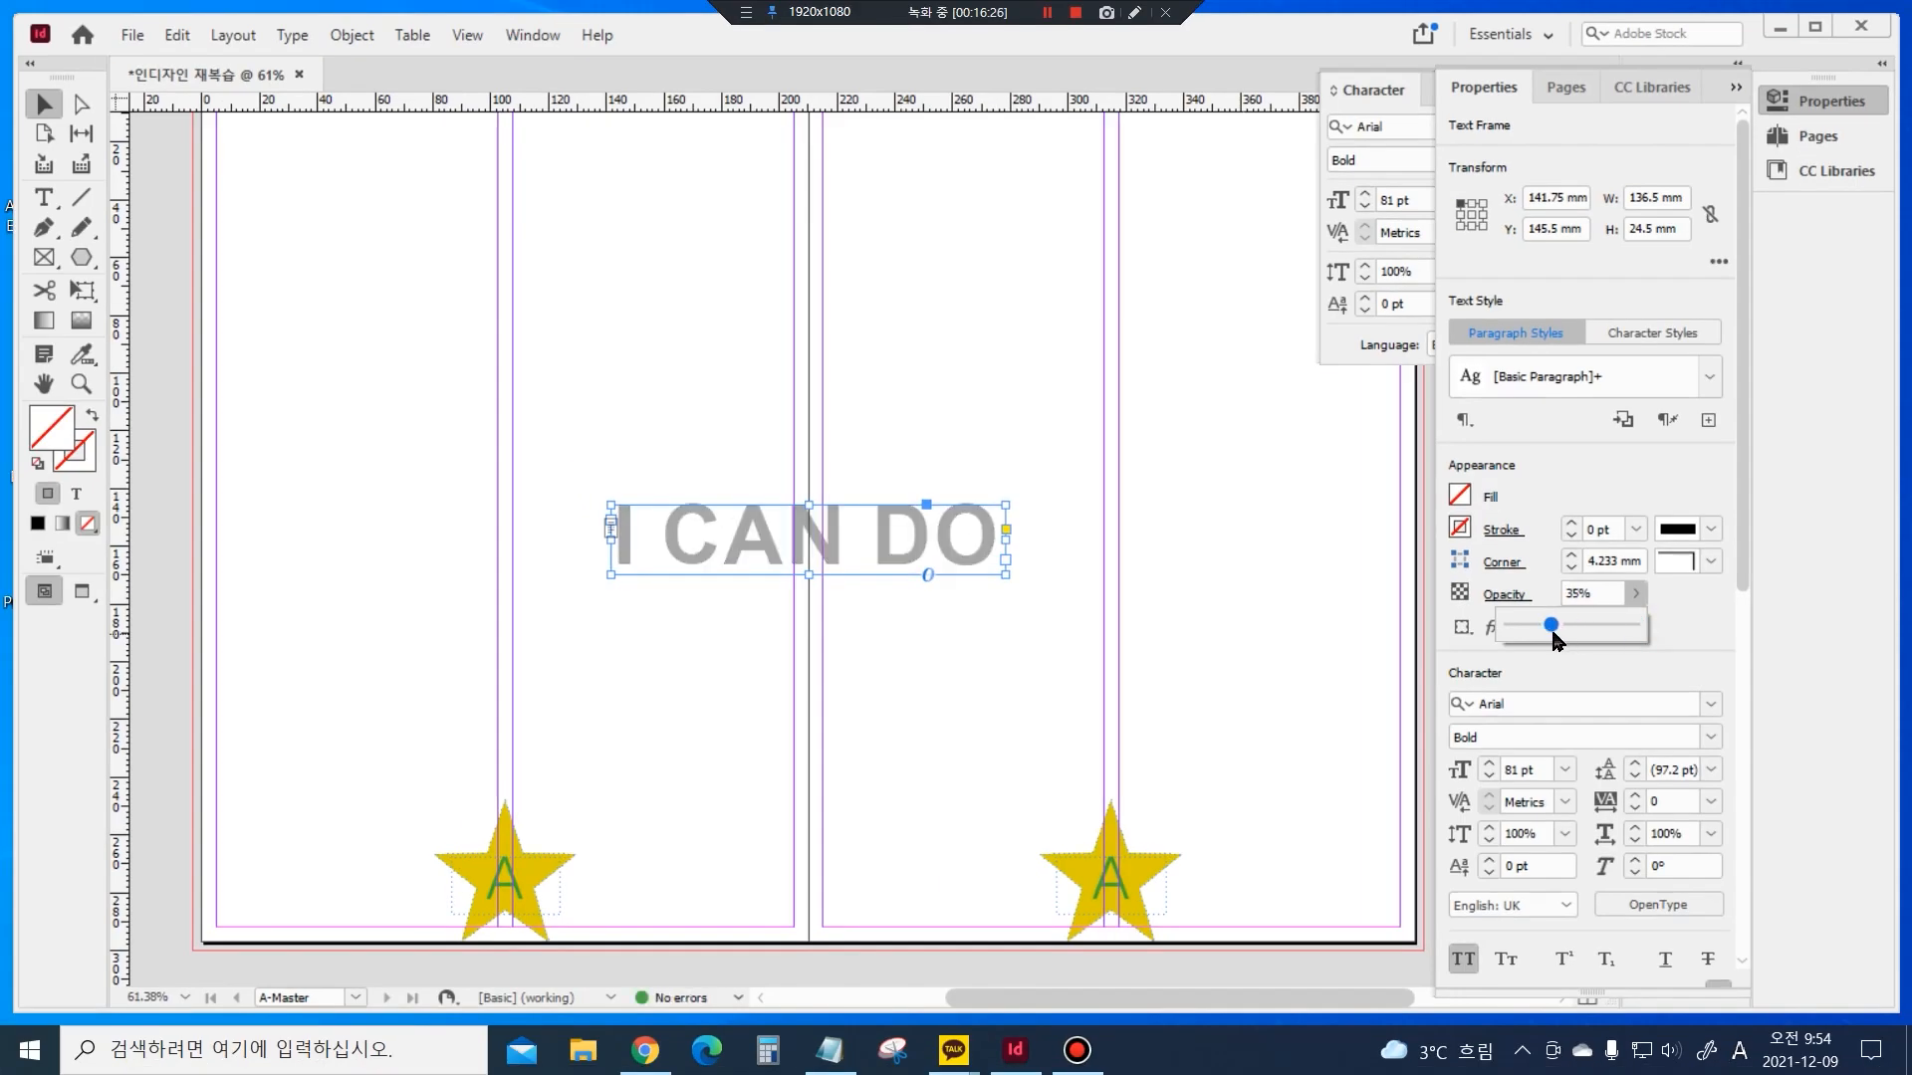
{"action": "left_click_drag", "start_coordinate": [1556, 640], "coordinate": [1522, 636]}
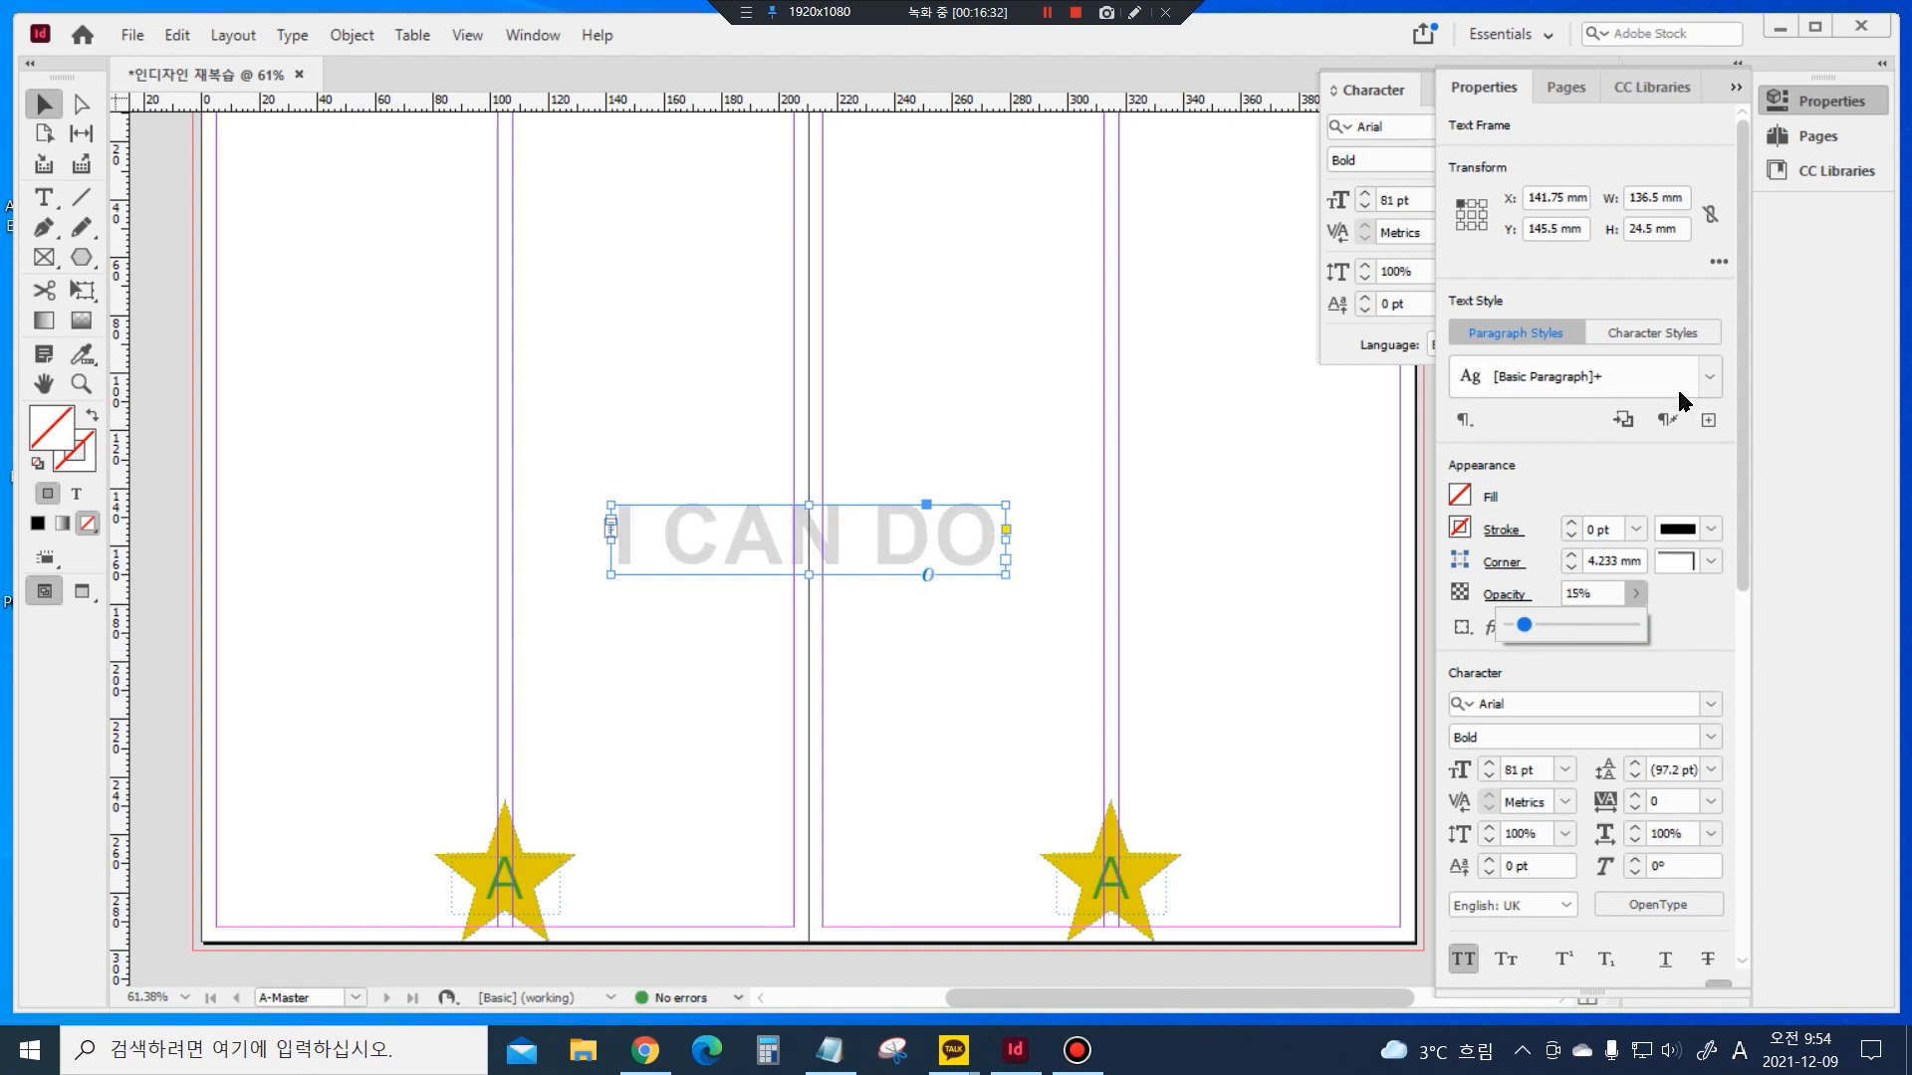
Return to spread 2-3 and start placing a file, going up to the 인디자인 source folder
{"action": "left_click", "coordinate": [1568, 85]}
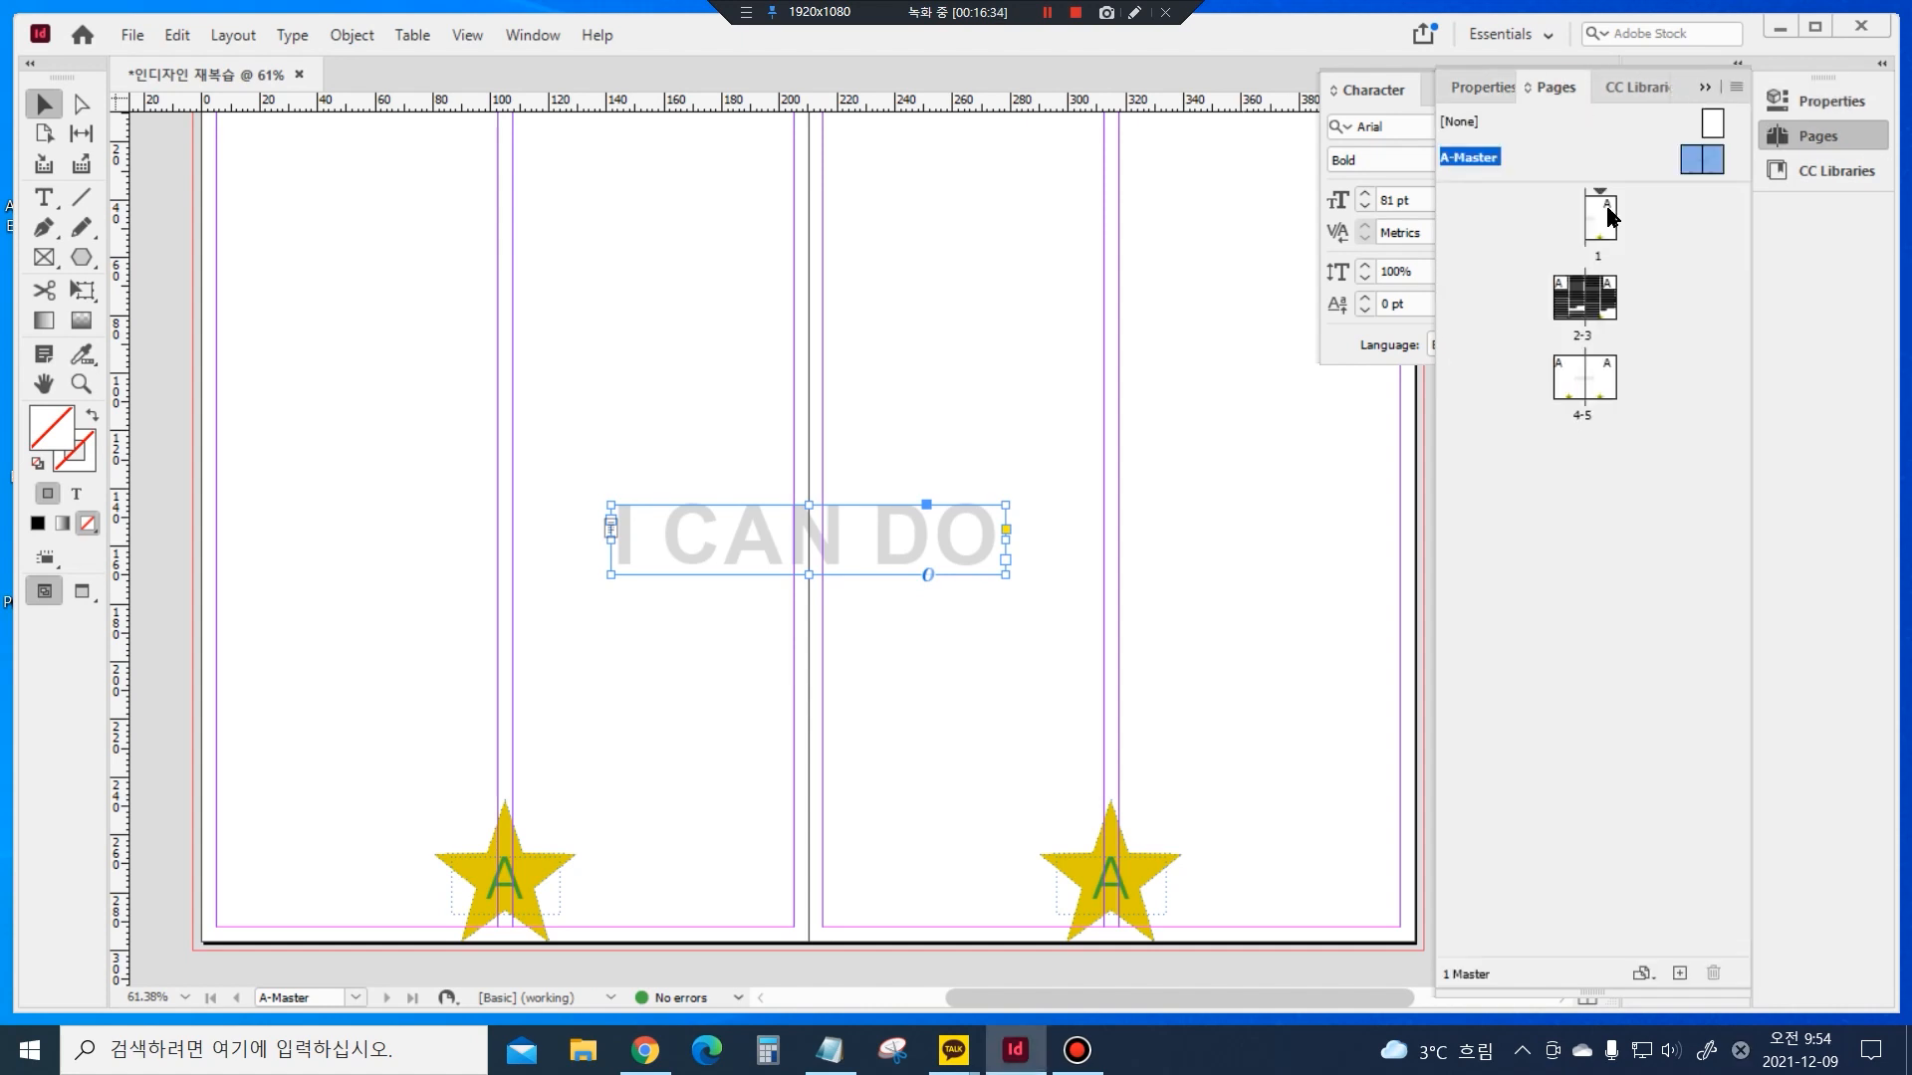
{"action": "double_click", "coordinate": [1593, 299]}
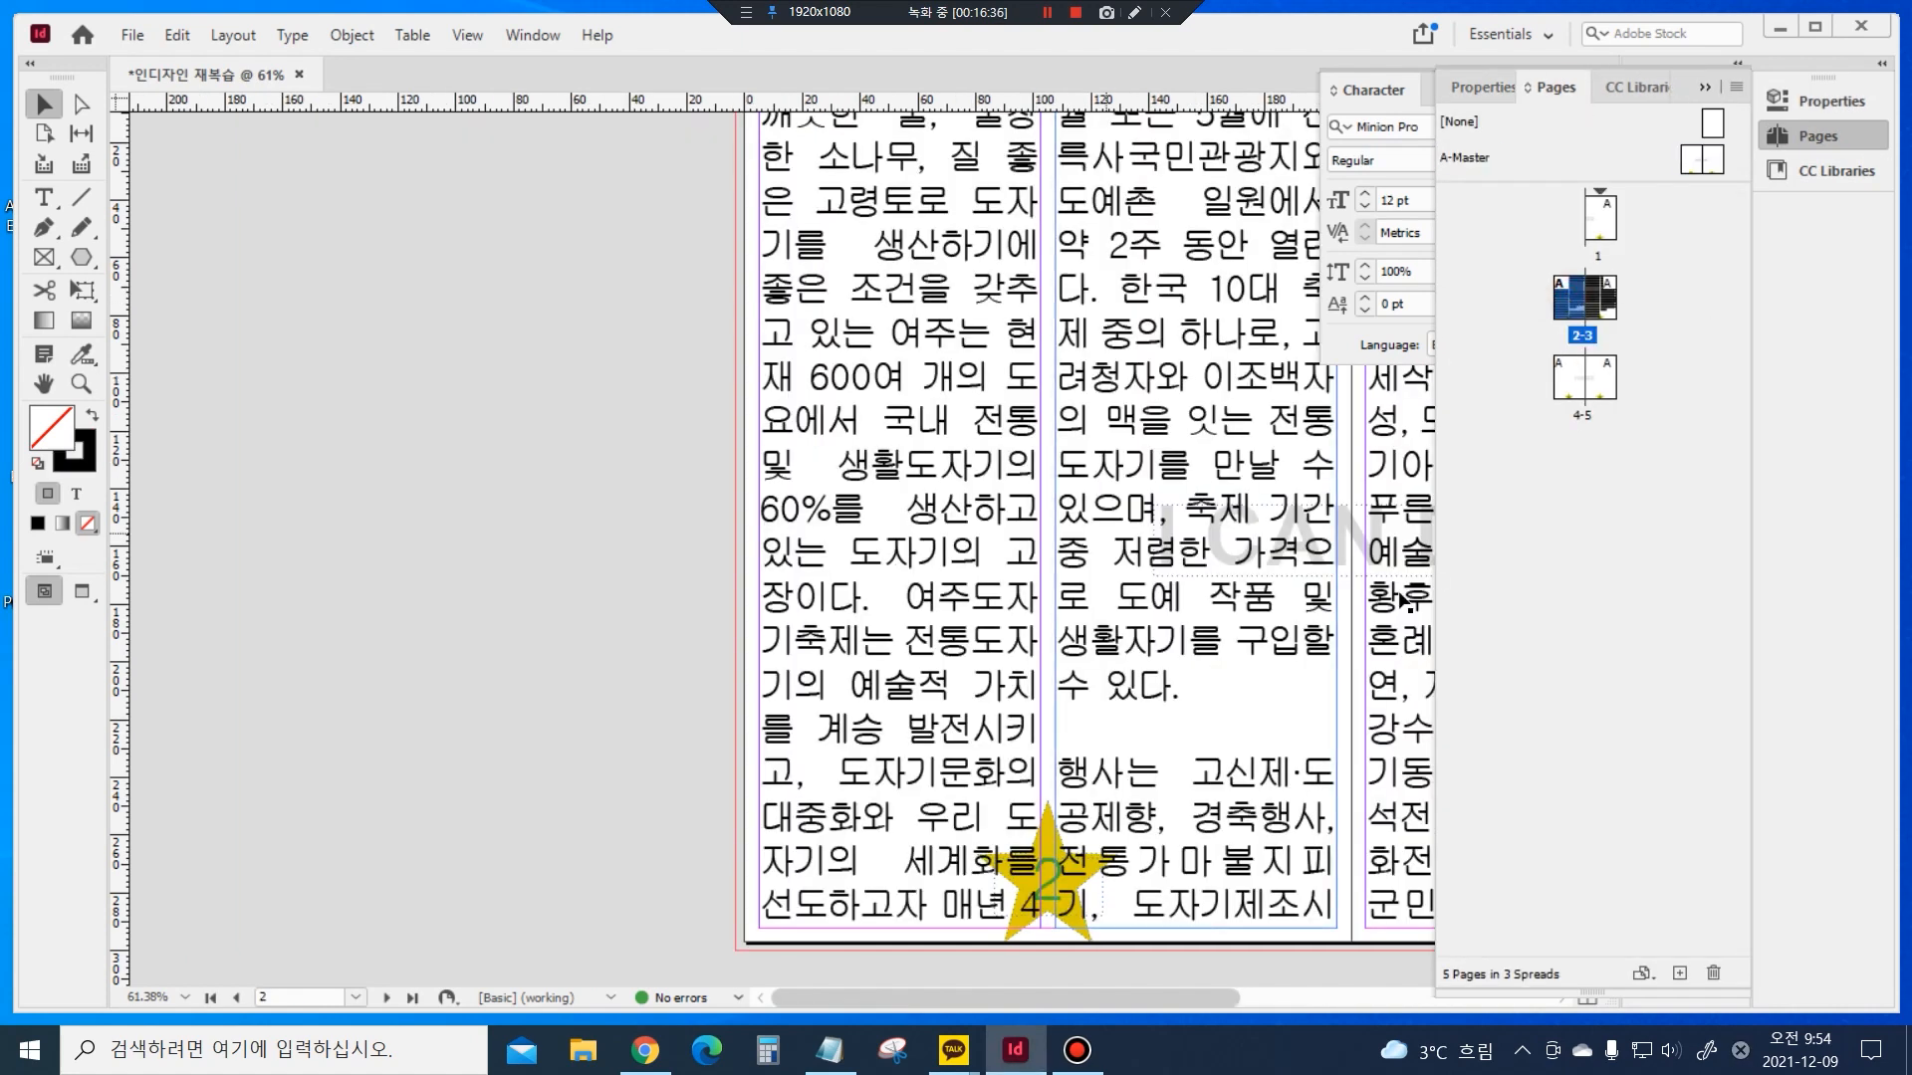
{"action": "left_click_drag", "start_coordinate": [1185, 606], "coordinate": [572, 602]}
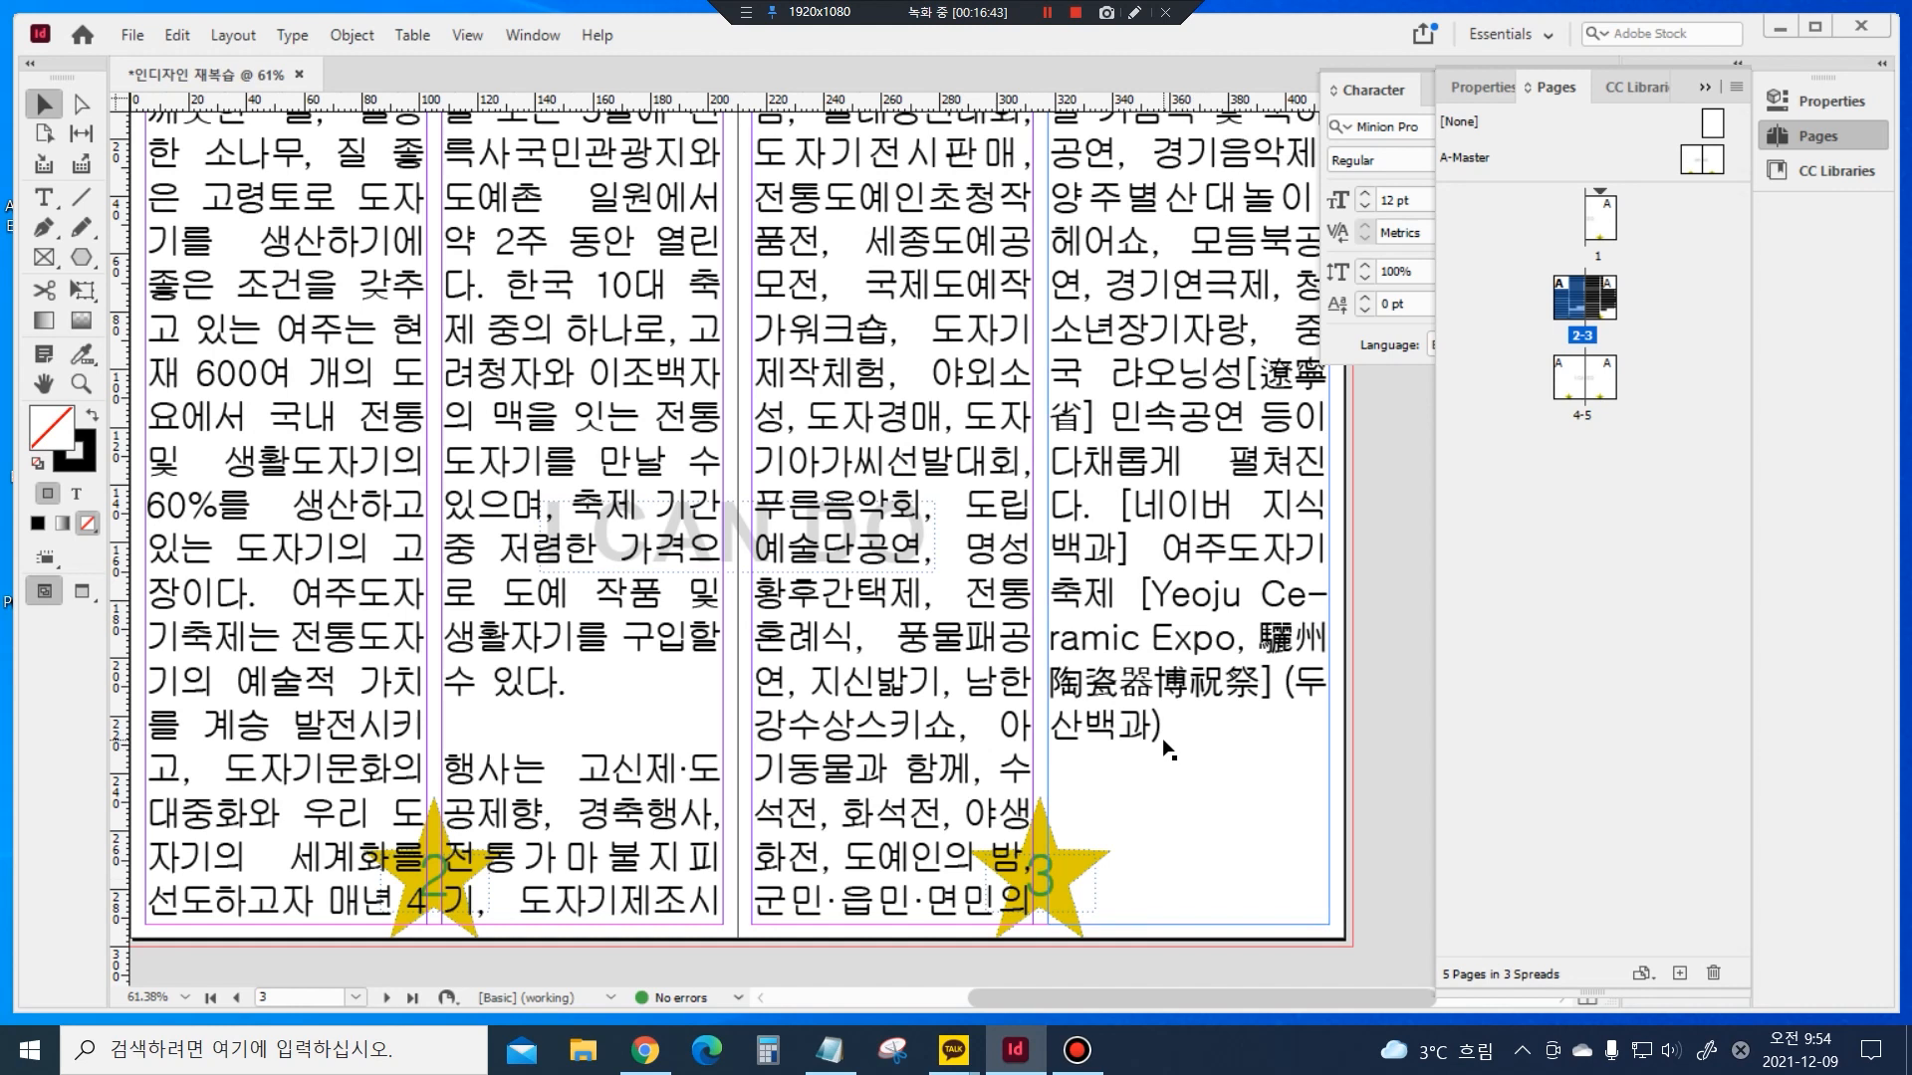
{"action": "scroll", "coordinate": [857, 495], "scroll_direction": "up", "scroll_amount": 2}
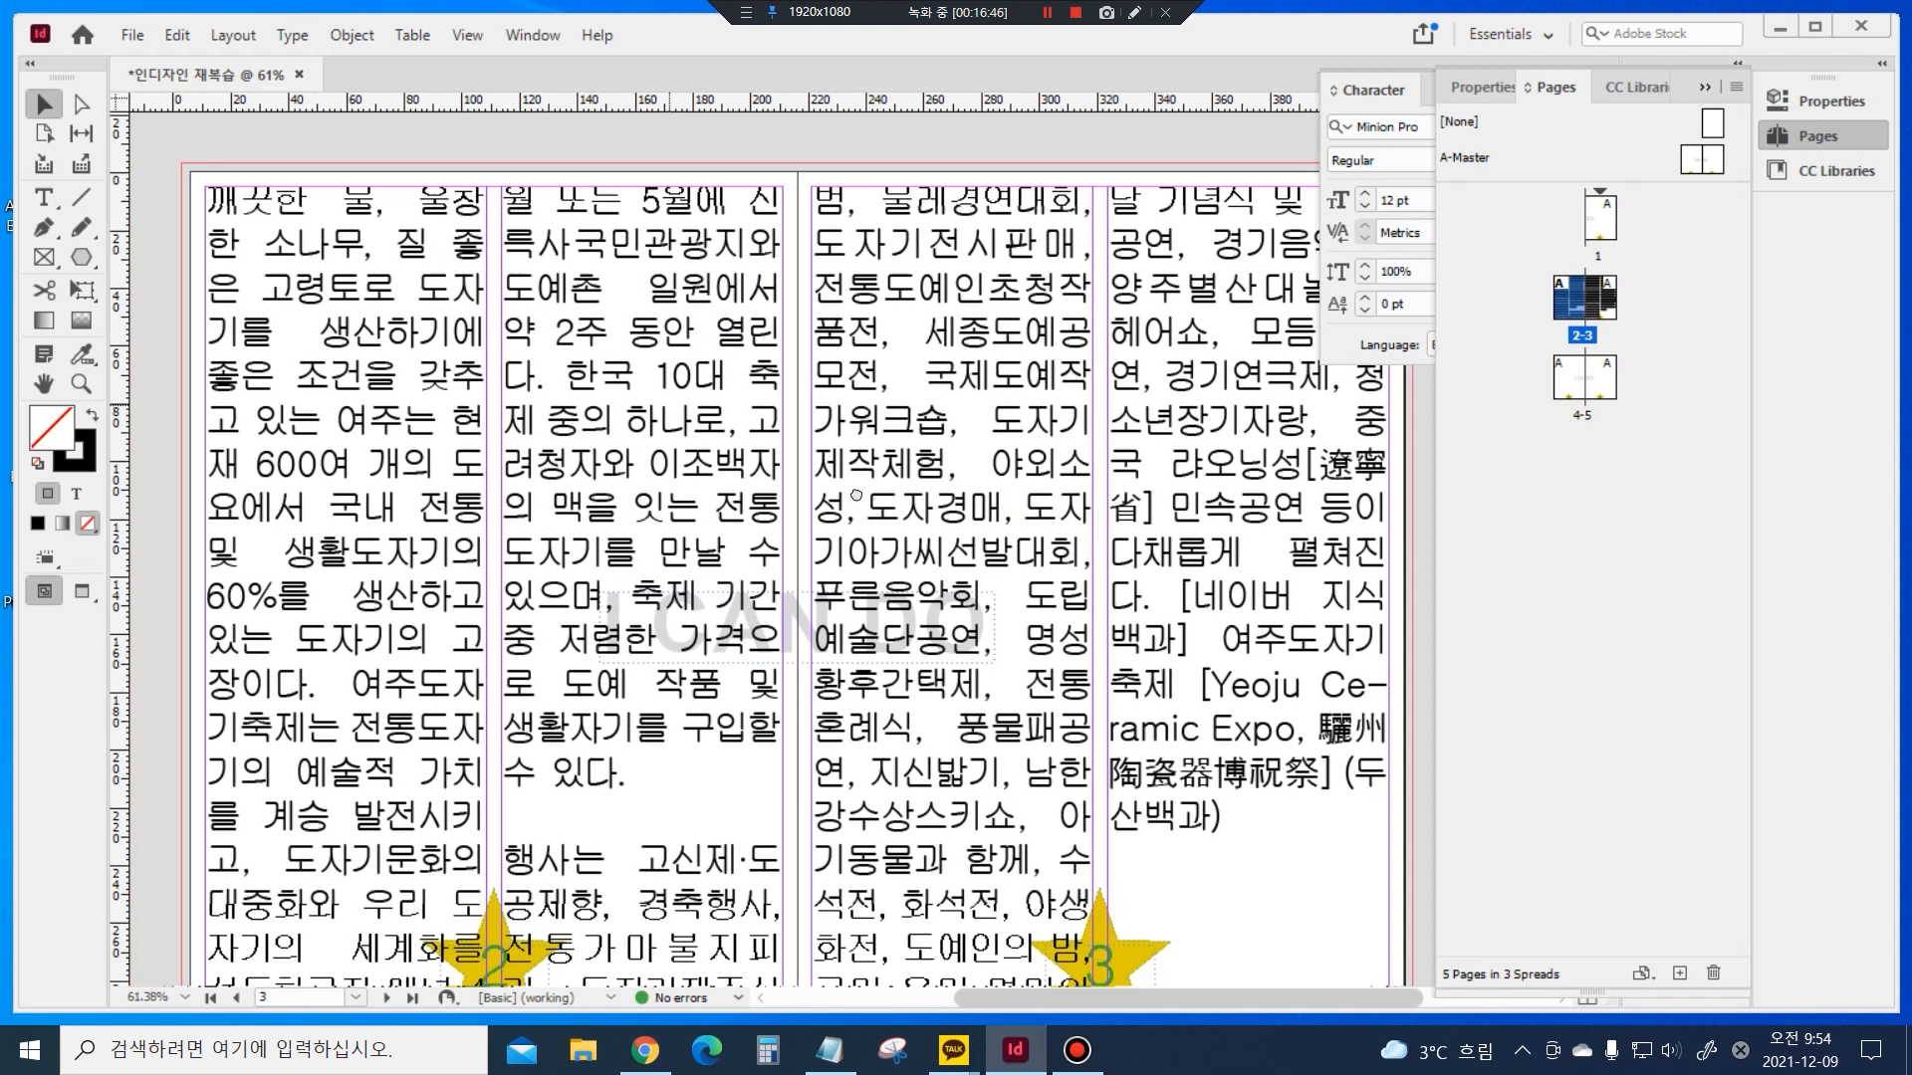
{"action": "scroll", "coordinate": [856, 495], "scroll_direction": "left", "scroll_amount": 1}
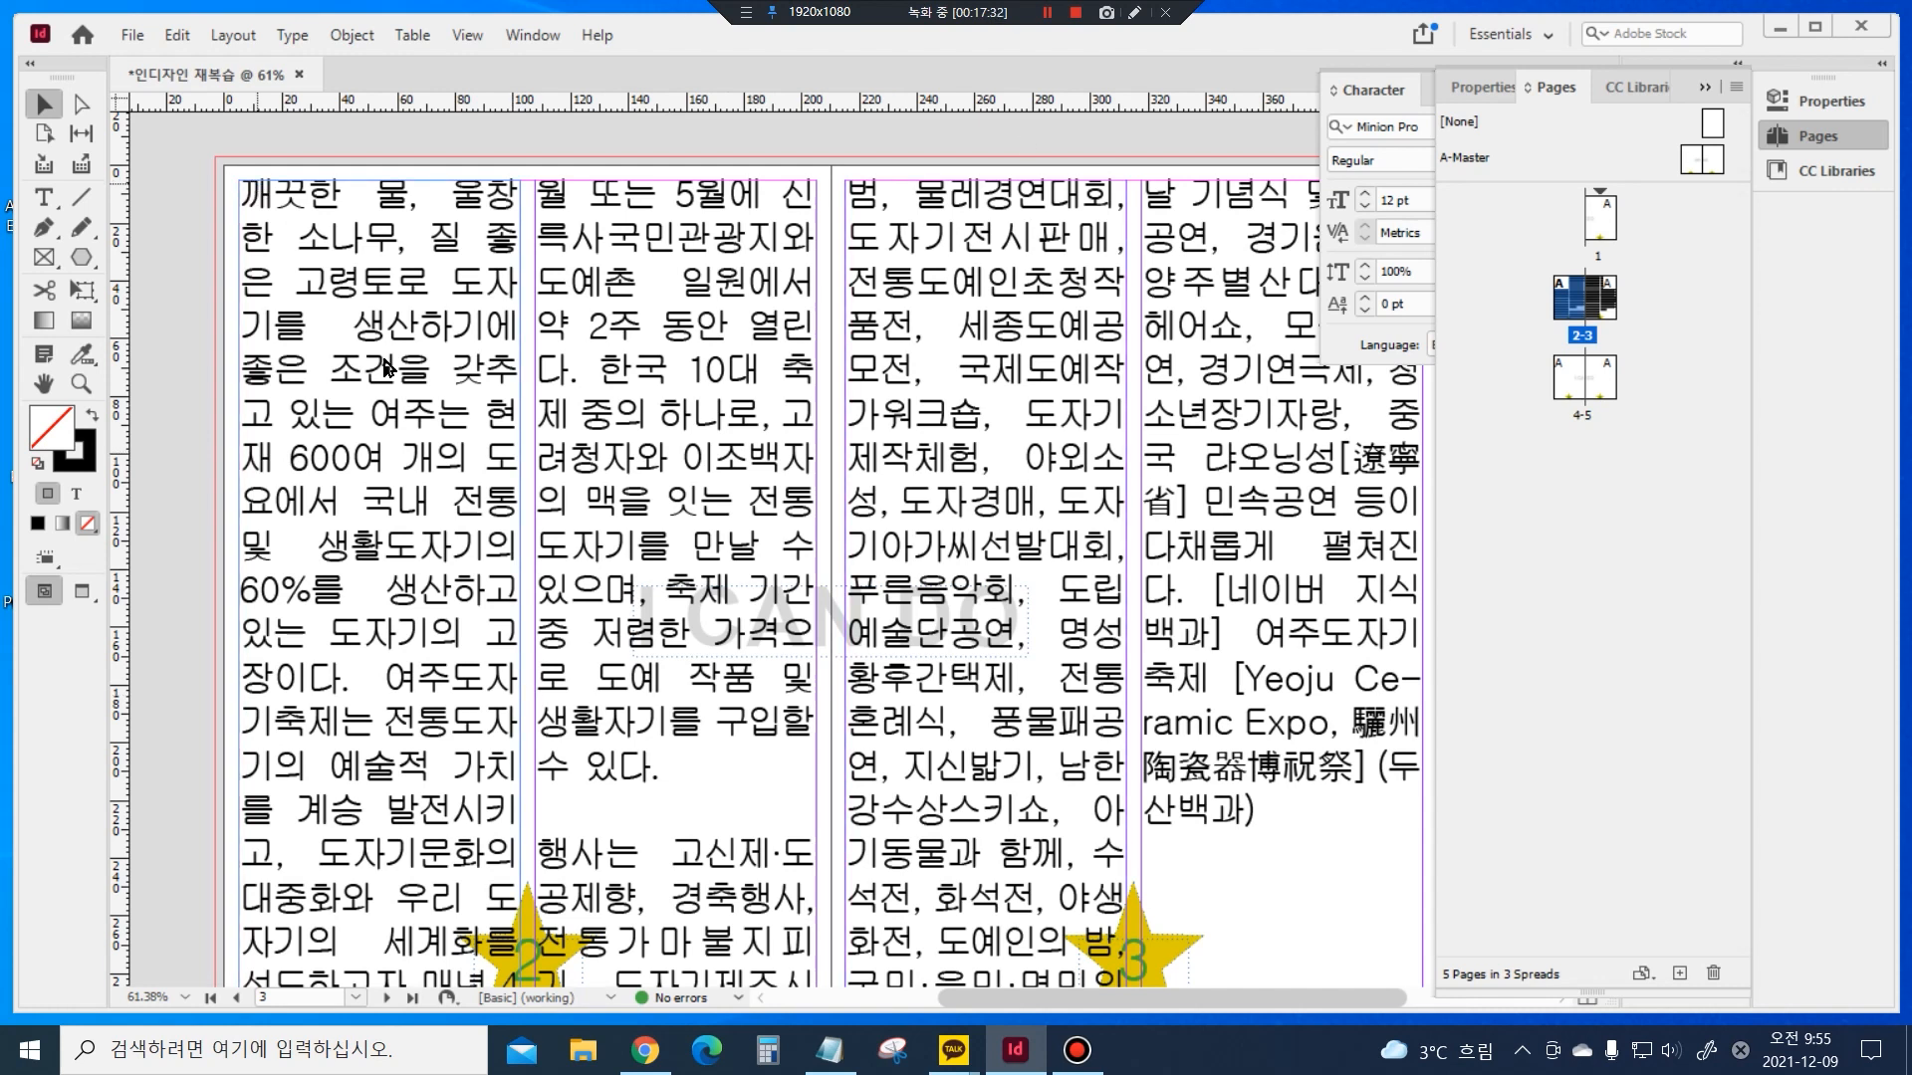
{"action": "key", "text": "ctrl+d"}
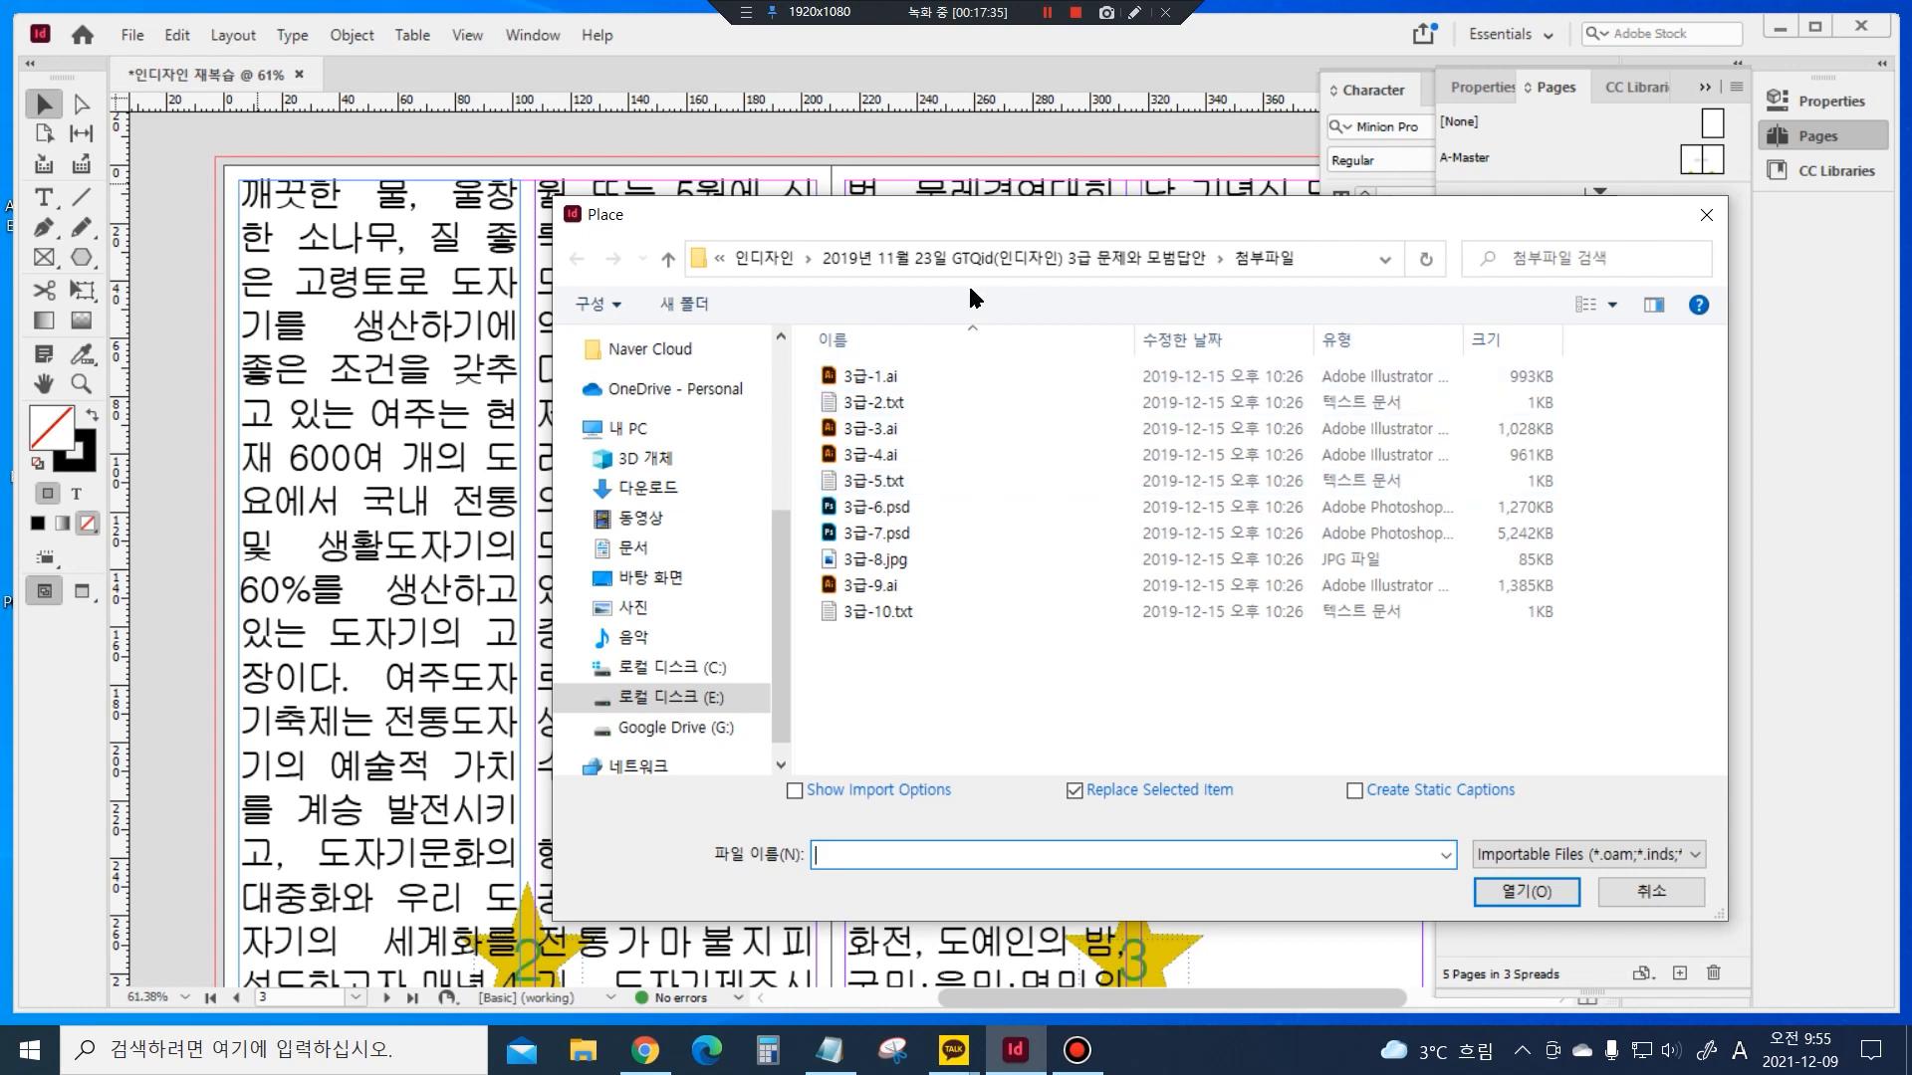
{"action": "left_click", "coordinate": [763, 260]}
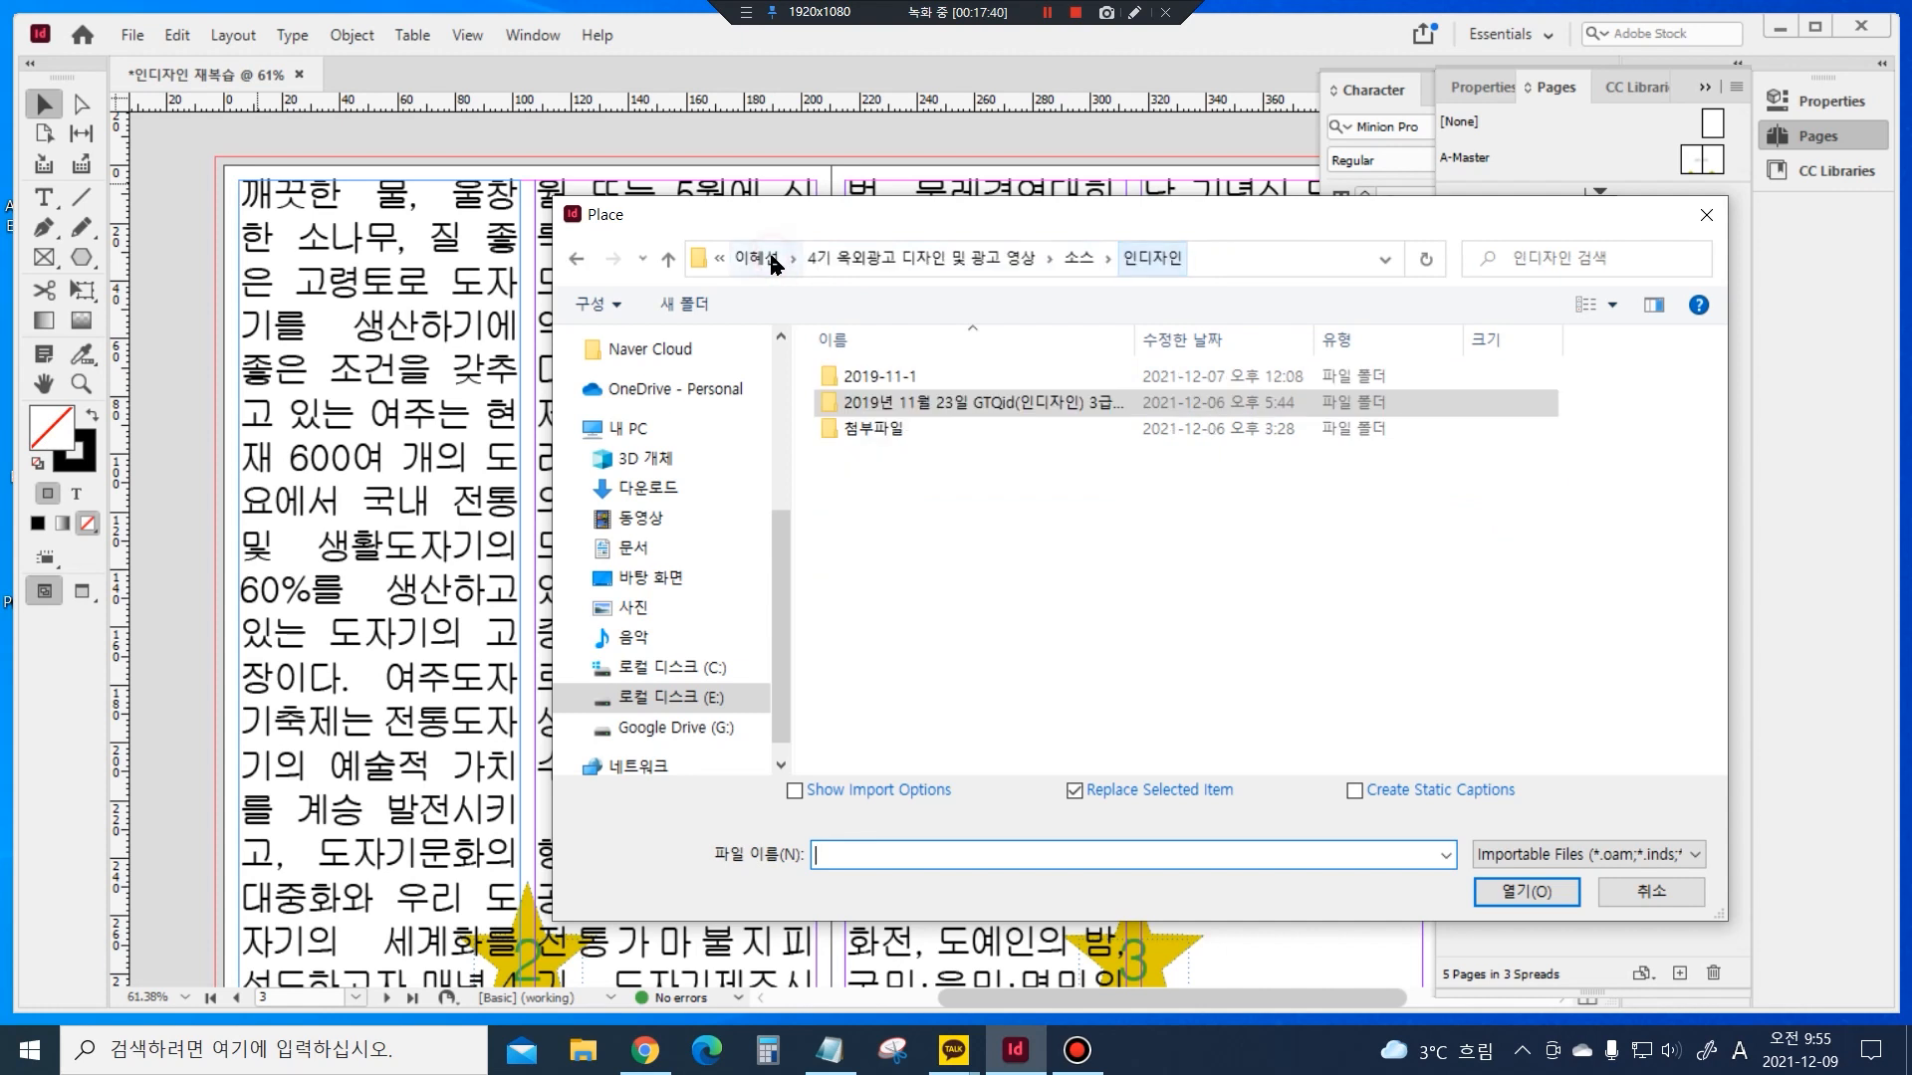
{"action": "double_click", "coordinate": [862, 381]}
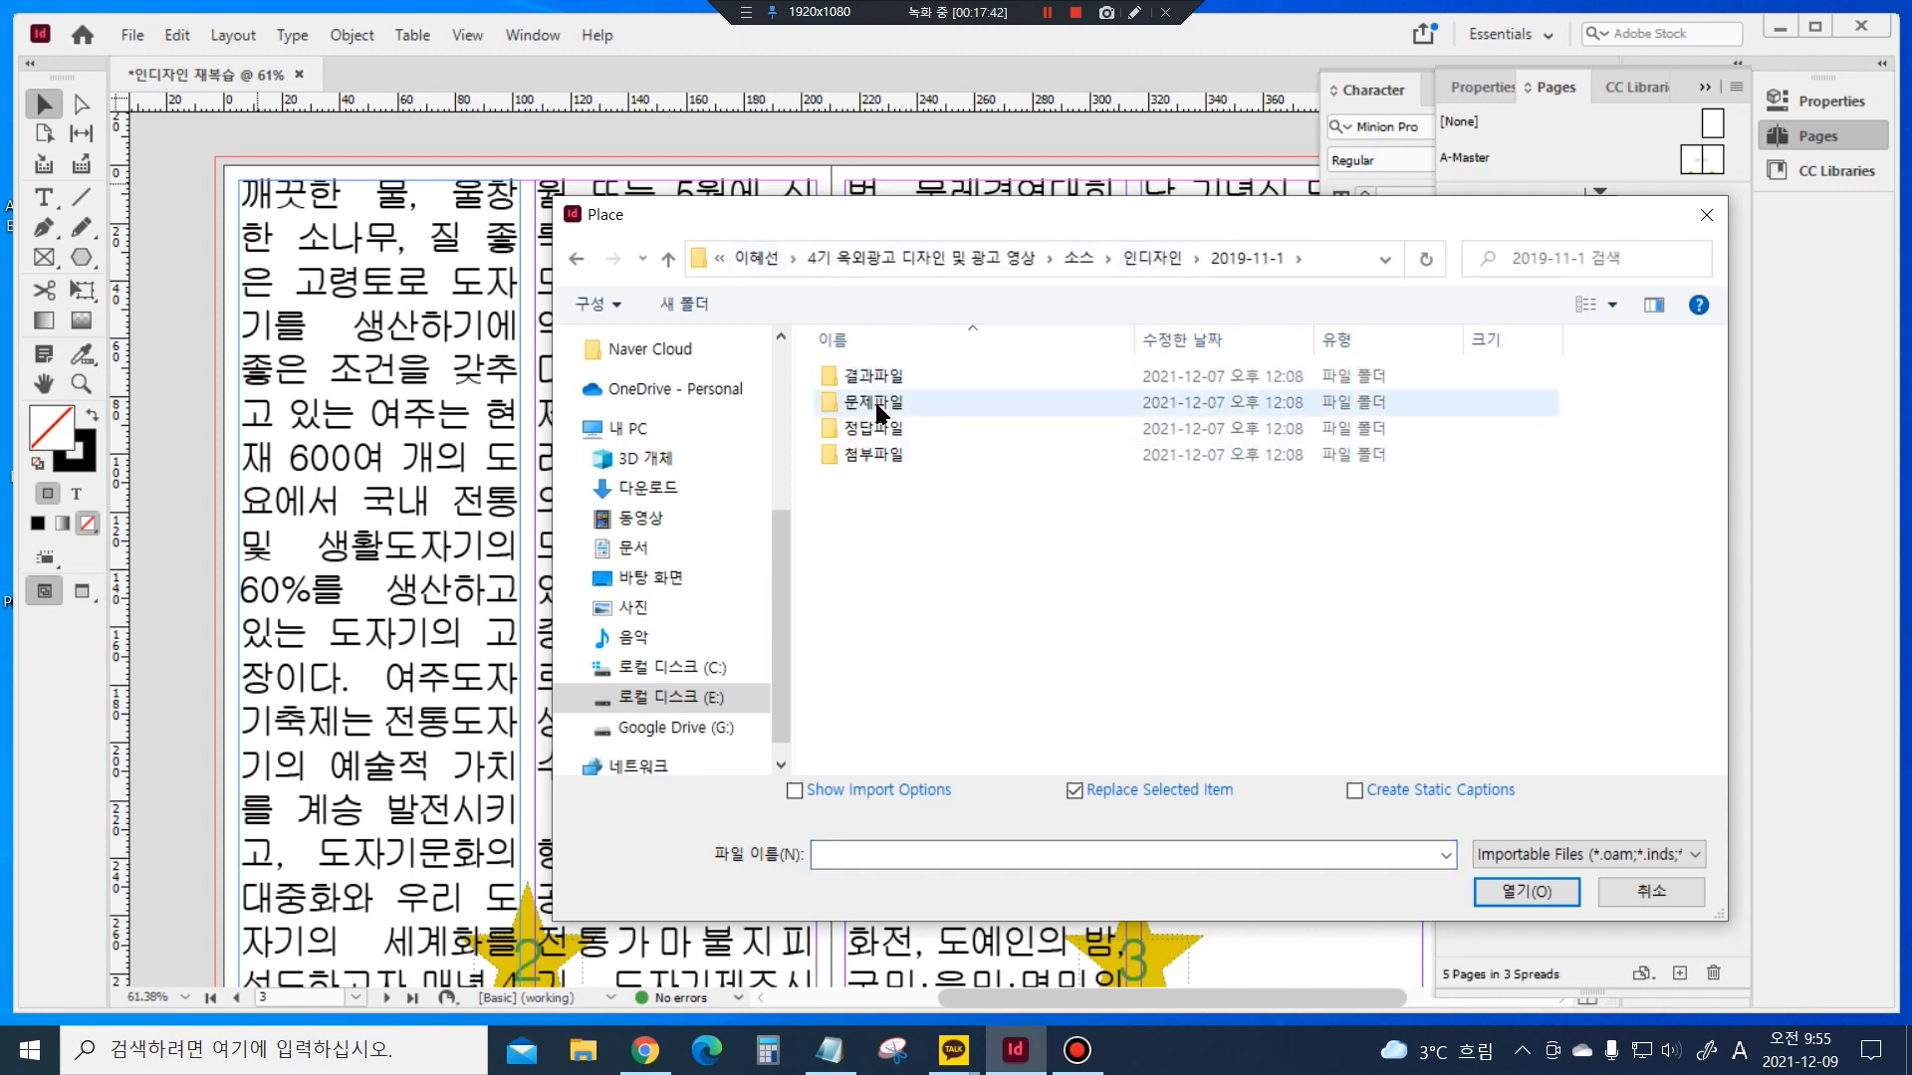
{"action": "double_click", "coordinate": [878, 403]}
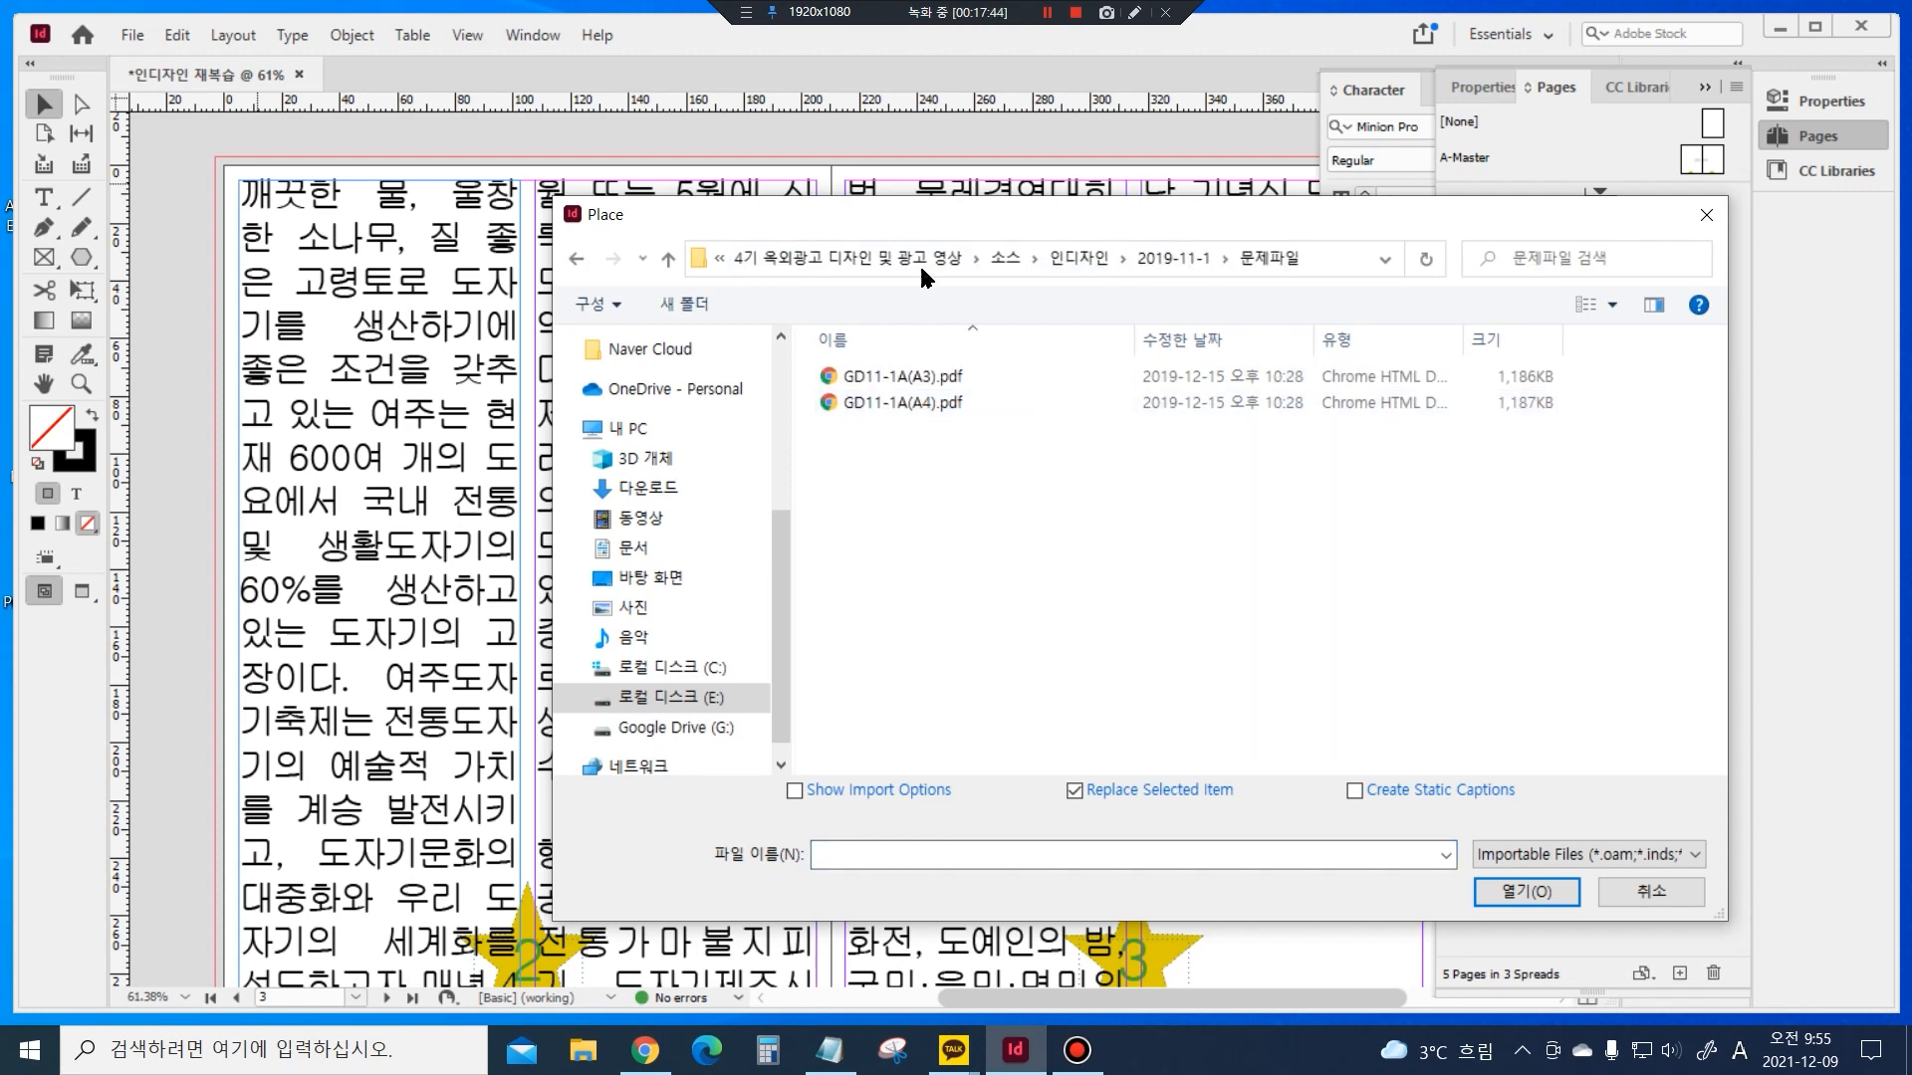
{"action": "left_click", "coordinate": [1165, 261]}
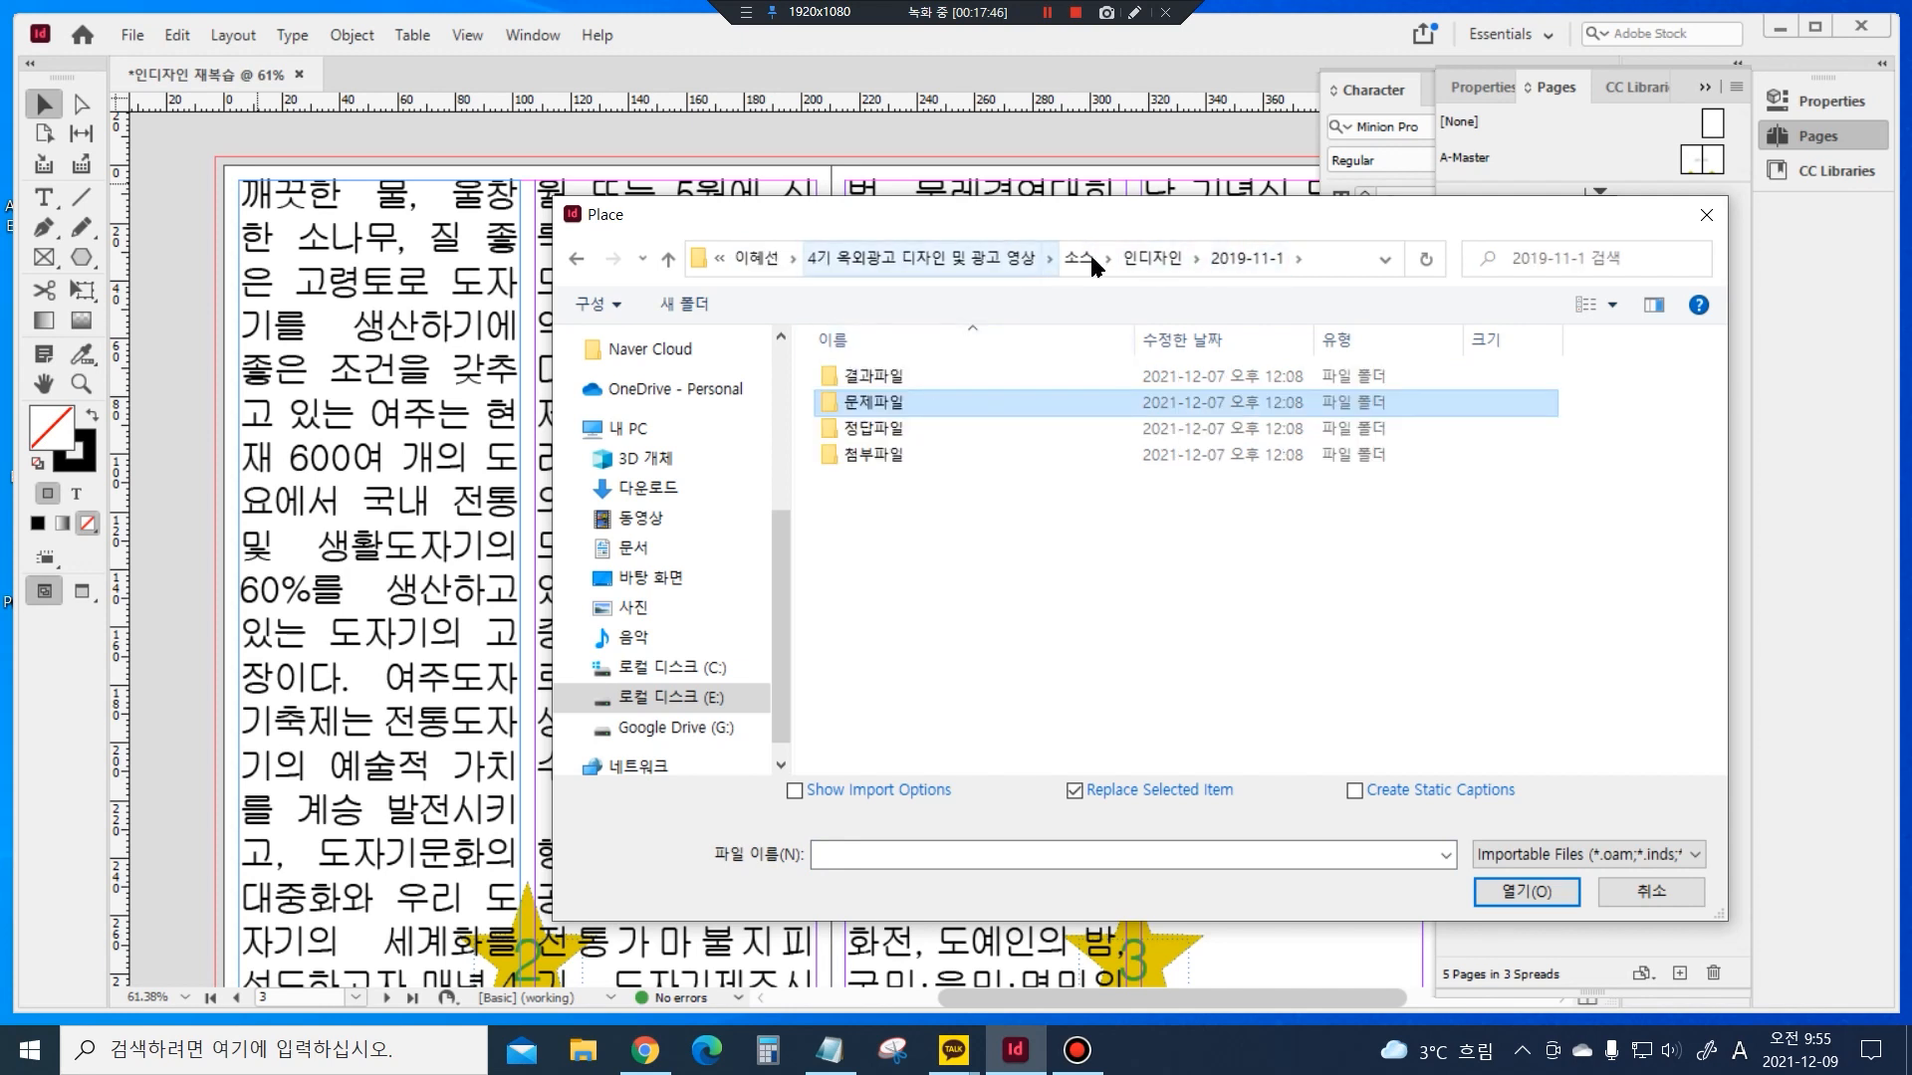
{"action": "left_click", "coordinate": [1135, 261]}
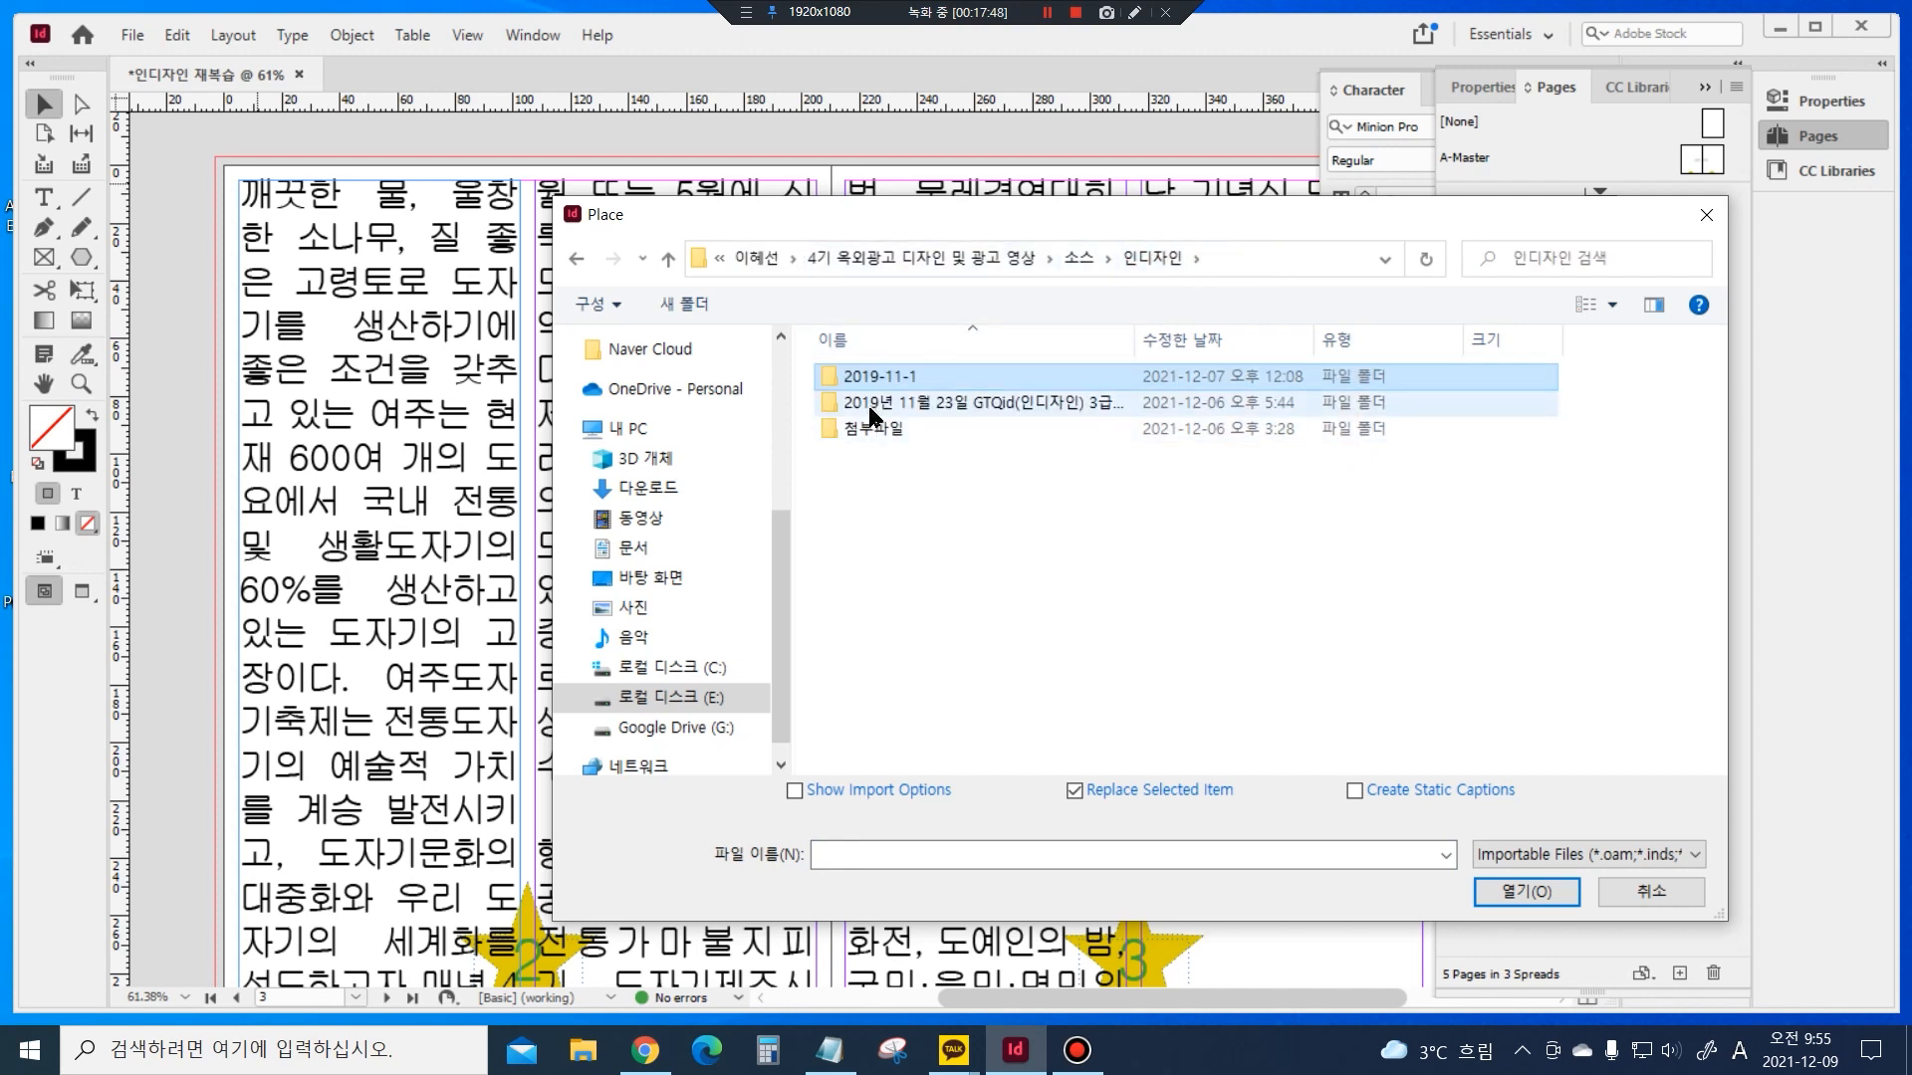
{"action": "left_click", "coordinate": [870, 429]}
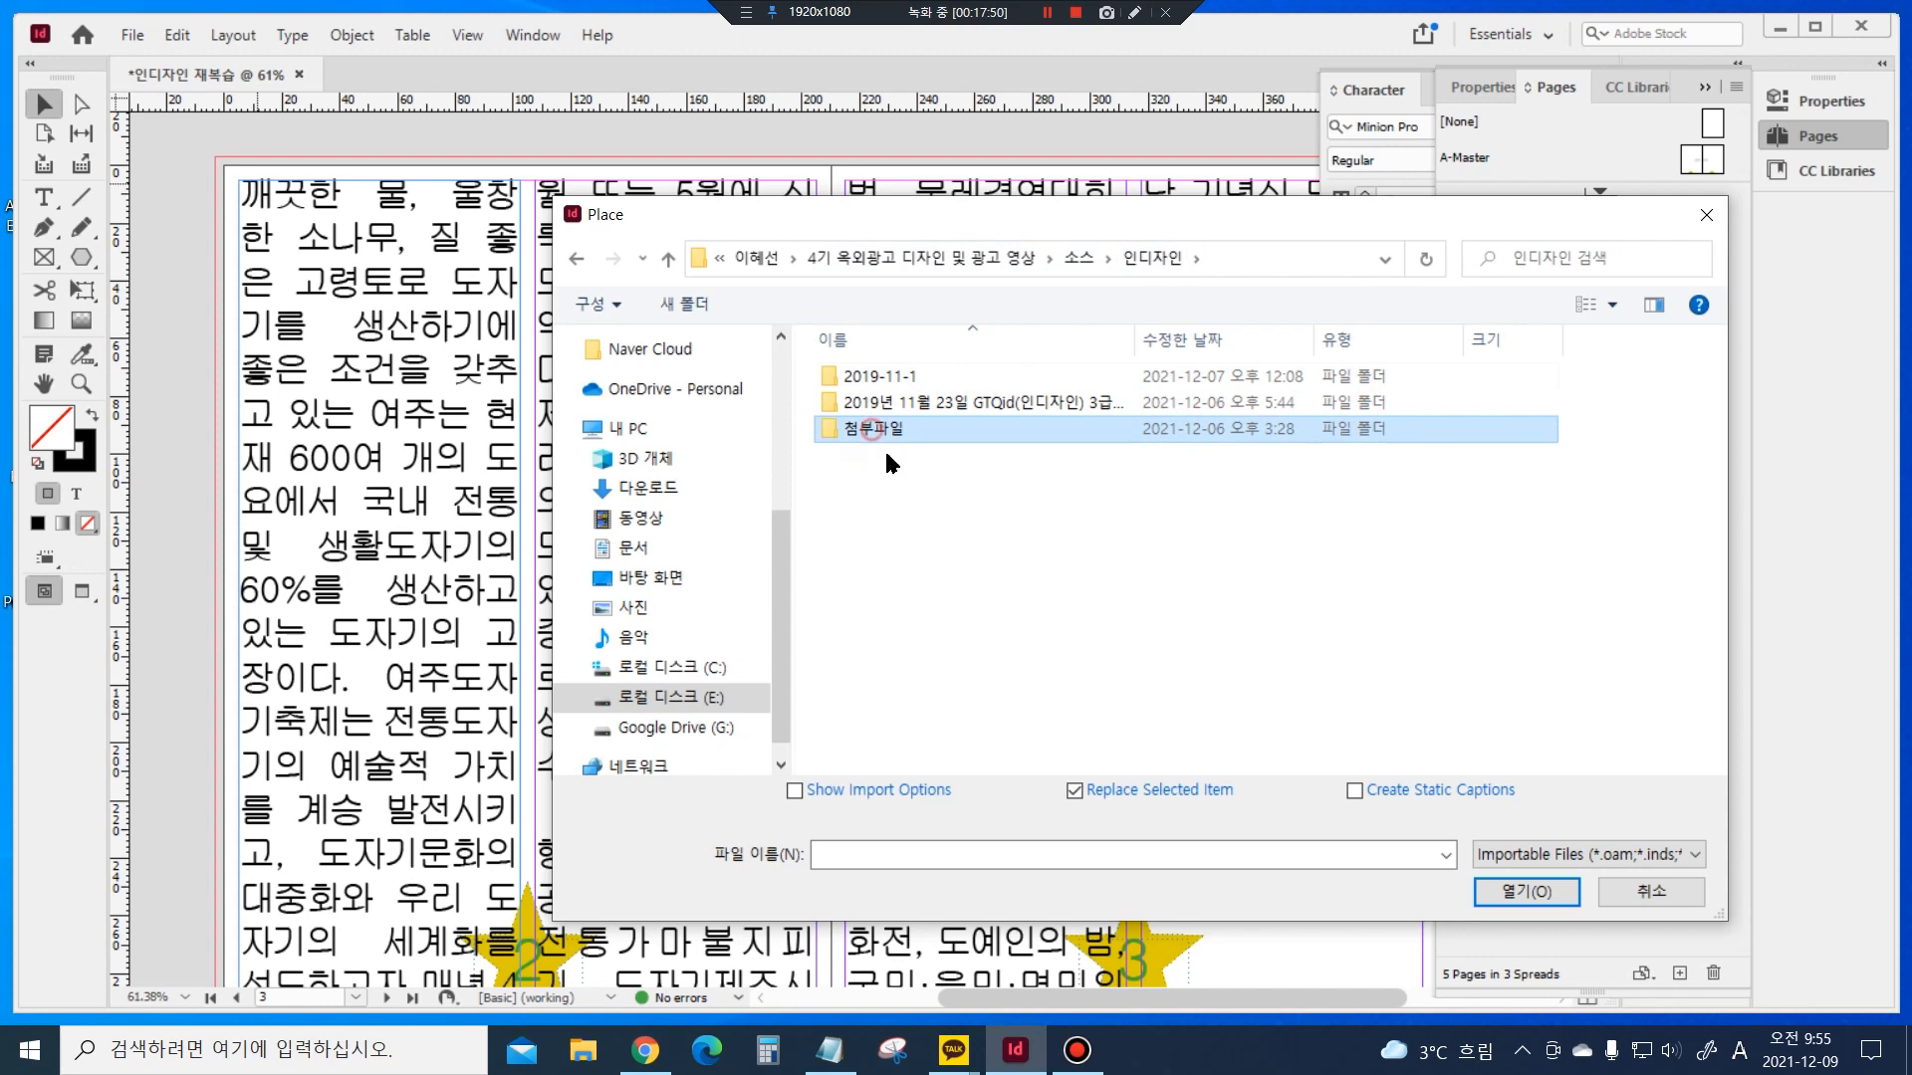
{"action": "left_click", "coordinate": [1152, 261]}
Place 1급-1.ai from the 첨부파일 folder of 2019-11-1 across the upper part of page 2's columns, about 195 x 121 mm
{"action": "double_click", "coordinate": [876, 378]}
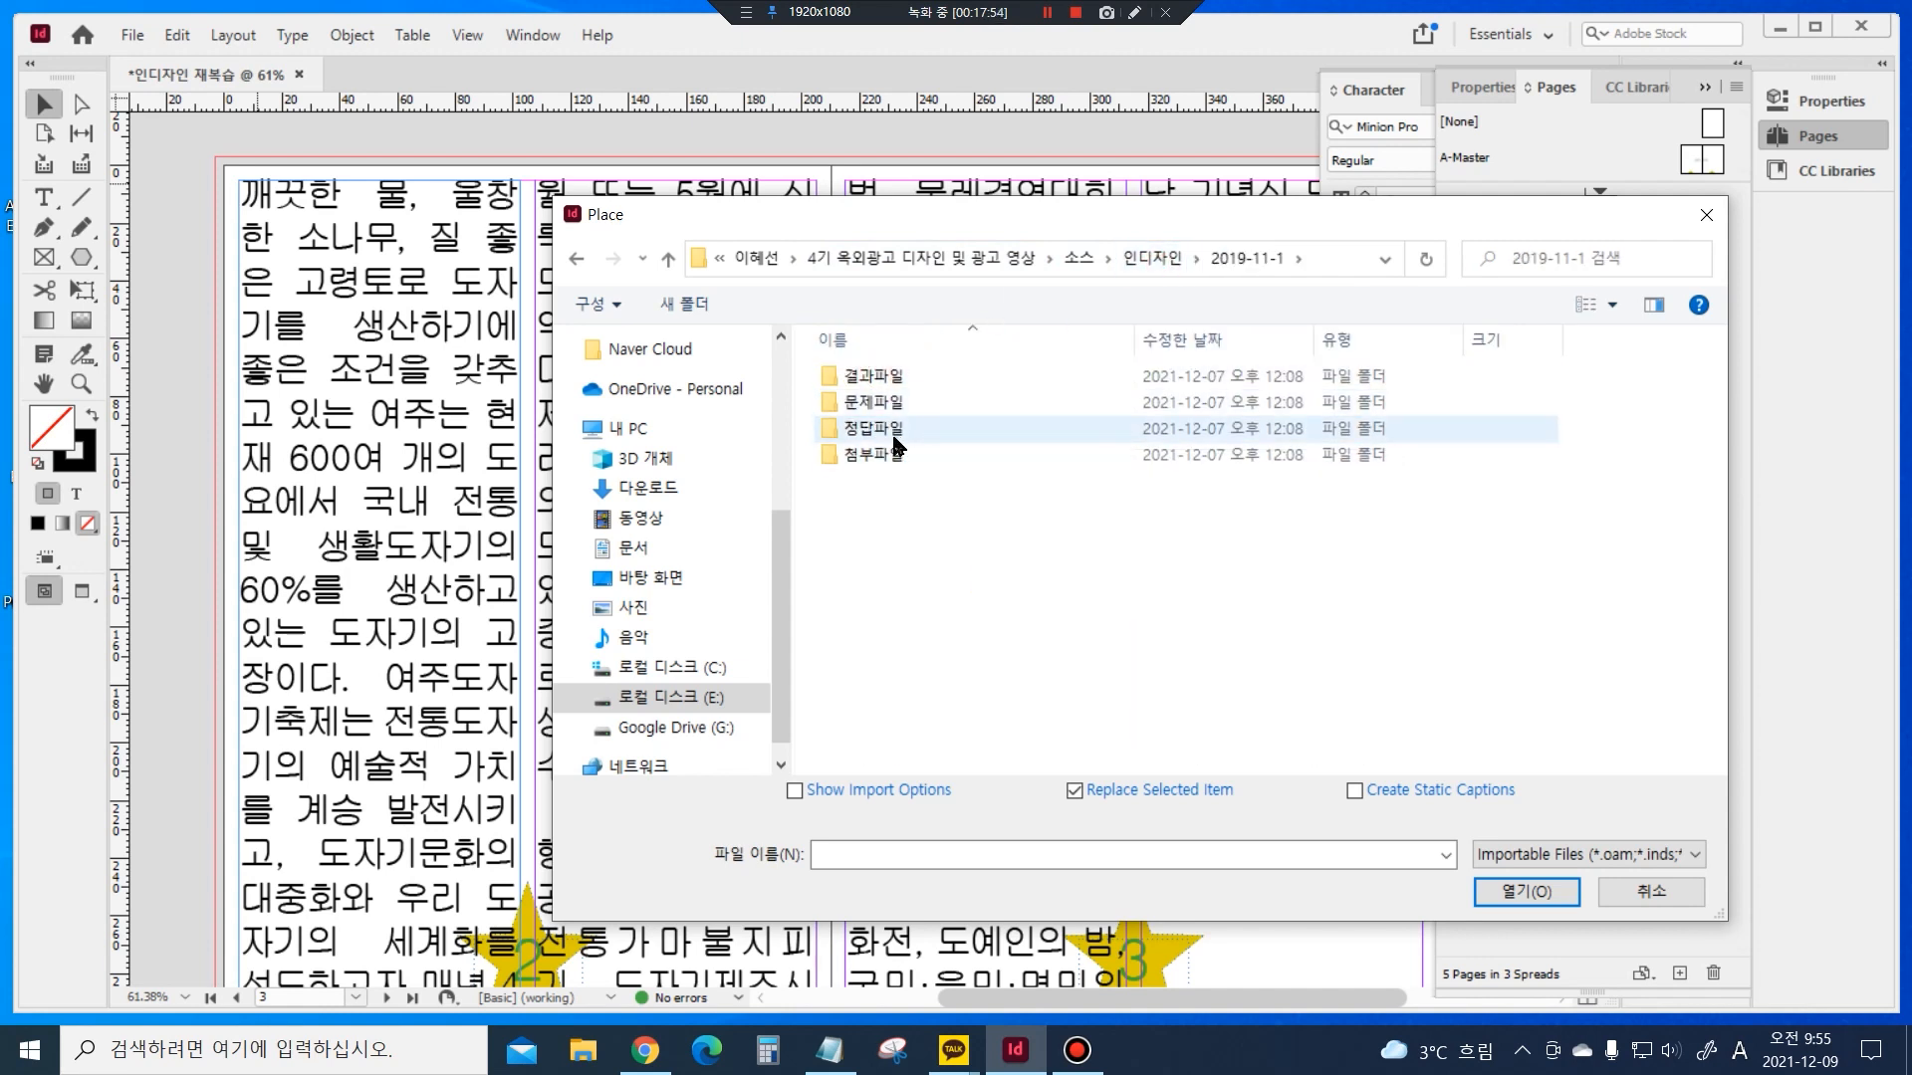
{"action": "double_click", "coordinate": [874, 454]}
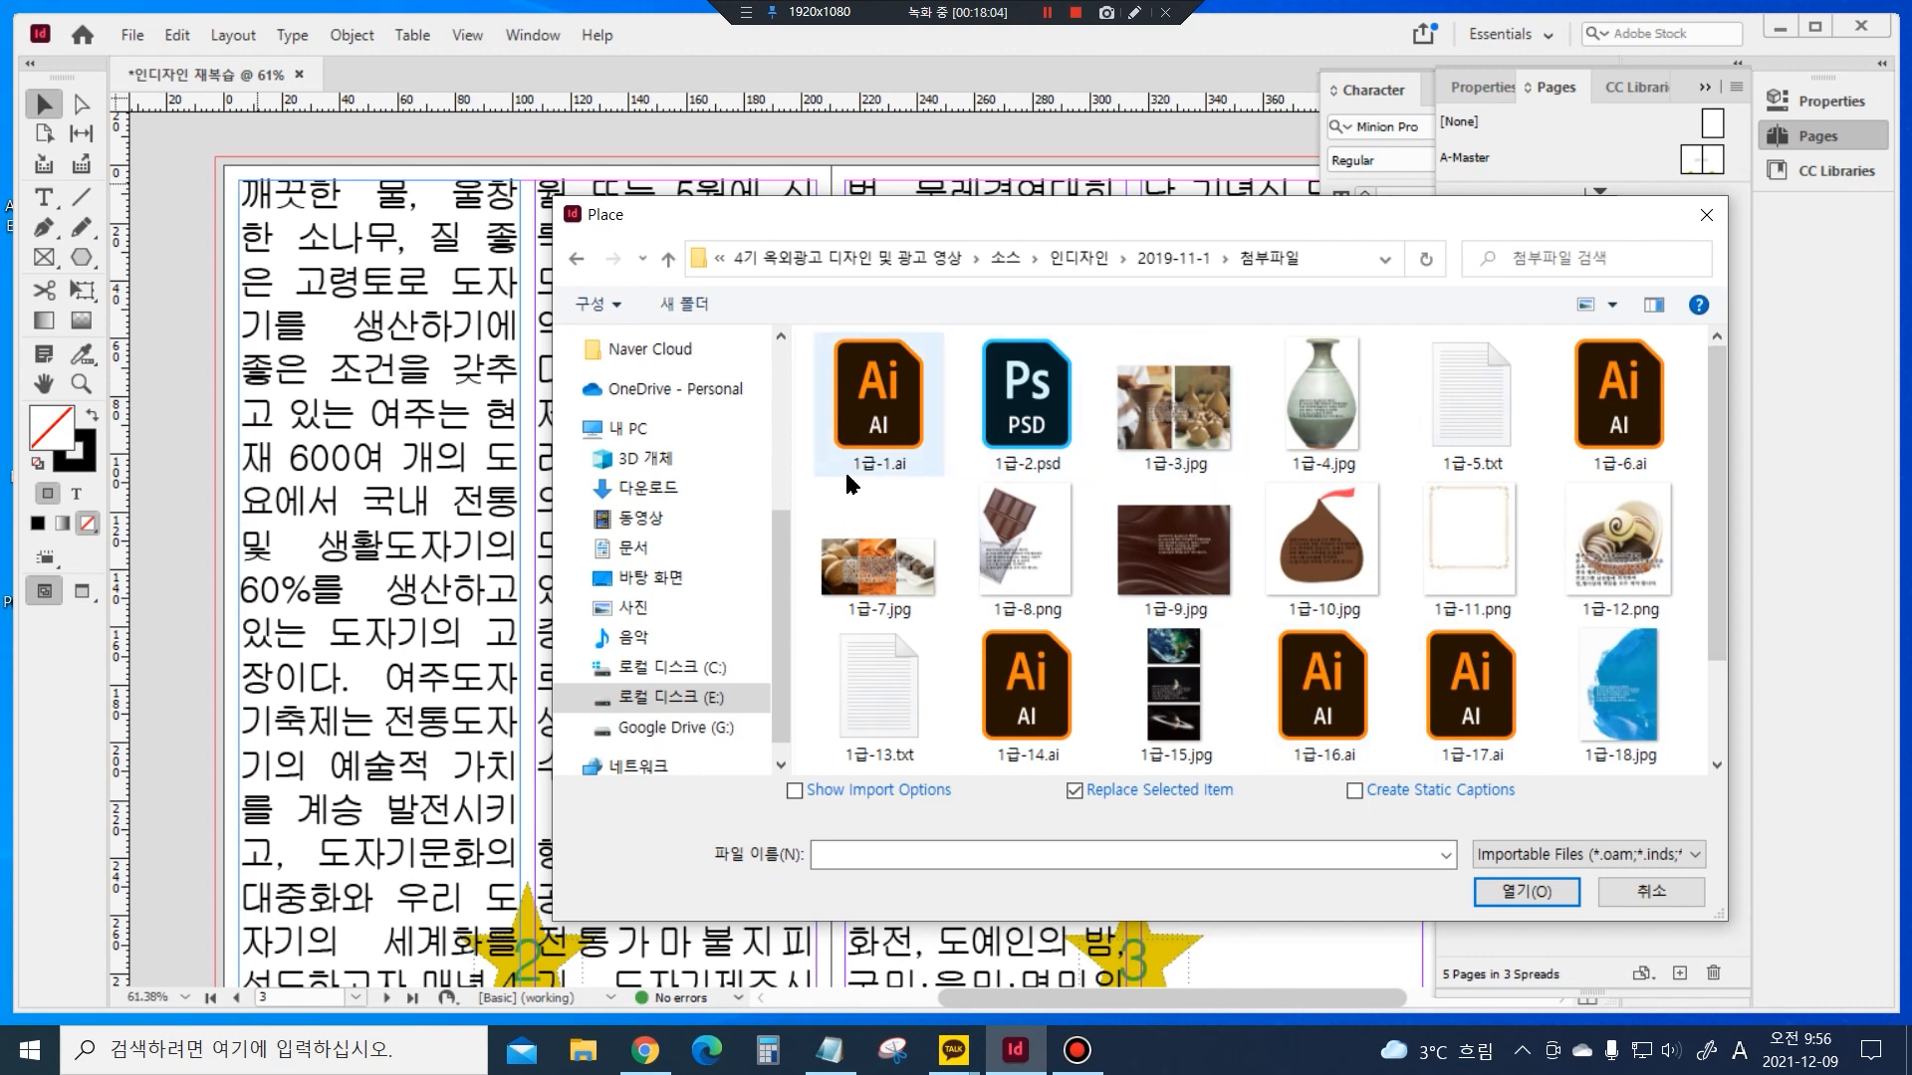
{"action": "left_click", "coordinate": [882, 416]}
{"action": "left_click", "coordinate": [1525, 891]}
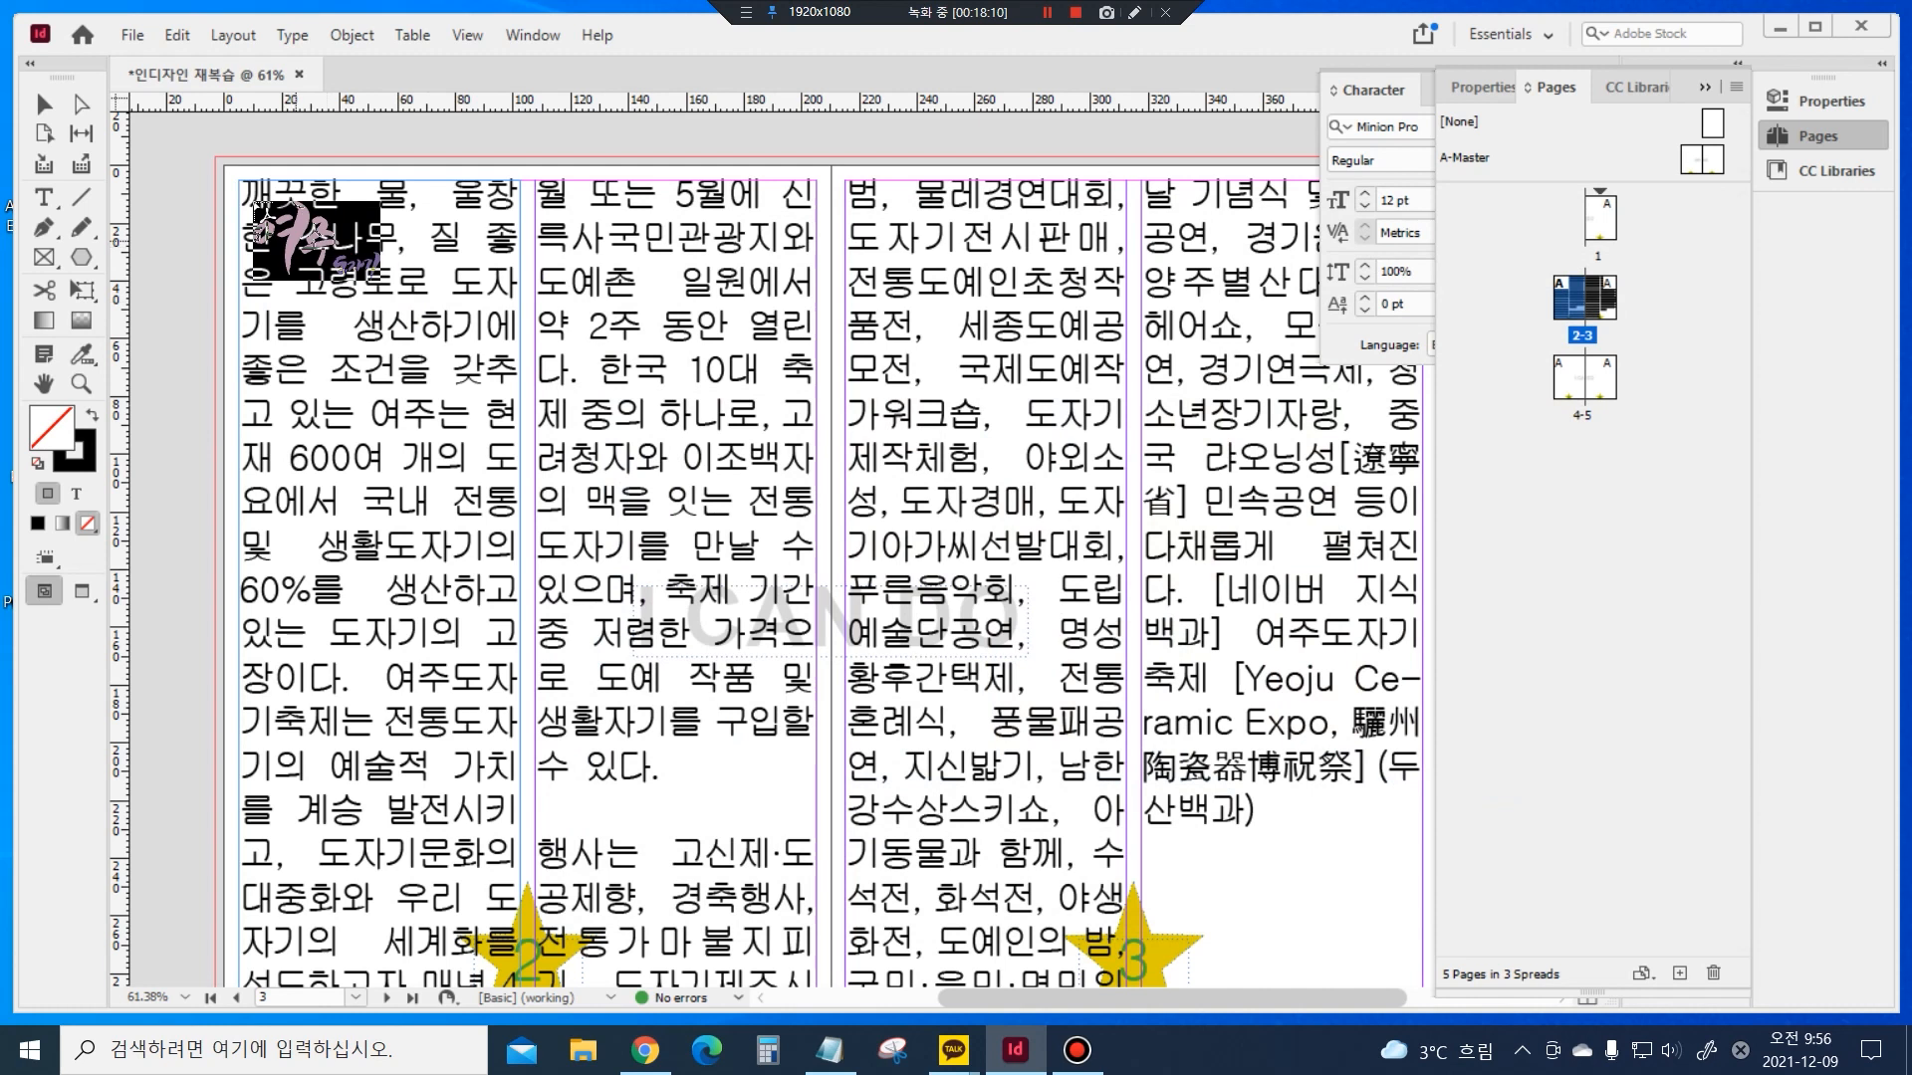
{"action": "left_click_drag", "start_coordinate": [245, 182], "coordinate": [812, 527]}
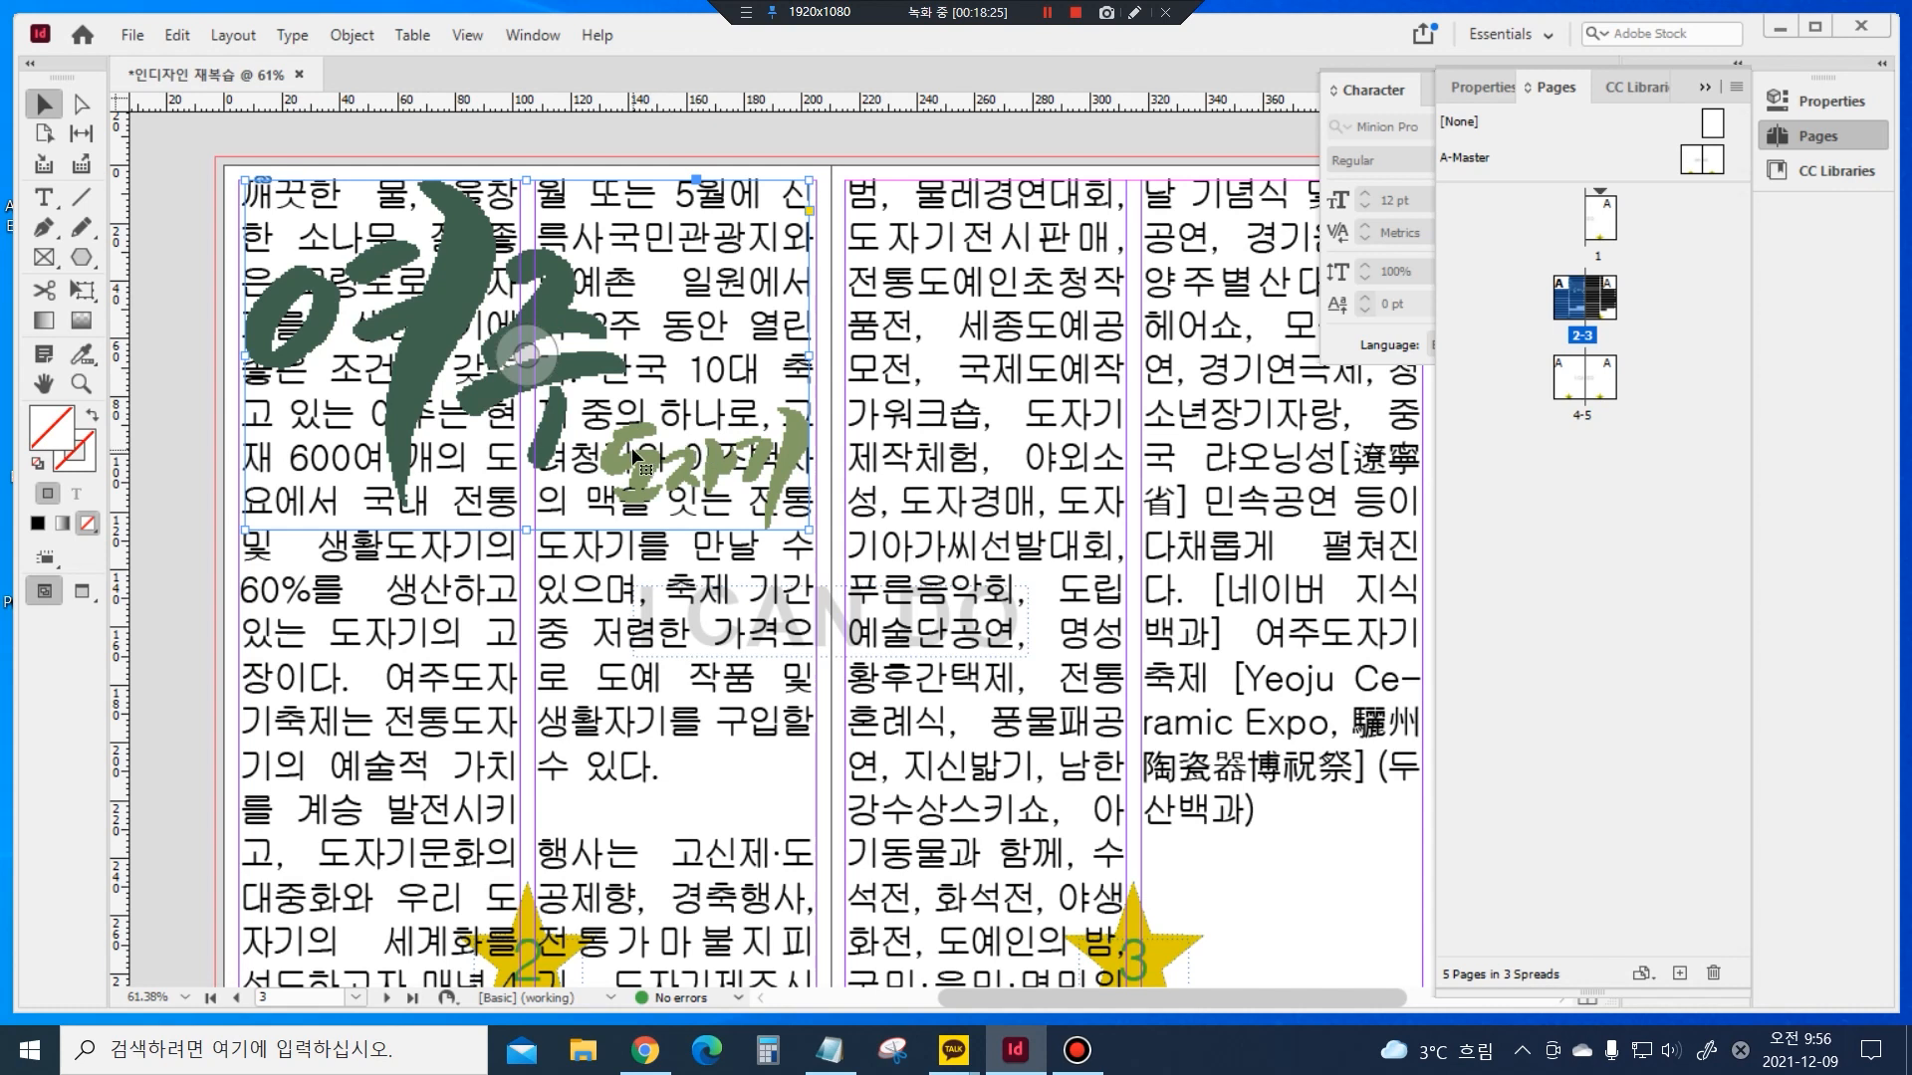
Make the body text wrap around the object shape of the placed 여주 도자기 artwork on page 2
{"action": "left_click", "coordinate": [1480, 92]}
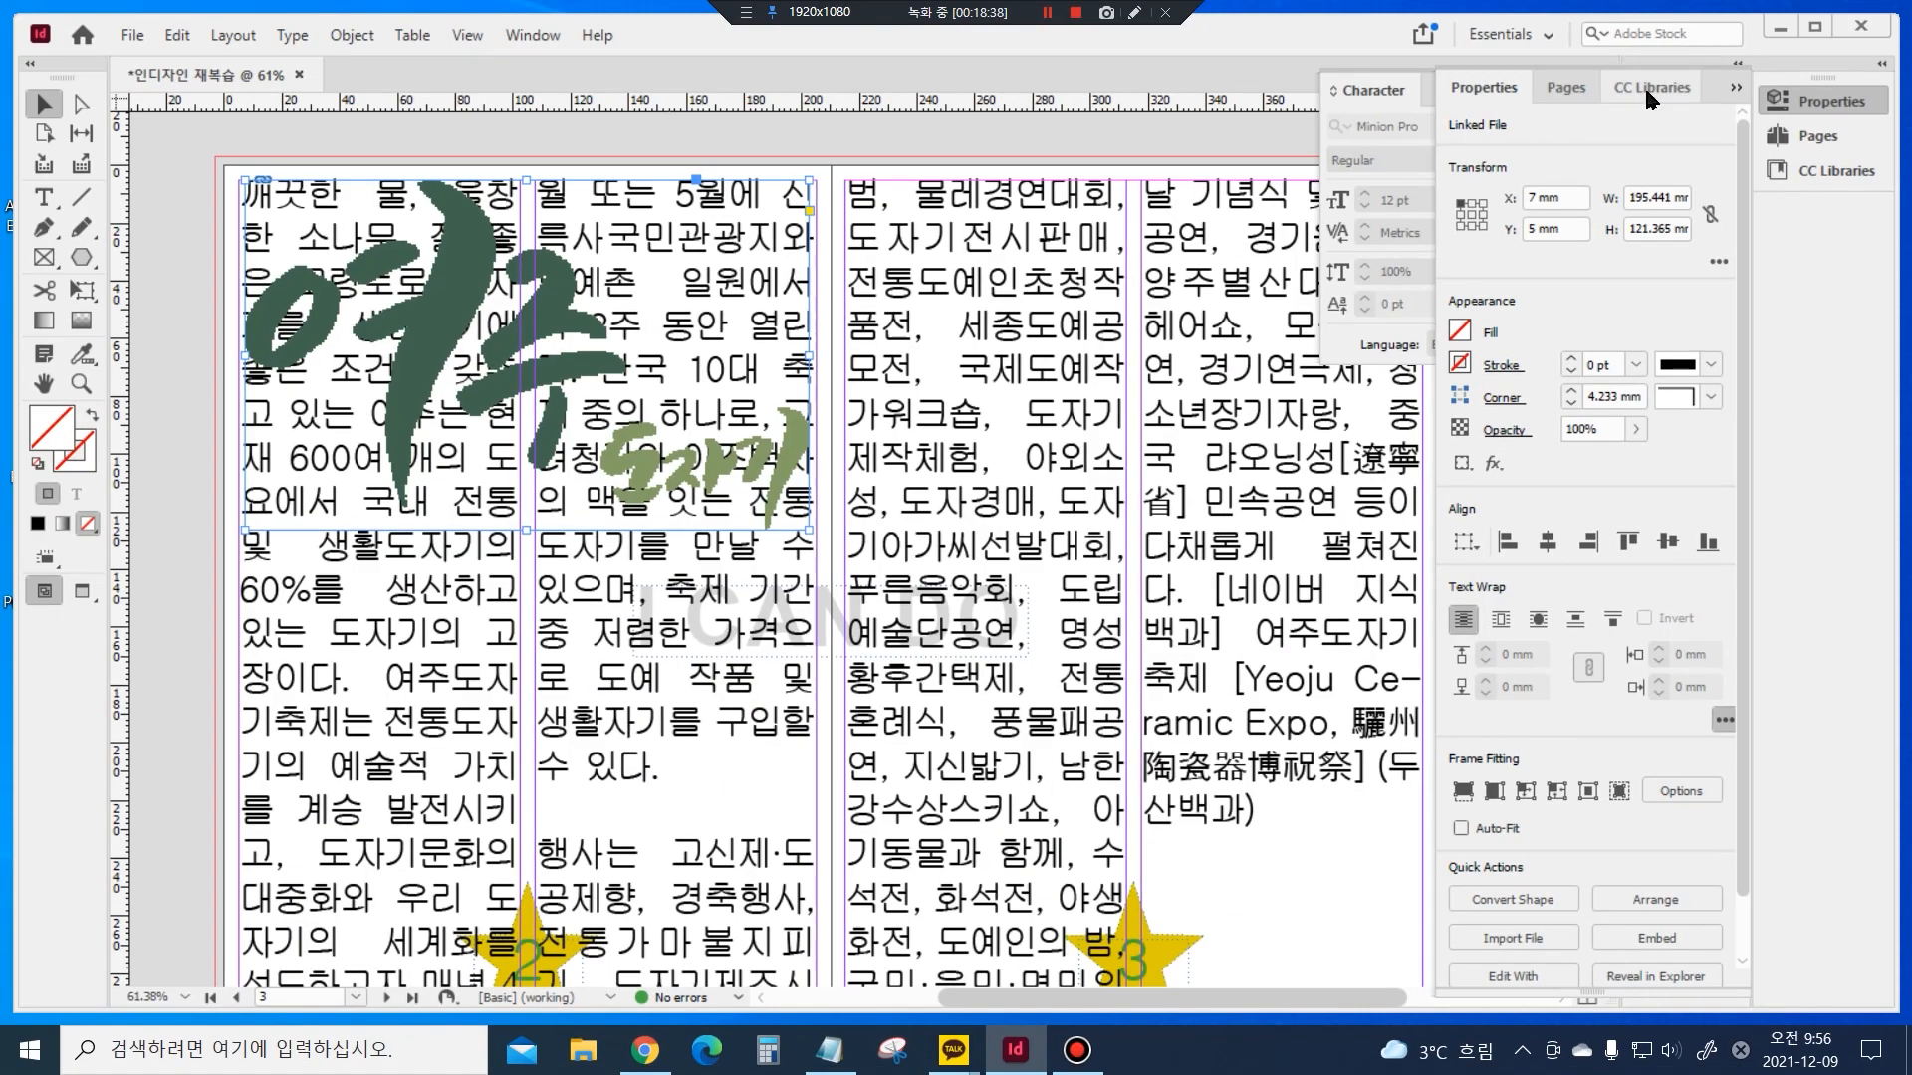
{"action": "left_click", "coordinate": [1735, 87]}
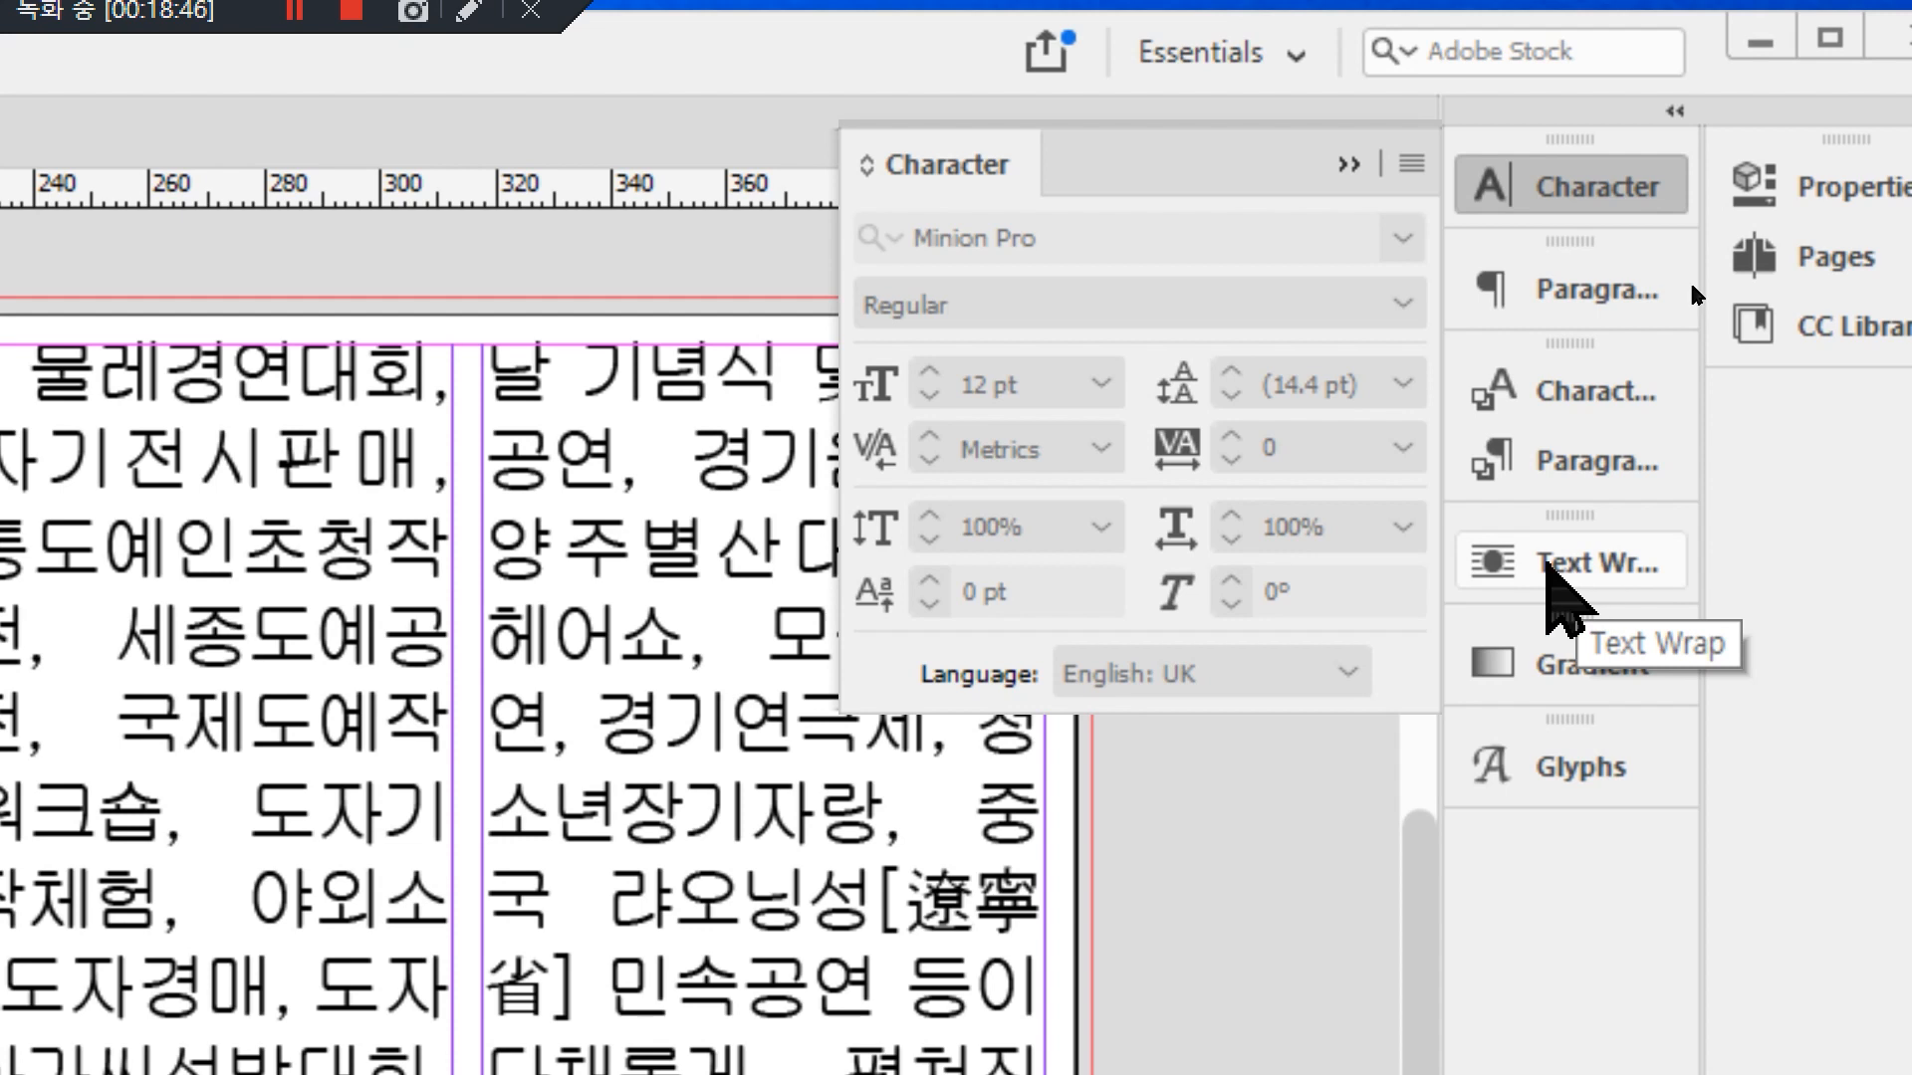
{"action": "left_click", "coordinate": [1575, 567]}
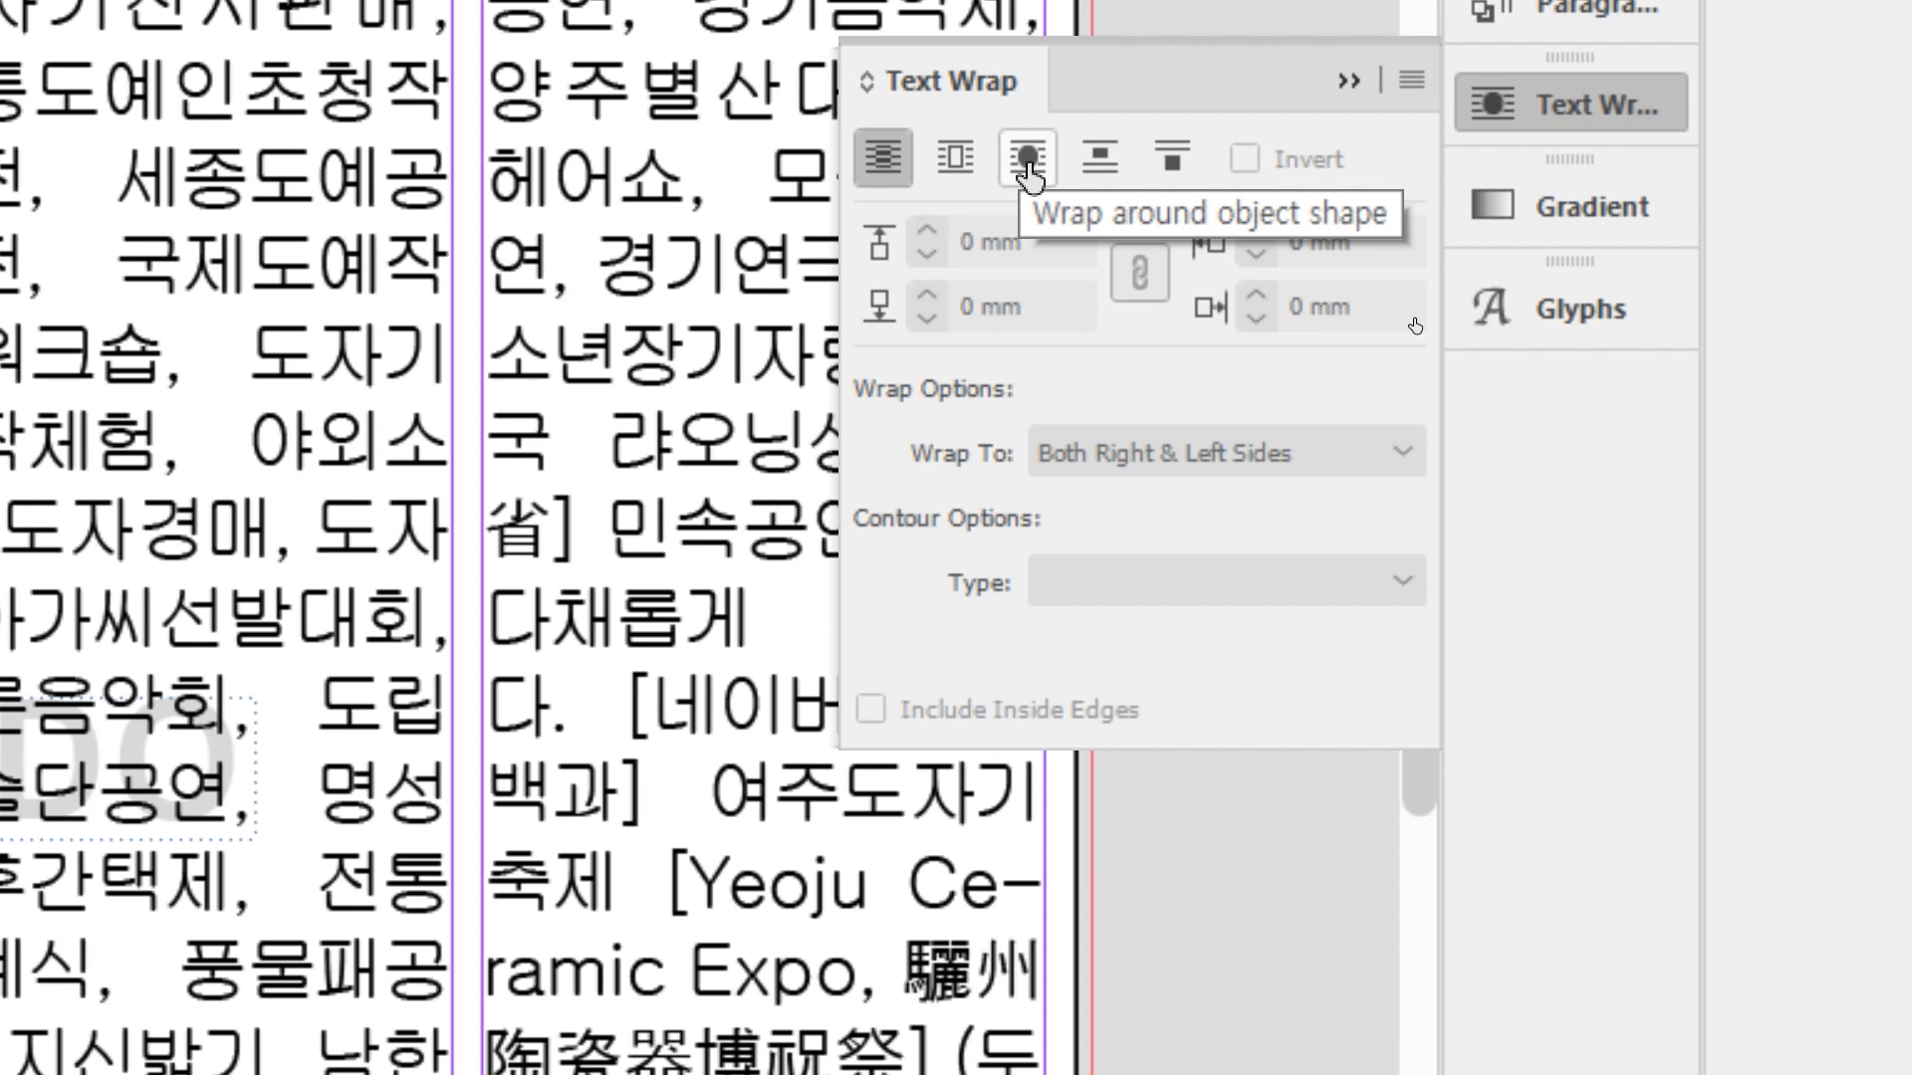
{"action": "left_click", "coordinate": [1028, 174]}
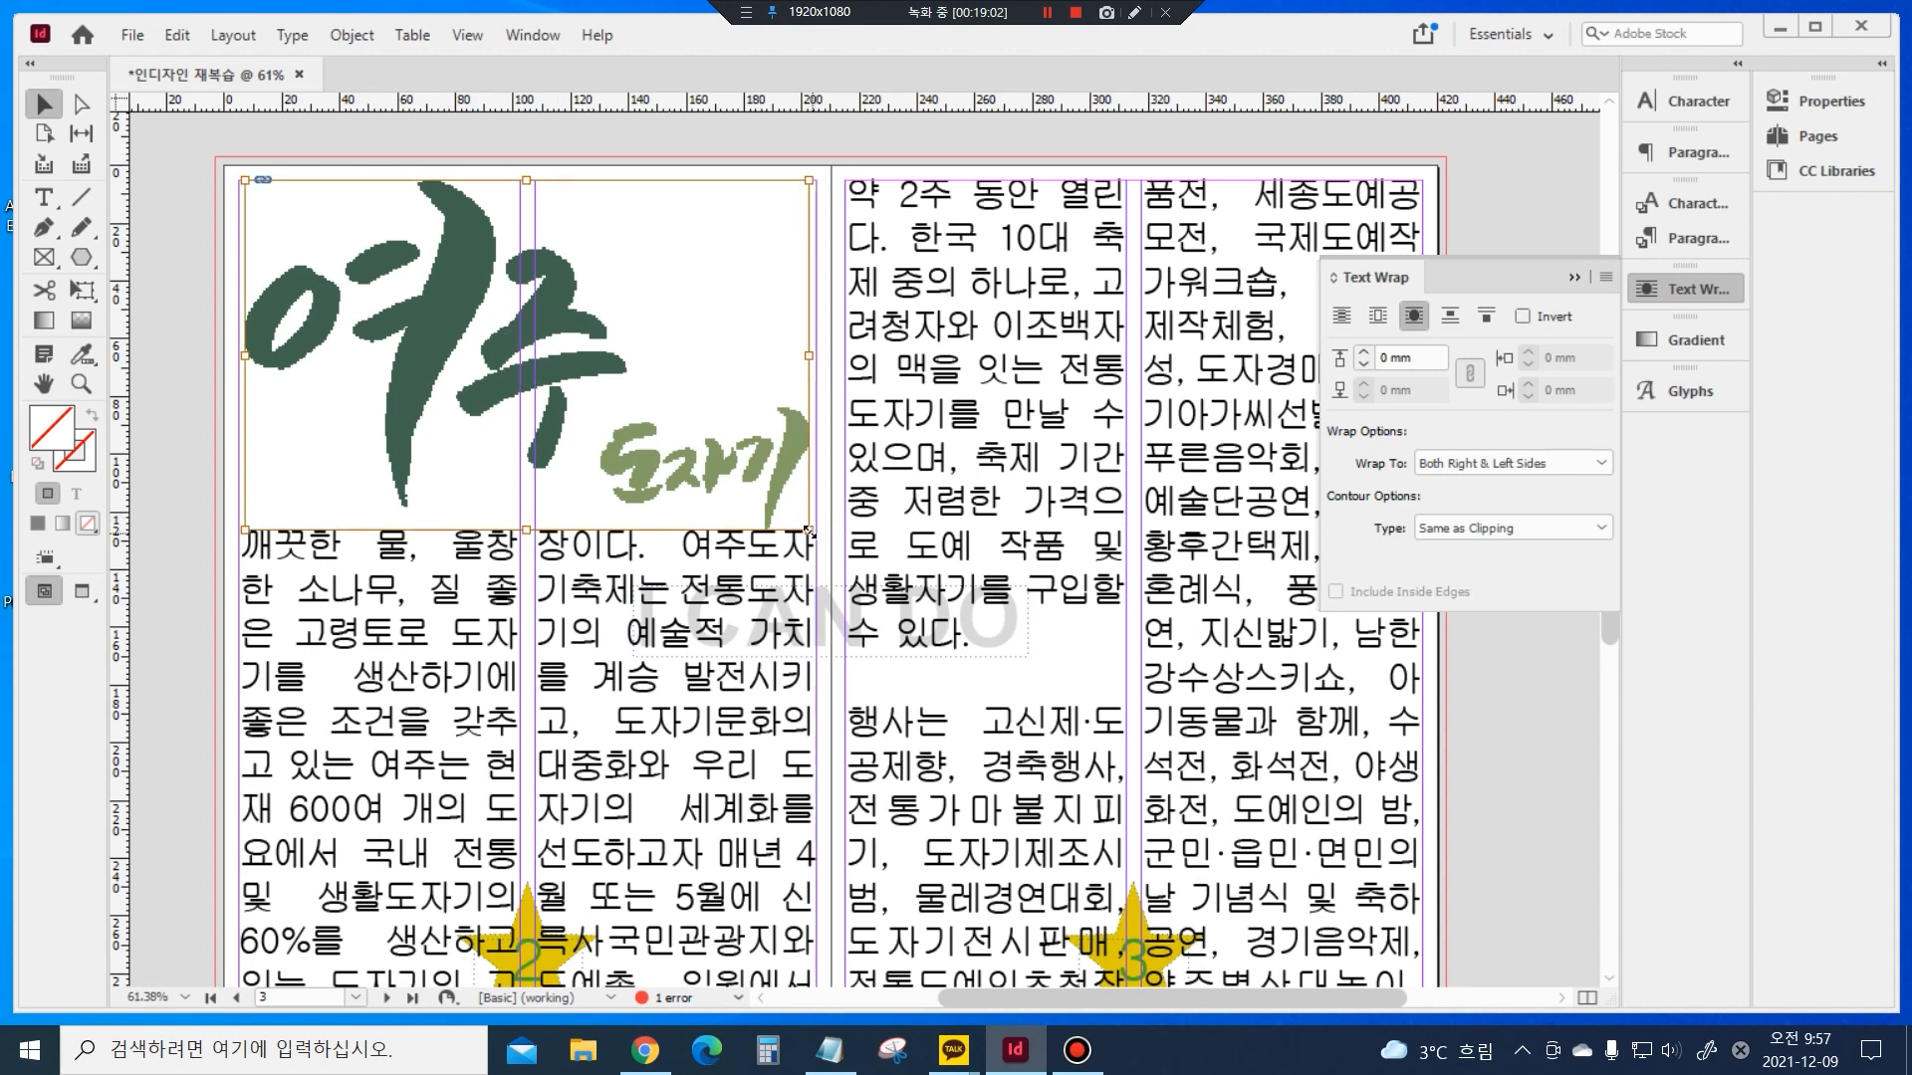
Shrink the 여주 도자기 artwork's frame to about 150 mm wide and fit the content proportionally inside it
{"action": "left_click", "coordinate": [599, 144]}
{"action": "left_click", "coordinate": [598, 230]}
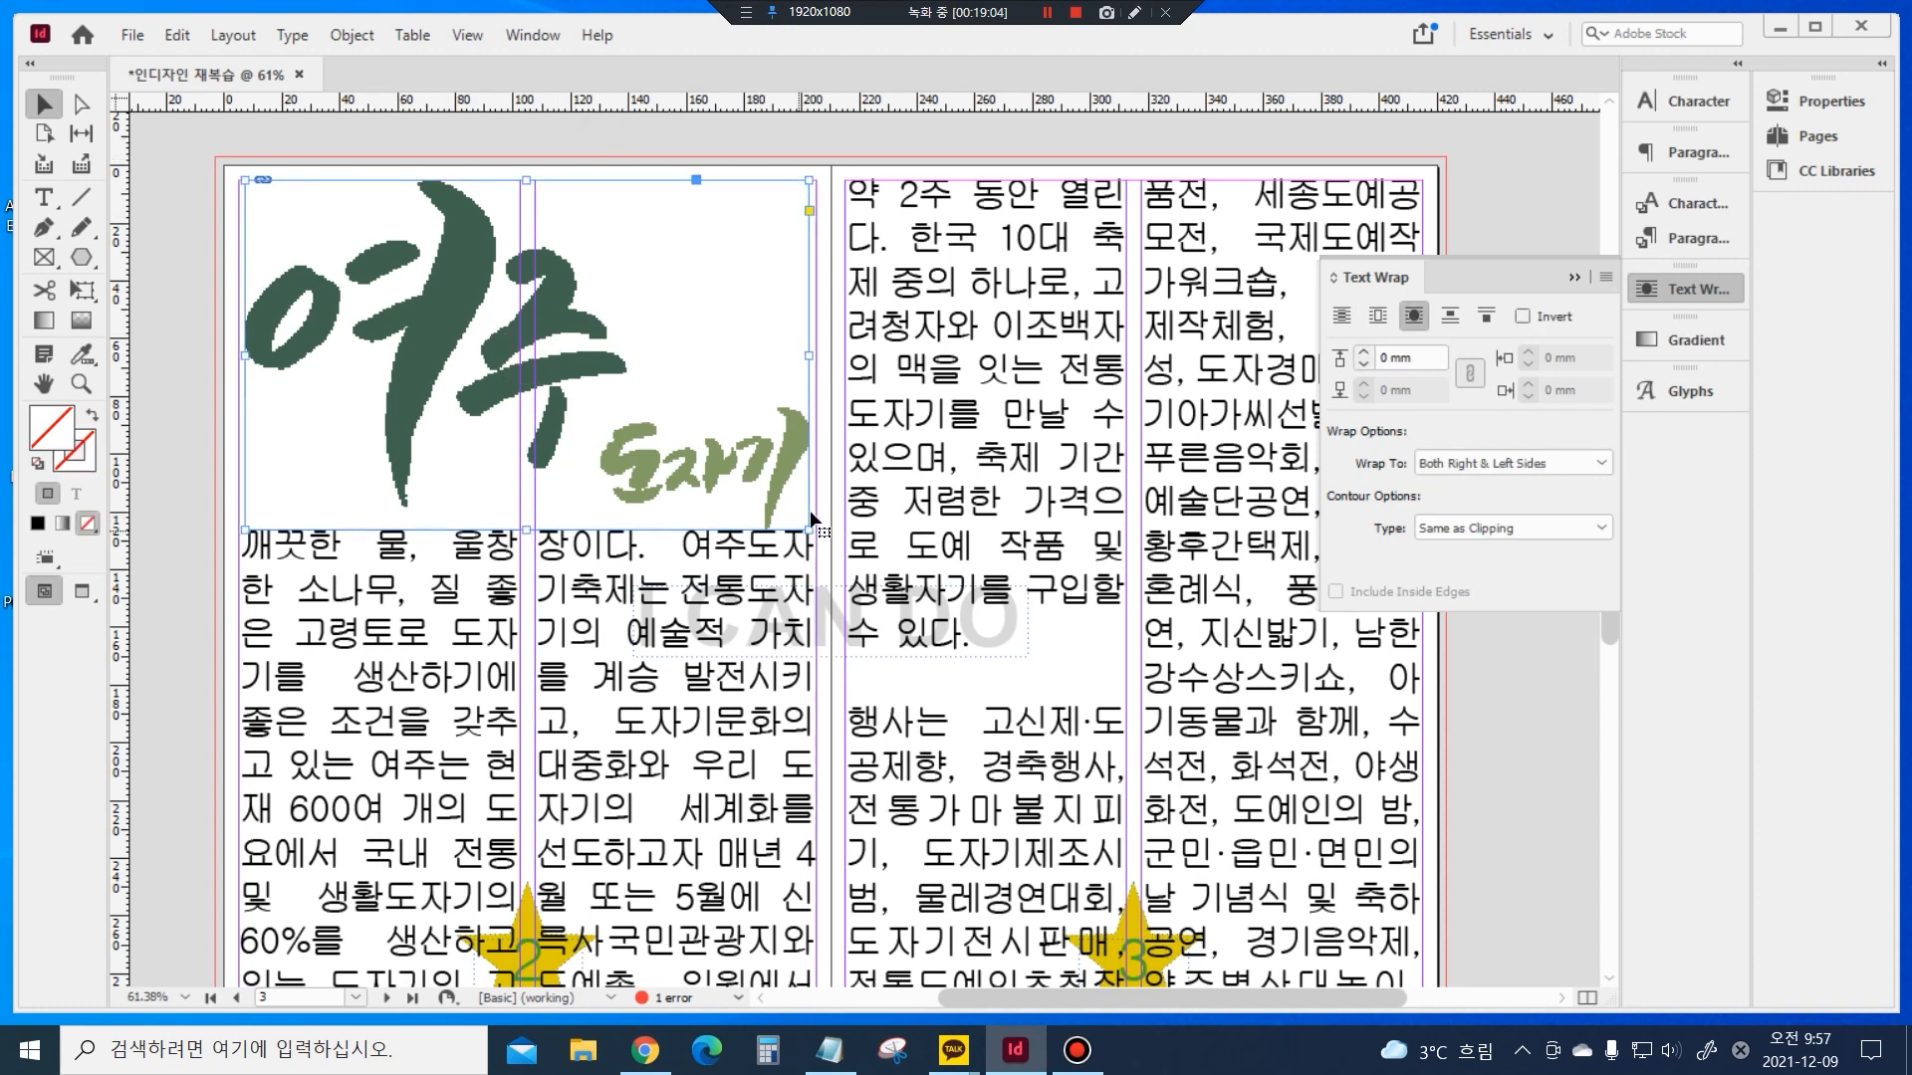
{"action": "left_click_drag", "start_coordinate": [808, 528], "coordinate": [676, 451]}
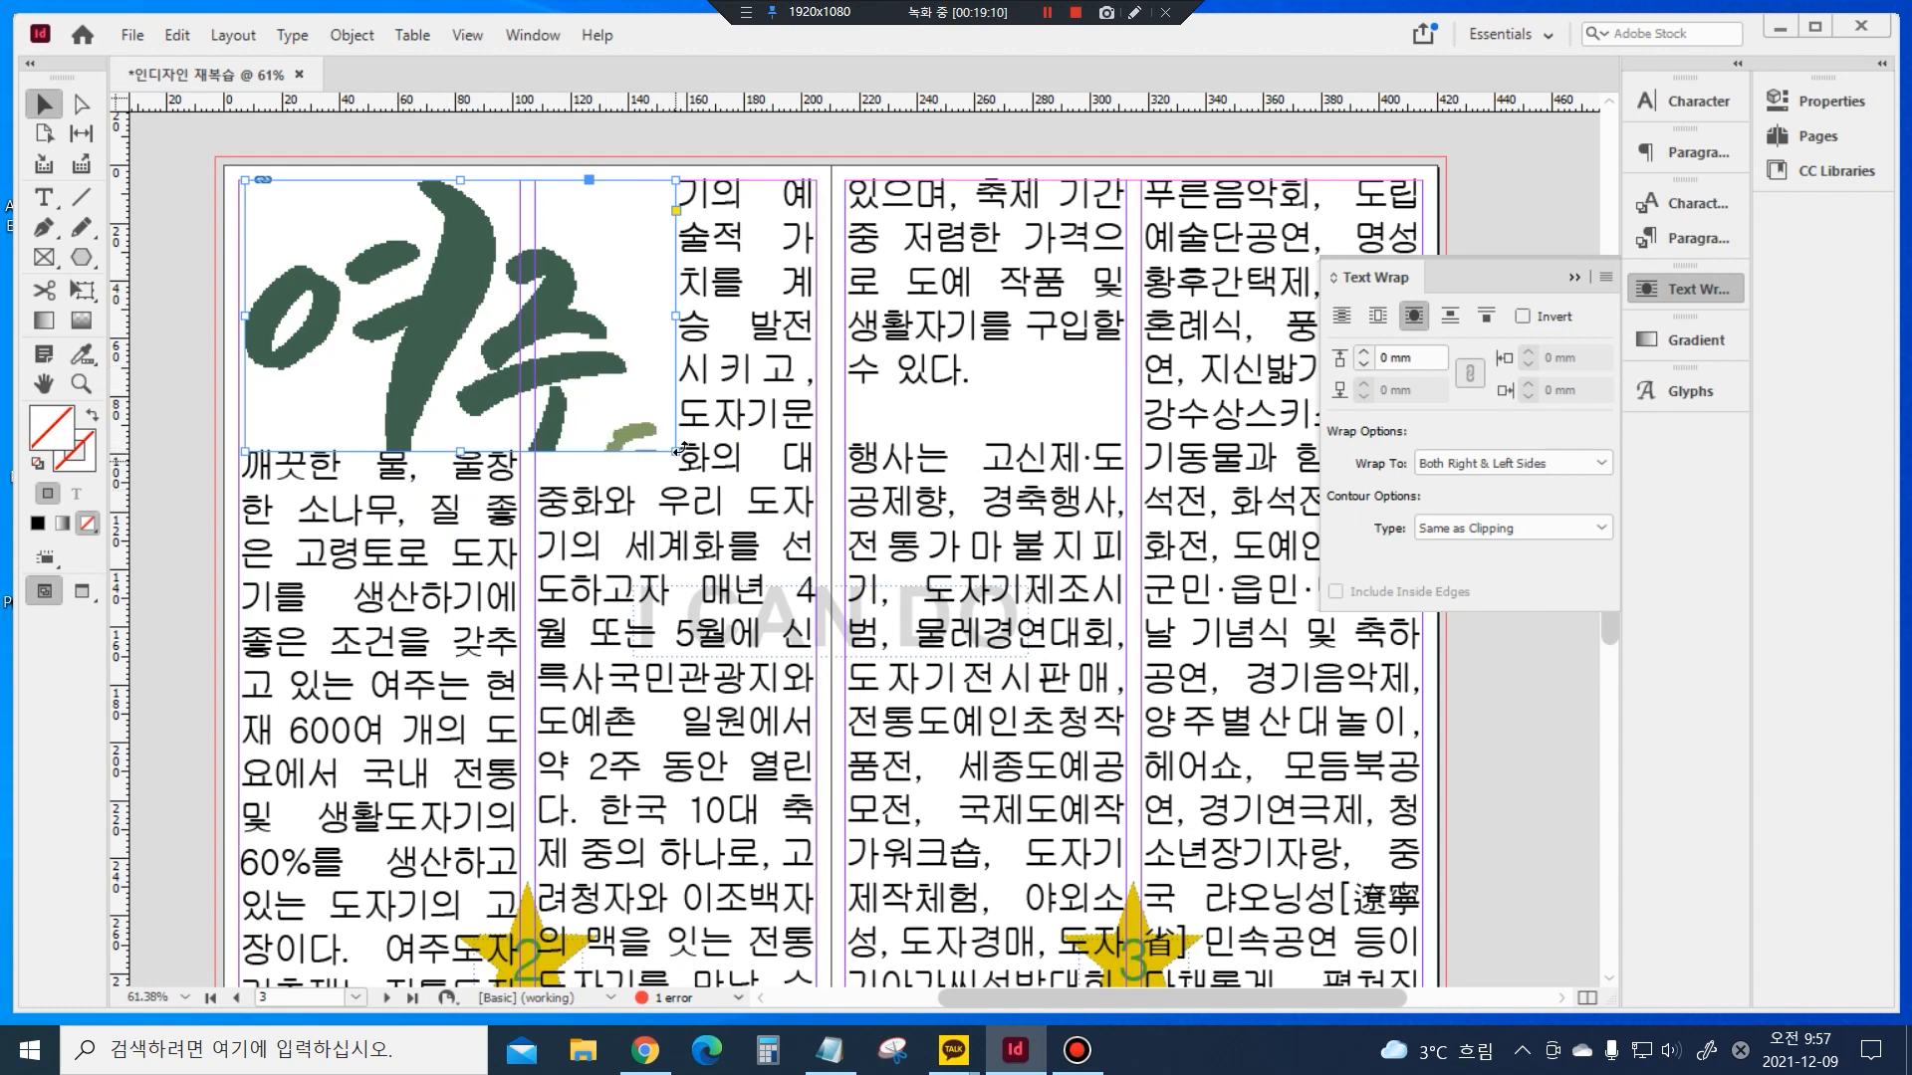
{"action": "mouse_move", "coordinate": [676, 451]}
{"action": "left_mouse_down"}
{"action": "mouse_move", "coordinate": [729, 505]}
{"action": "mouse_move", "coordinate": [676, 450]}
{"action": "left_mouse_up"}
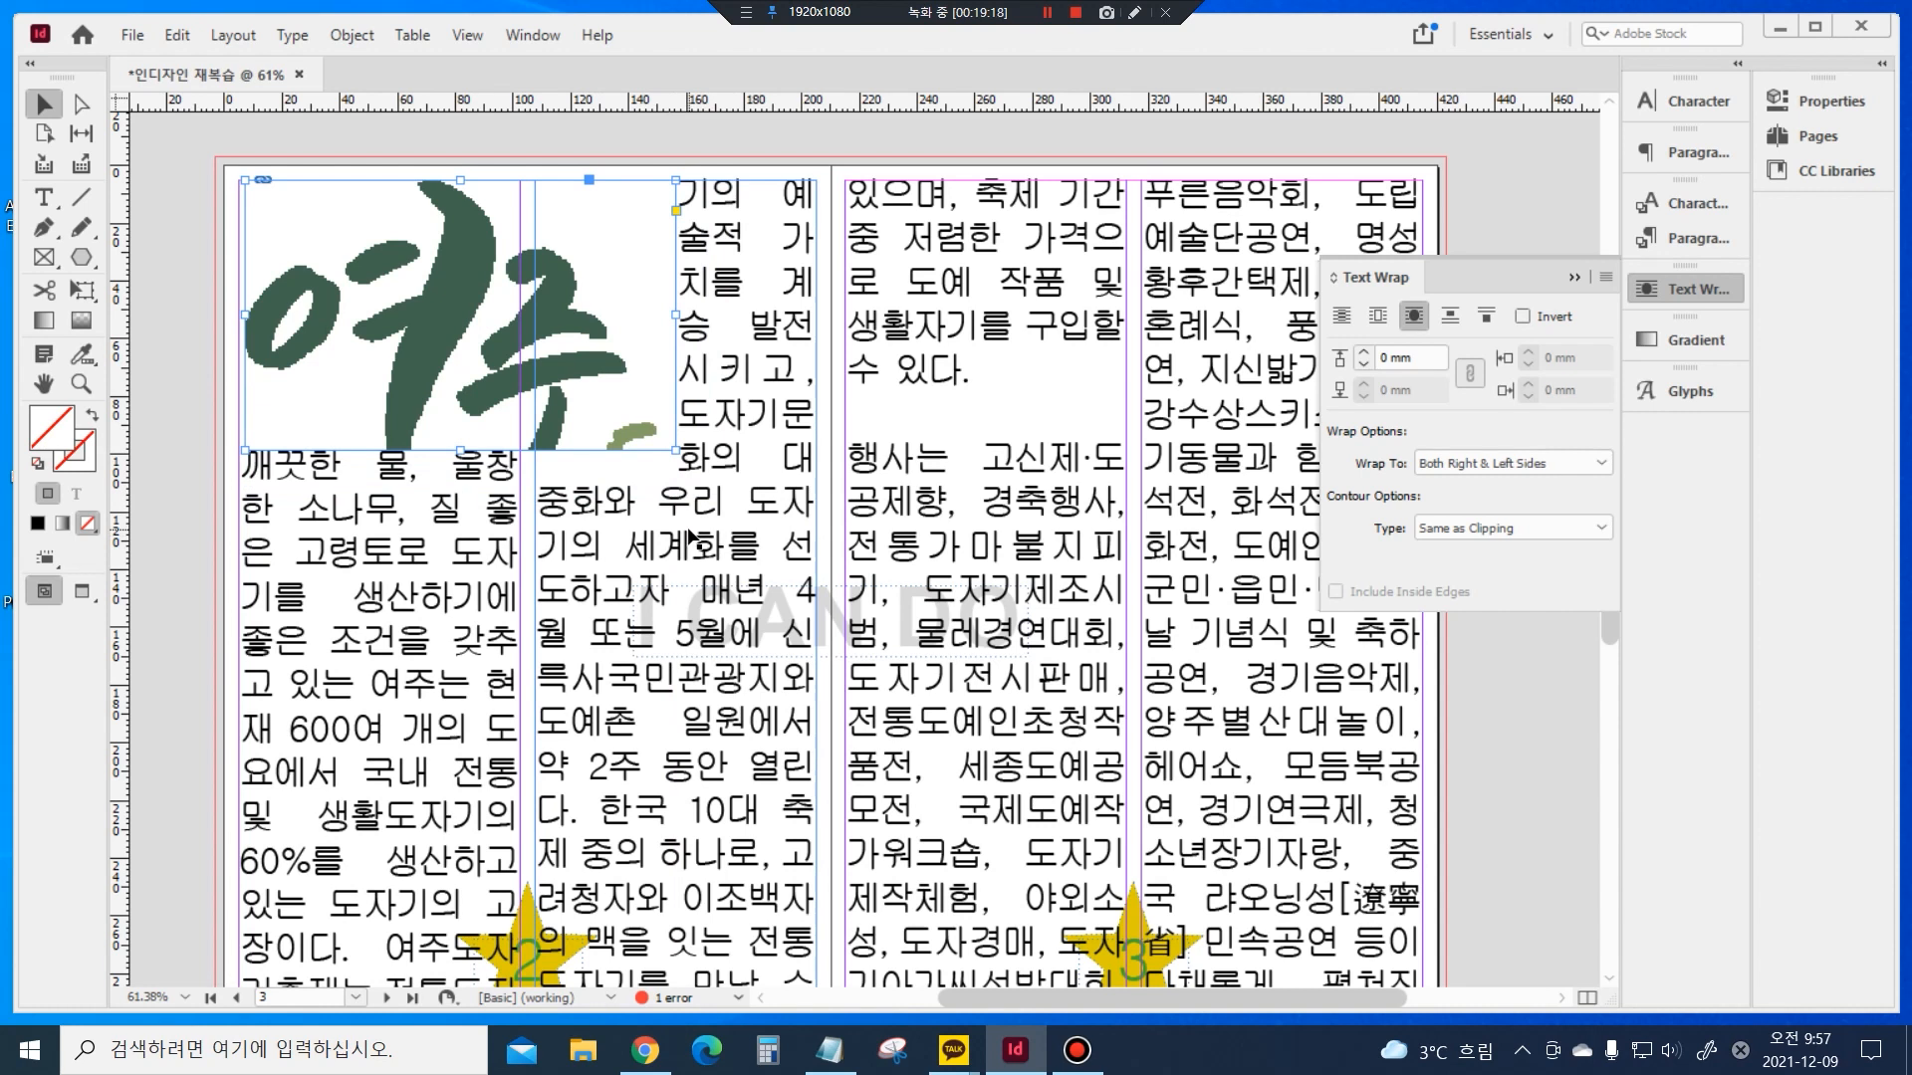
{"action": "key", "text": "ctrl+alt+shift+e"}
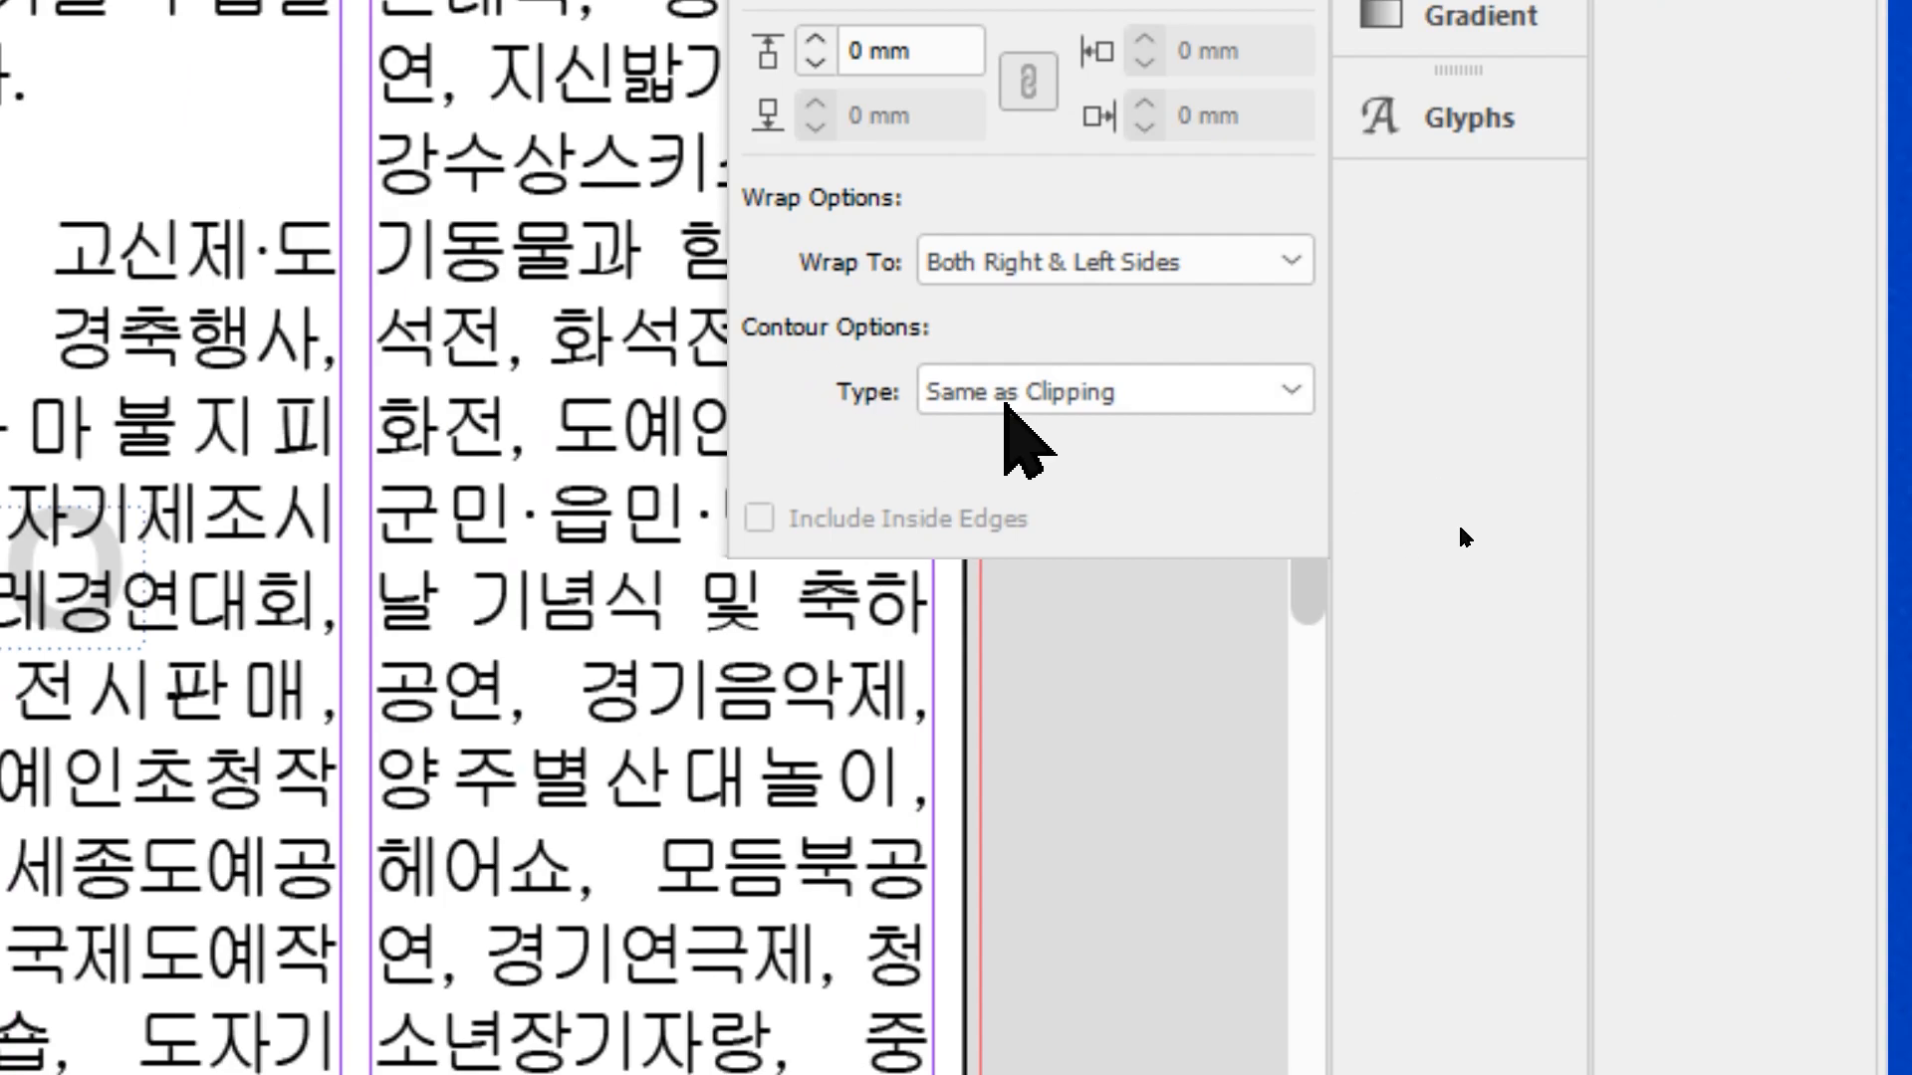
Set the 여주 도자기 artwork's text wrap contour to Detect Edges with a 3 mm offset
{"action": "left_click", "coordinate": [1005, 396]}
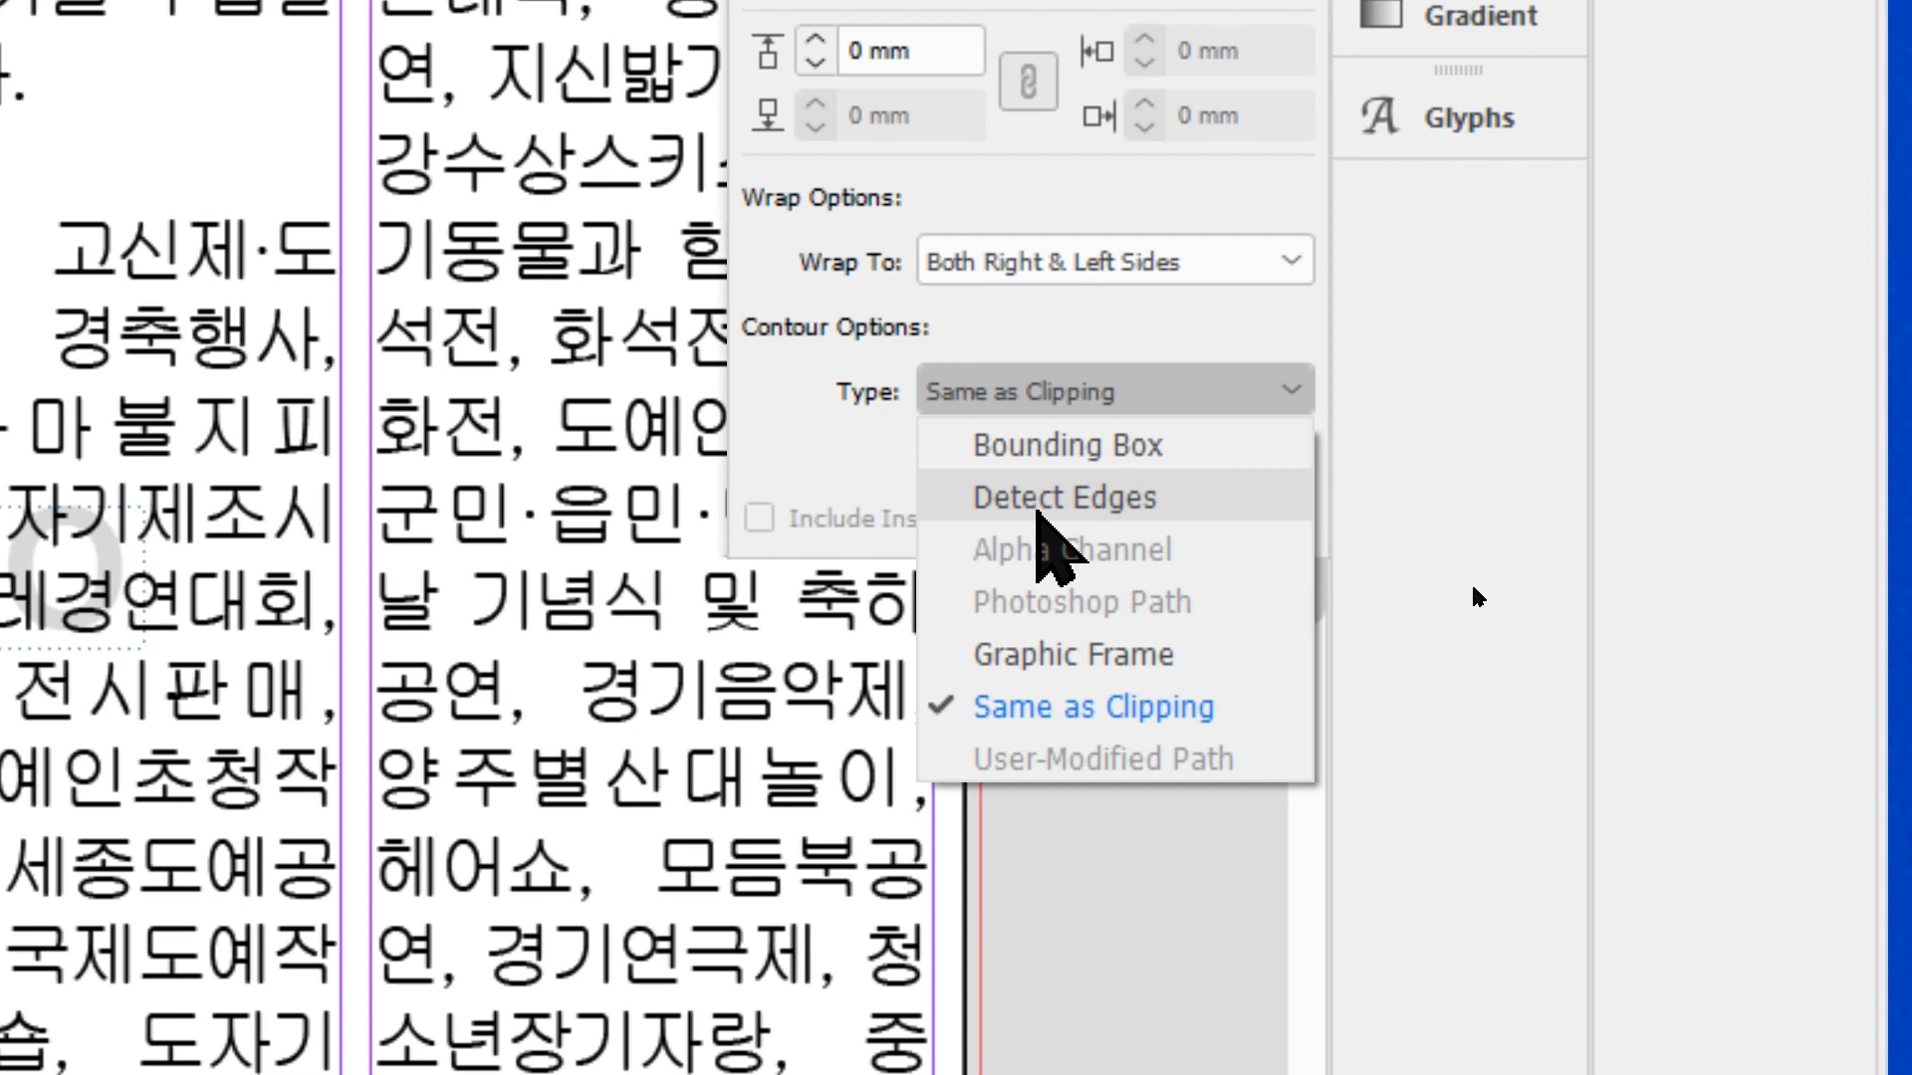
{"action": "left_click", "coordinate": [1038, 510]}
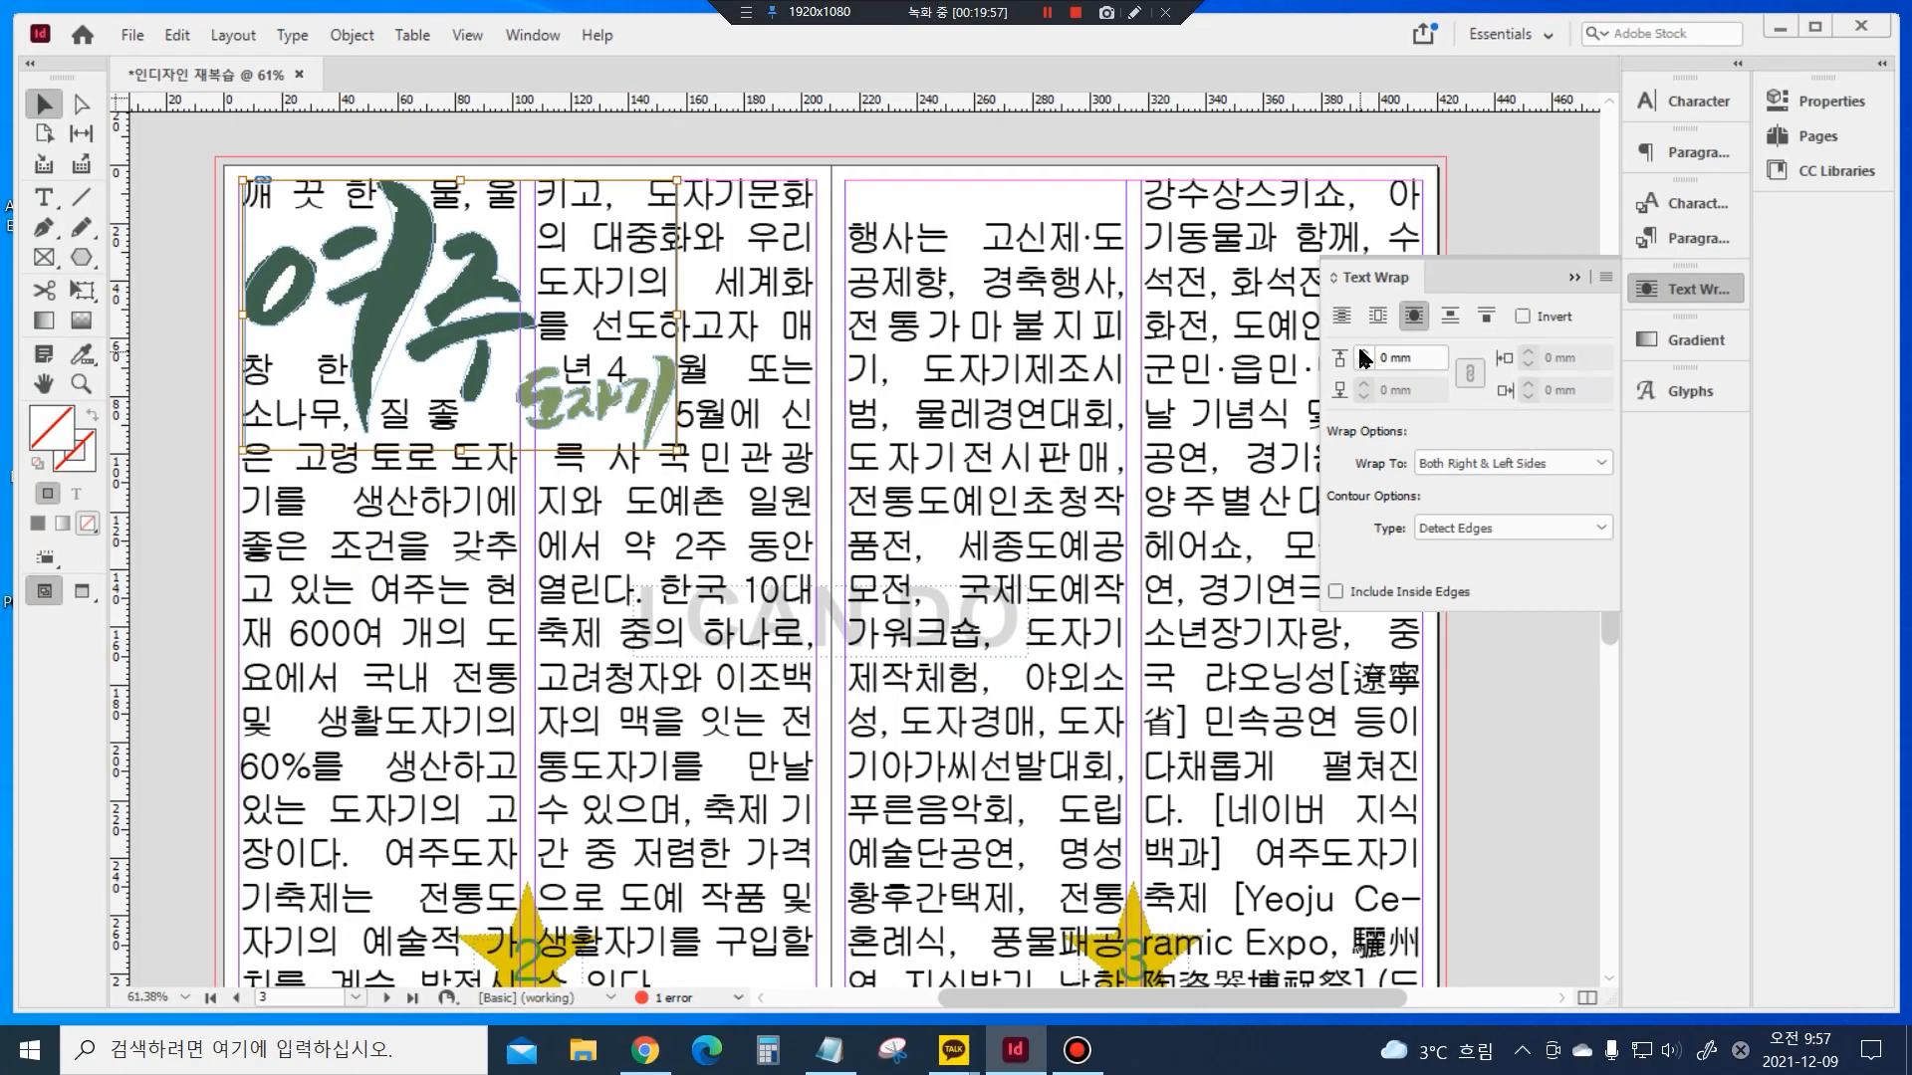
{"action": "left_click", "coordinate": [1359, 350]}
{"action": "left_click", "coordinate": [1359, 350]}
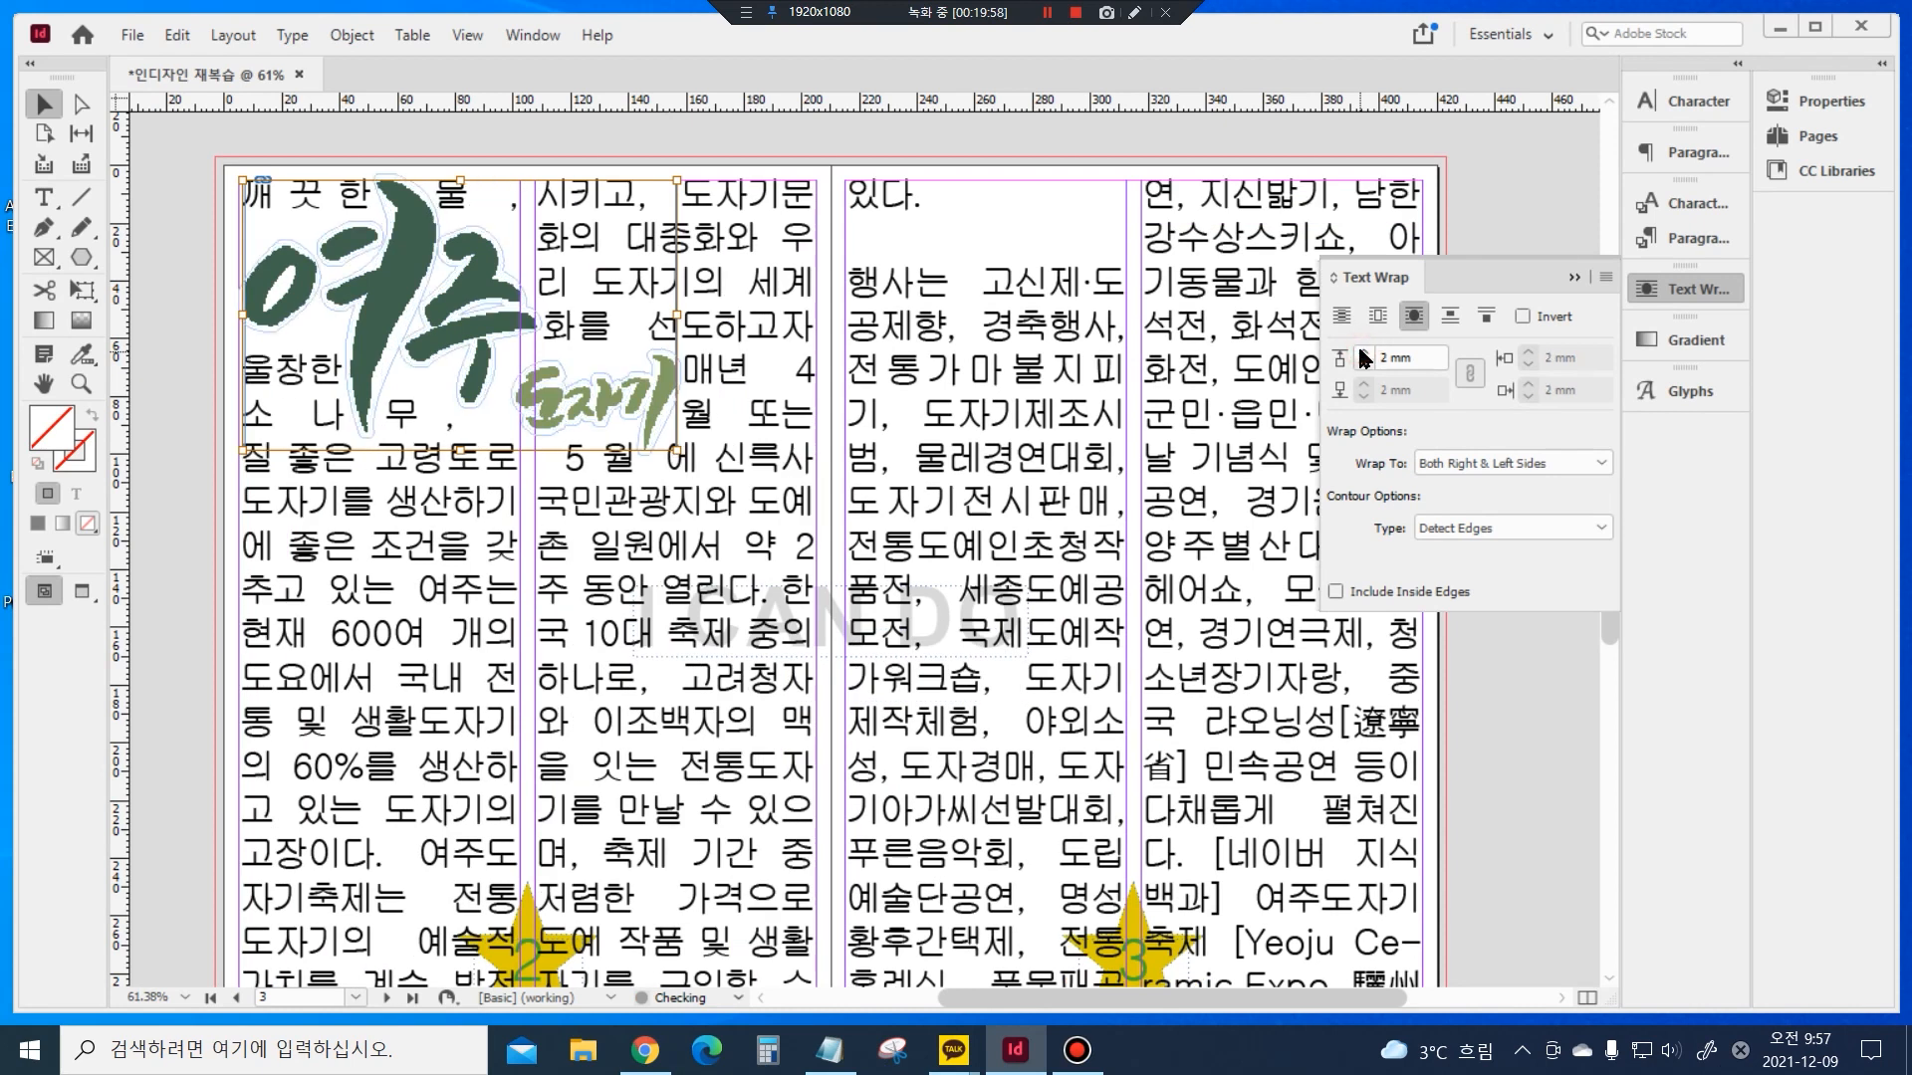
{"action": "left_click", "coordinate": [1359, 349]}
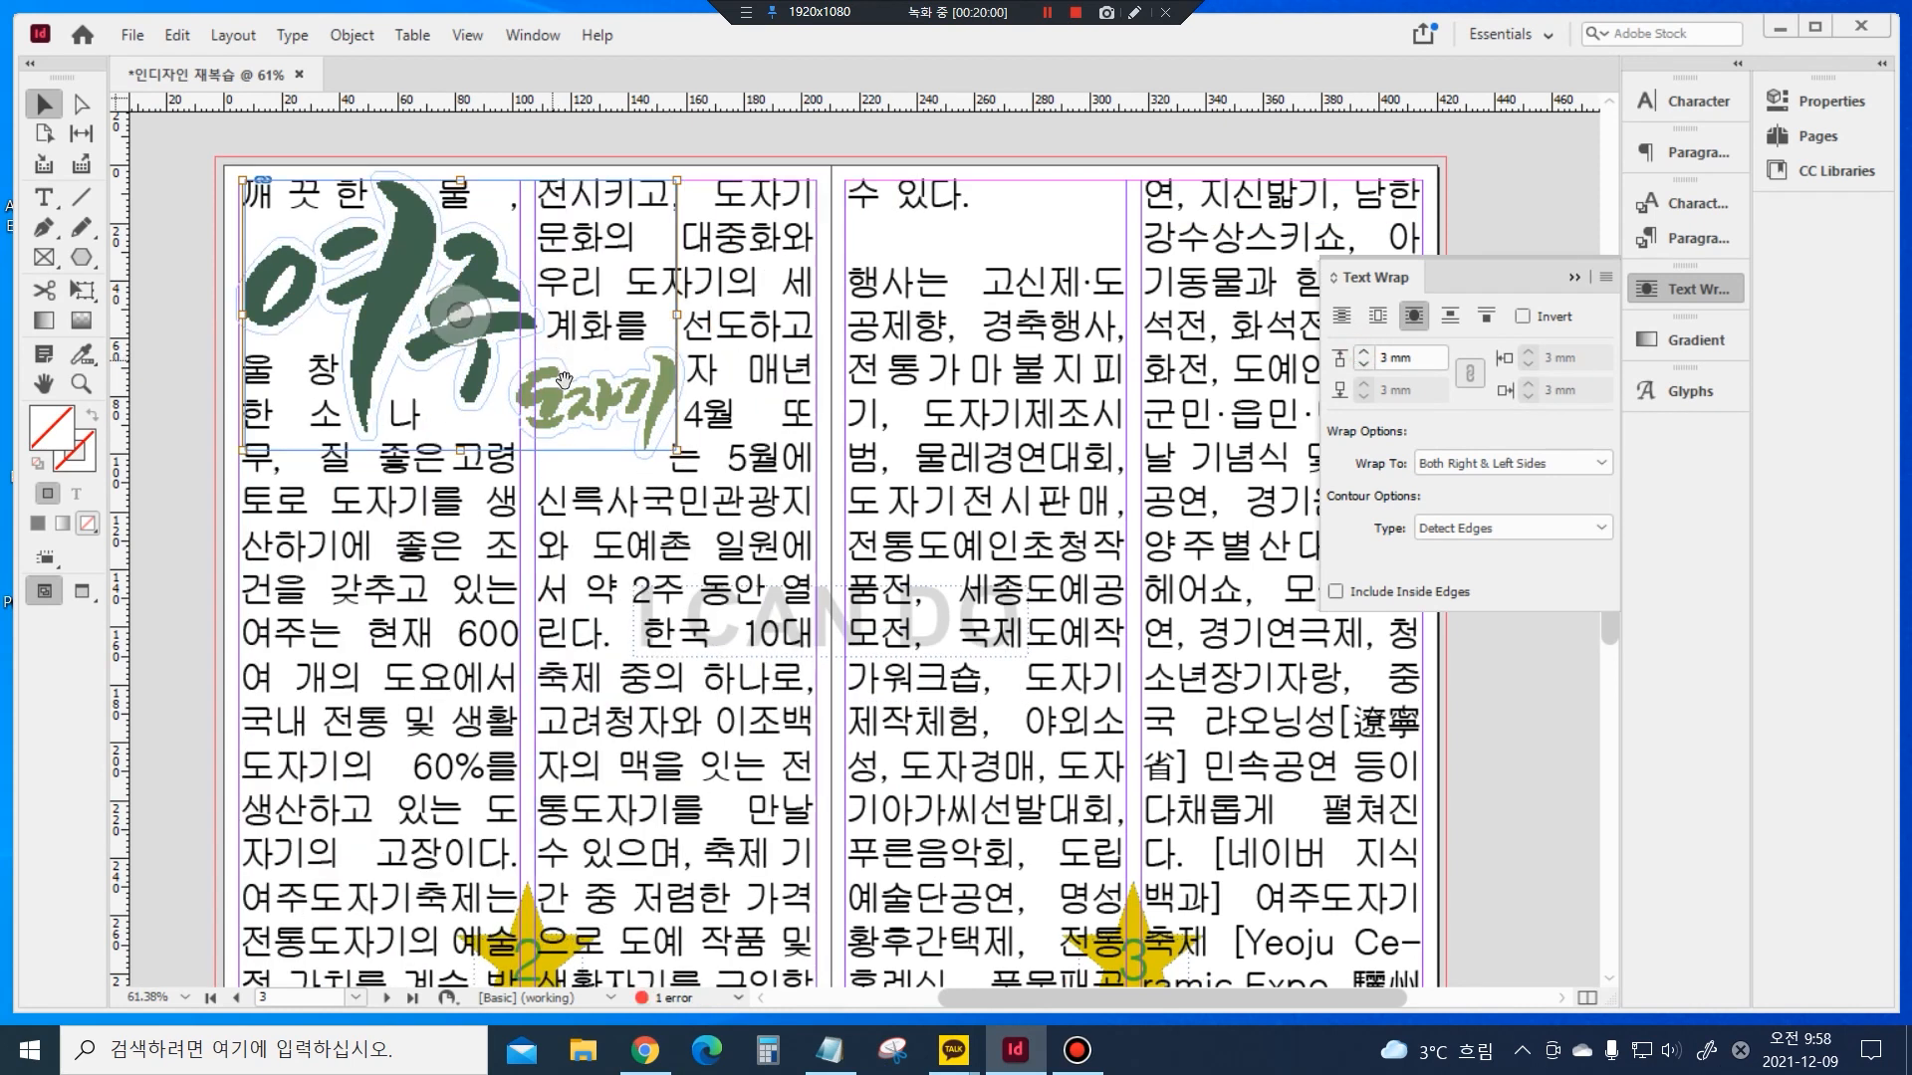
{"action": "left_click", "coordinate": [378, 381]}
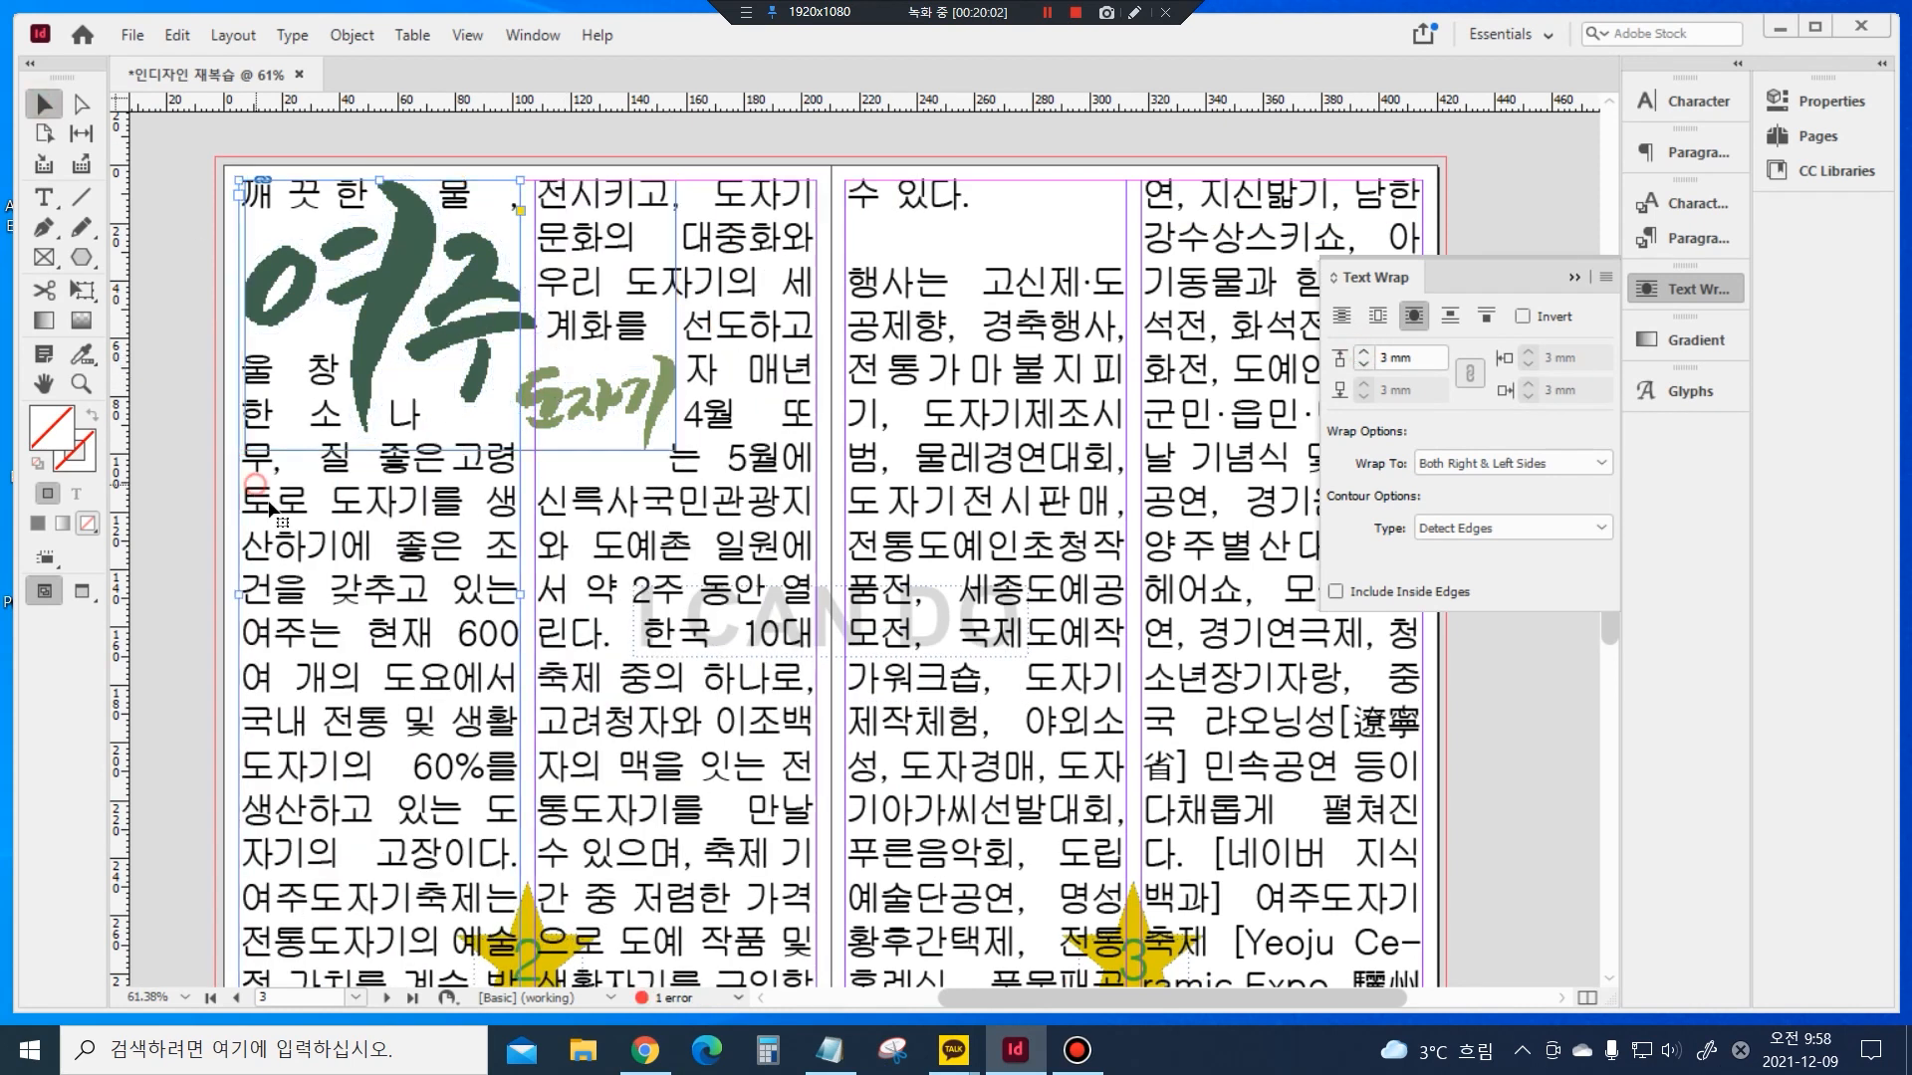
{"action": "left_click_drag", "start_coordinate": [379, 380], "coordinate": [370, 356]}
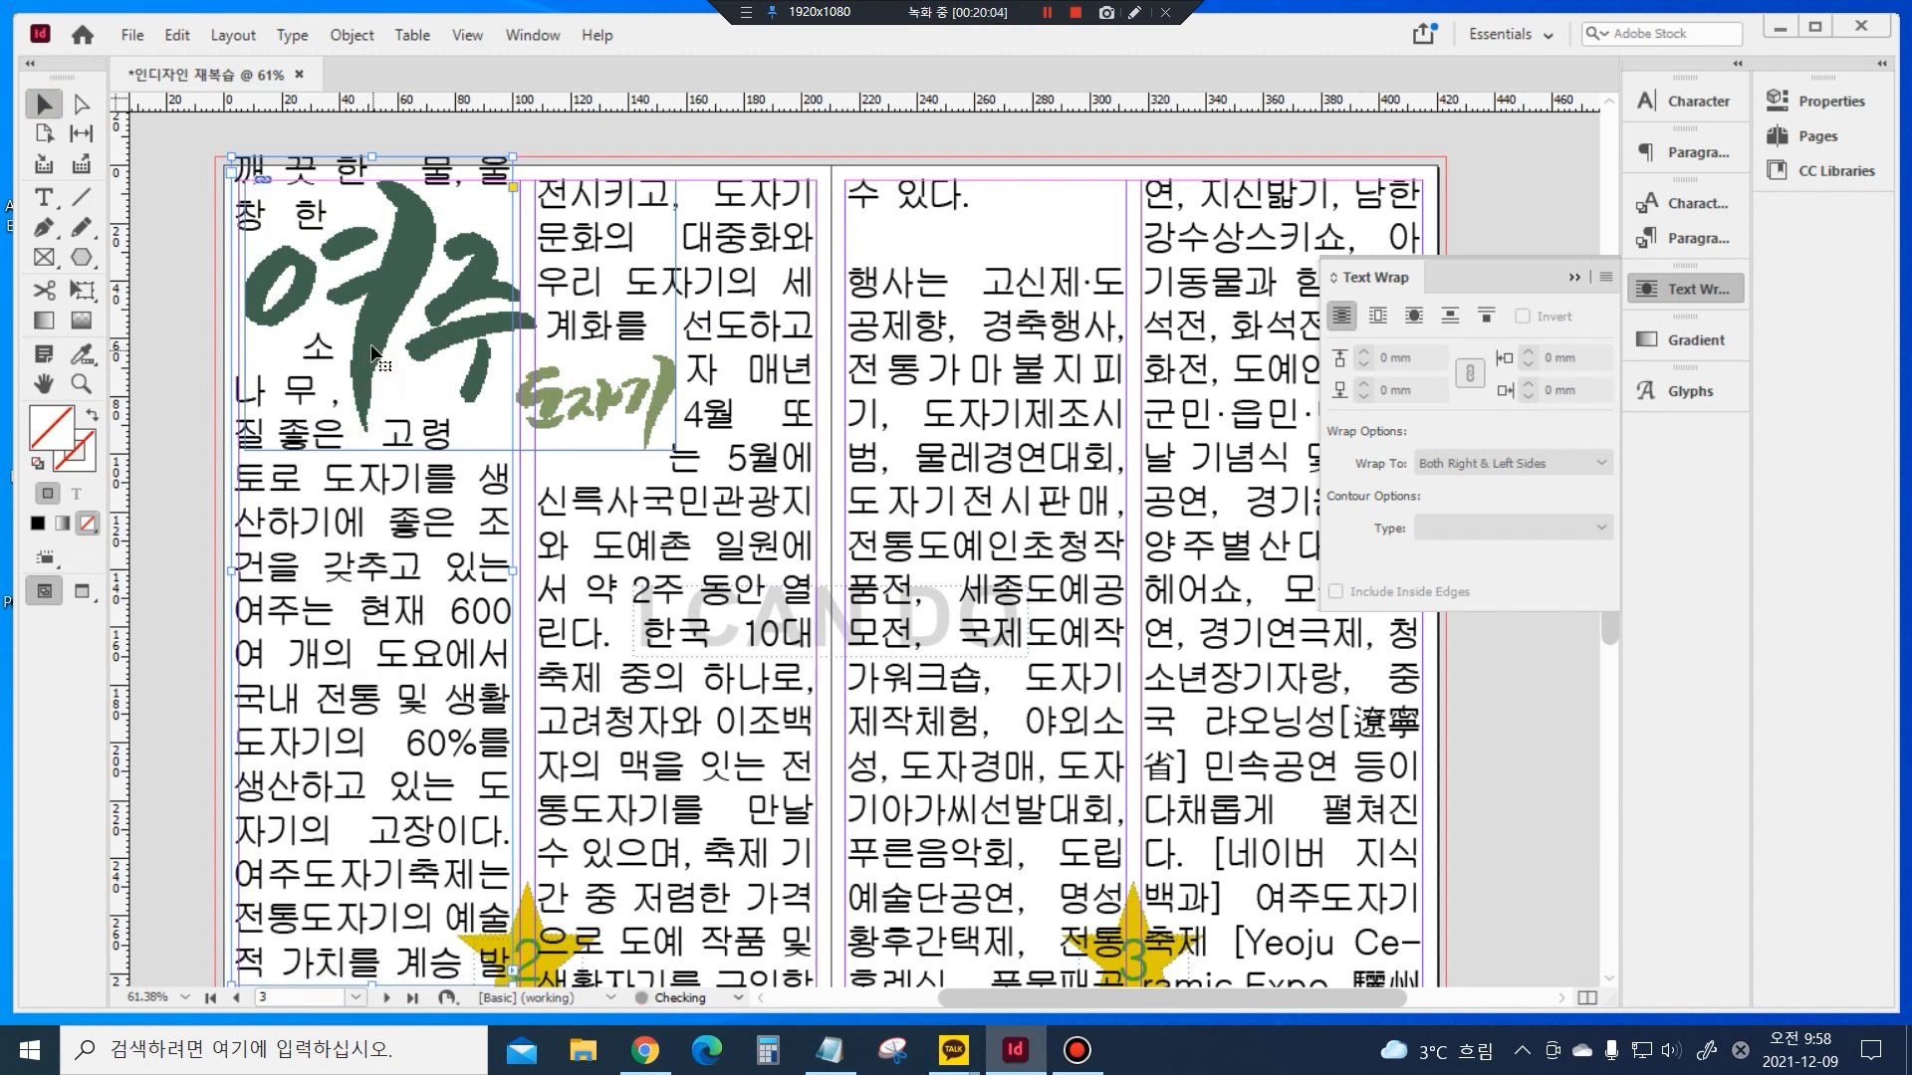
{"action": "key", "text": "ctrl+z"}
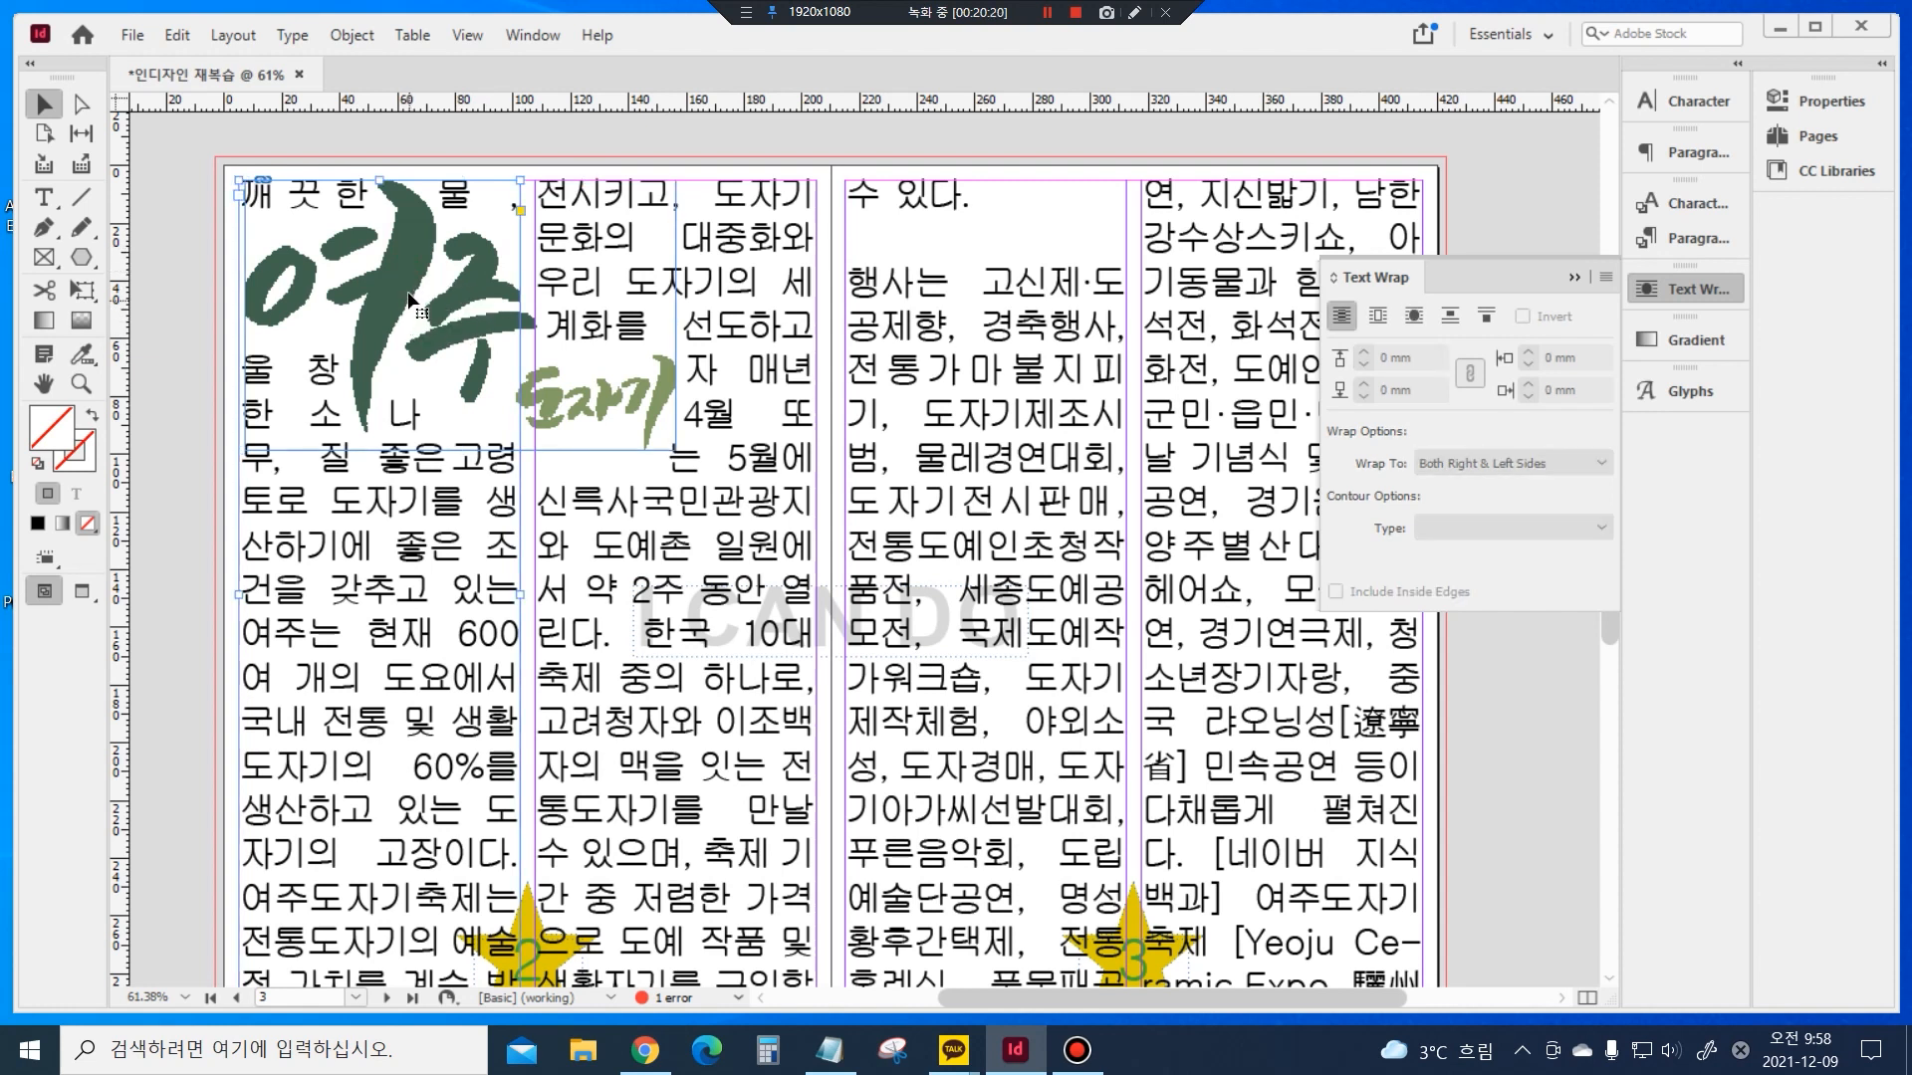
Nudge the 여주 도자기 artwork straight up until its top extends past the upper edge of page 2
{"action": "left_click", "coordinate": [459, 315]}
{"action": "key", "text": "Up"}
{"action": "key", "text": "Up"}
{"action": "key", "text": "Up"}
{"action": "key", "text": "Up"}
{"action": "key", "text": "Up"}
{"action": "key", "text": "Up"}
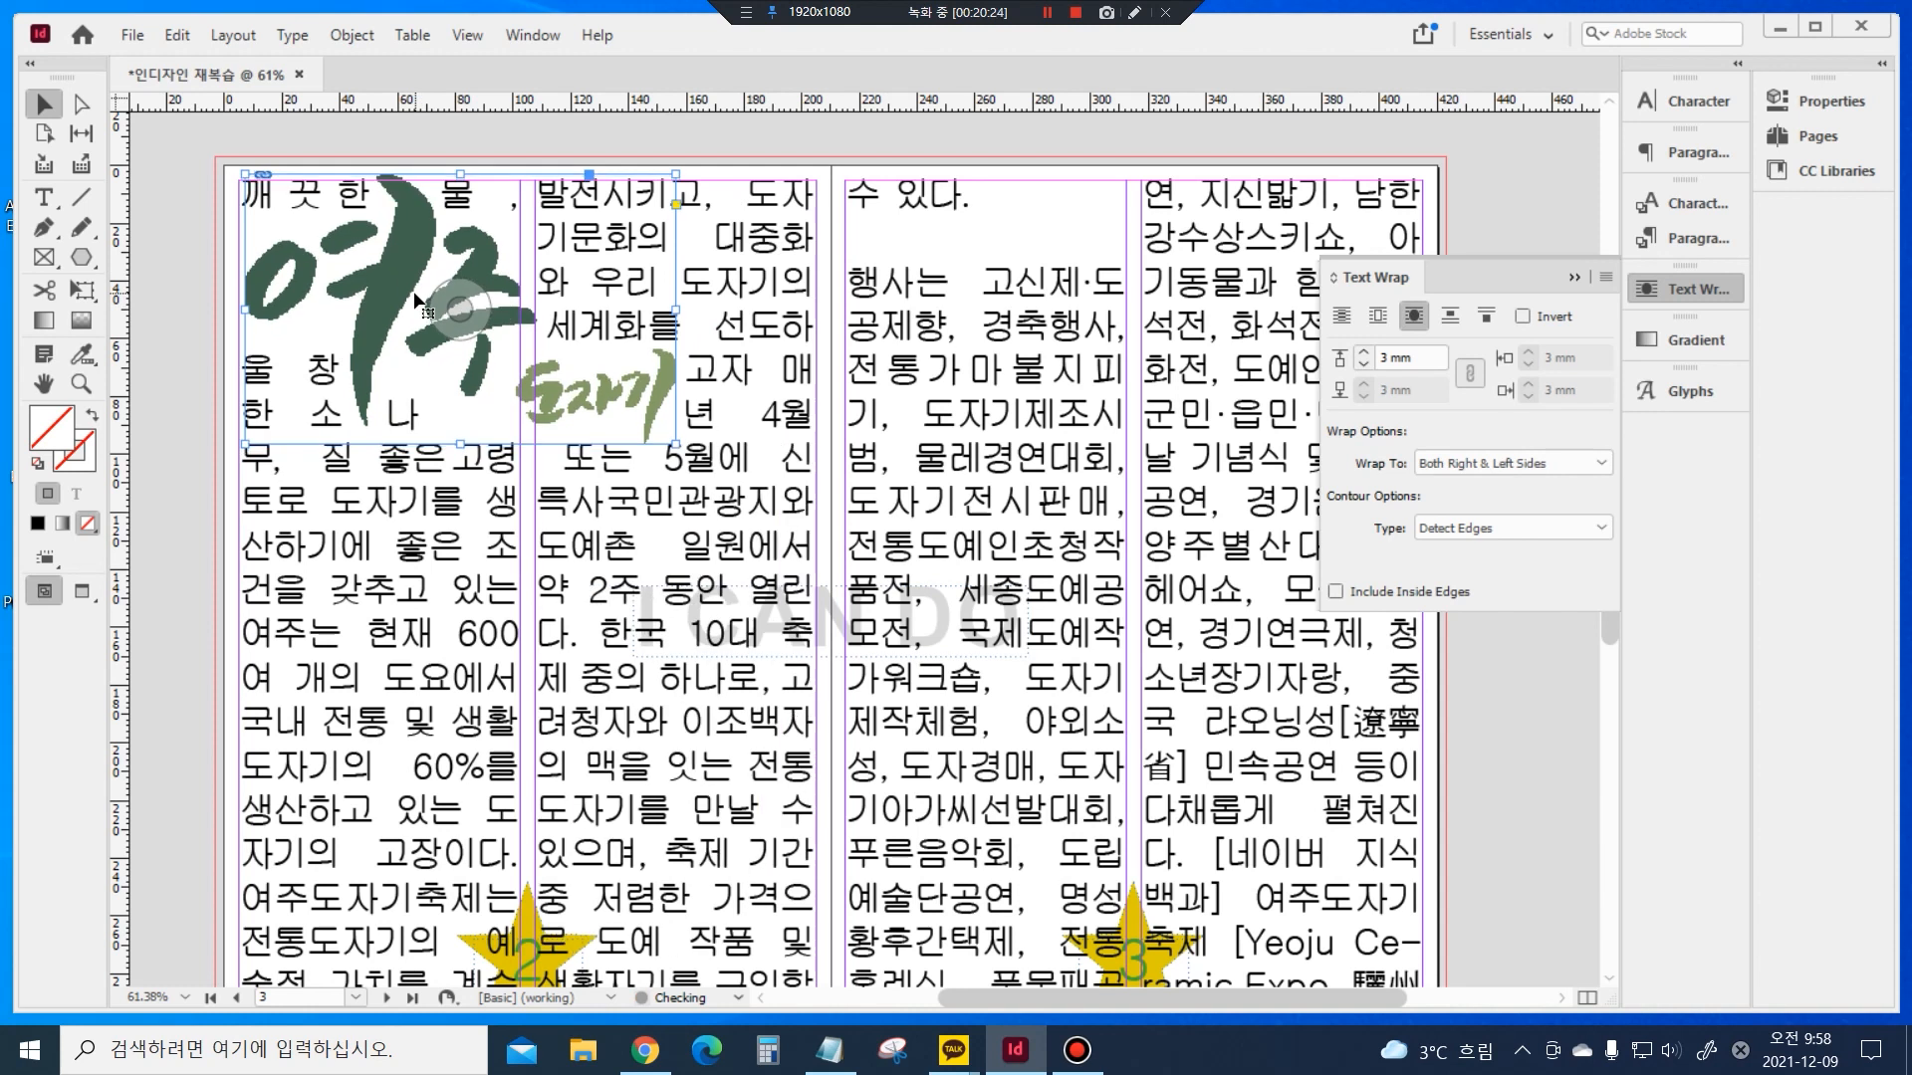
{"action": "key", "text": "Up"}
{"action": "key", "text": "Up"}
{"action": "key", "text": "Up"}
{"action": "key", "text": "Up"}
{"action": "key", "text": "Up"}
{"action": "key", "text": "Up"}
{"action": "key", "text": "Up"}
{"action": "key", "text": "Up"}
{"action": "key", "text": "Up"}
{"action": "key", "text": "Up"}
{"action": "key", "text": "Up"}
{"action": "key", "text": "Up"}
{"action": "key", "text": "Up"}
{"action": "key", "text": "Up"}
{"action": "key", "text": "Up"}
{"action": "key", "text": "Up"}
{"action": "key", "text": "Up"}
{"action": "key", "text": "Up"}
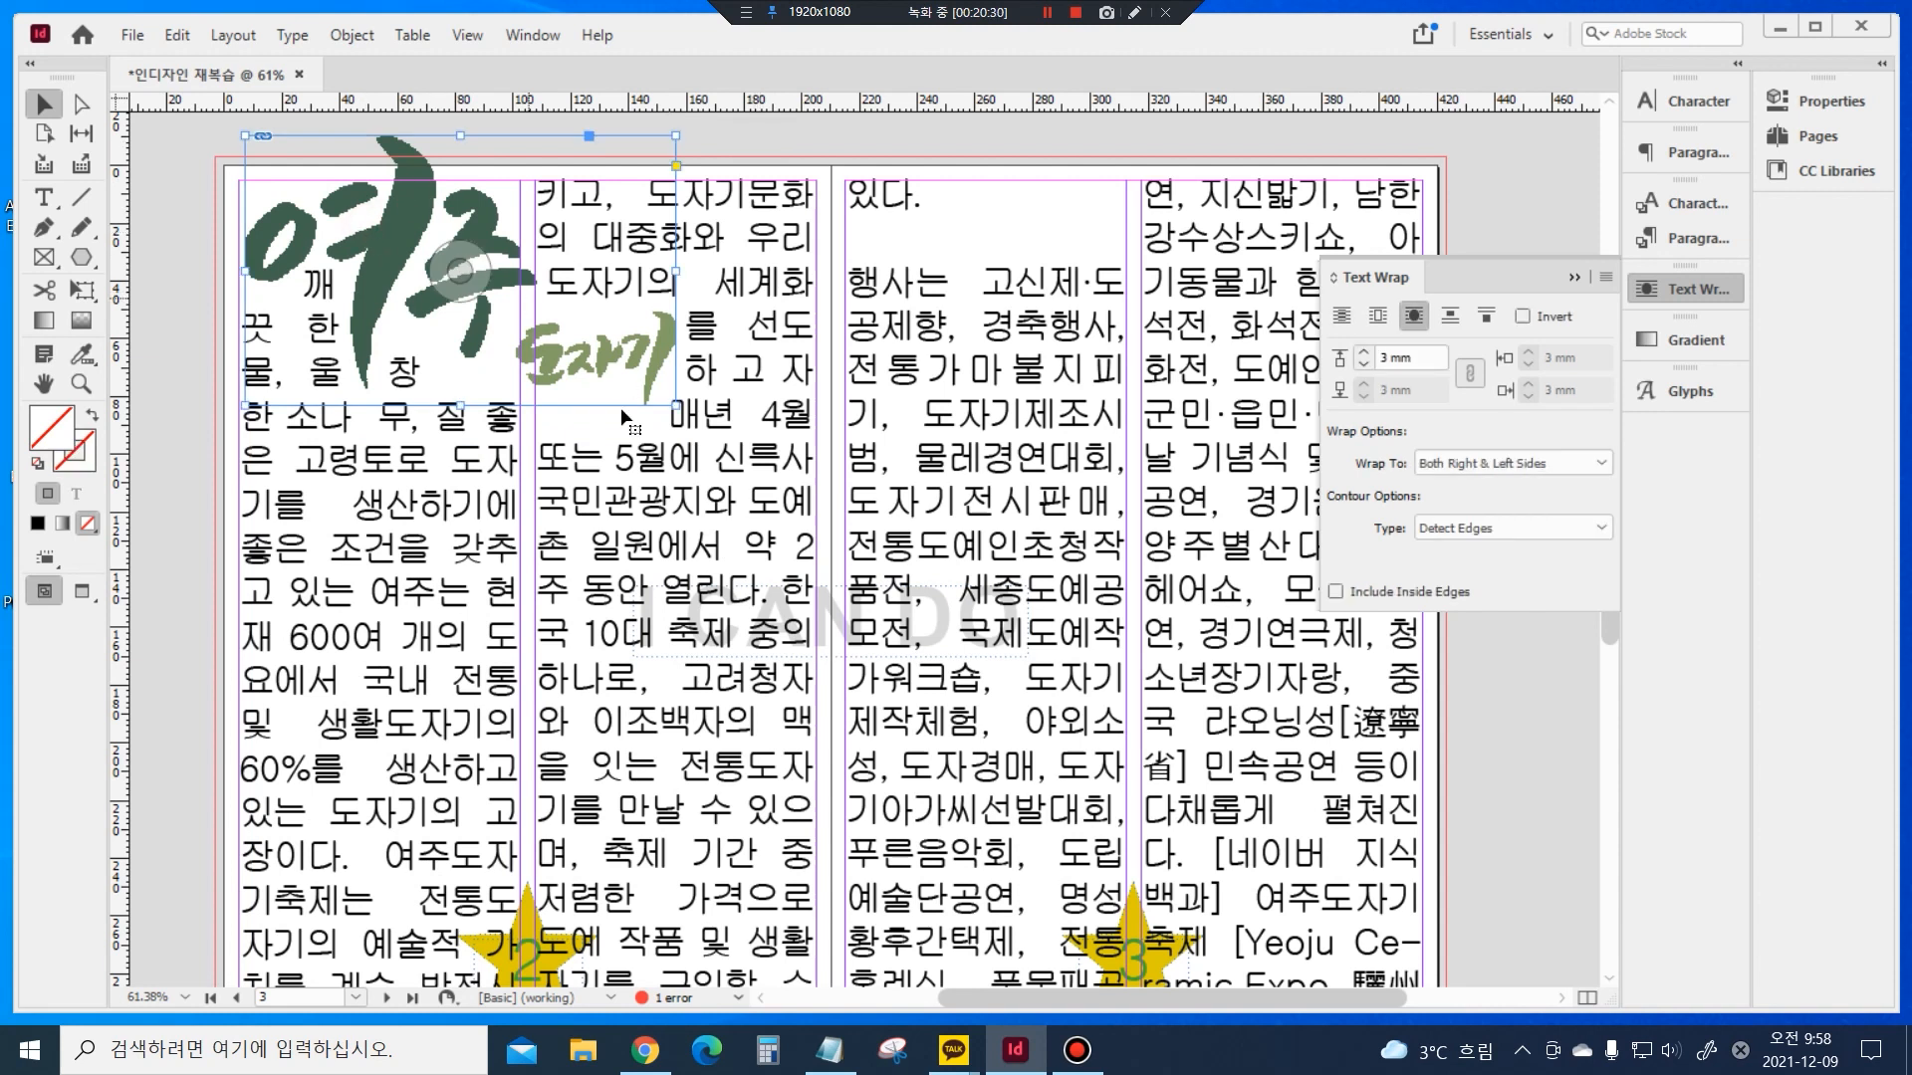
{"action": "left_click", "coordinate": [430, 453]}
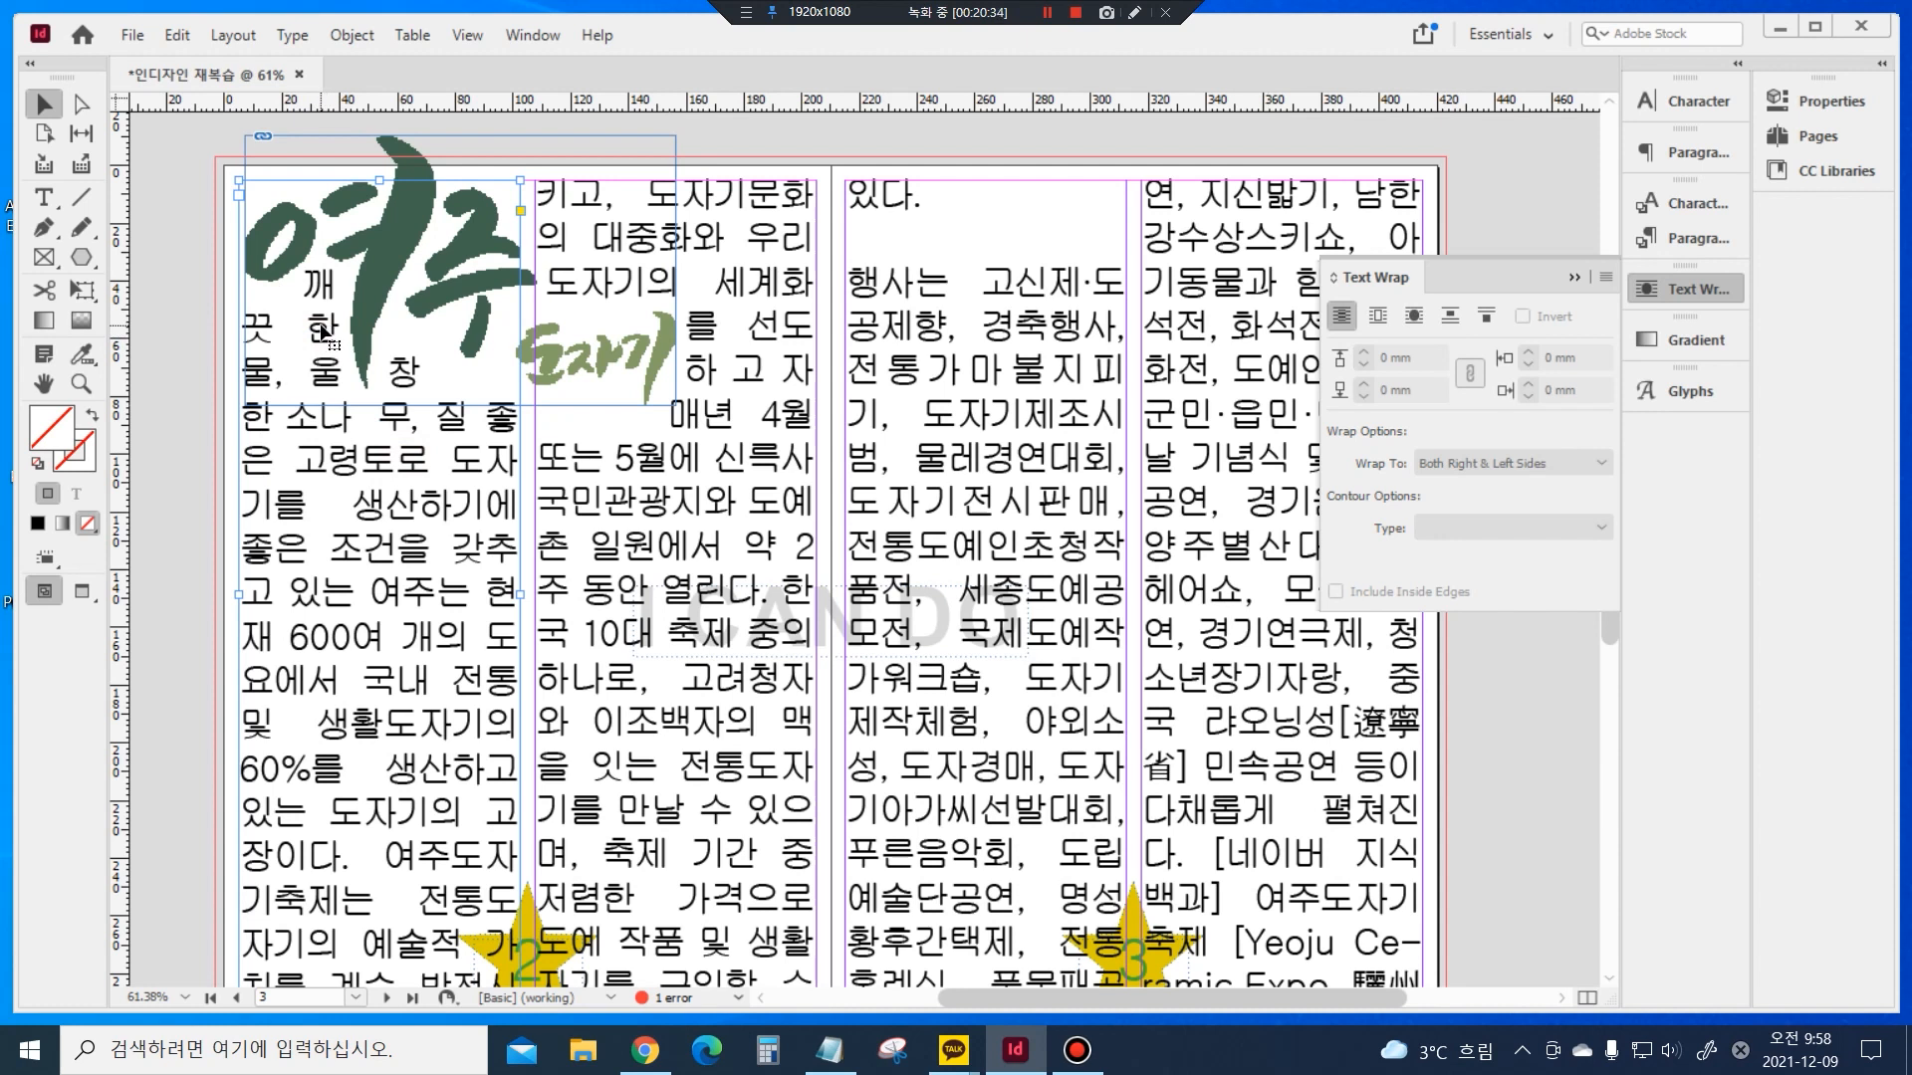
{"action": "left_click", "coordinate": [460, 269]}
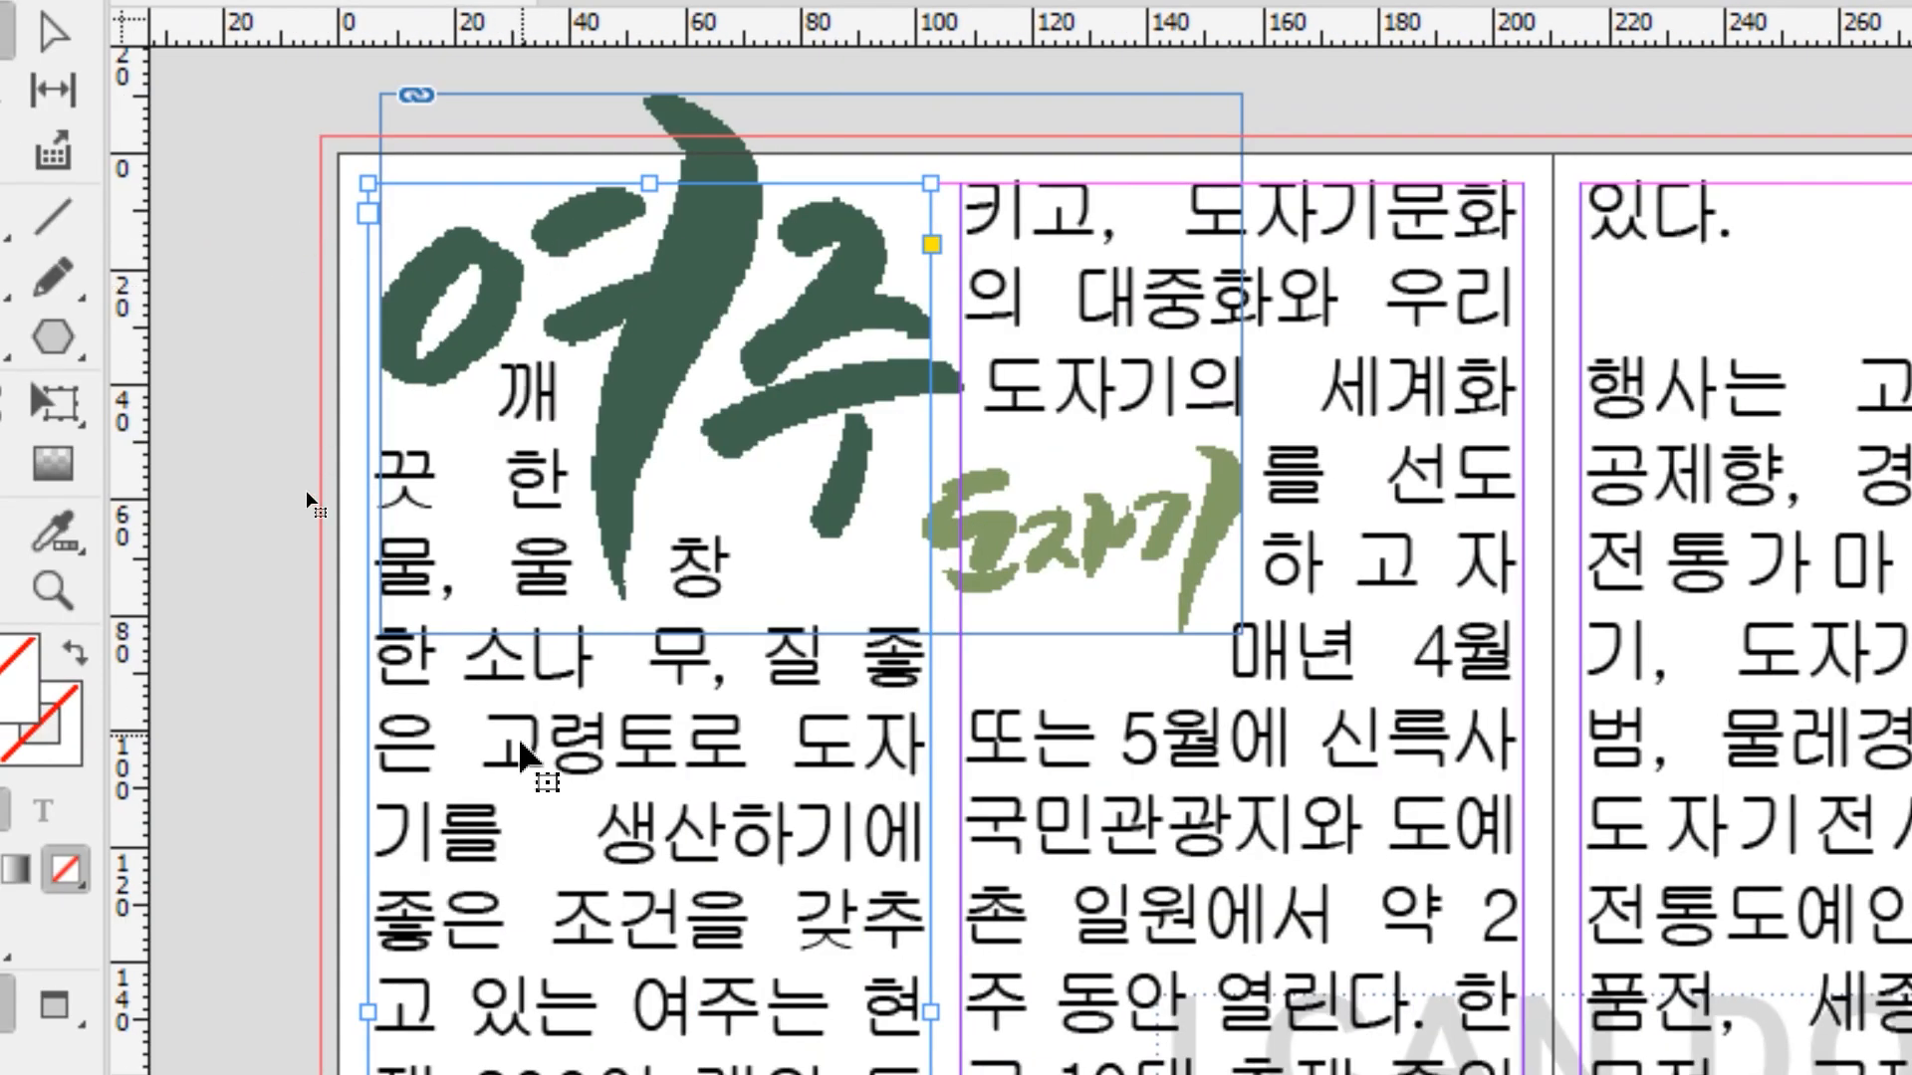
{"action": "left_click", "coordinate": [654, 347]}
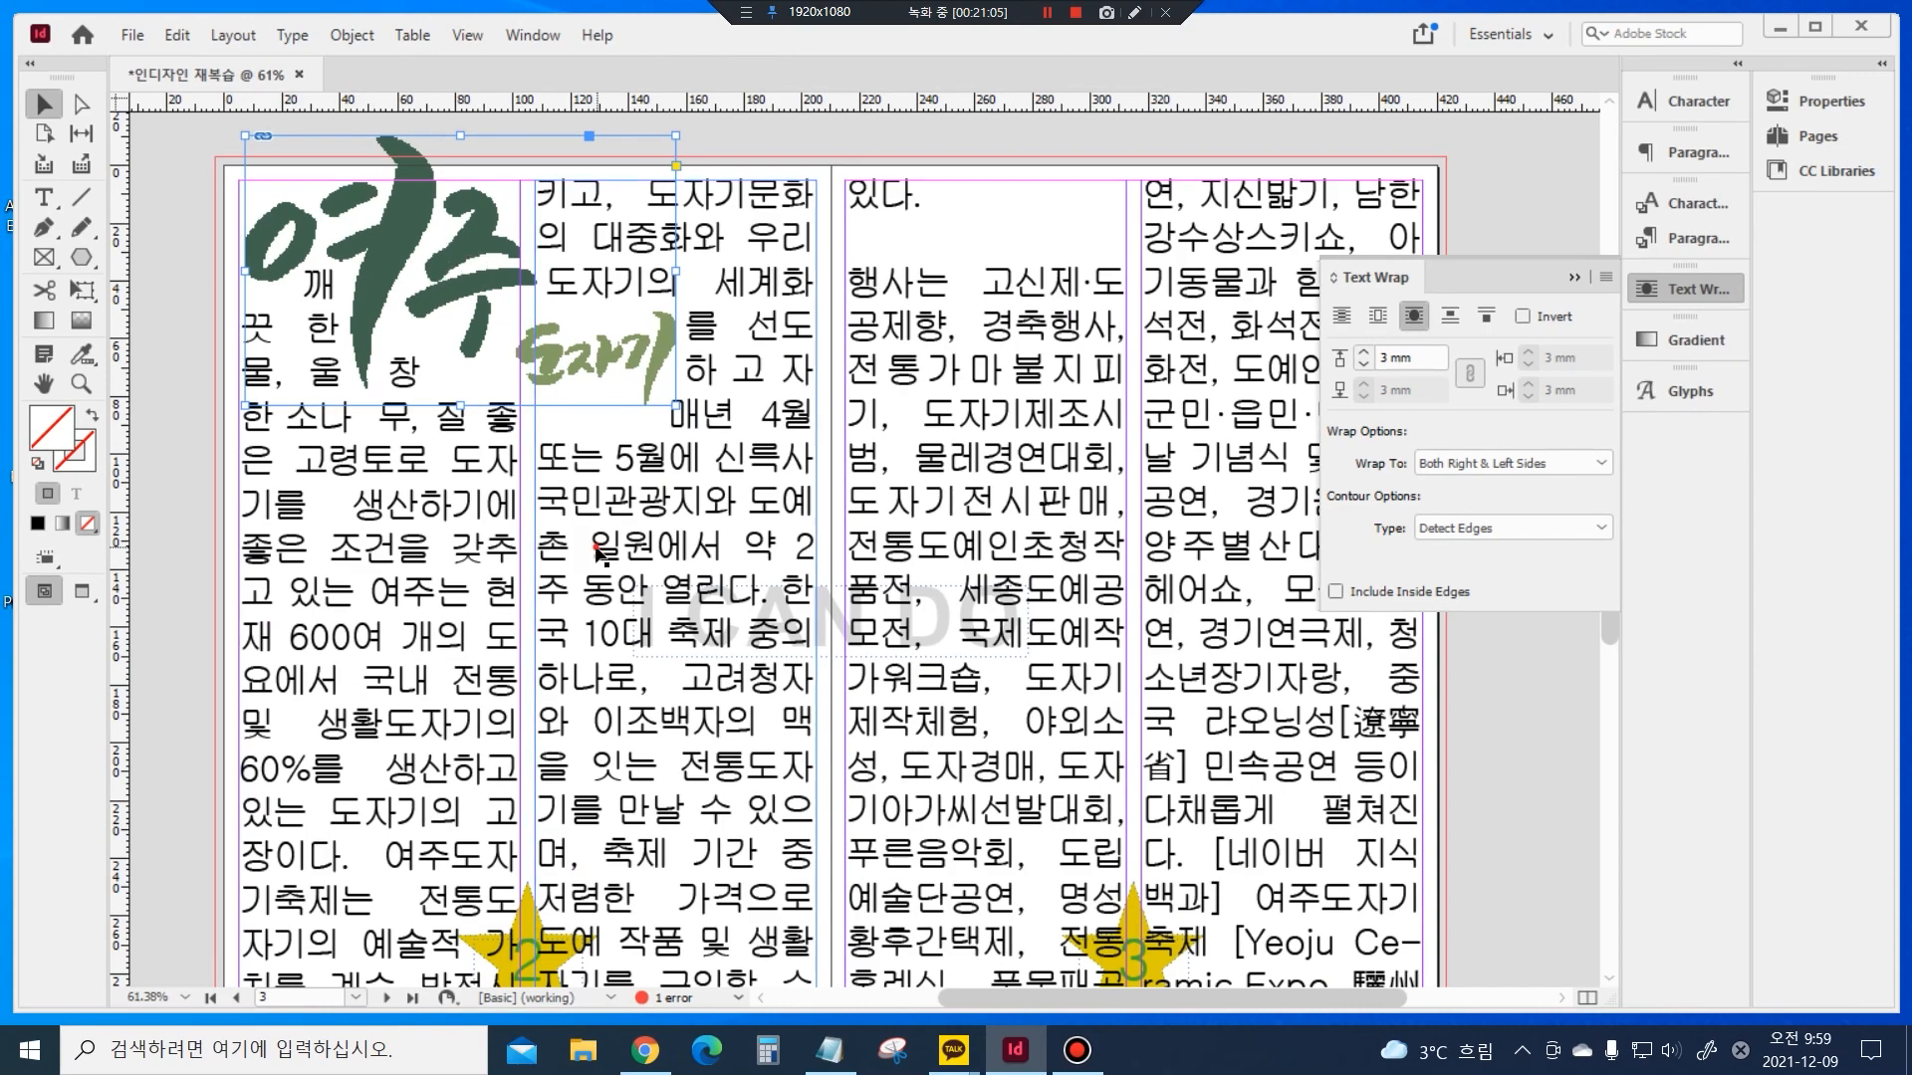
{"action": "left_click", "coordinate": [936, 925]}
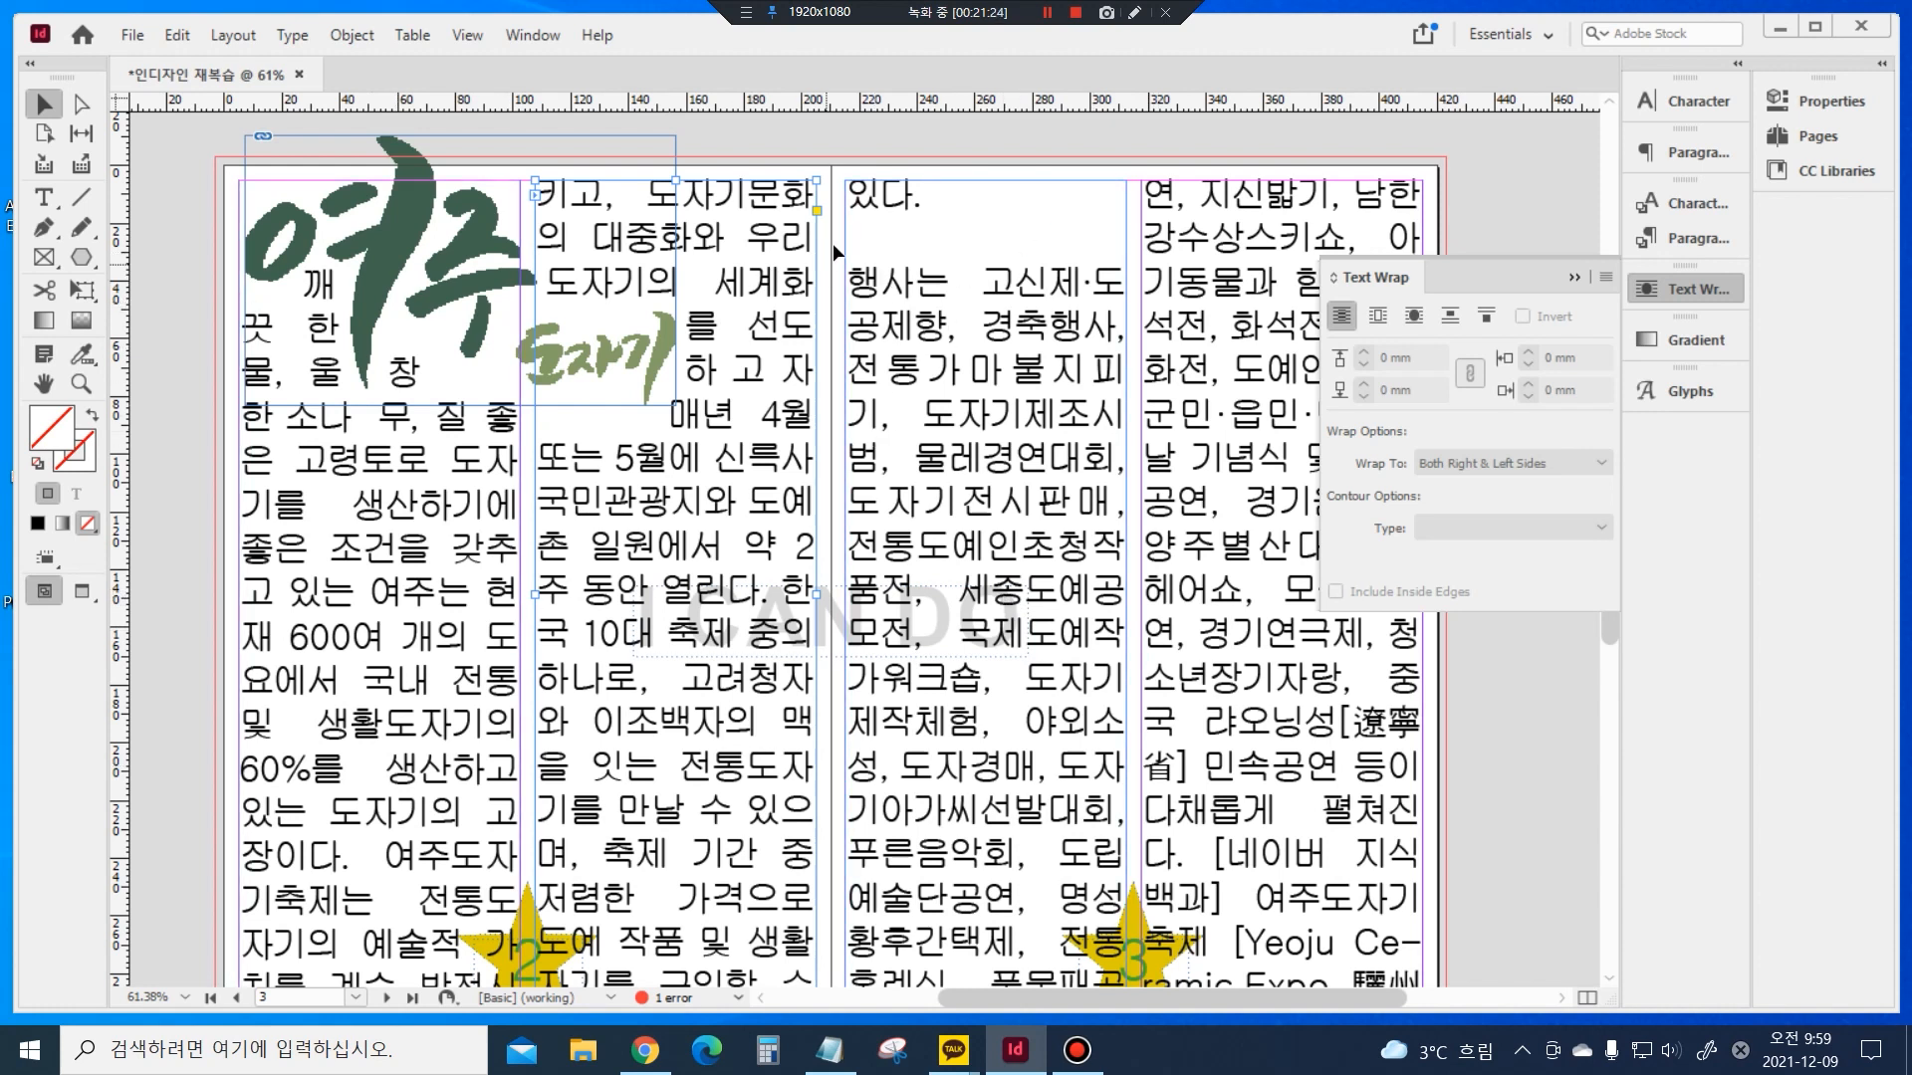
Give the 행사는 paragraph in page 3's first column a drop cap two lines high
{"action": "left_click", "coordinate": [869, 304]}
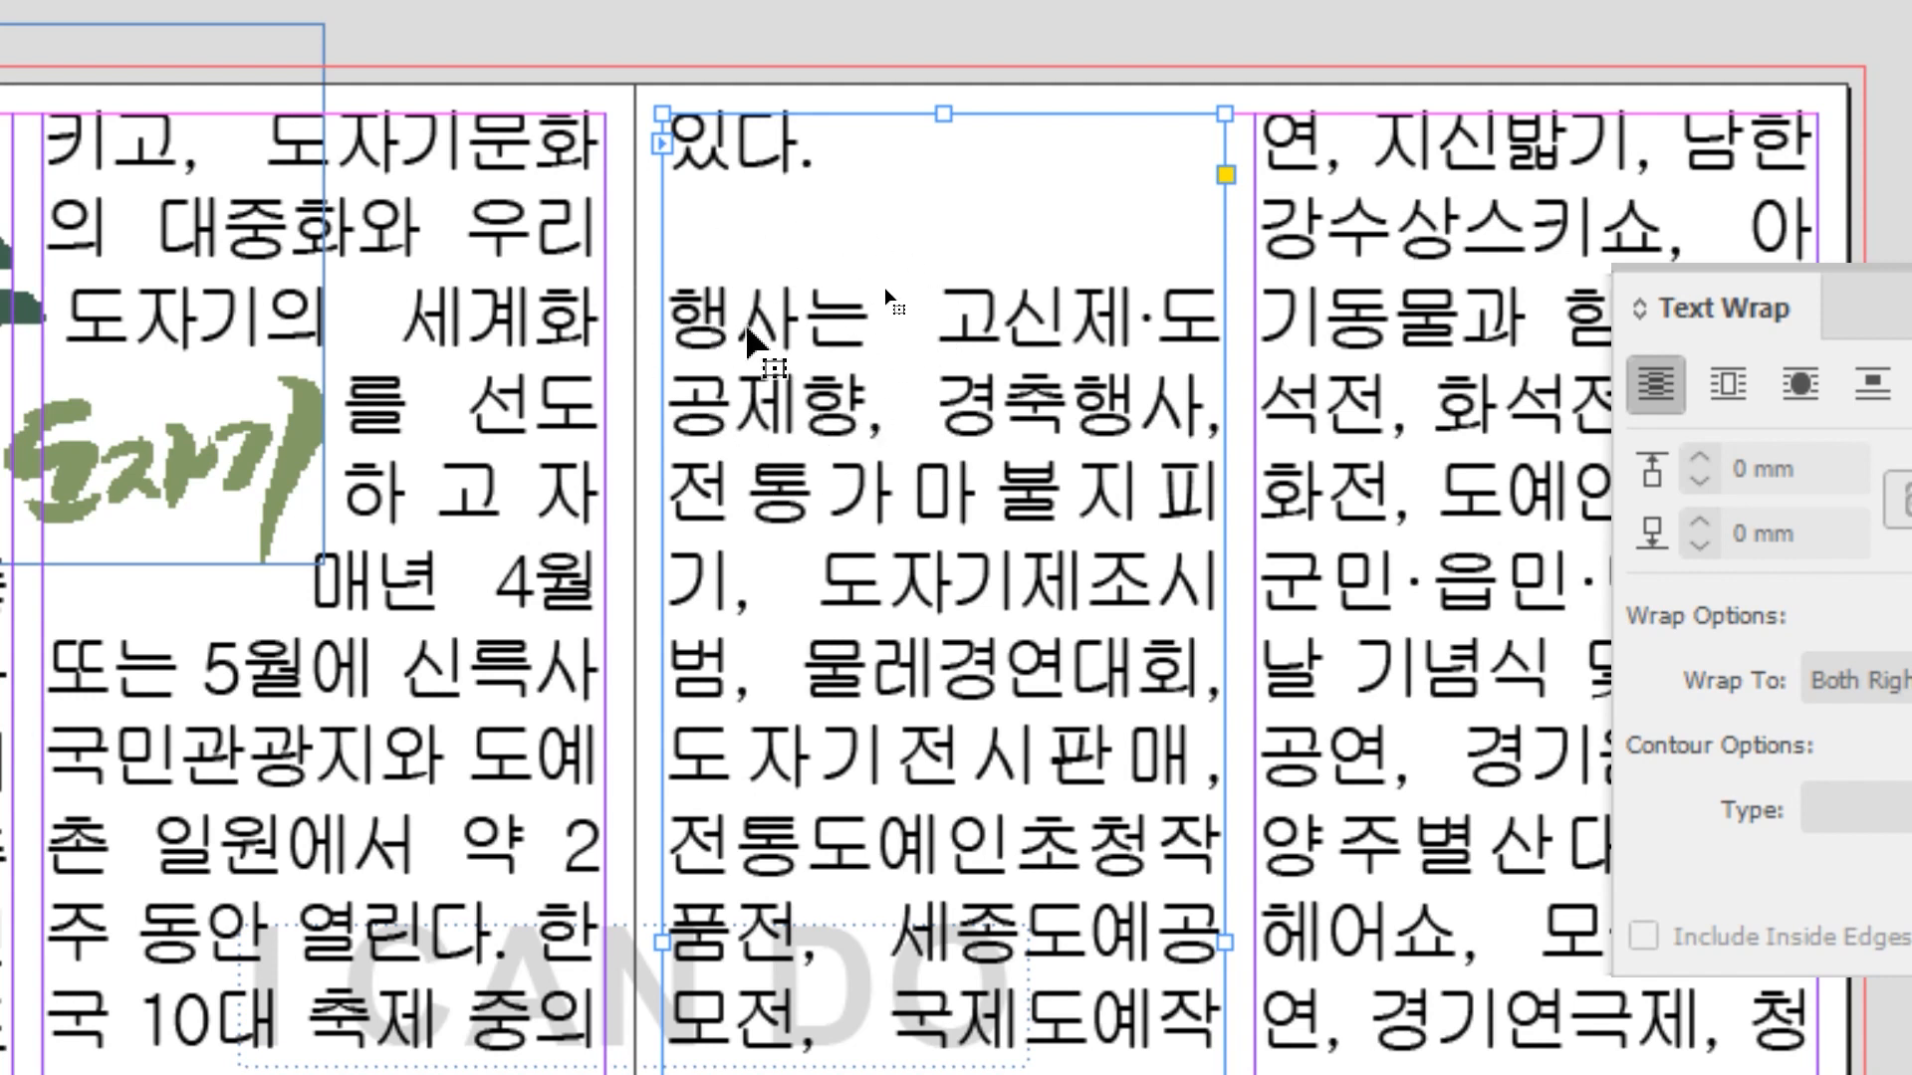
{"action": "double_click", "coordinate": [787, 324]}
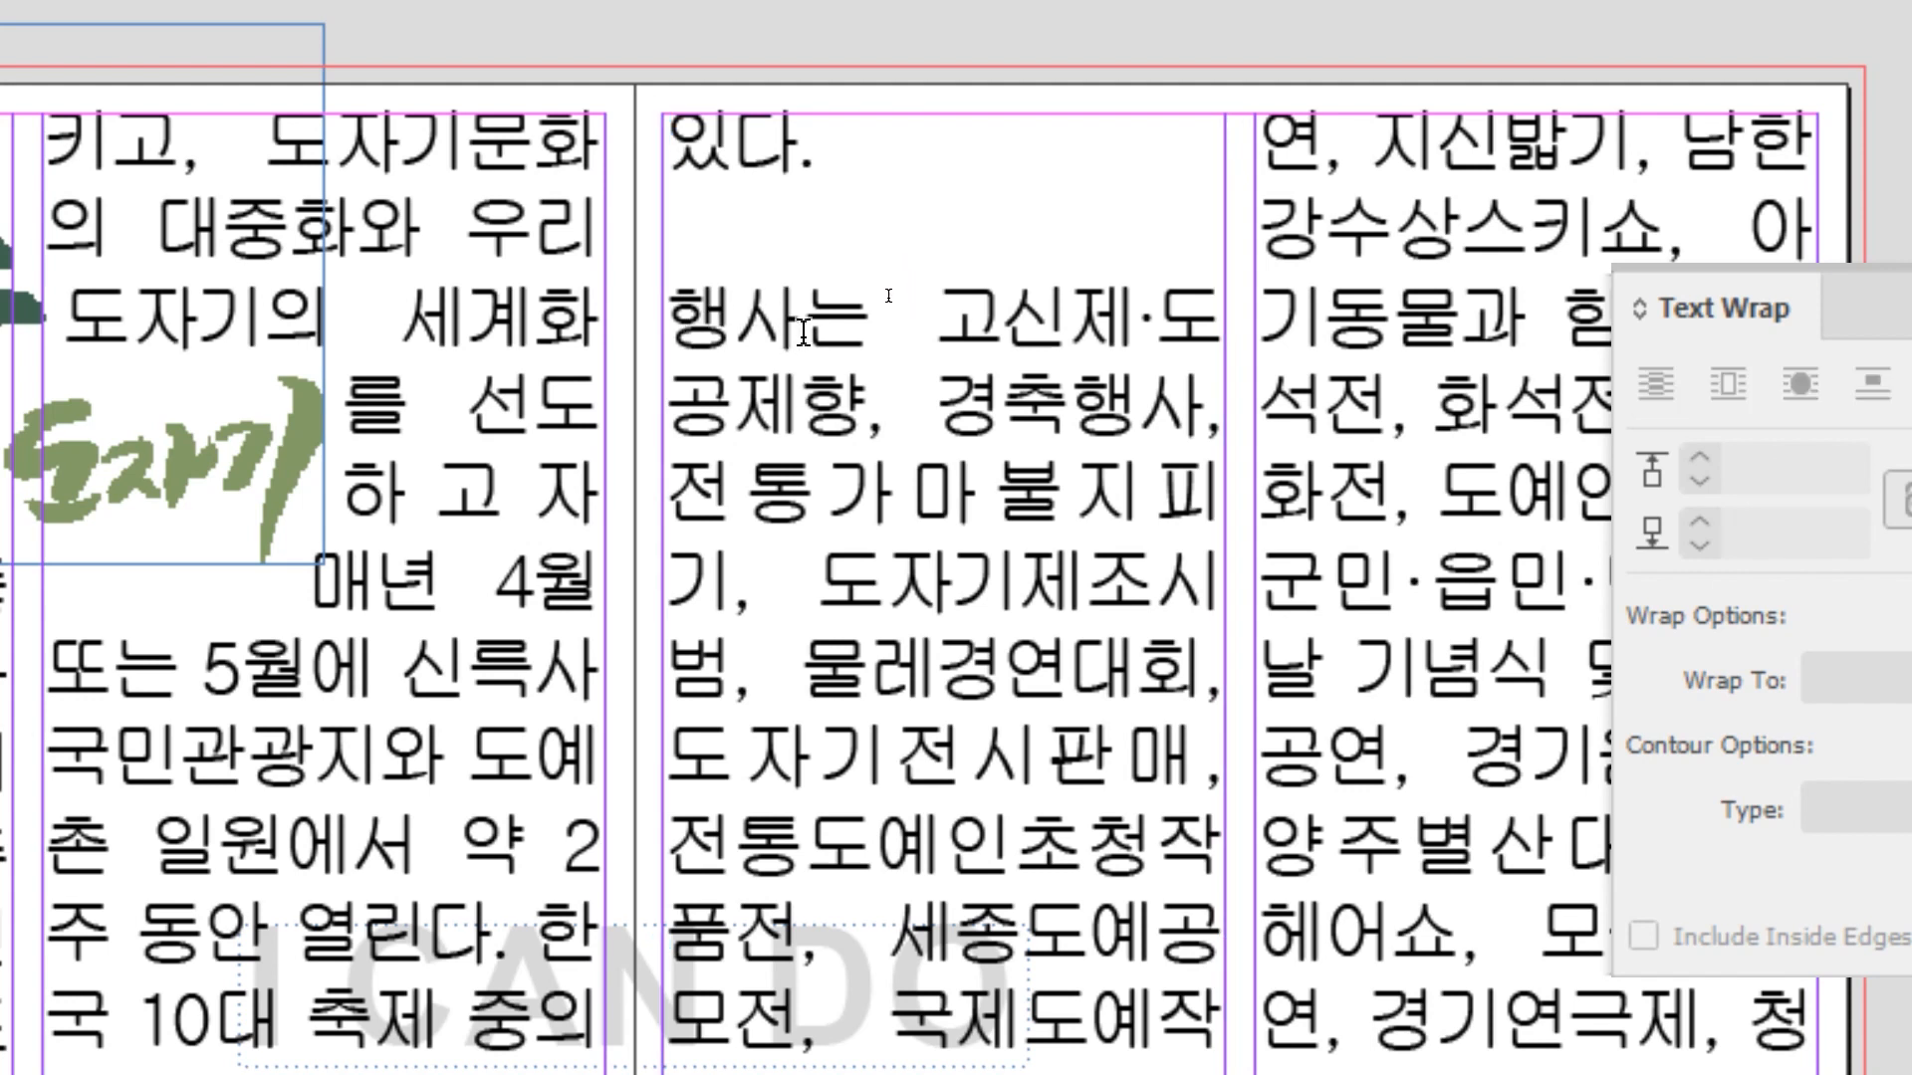
{"action": "left_click", "coordinate": [860, 416]}
{"action": "left_click", "coordinate": [827, 482]}
{"action": "left_click", "coordinate": [874, 321]}
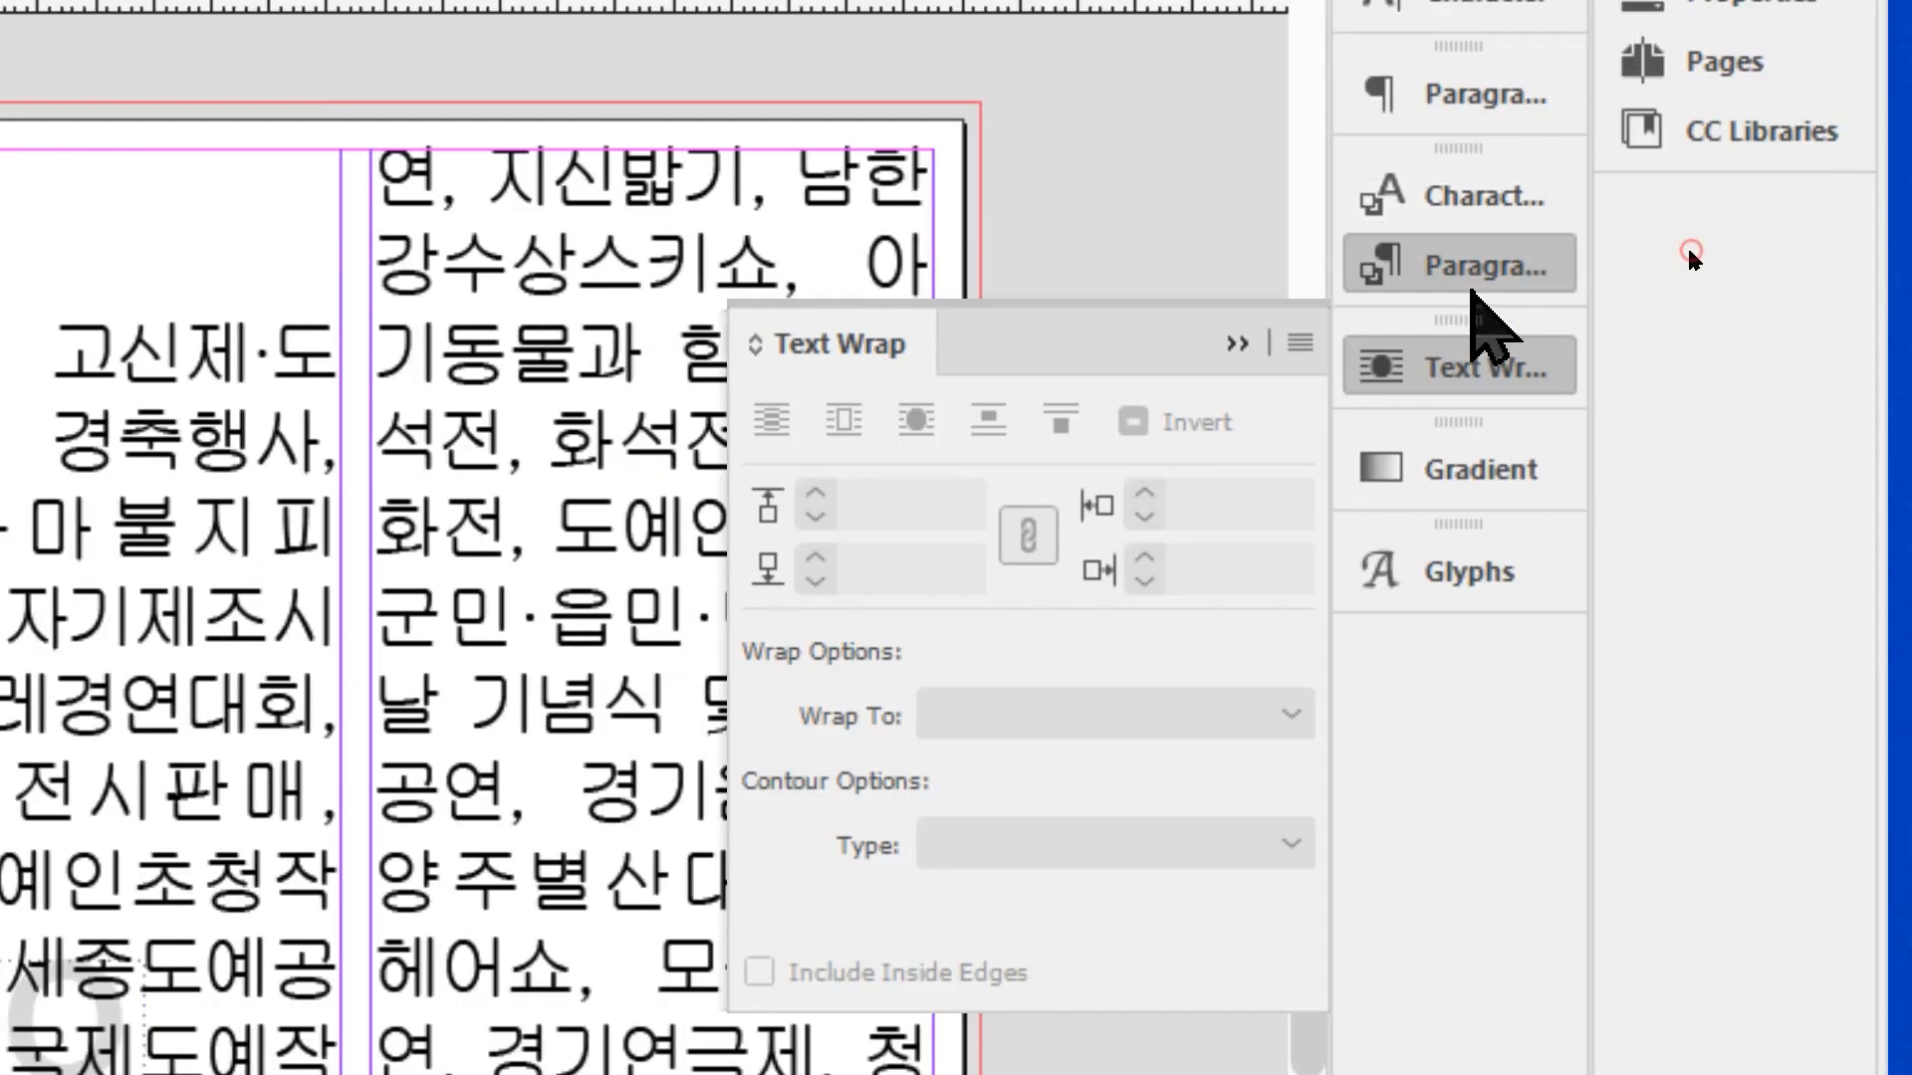
{"action": "left_click", "coordinate": [1466, 274]}
{"action": "left_click", "coordinate": [1439, 105]}
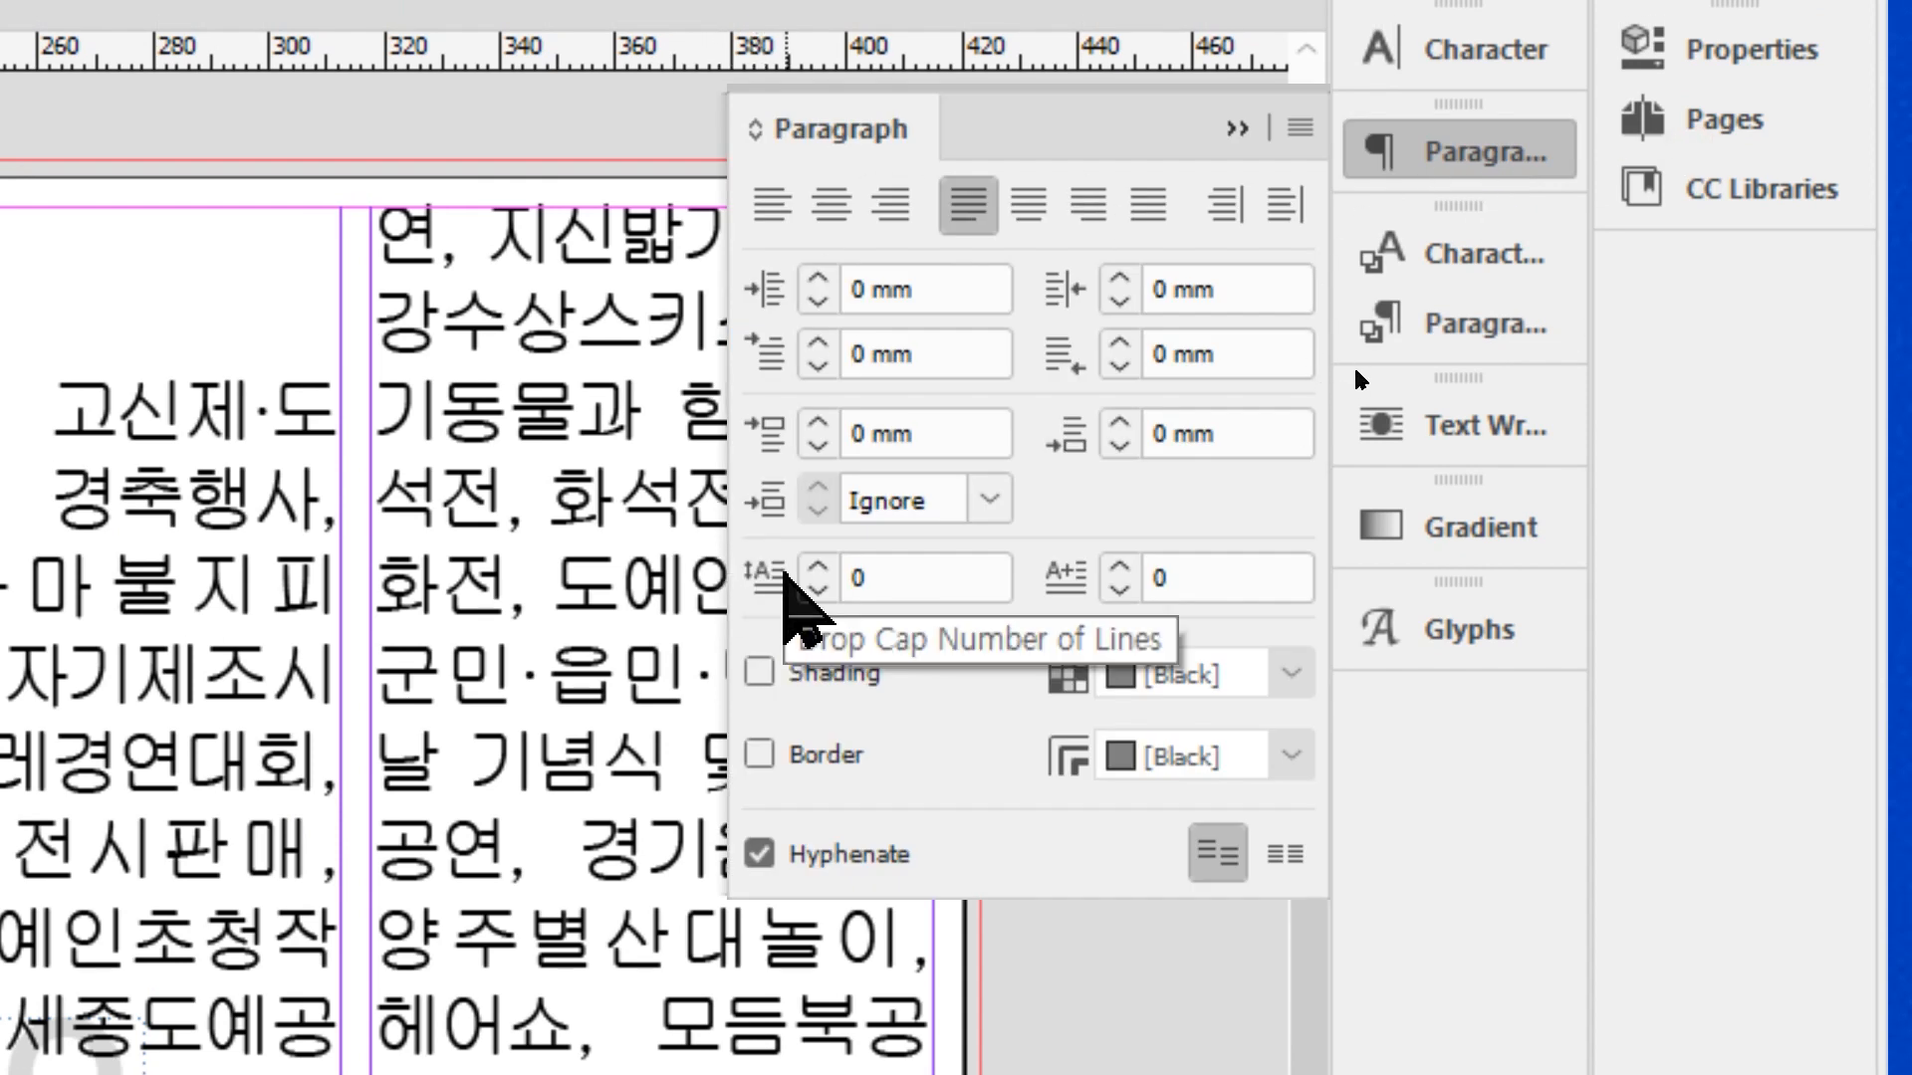
{"action": "left_click", "coordinate": [824, 568]}
{"action": "left_click", "coordinate": [821, 569]}
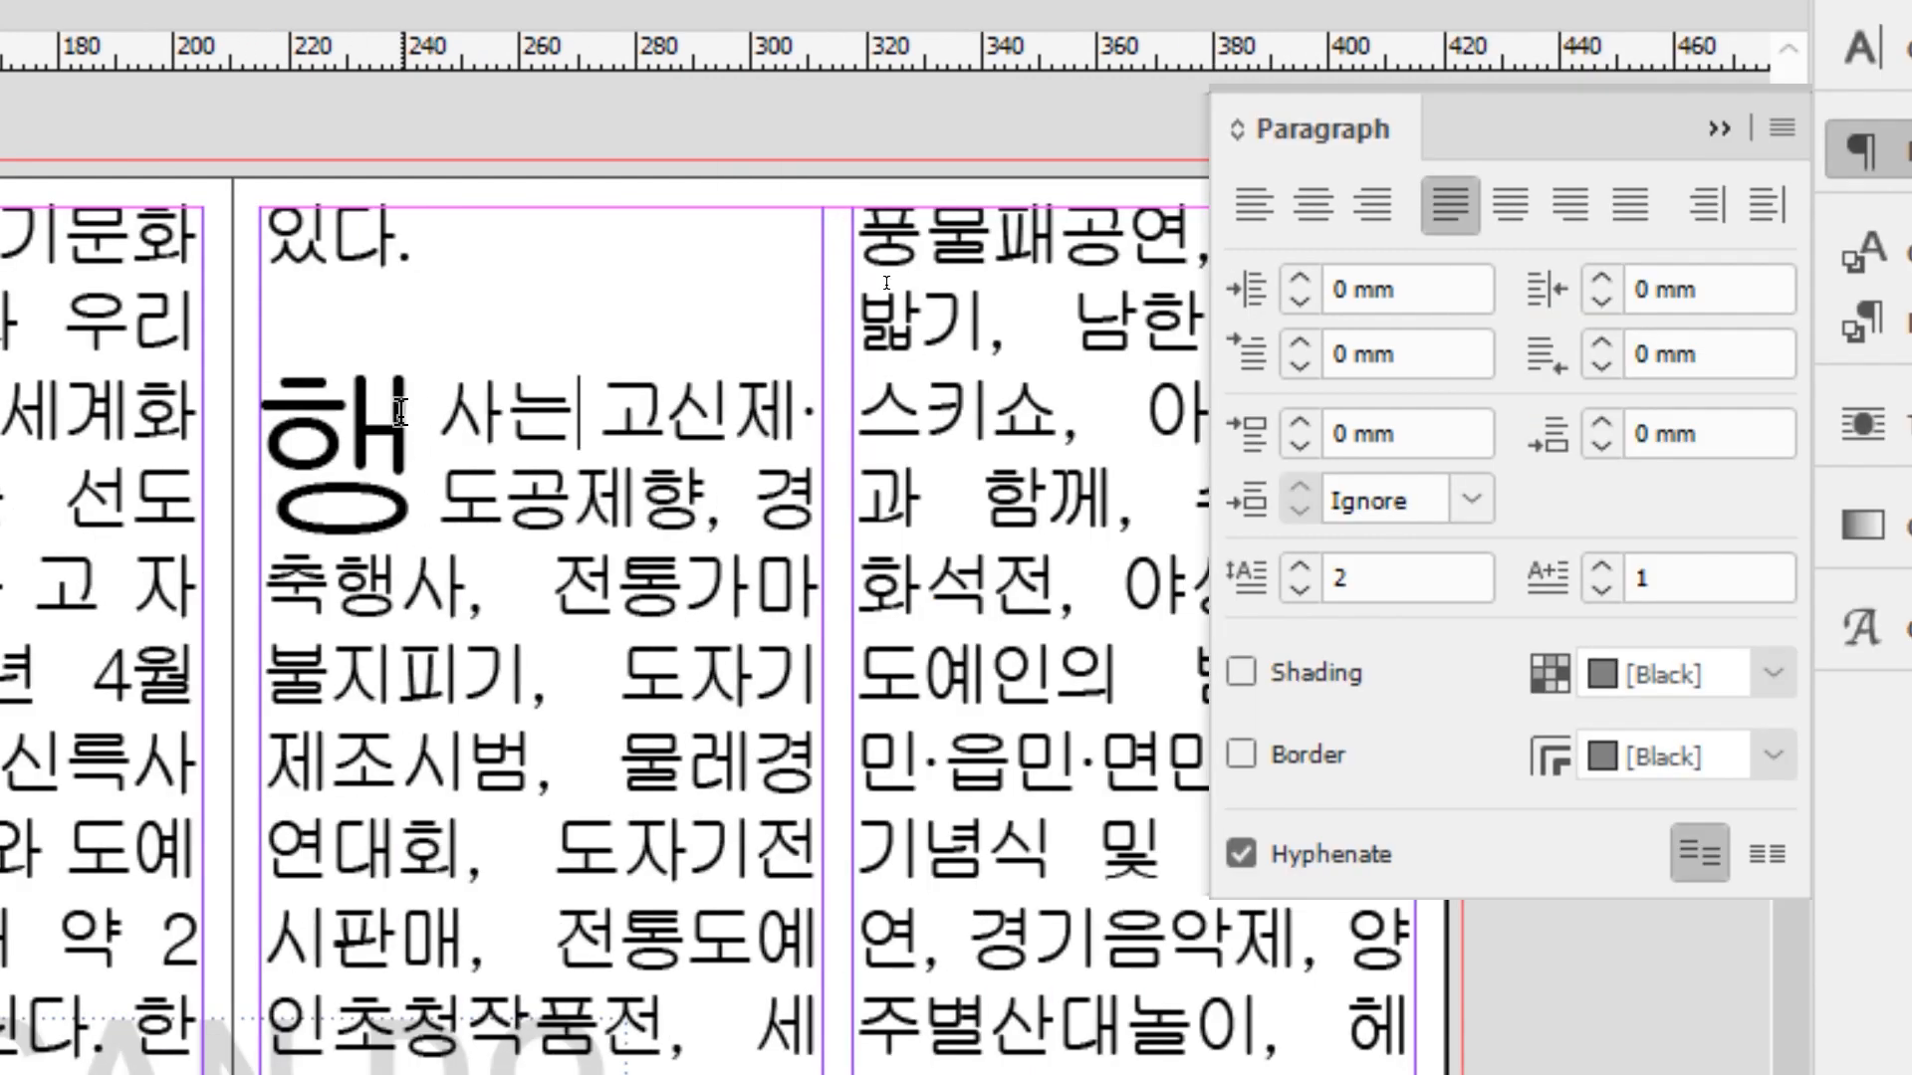
Colour the drop cap letter 행 on page 3 red
{"action": "left_click_drag", "start_coordinate": [387, 430], "coordinate": [267, 438]}
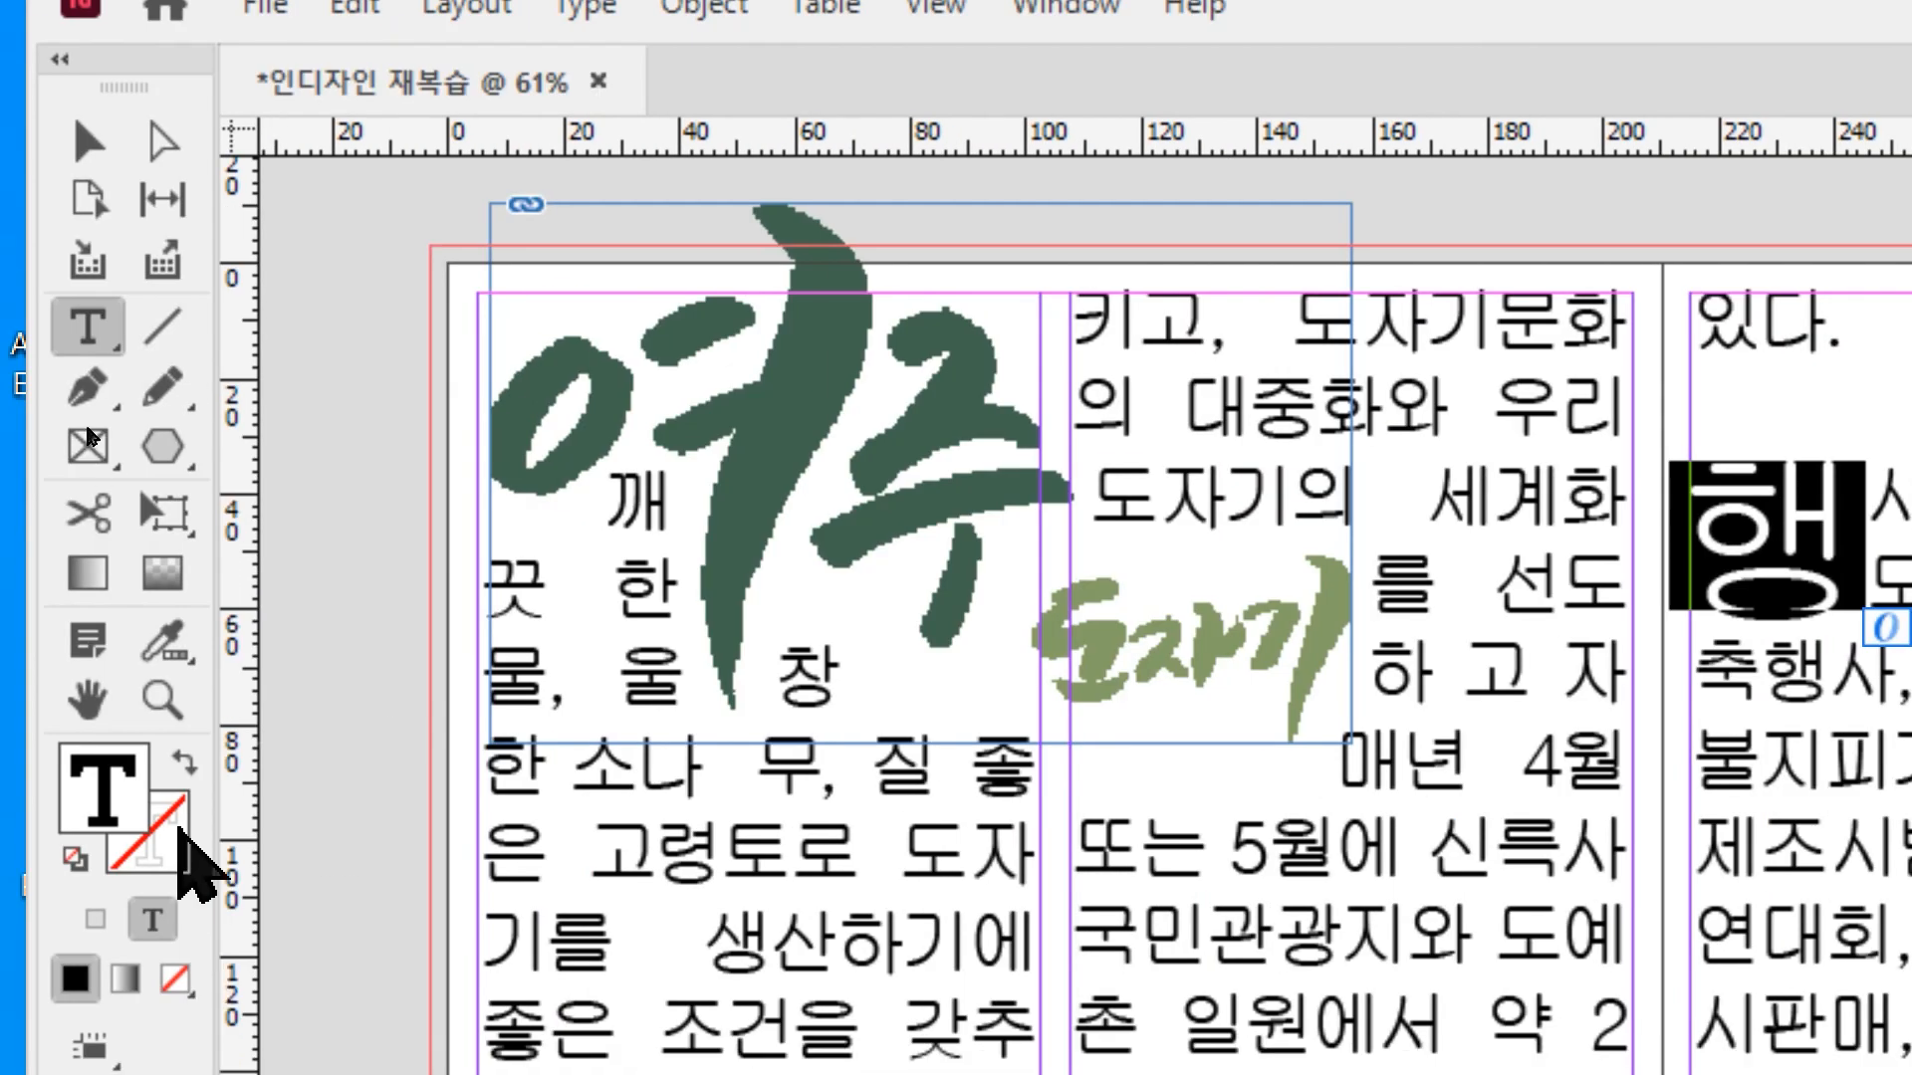
{"action": "double_click", "coordinate": [134, 787]}
{"action": "left_click_drag", "start_coordinate": [968, 633], "coordinate": [951, 441]}
{"action": "left_click", "coordinate": [1379, 413]}
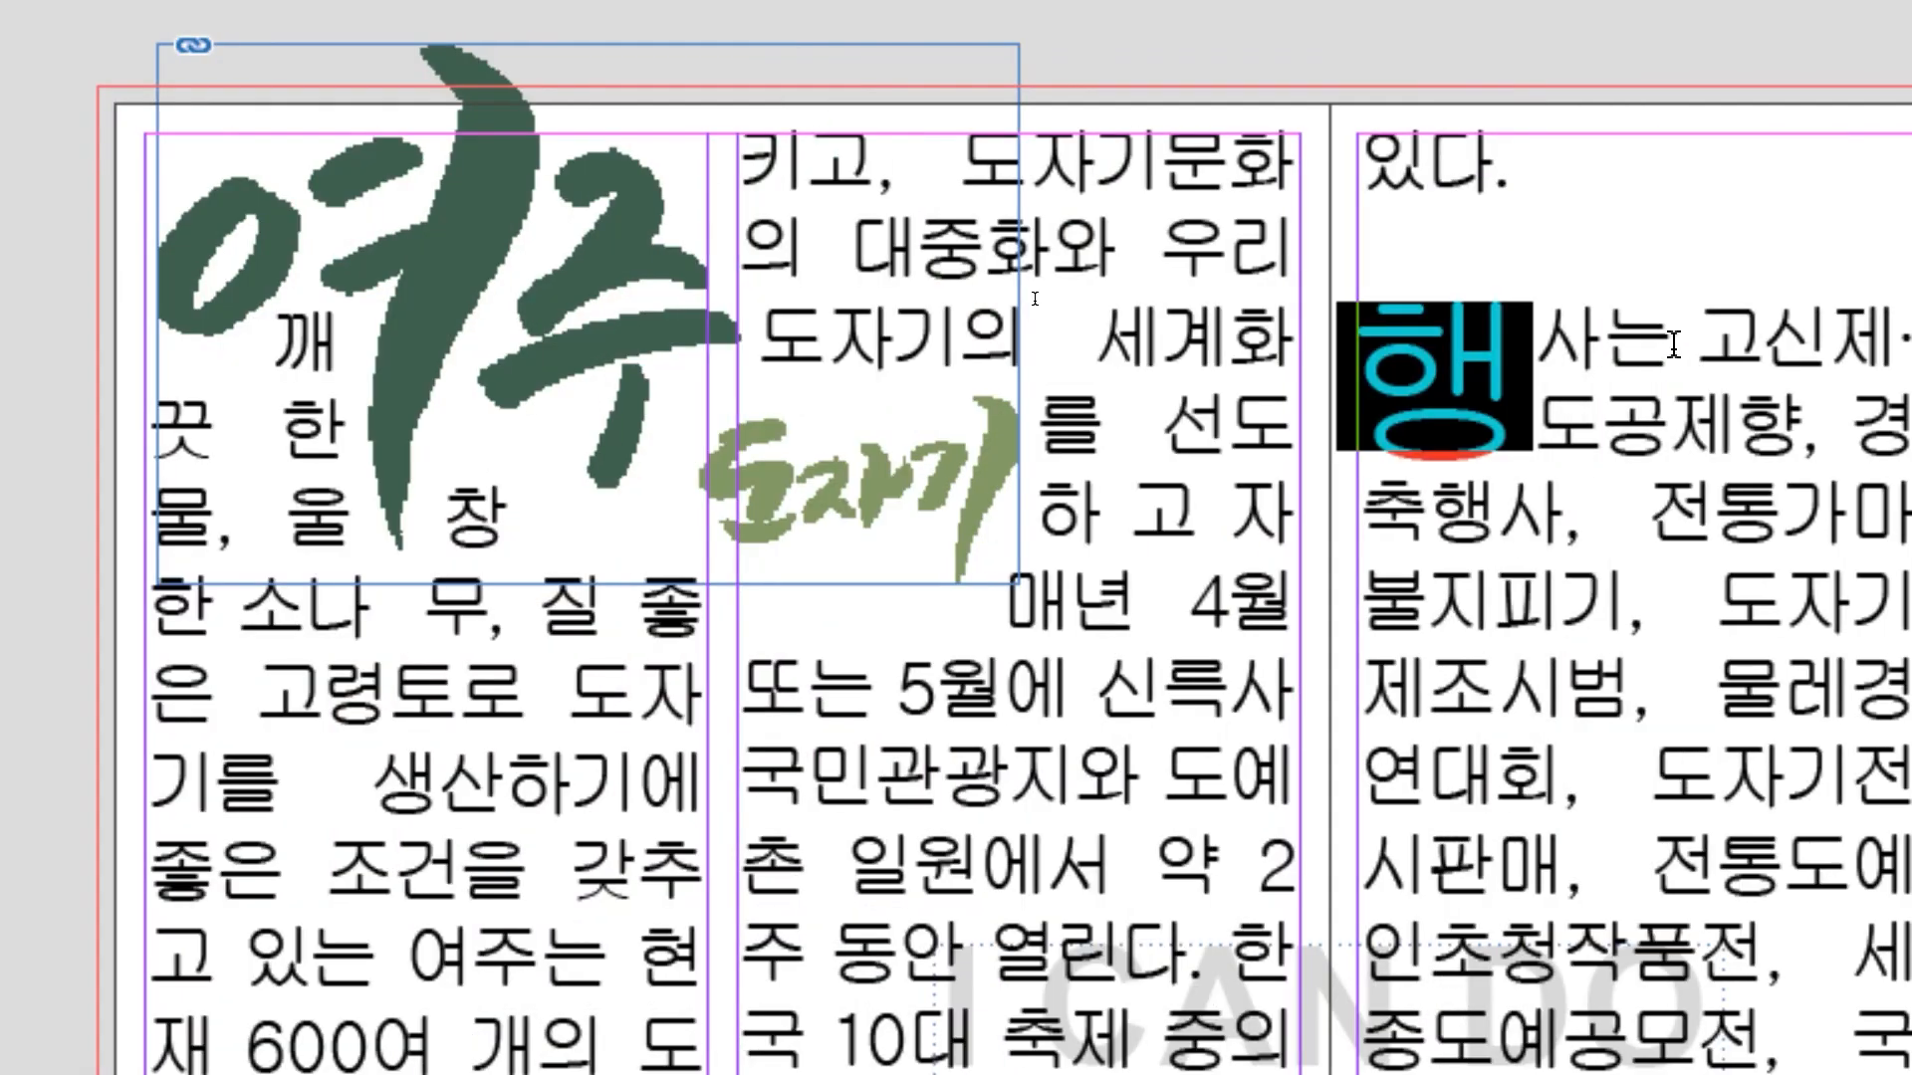
{"action": "left_click", "coordinate": [1598, 418]}
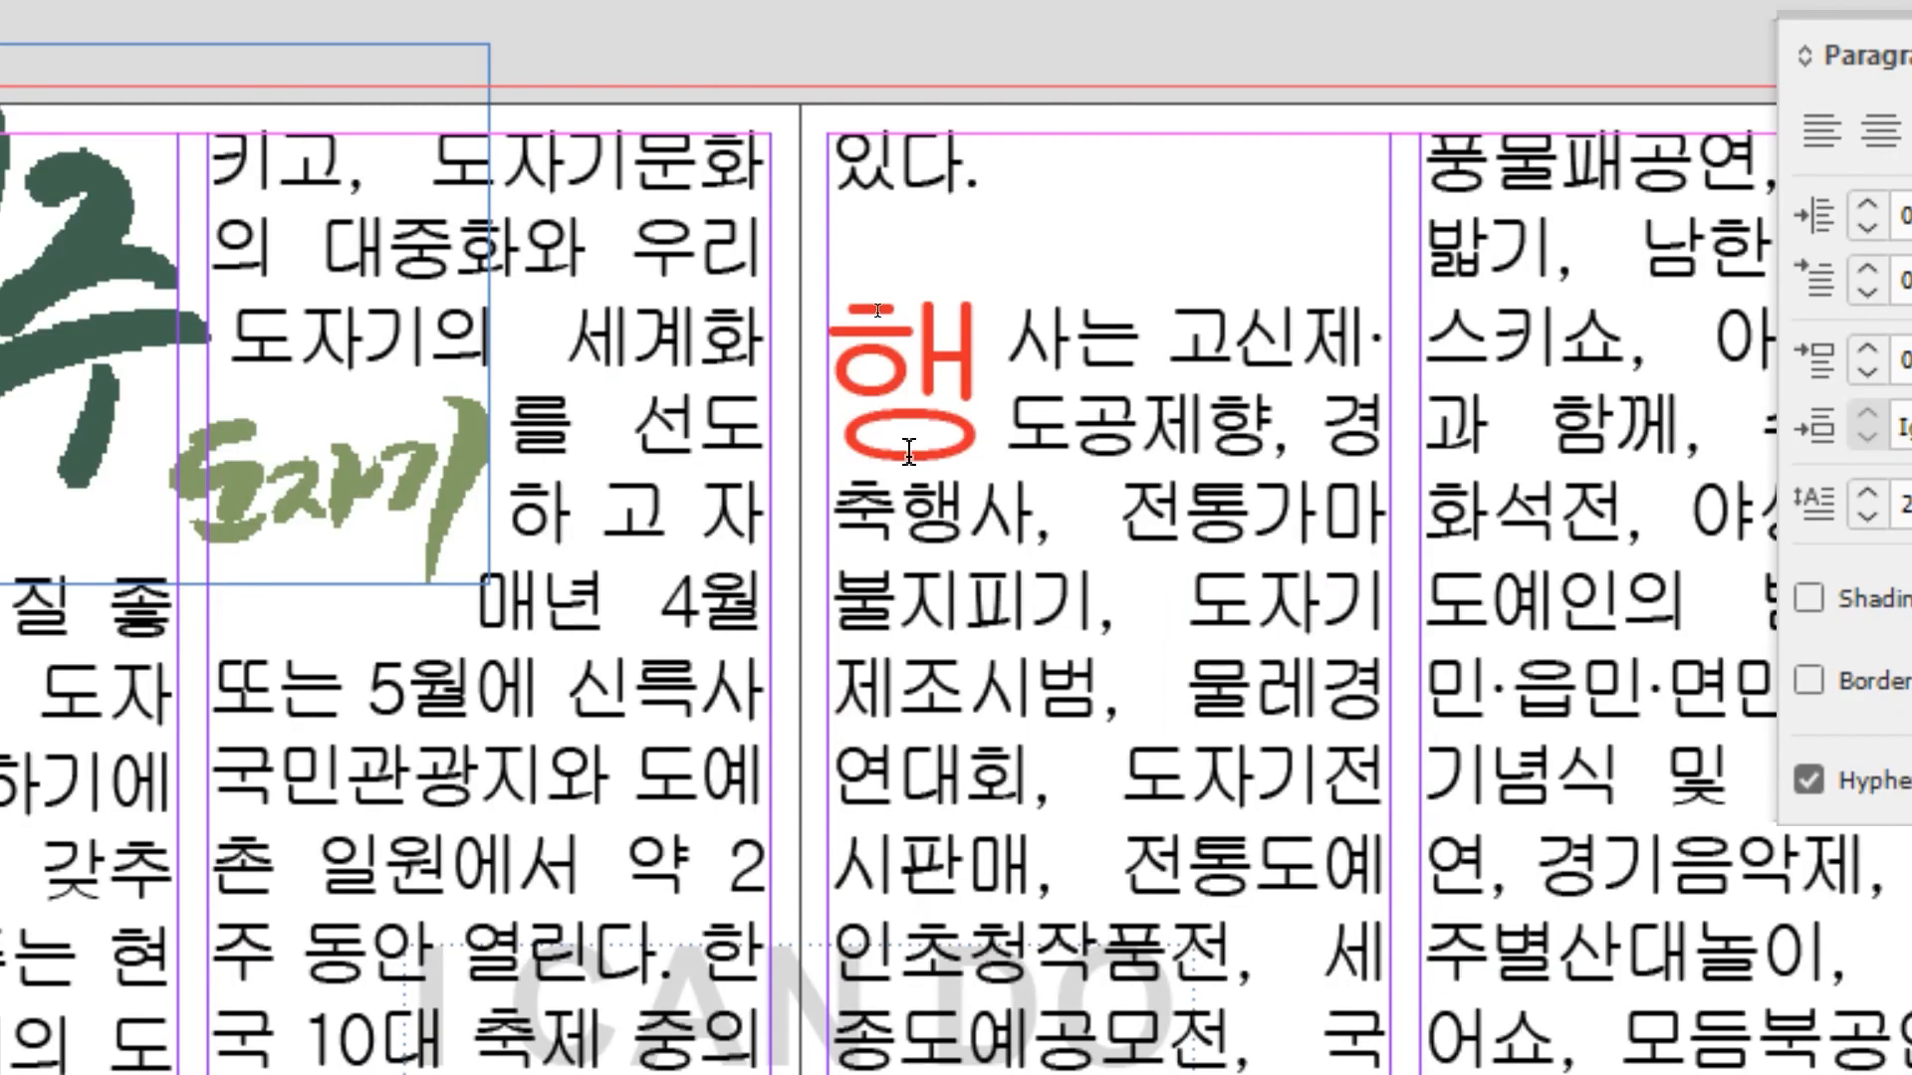
Try a first-line left indent of up to 4 mm on the drop-cap paragraph and return it to 0 mm
{"action": "left_click", "coordinate": [852, 309]}
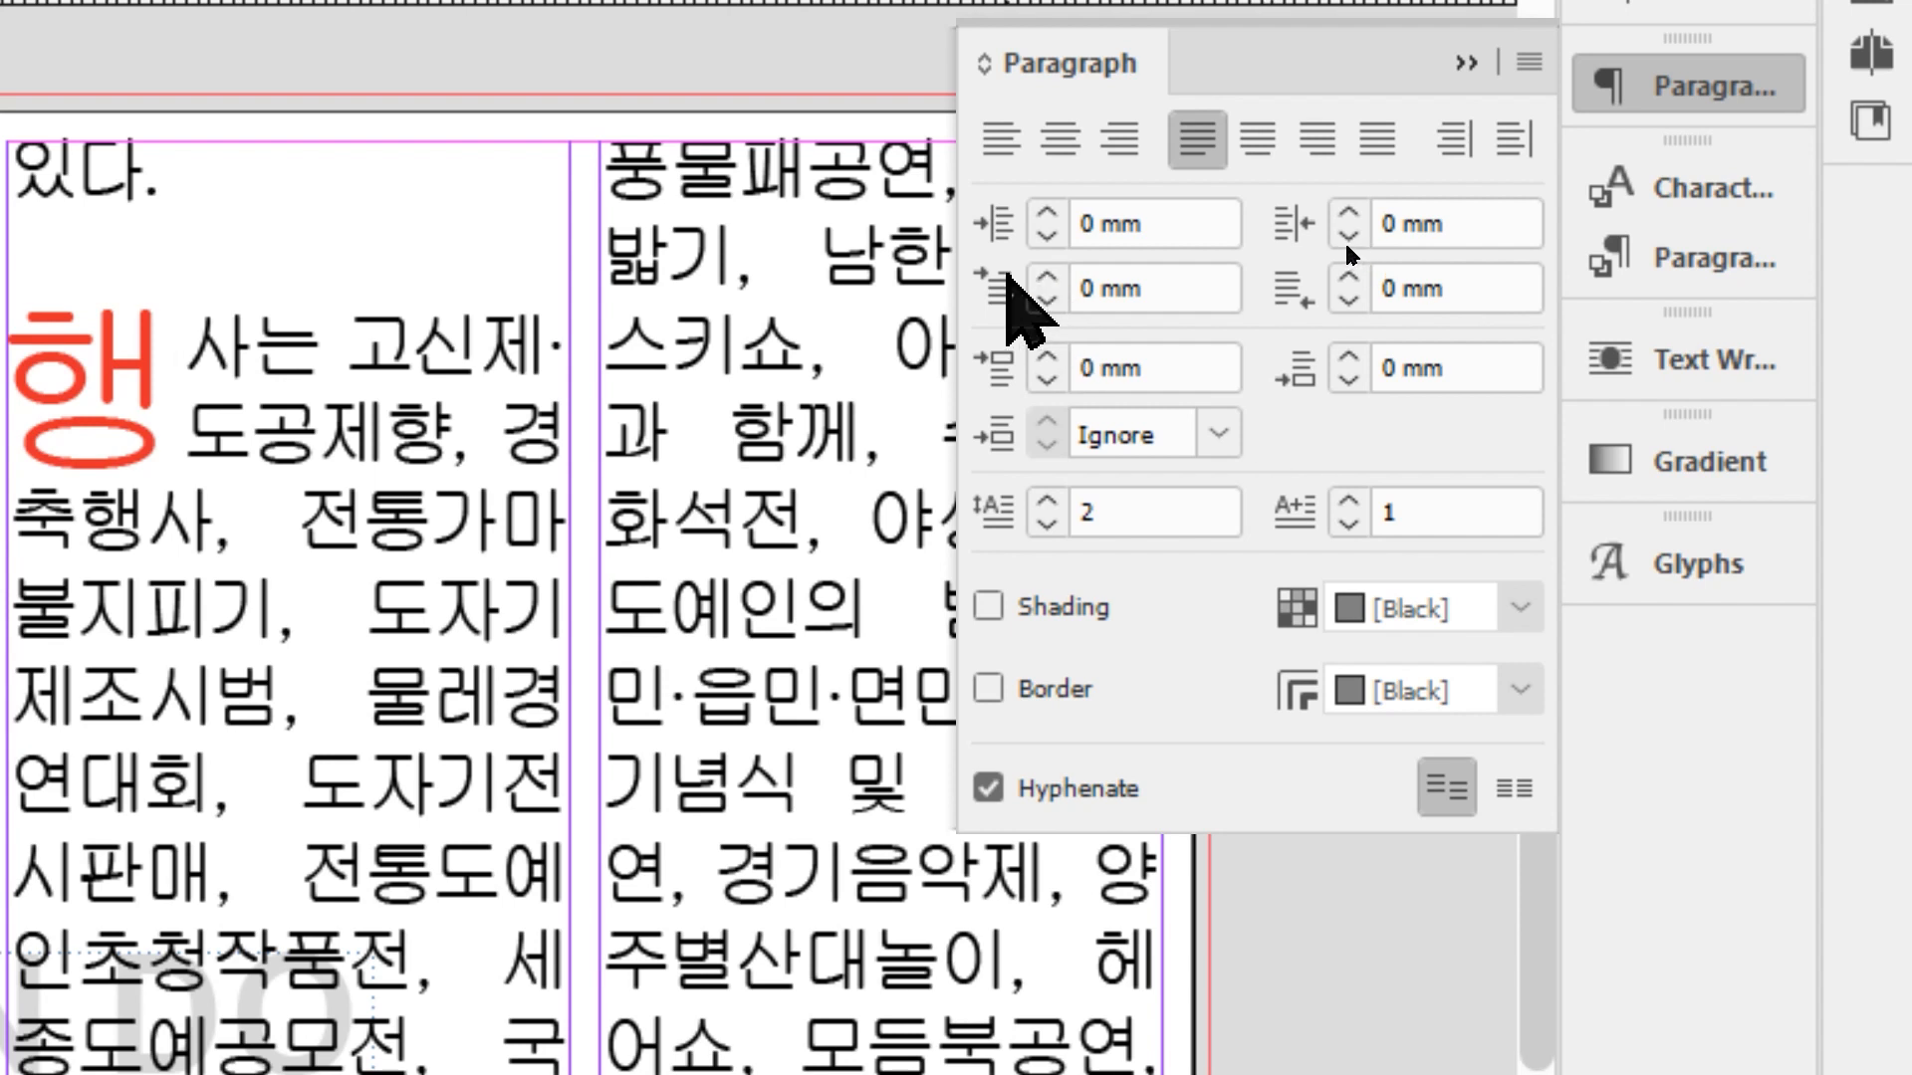
{"action": "left_click", "coordinate": [1045, 278]}
{"action": "left_click", "coordinate": [1046, 278]}
{"action": "left_click", "coordinate": [1045, 278]}
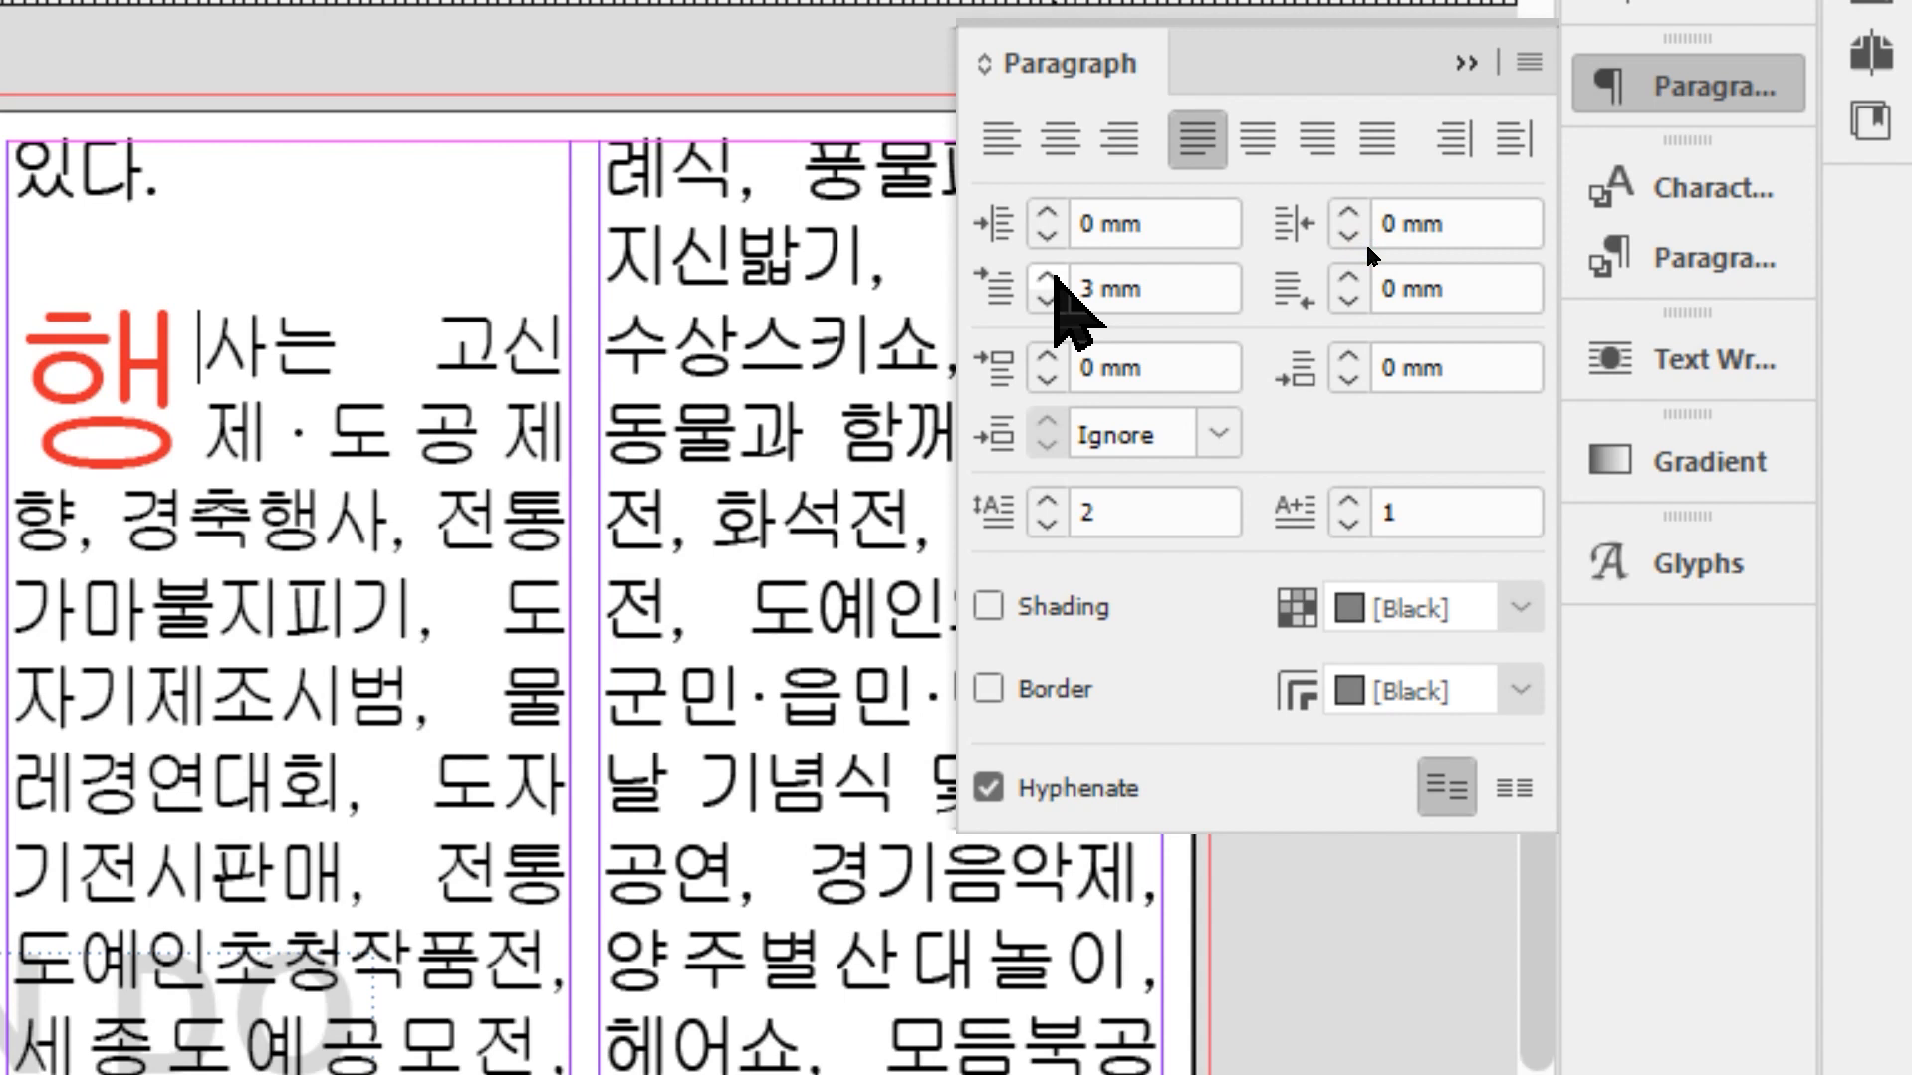
{"action": "left_click", "coordinate": [1045, 278]}
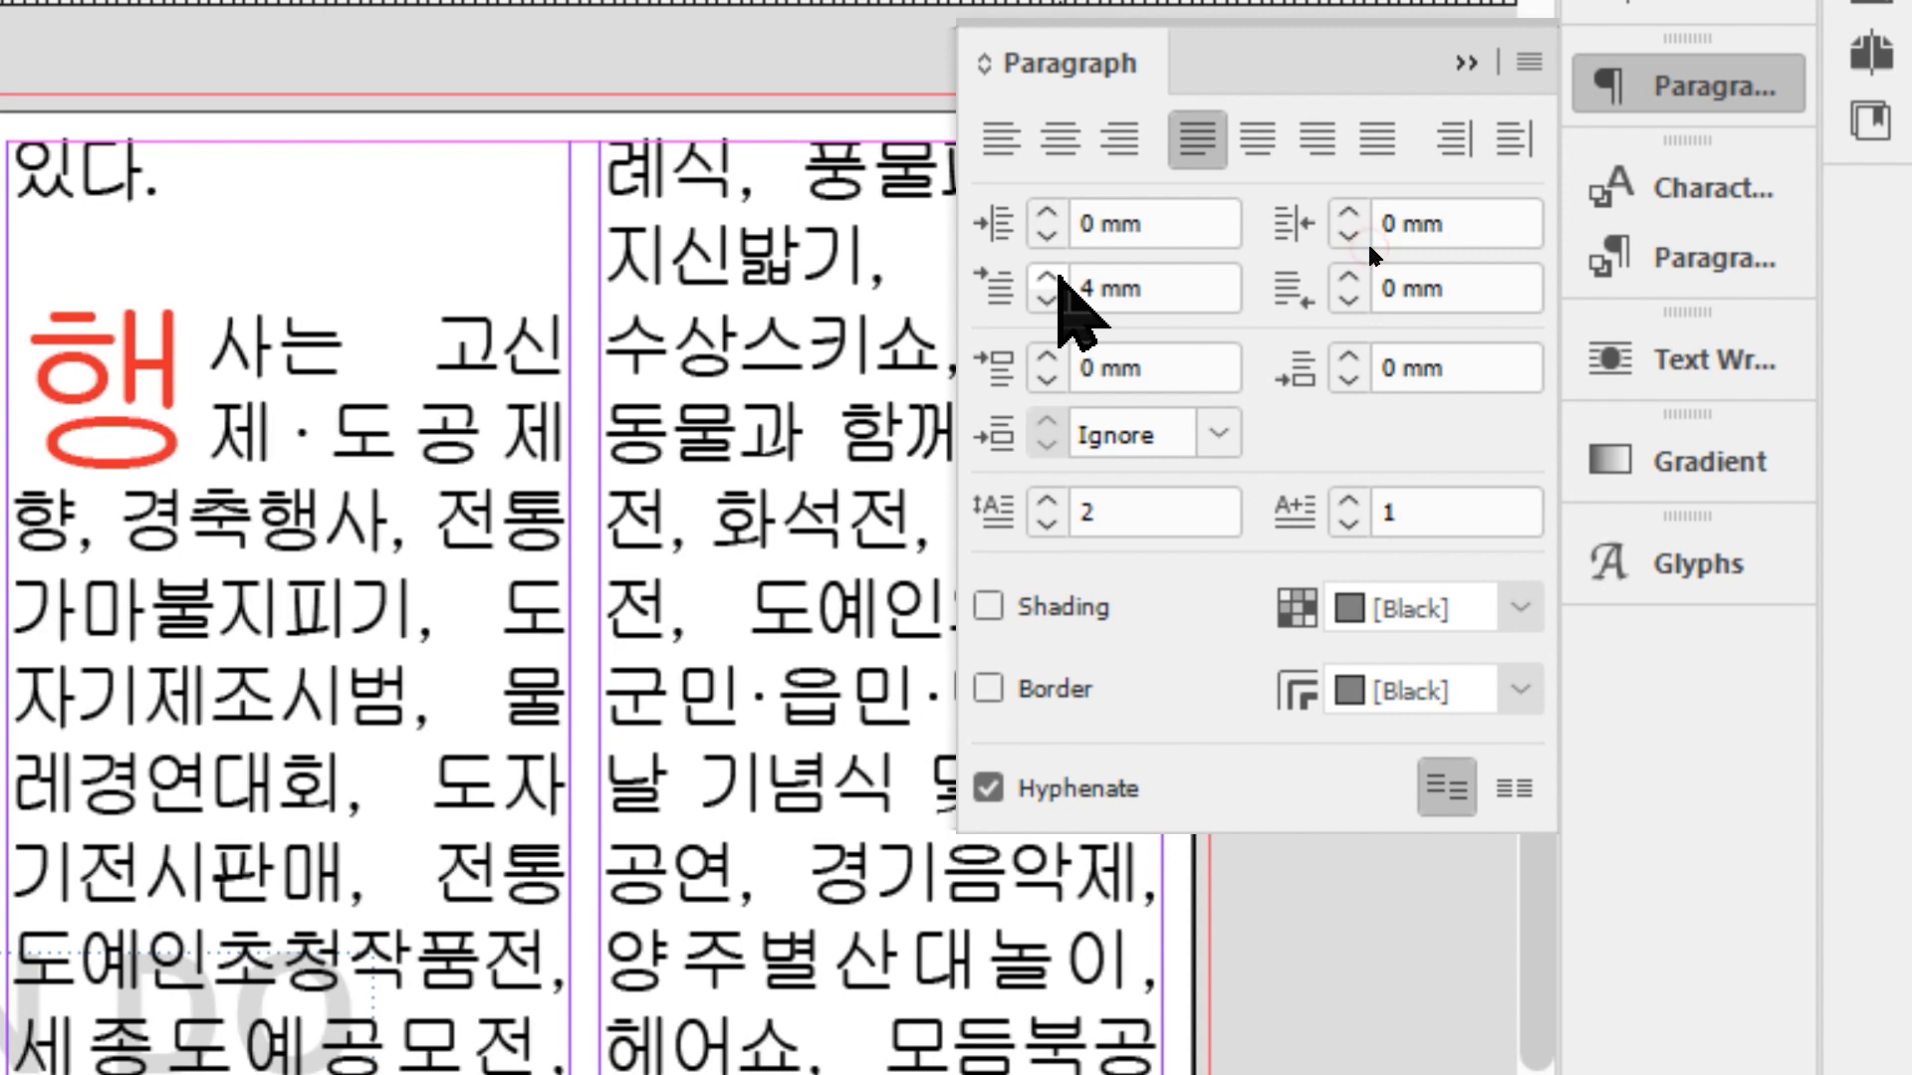
{"action": "left_click", "coordinate": [1046, 299]}
{"action": "left_click", "coordinate": [1046, 298]}
{"action": "left_click", "coordinate": [1045, 299]}
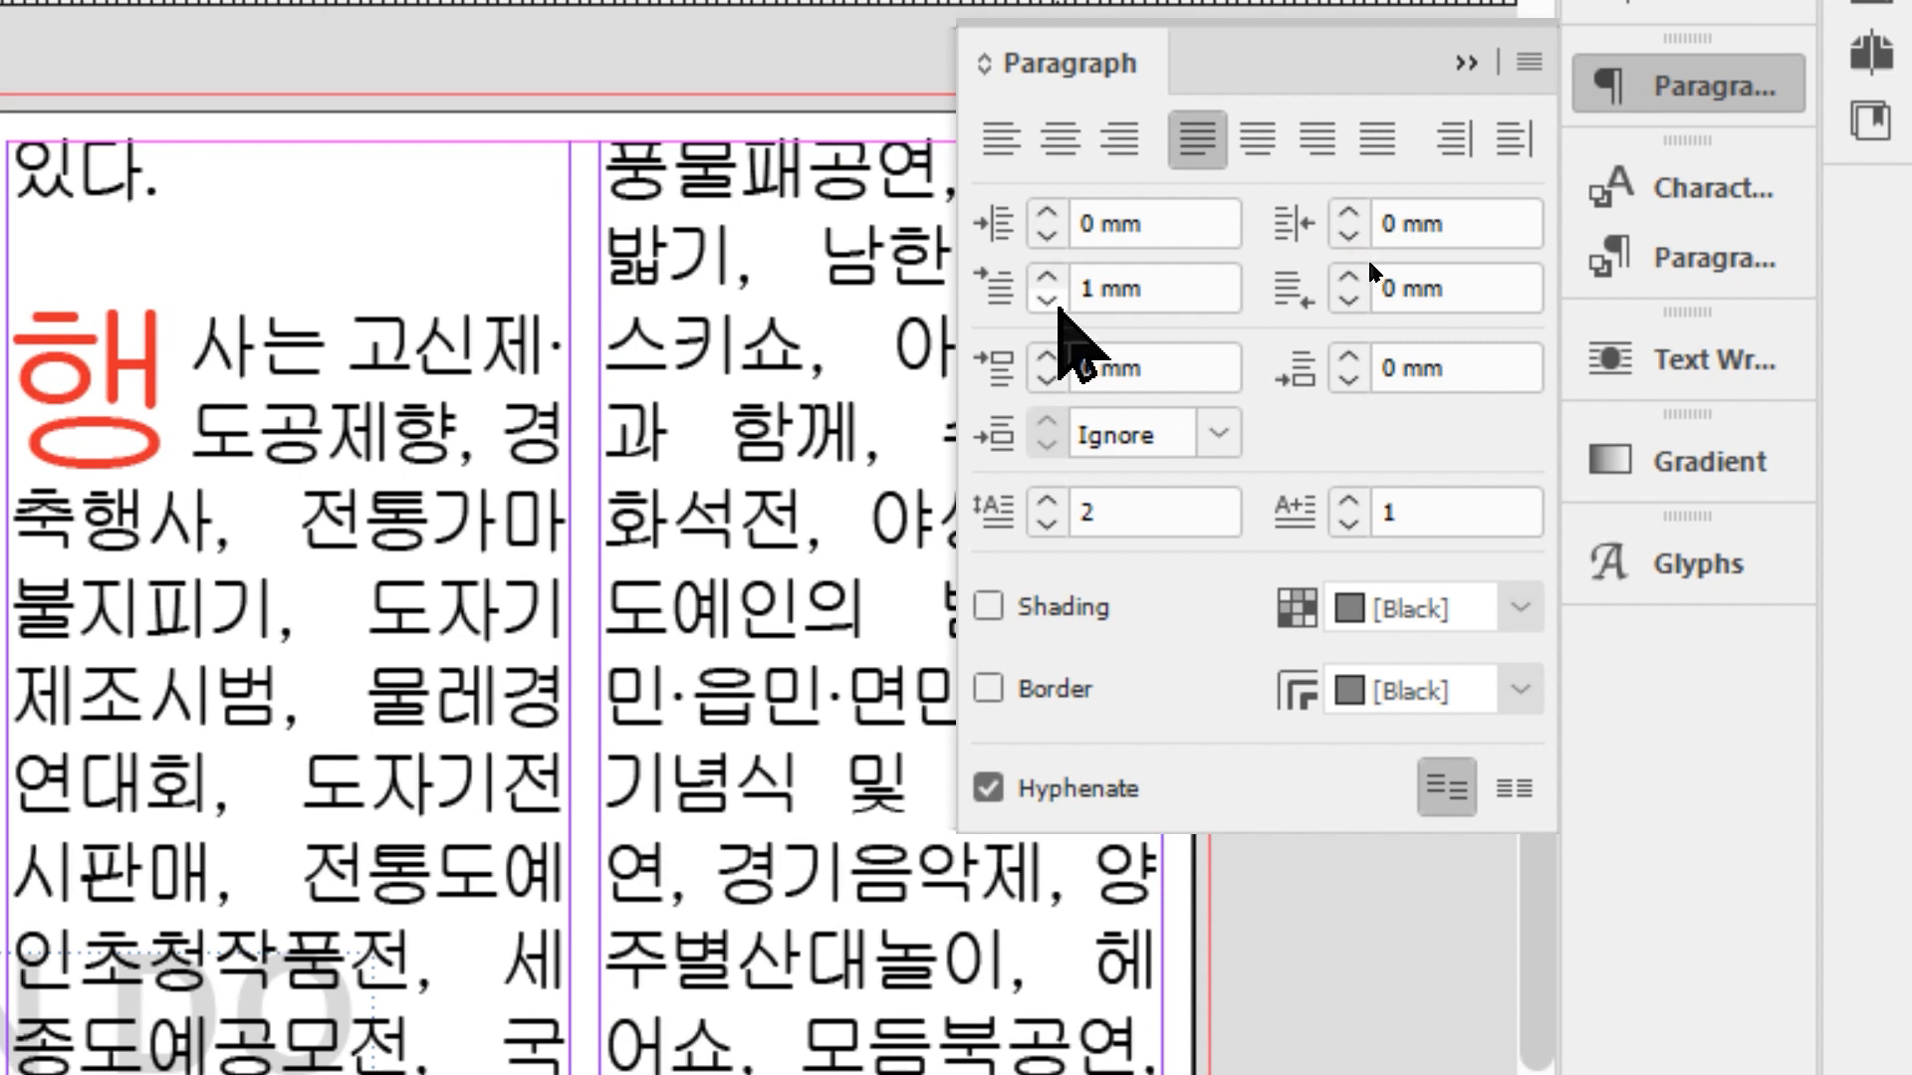
{"action": "left_click", "coordinate": [1045, 299]}
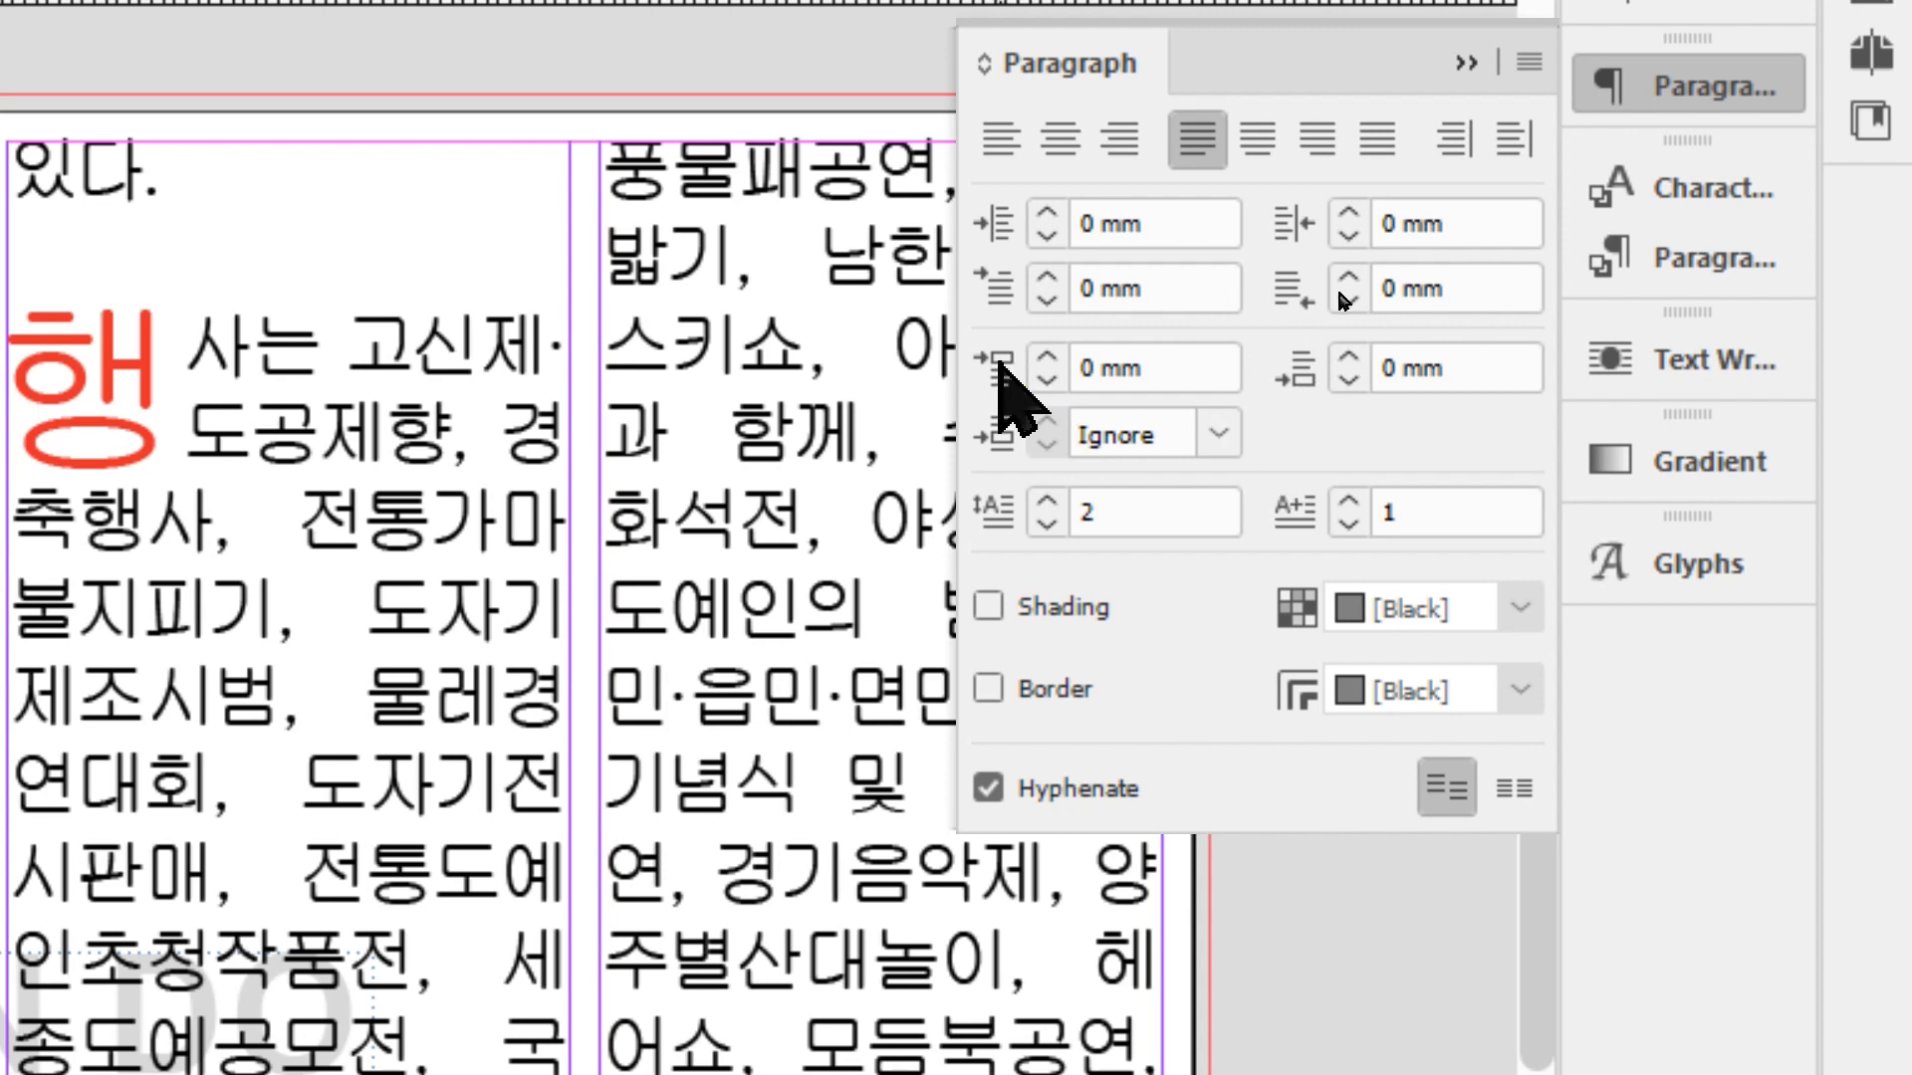
Try 5 mm of space before the drop-cap paragraph and return the spacing to 0 mm
{"action": "left_click", "coordinate": [1046, 356]}
{"action": "left_click", "coordinate": [1047, 355]}
{"action": "left_click", "coordinate": [1047, 355]}
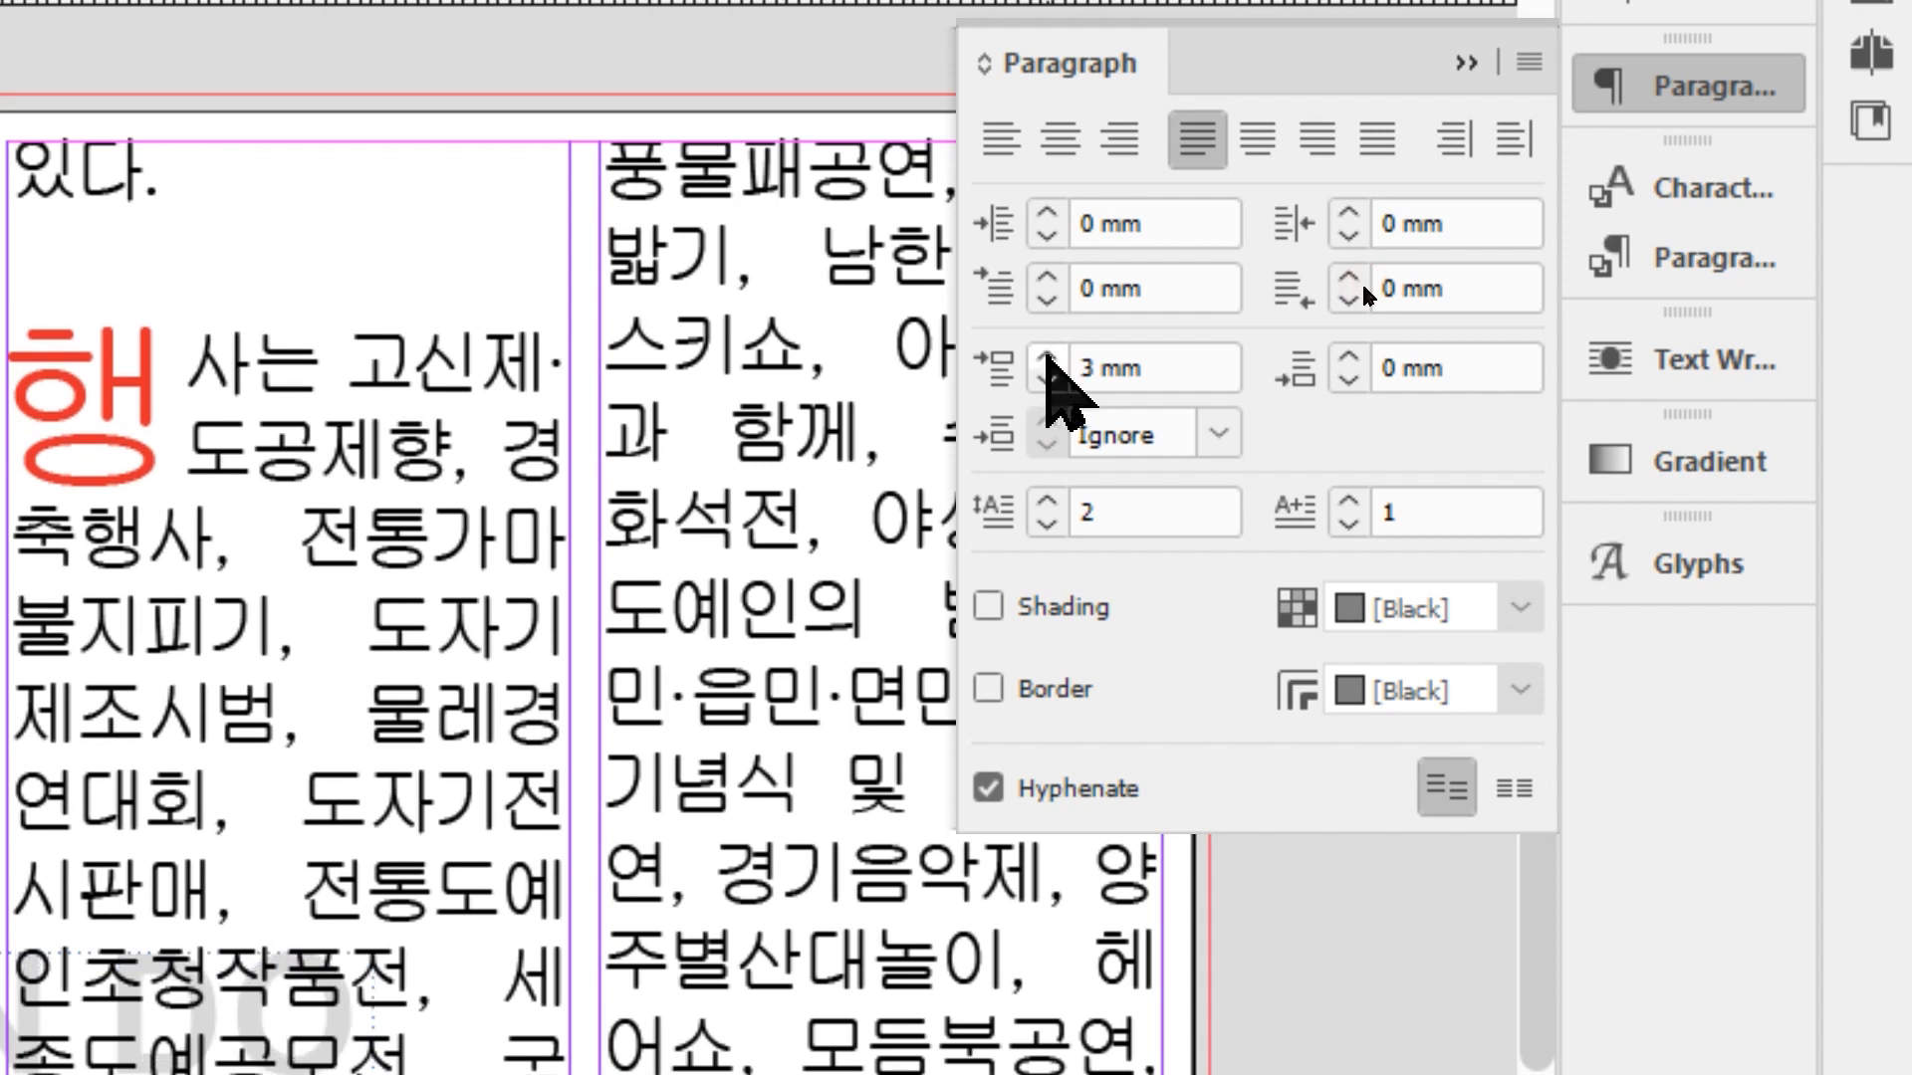
{"action": "left_click", "coordinate": [1047, 355]}
{"action": "left_click", "coordinate": [1055, 359]}
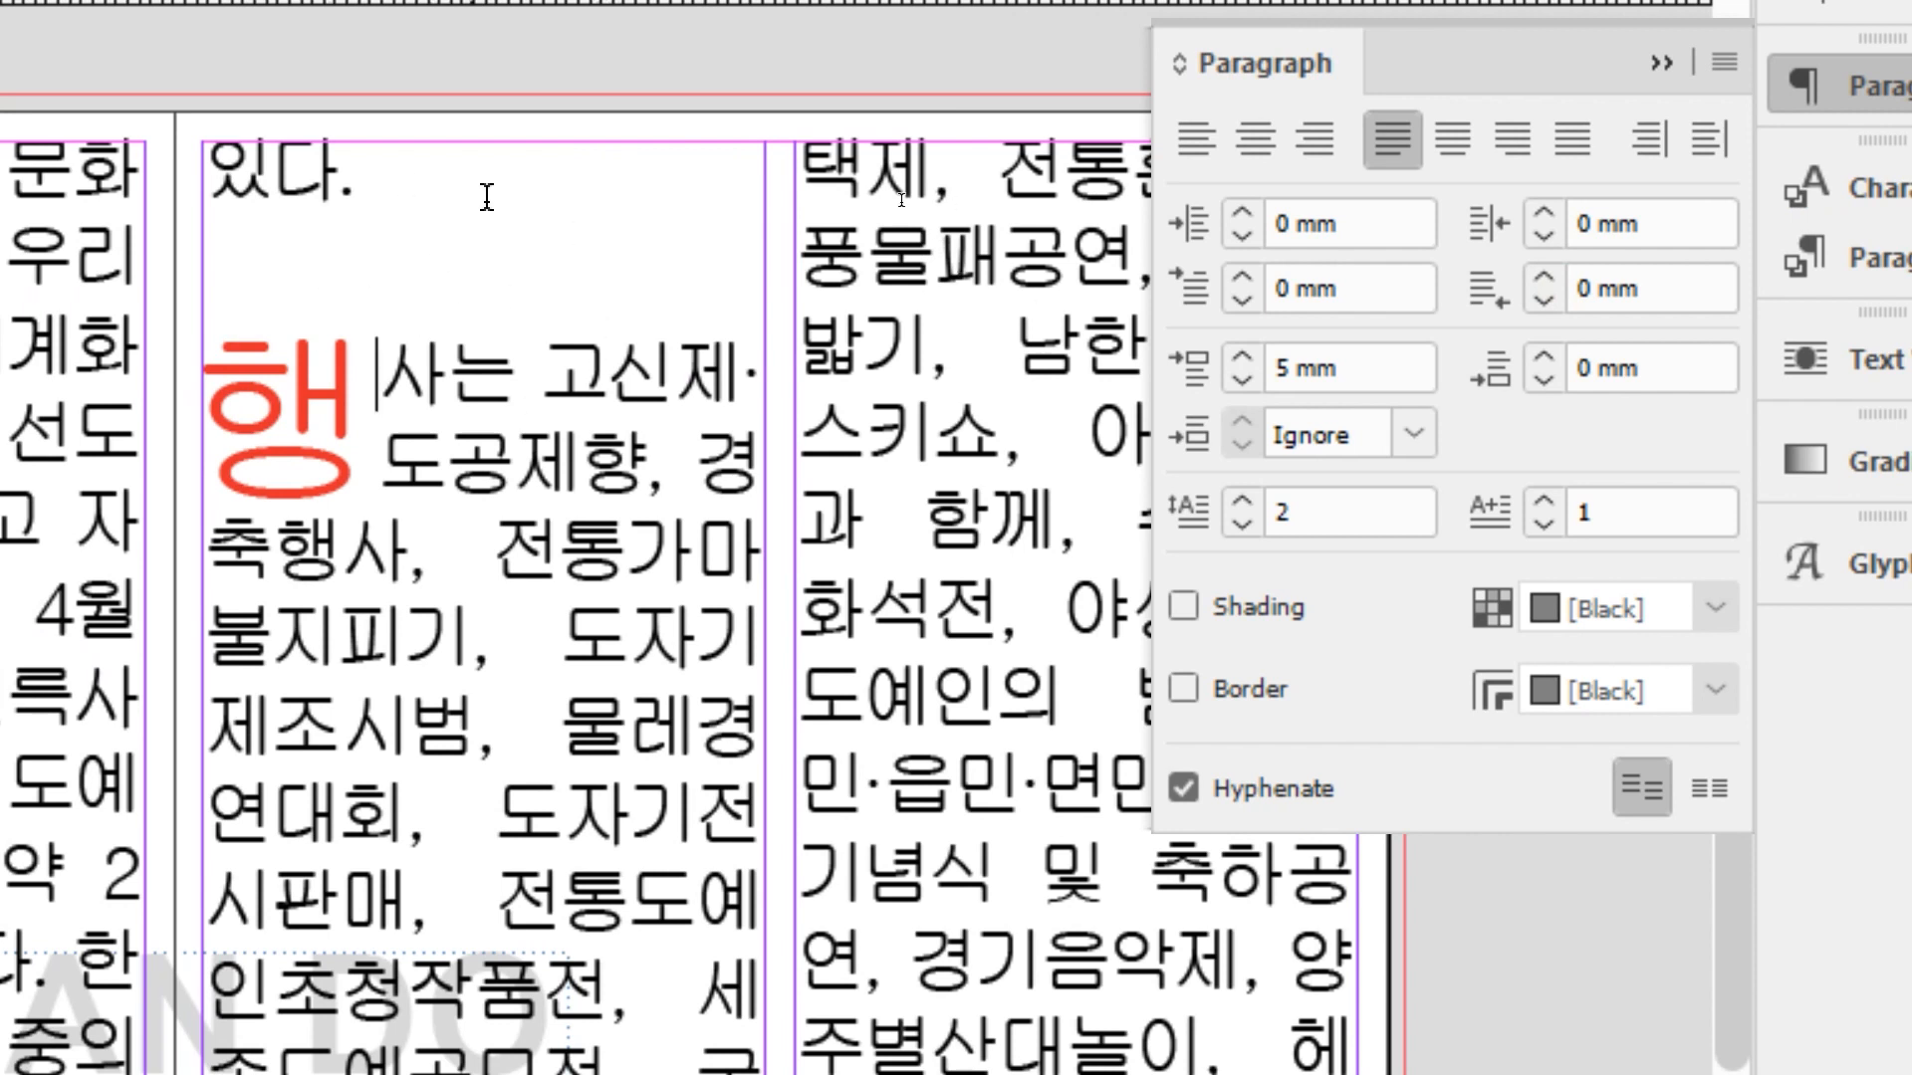
{"action": "left_click", "coordinate": [1241, 354]}
{"action": "left_click", "coordinate": [1242, 355]}
{"action": "left_click", "coordinate": [1242, 381]}
{"action": "left_click", "coordinate": [1242, 381]}
{"action": "left_click", "coordinate": [1242, 380]}
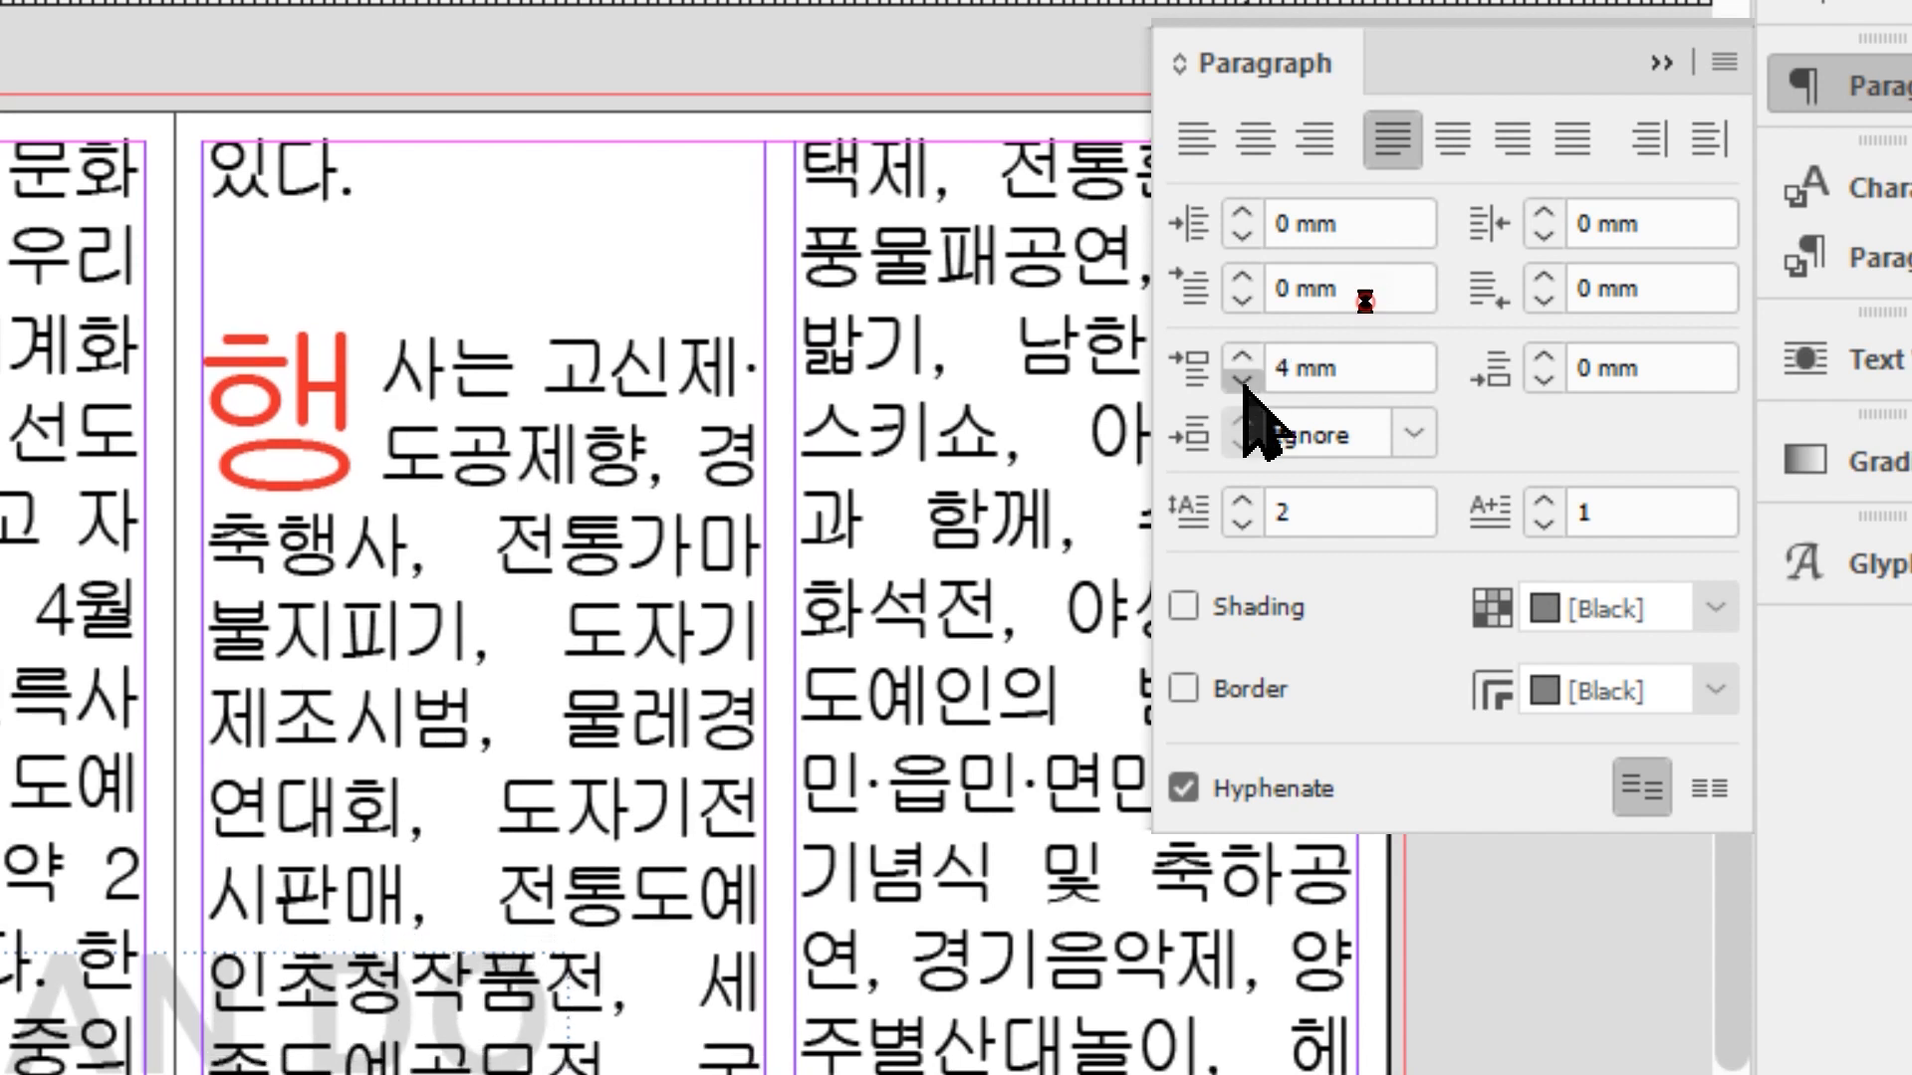
{"action": "left_click", "coordinate": [1241, 381]}
{"action": "left_click", "coordinate": [1242, 380]}
{"action": "left_click", "coordinate": [1241, 380]}
{"action": "left_click", "coordinate": [1242, 381]}
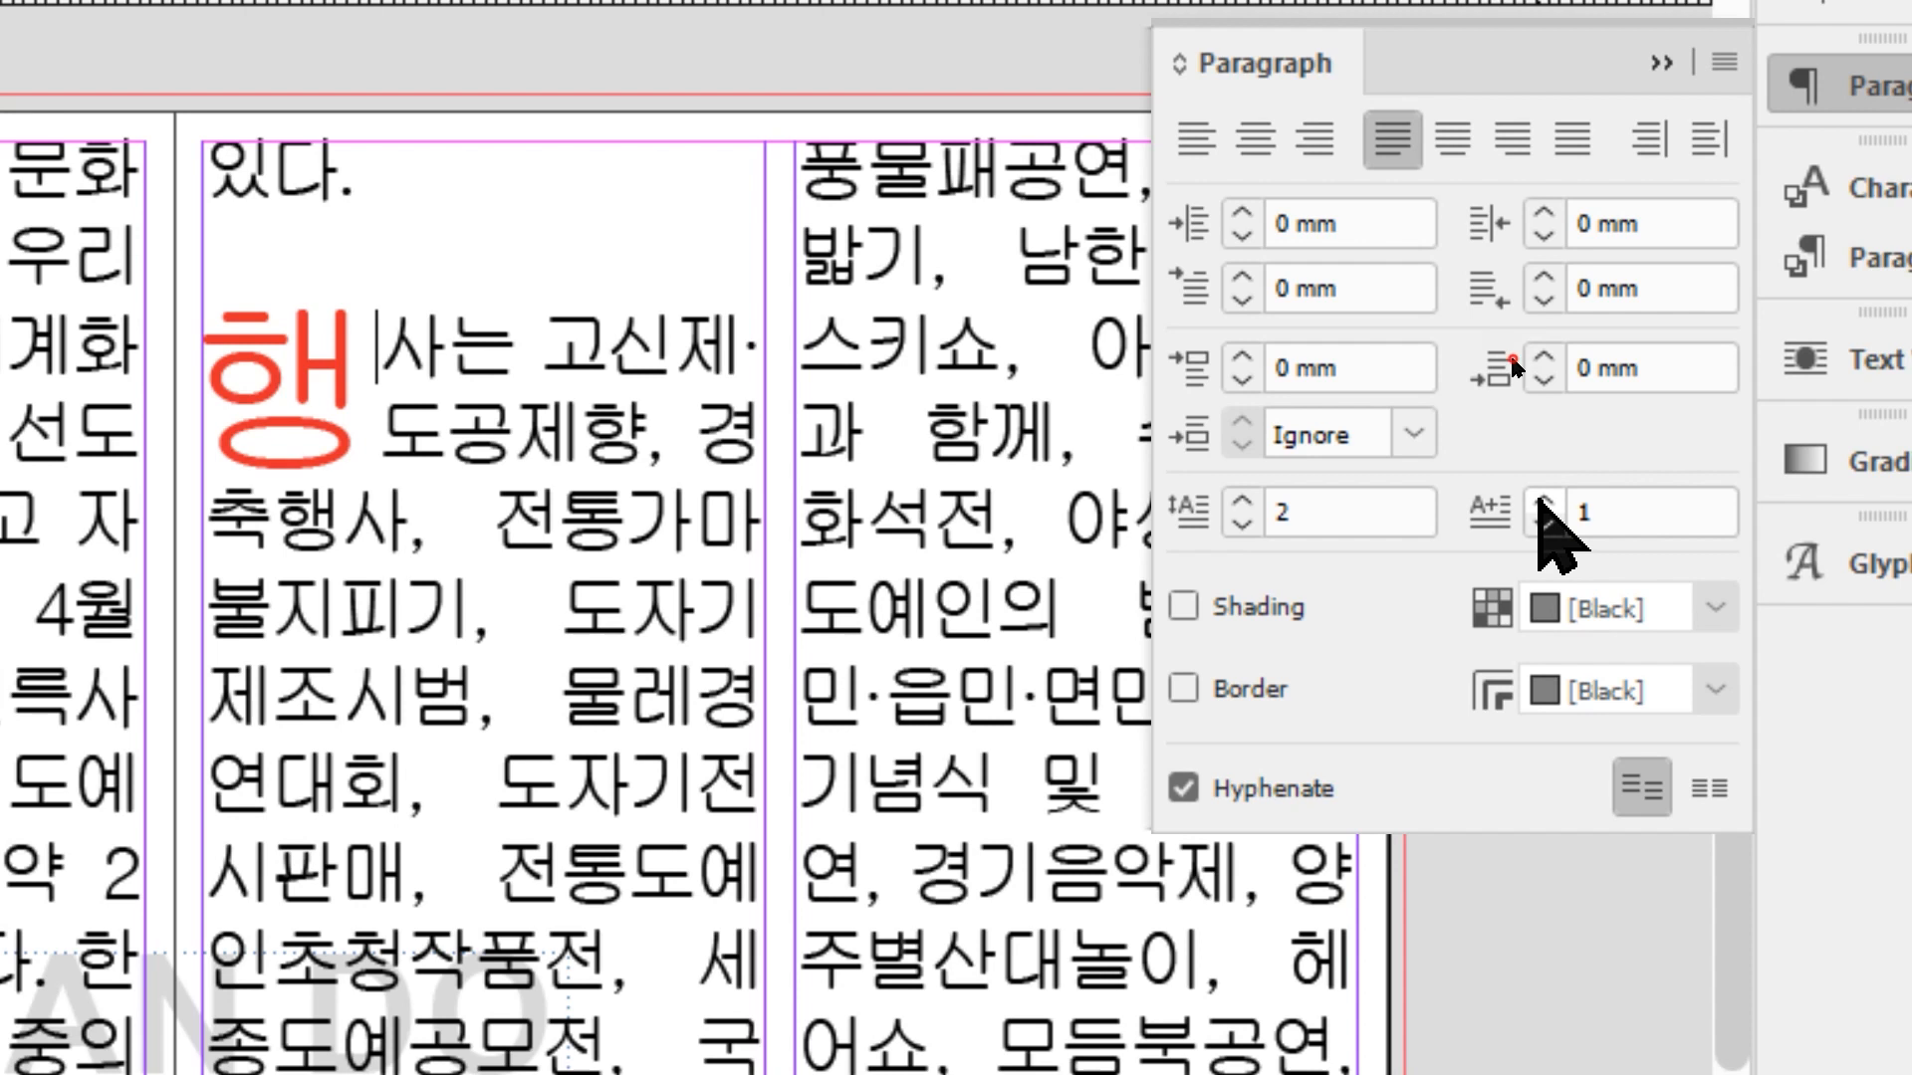
Extend the drop cap on page 3 to two characters after trying three
{"action": "left_click", "coordinate": [1543, 501]}
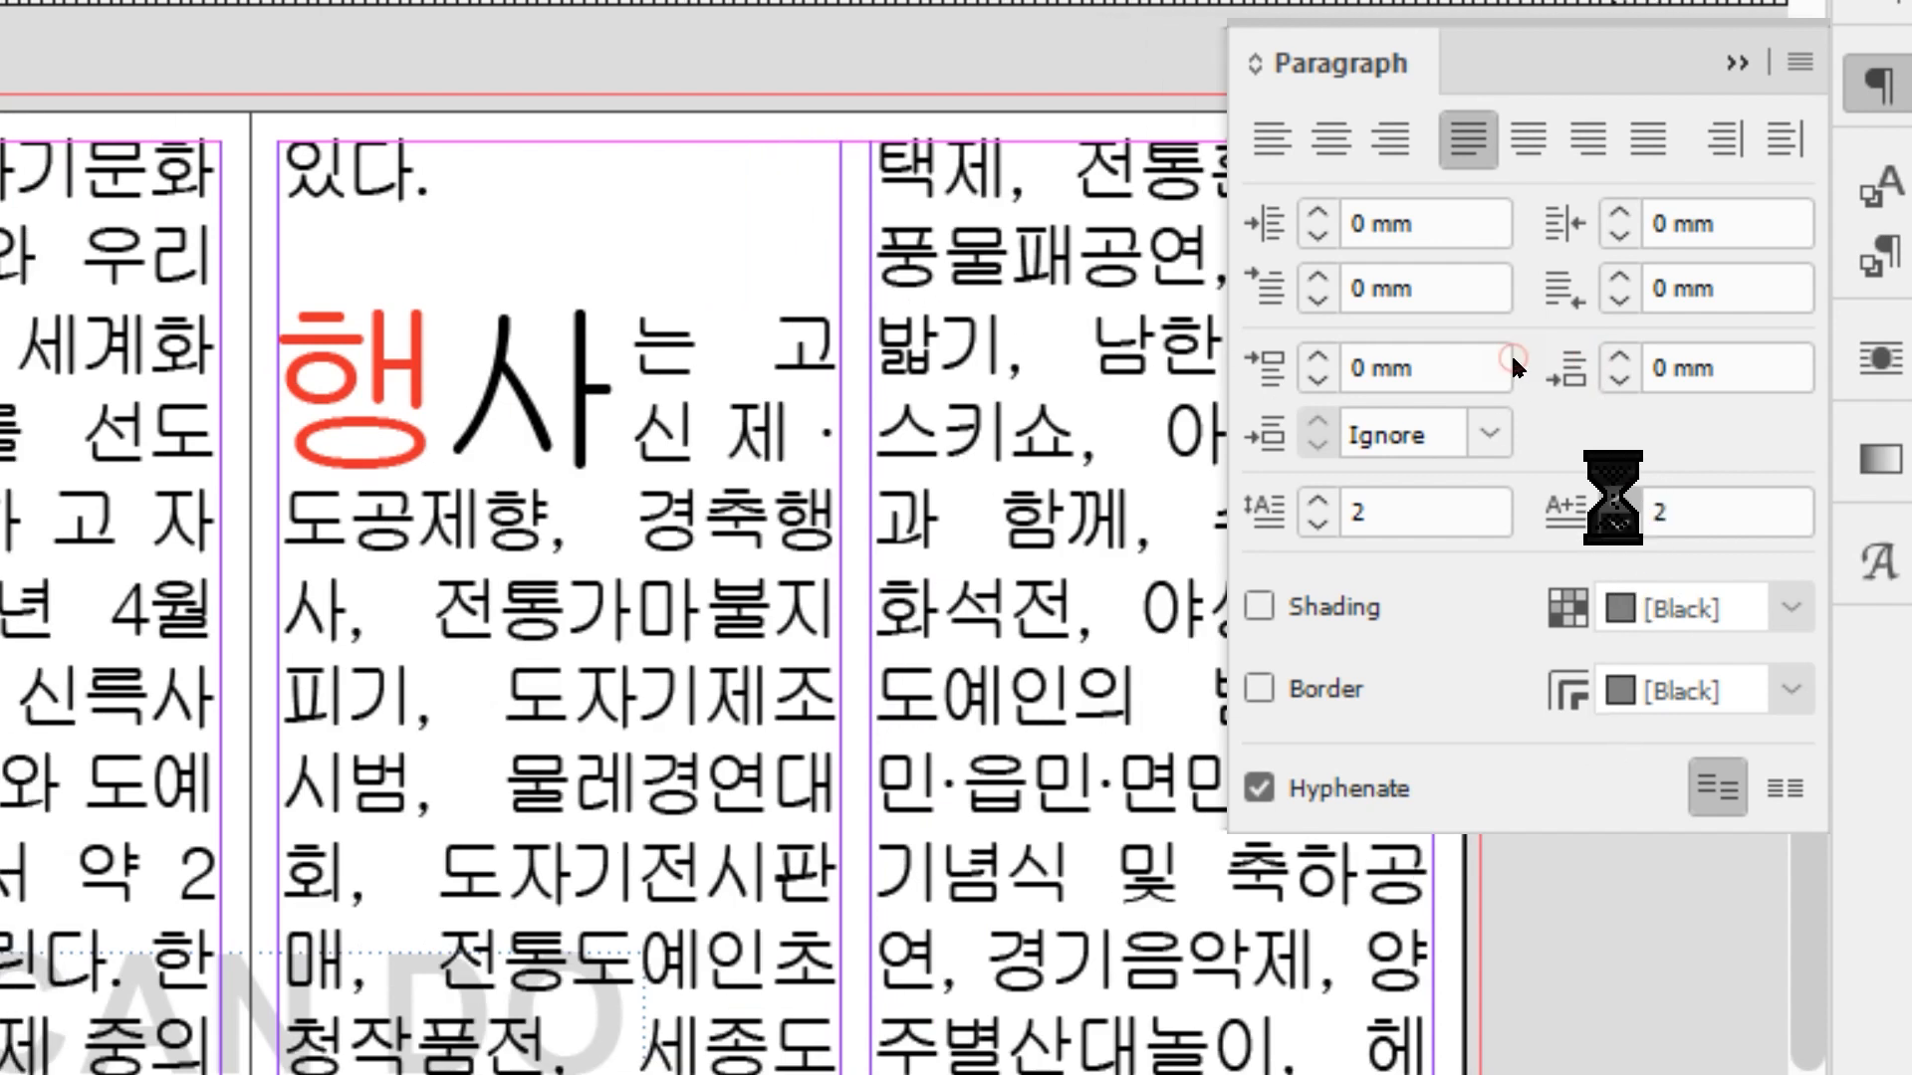
{"action": "left_click", "coordinate": [1619, 500]}
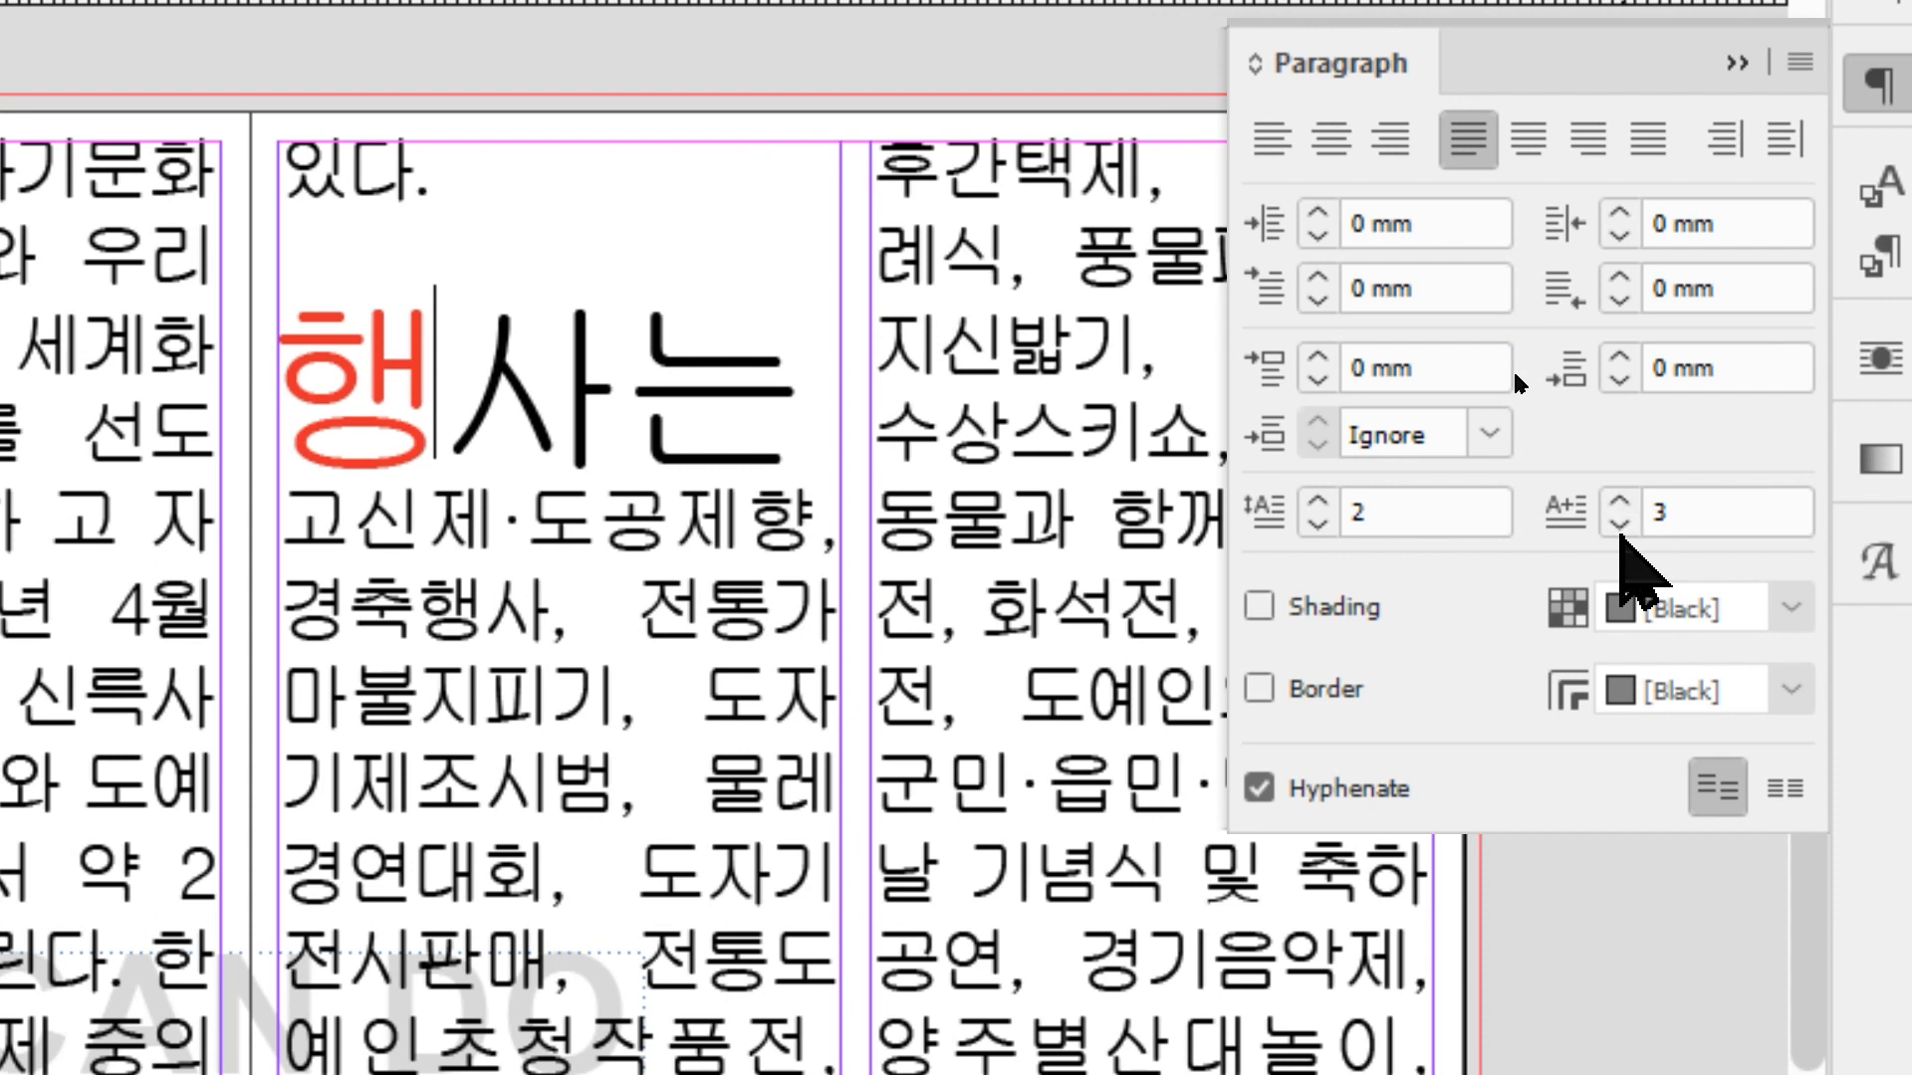
{"action": "left_click", "coordinate": [1619, 525]}
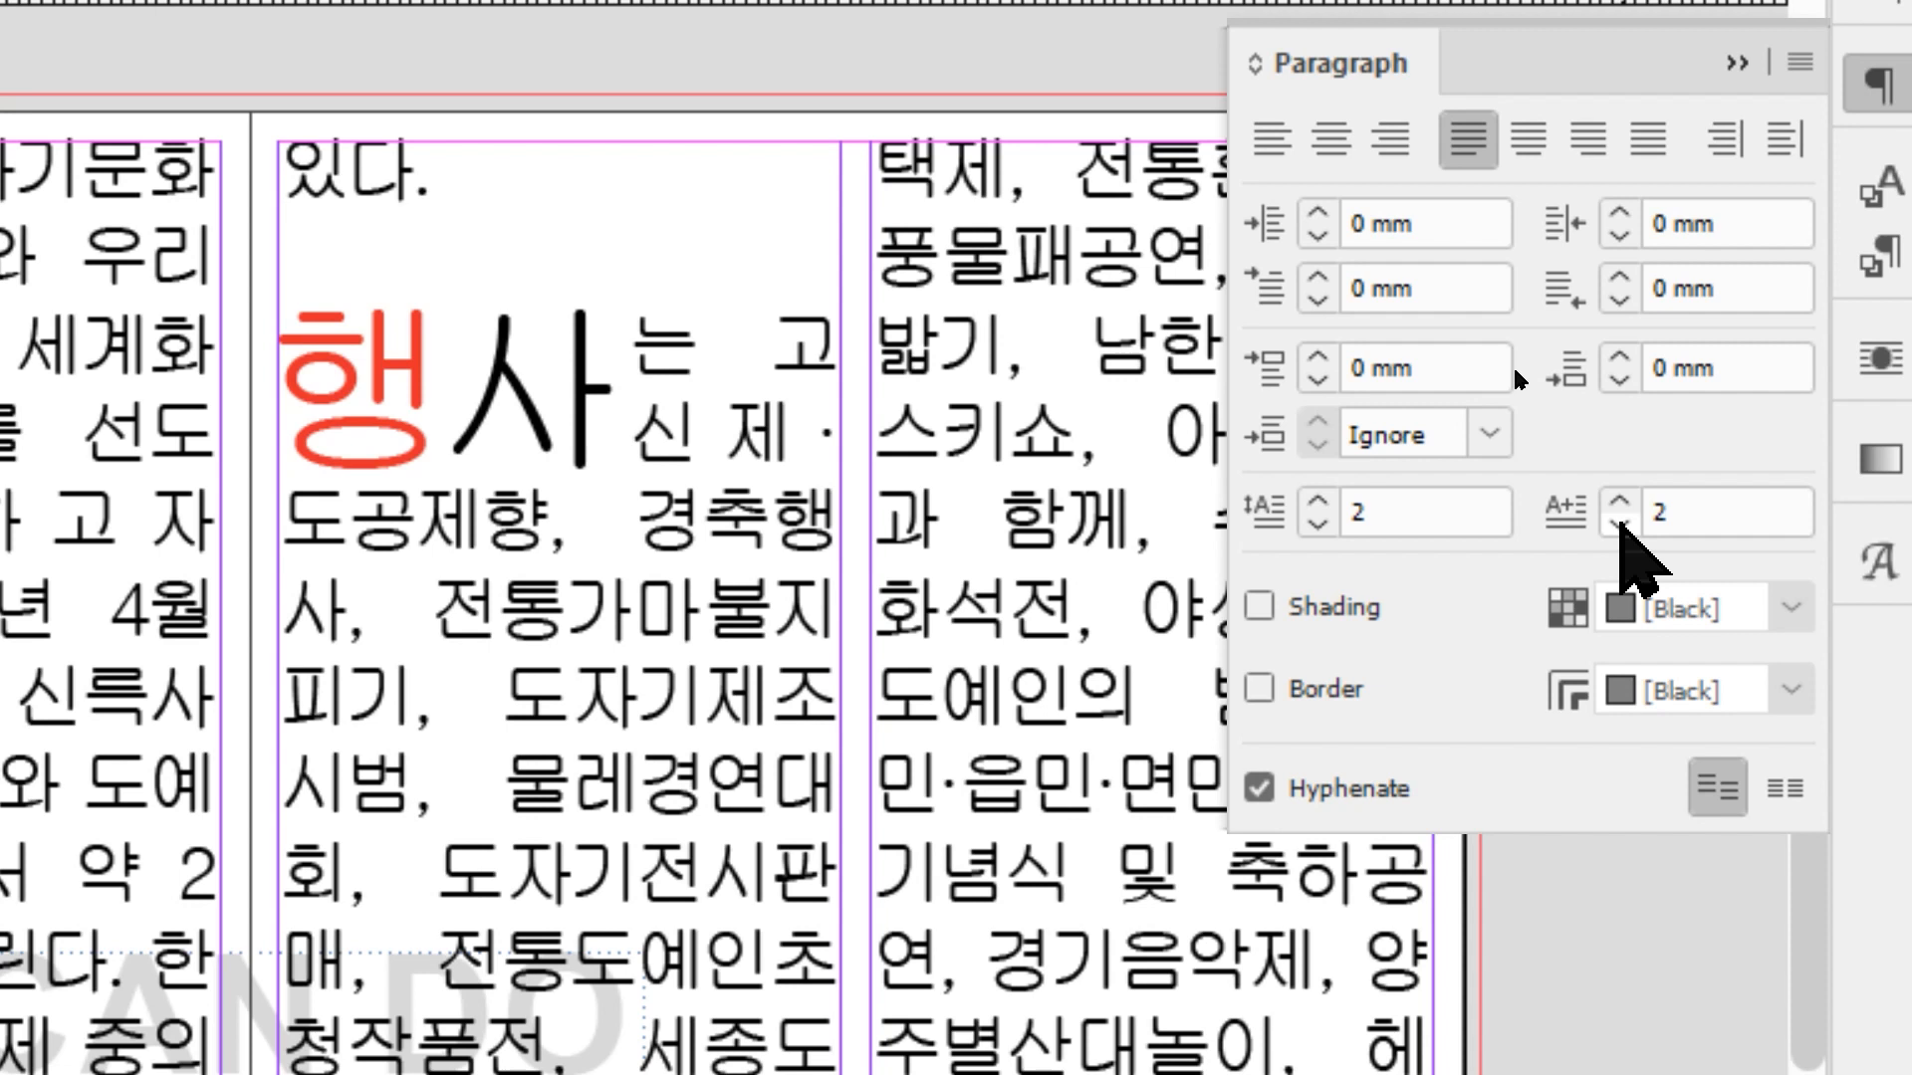
Try black shading behind the drop-cap paragraph and turn it off again
{"action": "left_click", "coordinate": [1260, 606]}
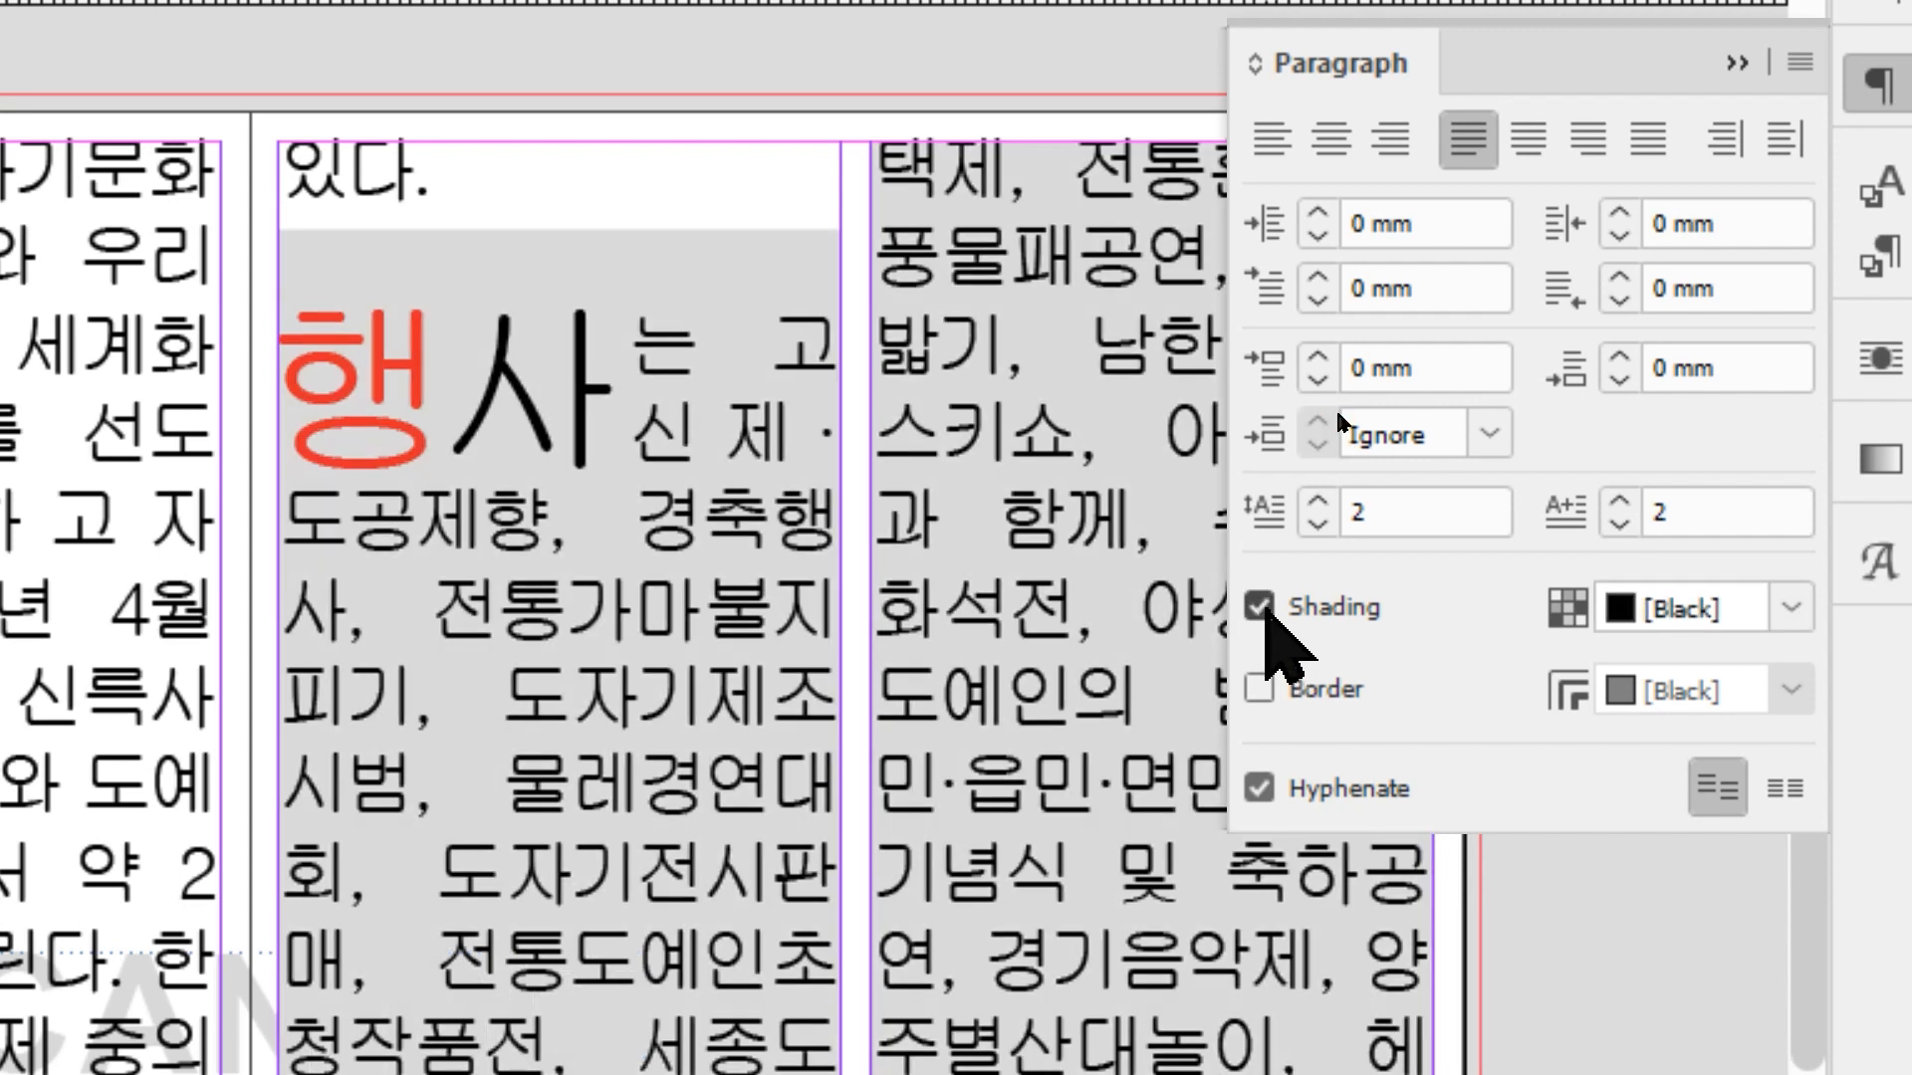
{"action": "left_click", "coordinate": [1260, 606]}
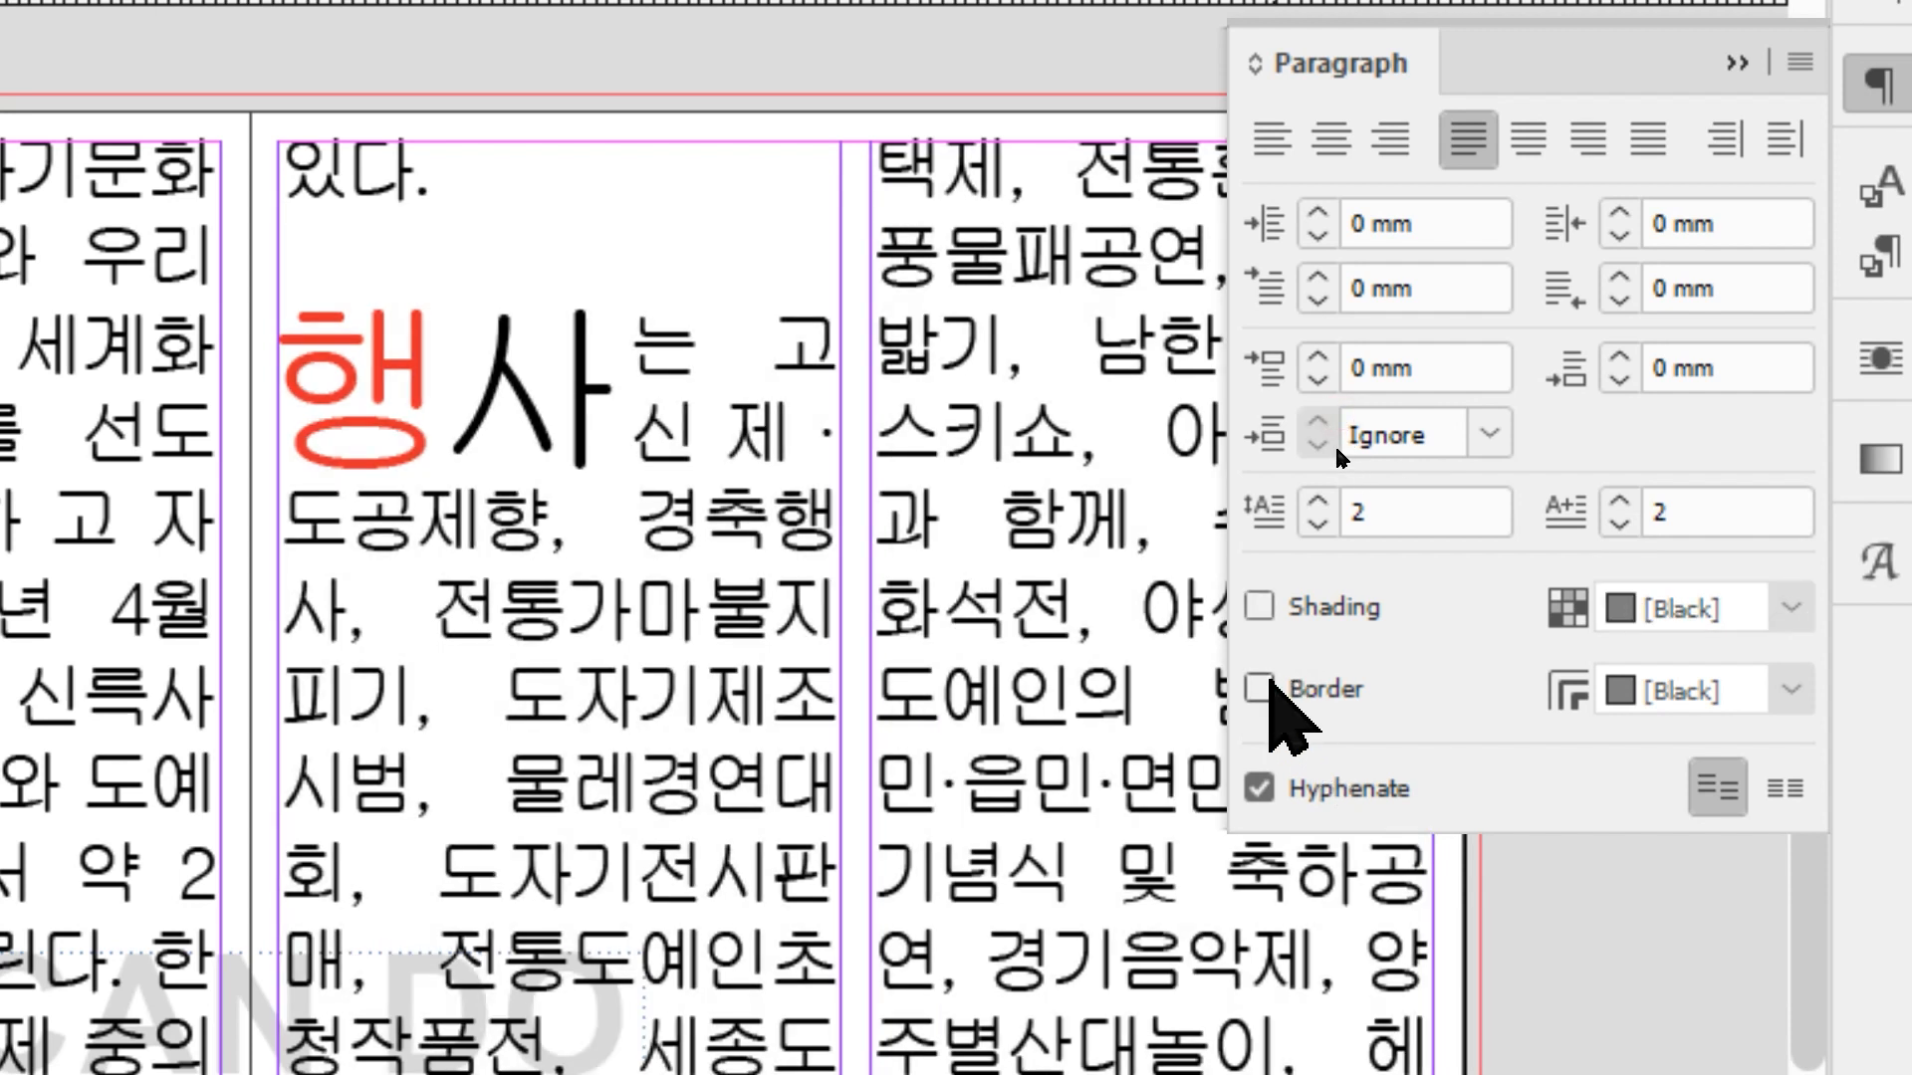
Try a border around the drop-cap paragraph and turn it off again
{"action": "left_click", "coordinate": [1259, 689]}
{"action": "left_click", "coordinate": [1259, 689]}
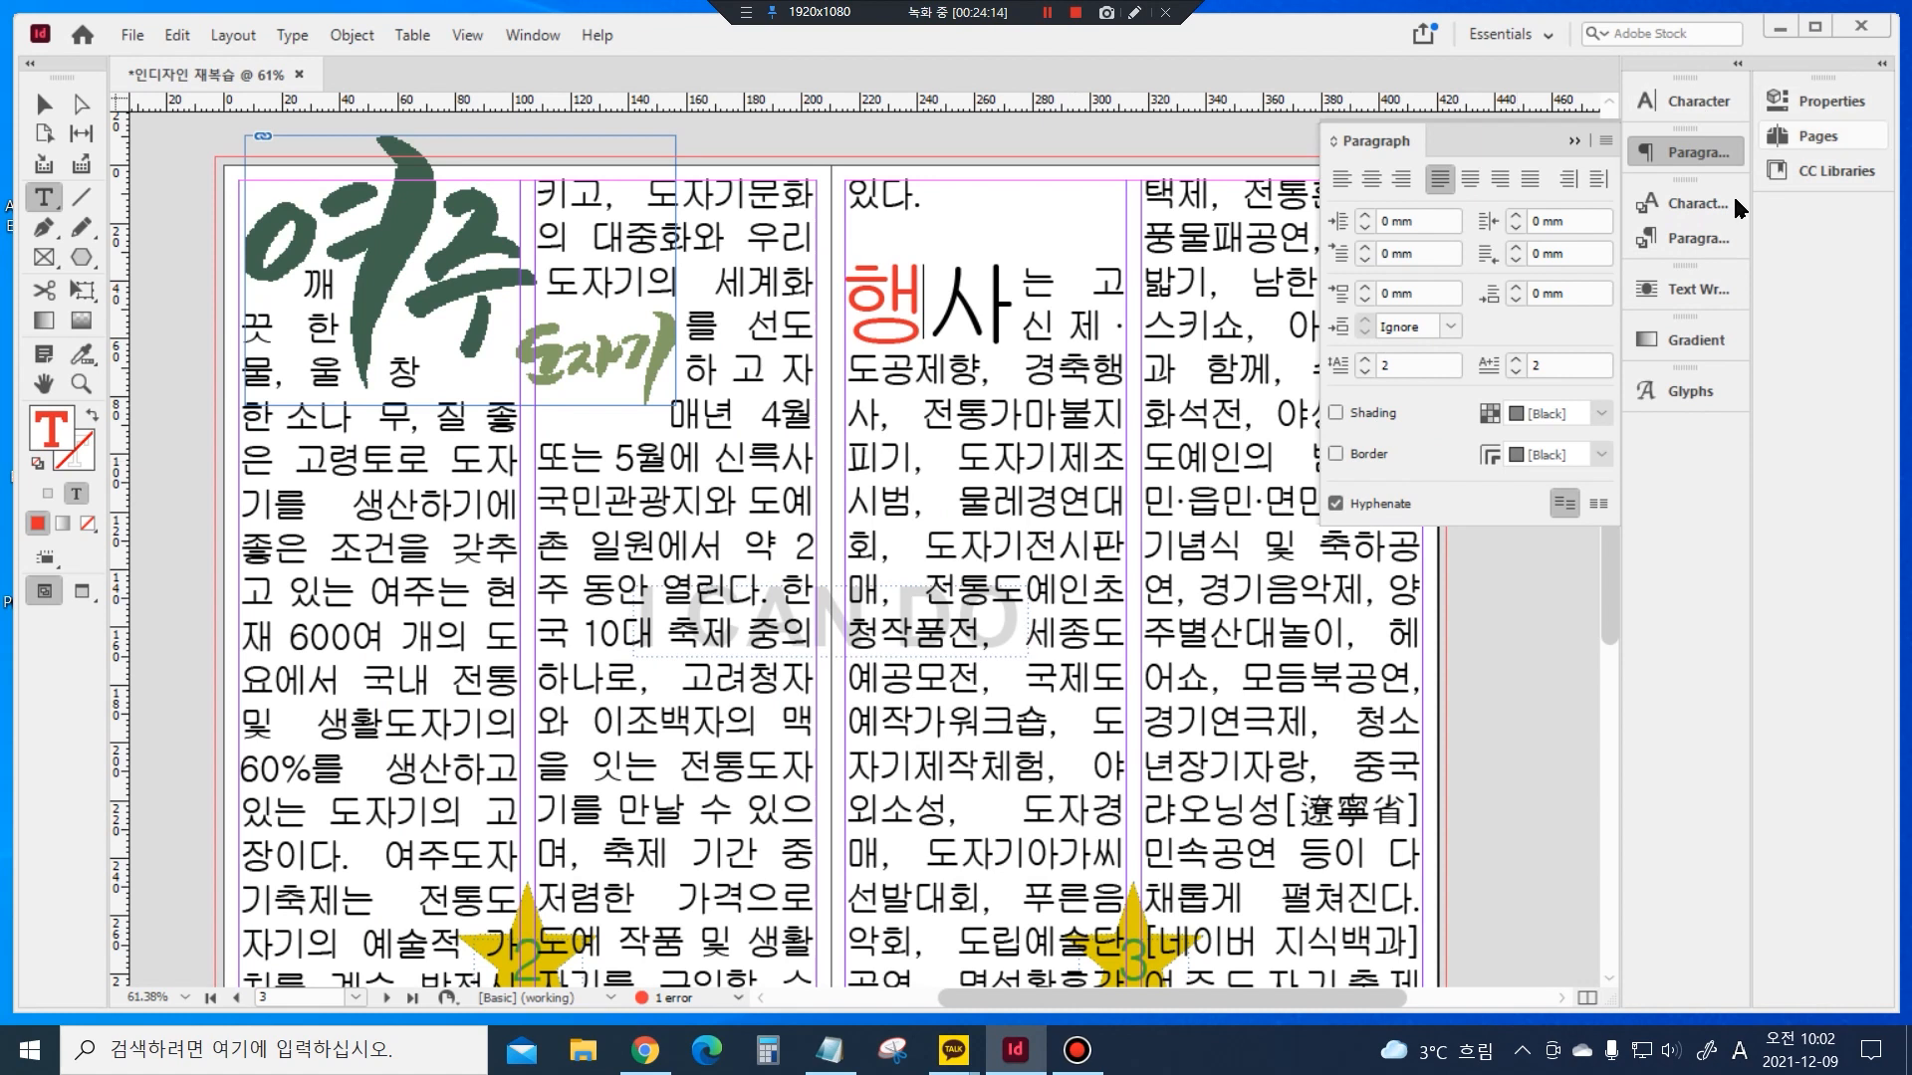
Undo the latest text edits and bring the full spread of pages 4-5 into view
{"action": "left_click", "coordinate": [1806, 137]}
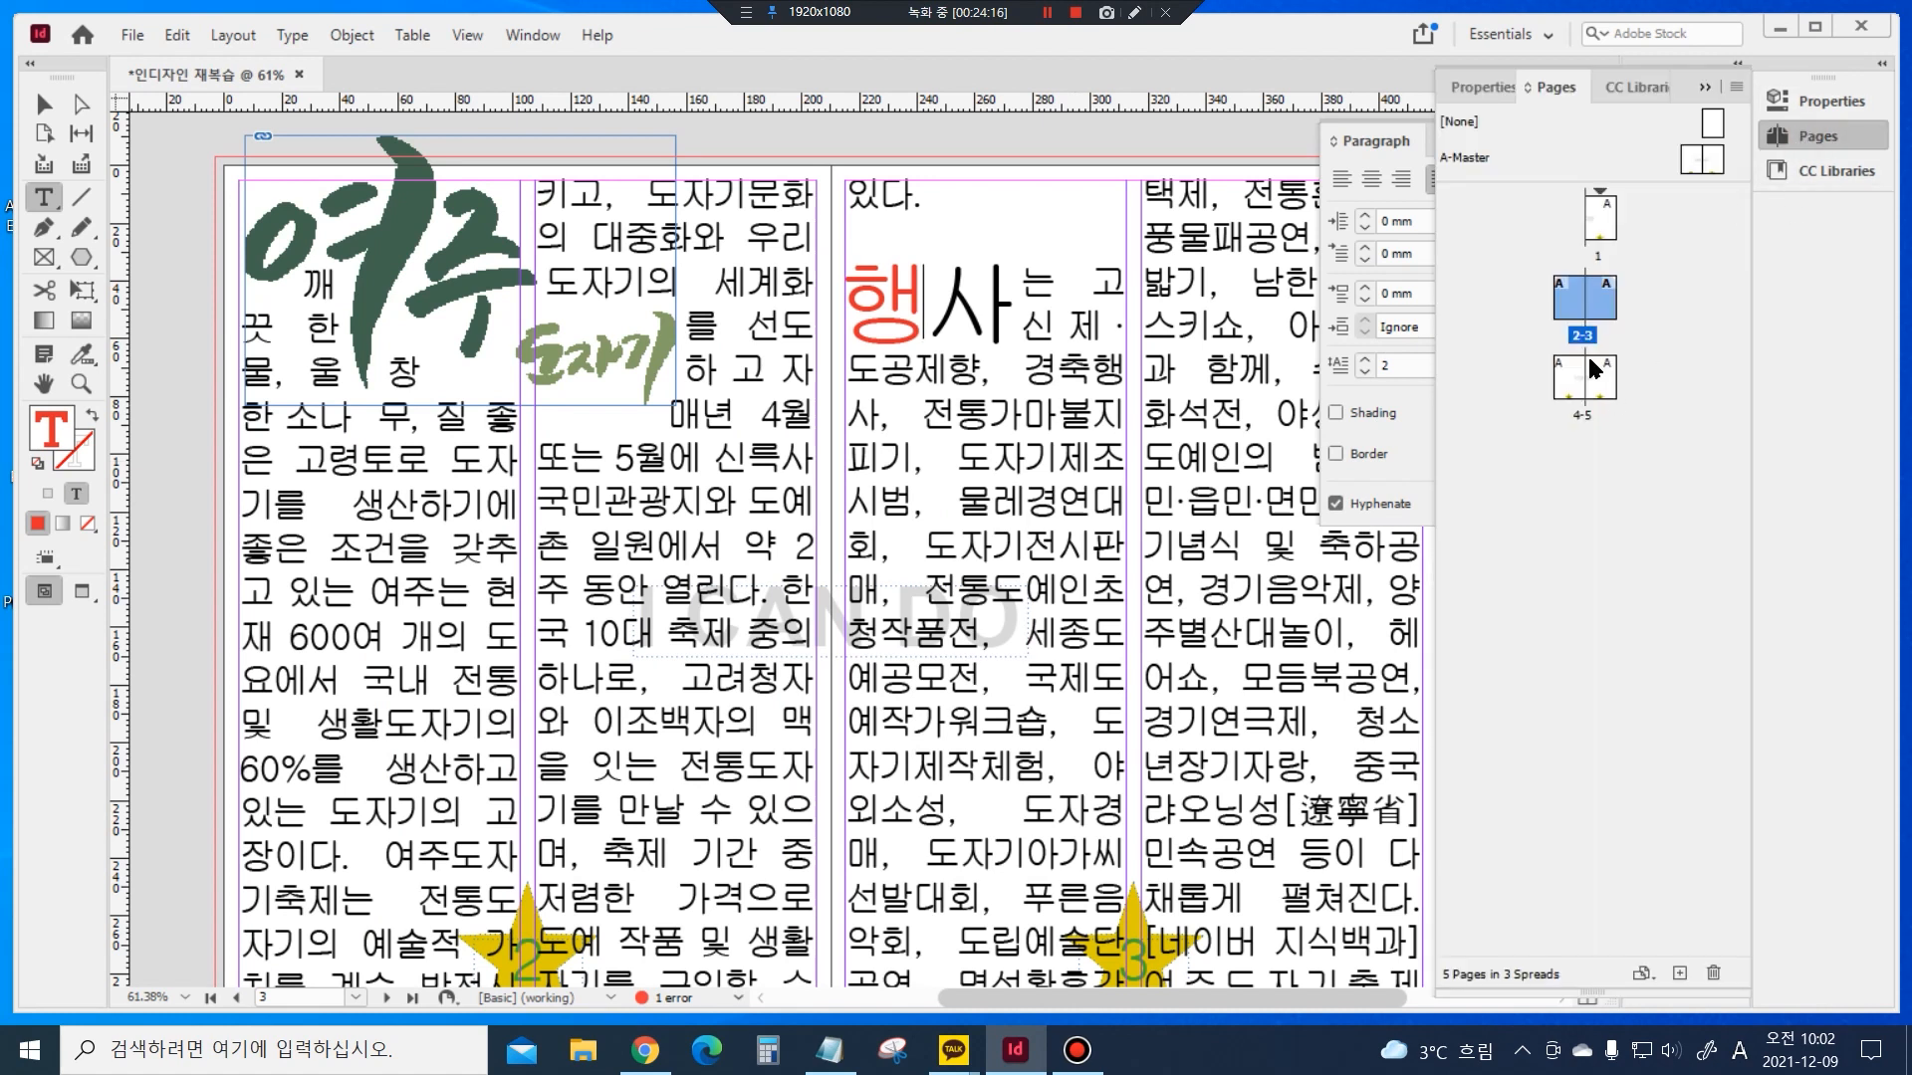
{"action": "double_click", "coordinate": [1575, 379]}
{"action": "key", "text": "alt+Page_Up"}
{"action": "left_click", "coordinate": [1107, 526]}
{"action": "key", "text": "ctrl+z"}
{"action": "key", "text": "ctrl+z"}
{"action": "key", "text": "ctrl+z"}
{"action": "key", "text": "ctrl+z"}
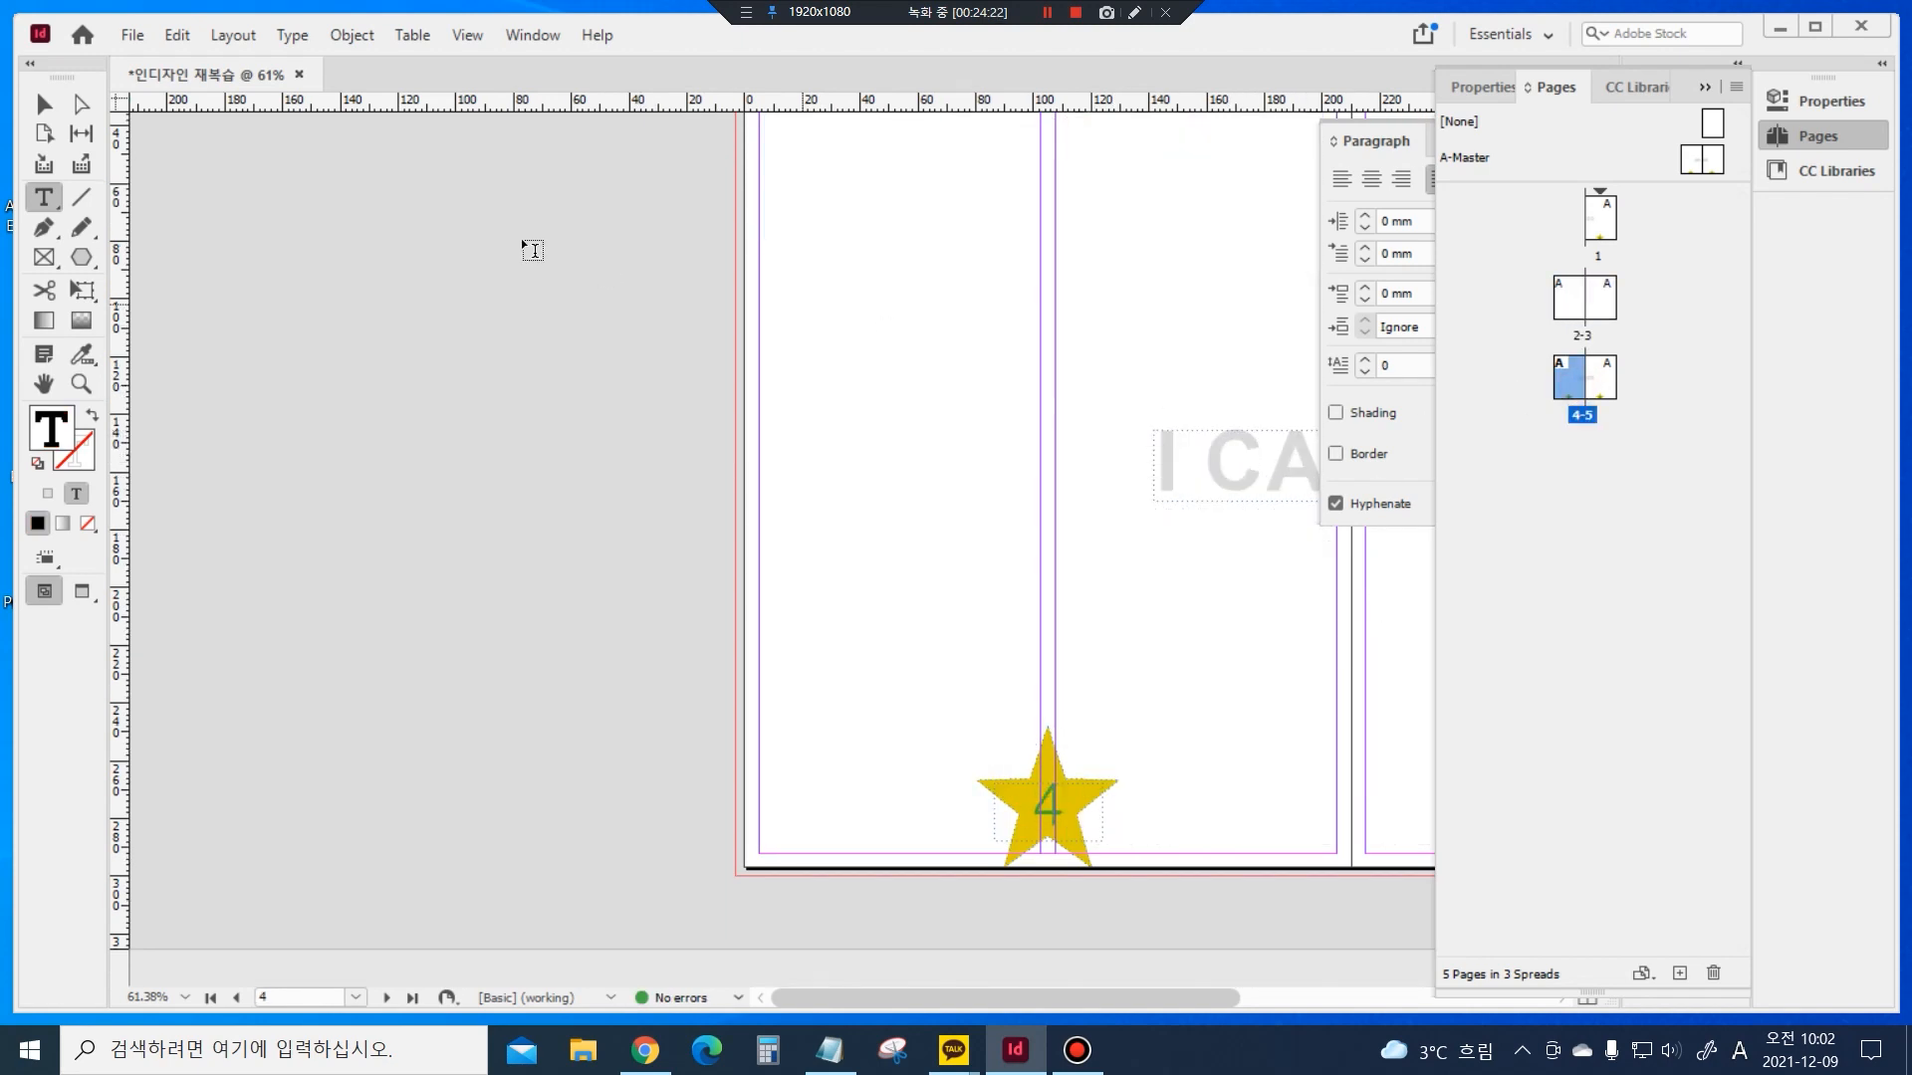
{"action": "left_click", "coordinate": [50, 108]}
{"action": "left_click_drag", "start_coordinate": [1152, 376], "coordinate": [619, 487]}
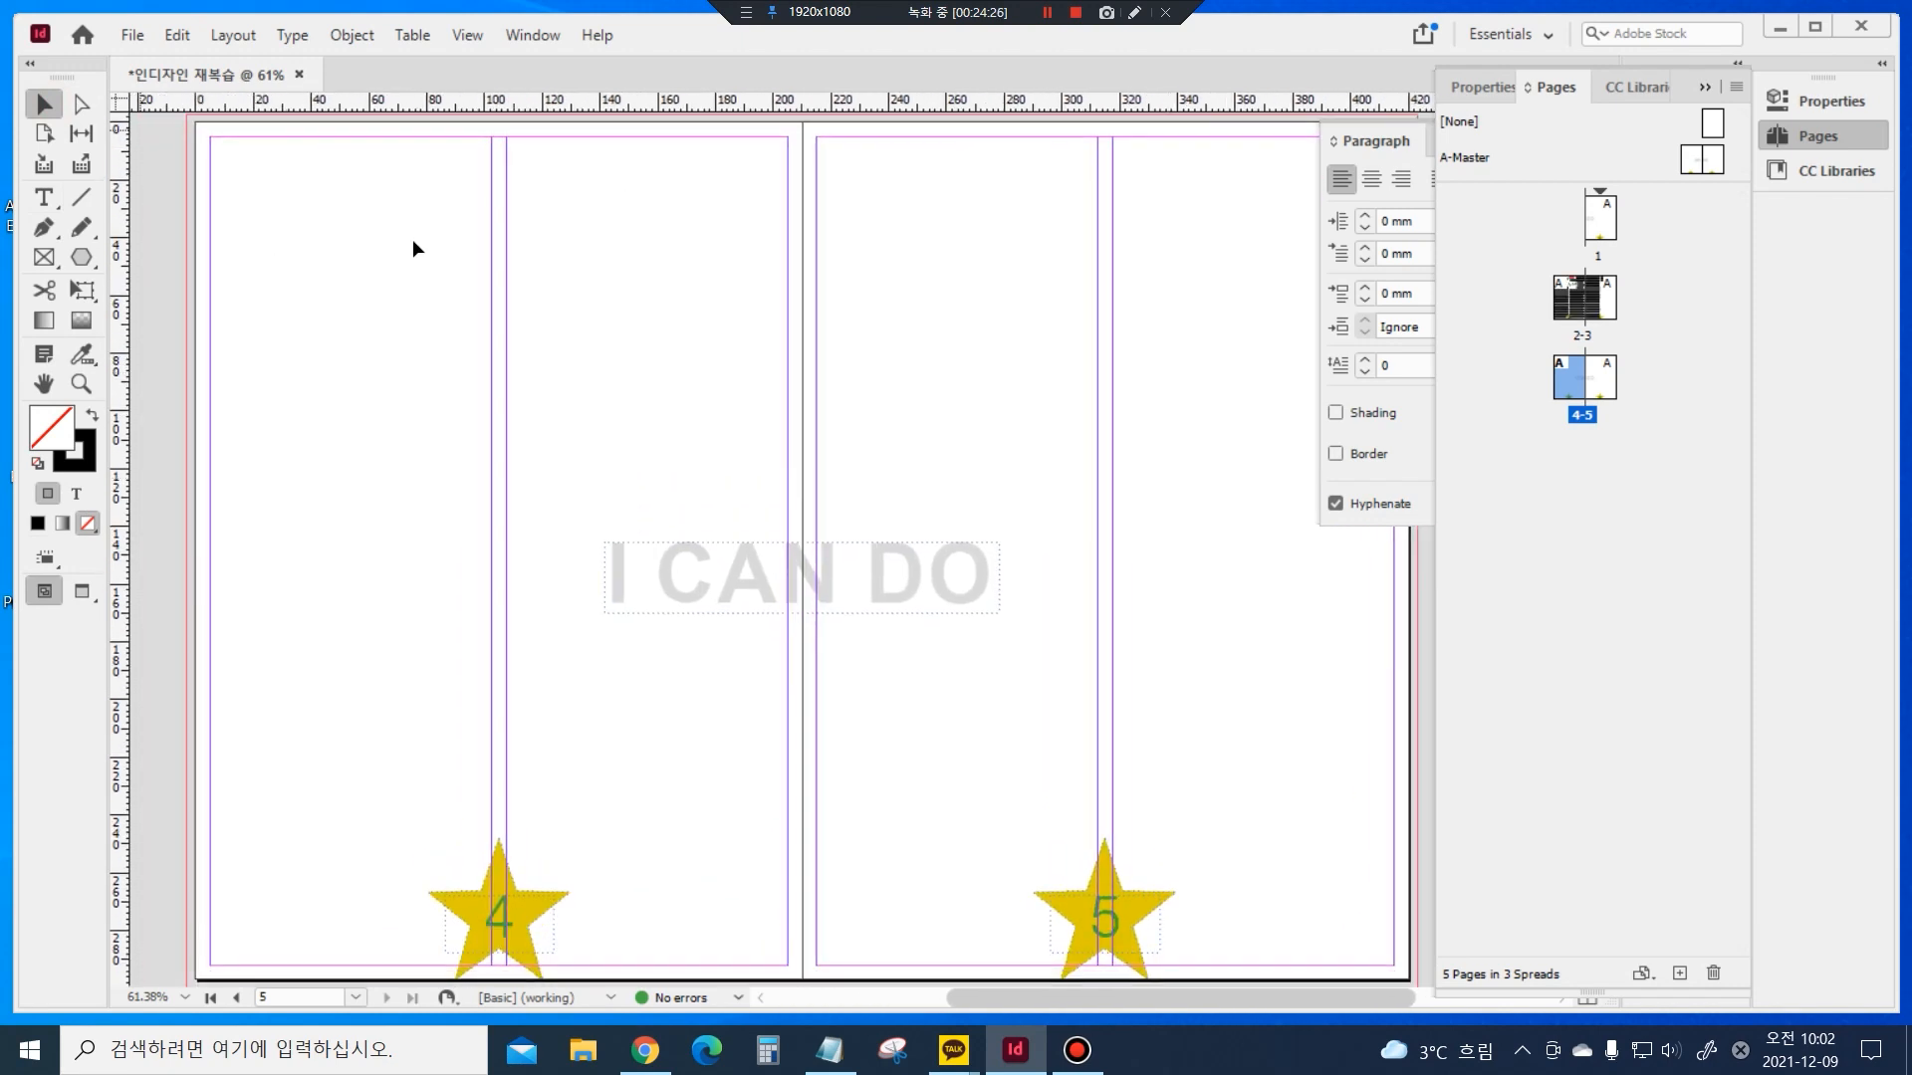
Draw a rectangle about 222 × 323 mm covering page 4 and extending beyond its outer bleed edges
{"action": "left_click", "coordinate": [82, 259]}
{"action": "left_click", "coordinate": [194, 290]}
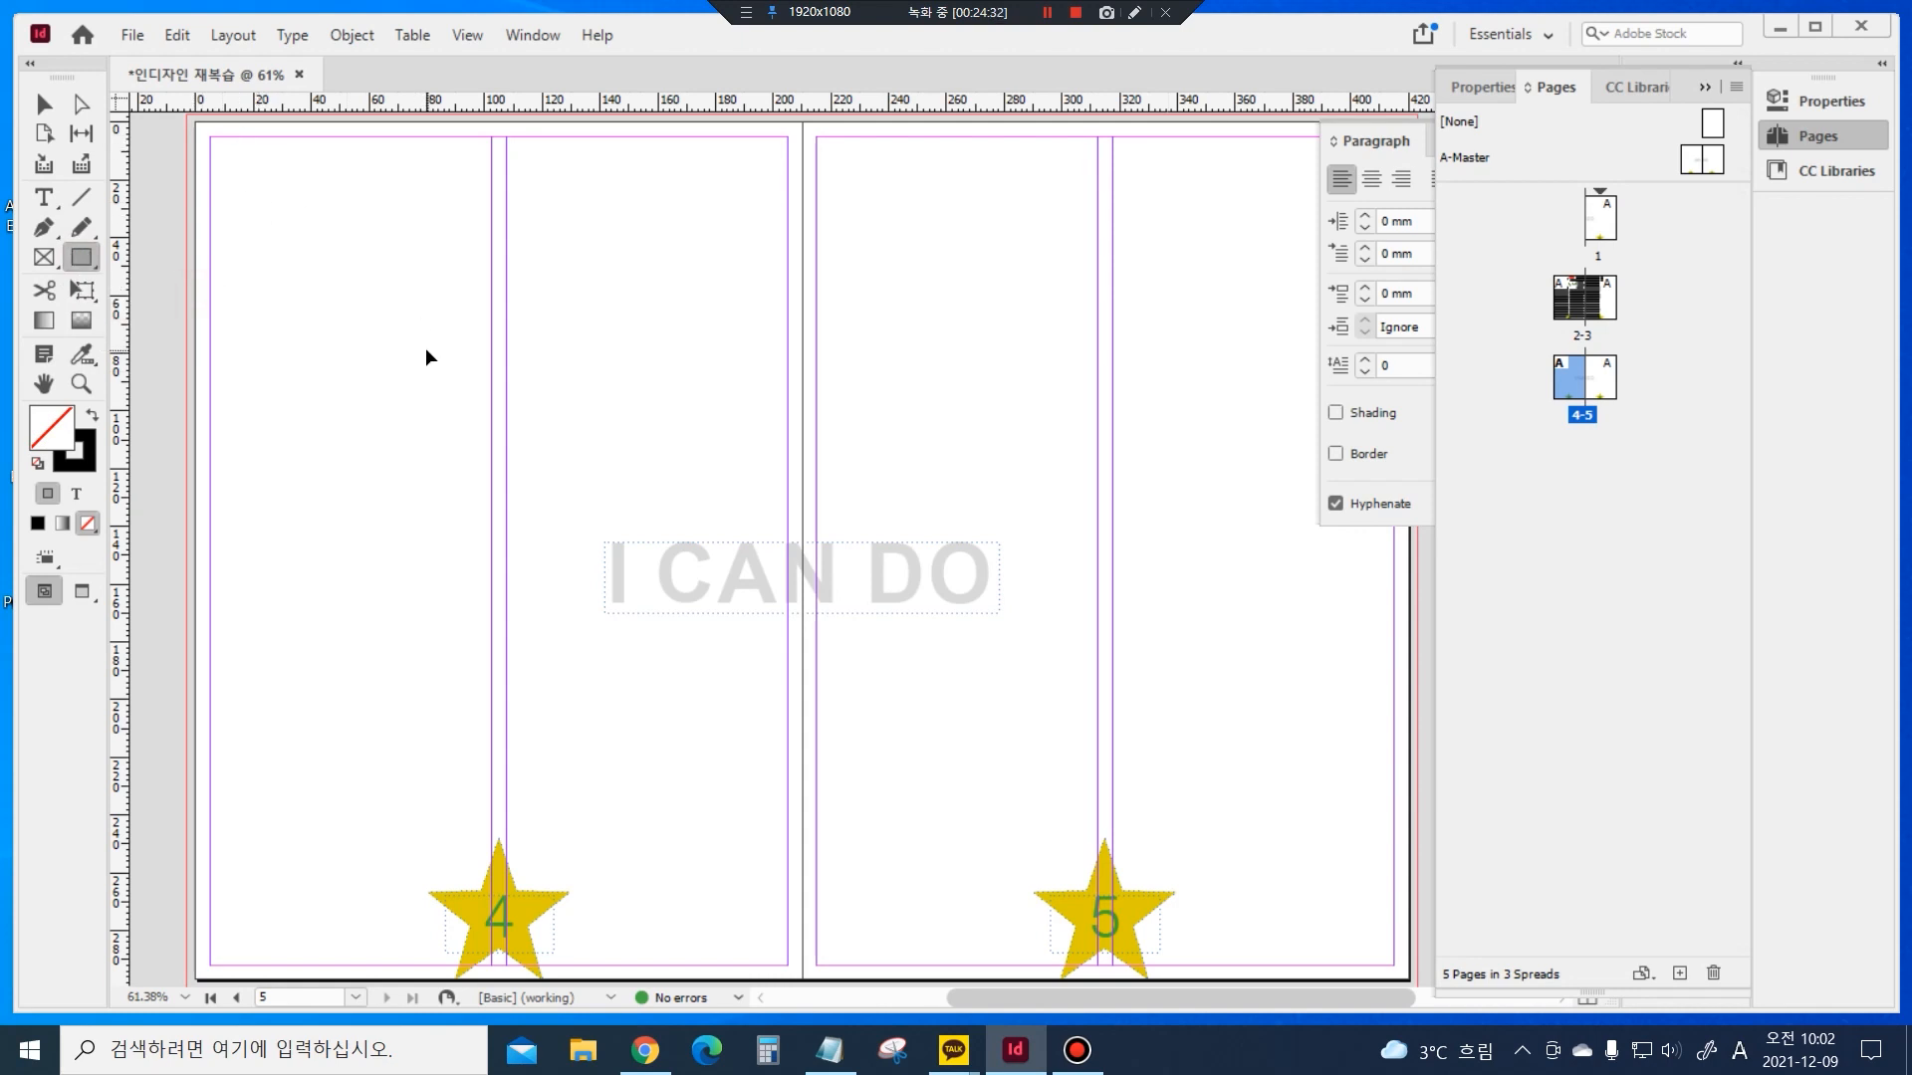
{"action": "key", "text": "ctrl+minus"}
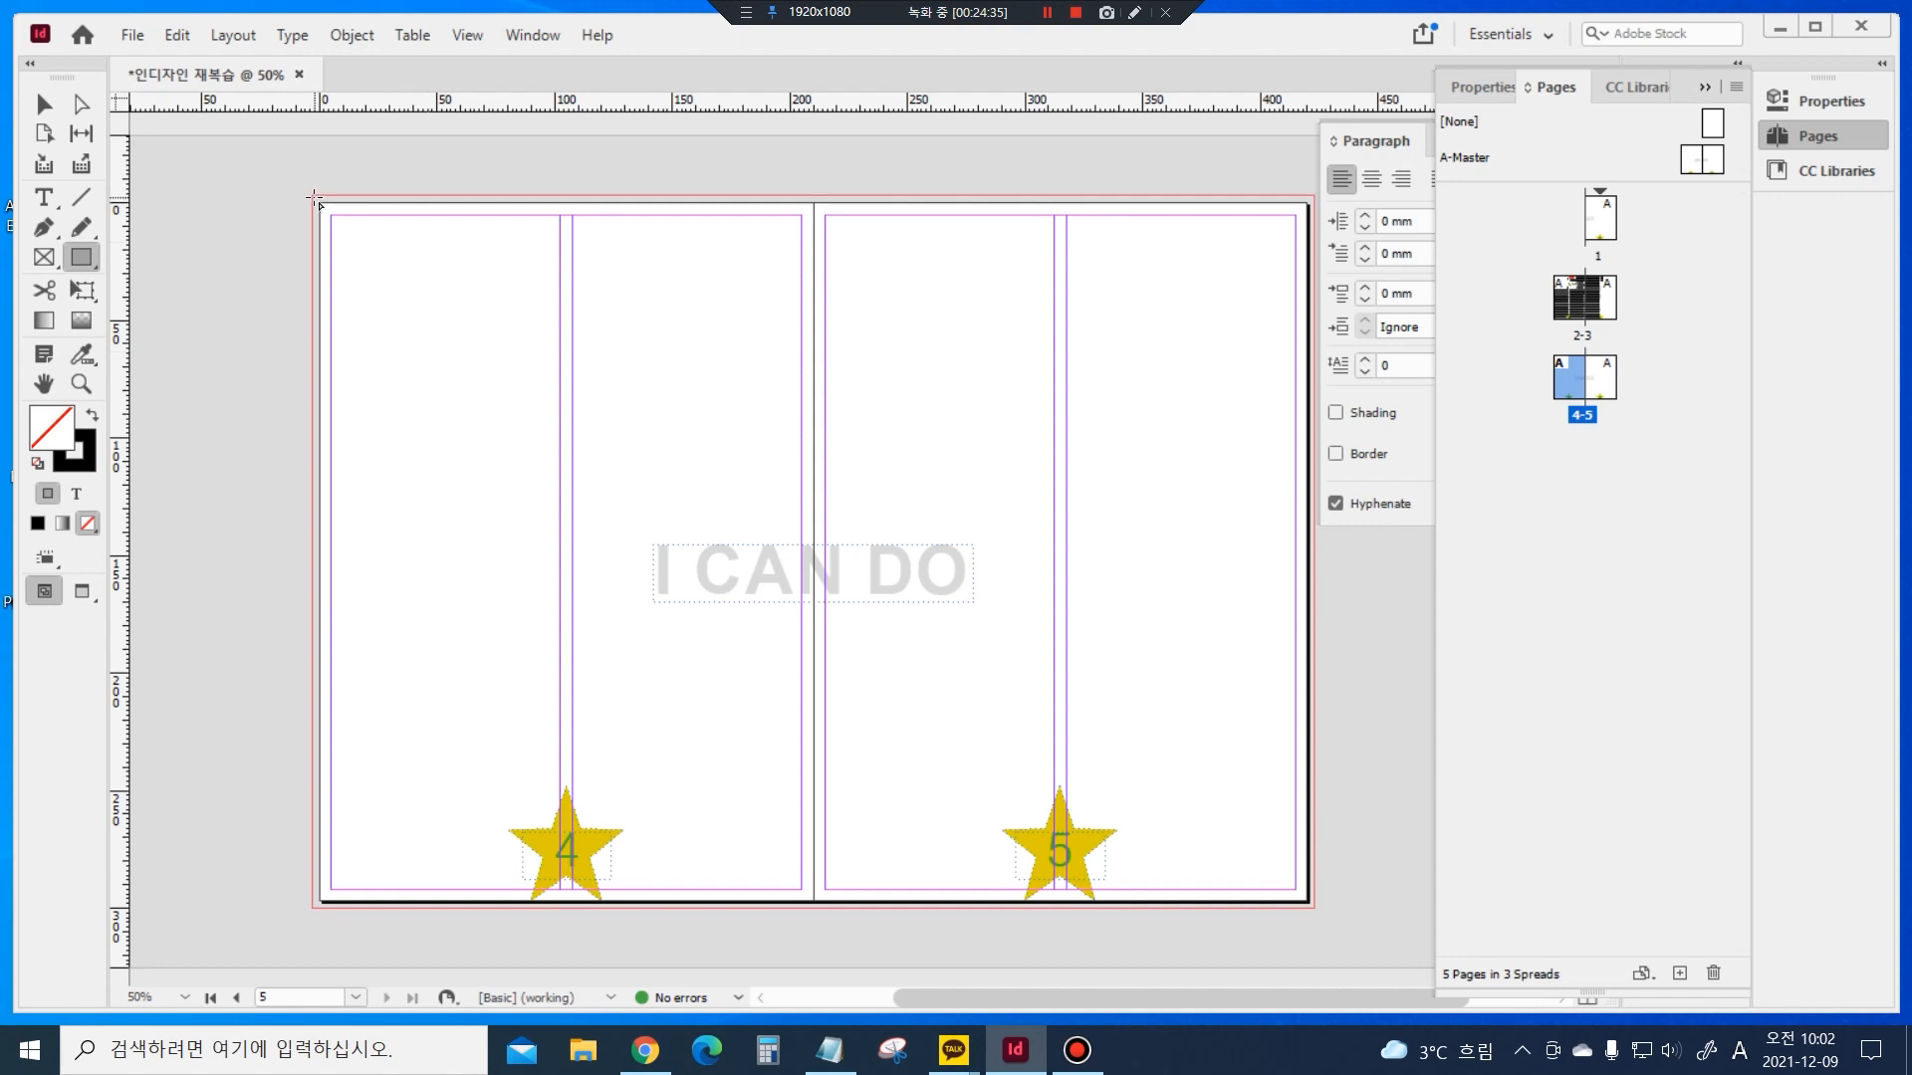
{"action": "left_click_drag", "start_coordinate": [313, 196], "coordinate": [813, 936]}
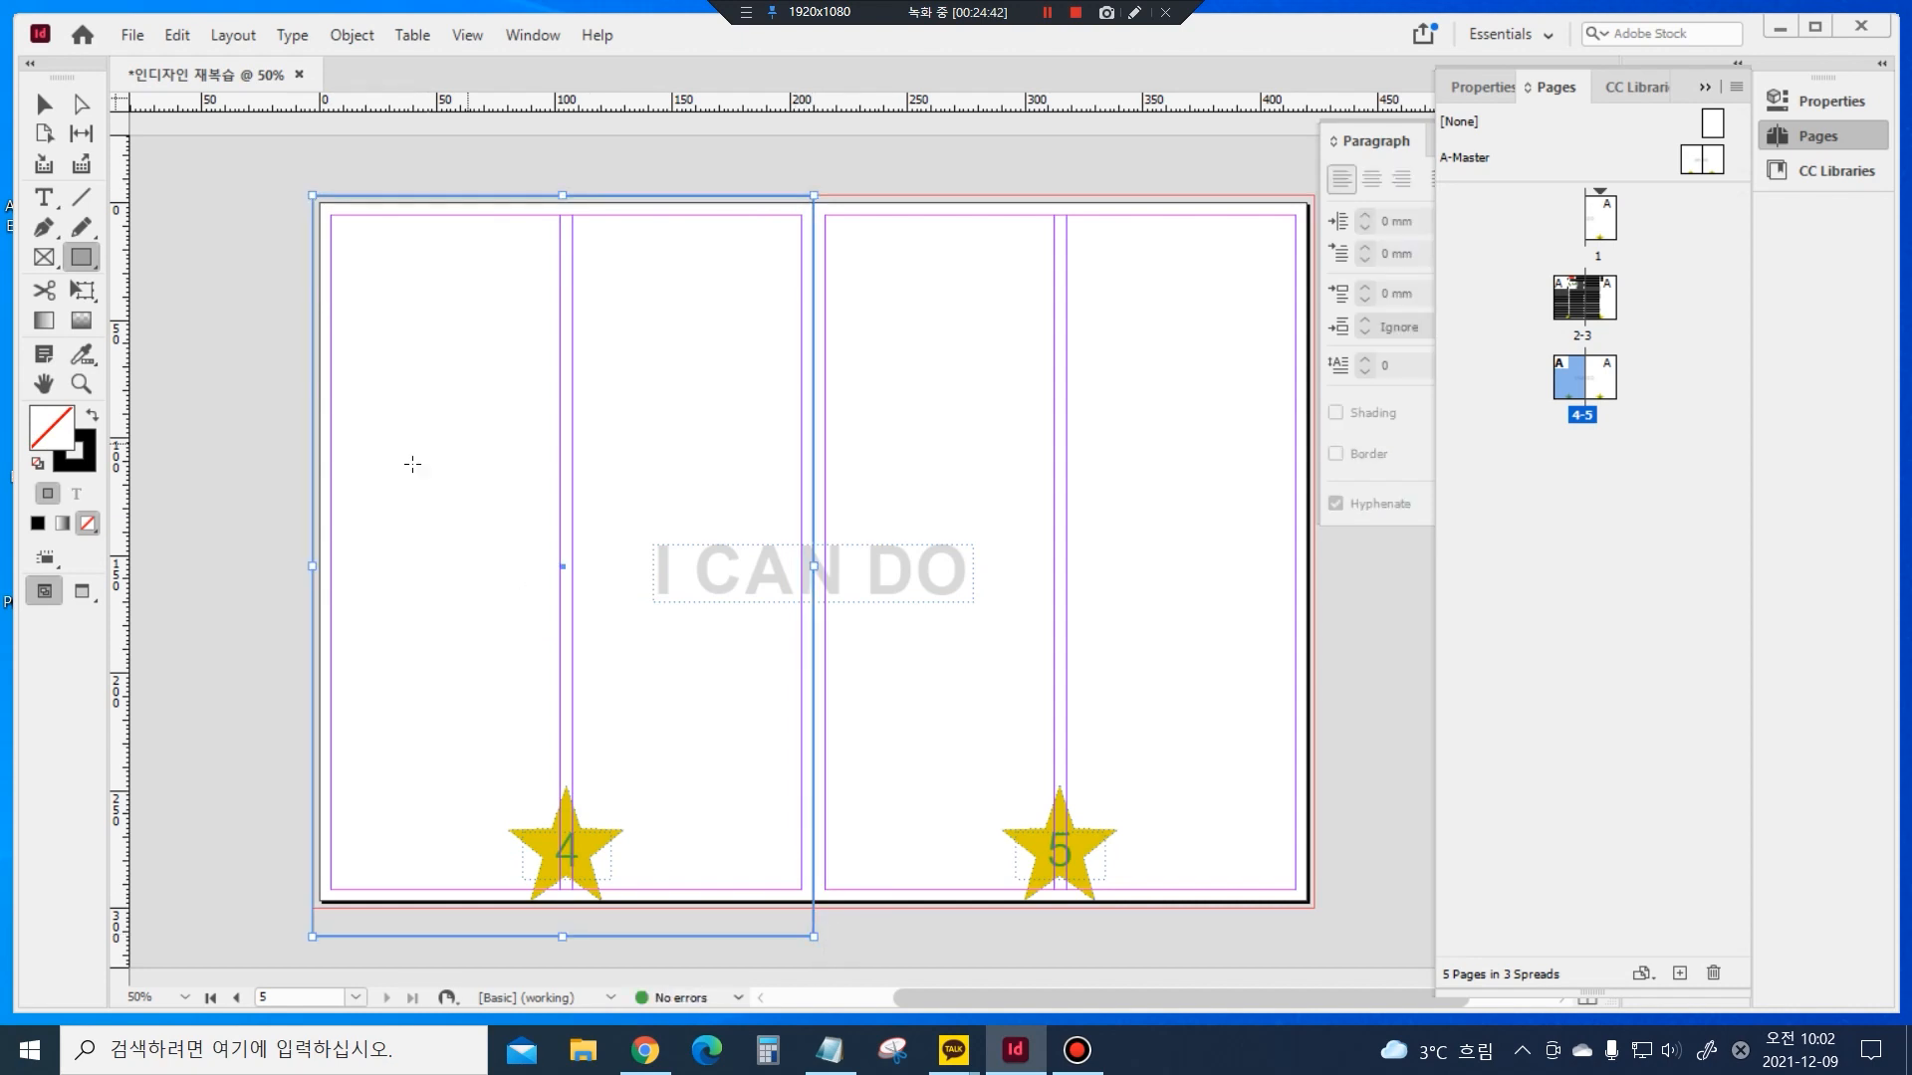
{"action": "left_click", "coordinate": [45, 106]}
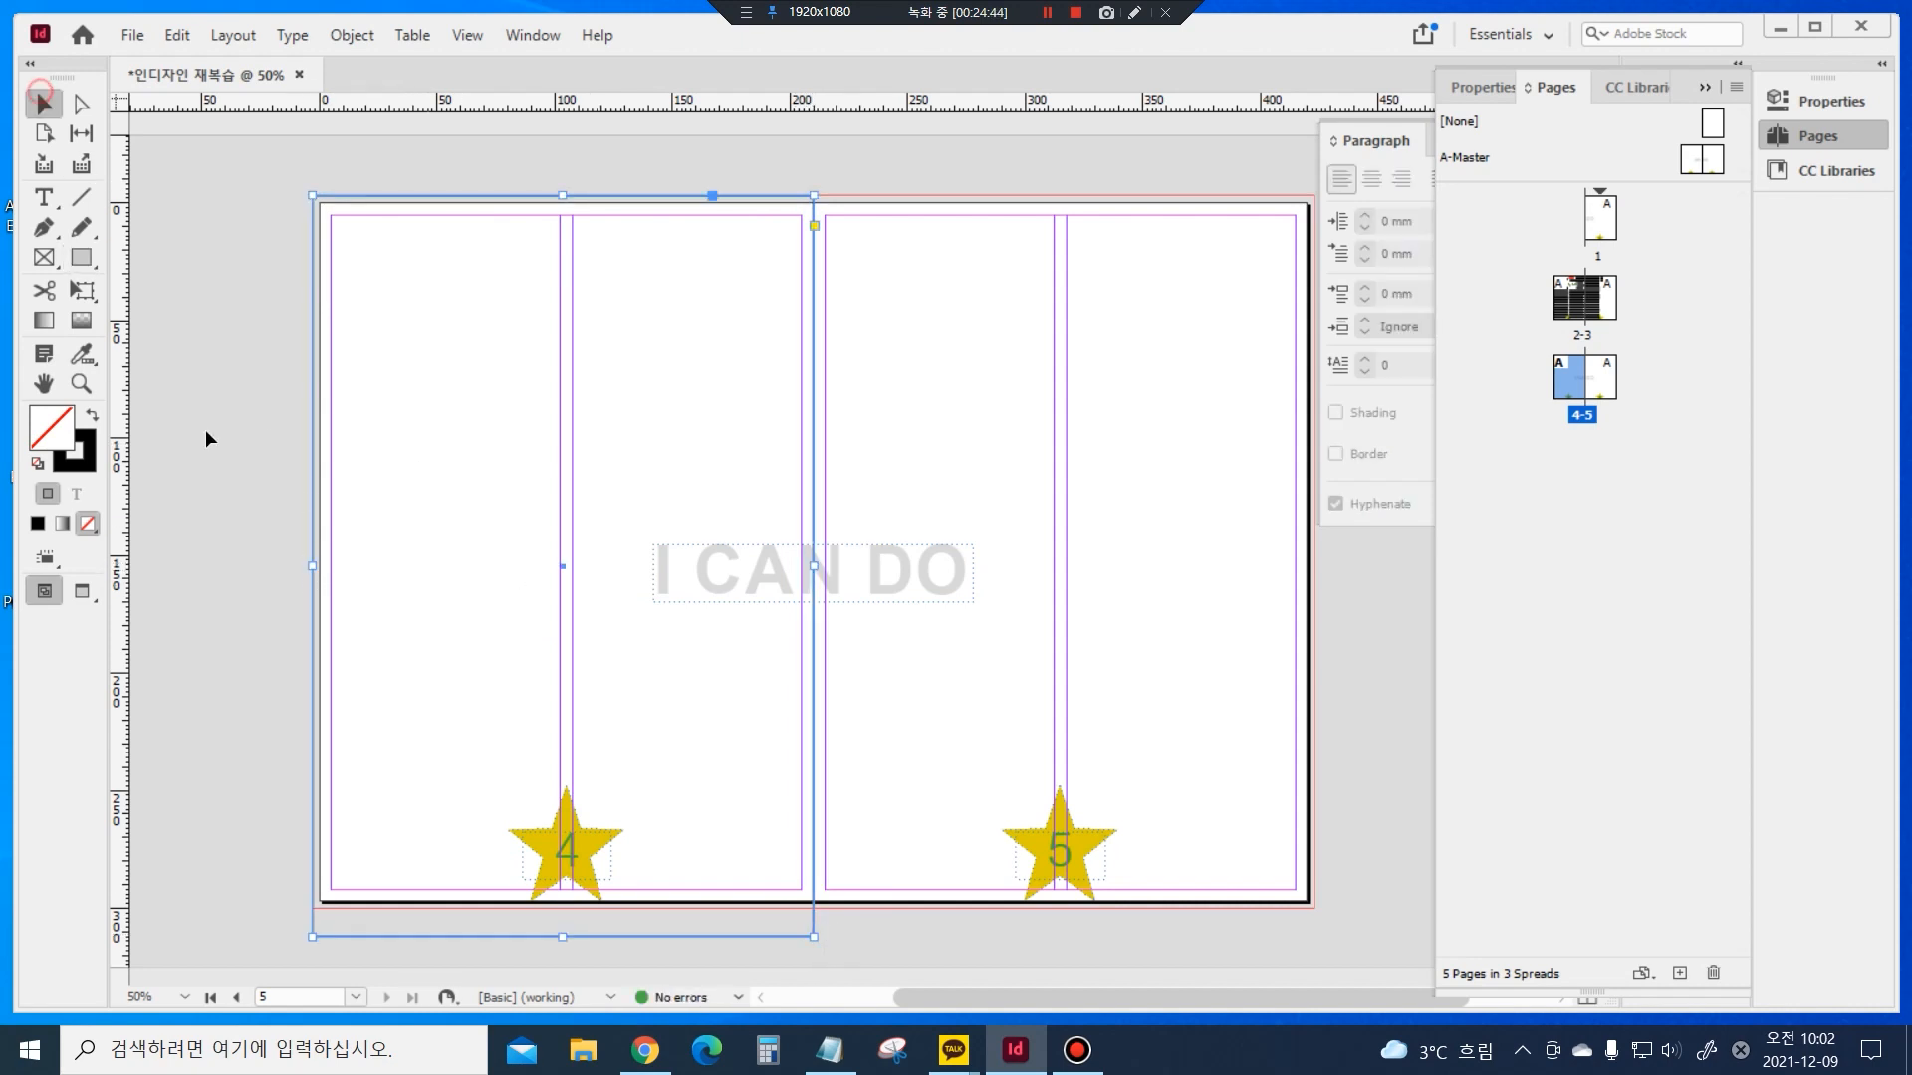
{"action": "left_click_drag", "start_coordinate": [313, 568], "coordinate": [290, 568]}
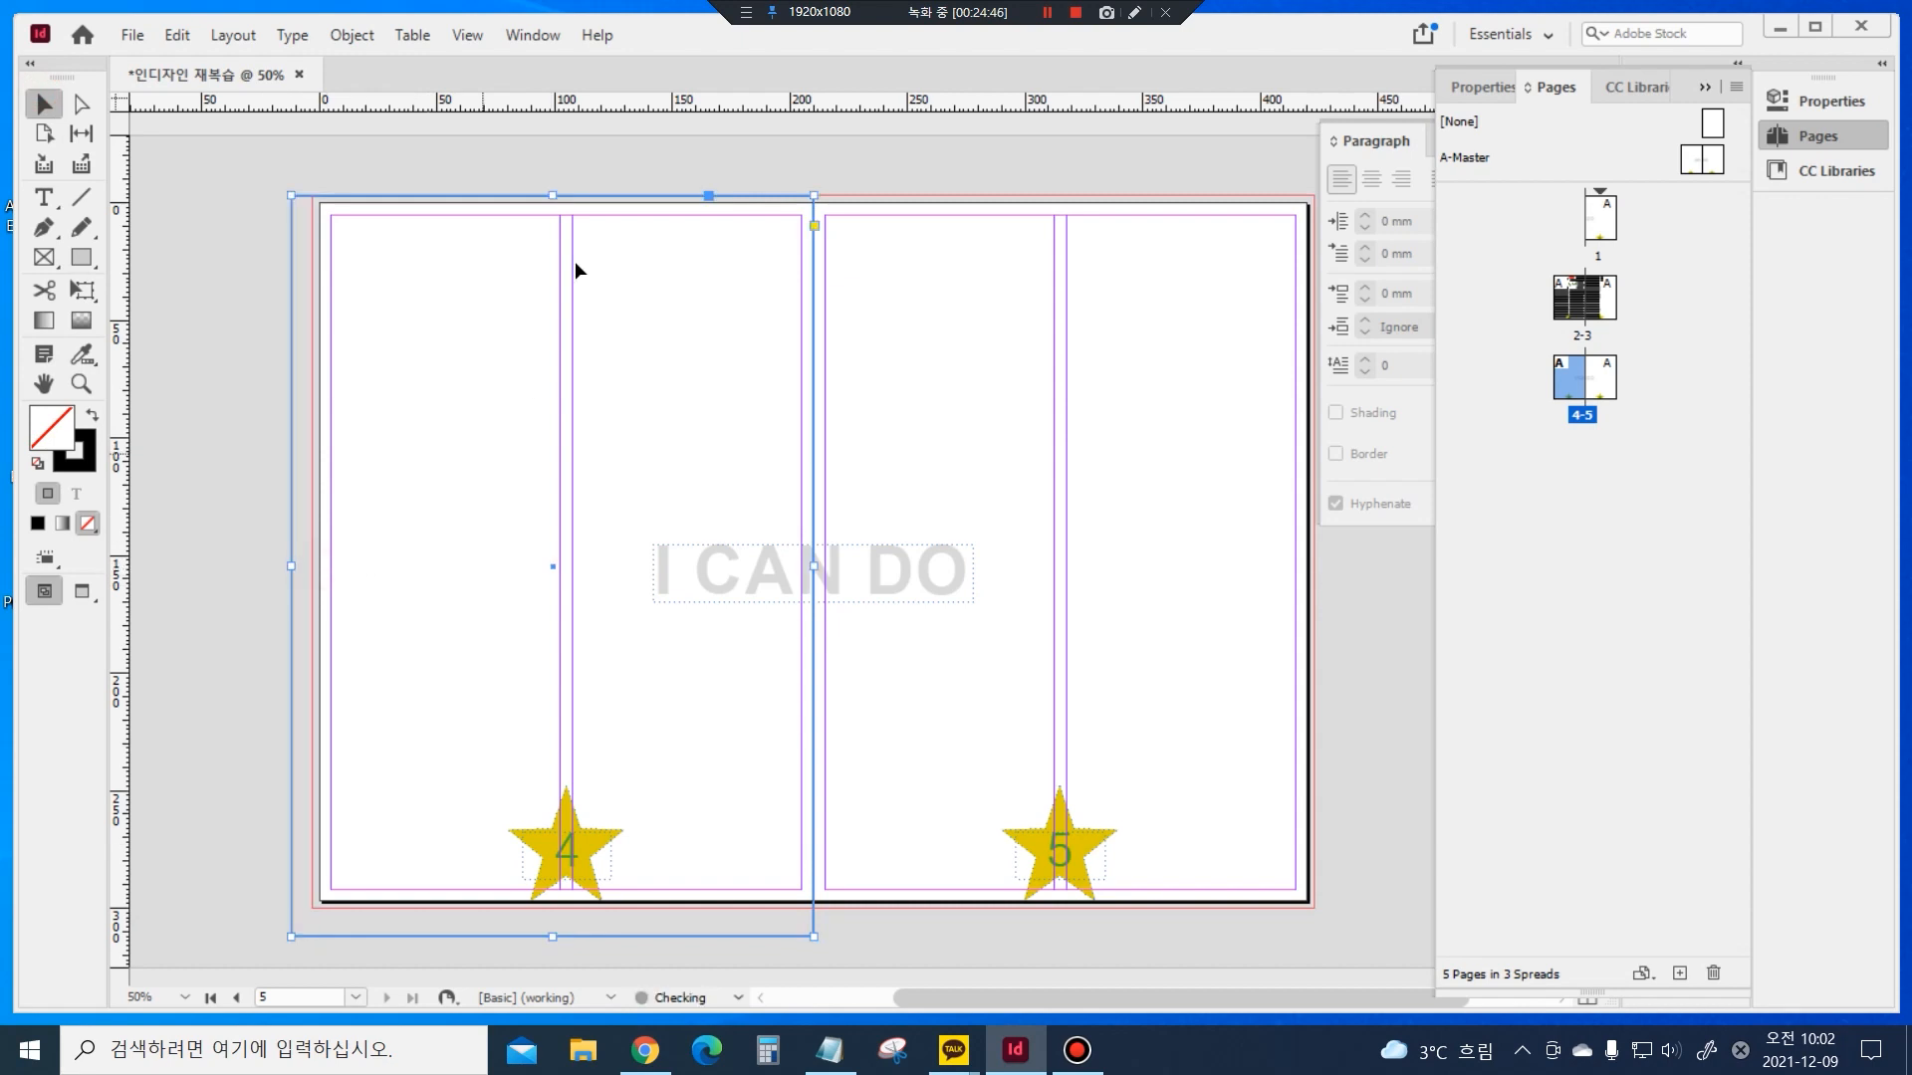
{"action": "left_click_drag", "start_coordinate": [554, 194], "coordinate": [553, 176]}
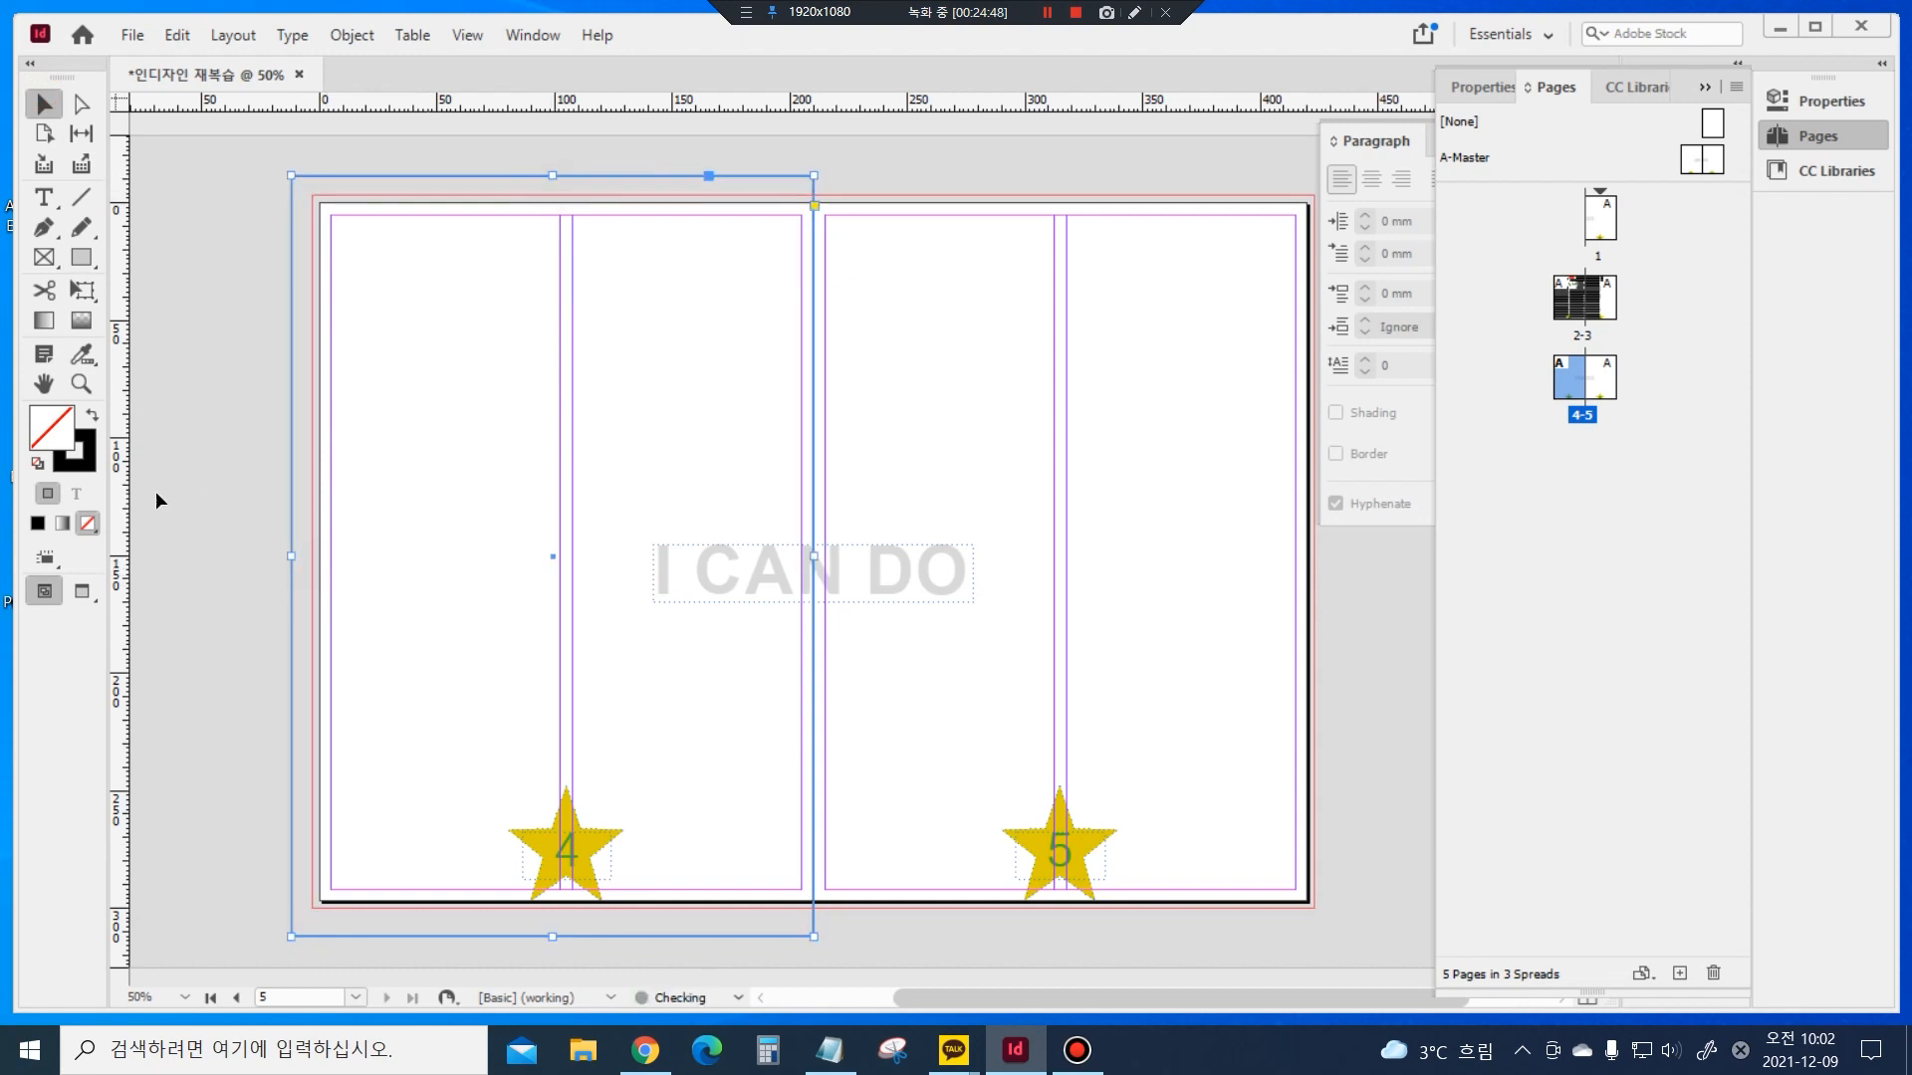
Swap the page 4 rectangle's black stroke to its fill, then replace that fill with a white-to-black linear gradient
{"action": "key", "text": "shift+x"}
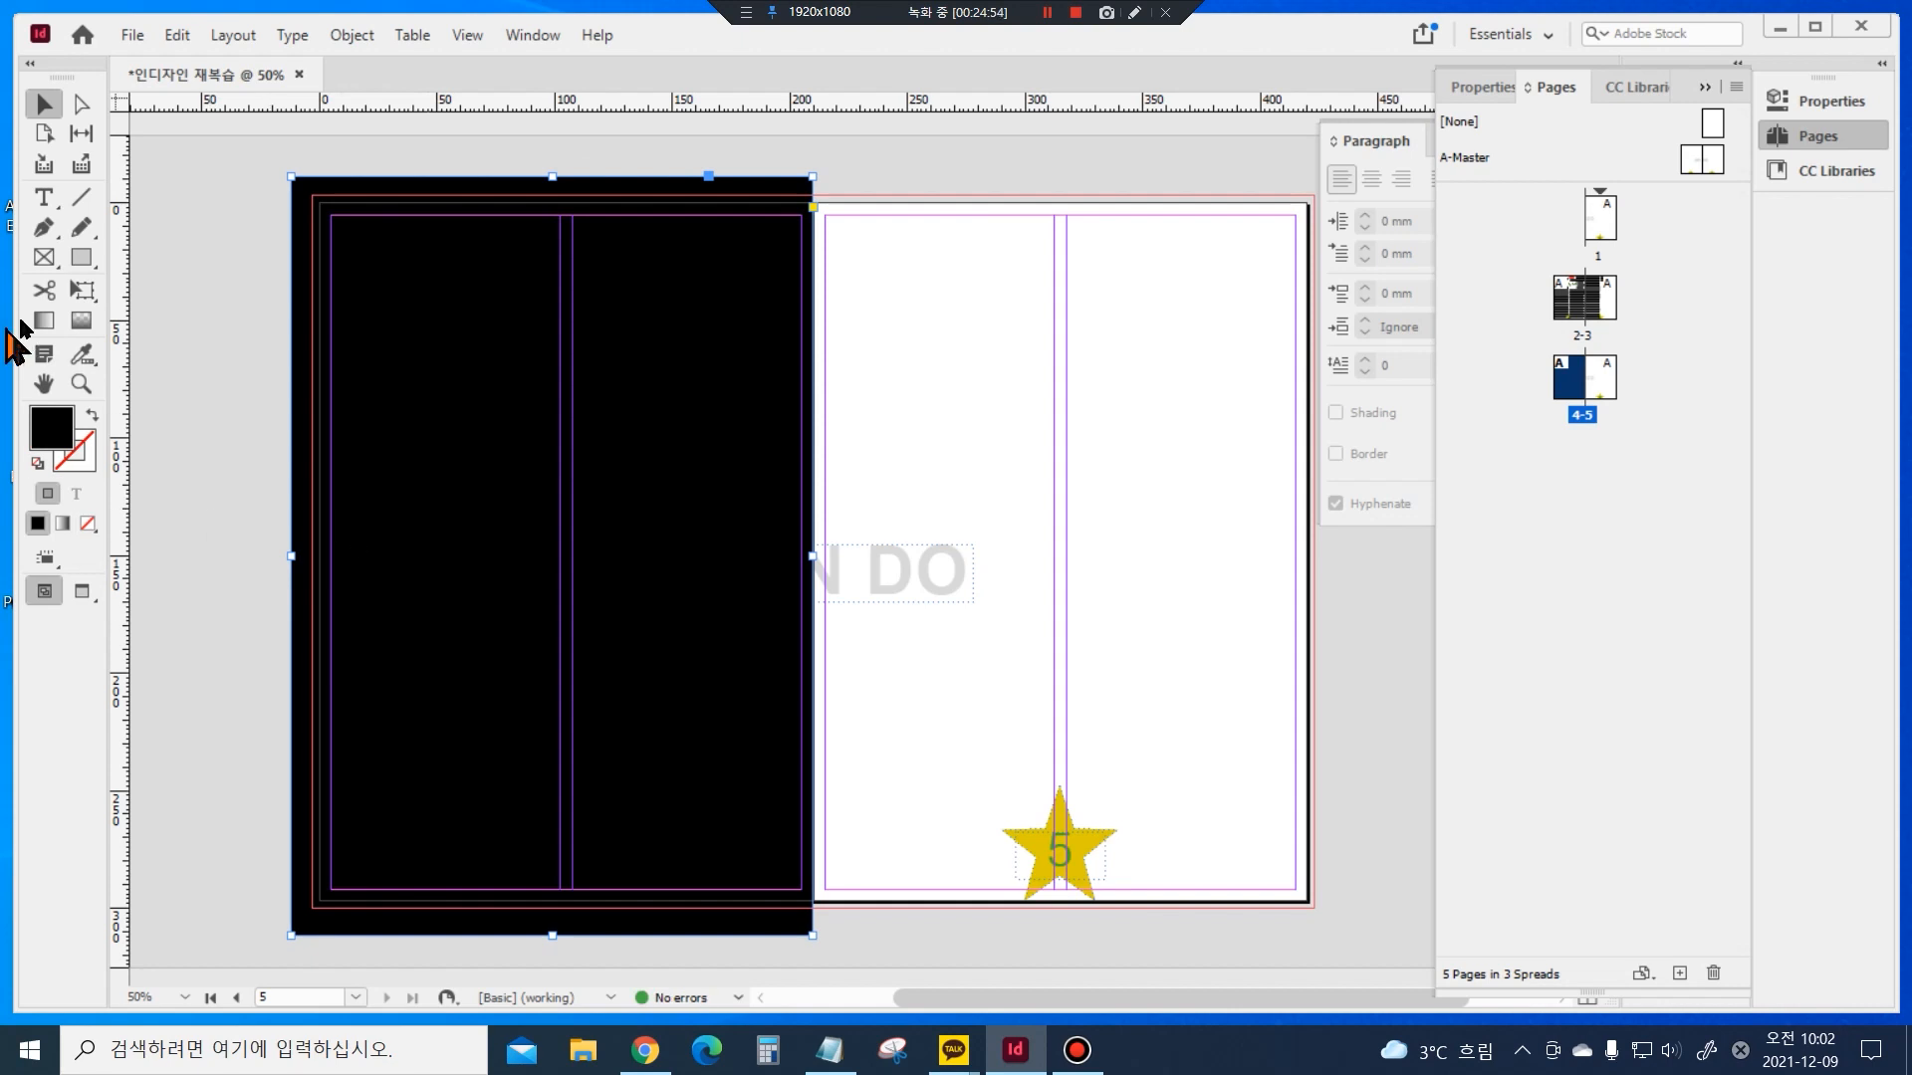
{"action": "left_click", "coordinate": [194, 315]}
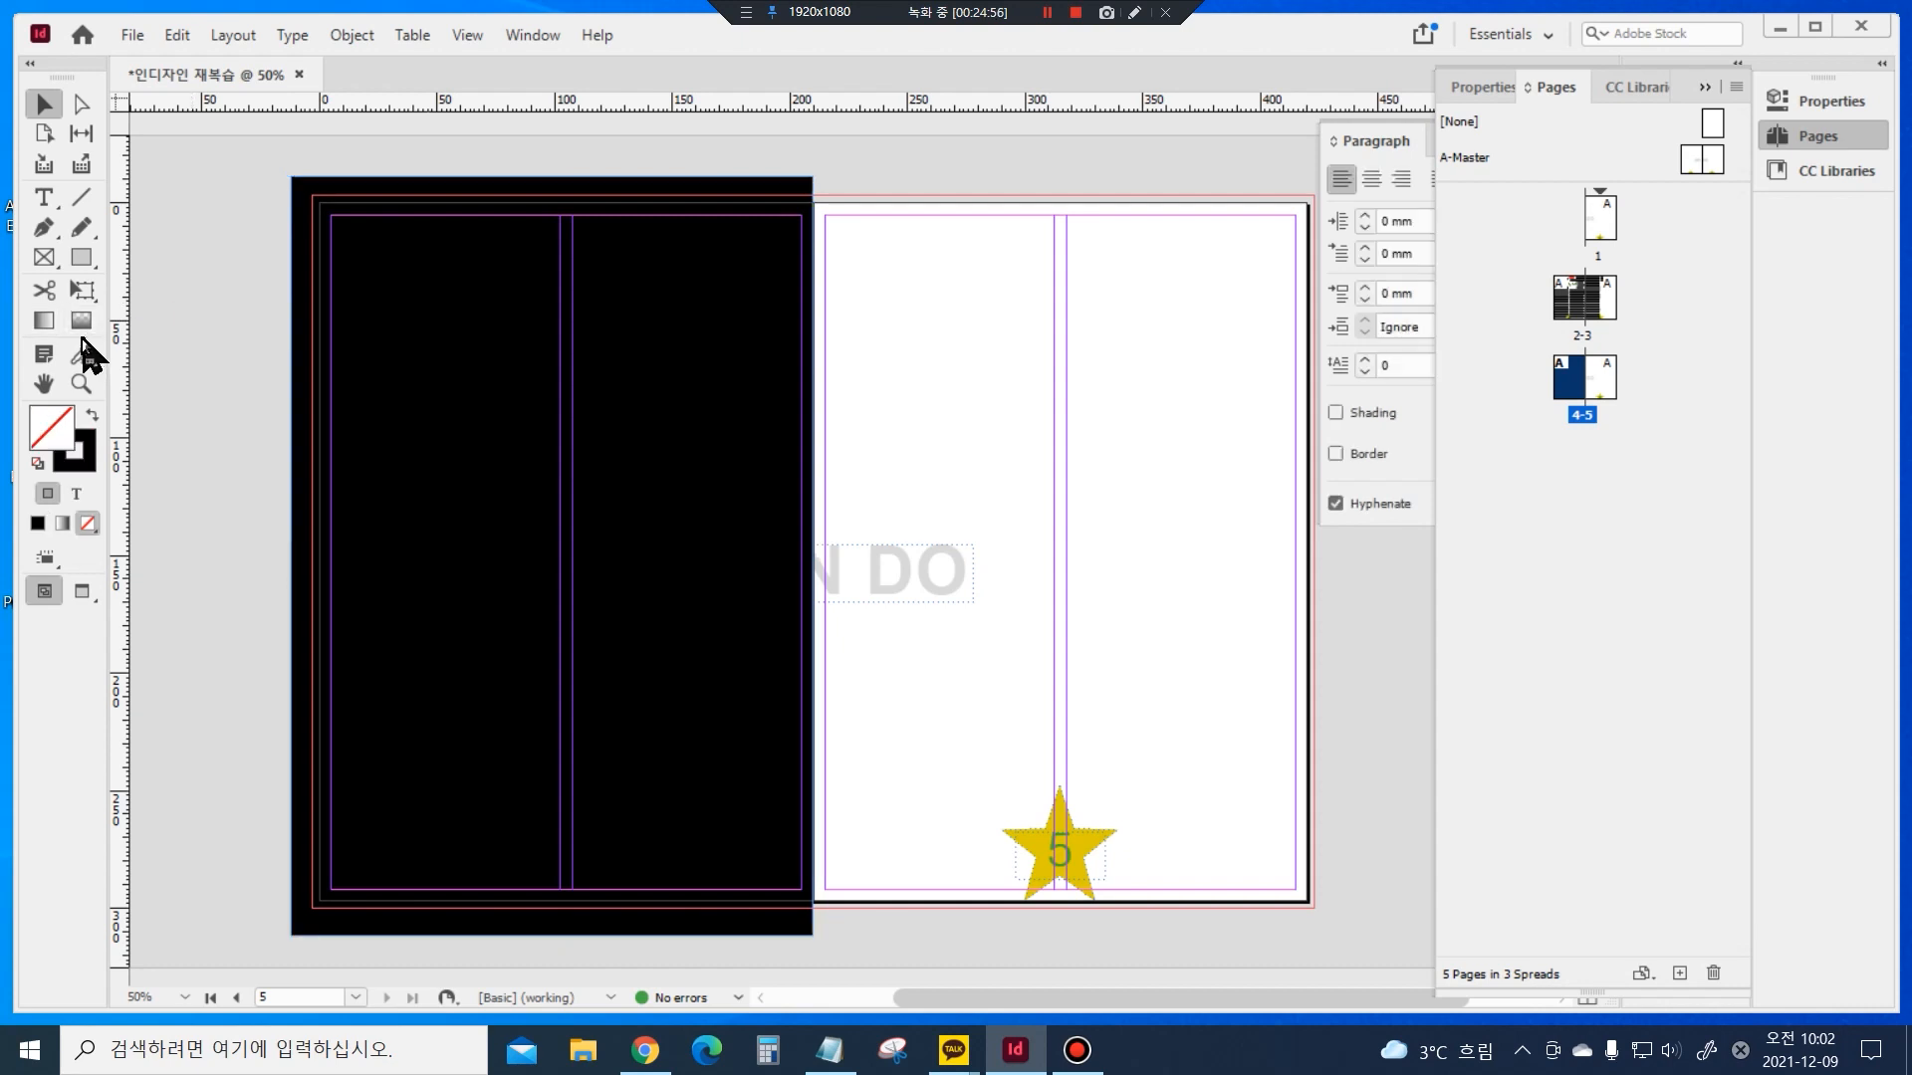
{"action": "key", "text": "super+plus"}
{"action": "left_click", "coordinate": [780, 396]}
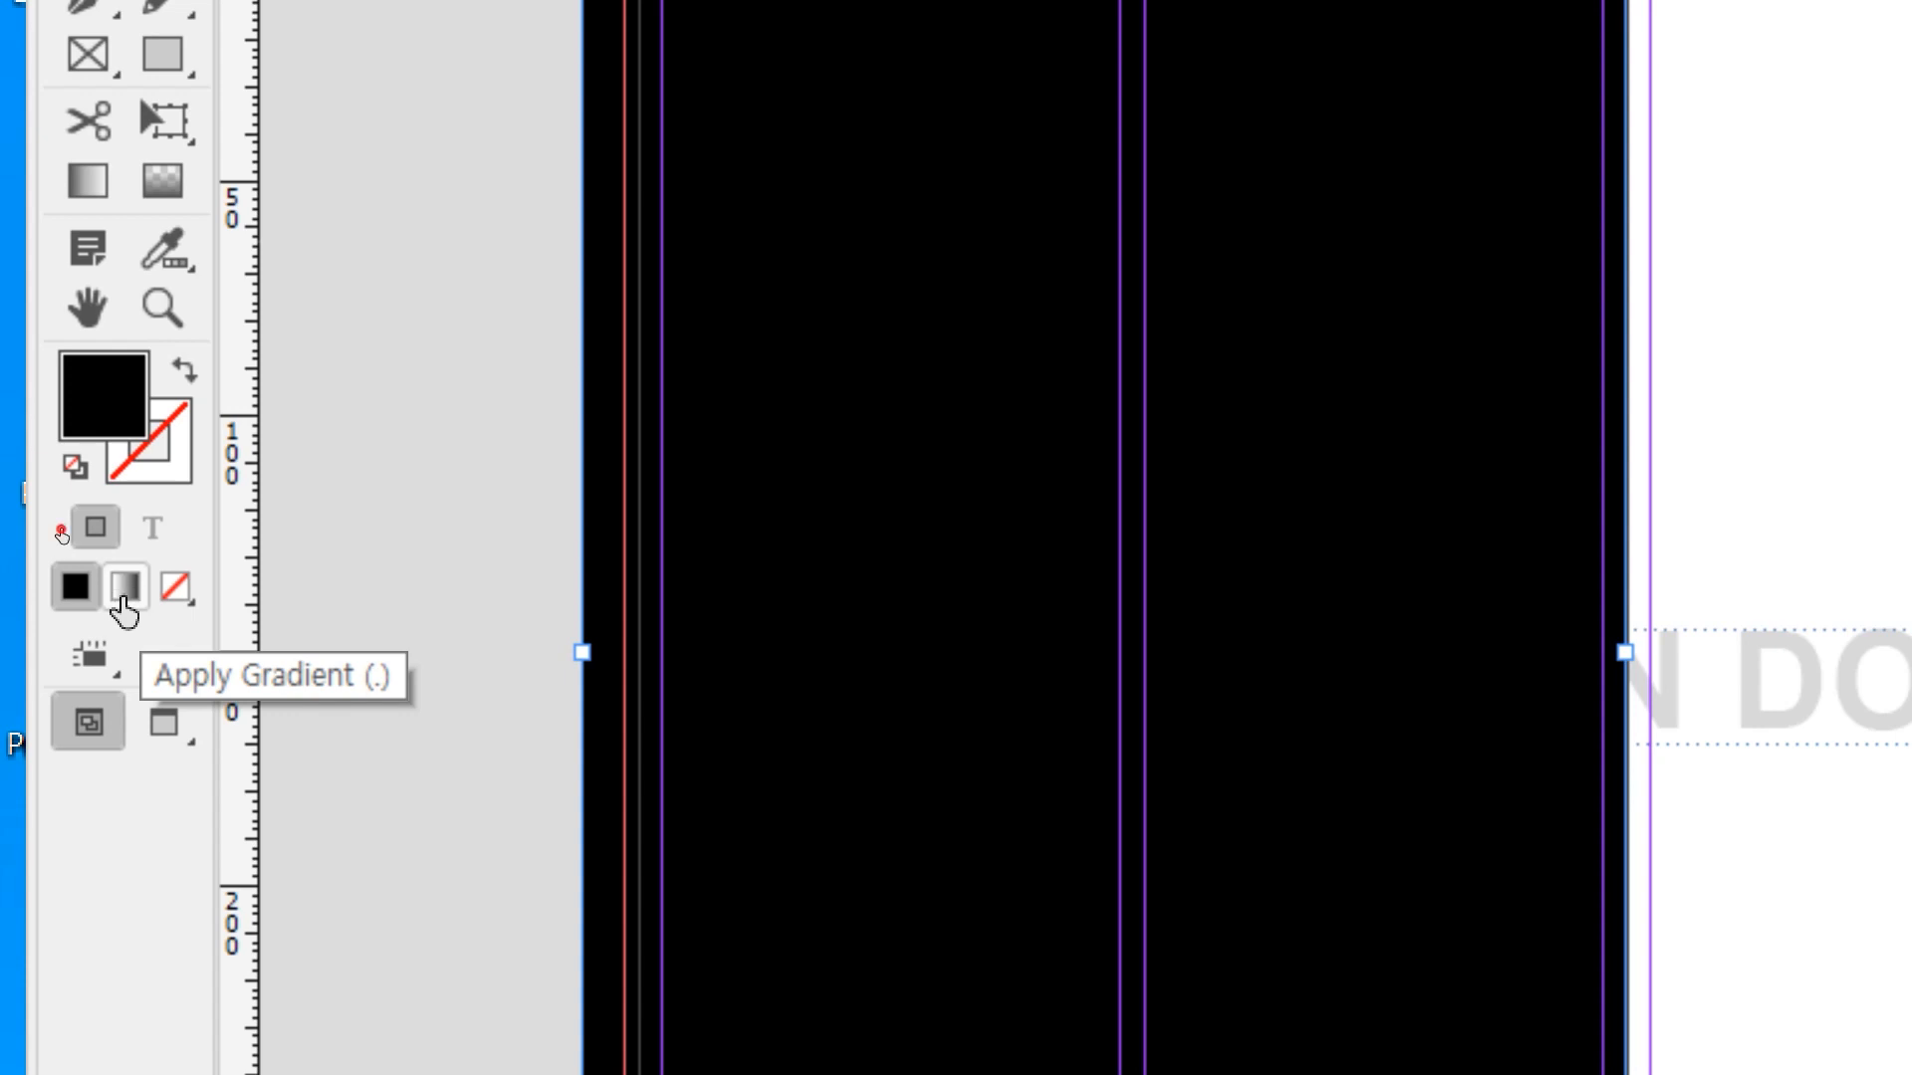
{"action": "left_click", "coordinate": [128, 608]}
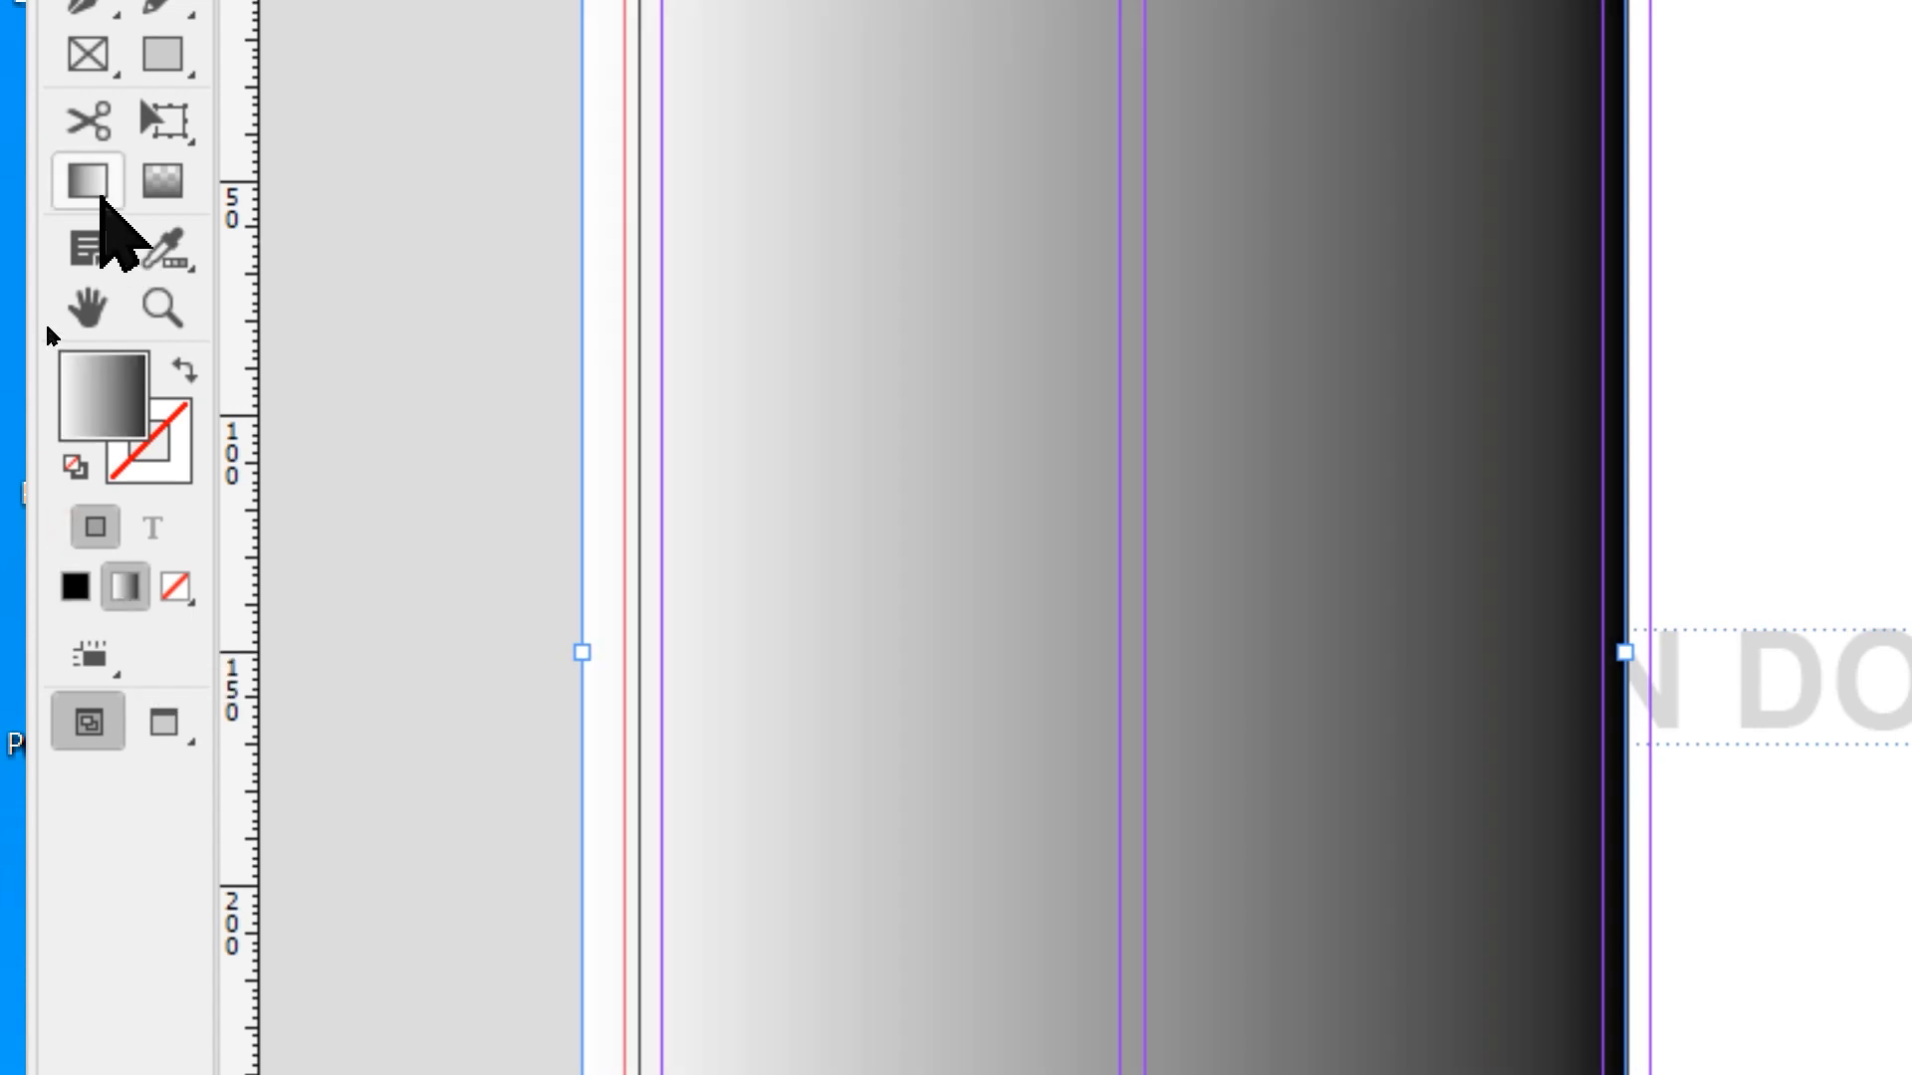
Redirect the rectangle's gradient with the Gradient Swatch tool, trying several directions and finishing with a steep downward diagonal at -79.3°
{"action": "left_click", "coordinate": [96, 191]}
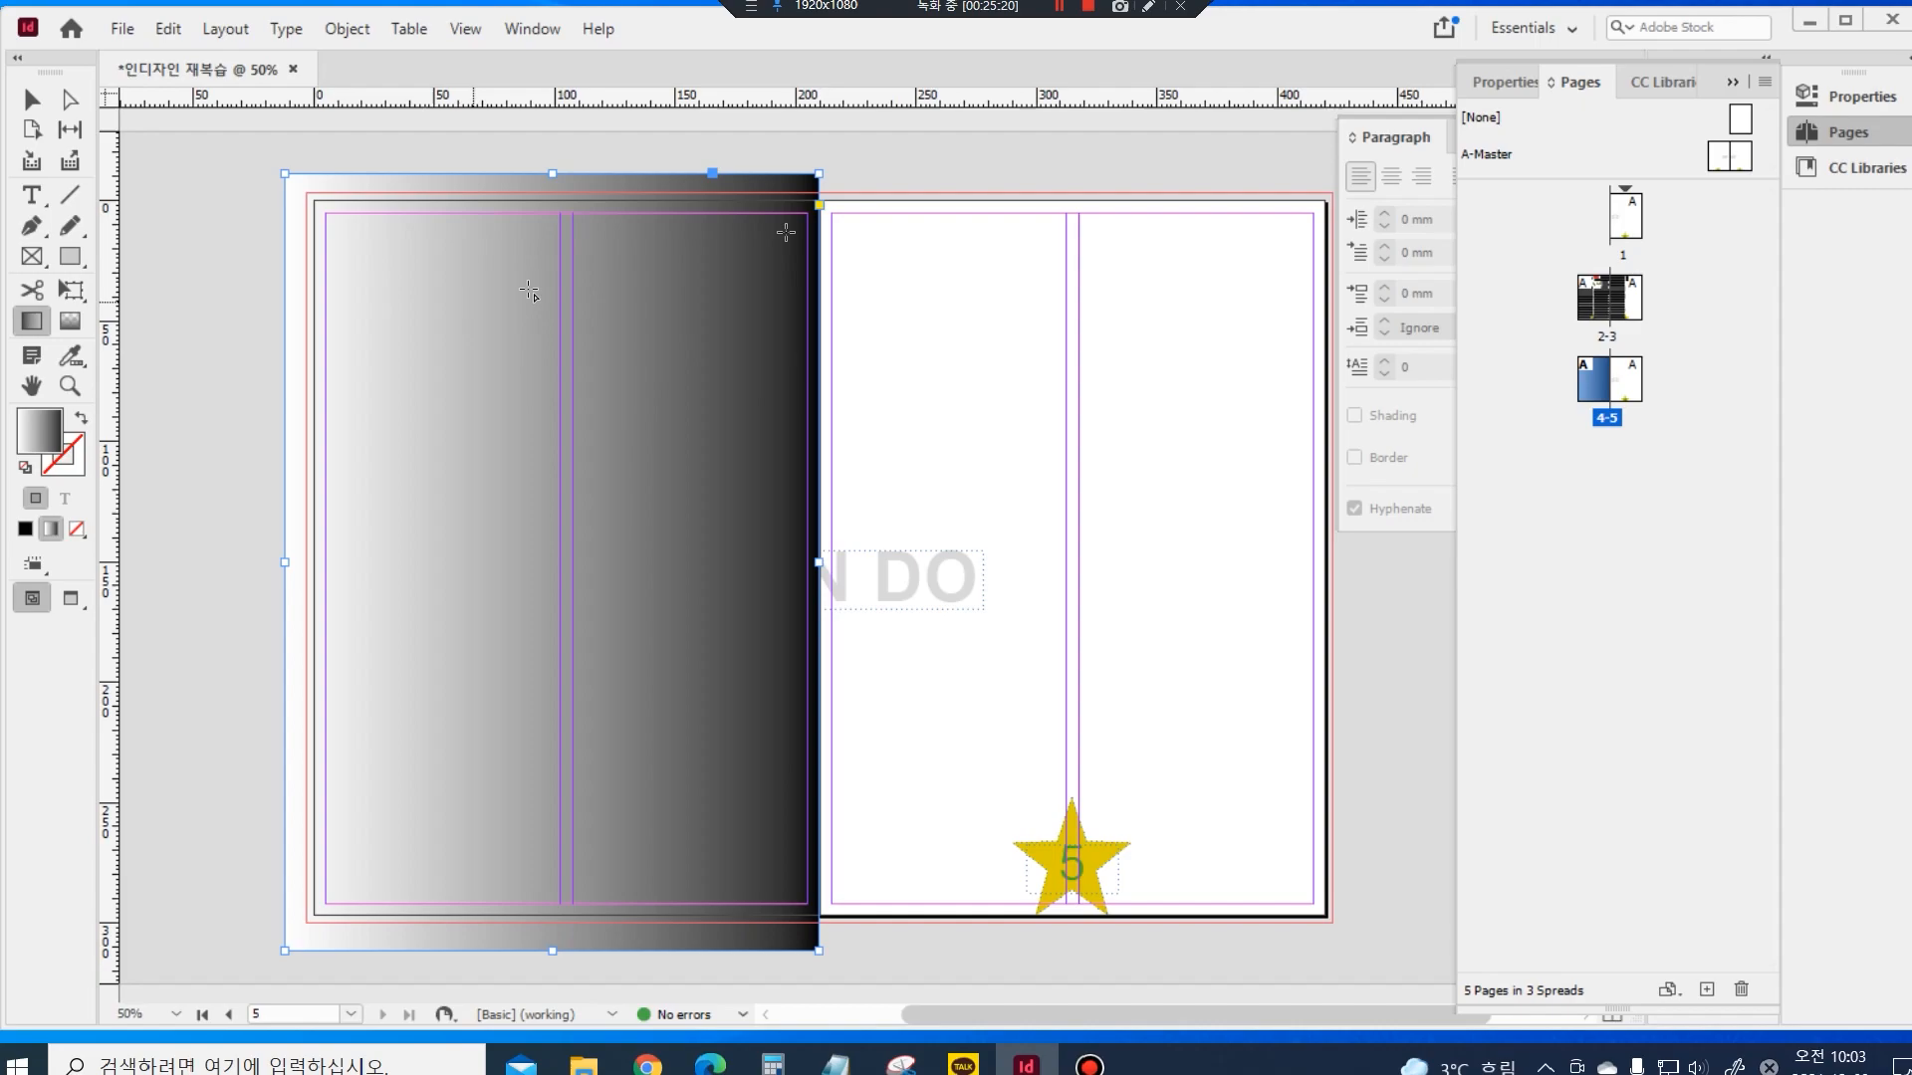
{"action": "left_click_drag", "start_coordinate": [531, 228], "coordinate": [538, 812]}
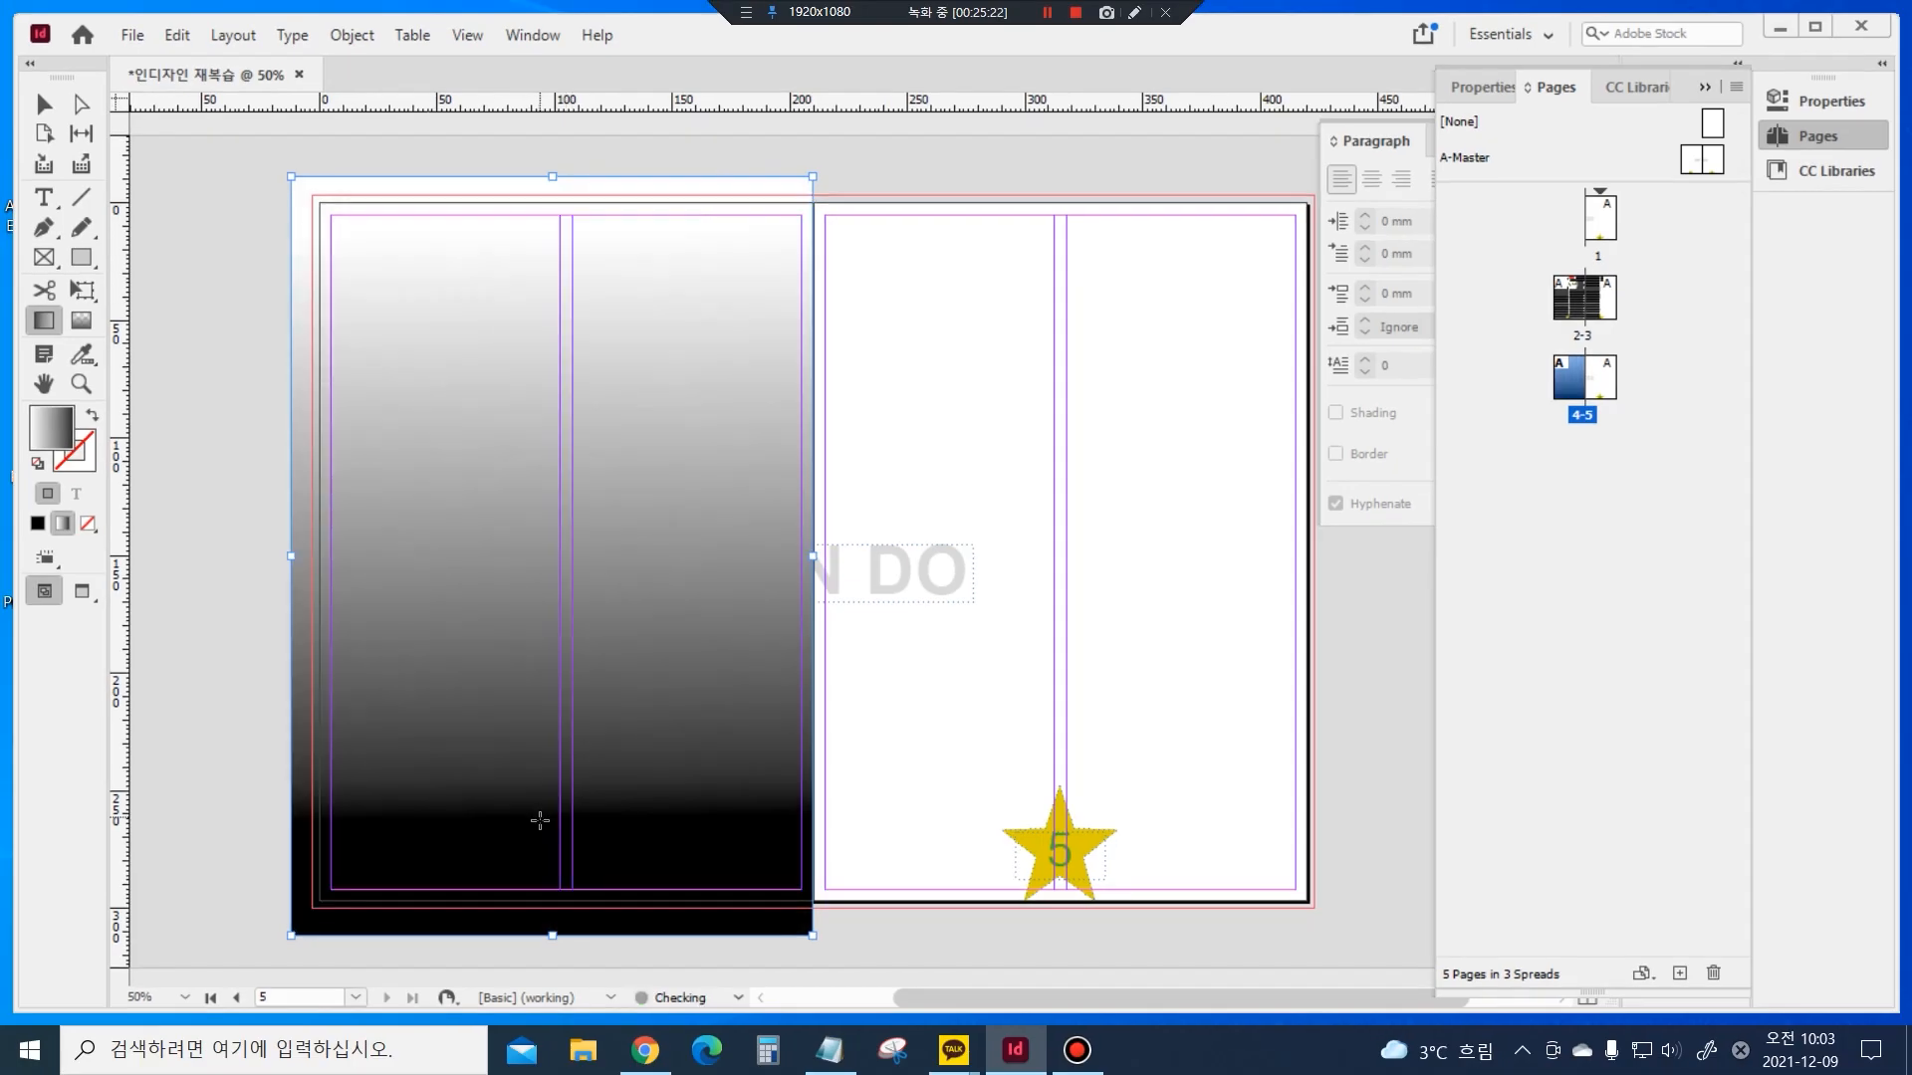
{"action": "left_click_drag", "start_coordinate": [694, 363], "coordinate": [697, 358]}
{"action": "left_click_drag", "start_coordinate": [733, 747], "coordinate": [456, 347]}
{"action": "left_click_drag", "start_coordinate": [426, 265], "coordinate": [597, 694]}
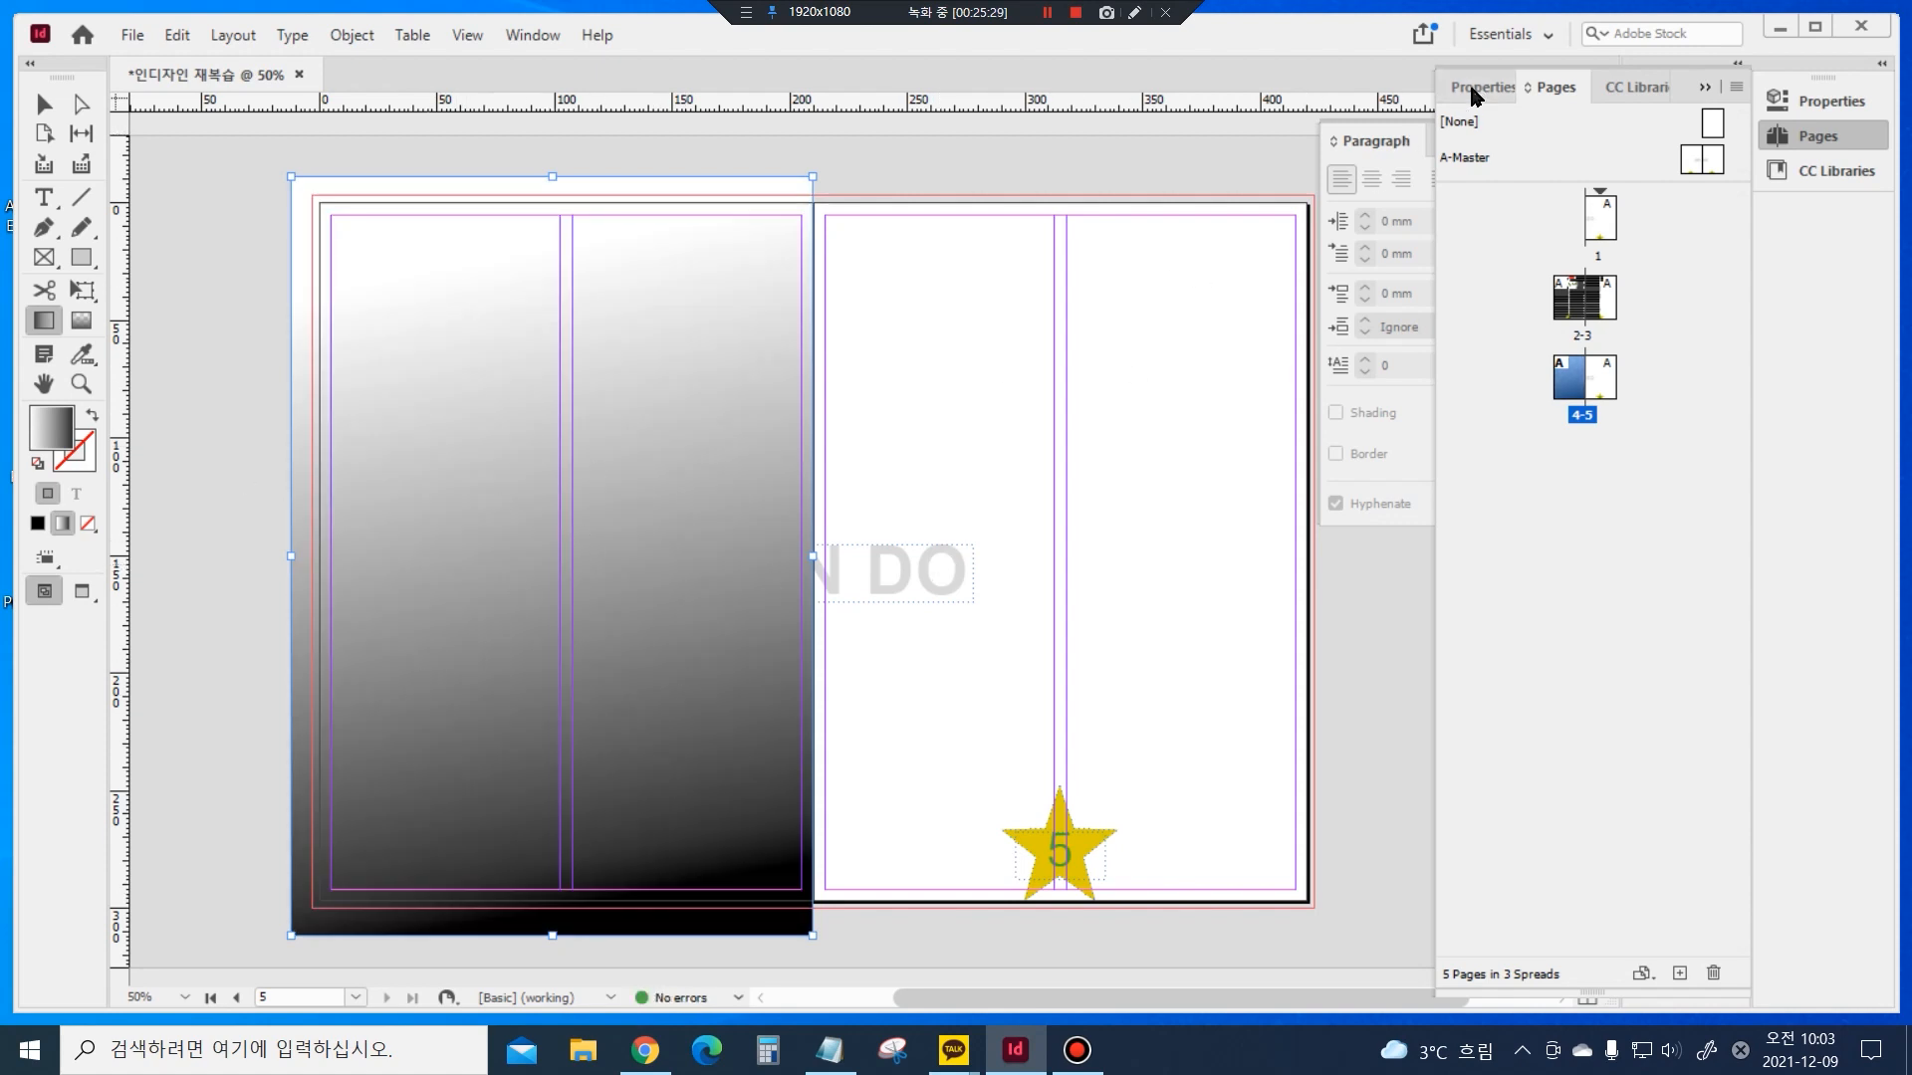
Set the start colour of the rectangle's gradient fill to 100% cyan
{"action": "left_click", "coordinate": [1704, 87]}
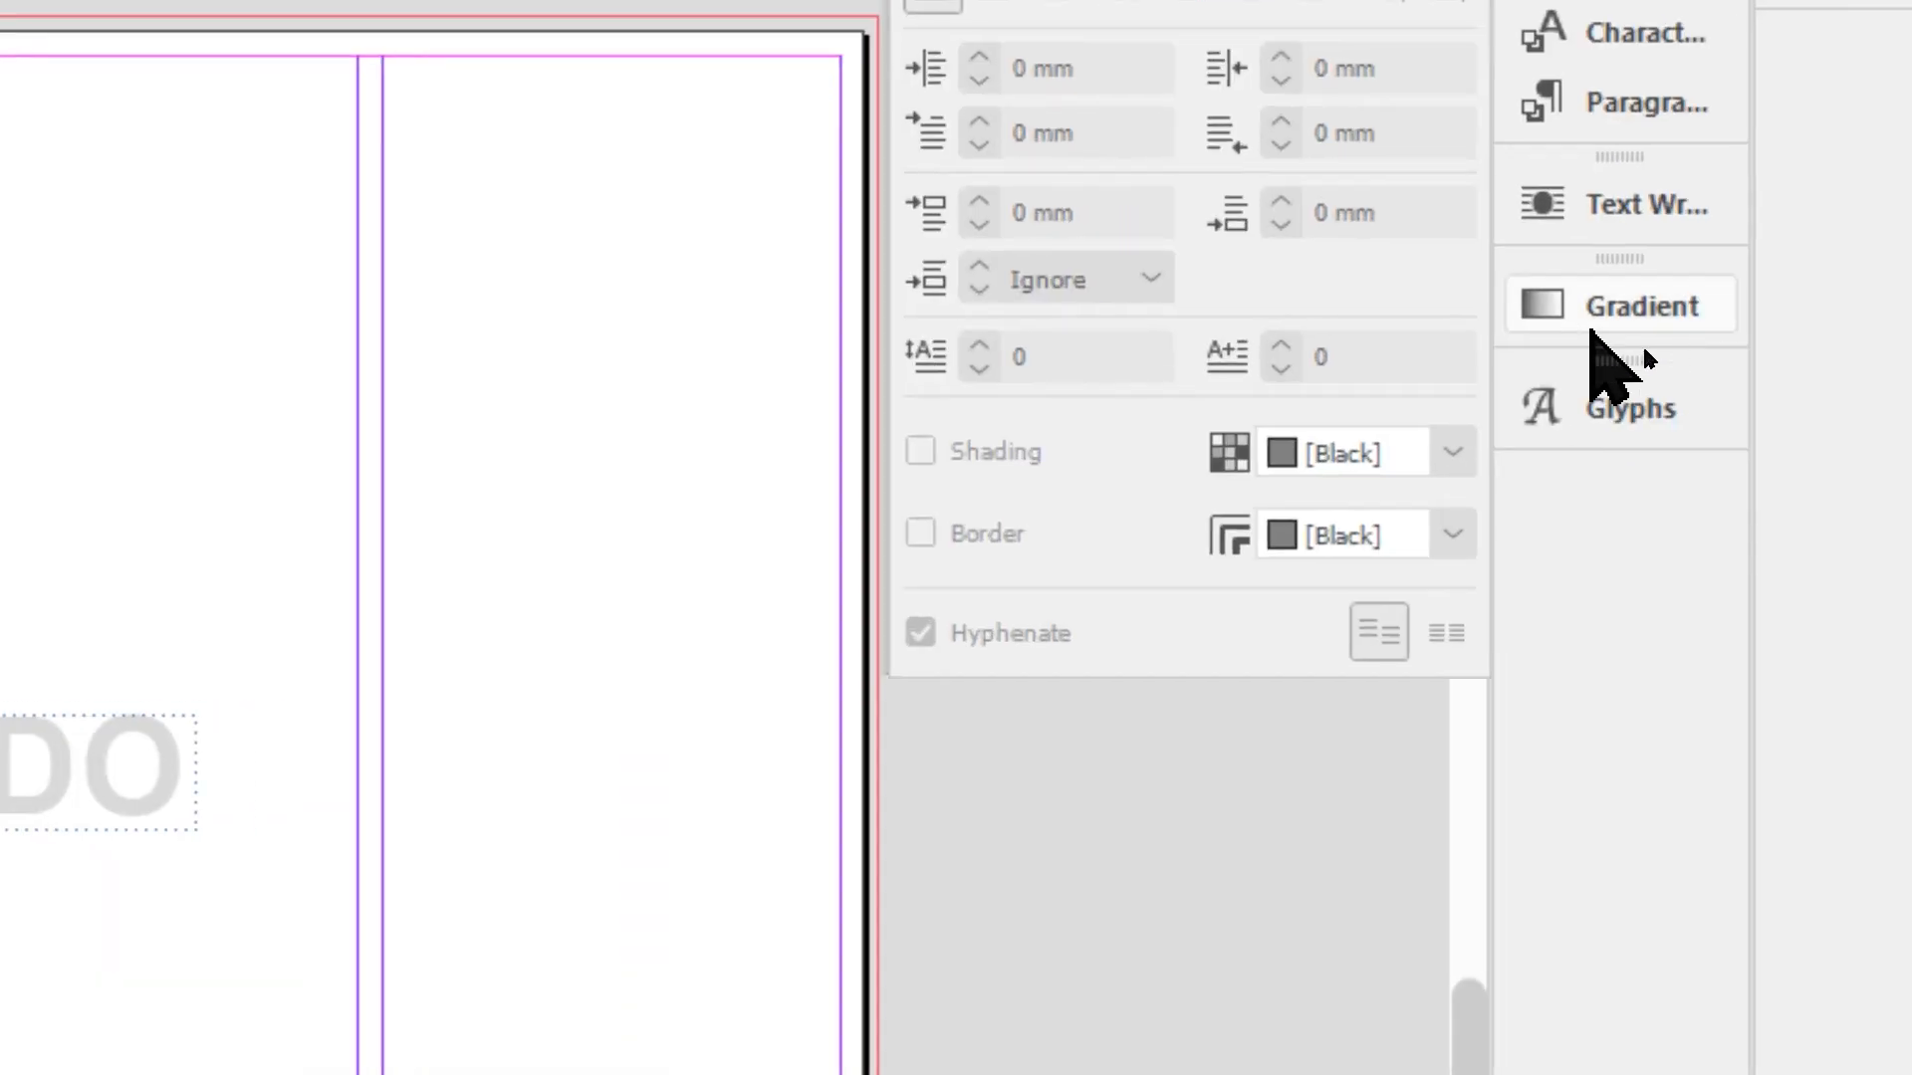
{"action": "left_click", "coordinate": [1559, 308]}
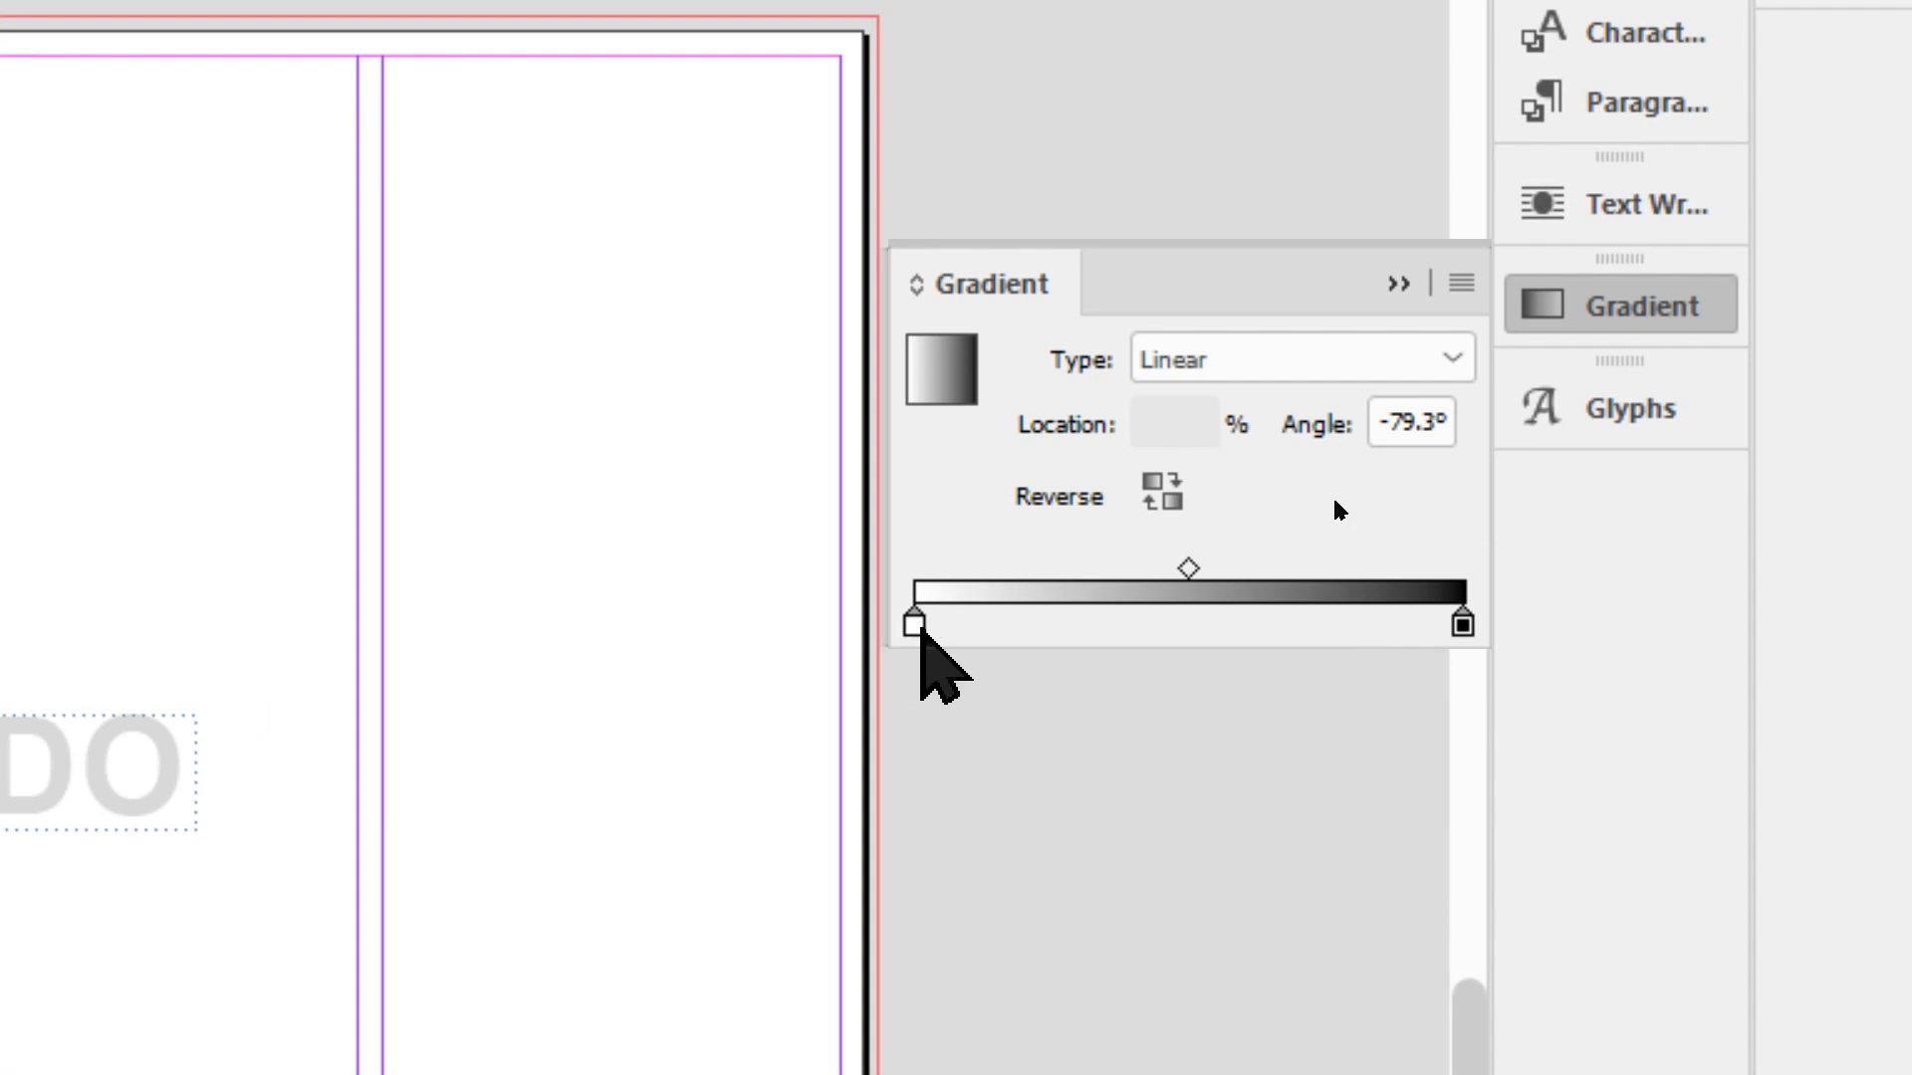
{"action": "left_click", "coordinate": [914, 625]}
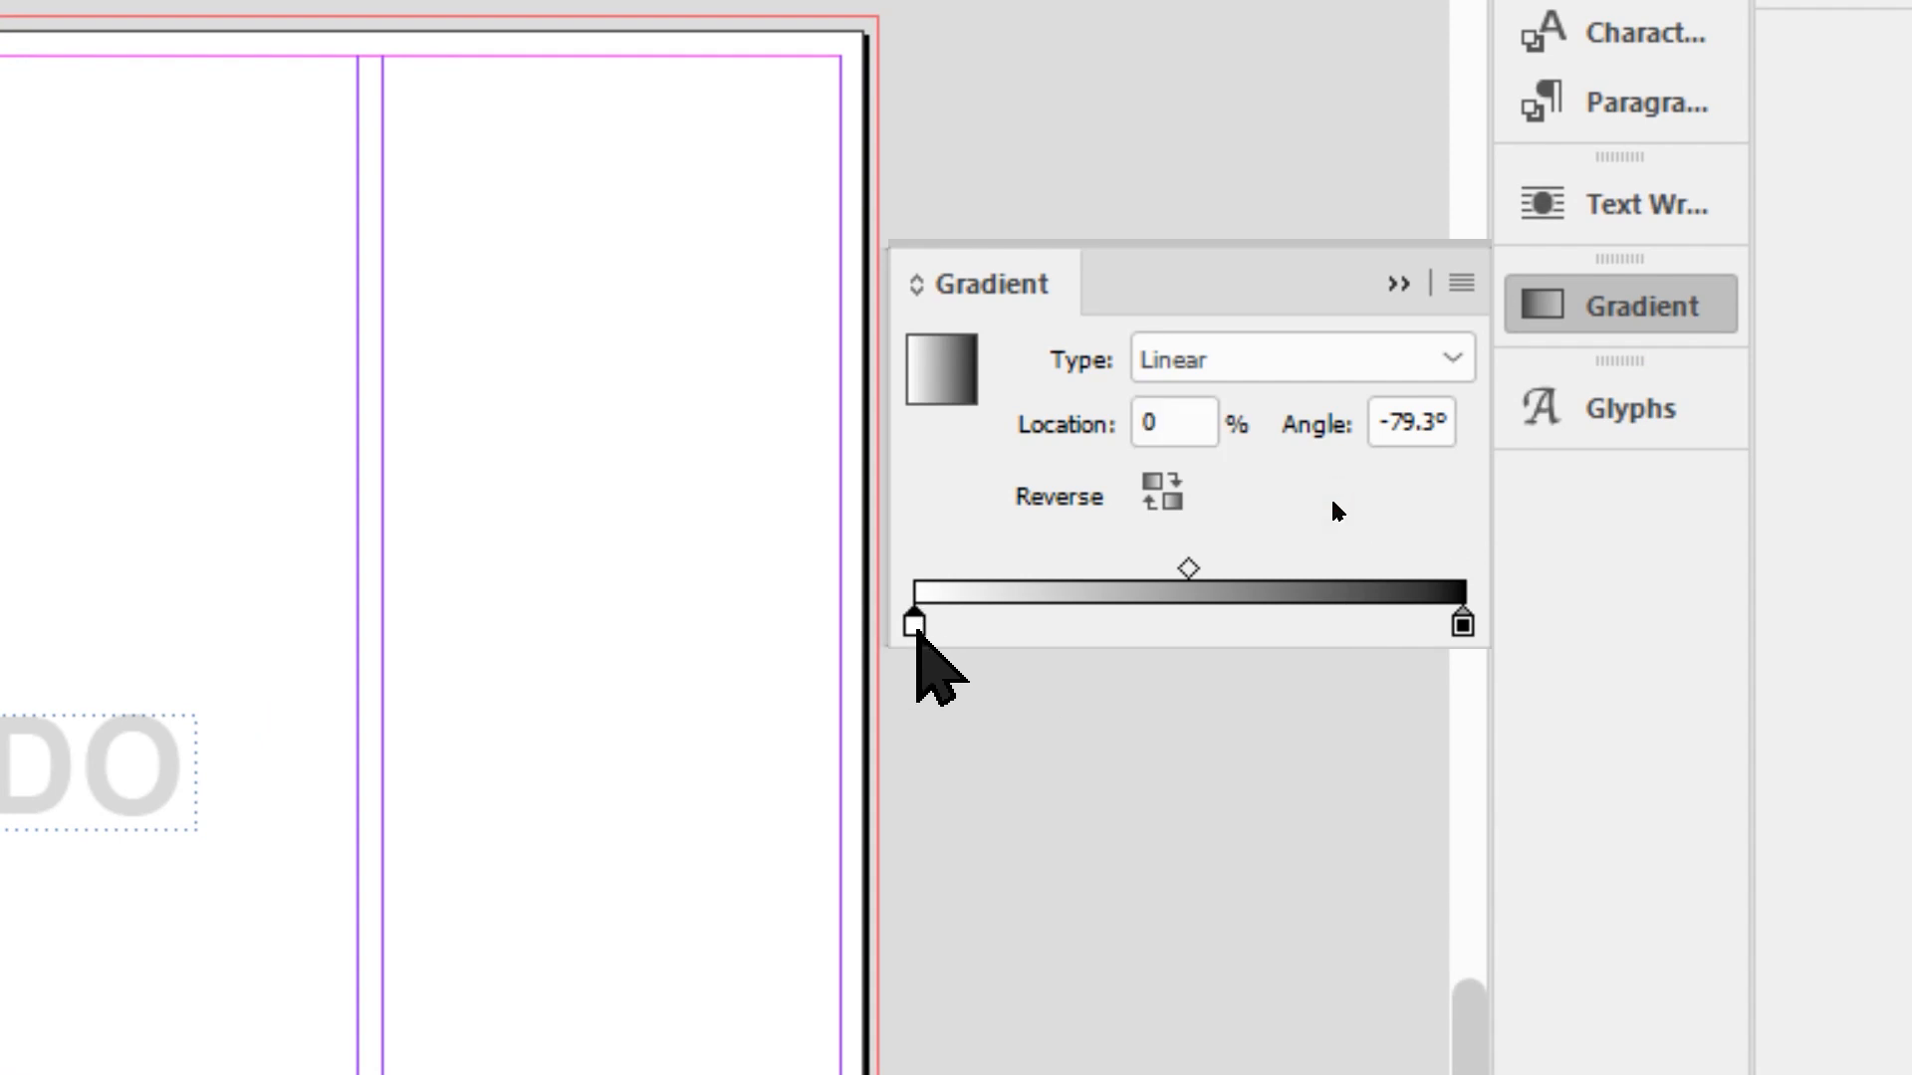
{"action": "left_click", "coordinate": [1332, 503]}
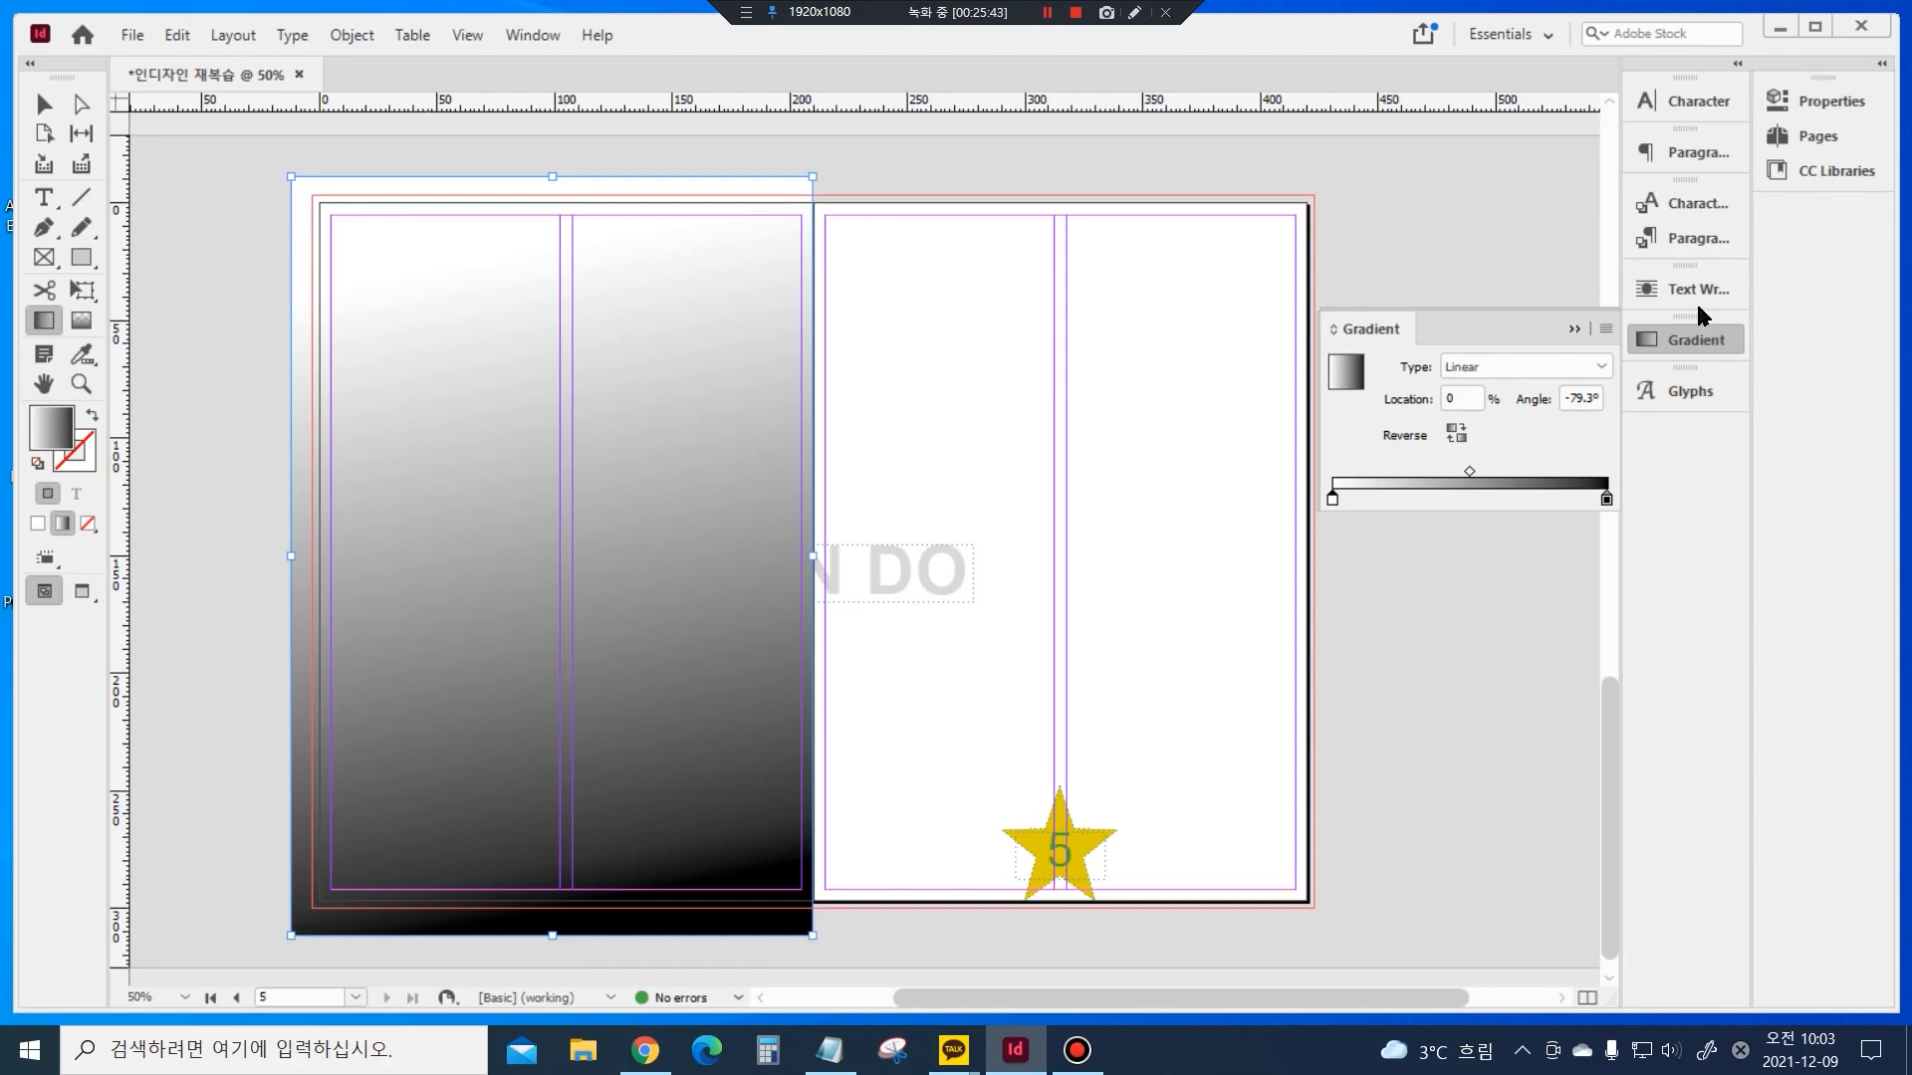
{"action": "left_click", "coordinate": [1782, 106]}
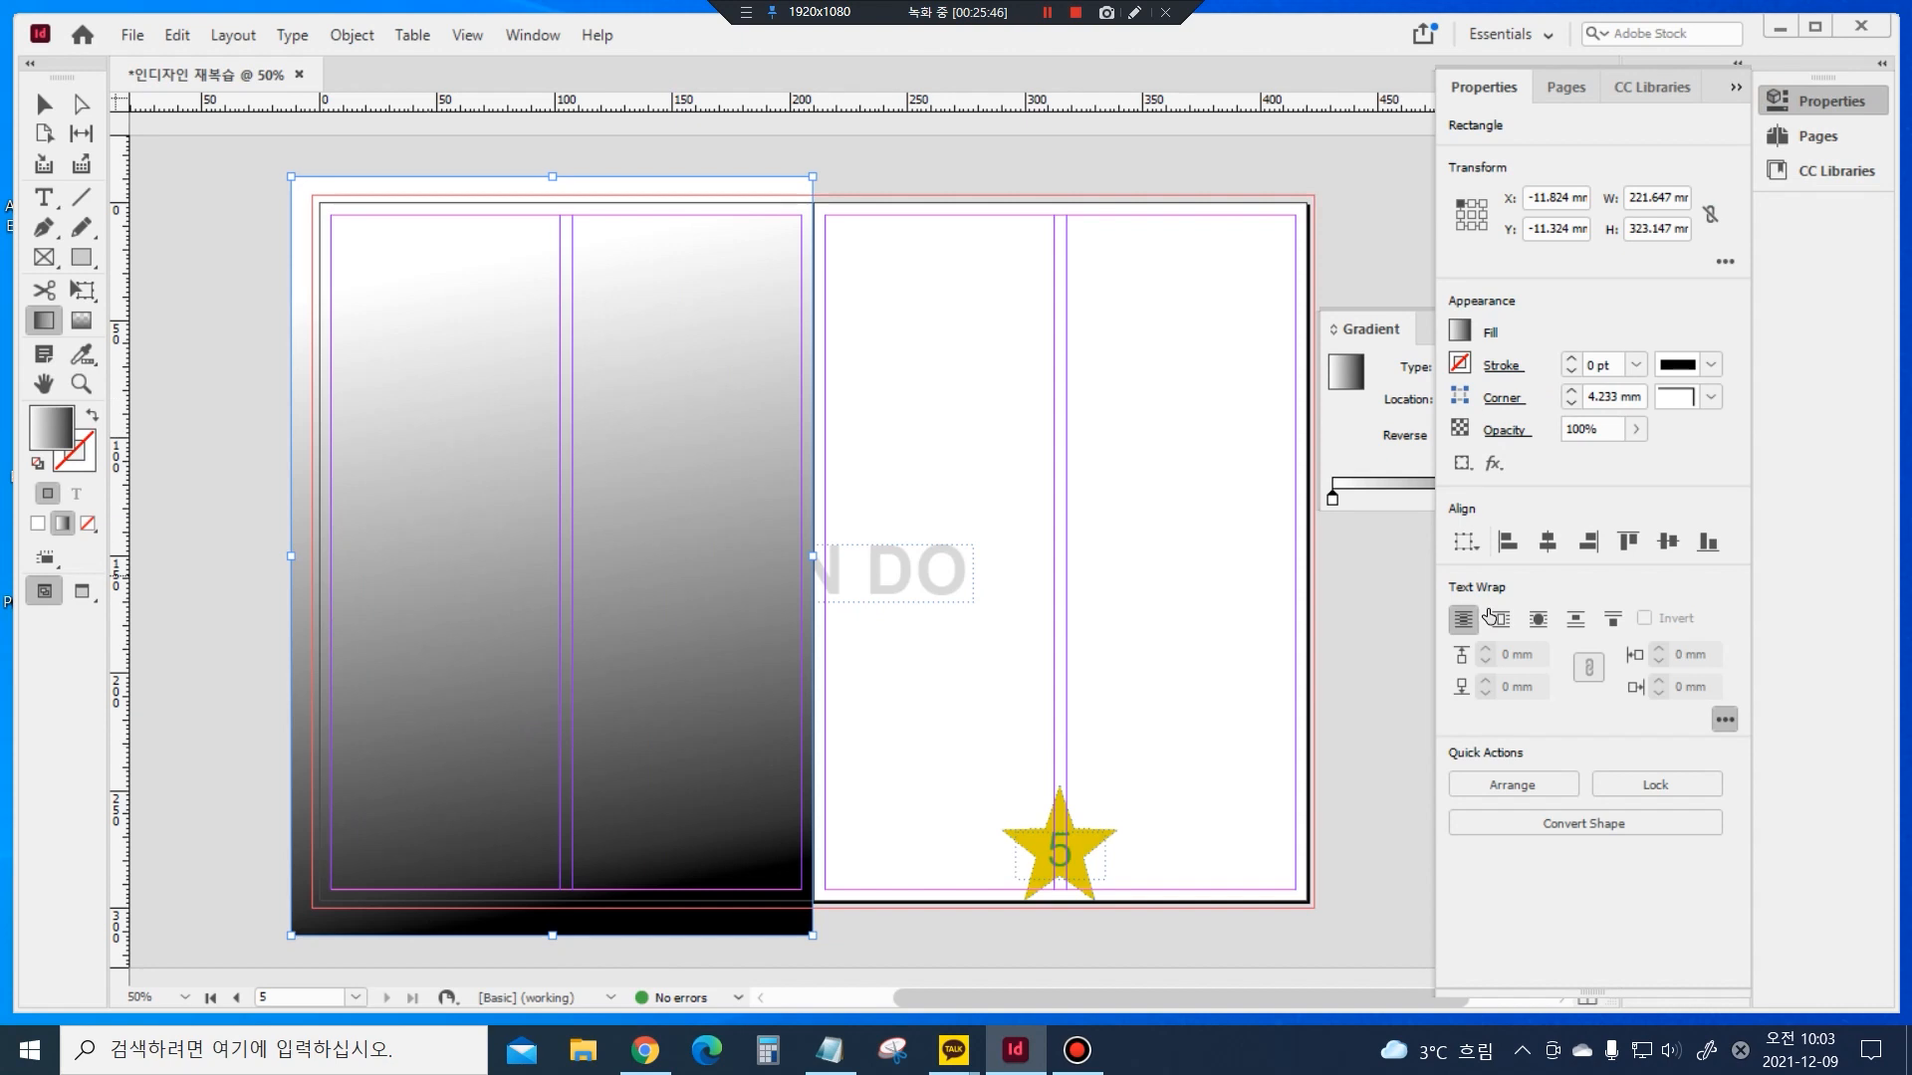
{"action": "left_click", "coordinate": [1461, 331]}
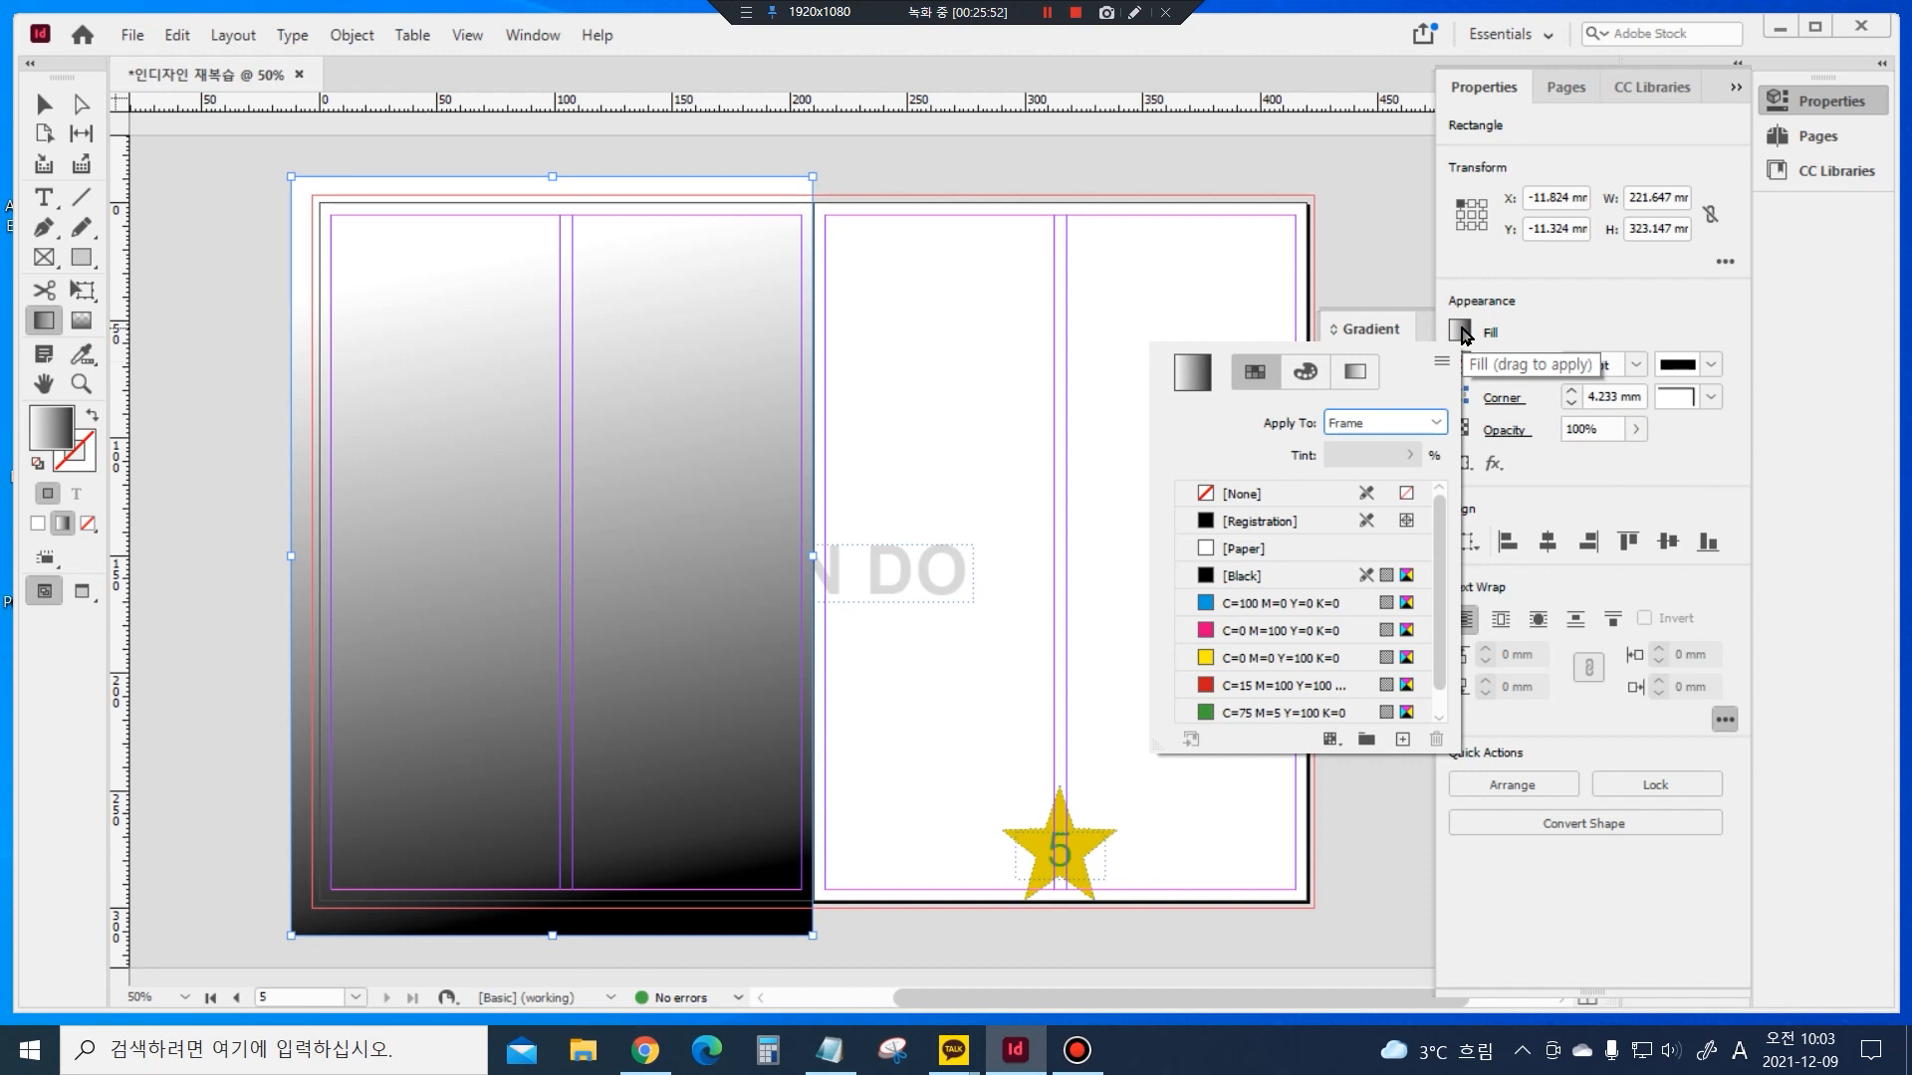
{"action": "left_click", "coordinate": [1302, 374]}
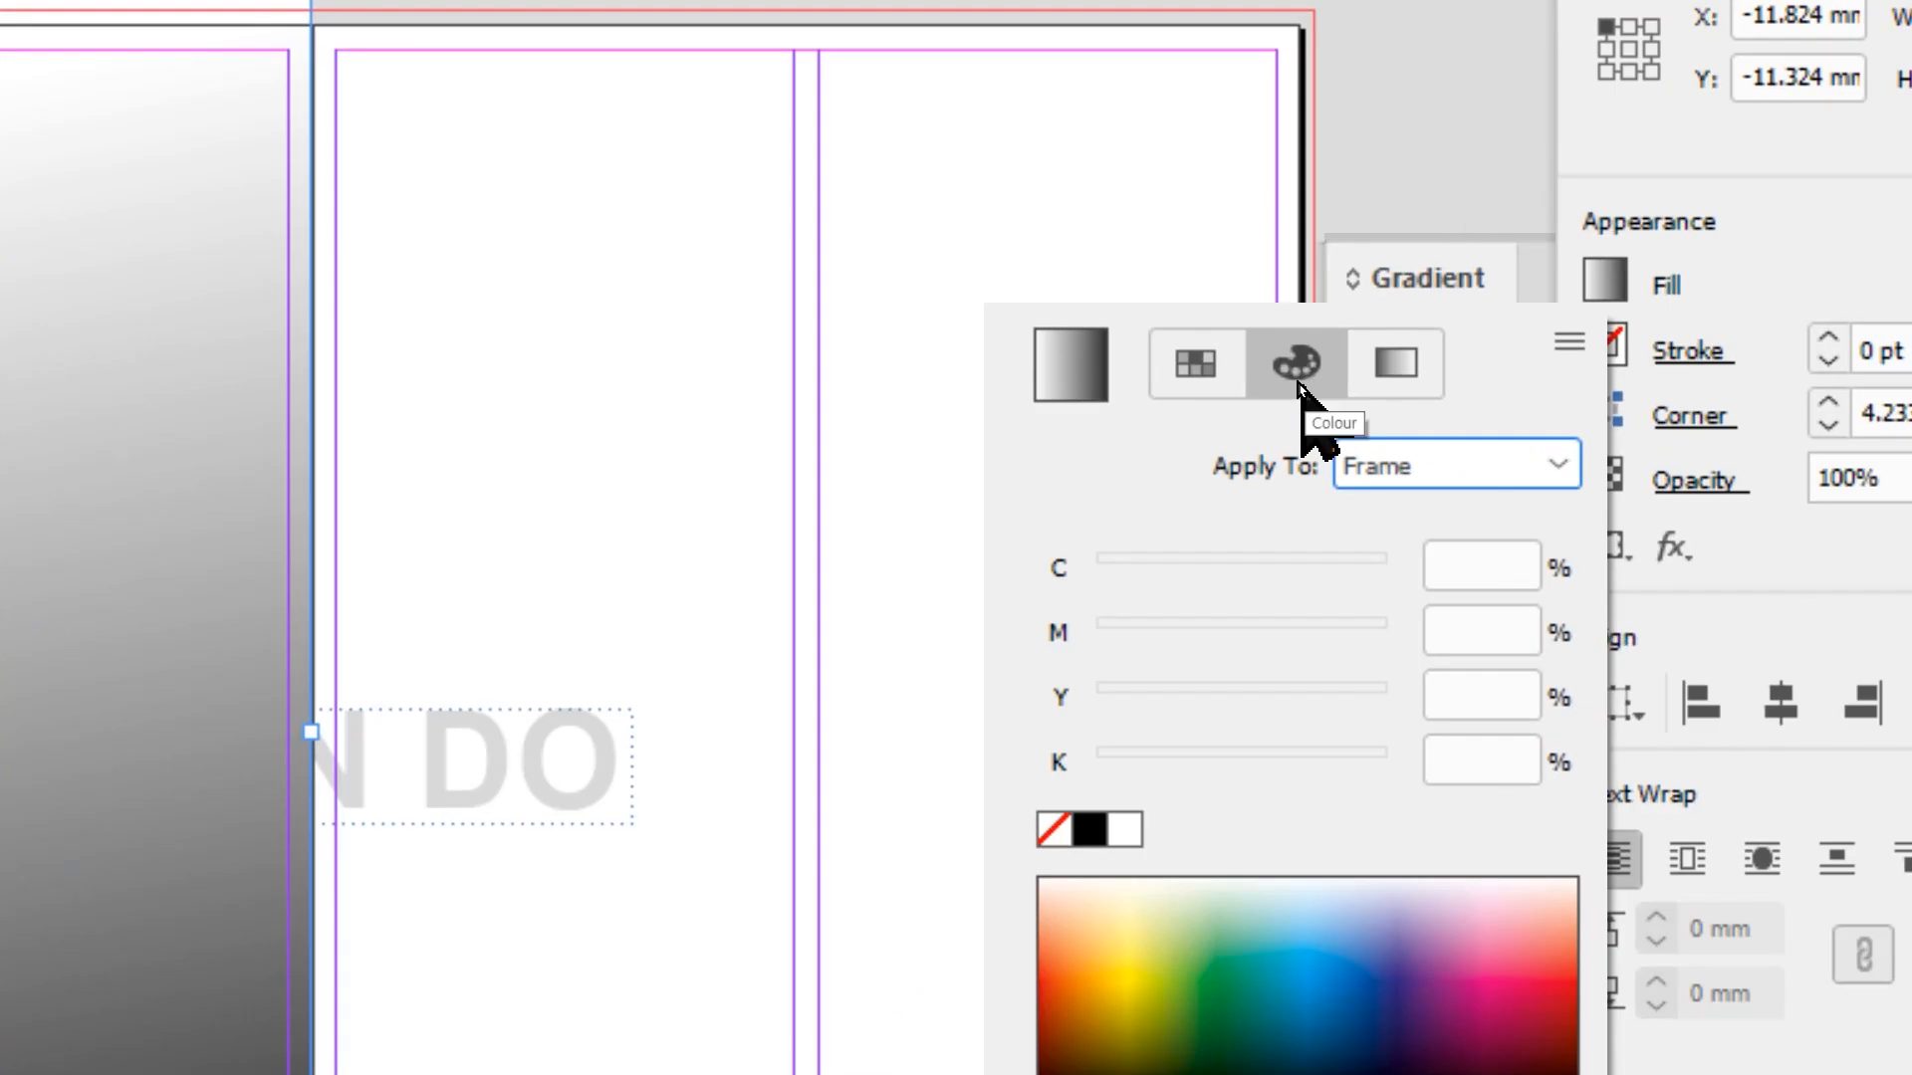
{"action": "left_click", "coordinate": [1402, 369]}
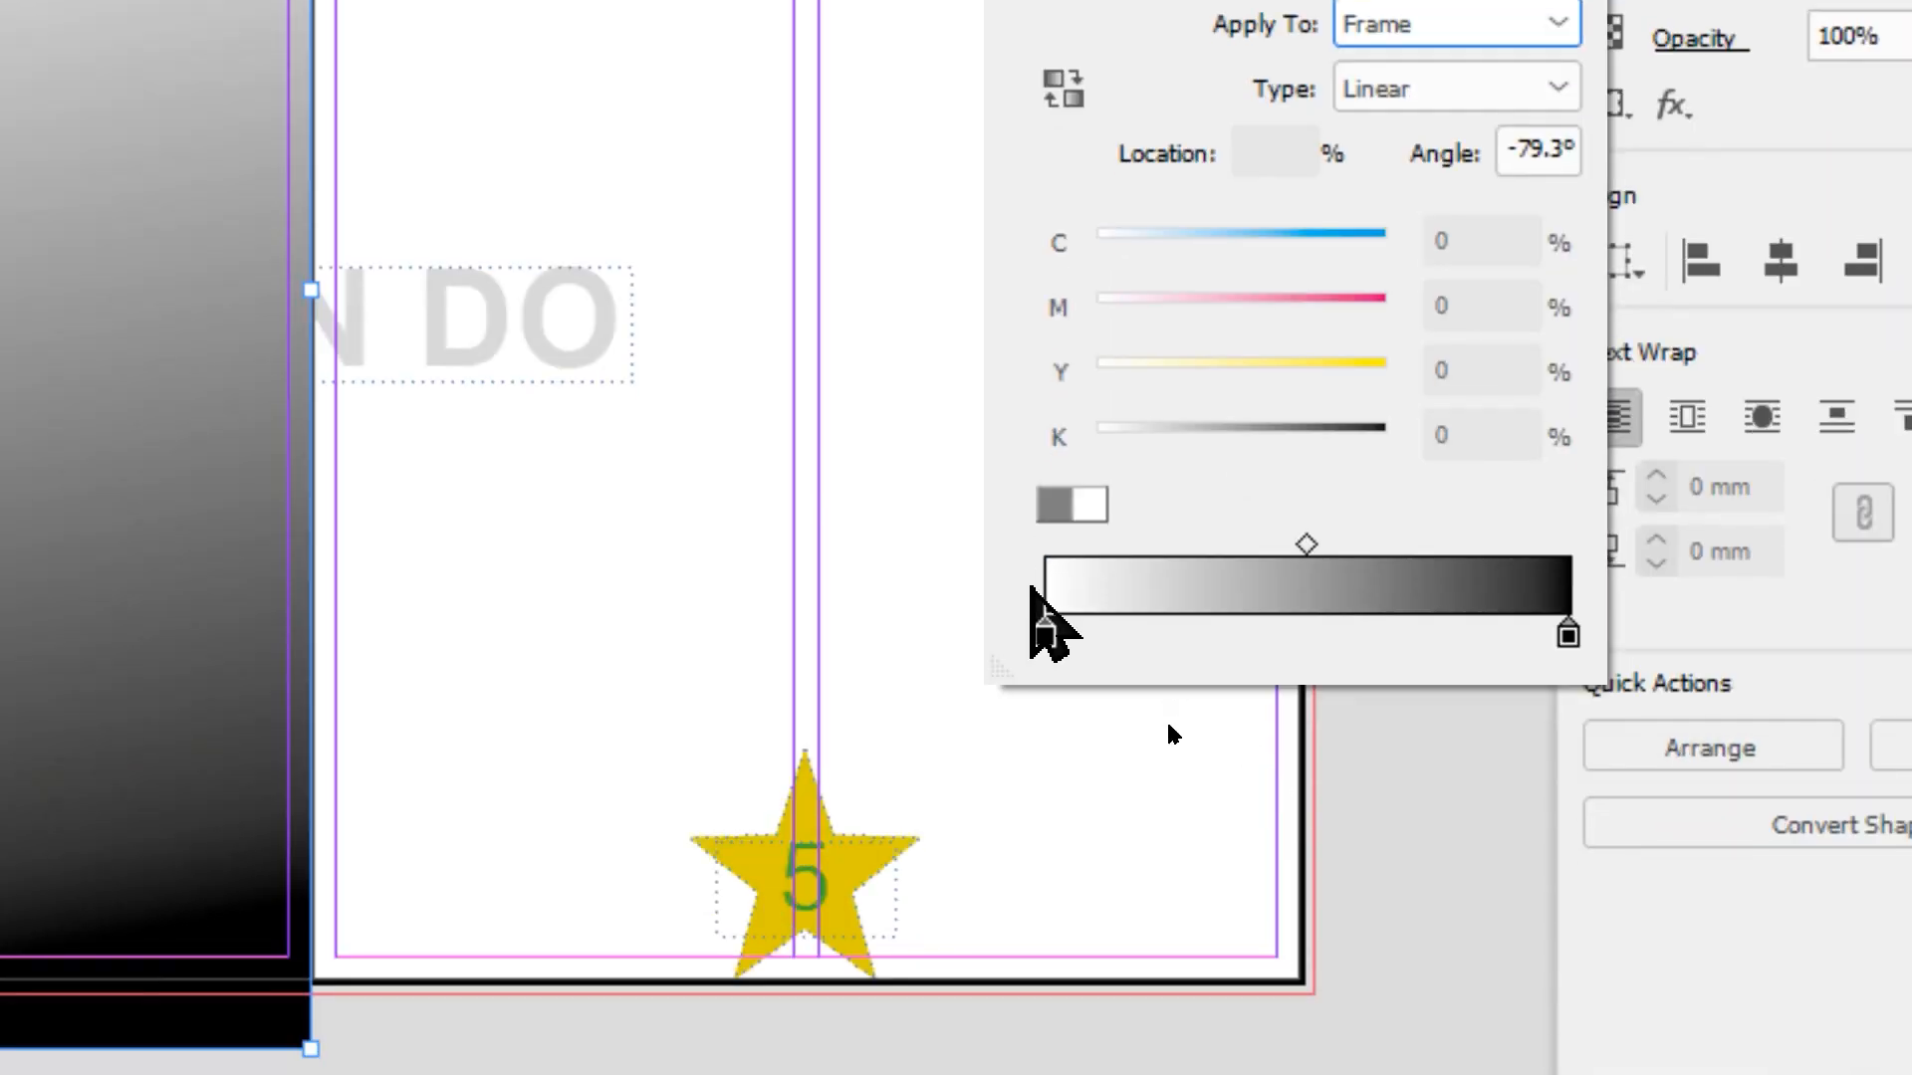
{"action": "left_click", "coordinate": [1045, 631]}
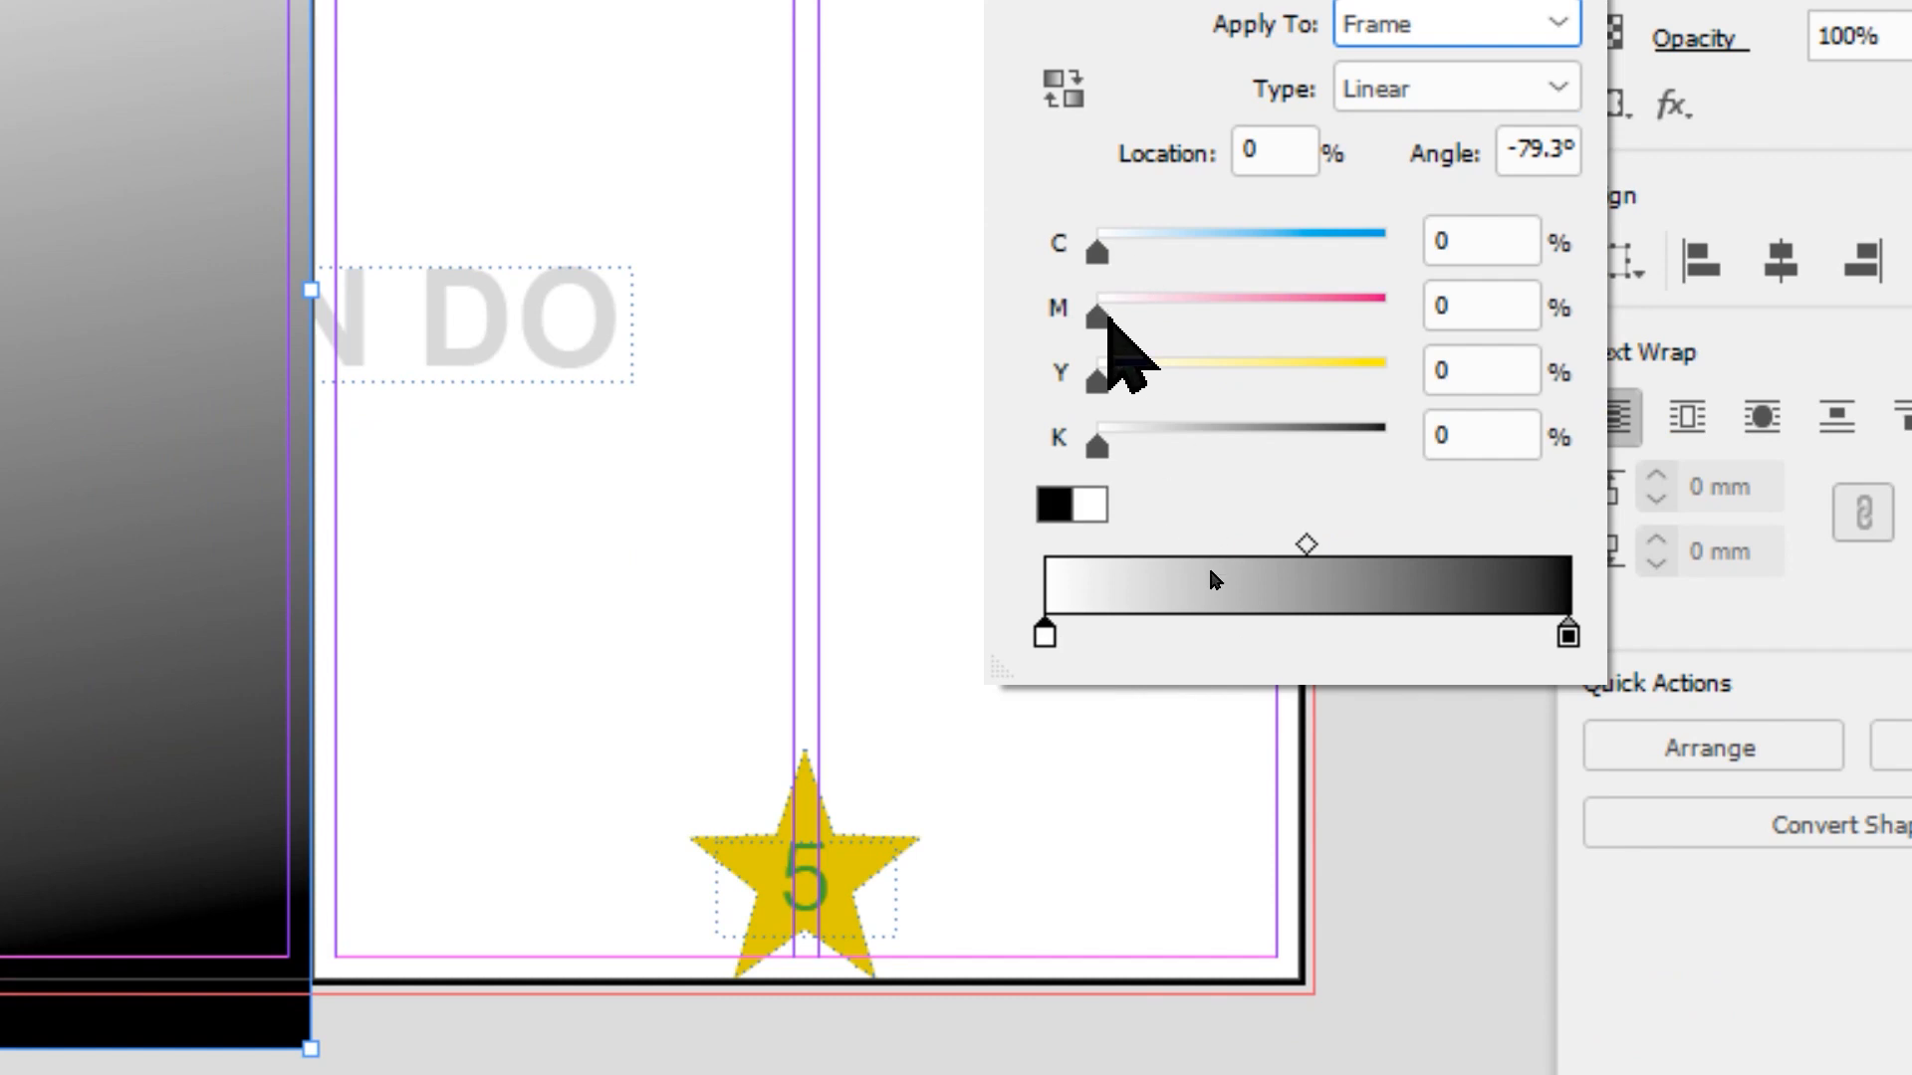
{"action": "left_click_drag", "start_coordinate": [1096, 254], "coordinate": [1417, 256]}
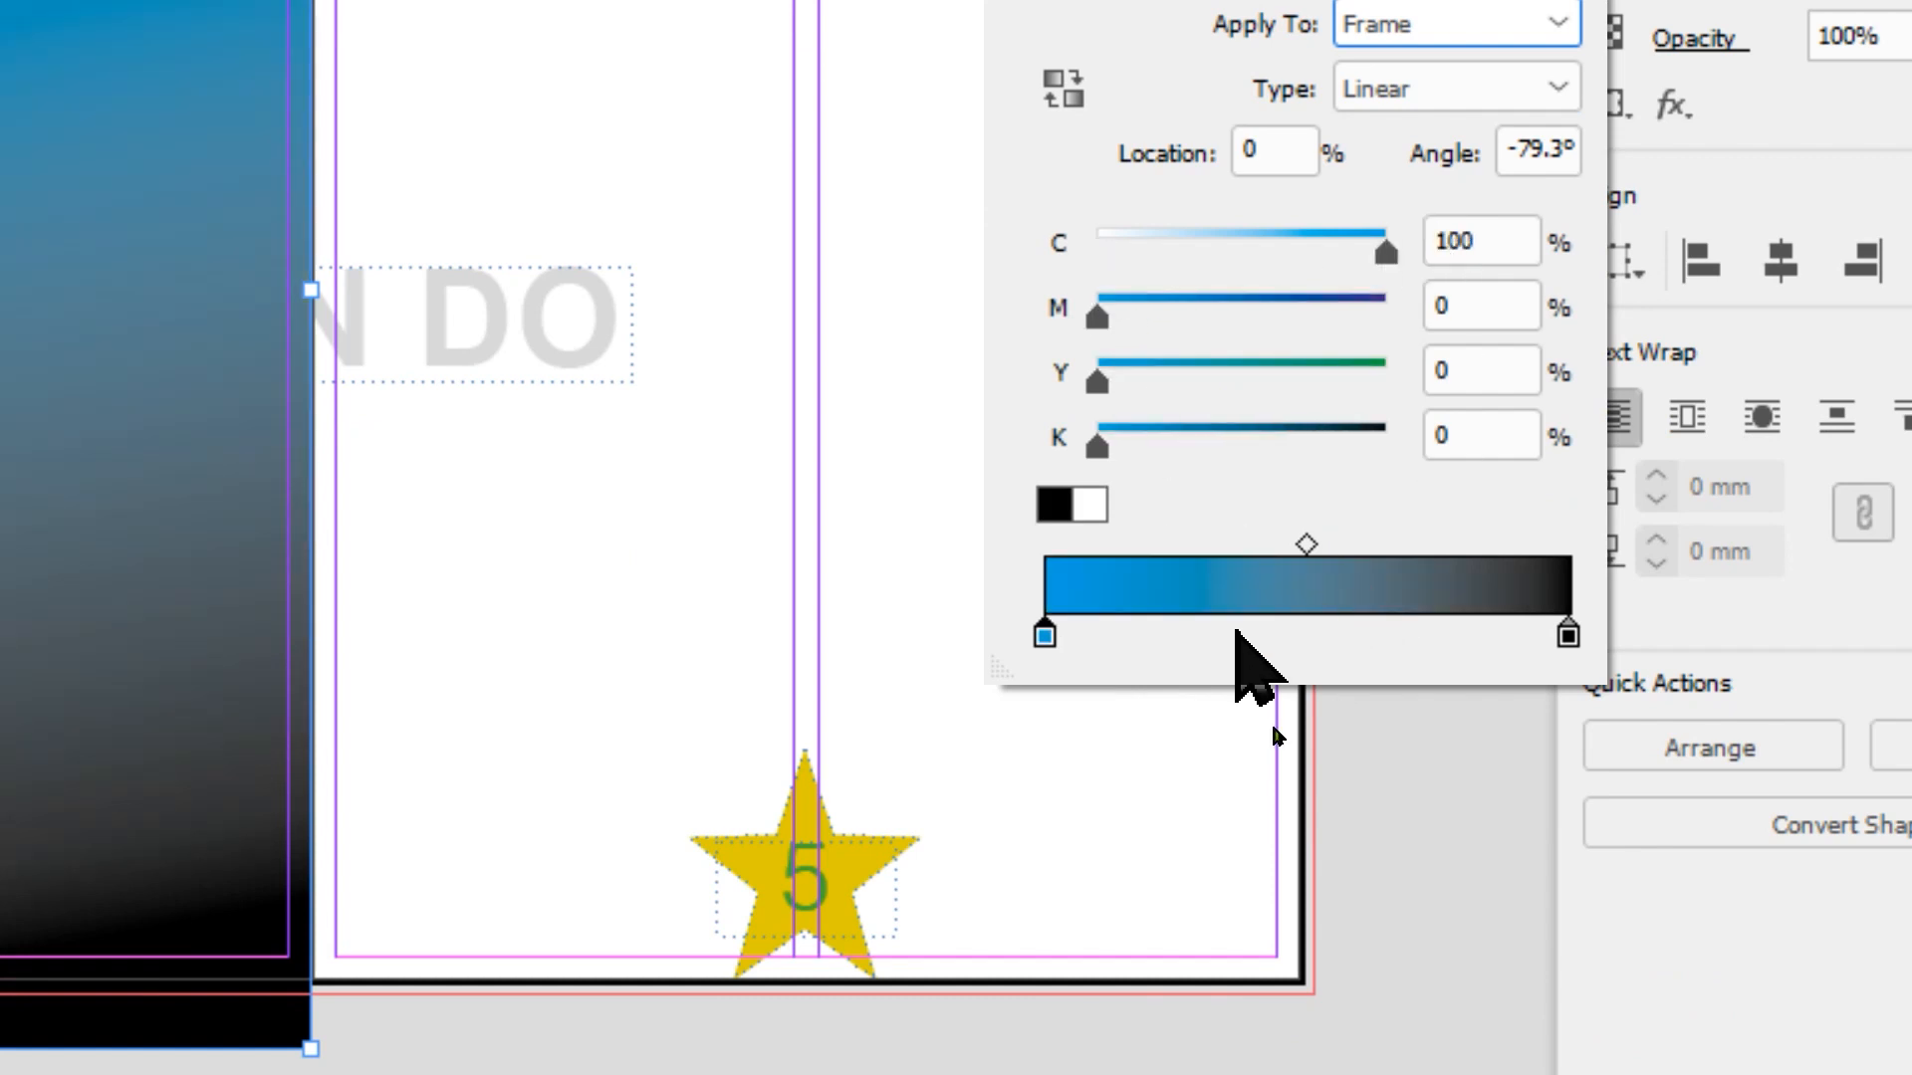
Set the gradient's end colour to 100% magenta with 0% black and preview the spread without guides
{"action": "left_click", "coordinate": [1569, 634]}
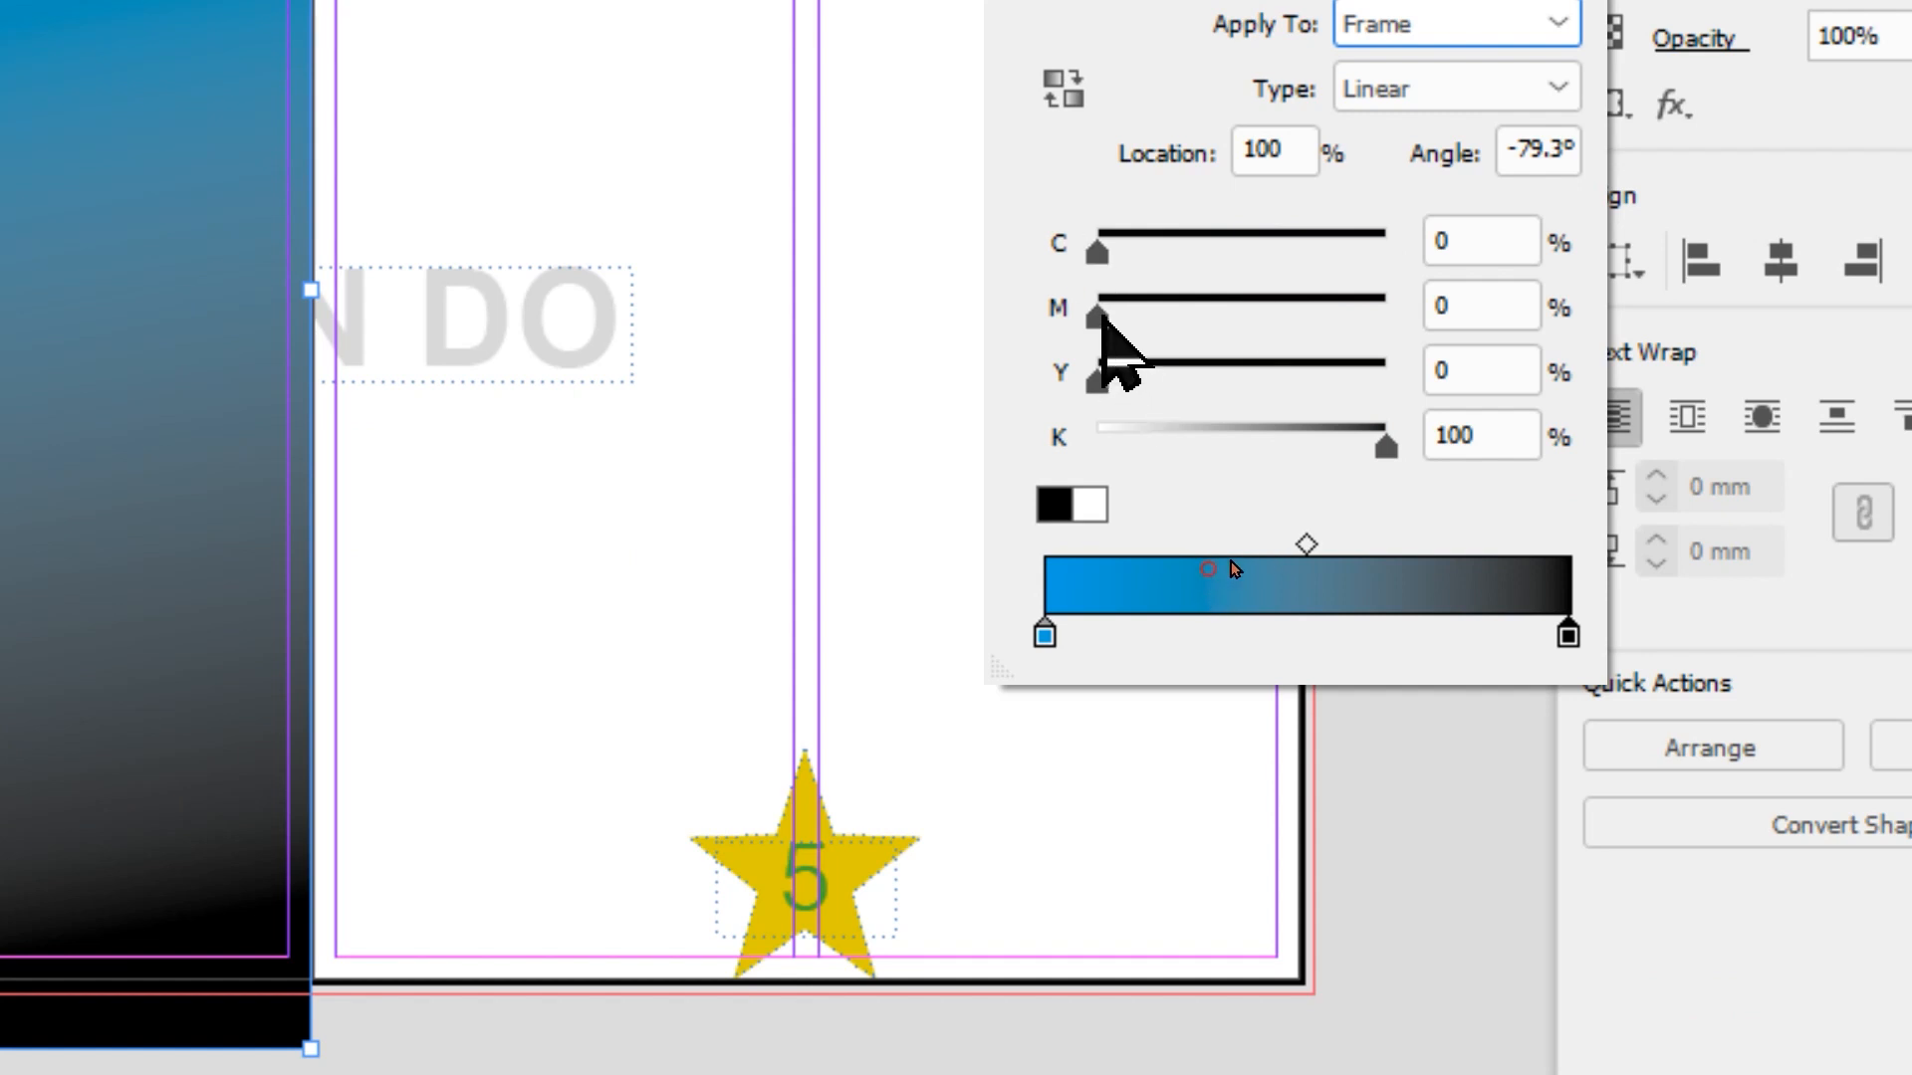
{"action": "left_click_drag", "start_coordinate": [1098, 315], "coordinate": [1434, 287]}
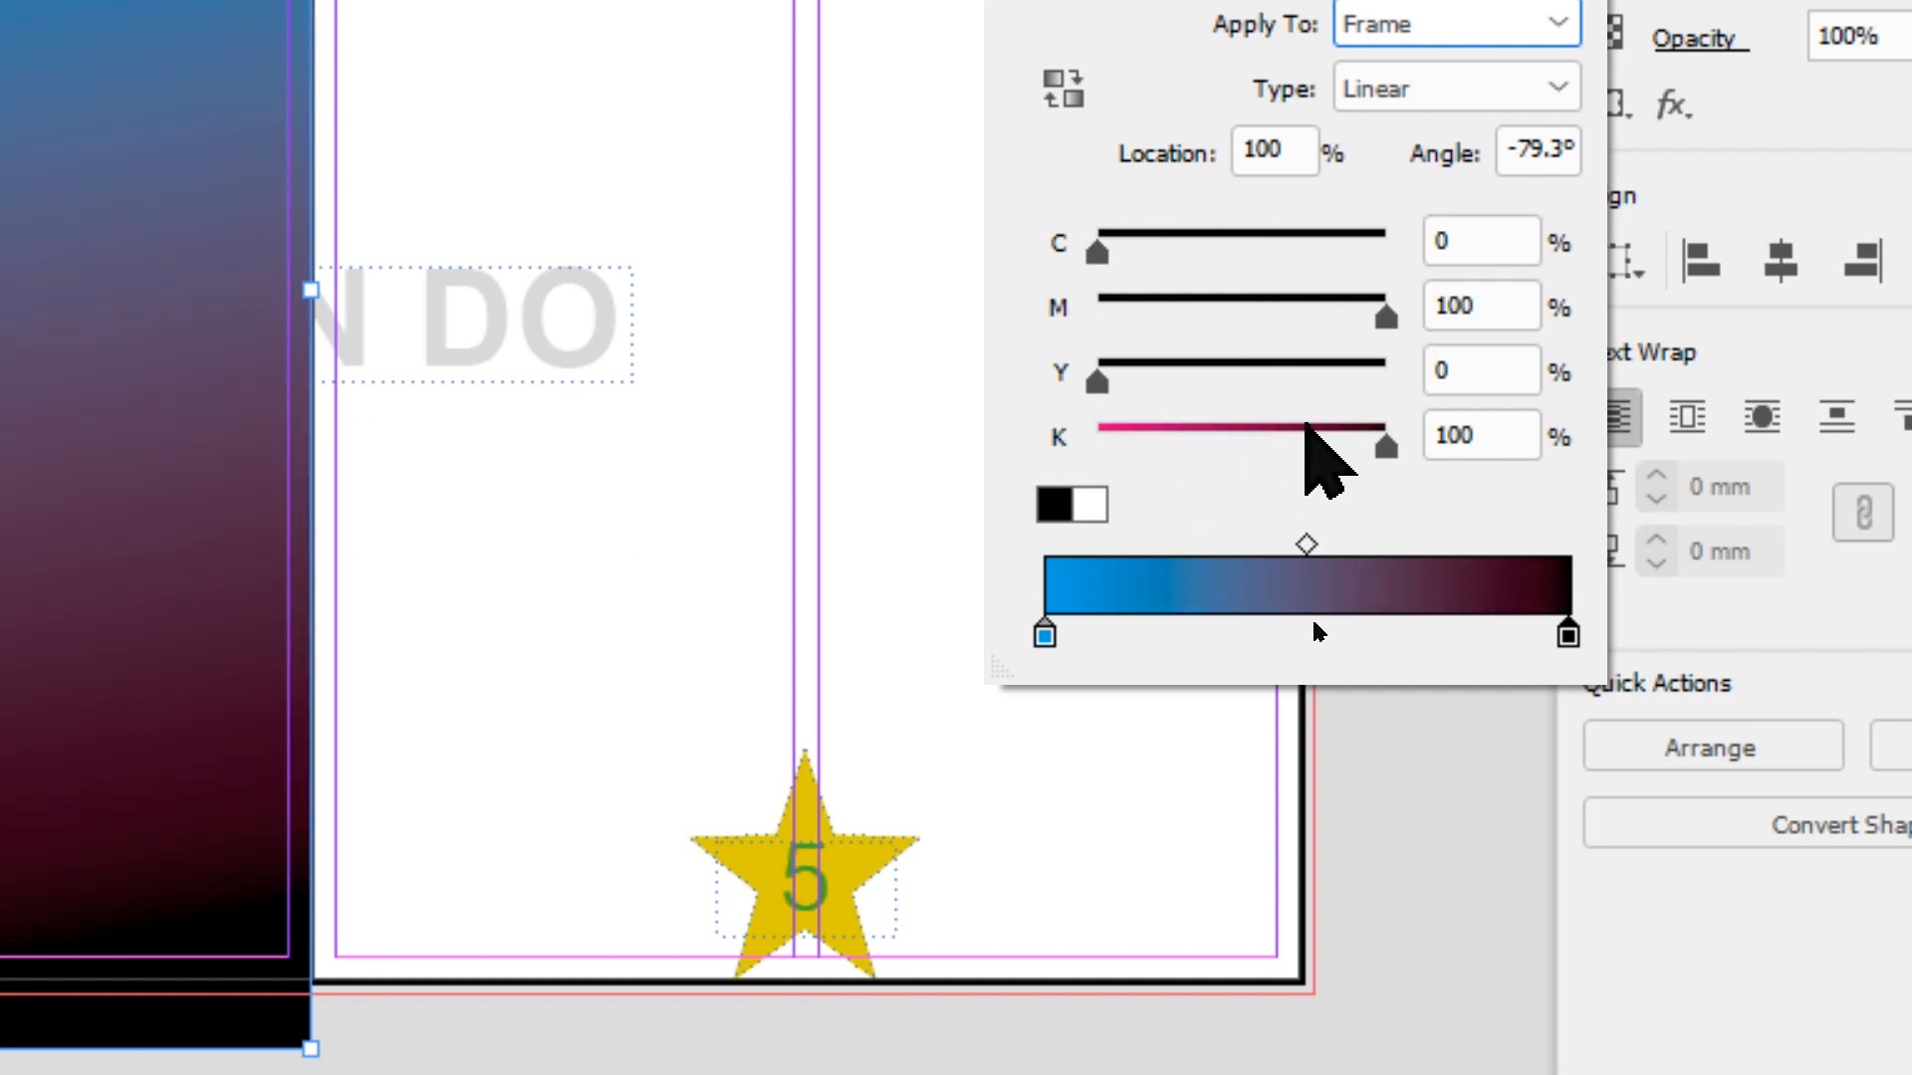
{"action": "left_click_drag", "start_coordinate": [1384, 445], "coordinate": [1096, 445]}
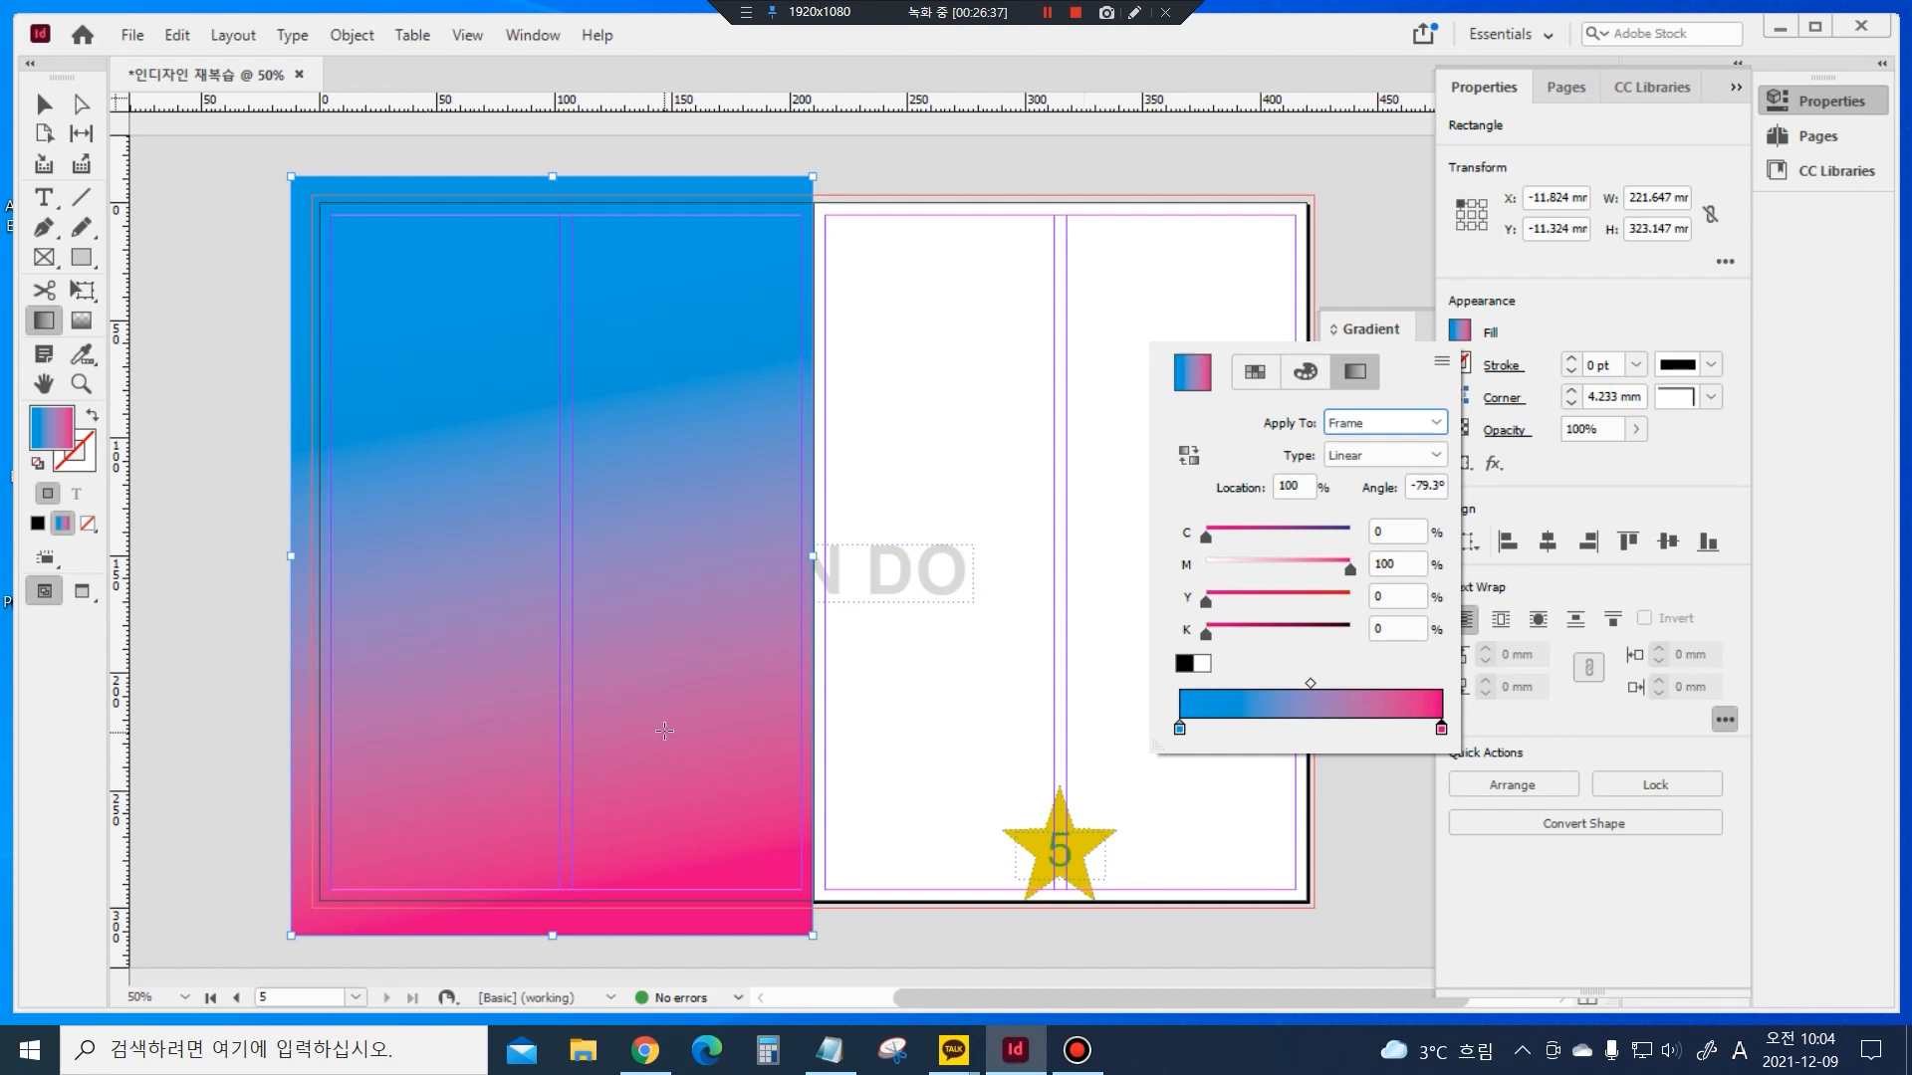
{"action": "key", "text": "w"}
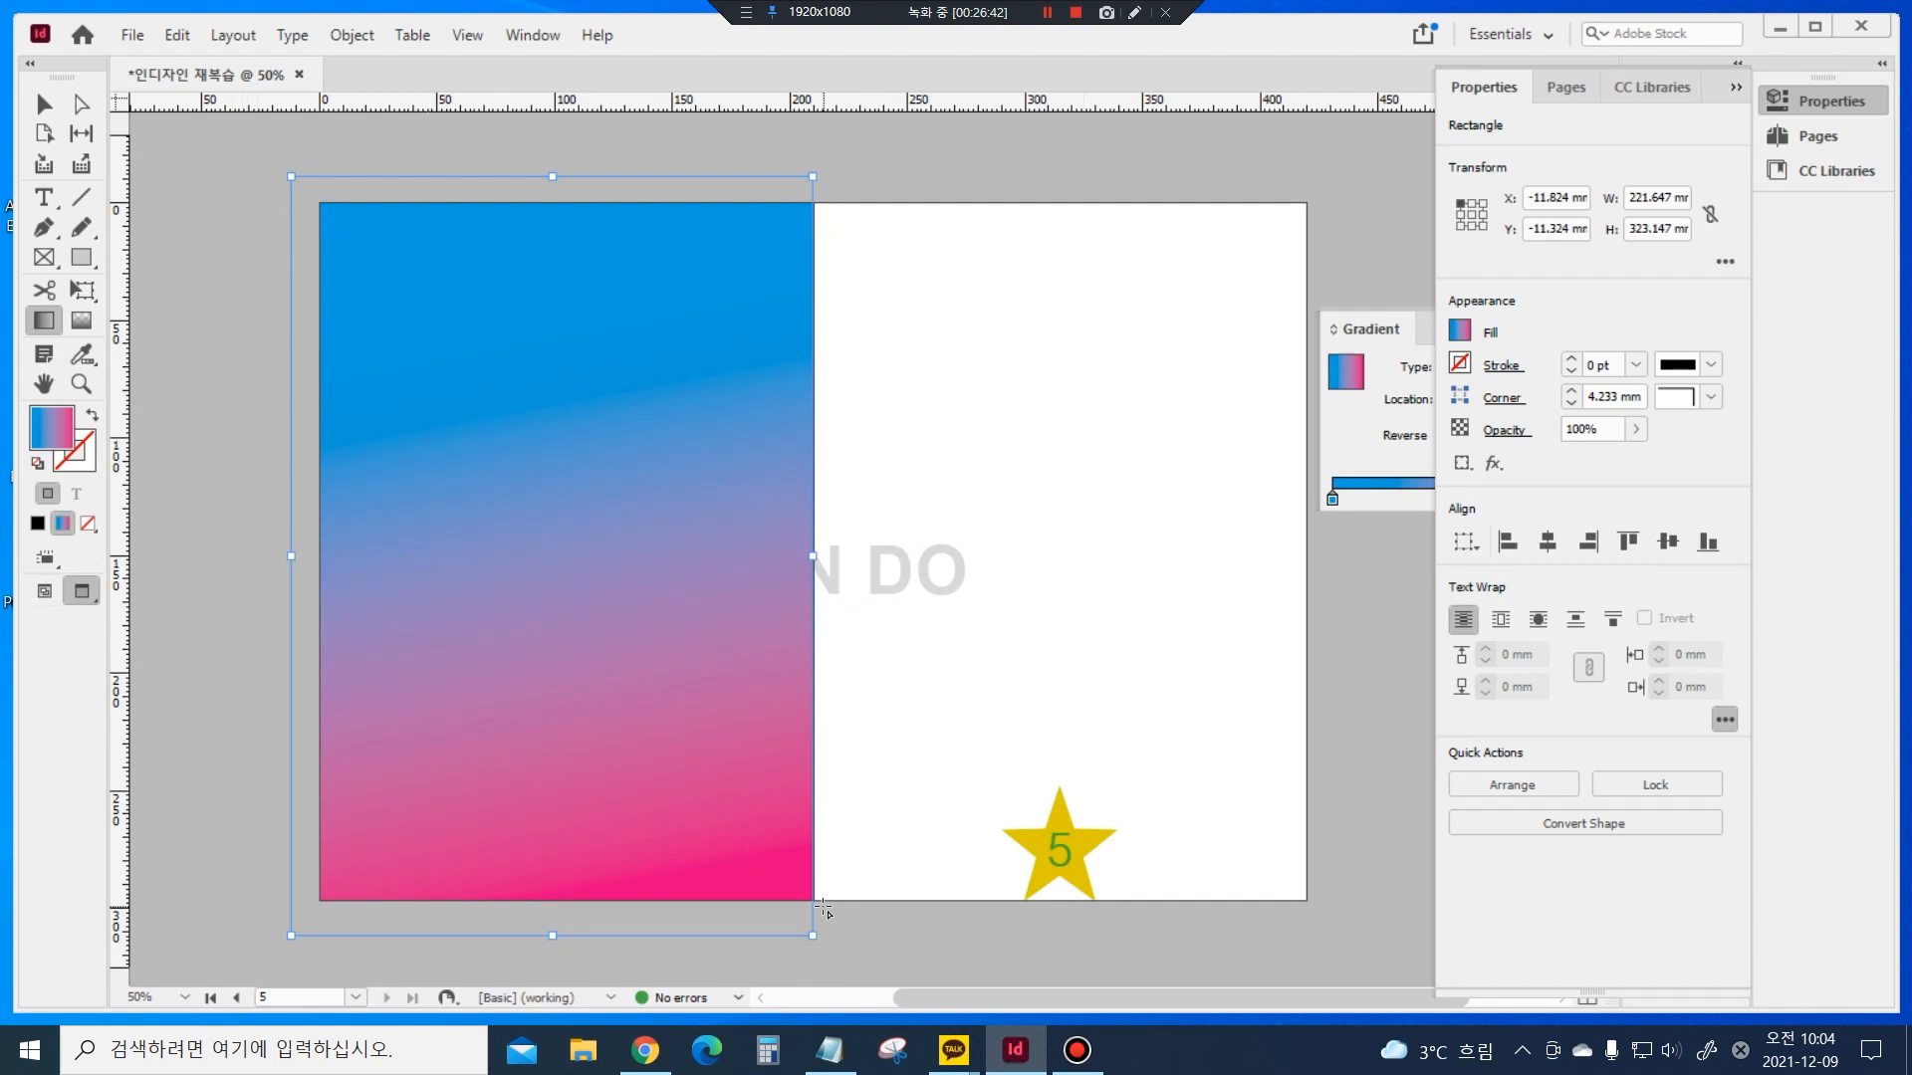
Go to pages 2-3 and apply the cyan-to-magenta gradient as the fill of page 3's first-column text frame
{"action": "left_click", "coordinate": [1789, 138]}
{"action": "left_click", "coordinate": [1789, 138]}
{"action": "double_click", "coordinate": [1581, 293]}
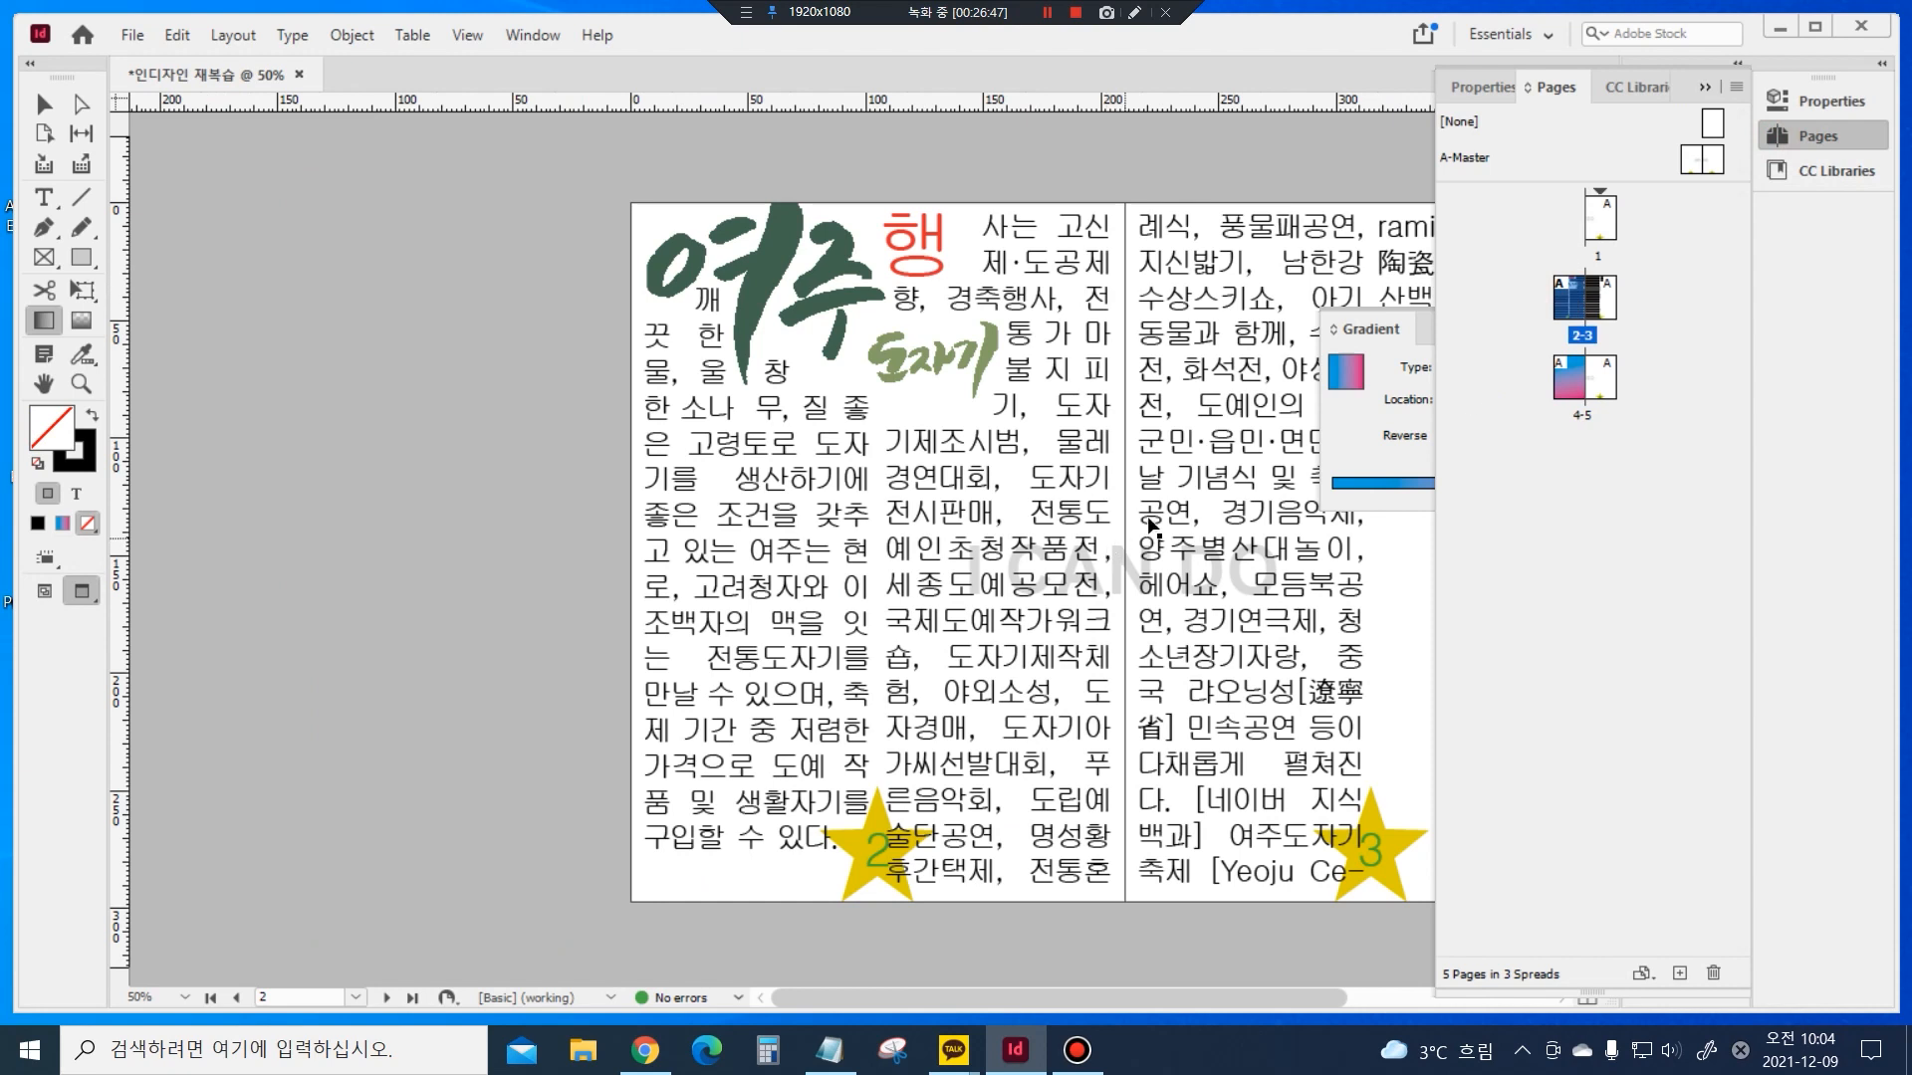
{"action": "left_click_drag", "start_coordinate": [696, 507], "coordinate": [473, 478]}
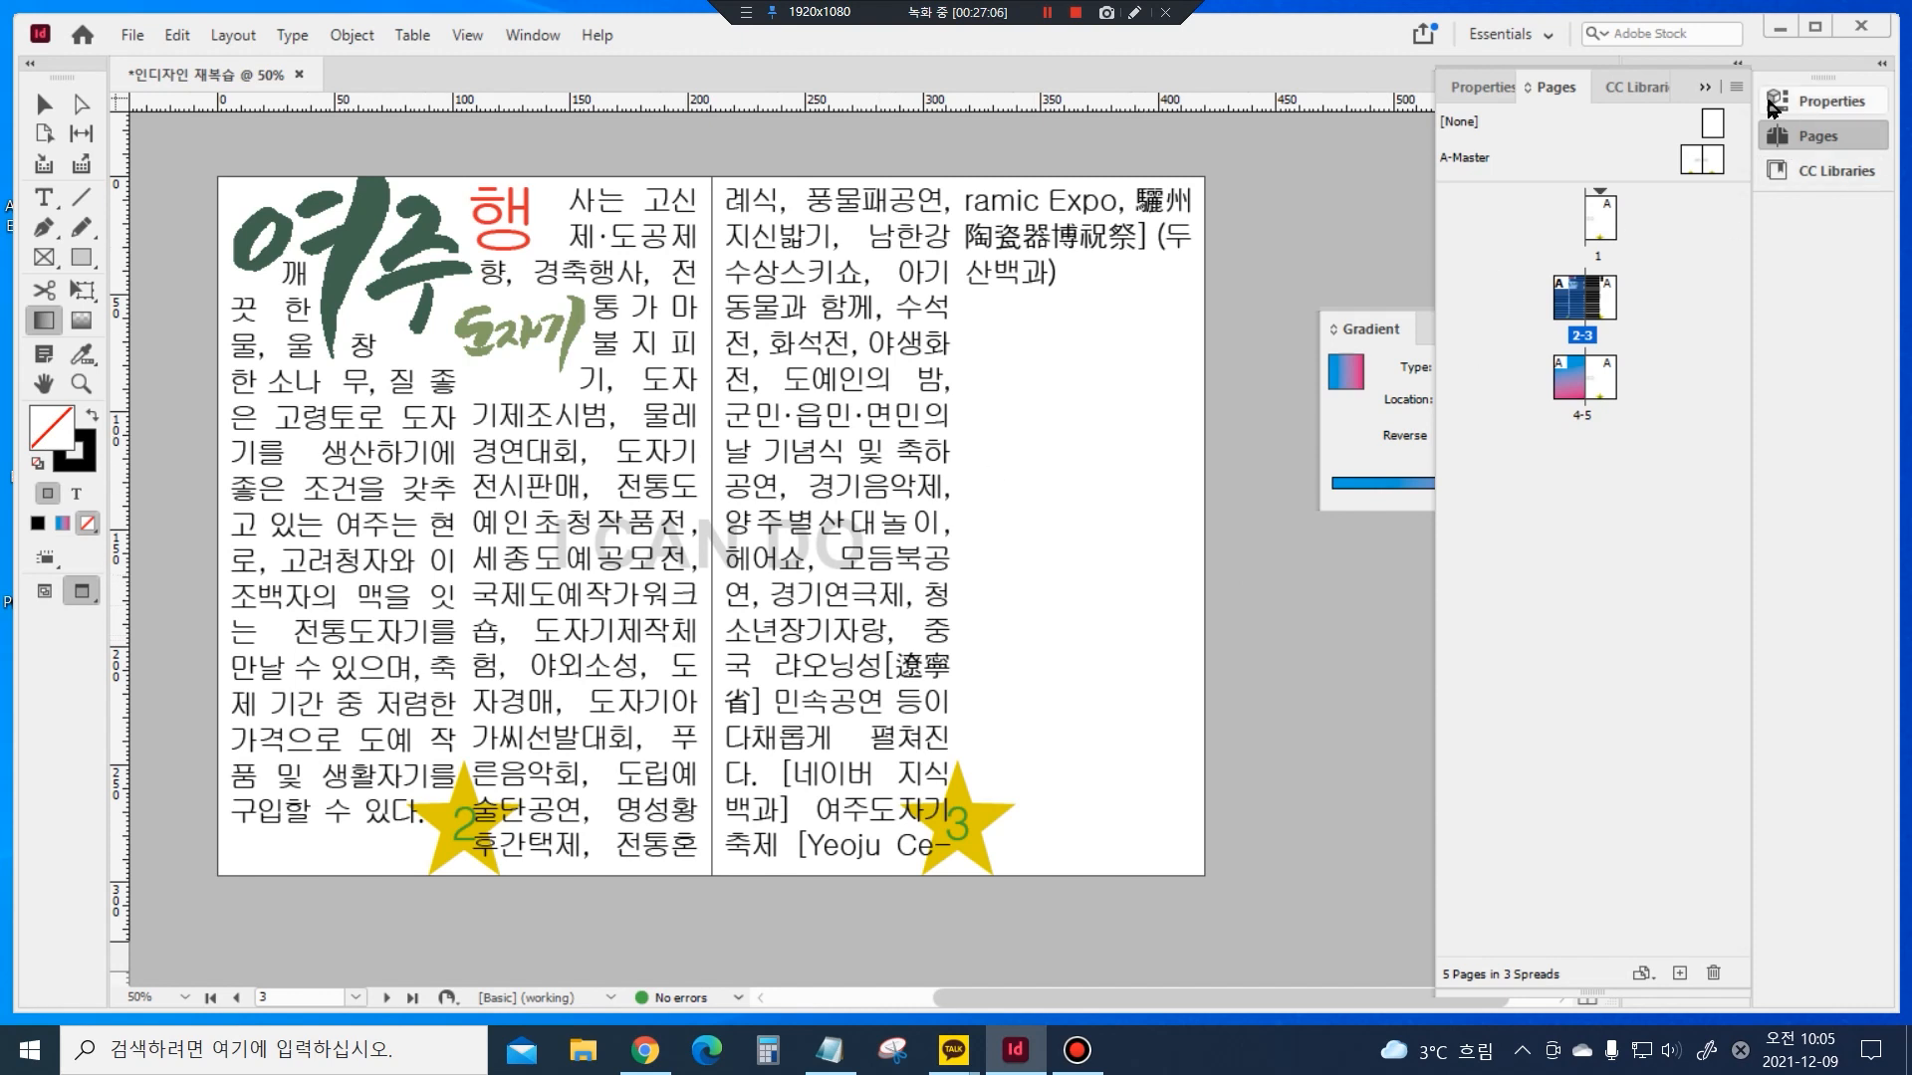
{"action": "left_click", "coordinate": [901, 299]}
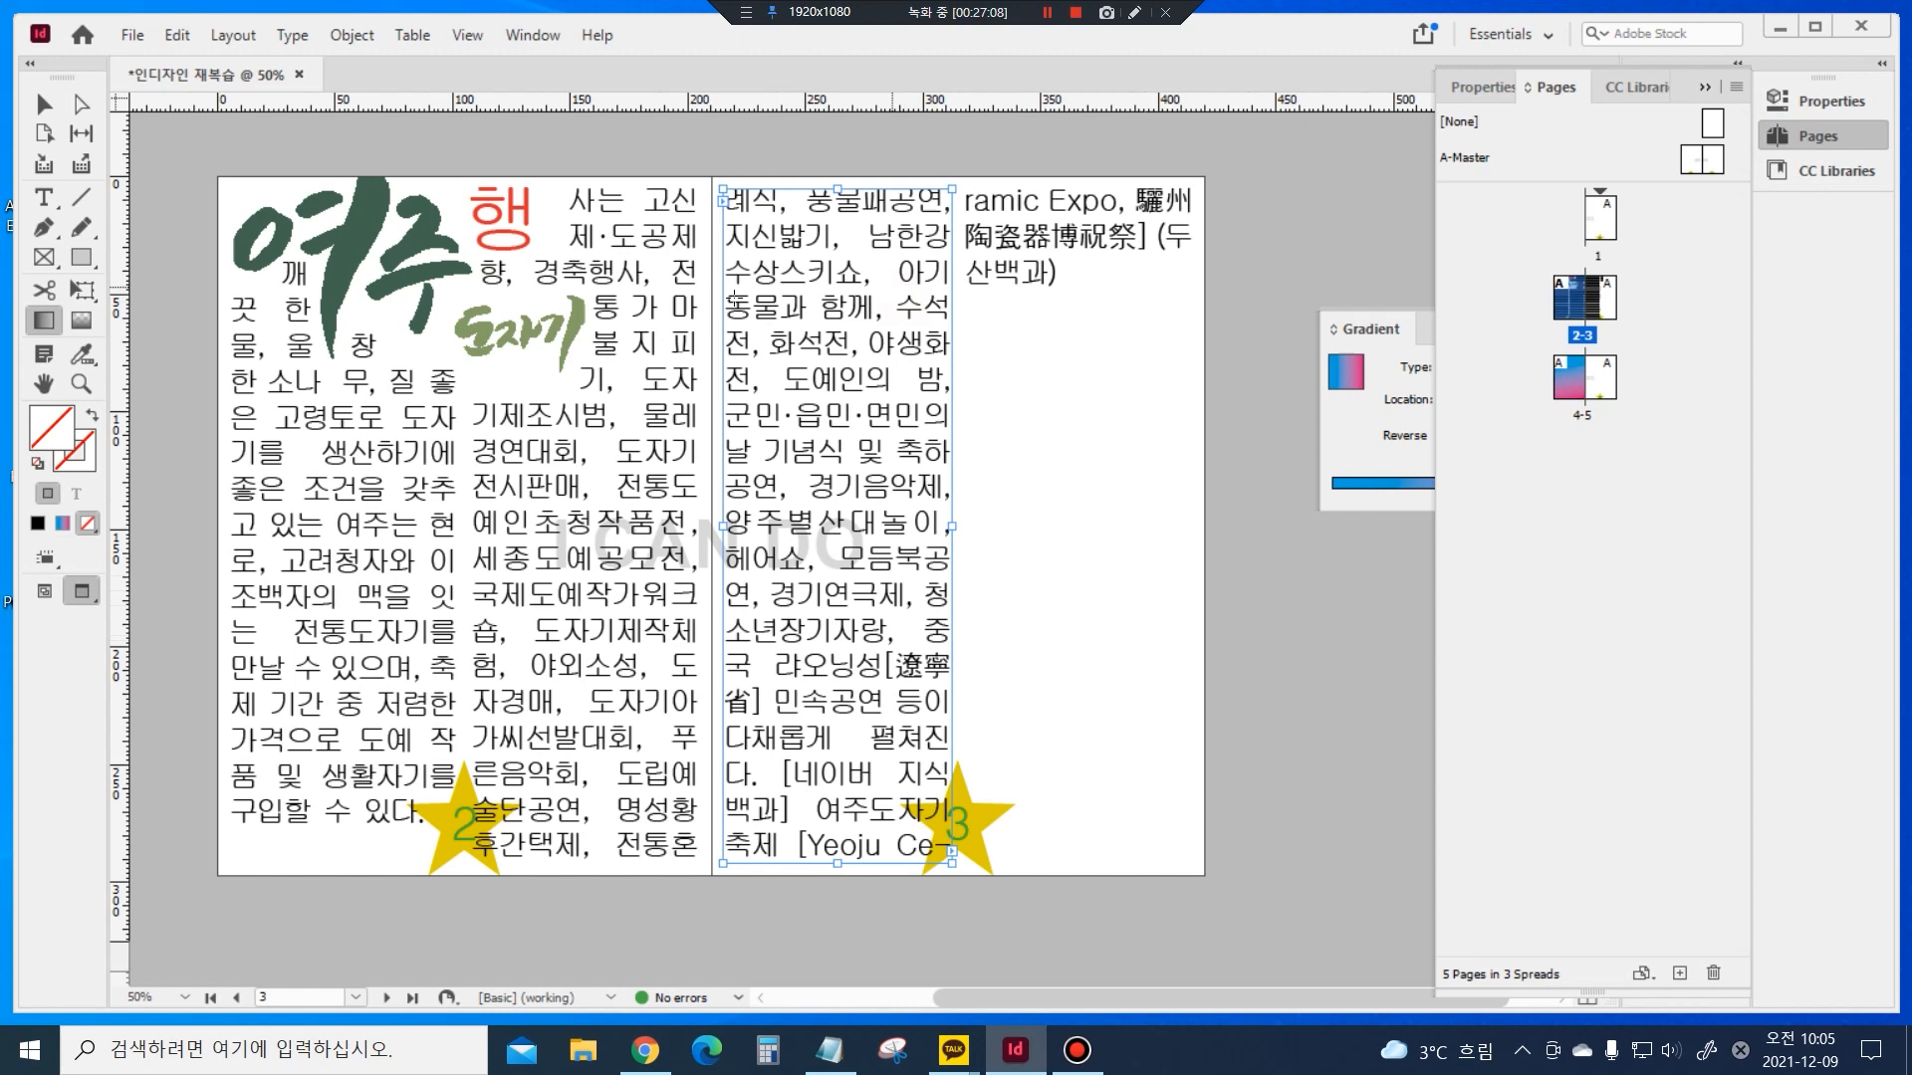
{"action": "key", "text": "period"}
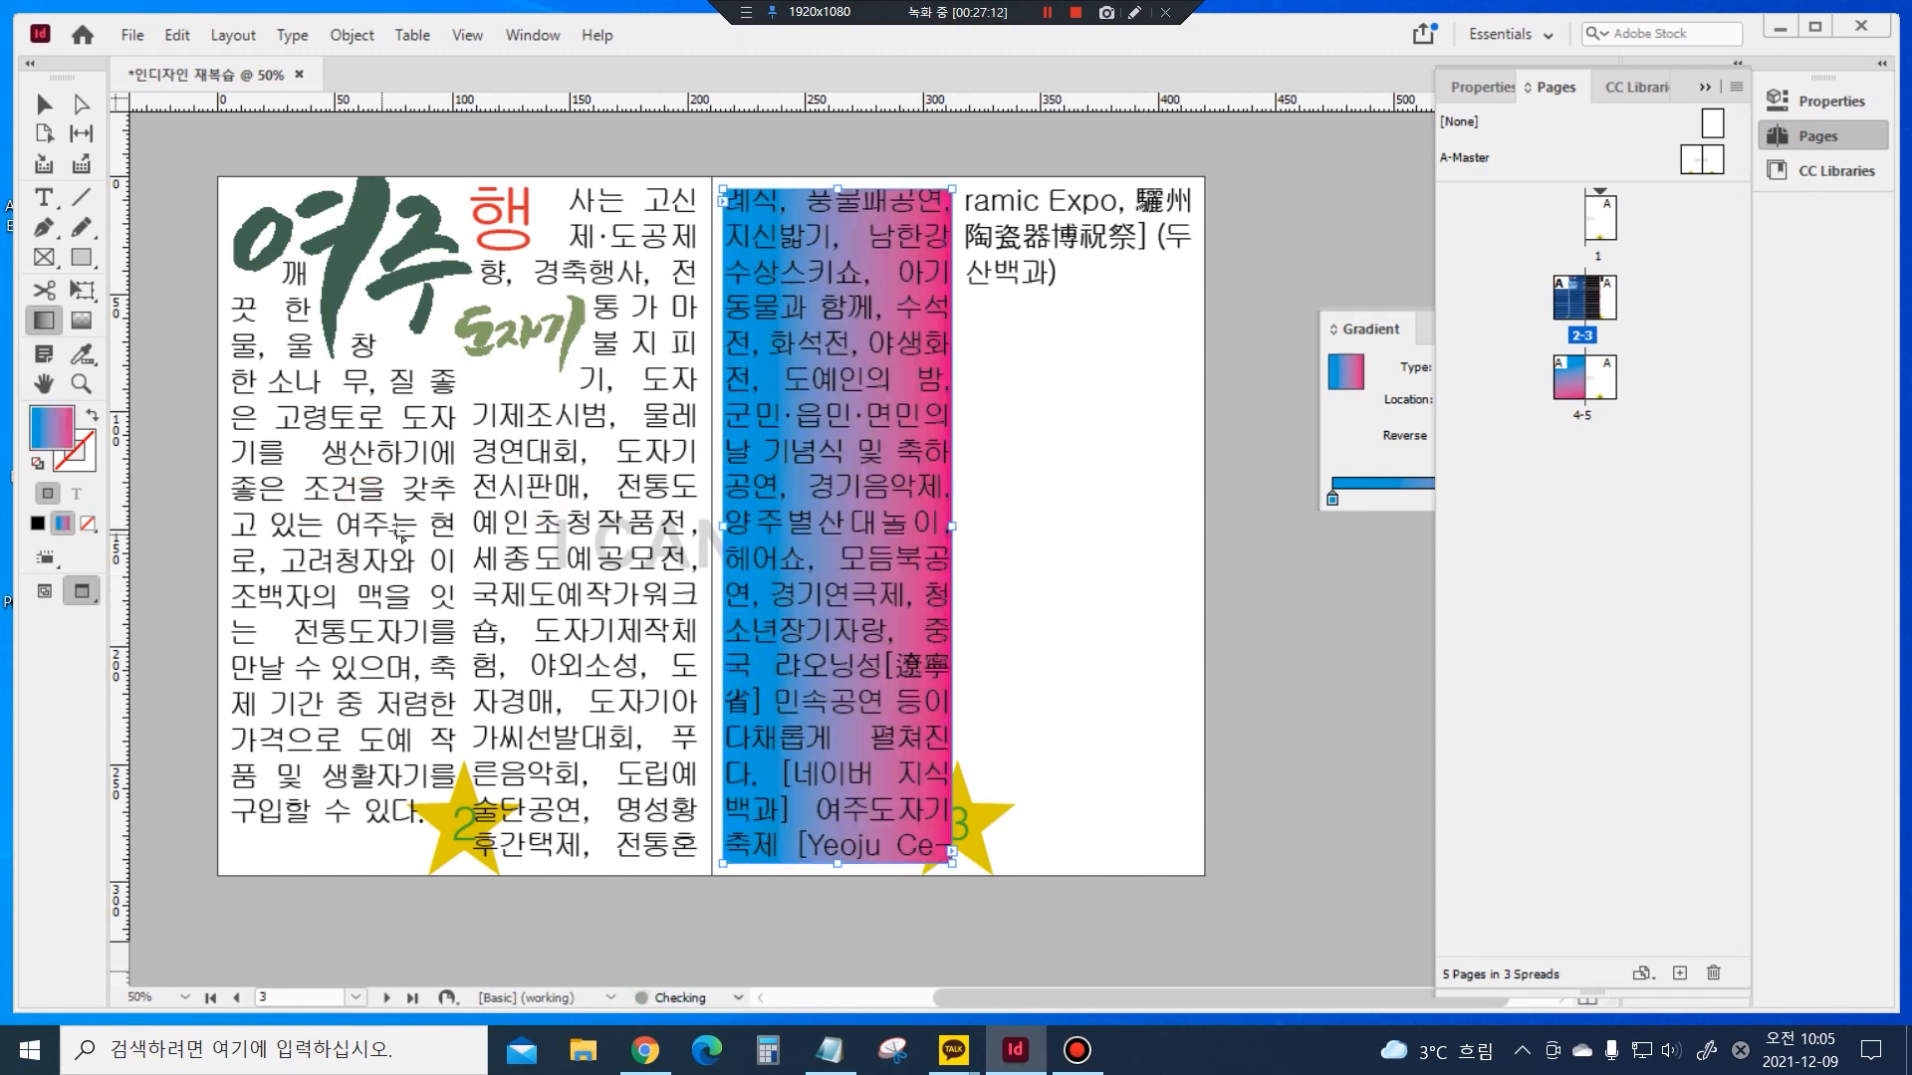
Undo the gradient fill on page 3's first-column text frame and select the first-column text frame on page 2
{"action": "key", "text": "ctrl+z"}
{"action": "key", "text": "v"}
{"action": "left_click", "coordinate": [369, 485]}
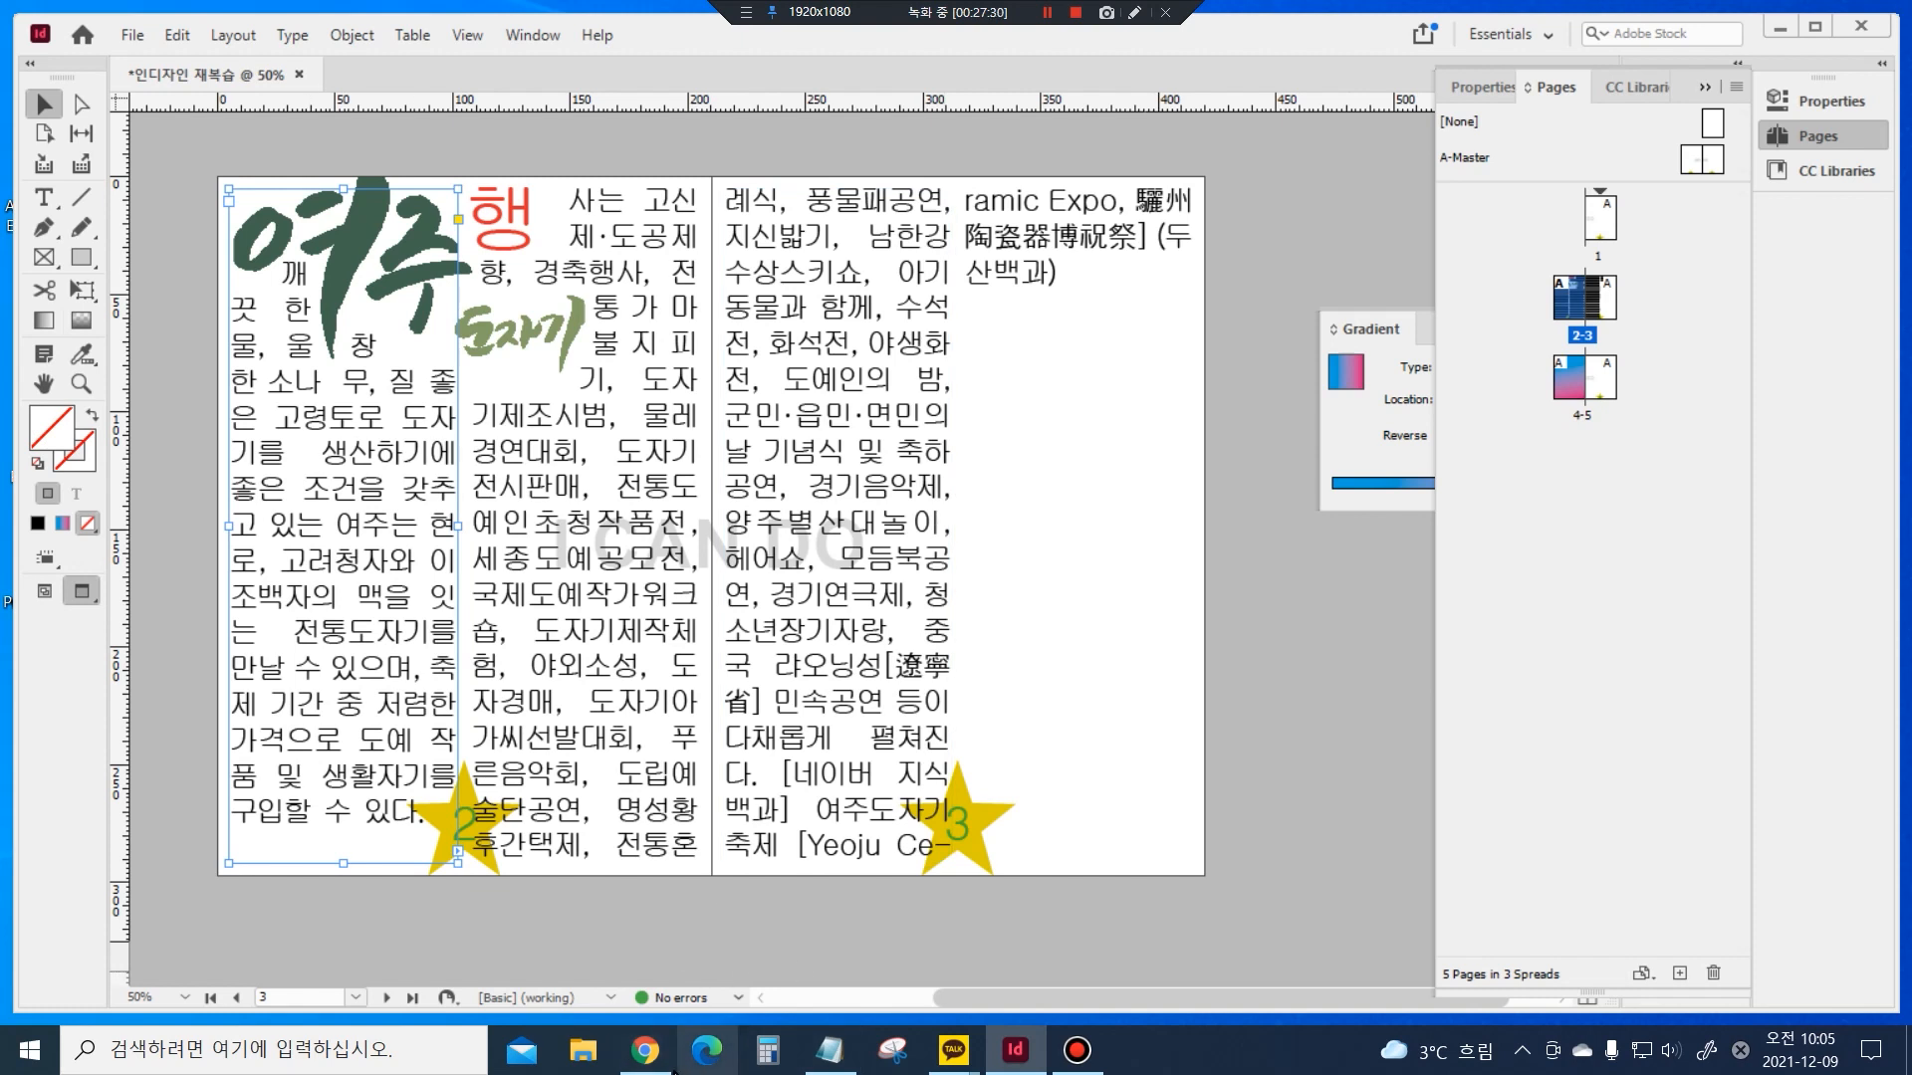
Read the wine flyer layout and page settings in the GD11-2B exam PDF in Chrome, and return to InDesign's 1209-2 document
{"action": "mouse_move", "coordinate": [672, 1072]}
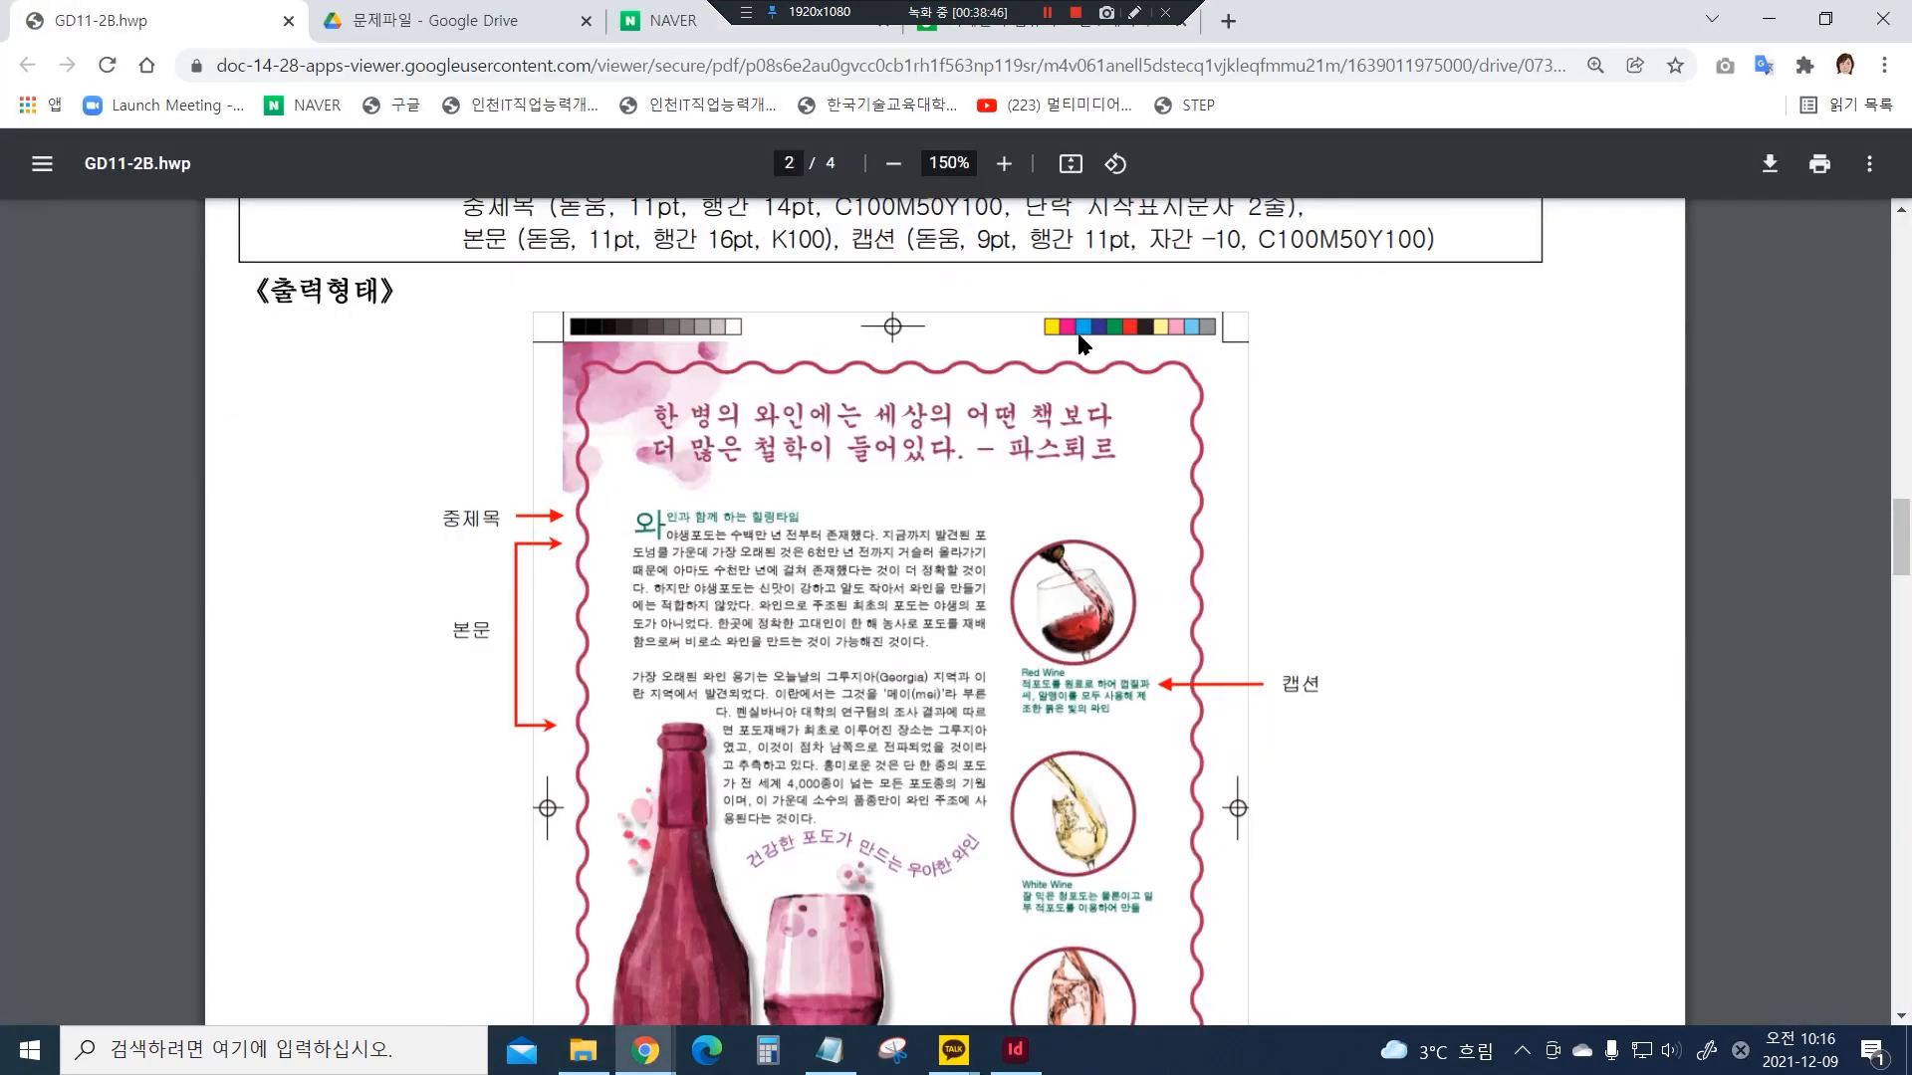
{"action": "scroll", "coordinate": [1222, 691], "scroll_direction": "down", "scroll_amount": 6}
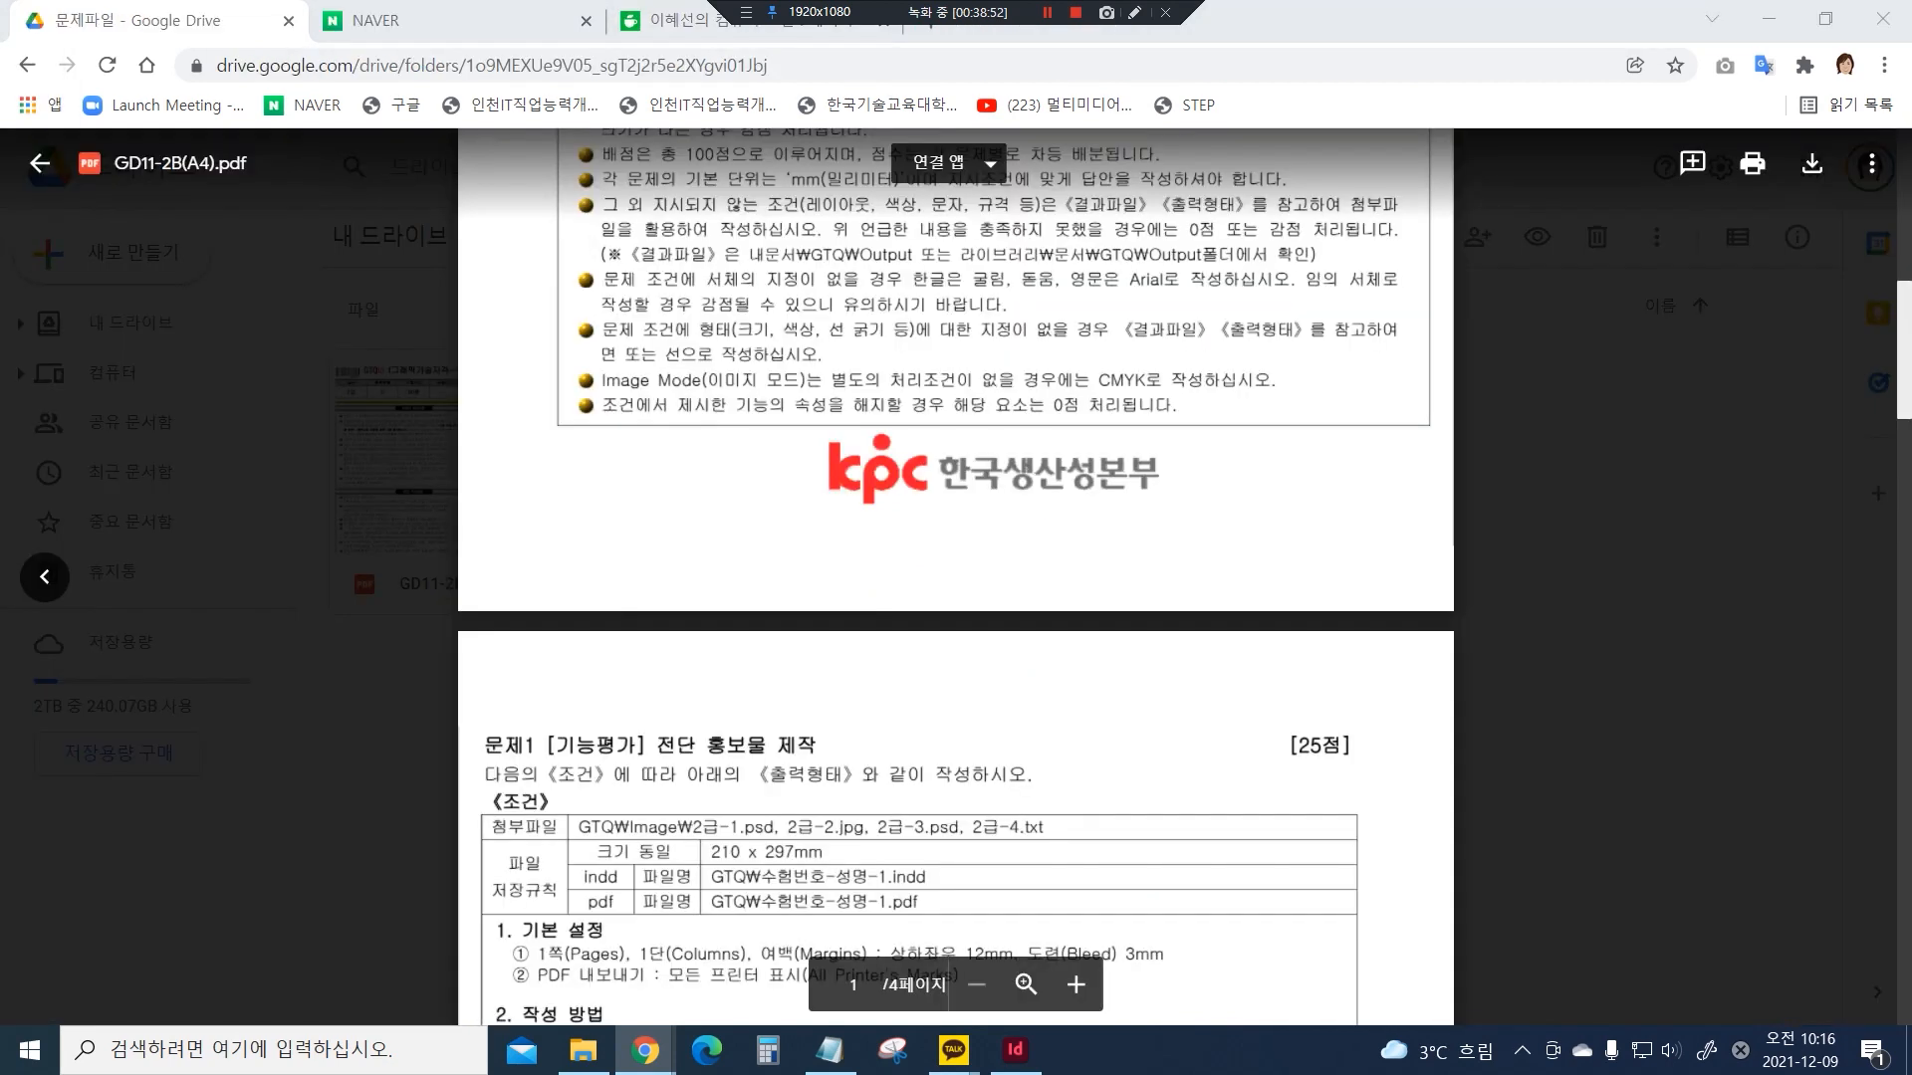
{"action": "middle_click", "coordinate": [159, 20]}
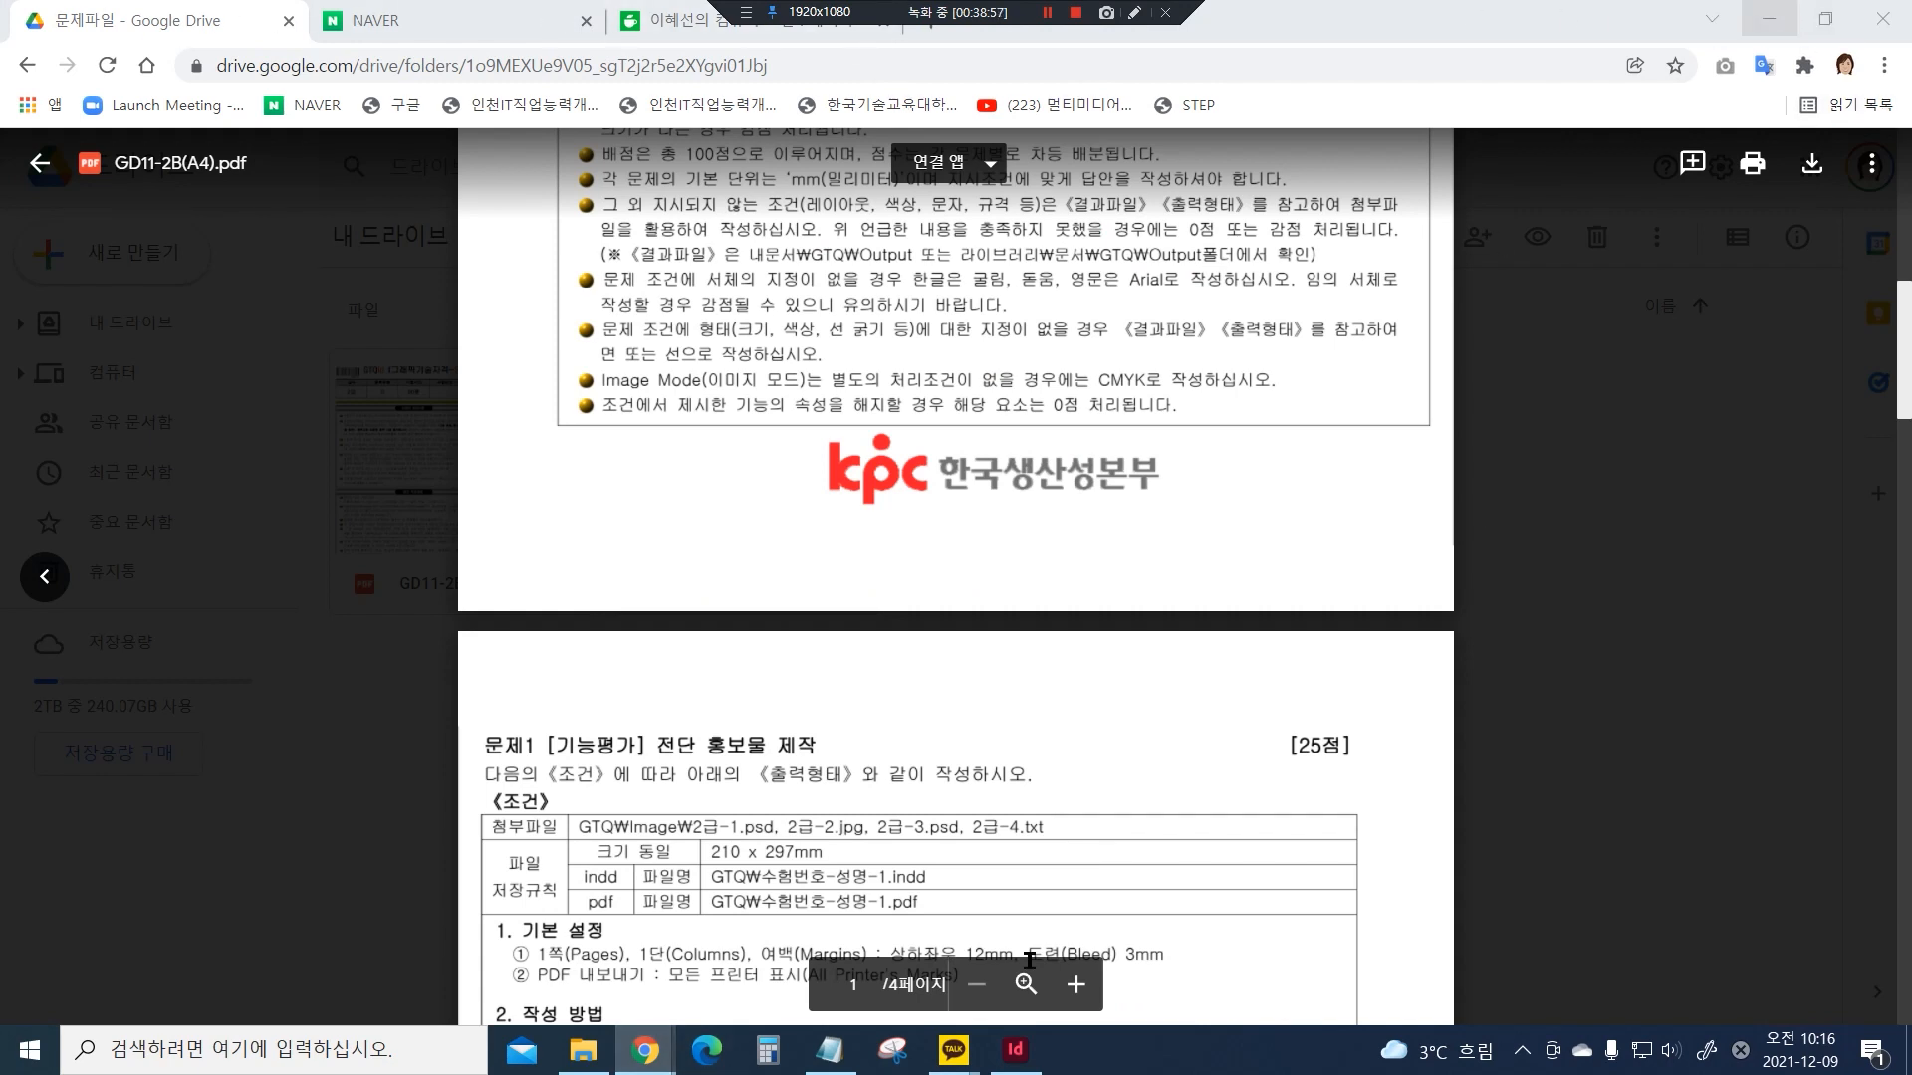
{"action": "left_click", "coordinate": [1015, 1050]}
{"action": "left_click", "coordinate": [1192, 974]}
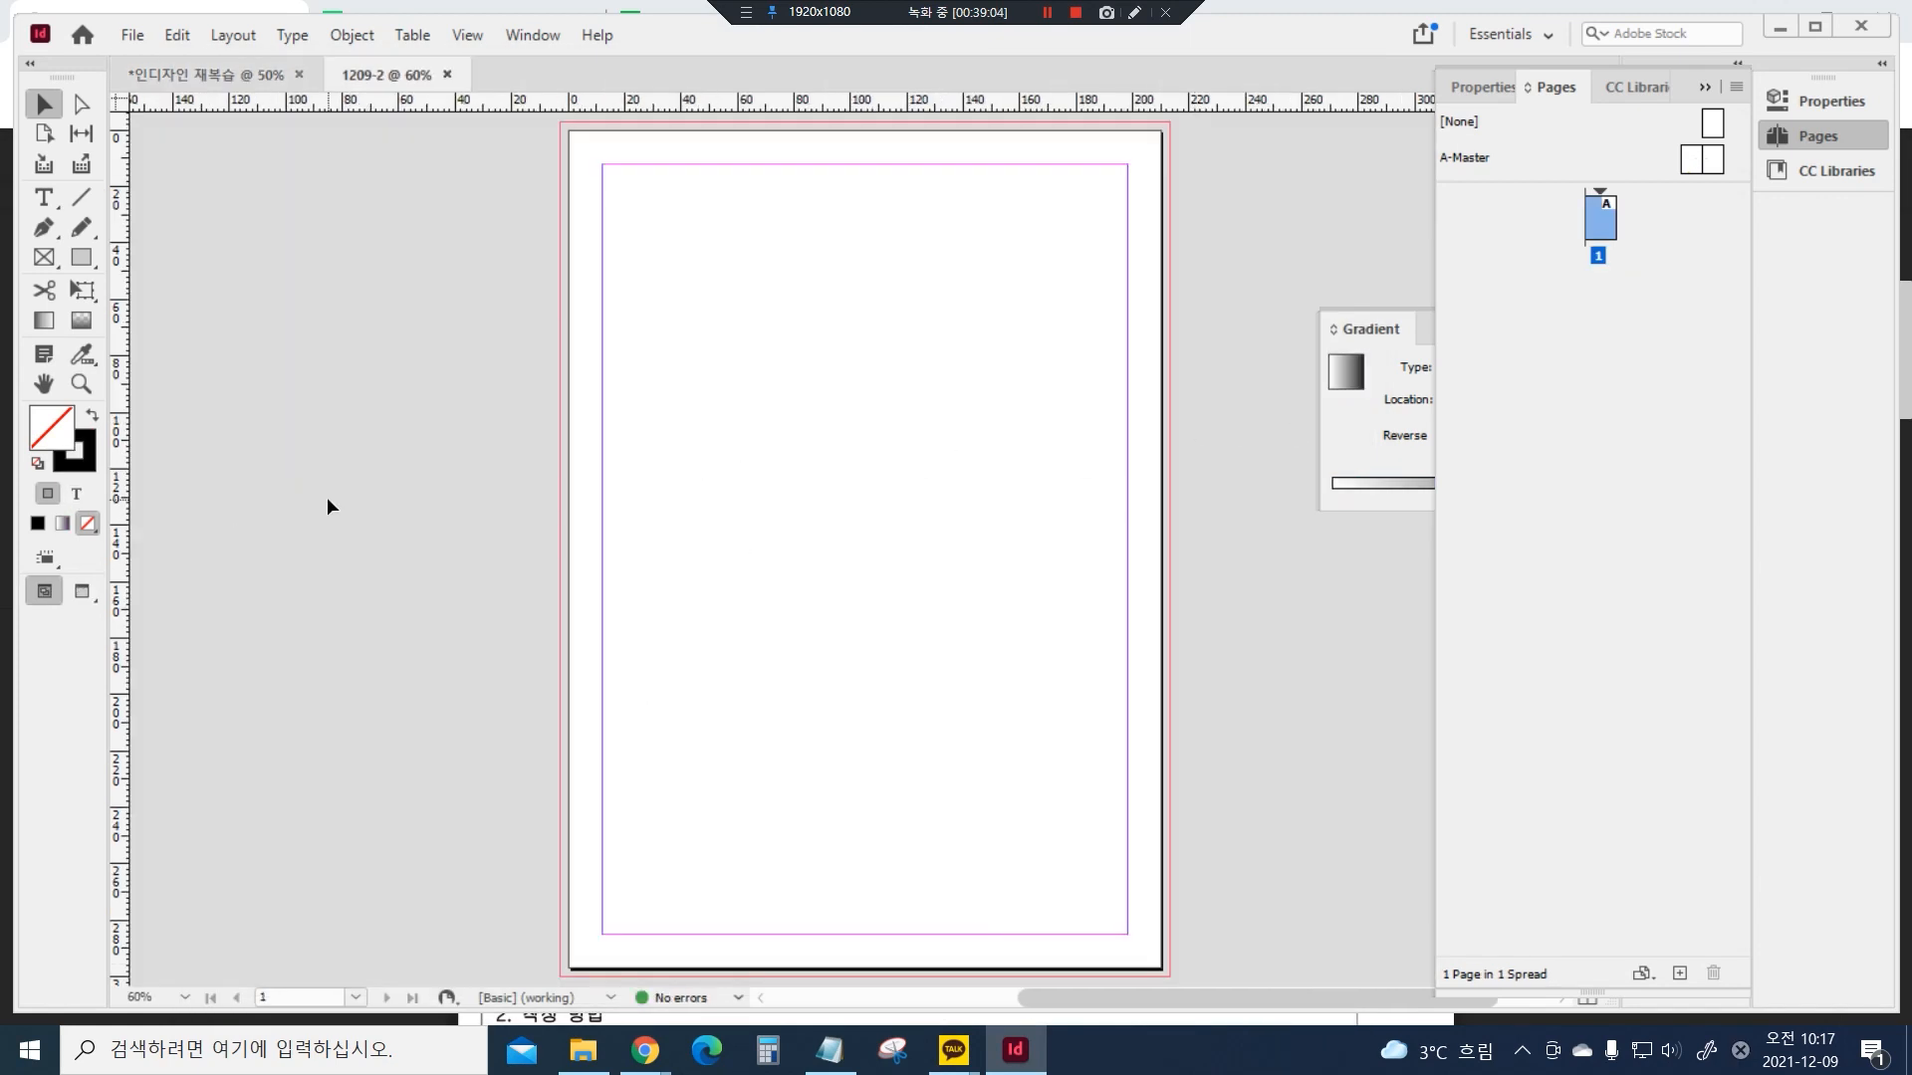
Draw a 186 x 273 mm rectangle along the 12 mm page margins of the 1209-2 document
{"action": "scroll", "coordinate": [326, 498], "scroll_direction": "up", "scroll_amount": 2}
{"action": "scroll", "coordinate": [326, 498], "scroll_direction": "down", "scroll_amount": 1}
{"action": "left_click", "coordinate": [82, 257]}
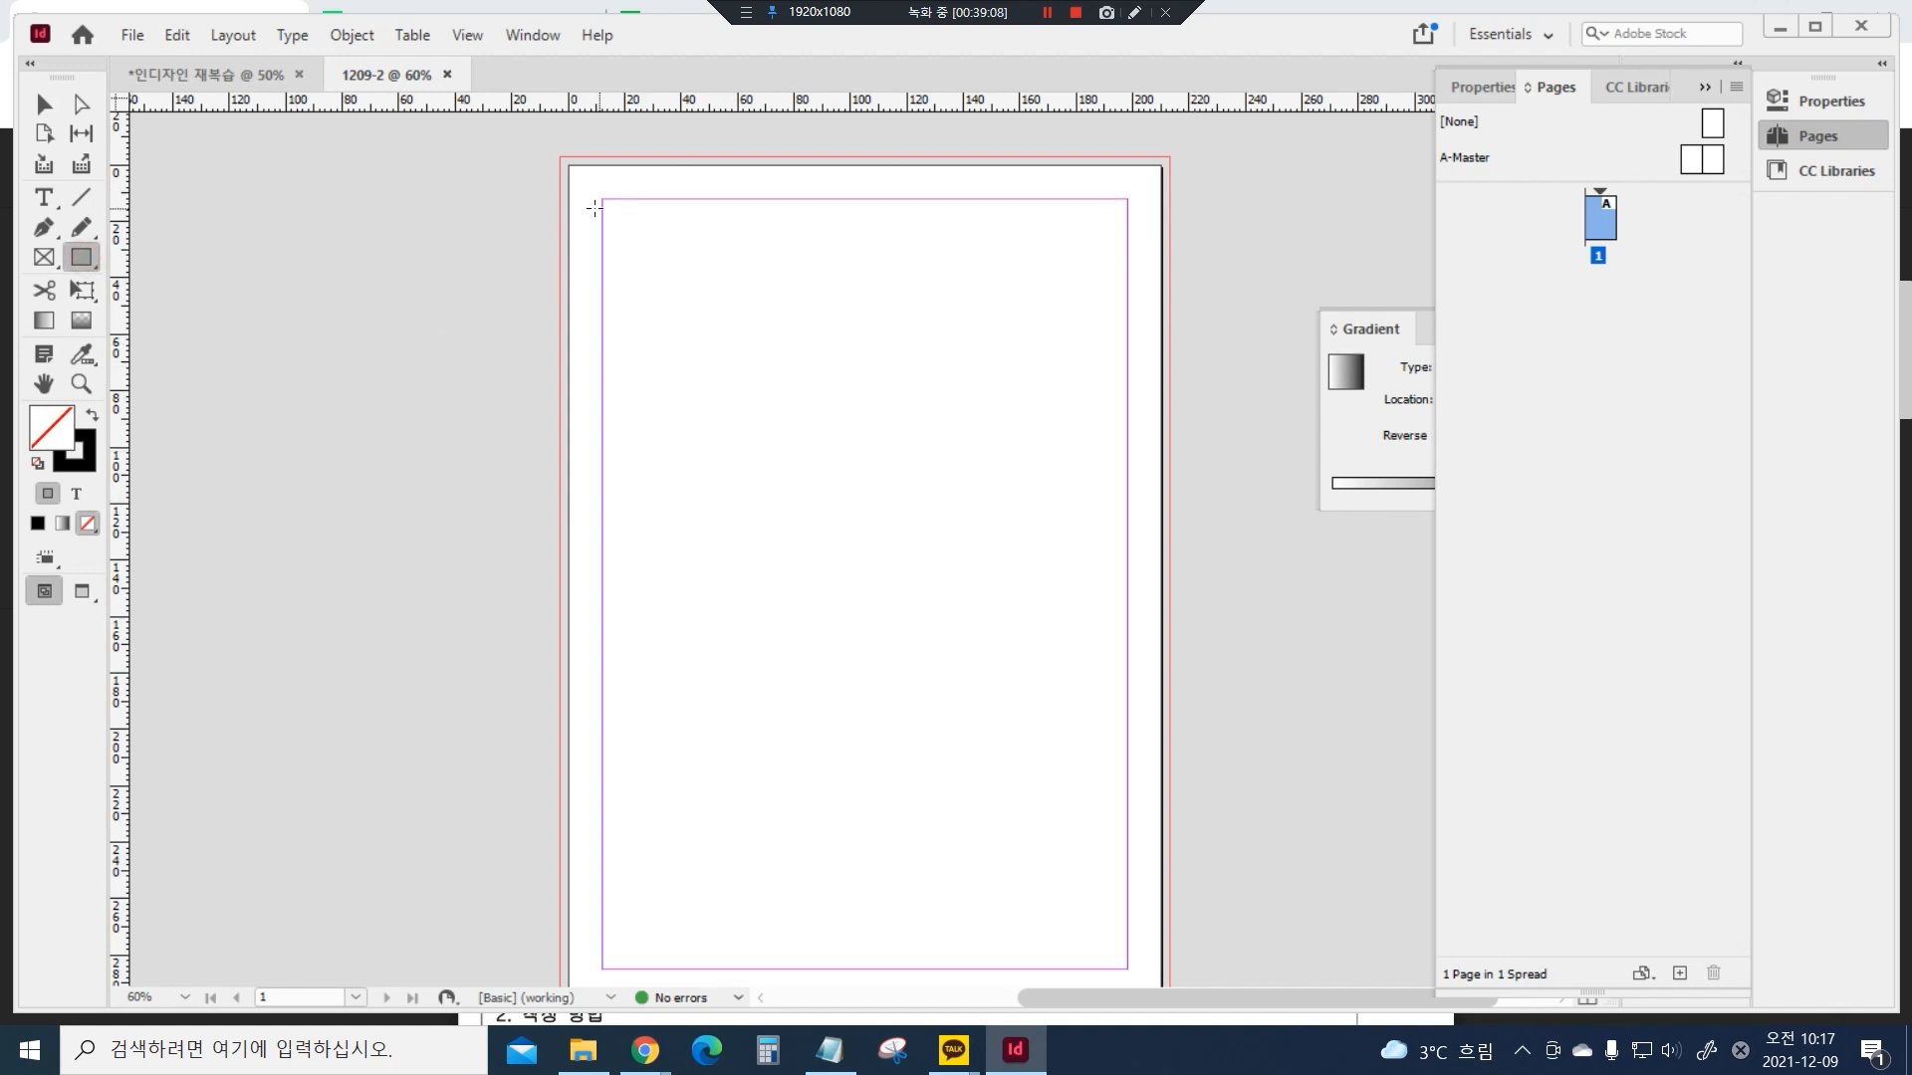
{"action": "mouse_move", "coordinate": [603, 202]}
{"action": "left_mouse_down"}
{"action": "mouse_move", "coordinate": [945, 438]}
{"action": "mouse_move", "coordinate": [1135, 946]}
{"action": "mouse_move", "coordinate": [1129, 828]}
{"action": "left_mouse_up"}
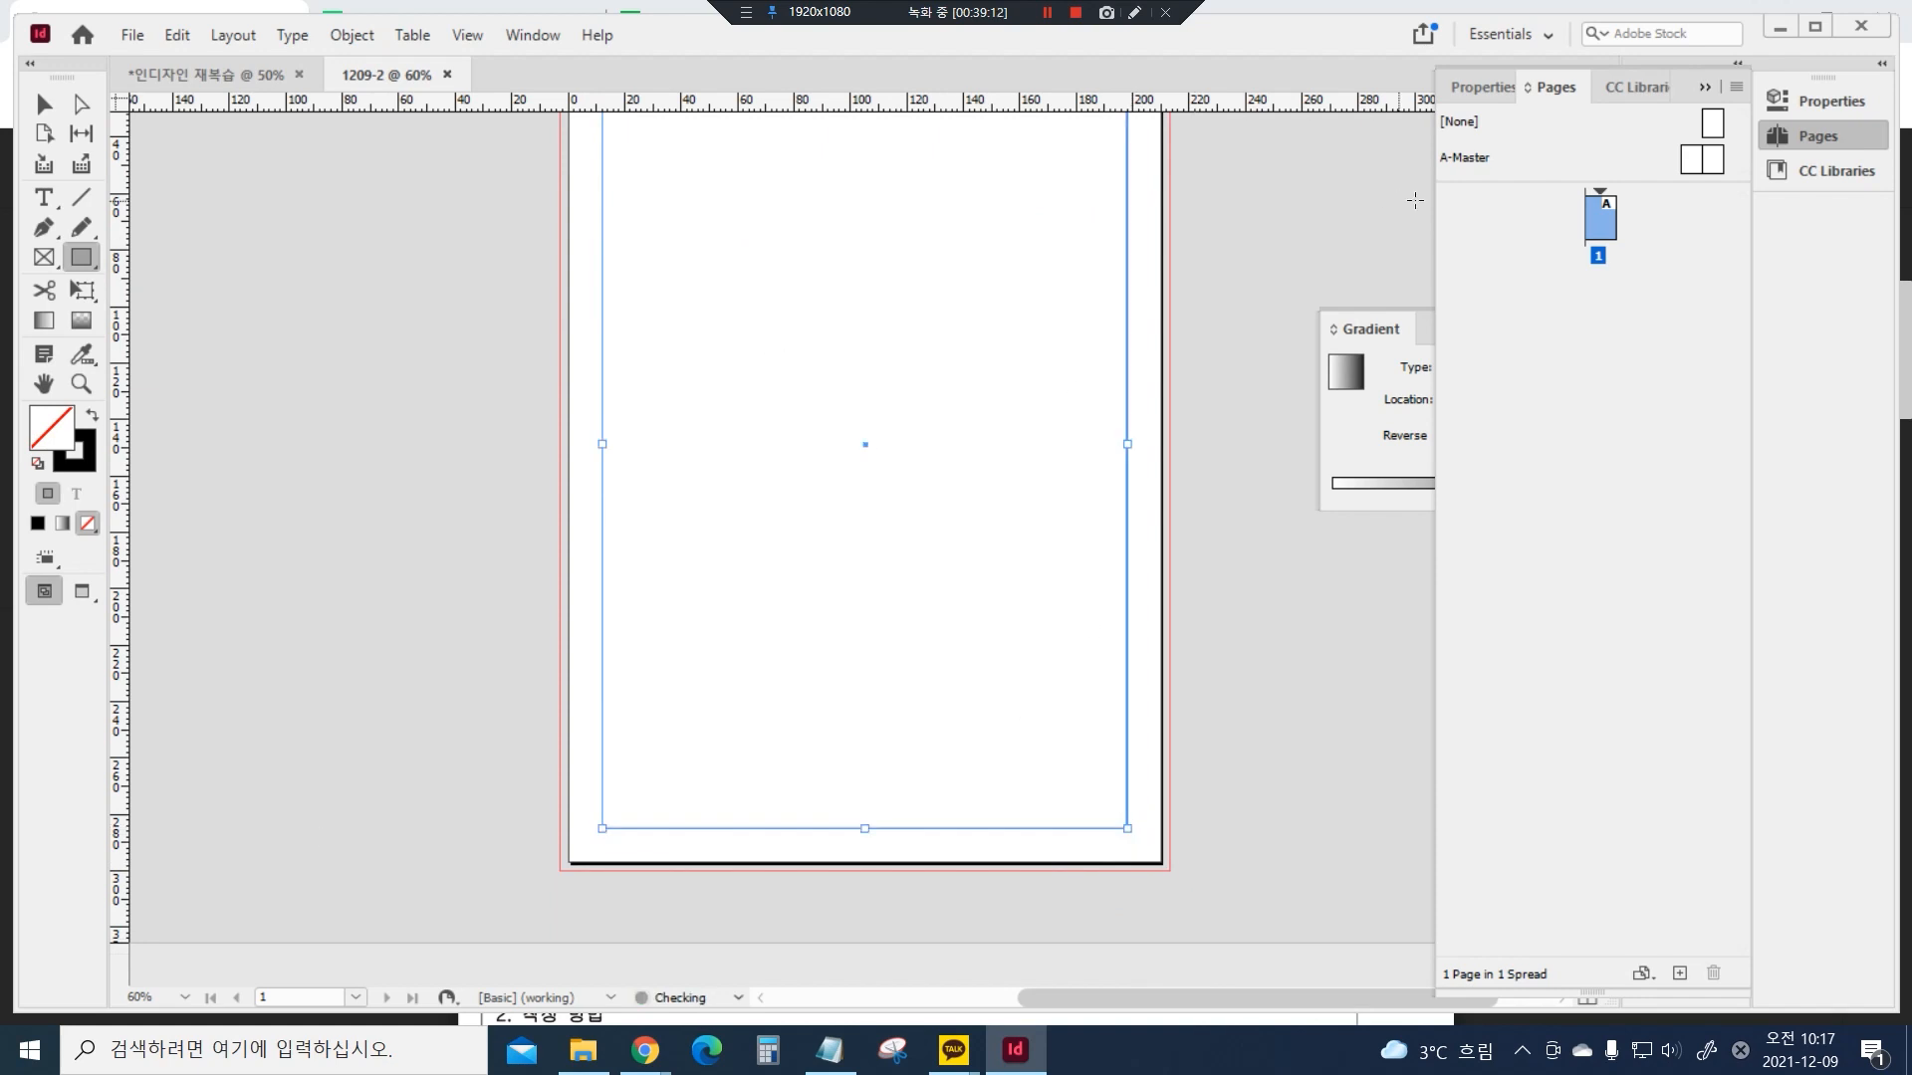
{"action": "left_click", "coordinate": [1818, 100]}
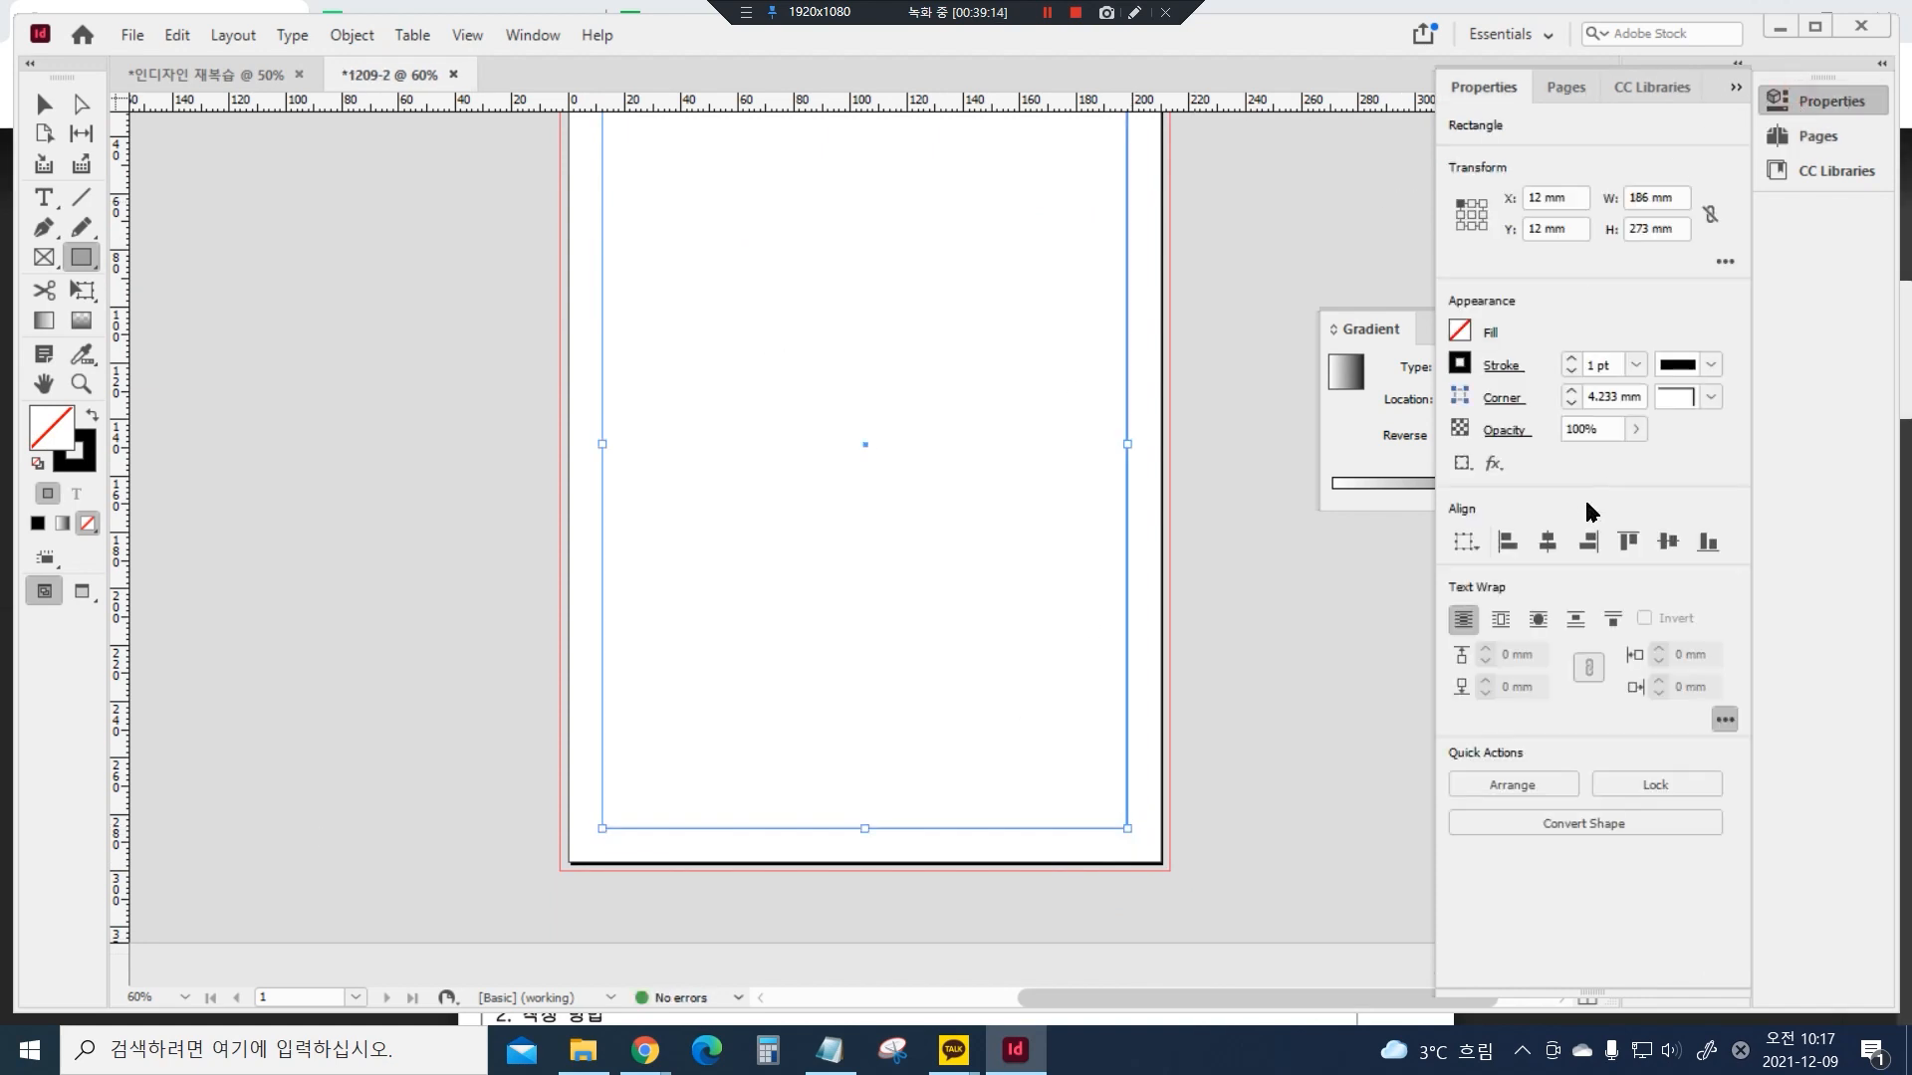
Try a Wavy stroke at 19 pt on the margin rectangle, and delete the rectangle
{"action": "left_click", "coordinate": [1699, 364]}
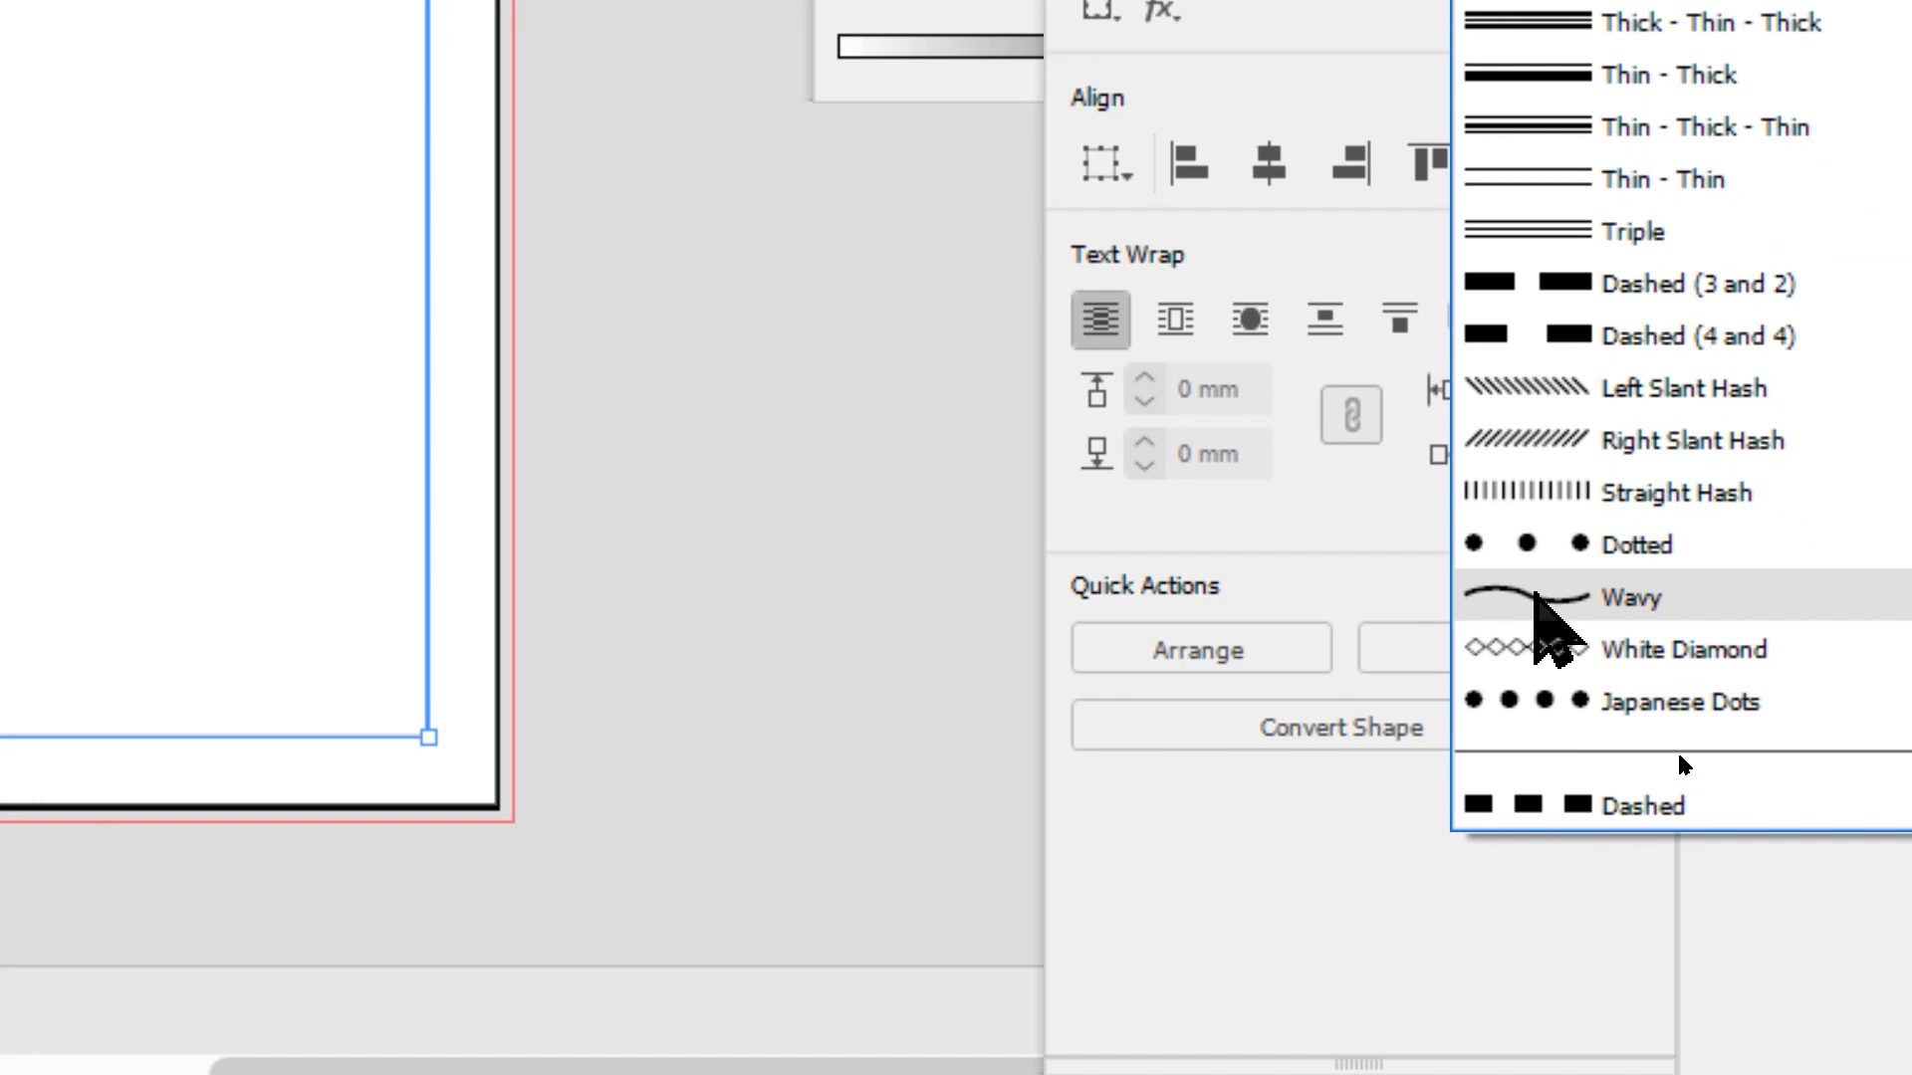
{"action": "left_click", "coordinate": [1561, 597]}
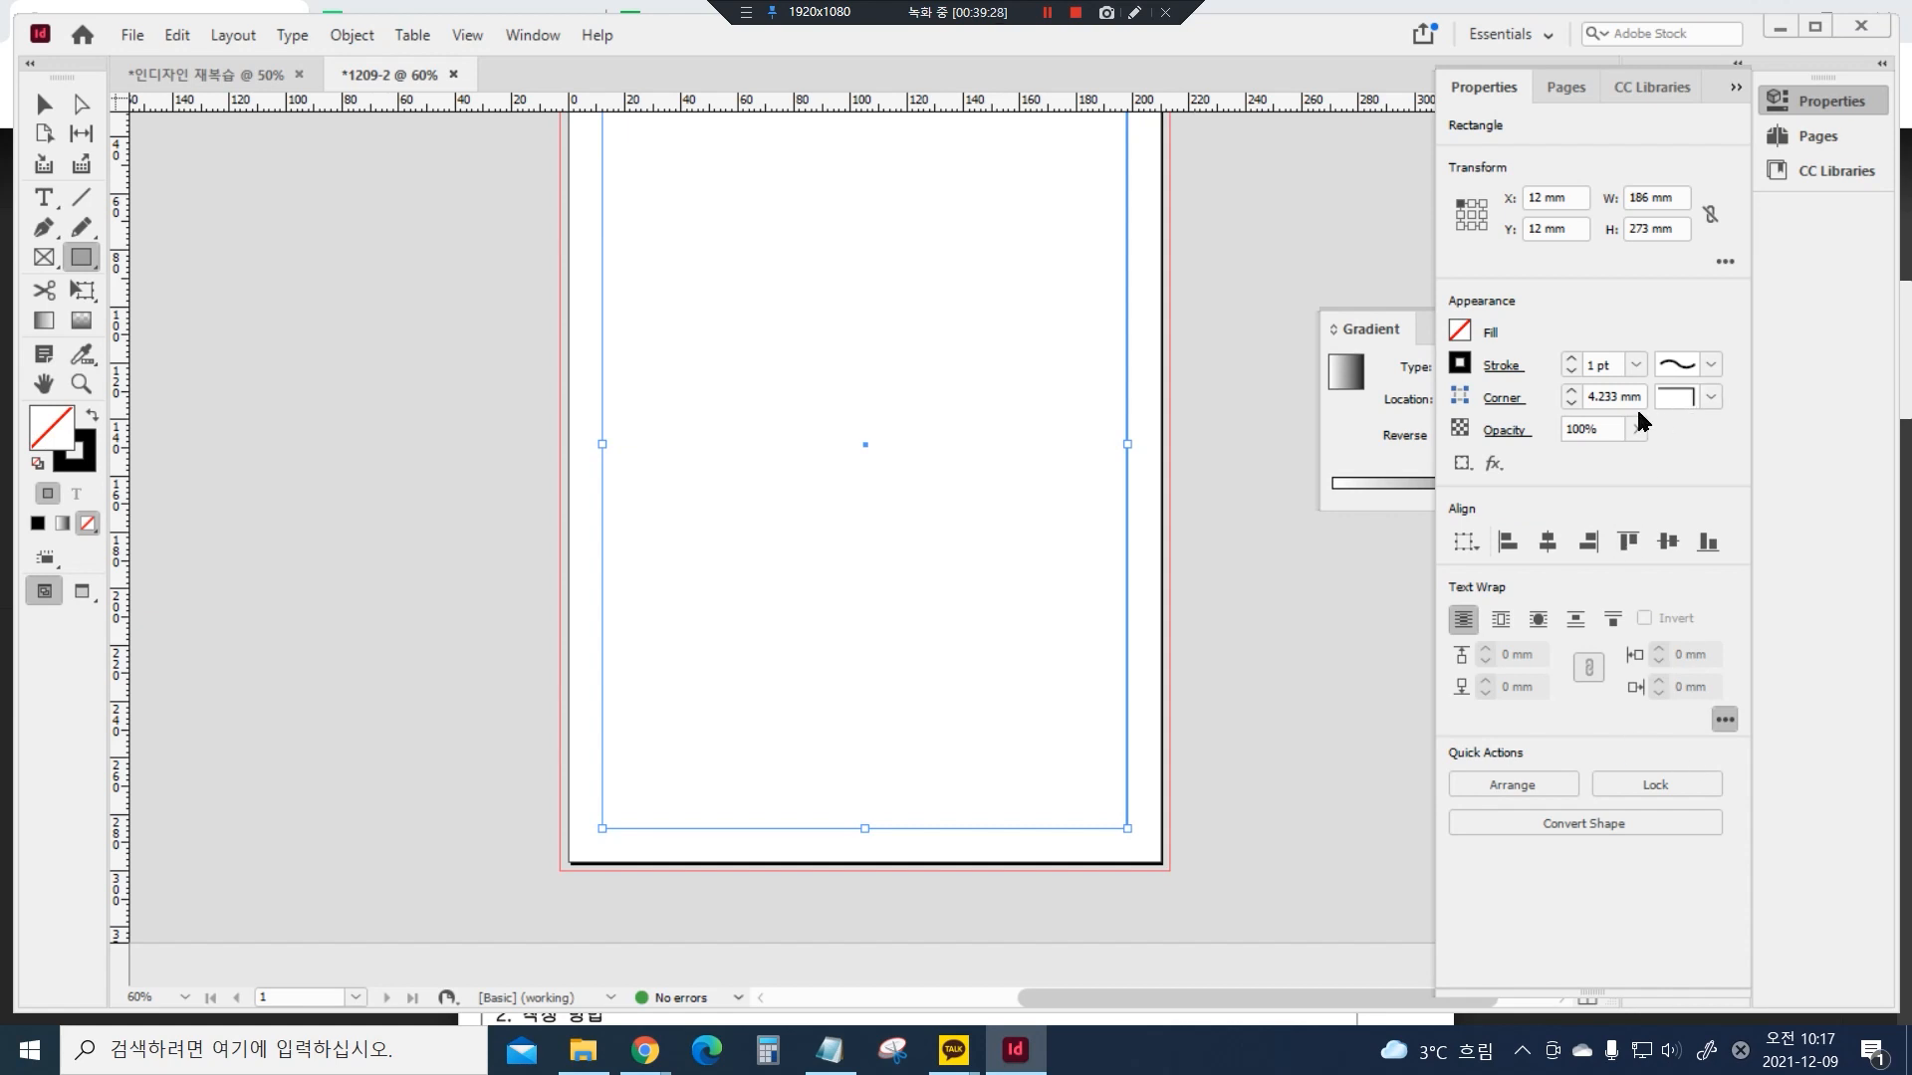
{"action": "left_click", "coordinate": [1572, 357]}
{"action": "left_click", "coordinate": [1572, 357]}
{"action": "left_click", "coordinate": [1571, 358]}
{"action": "left_click", "coordinate": [1572, 357]}
{"action": "left_click", "coordinate": [1571, 358]}
{"action": "left_click", "coordinate": [1572, 358]}
{"action": "left_click", "coordinate": [1571, 357]}
{"action": "left_click", "coordinate": [1571, 357]}
{"action": "left_click", "coordinate": [1571, 357]}
{"action": "left_click", "coordinate": [1572, 358]}
{"action": "left_click", "coordinate": [1571, 357]}
{"action": "left_click", "coordinate": [1571, 358]}
{"action": "left_click", "coordinate": [1572, 357]}
{"action": "left_click", "coordinate": [1571, 358]}
{"action": "left_click", "coordinate": [1571, 357]}
{"action": "left_click", "coordinate": [1571, 358]}
{"action": "left_click", "coordinate": [1572, 358]}
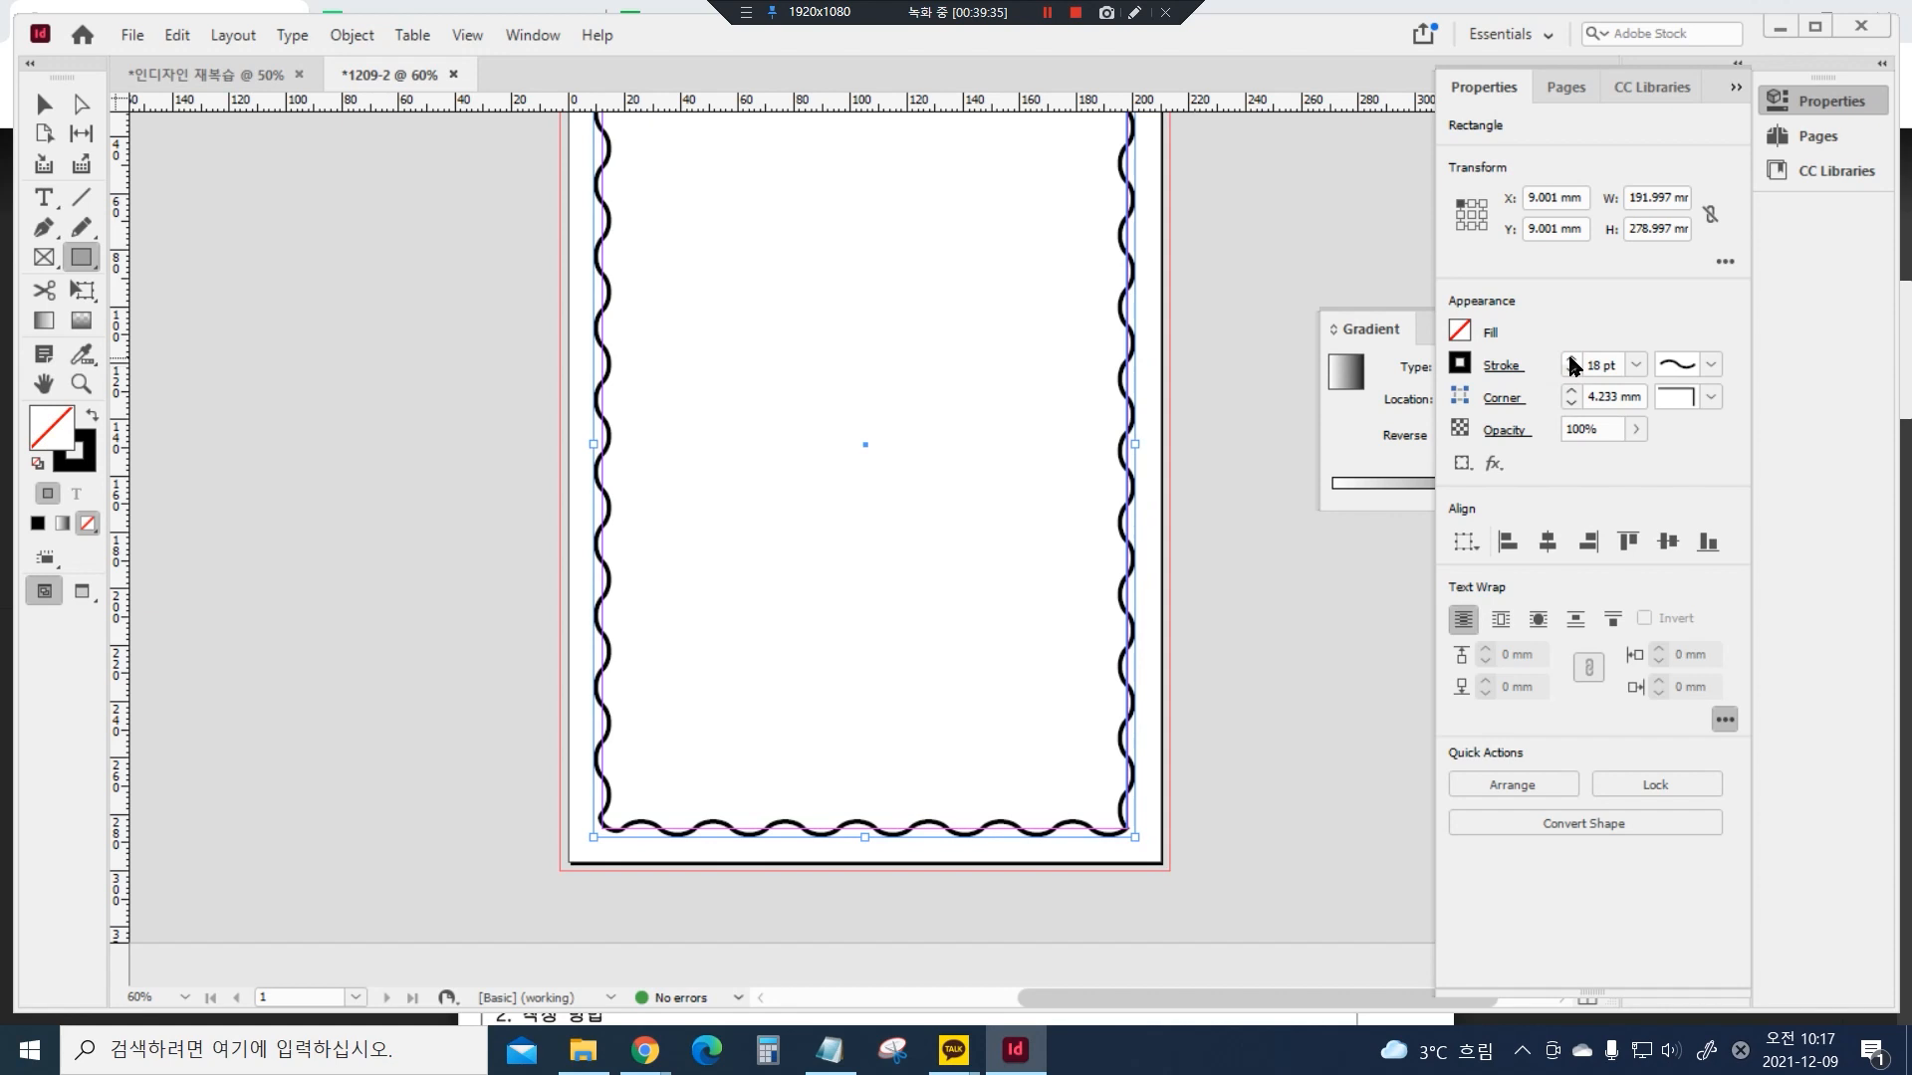
{"action": "left_click", "coordinate": [1571, 359]}
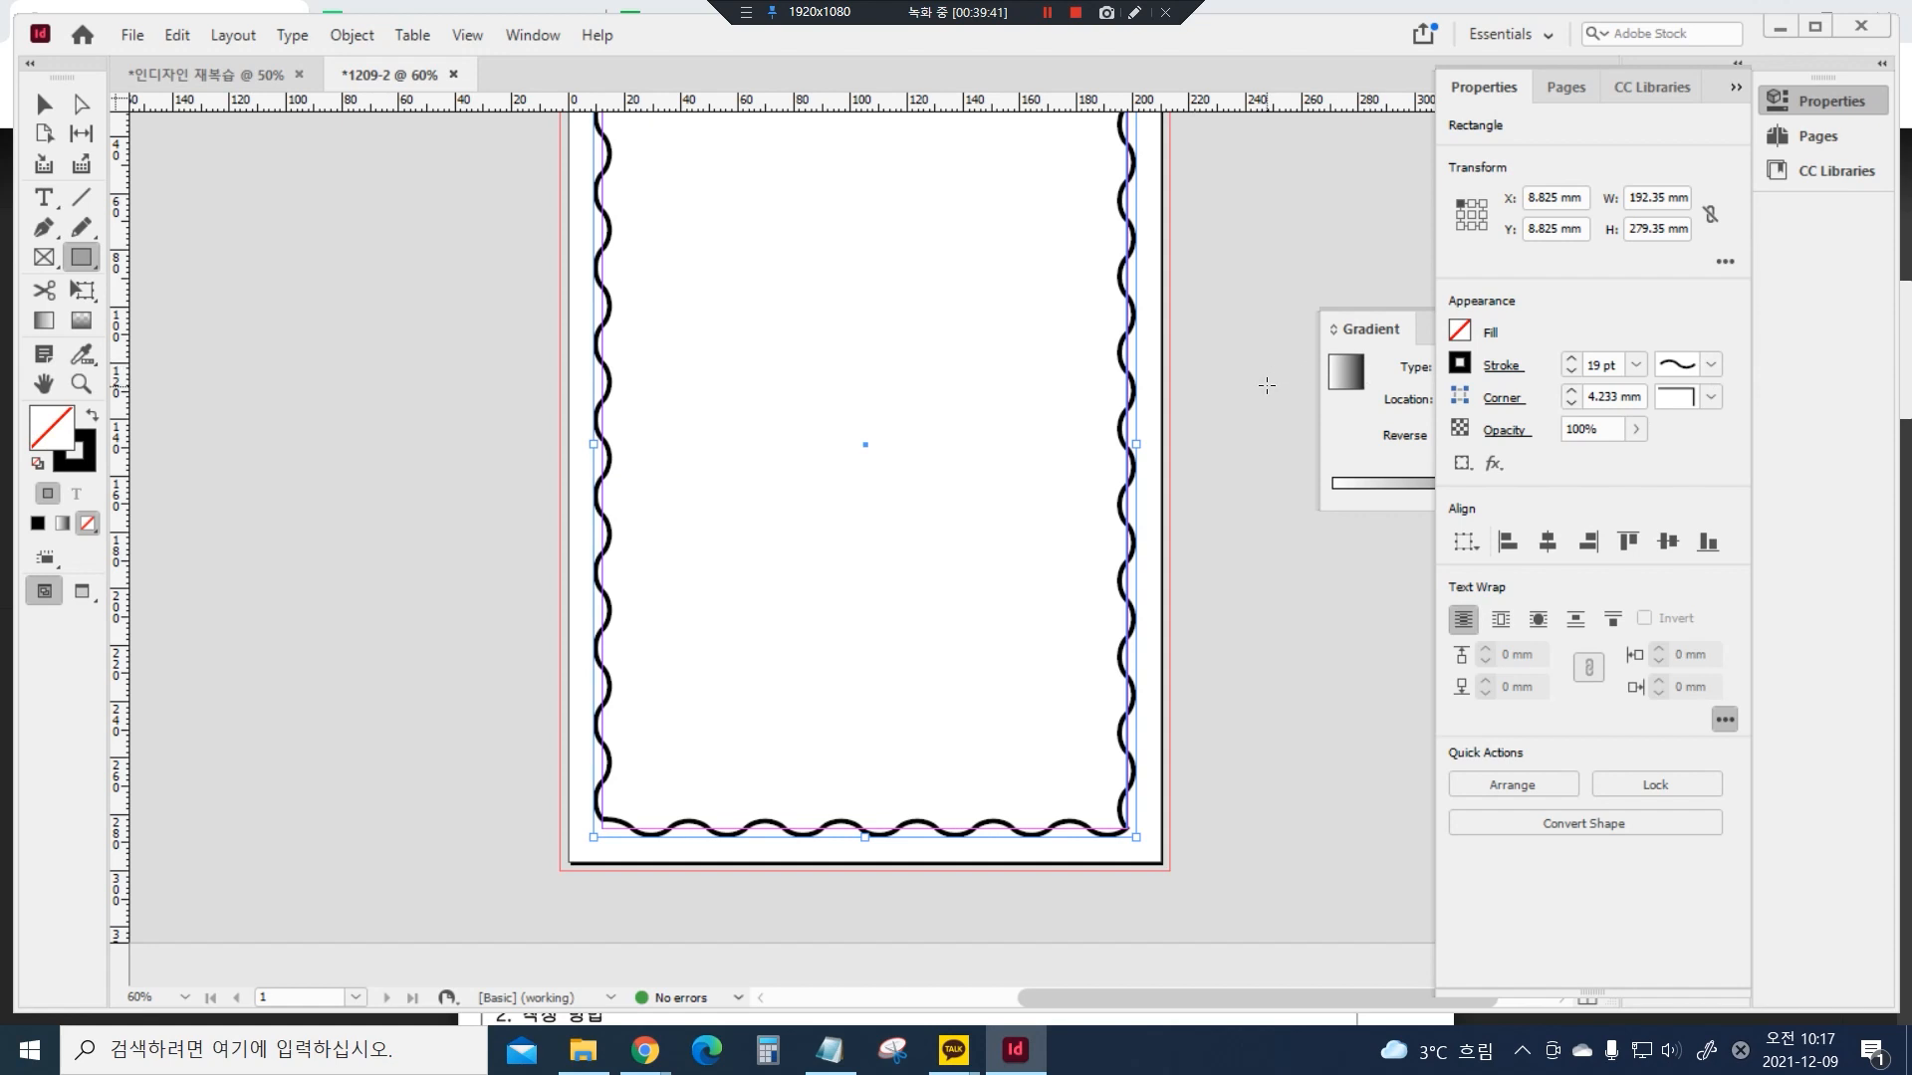
{"action": "key", "text": "Delete"}
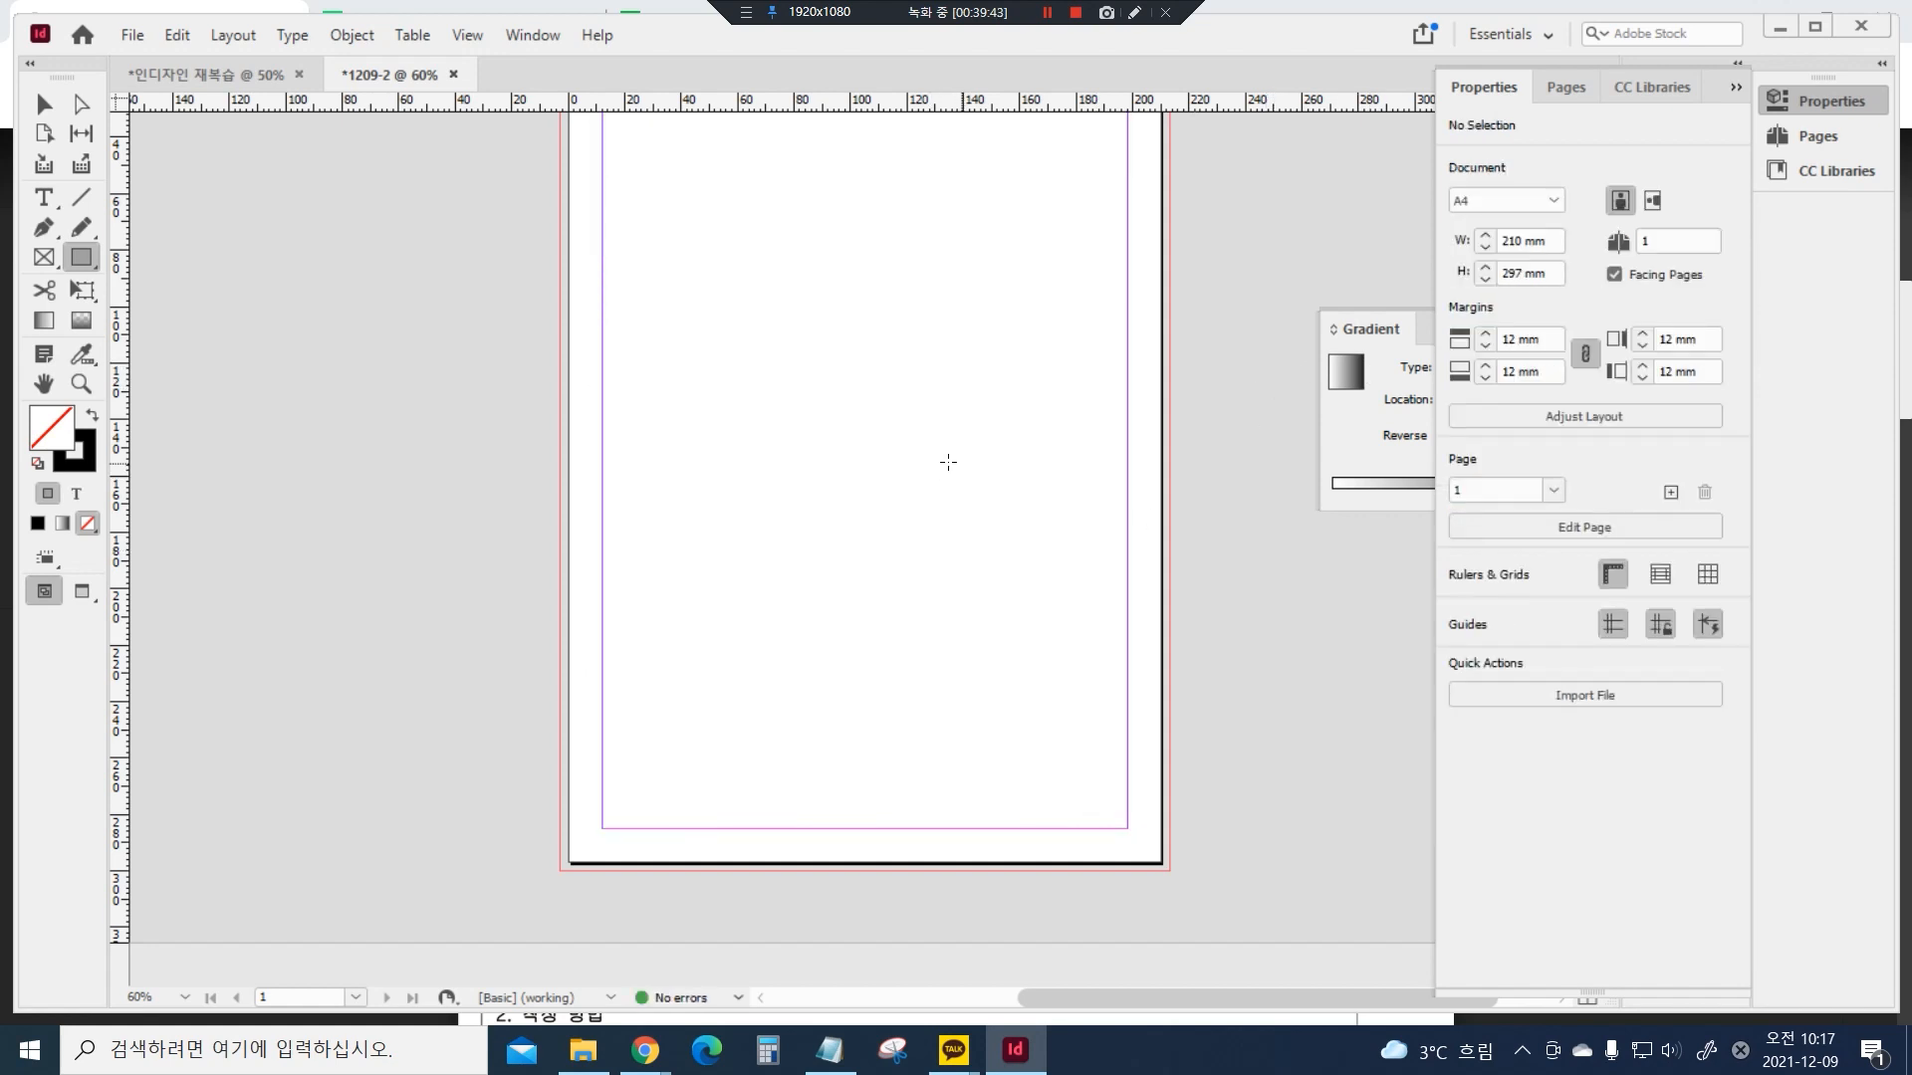
Redraw a 186 x 273 mm rectangle from margin corner to margin corner and deselect it
{"action": "key", "text": "ctrl+minus"}
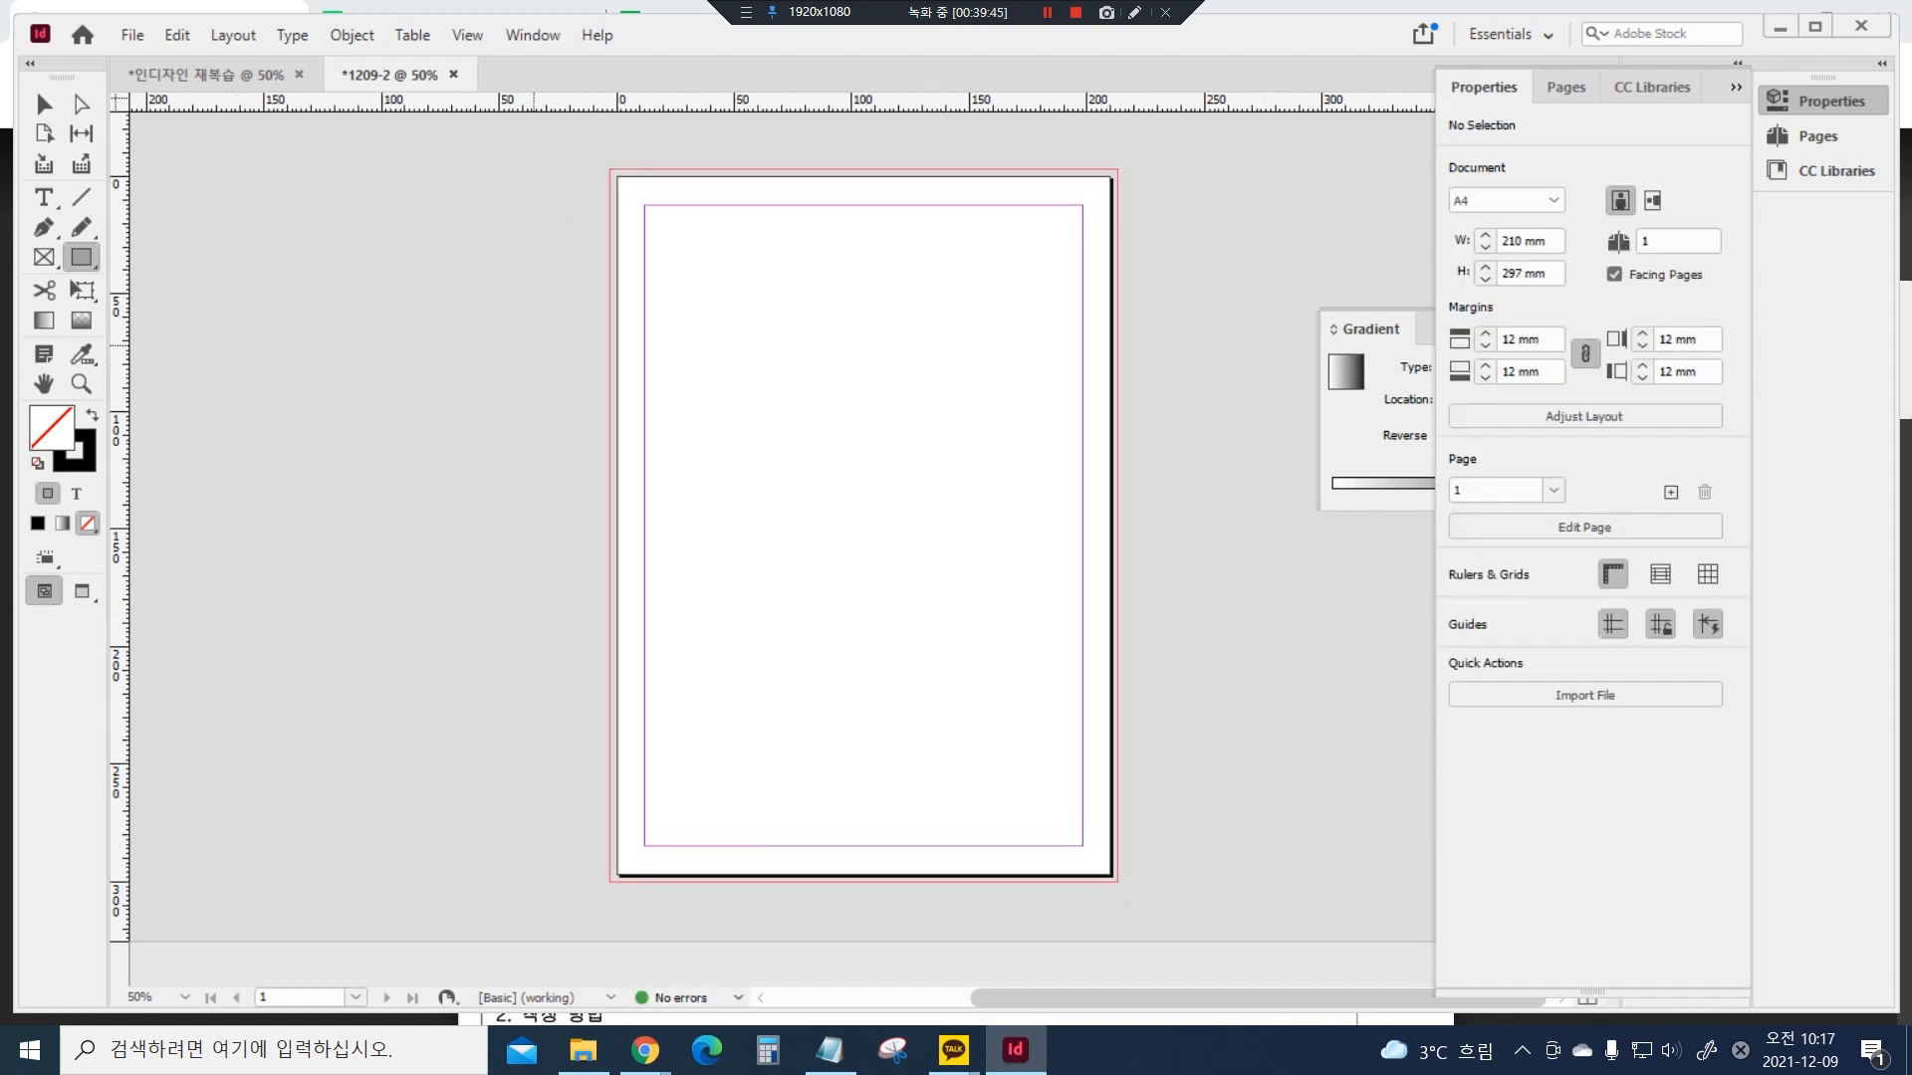
{"action": "left_click_drag", "start_coordinate": [644, 205], "coordinate": [1085, 845]}
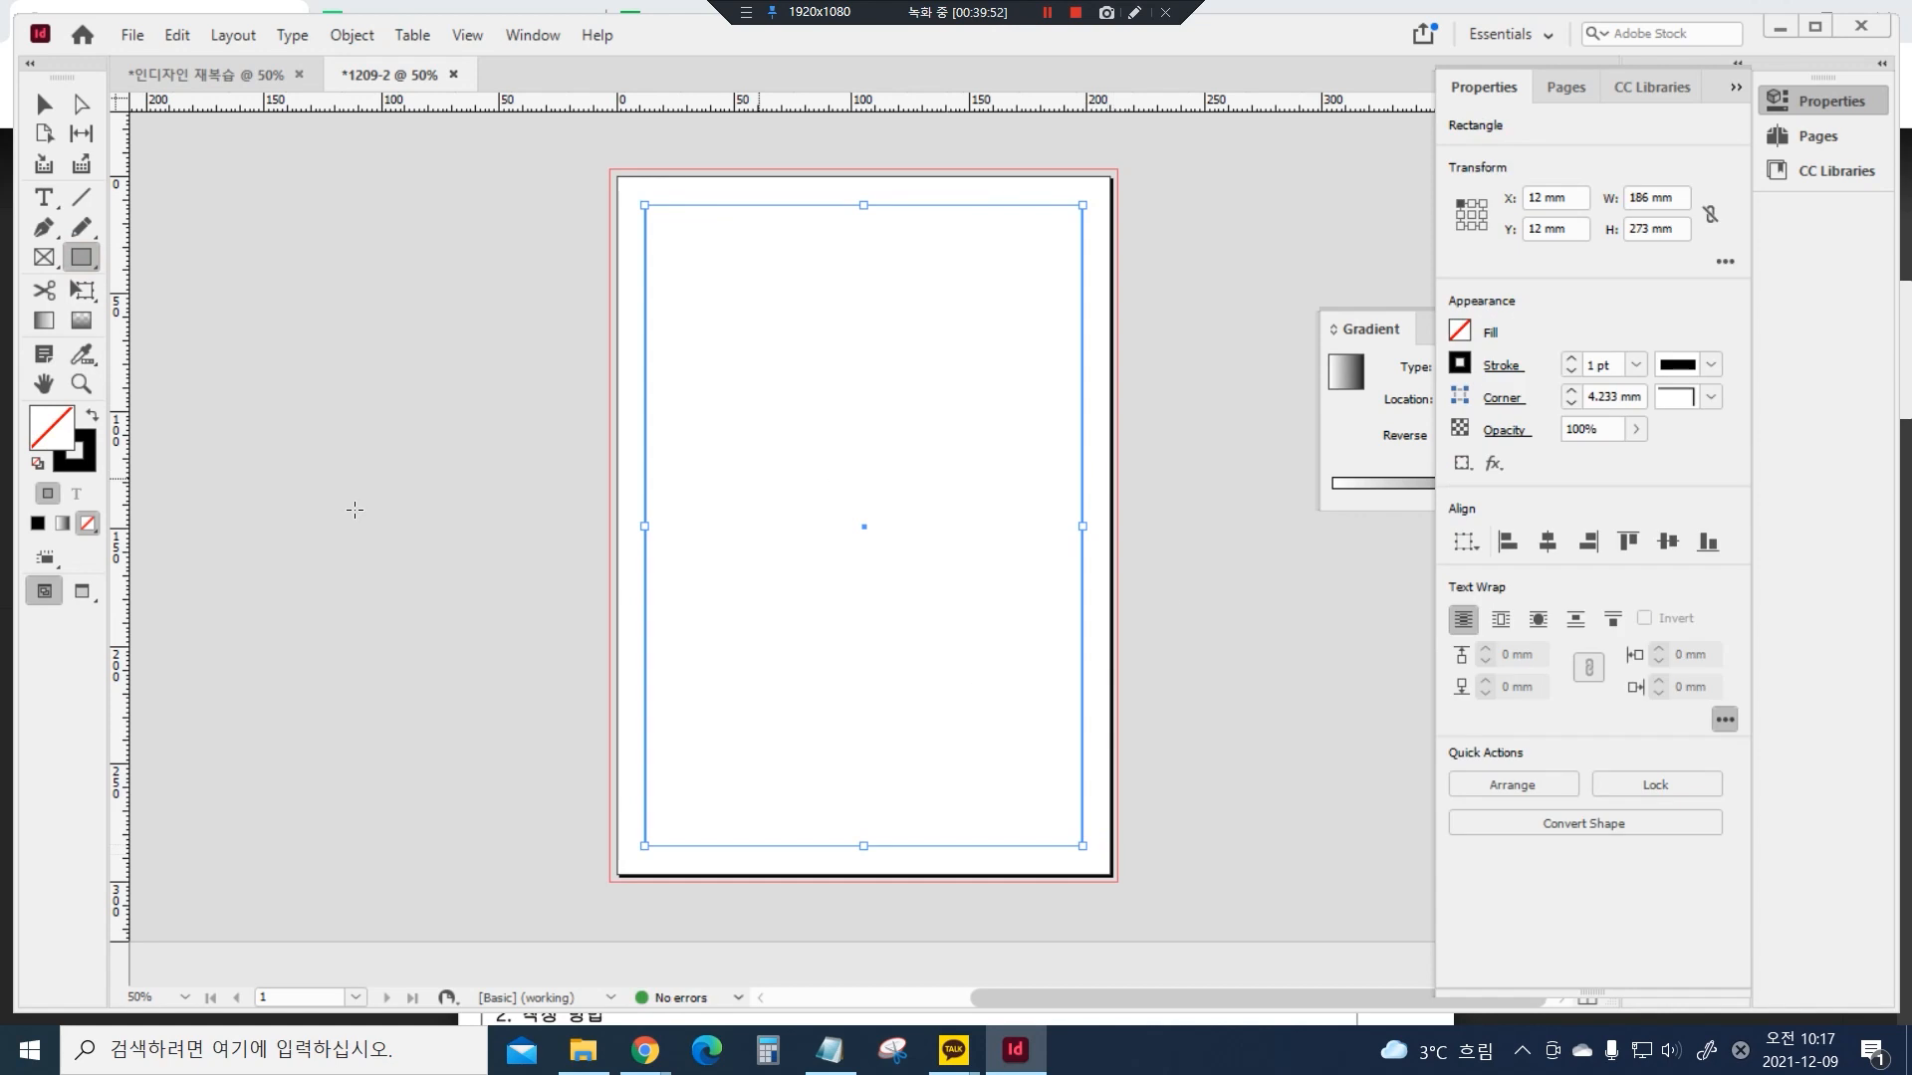
{"action": "left_click", "coordinate": [44, 104]}
{"action": "left_click", "coordinate": [657, 179]}
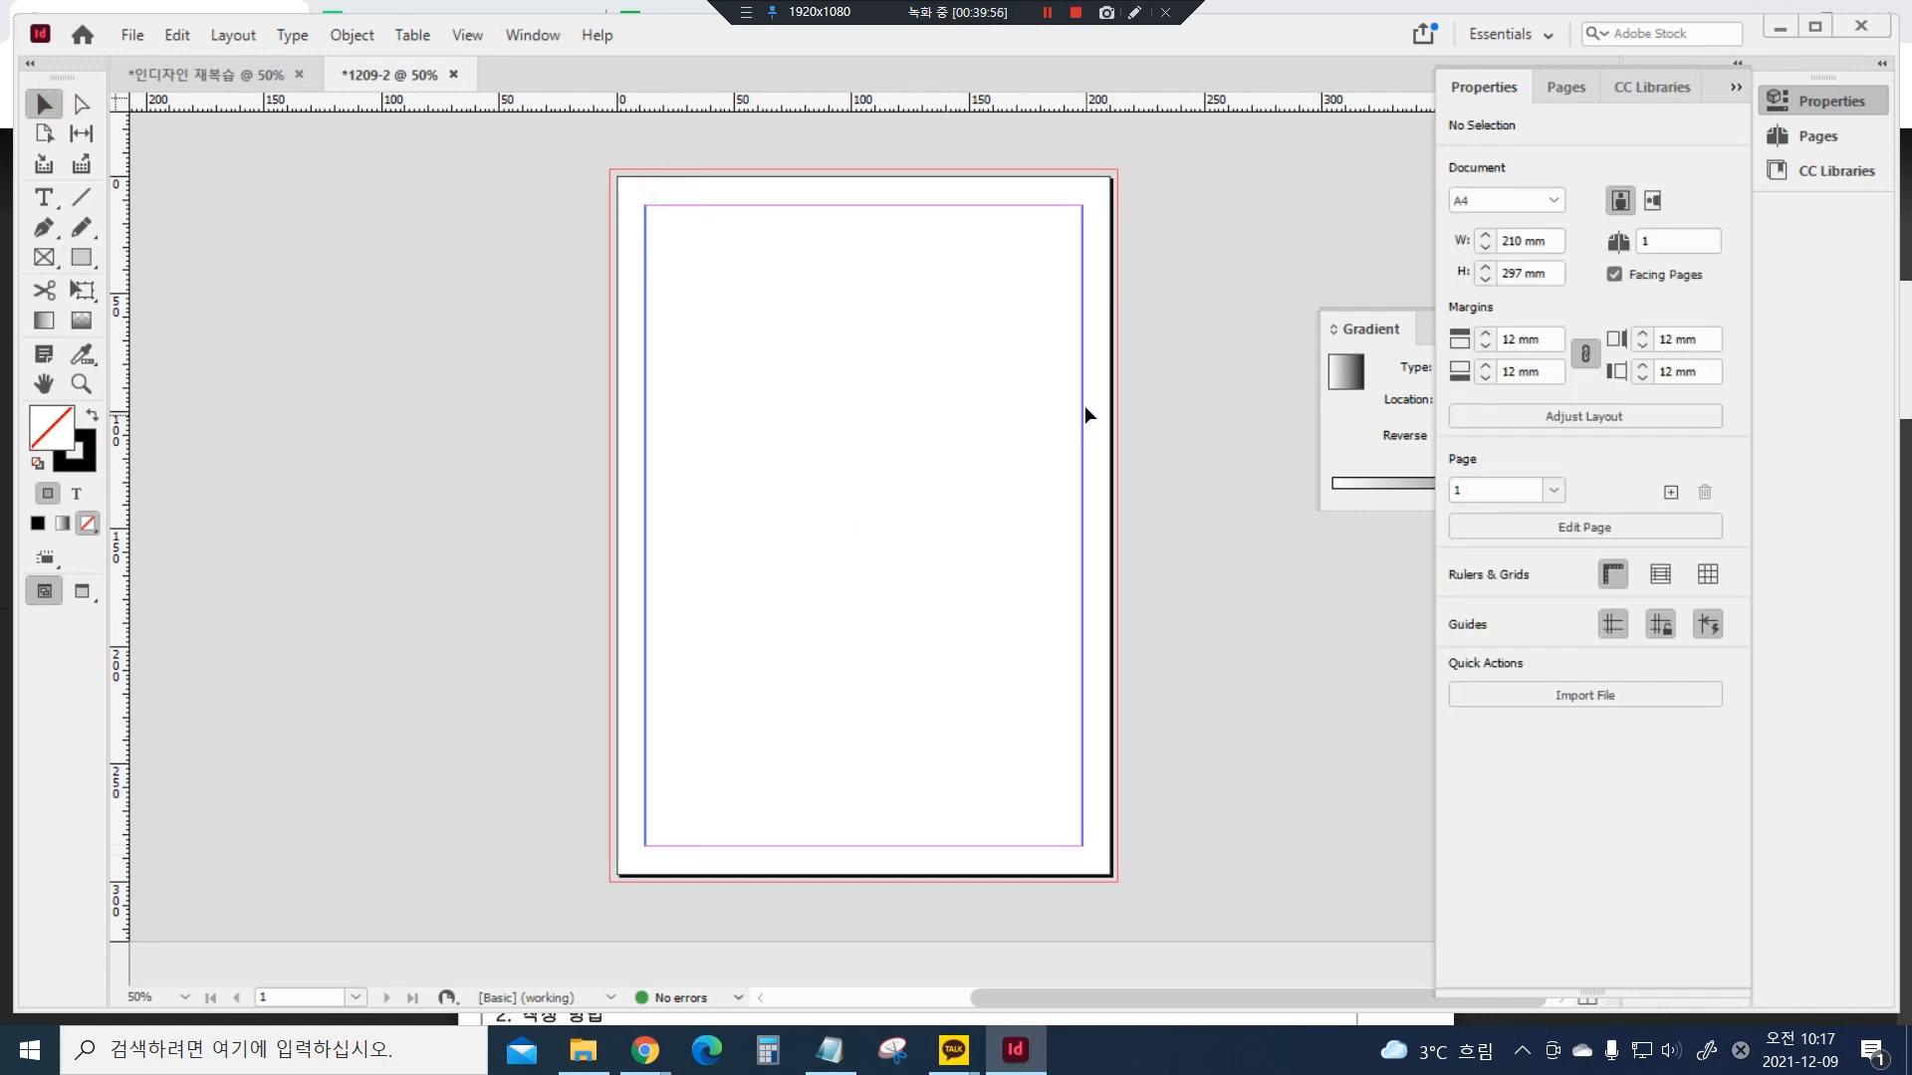
Preview the page without guides and set the margin rectangle's stroke weight to 3 pt
{"action": "key", "text": "w"}
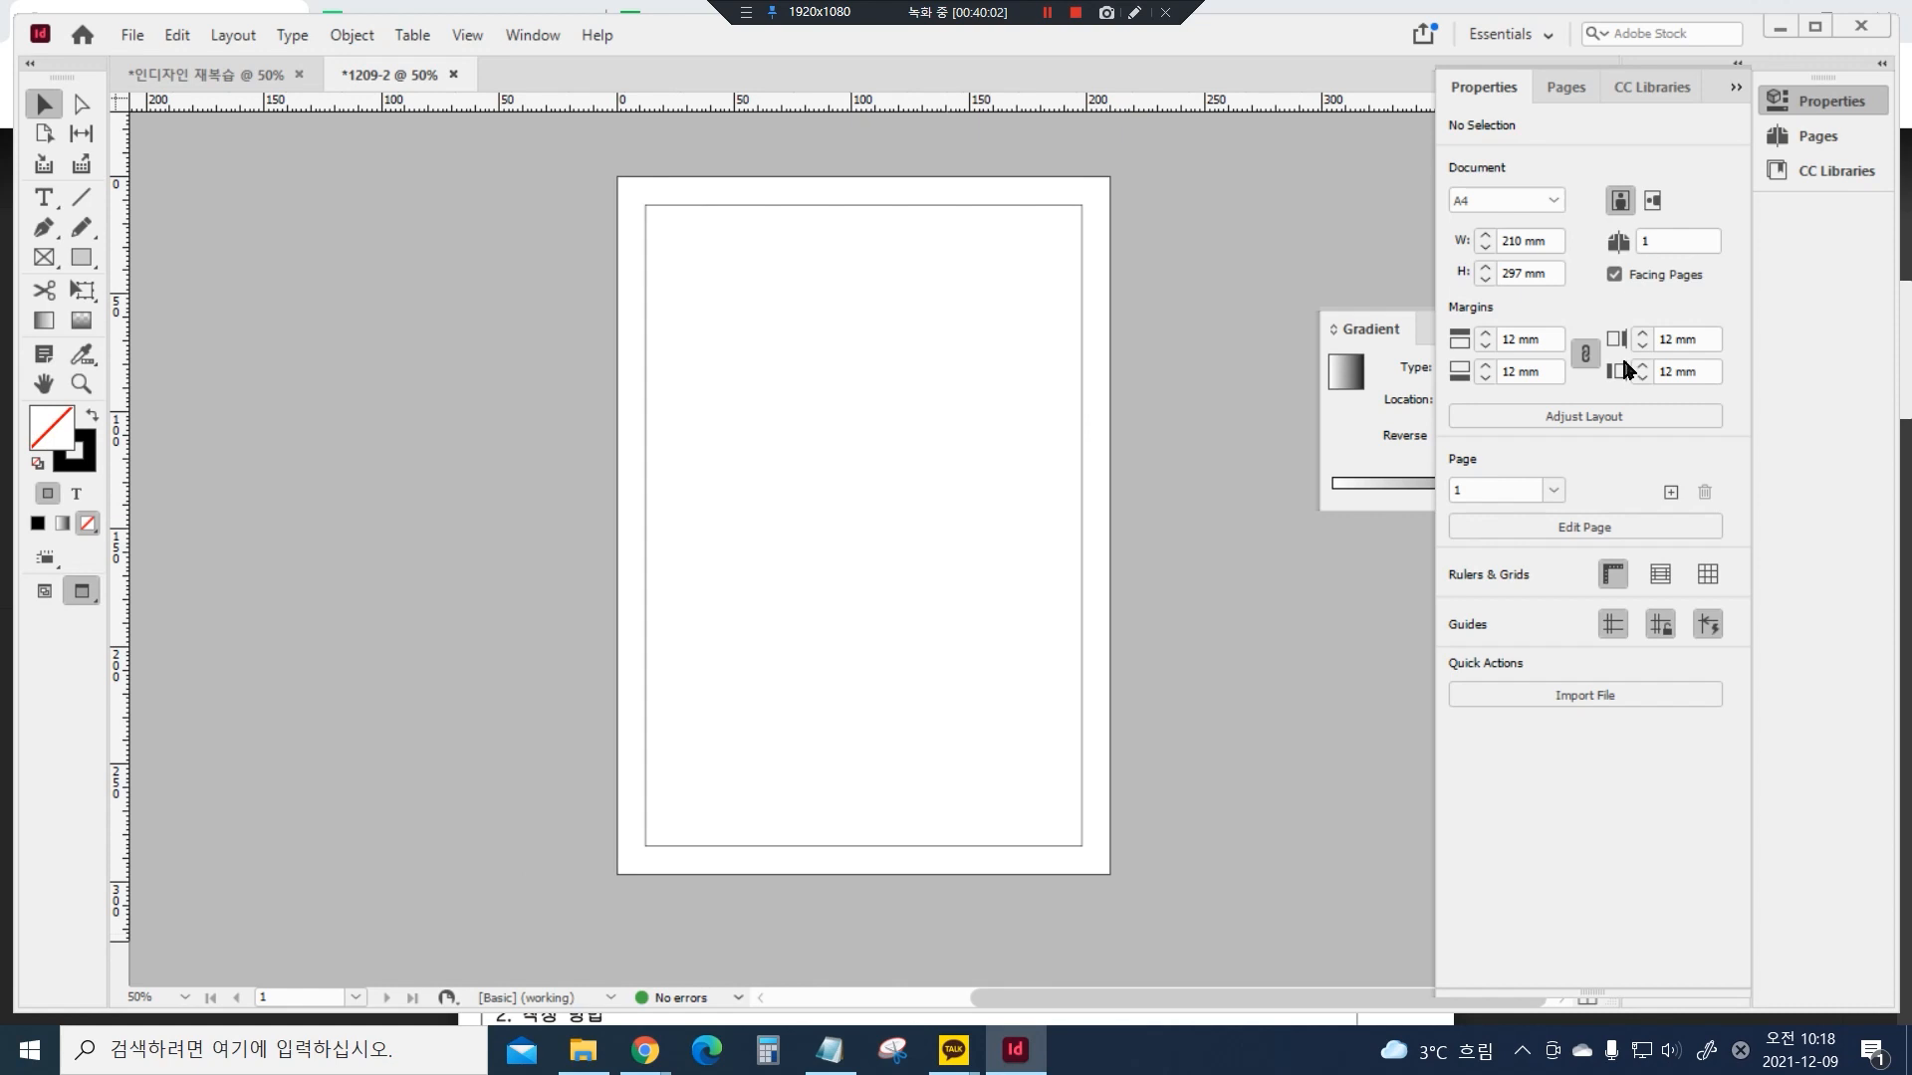
{"action": "left_click", "coordinate": [1001, 206]}
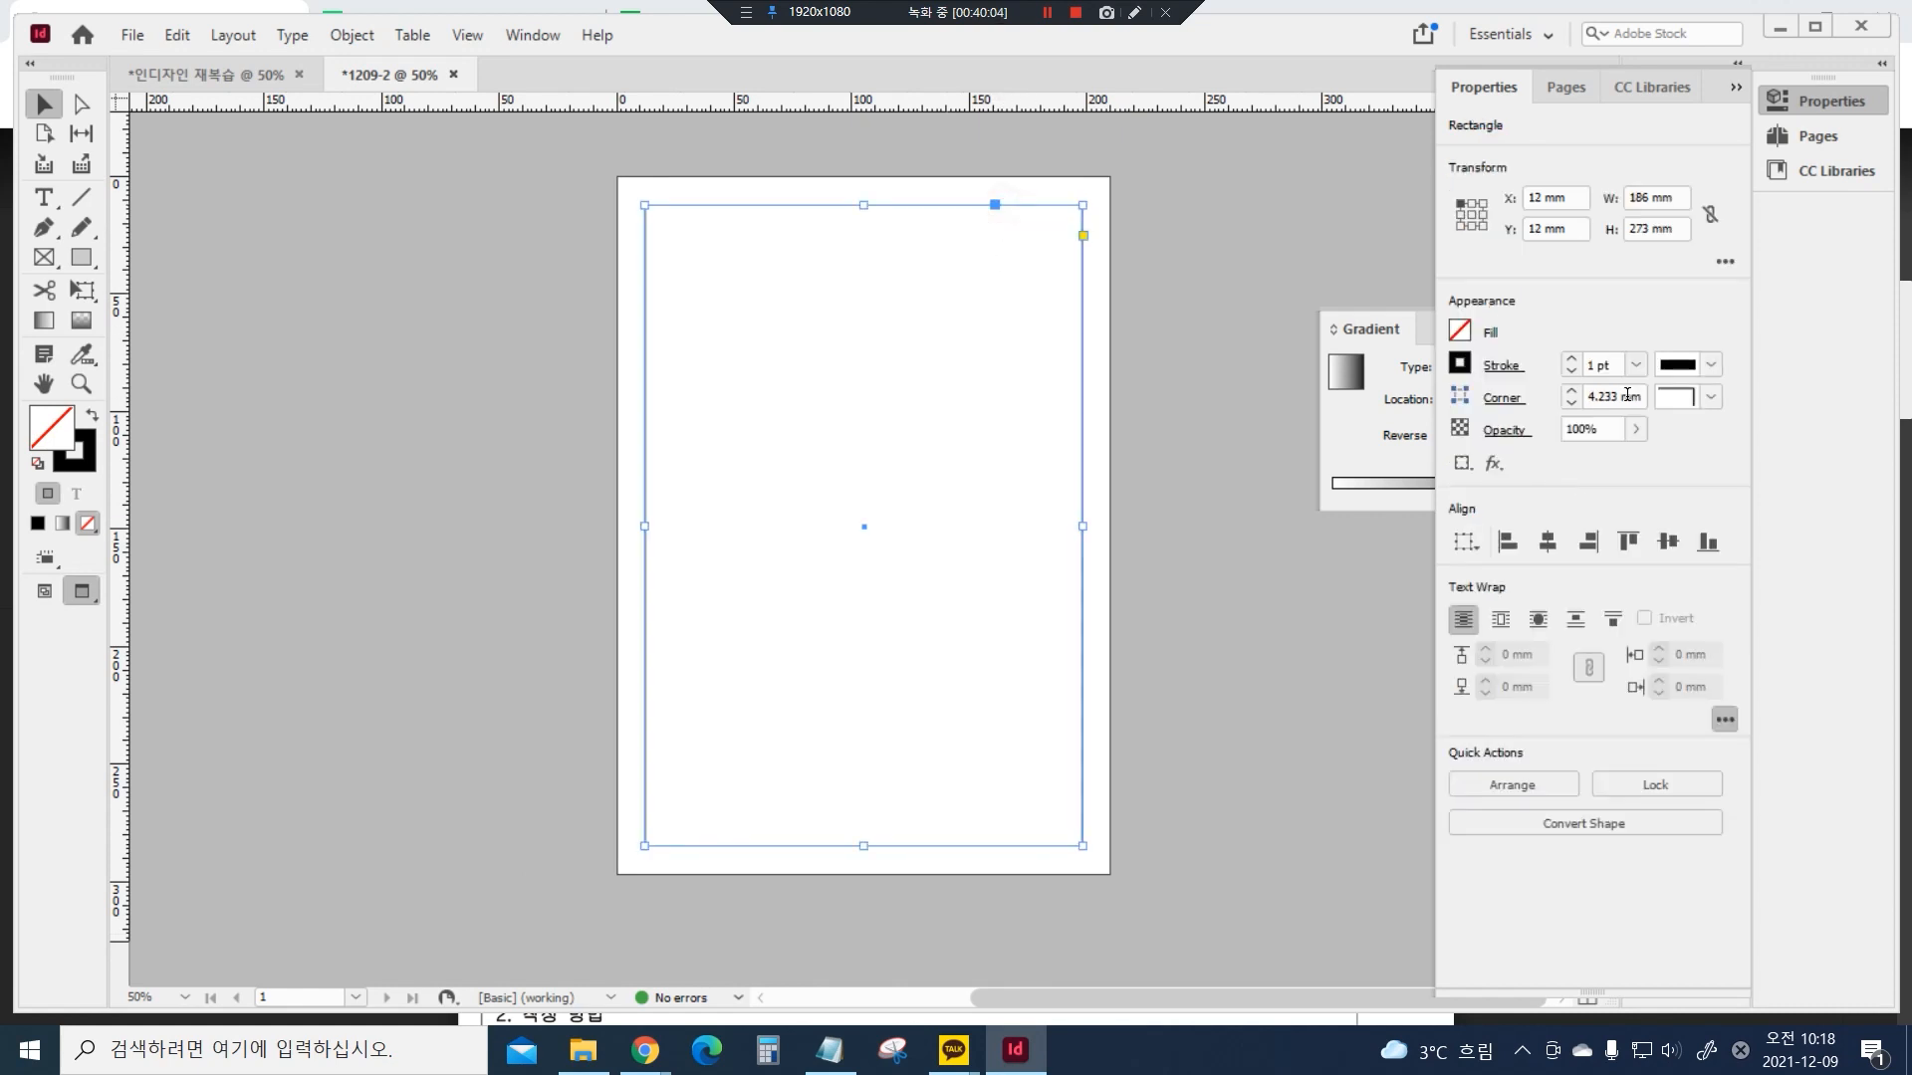
{"action": "left_click", "coordinate": [1570, 359]}
{"action": "left_click", "coordinate": [1570, 359]}
{"action": "key", "text": "w"}
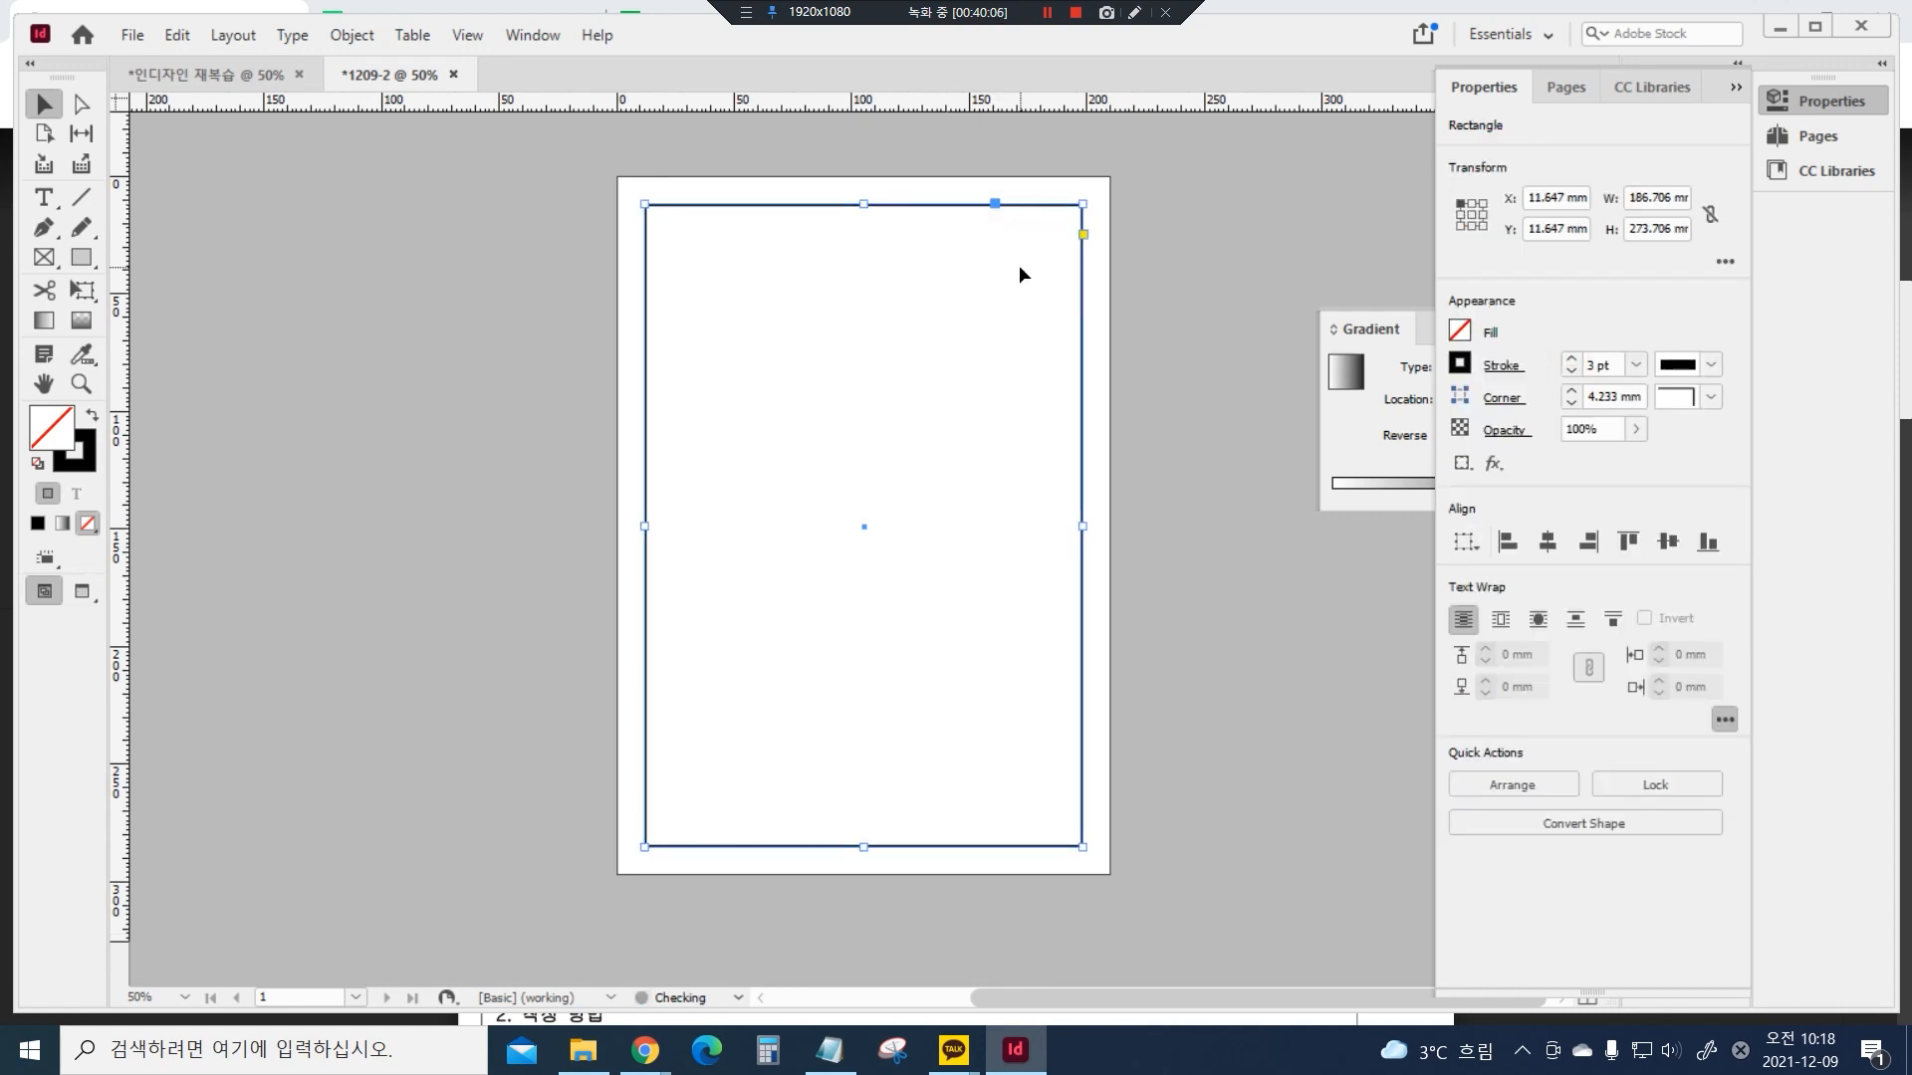
{"action": "key", "text": "w"}
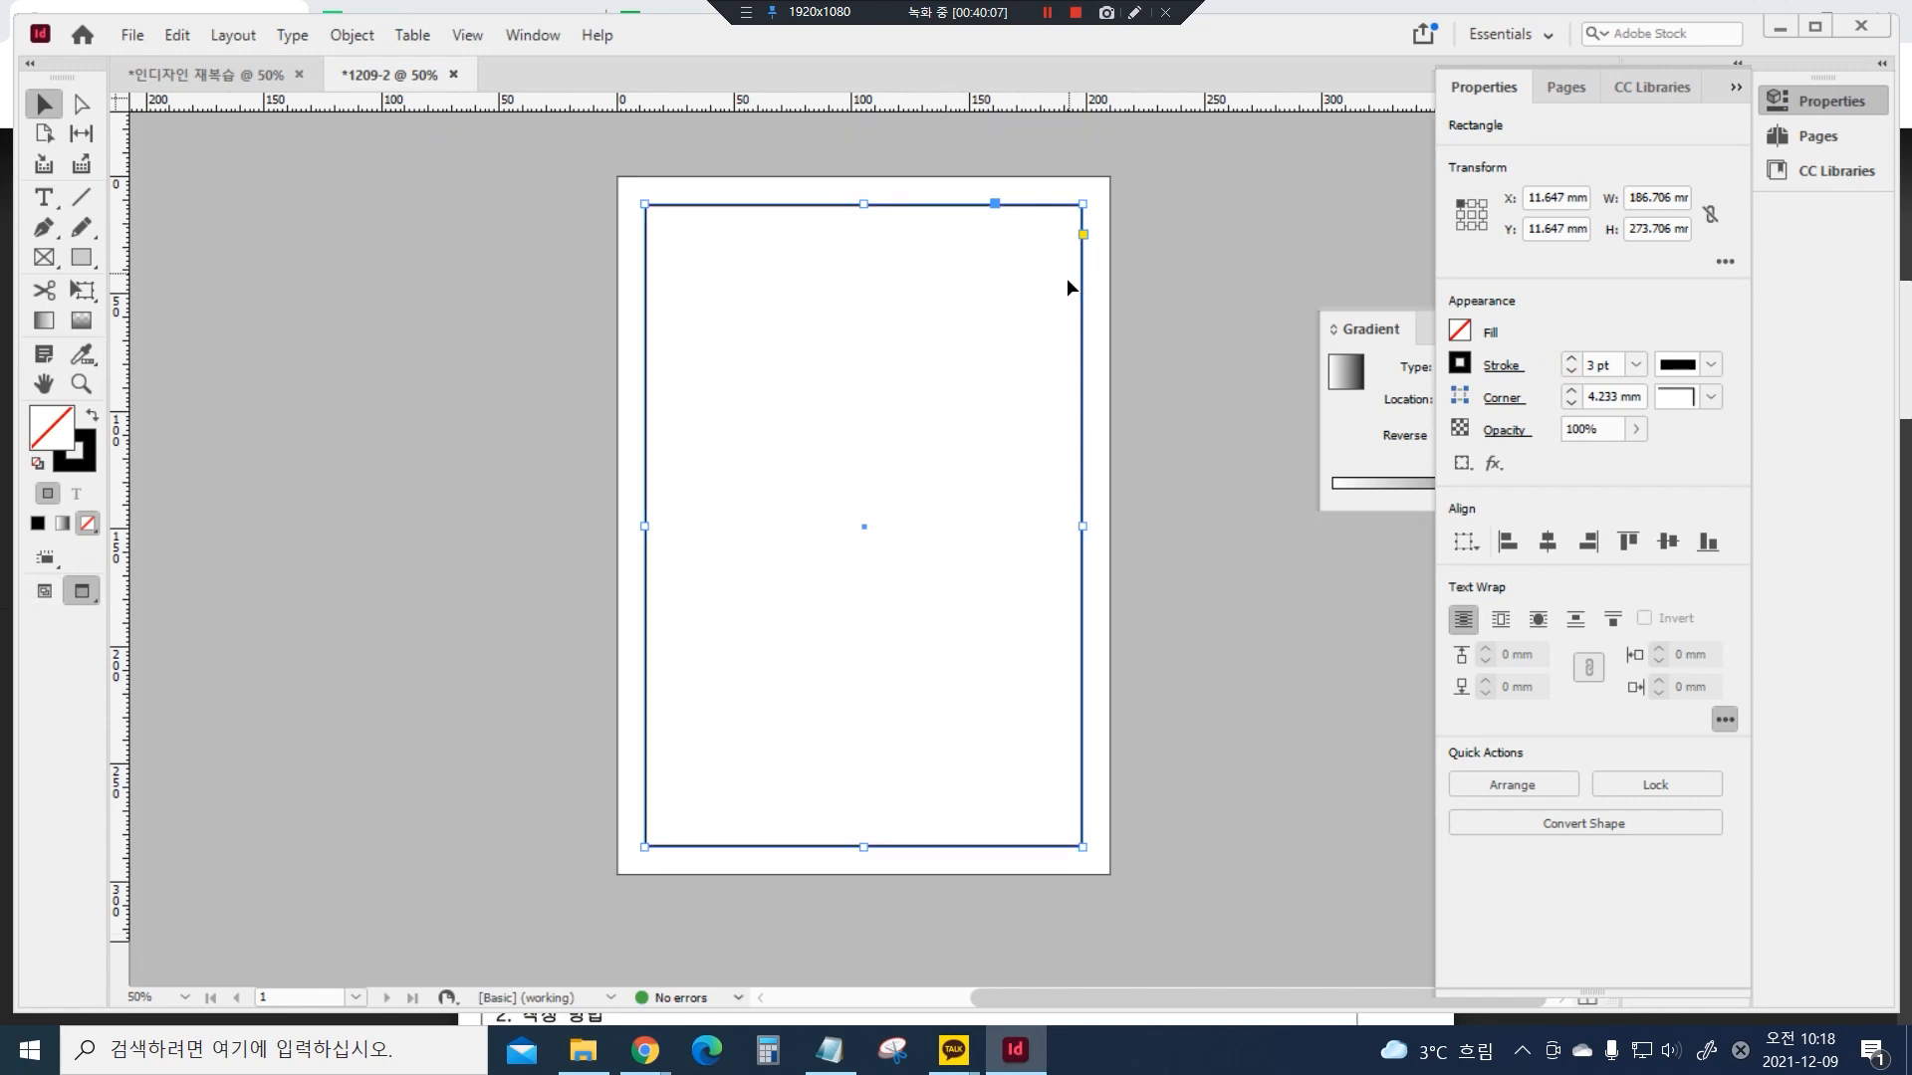
{"action": "left_click", "coordinate": [1234, 542]}
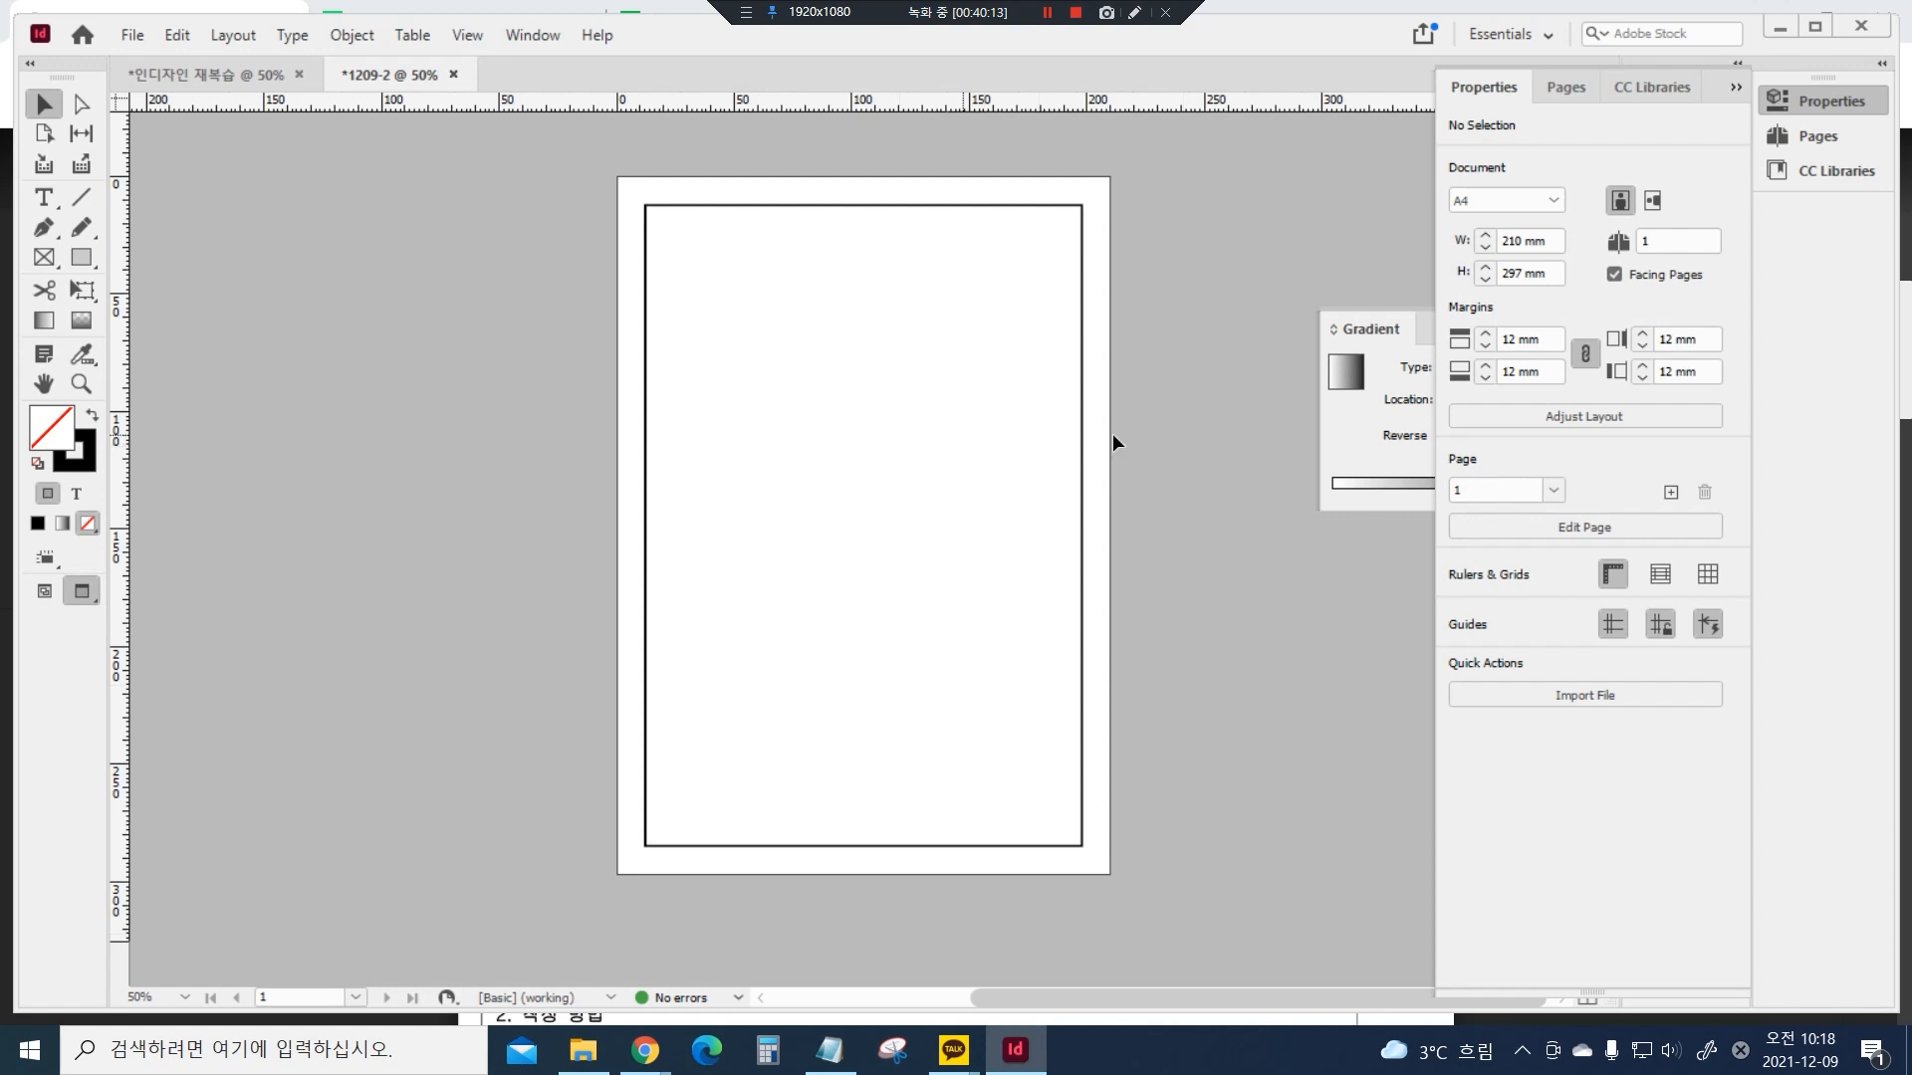
Change the margin rectangle's stroke type to Wavy
{"action": "left_click", "coordinate": [958, 205]}
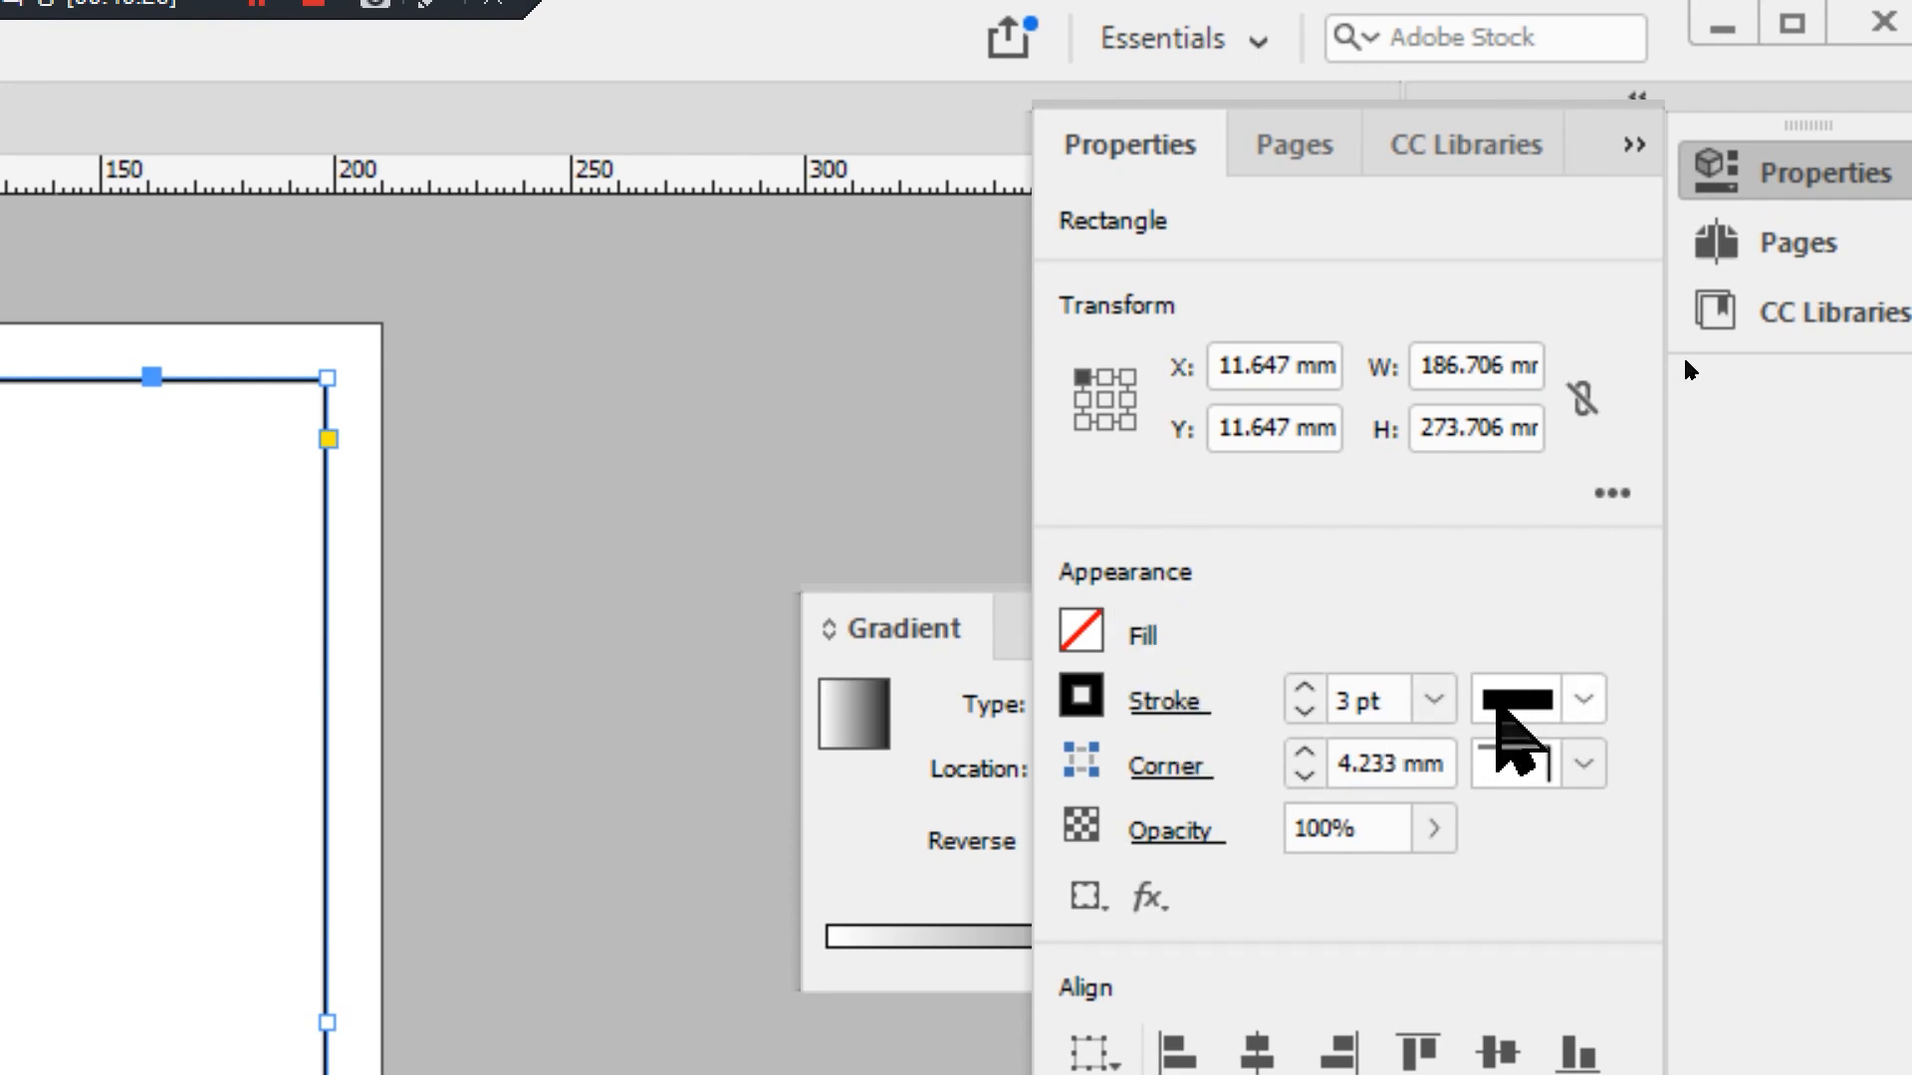
{"action": "left_click", "coordinate": [1583, 699]}
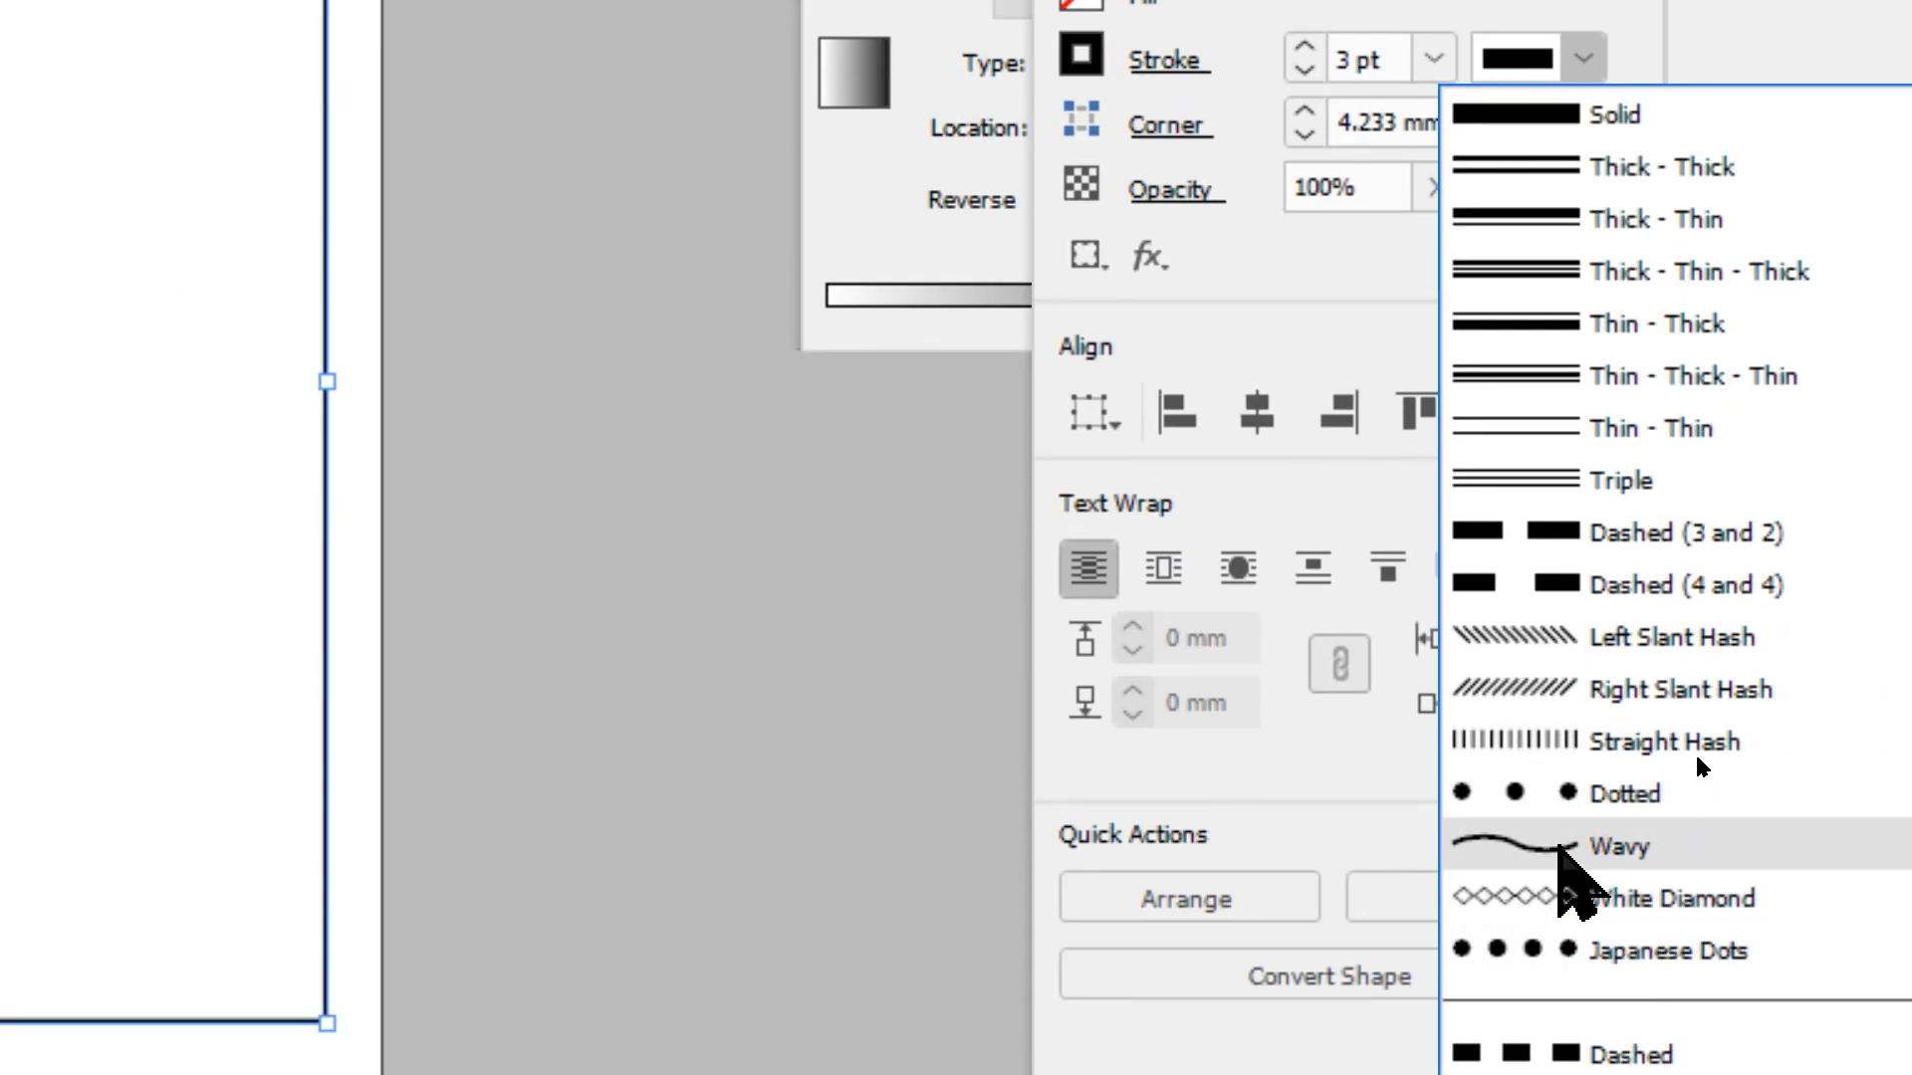
{"action": "left_click", "coordinate": [1560, 846]}
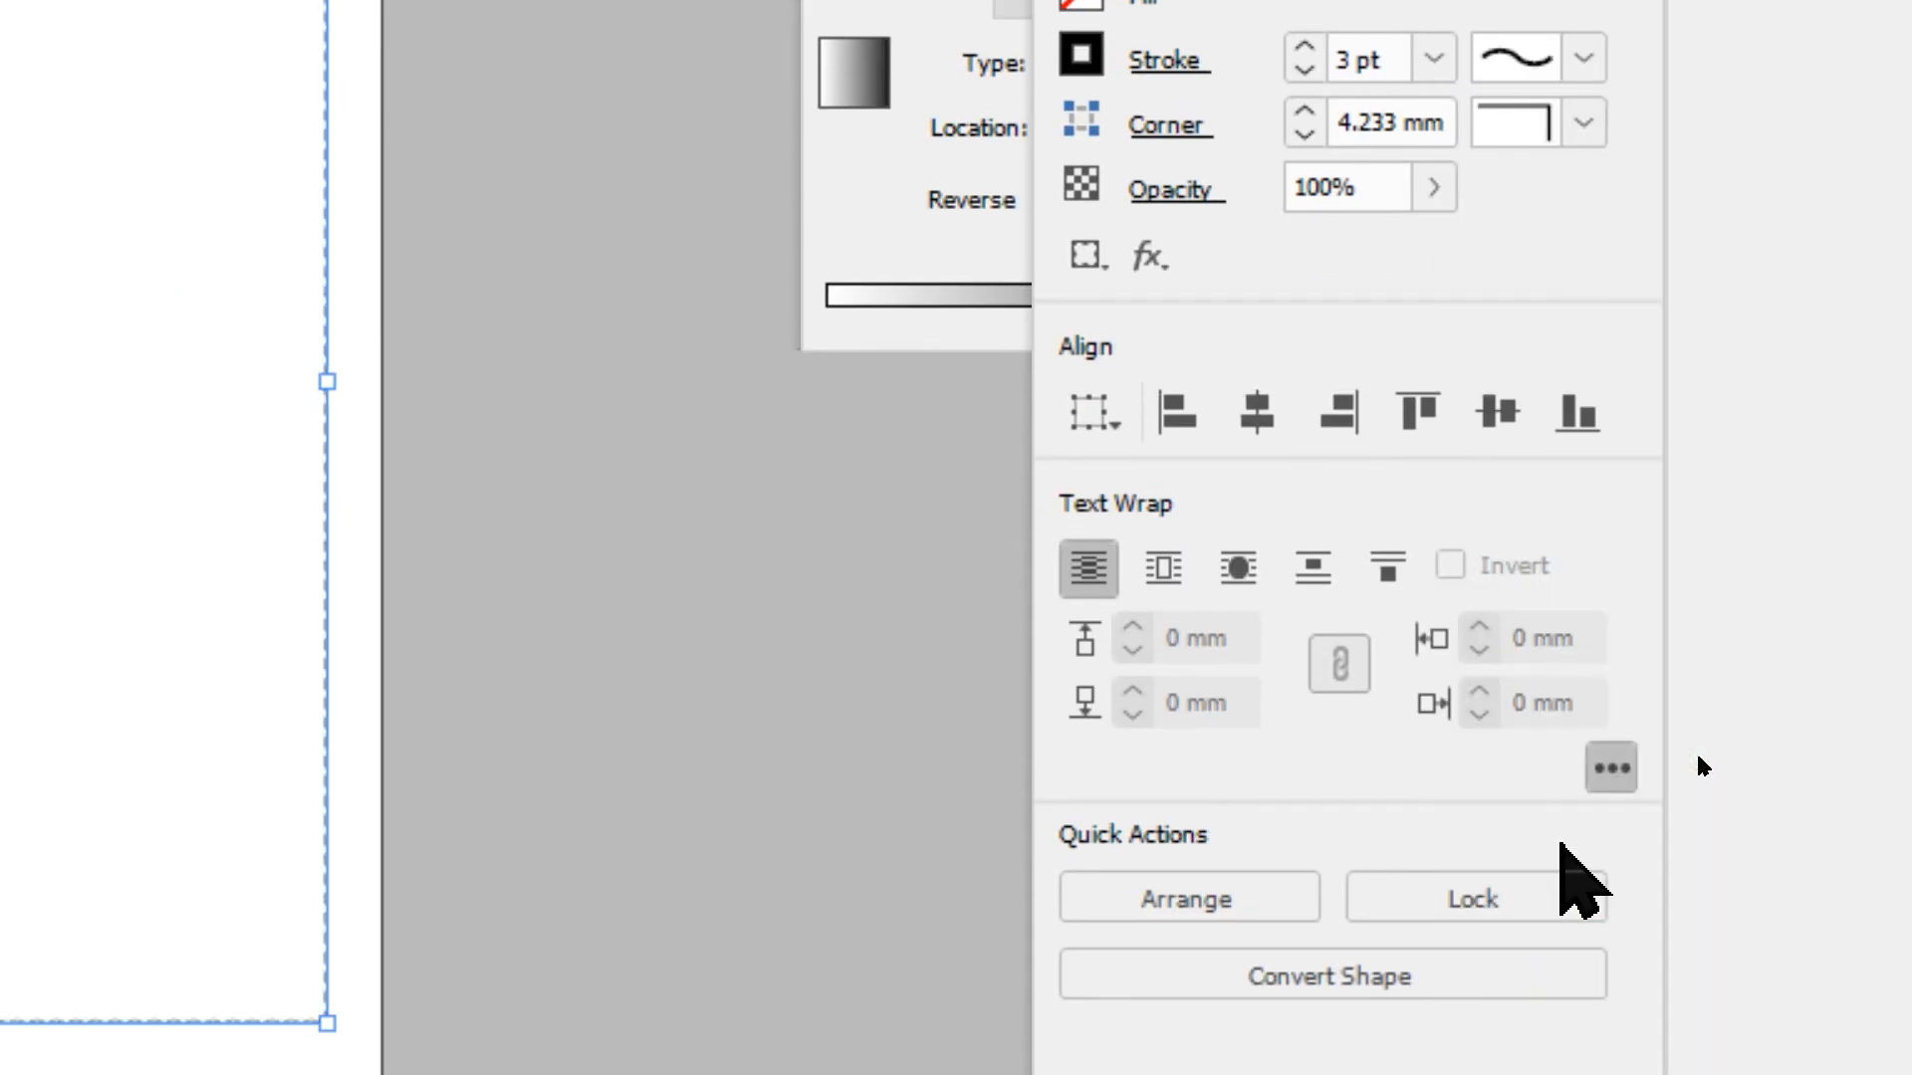
{"action": "left_click", "coordinate": [848, 60]}
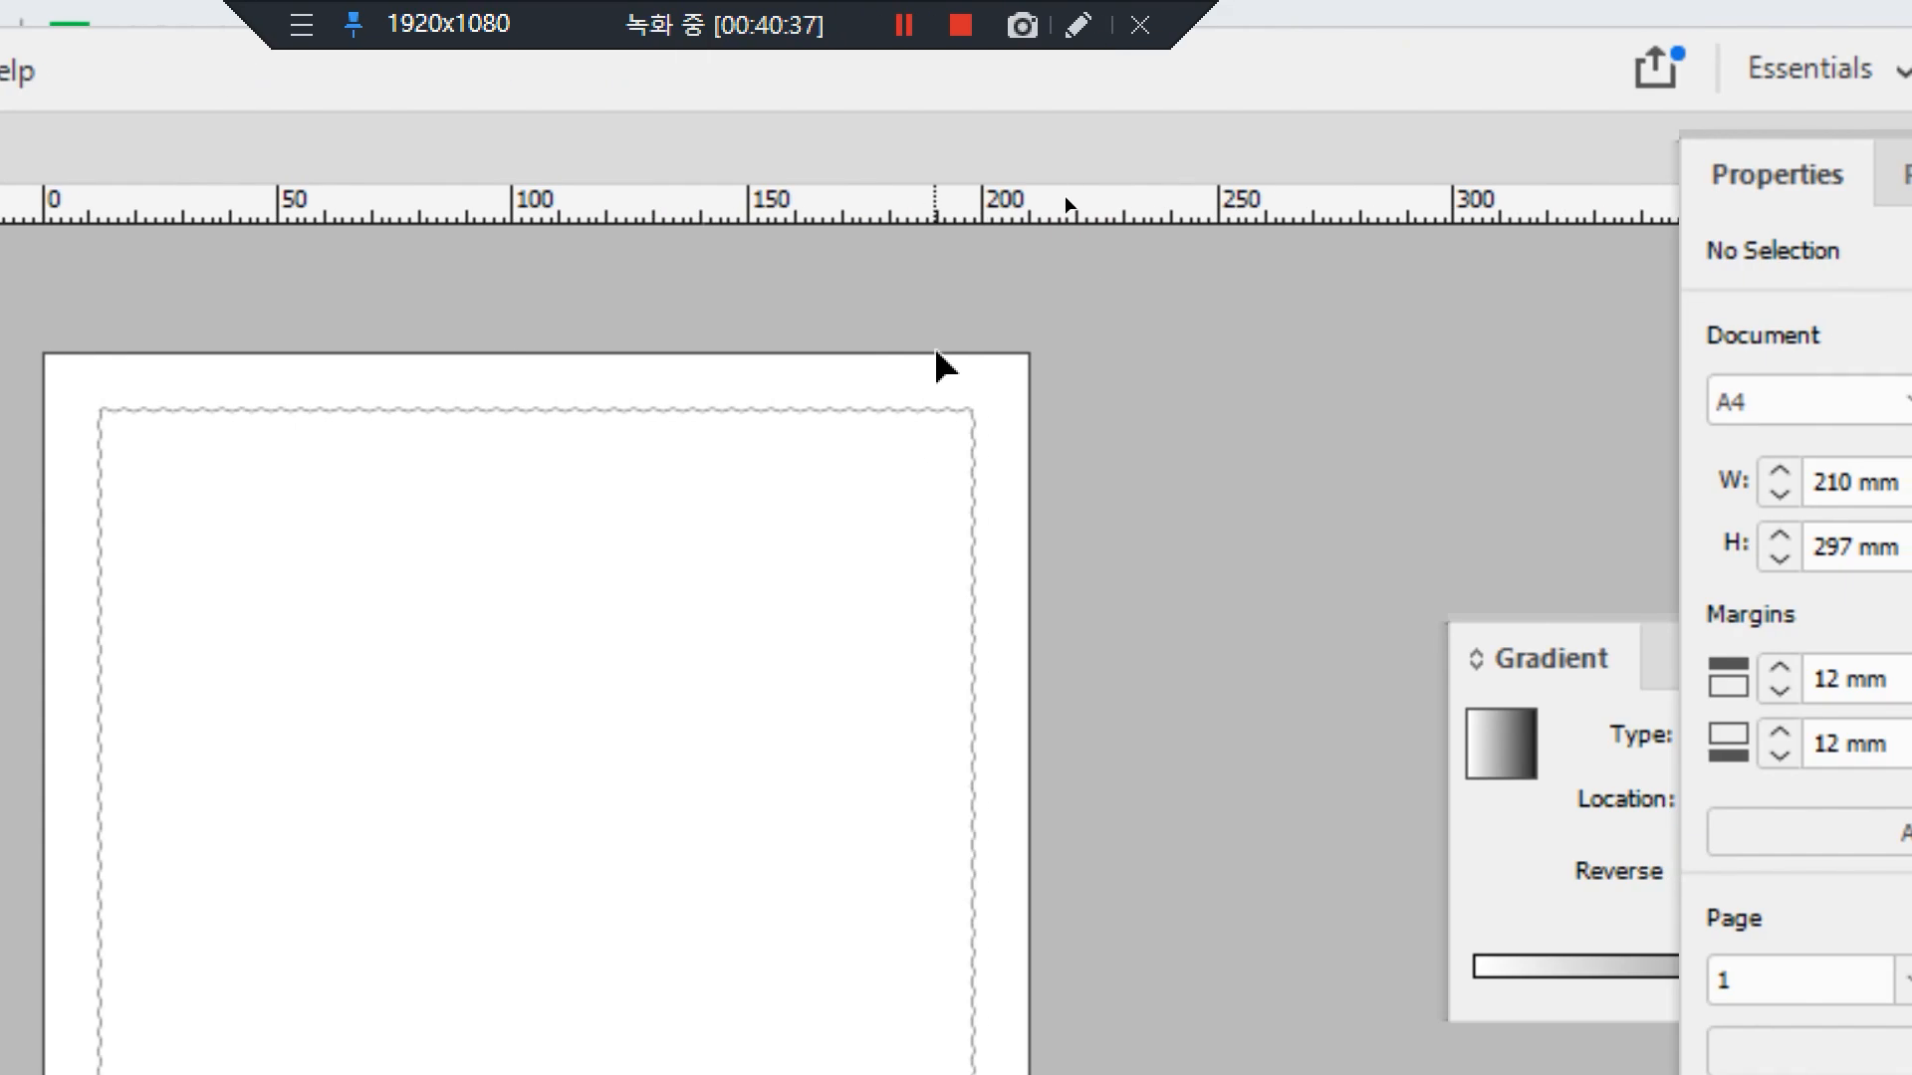
Increase the wavy border's stroke weight to 15 pt
{"action": "left_click", "coordinate": [1802, 412]}
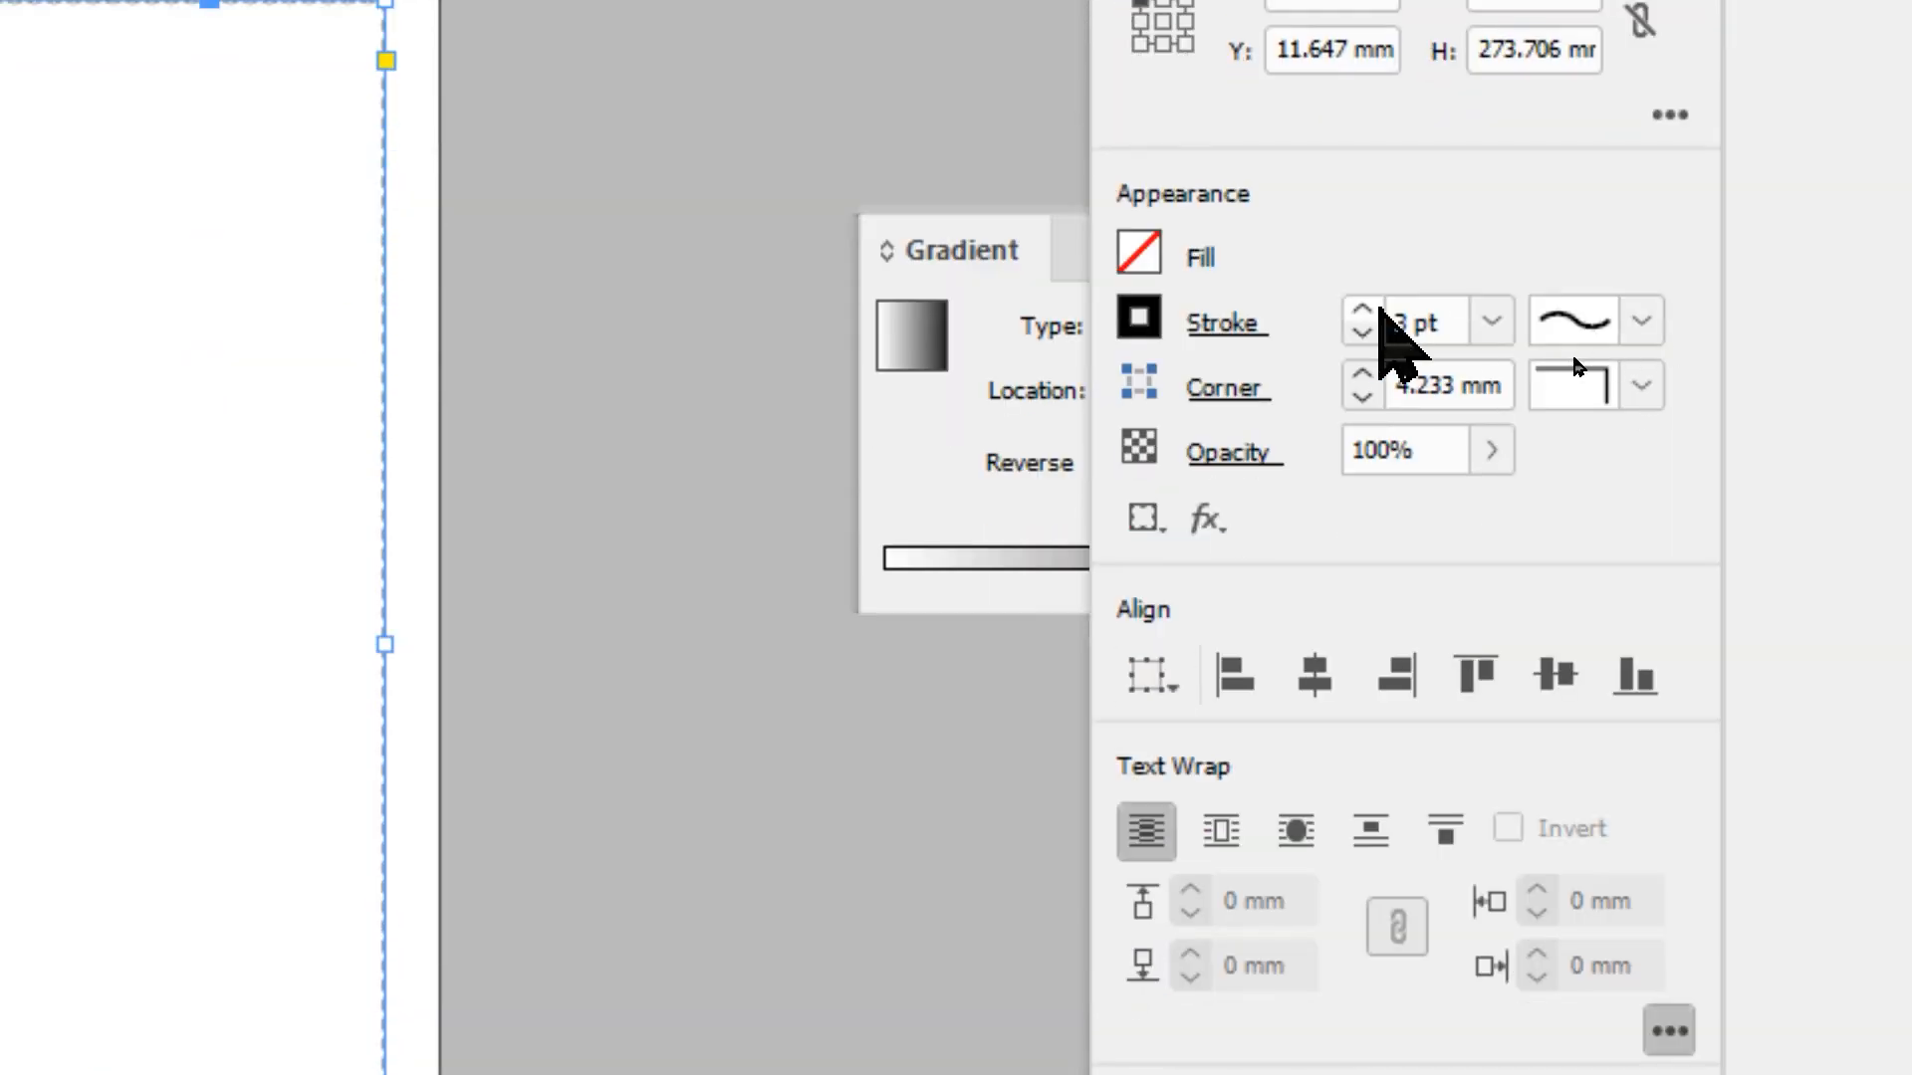
{"action": "left_click", "coordinate": [1362, 382]}
{"action": "left_click", "coordinate": [1362, 308]}
{"action": "left_click", "coordinate": [1361, 308]}
{"action": "left_click", "coordinate": [1361, 309]}
{"action": "left_click", "coordinate": [1361, 308]}
{"action": "left_click", "coordinate": [1361, 309]}
{"action": "left_click", "coordinate": [1361, 308]}
{"action": "left_click", "coordinate": [1361, 309]}
{"action": "left_click", "coordinate": [1361, 308]}
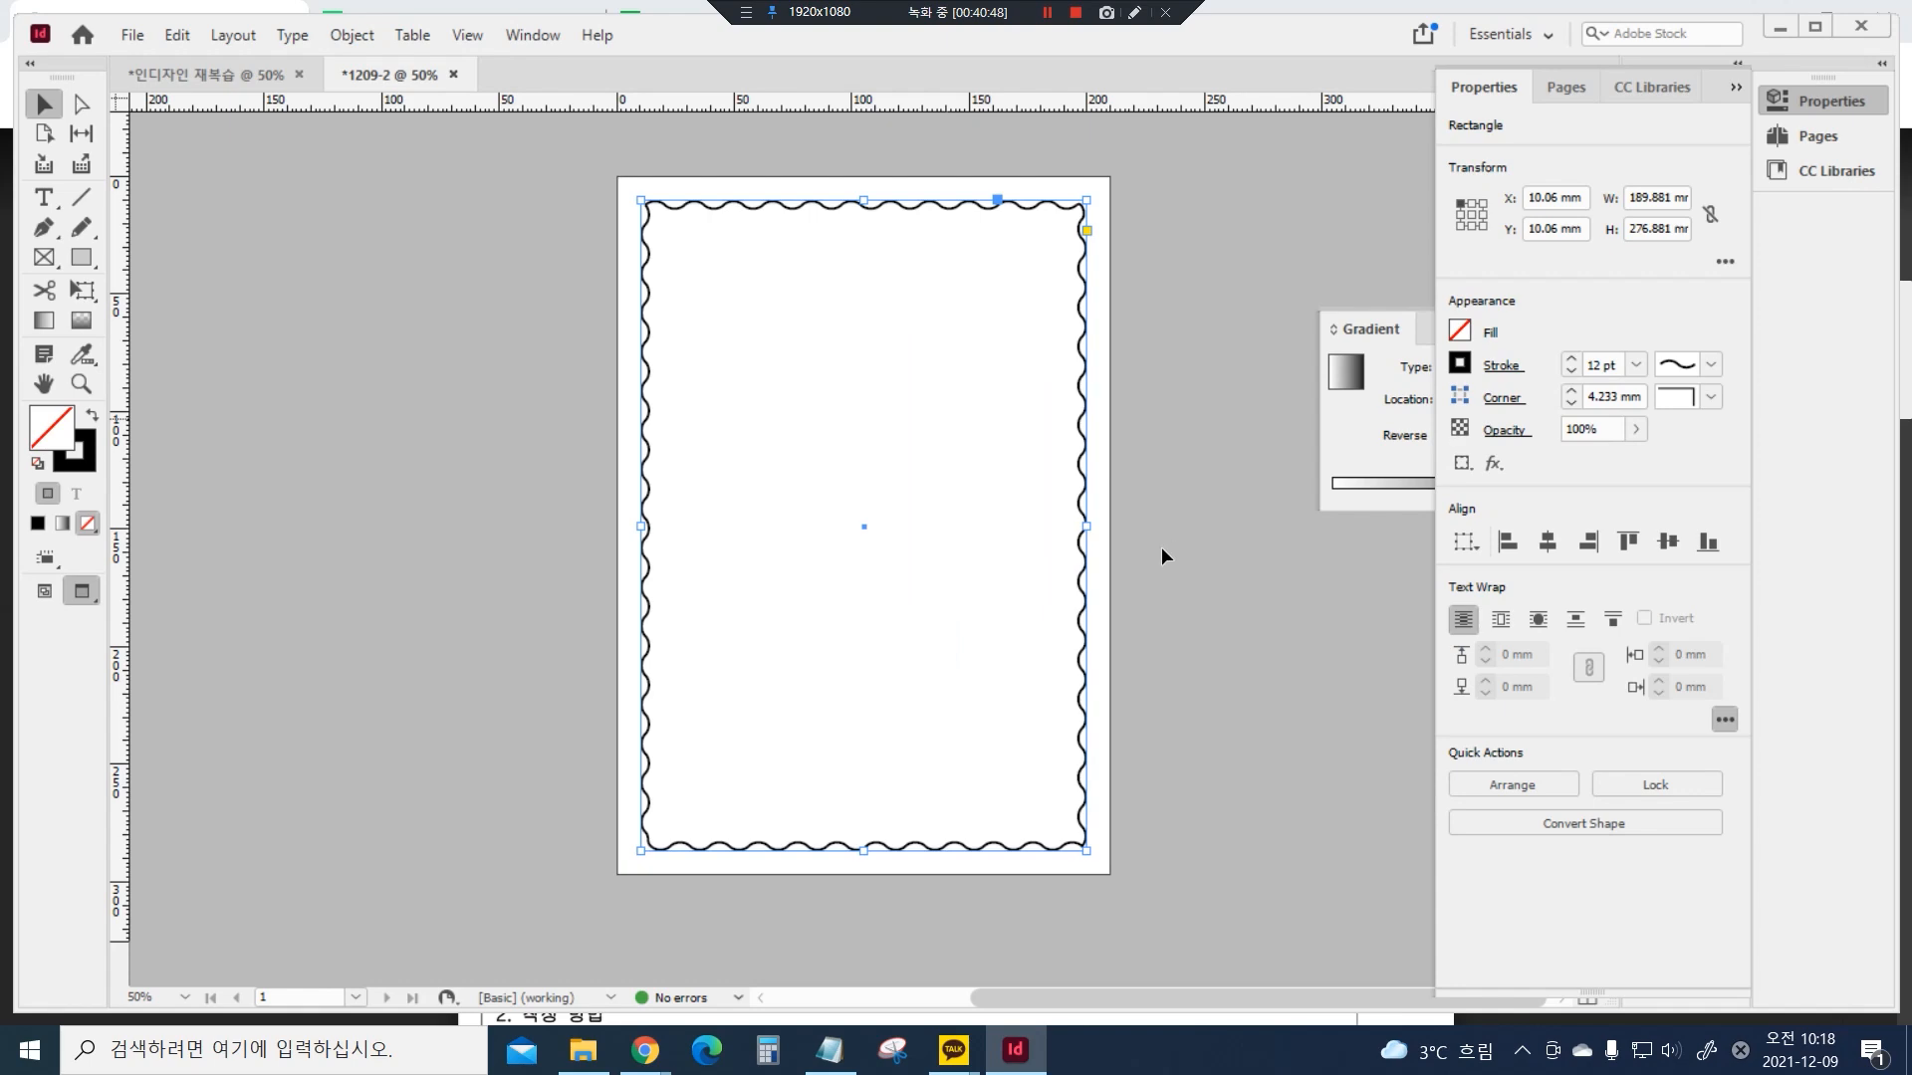
{"action": "left_click", "coordinate": [1570, 358]}
{"action": "left_click", "coordinate": [1570, 358]}
{"action": "left_click", "coordinate": [1570, 358]}
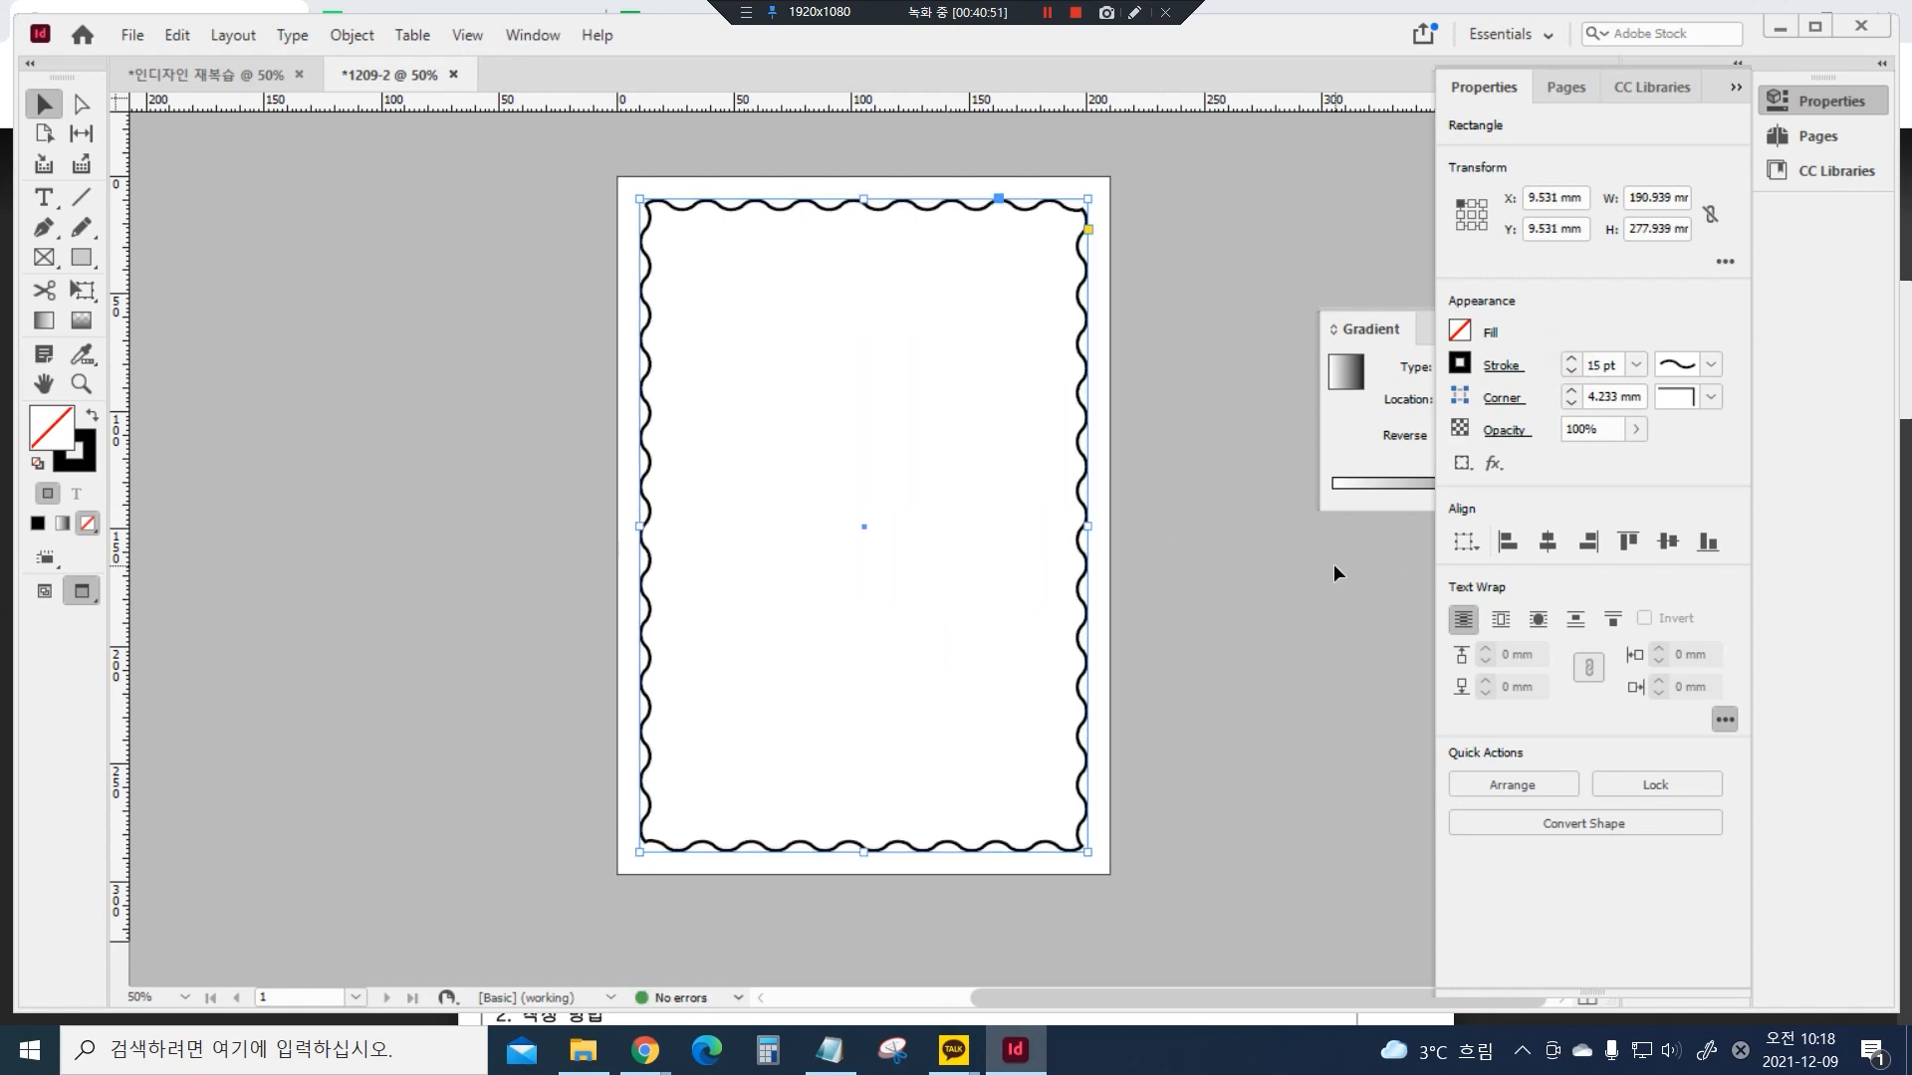